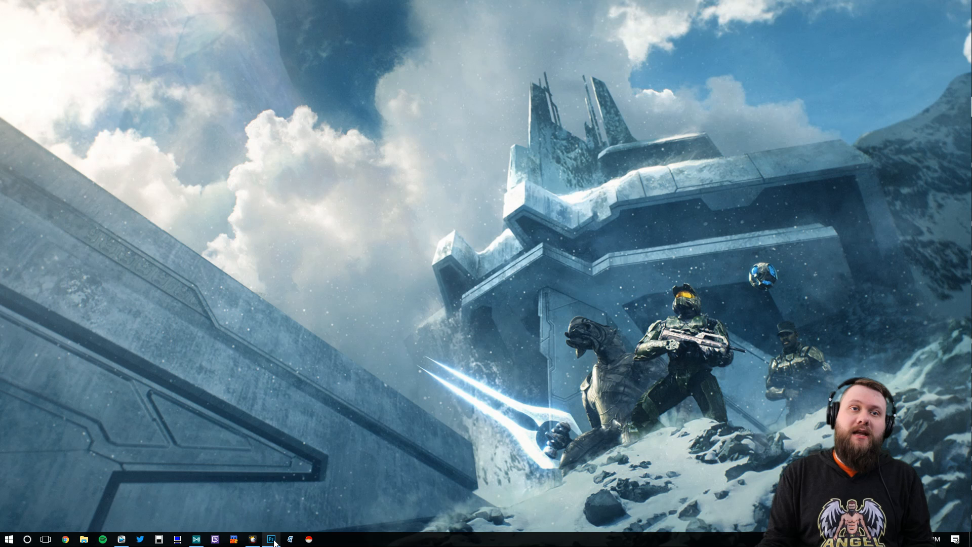
- Switch to Photoshop to view the battle overlay in snapper.psd, and minimise the window
mouse_move(274, 542)
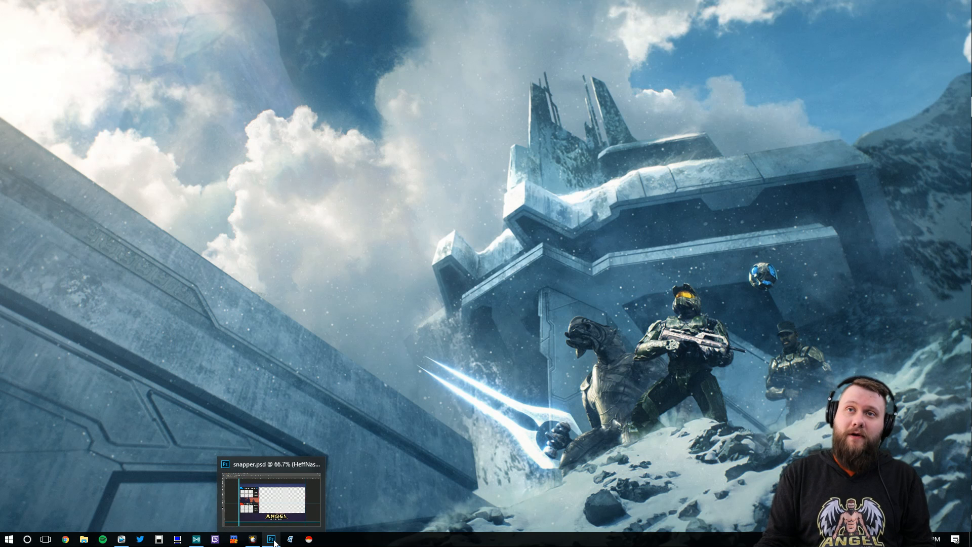
click(274, 542)
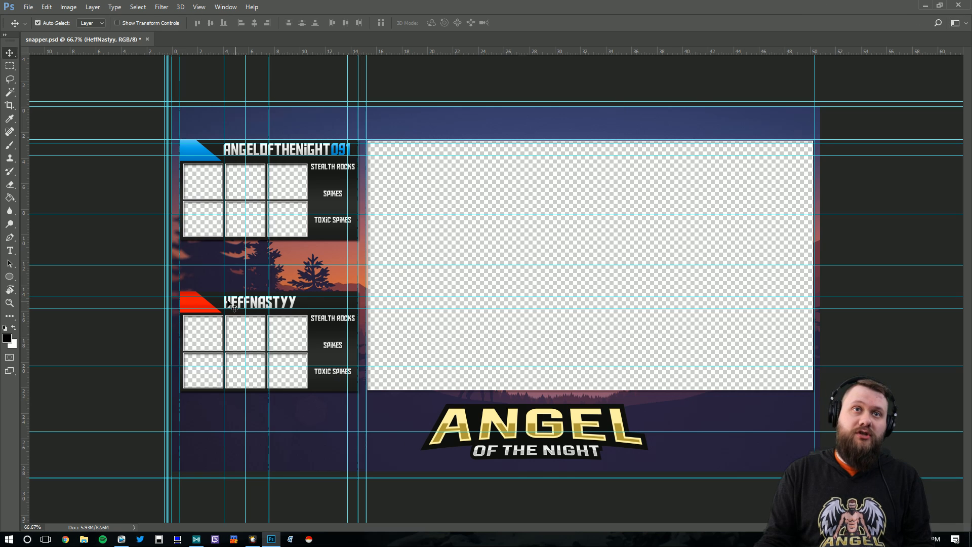
click(925, 5)
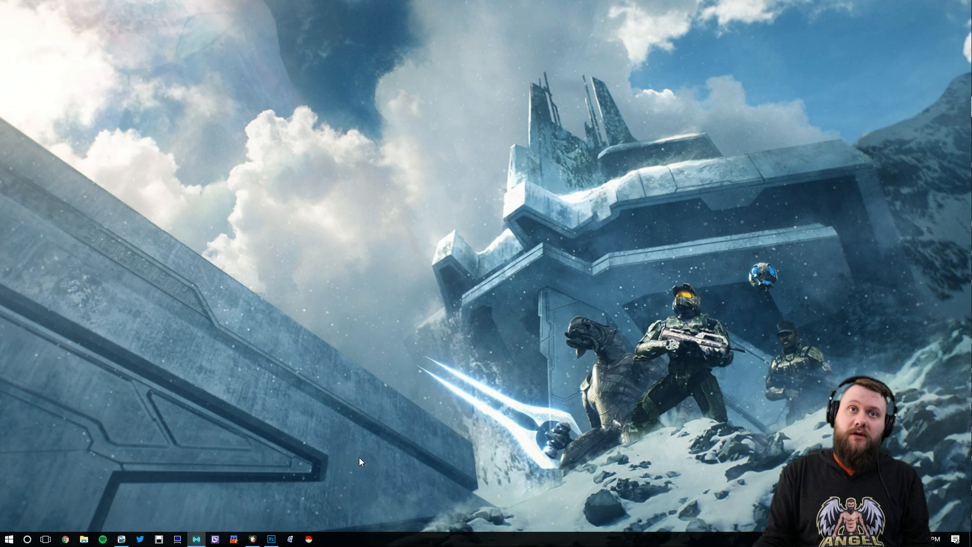
- Switch to Vegas Pro and start a new project with a 1,920 by 1,080 frame size
click(121, 539)
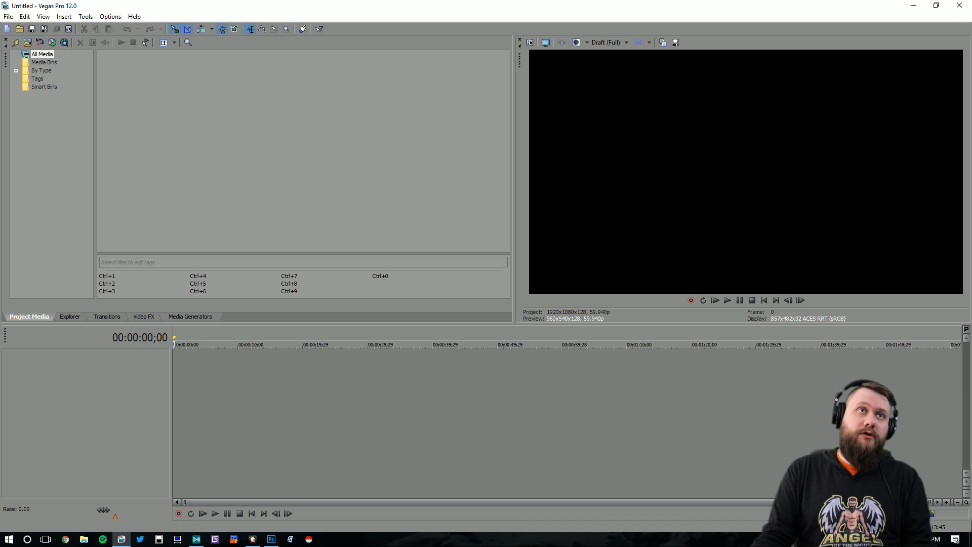
click(8, 17)
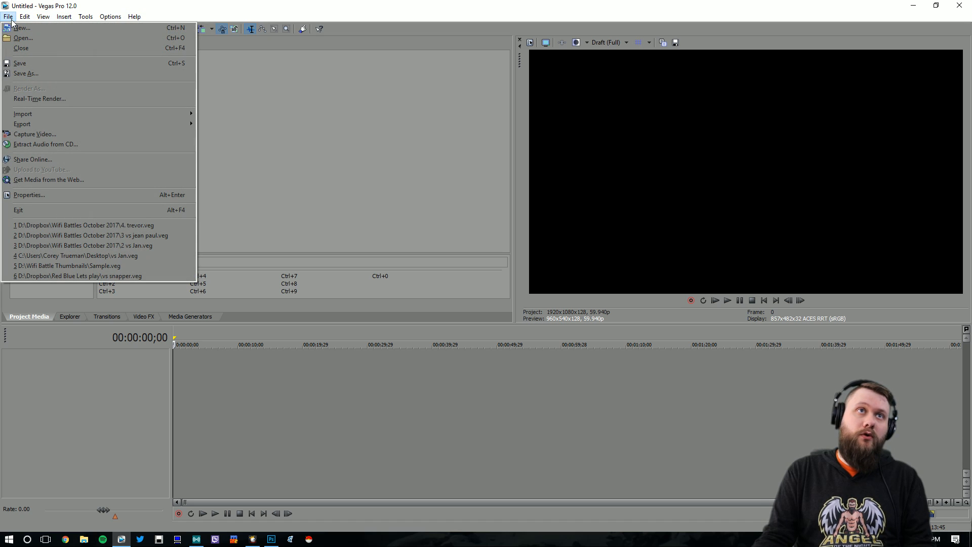
click(20, 28)
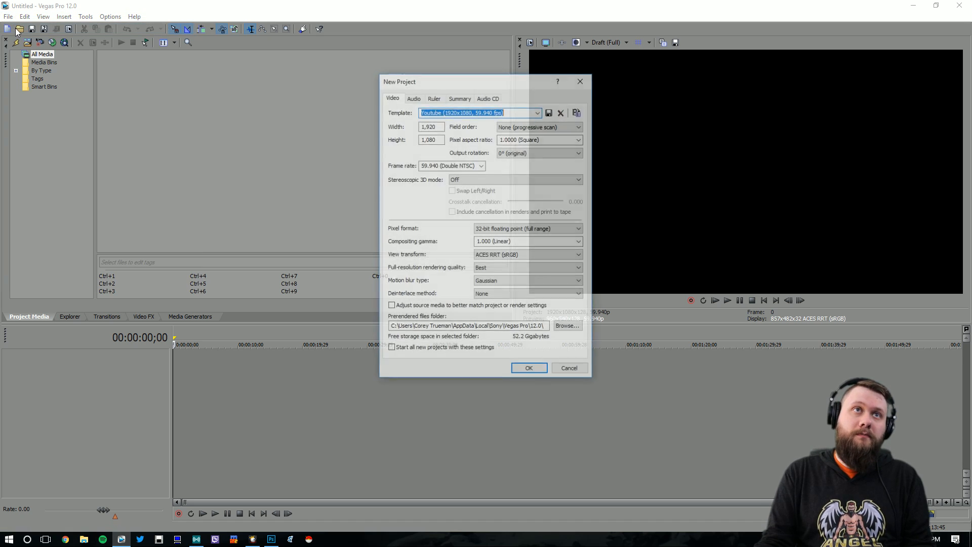
drag(508, 78, 348, 121)
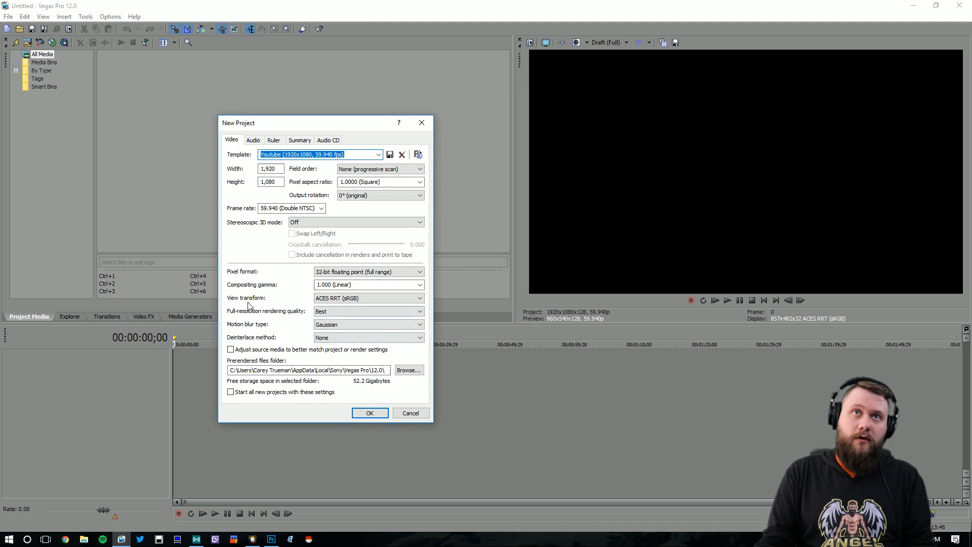
click(279, 170)
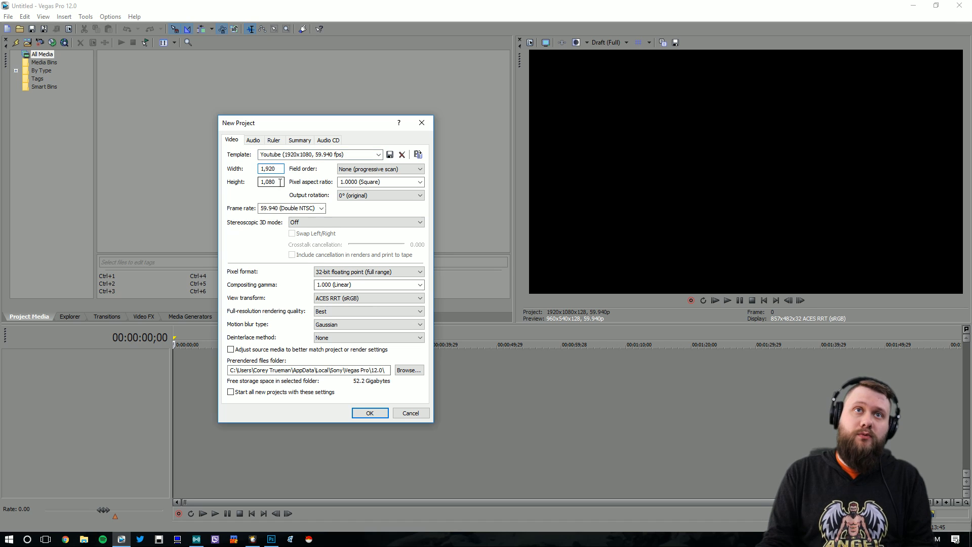
click(280, 182)
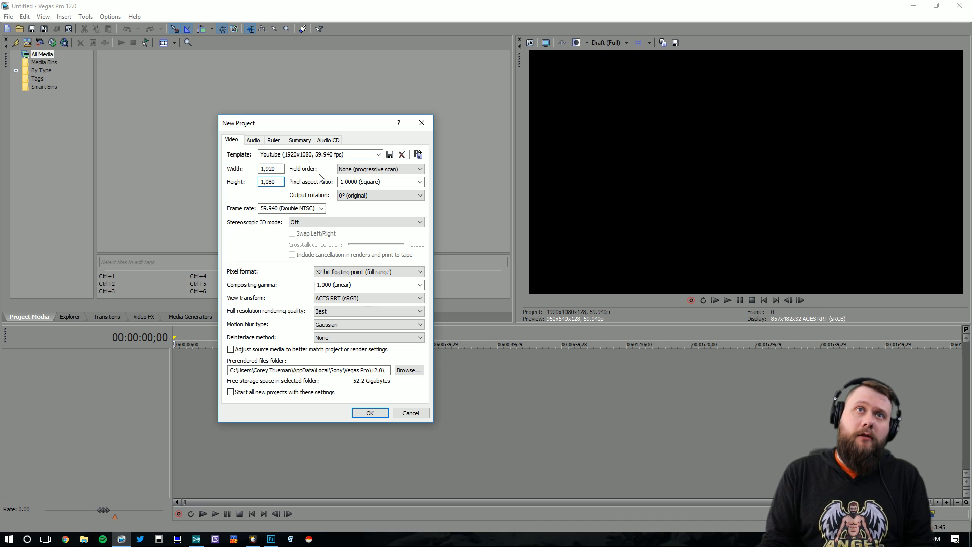
- Choose field order None (progressive scan), pixel aspect ratio 1.0000 (Square) and frame rate 59.940 (Double NTSC) for the new project
click(372, 175)
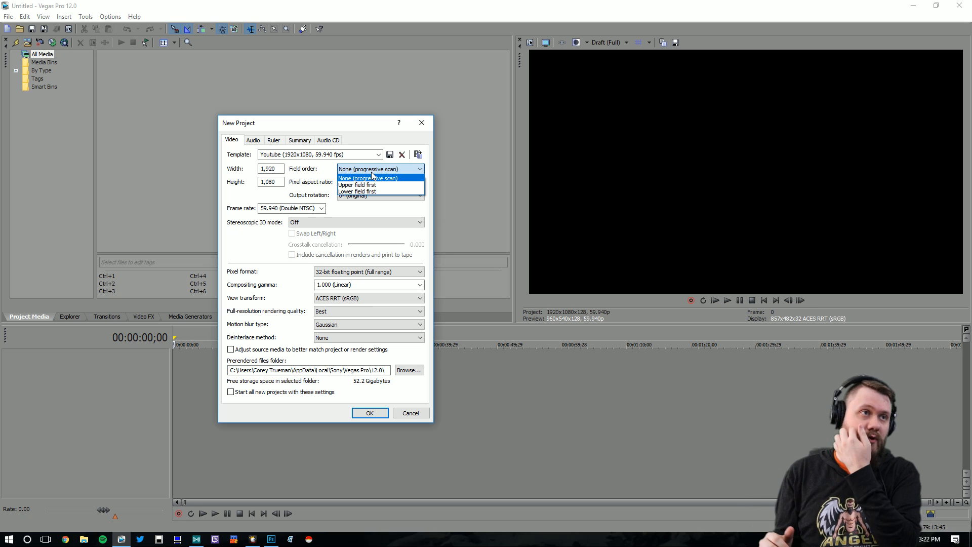
click(383, 181)
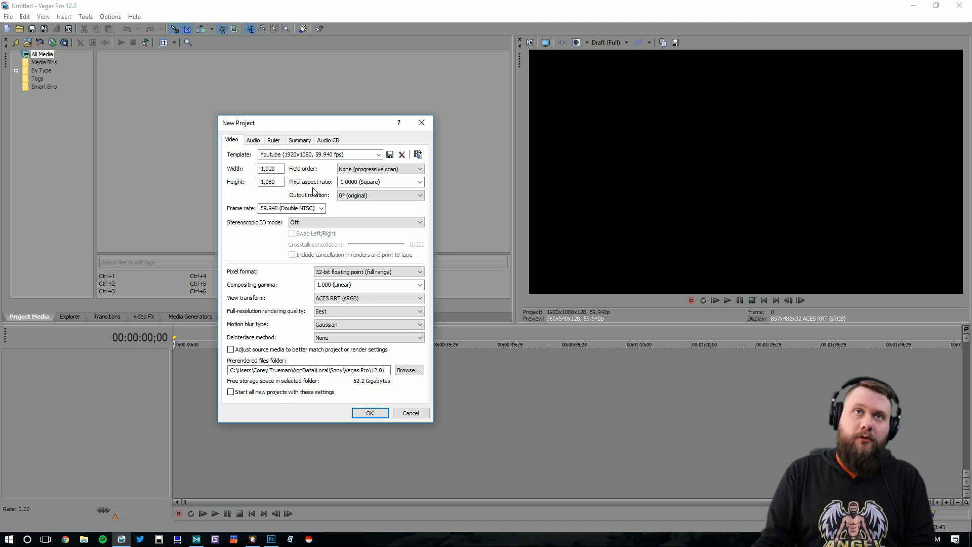
click(419, 182)
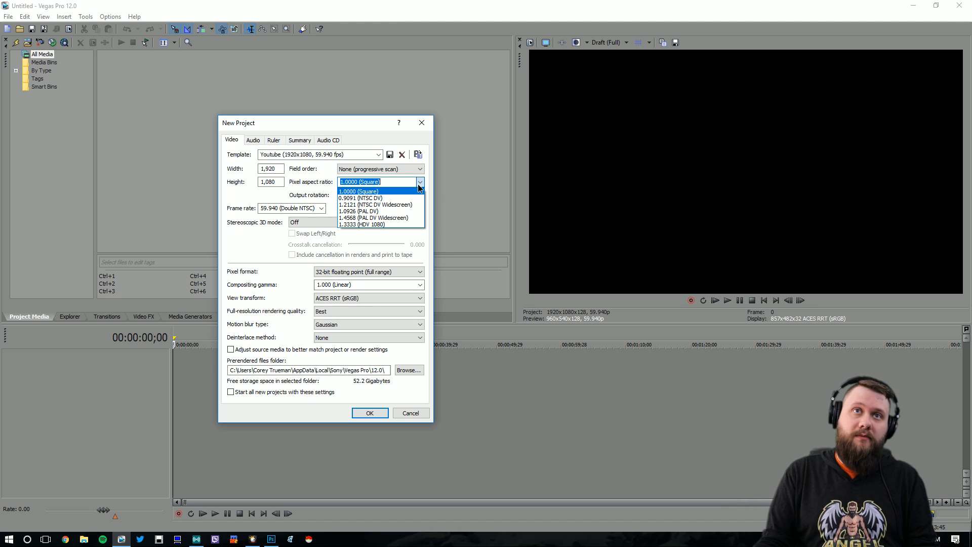
click(418, 185)
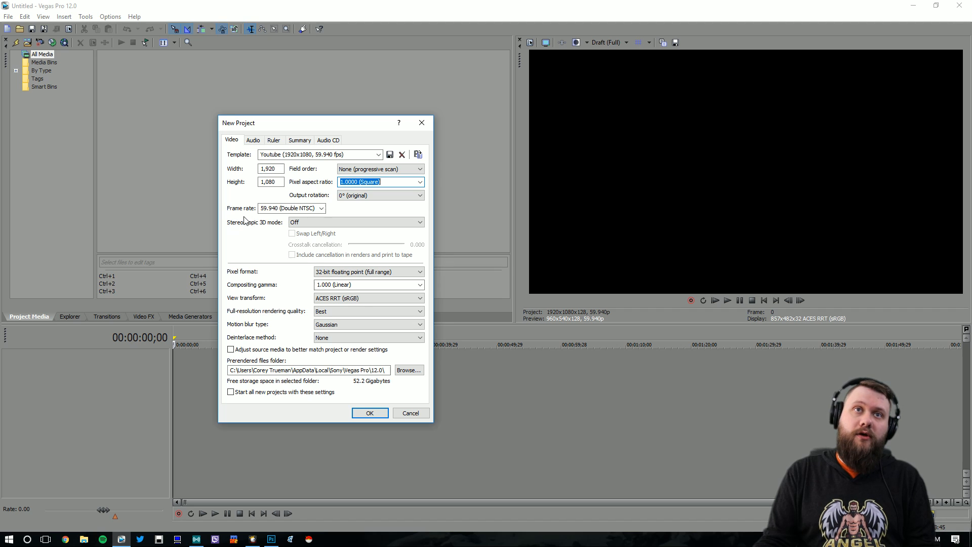
click(300, 209)
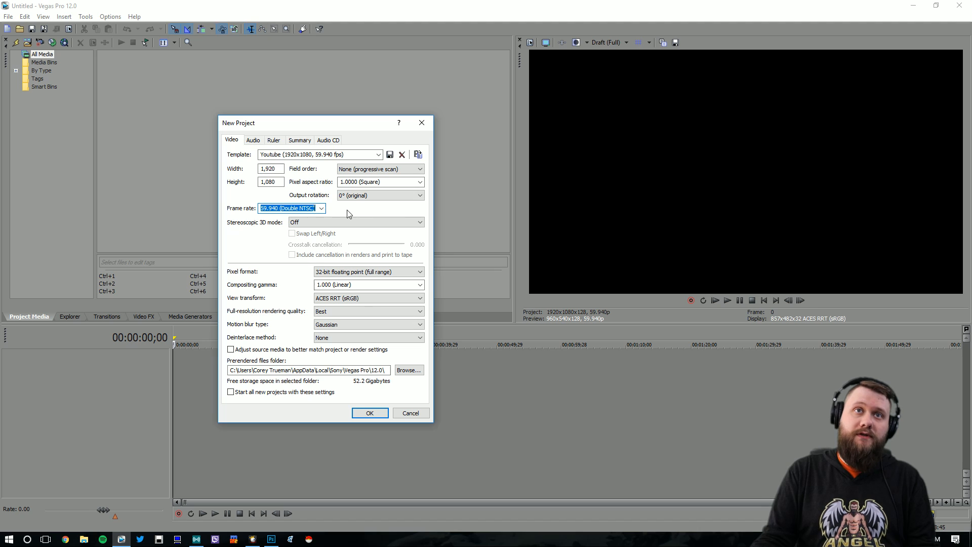
click(321, 208)
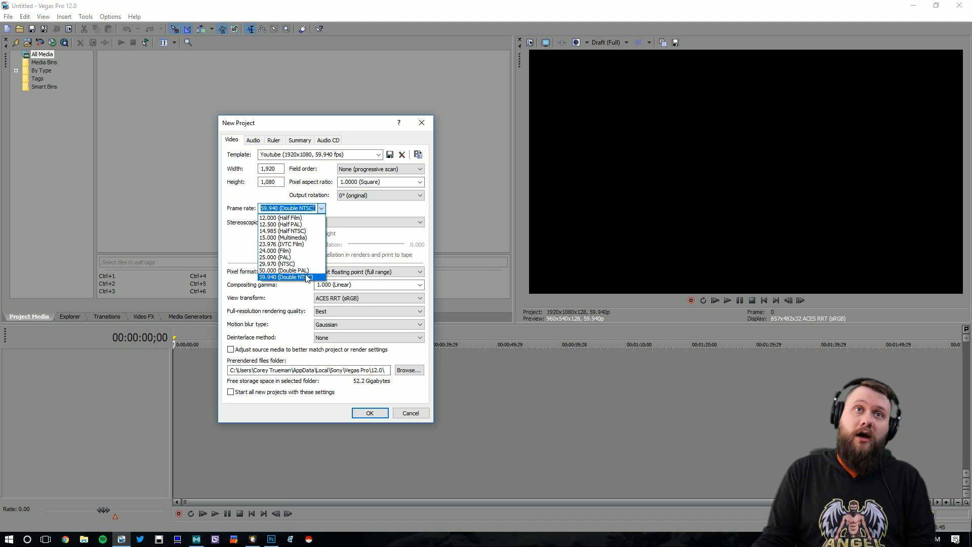
click(307, 277)
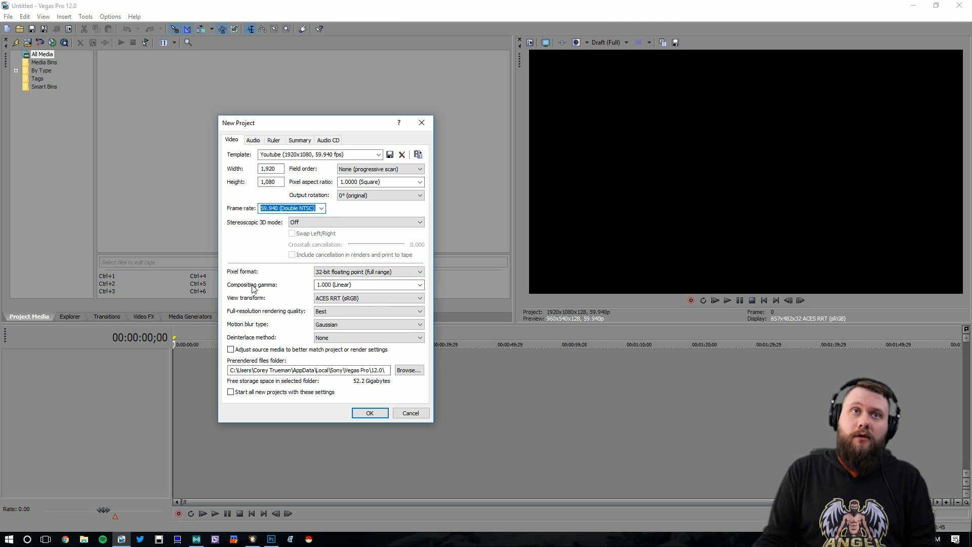
- Turn the view transform off, keep Best rendering quality and Gaussian motion blur, and create the project
click(345, 299)
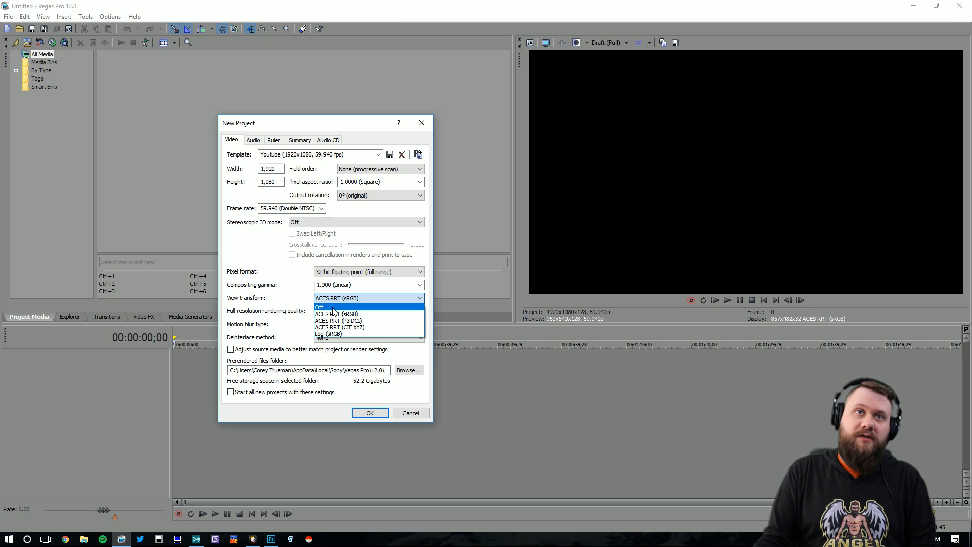
click(333, 308)
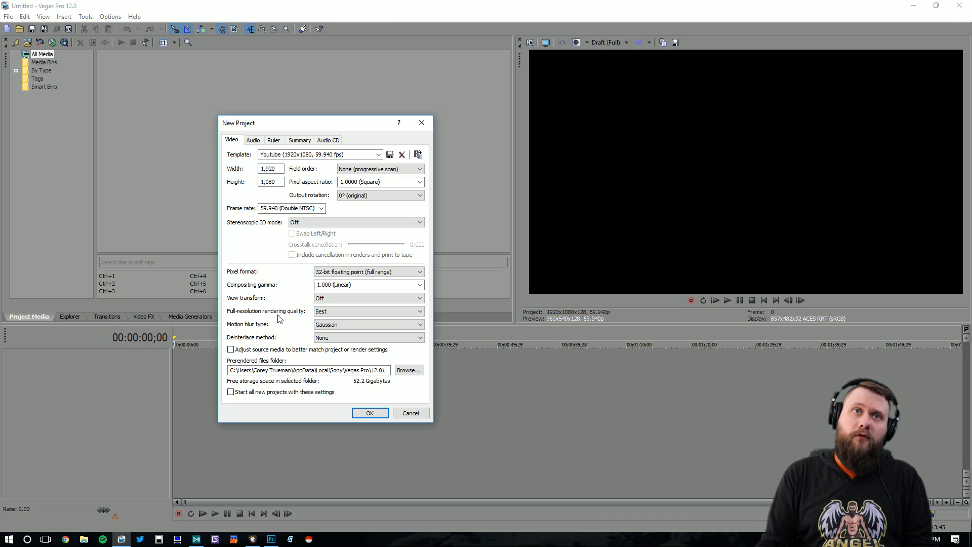
click(340, 311)
click(340, 312)
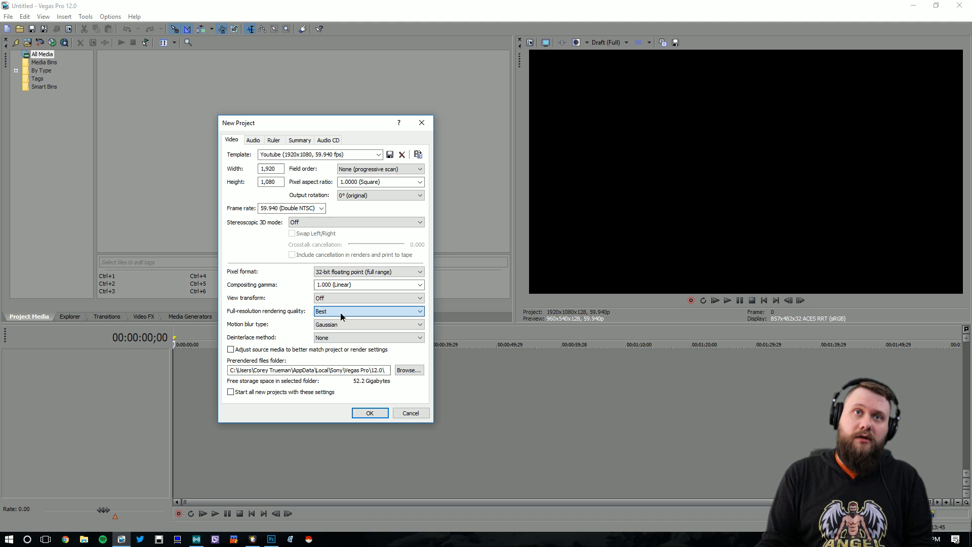
click(341, 325)
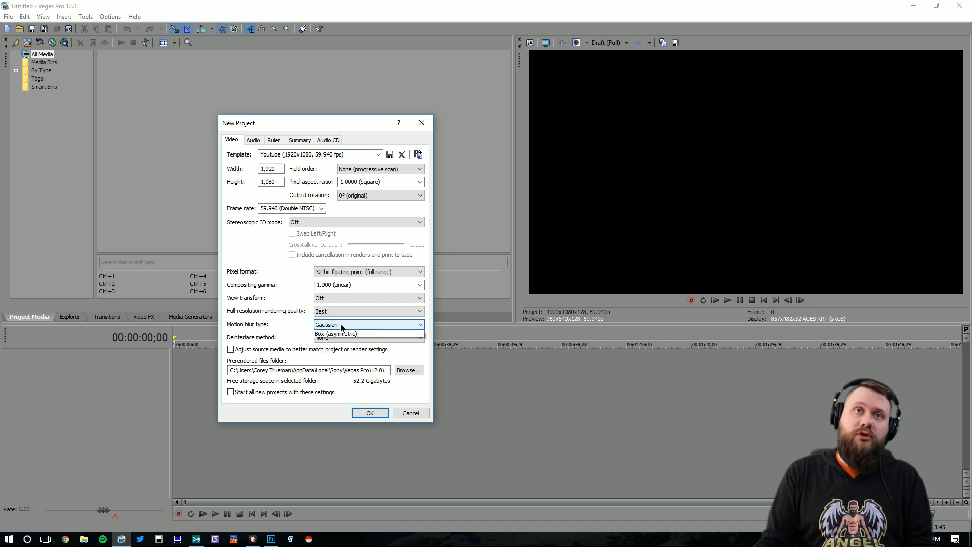
click(340, 324)
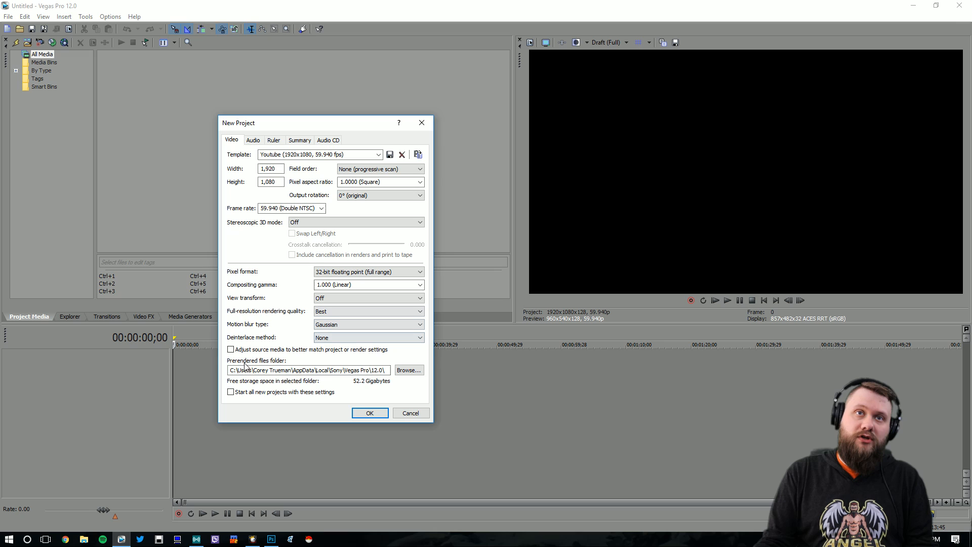
click(370, 413)
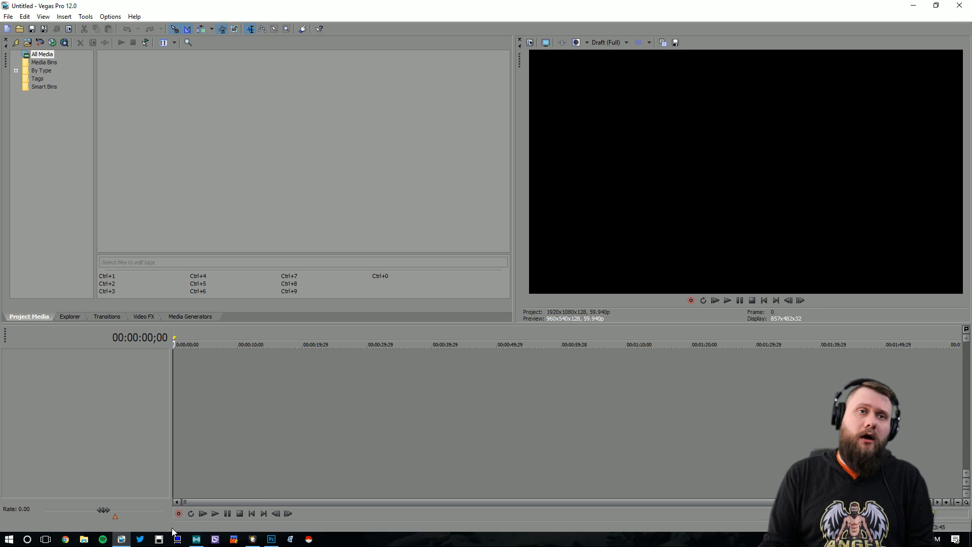
- Import 28.mp4 from the Wifi Battles October 2017 folder into the project media
click(85, 541)
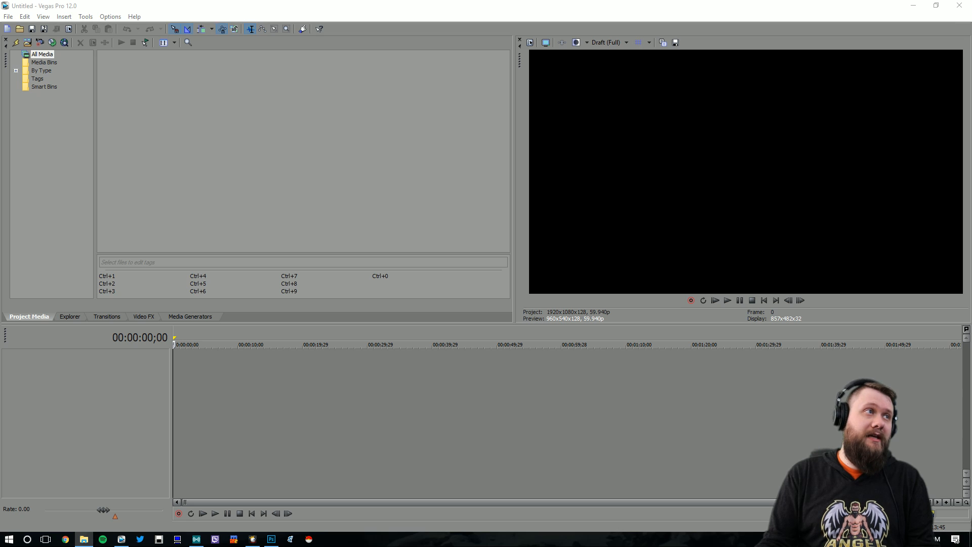
drag(0, 70, 450, 76)
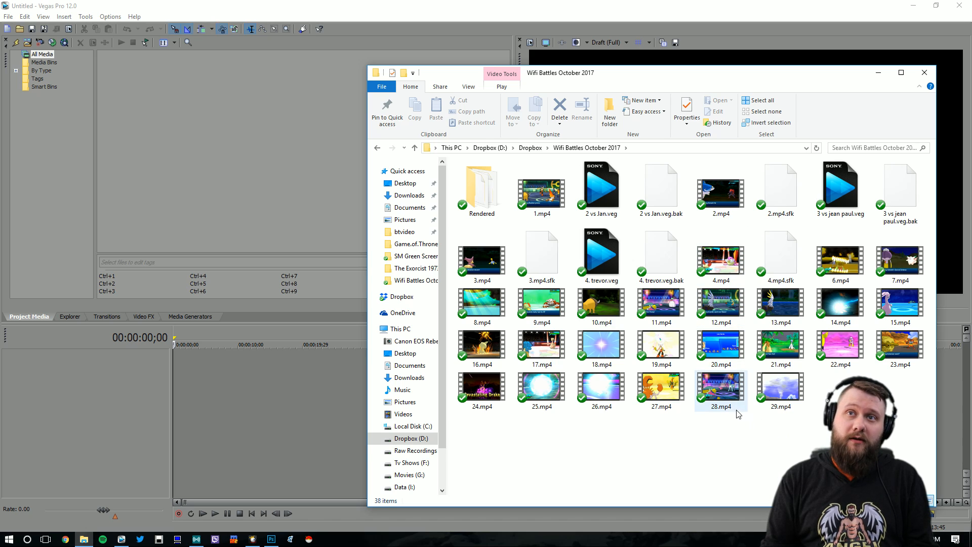
click(719, 401)
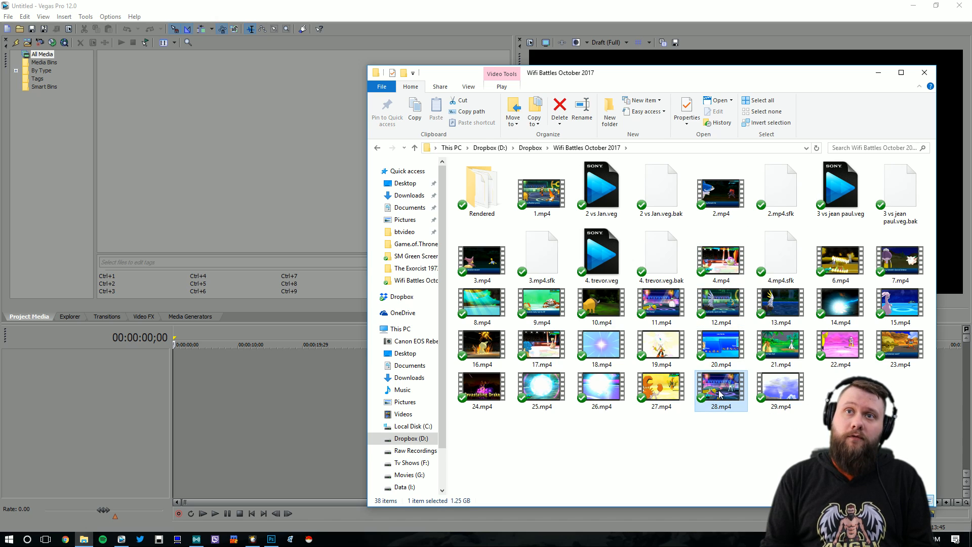
drag(721, 396, 172, 153)
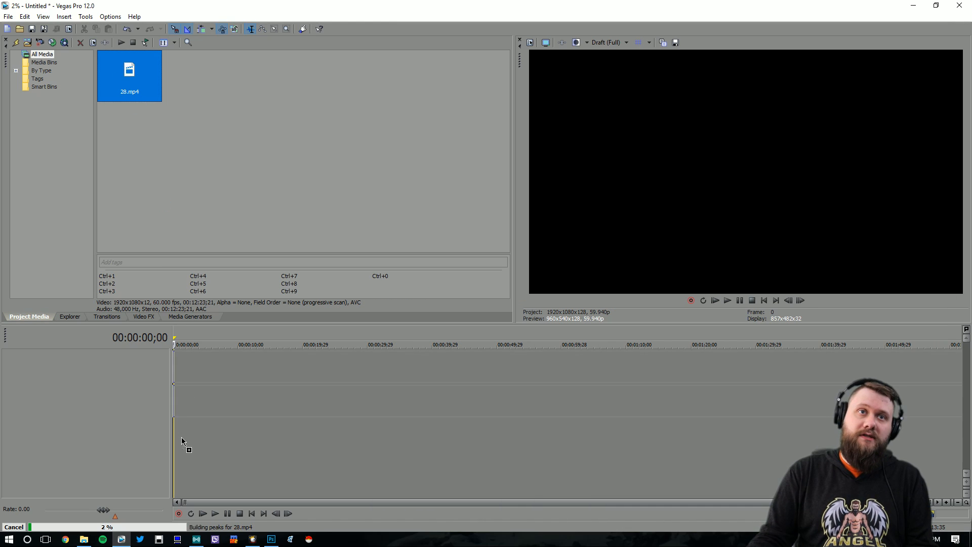
- Place 28.mp4 at the start of the timeline with the project video settings matched to it, and check the project properties
drag(181, 437, 178, 434)
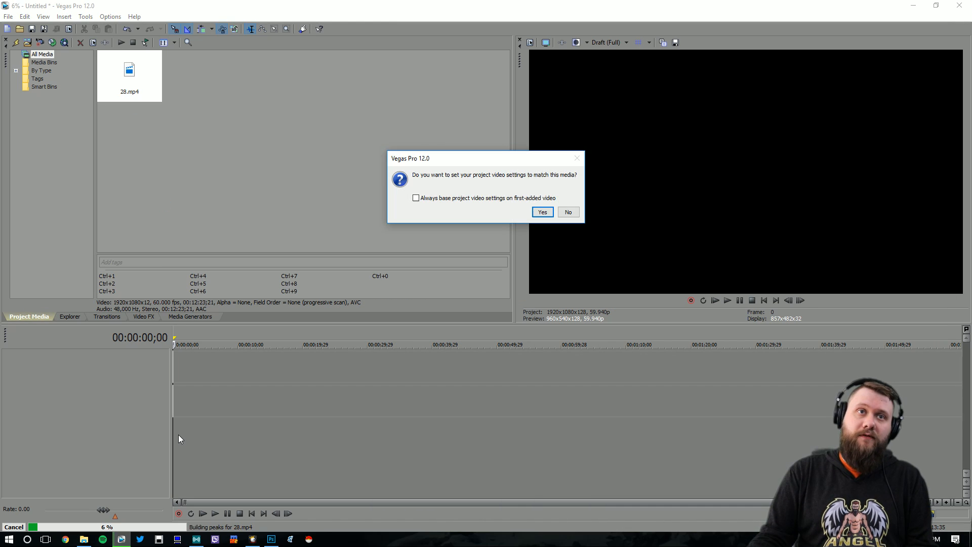
click(542, 212)
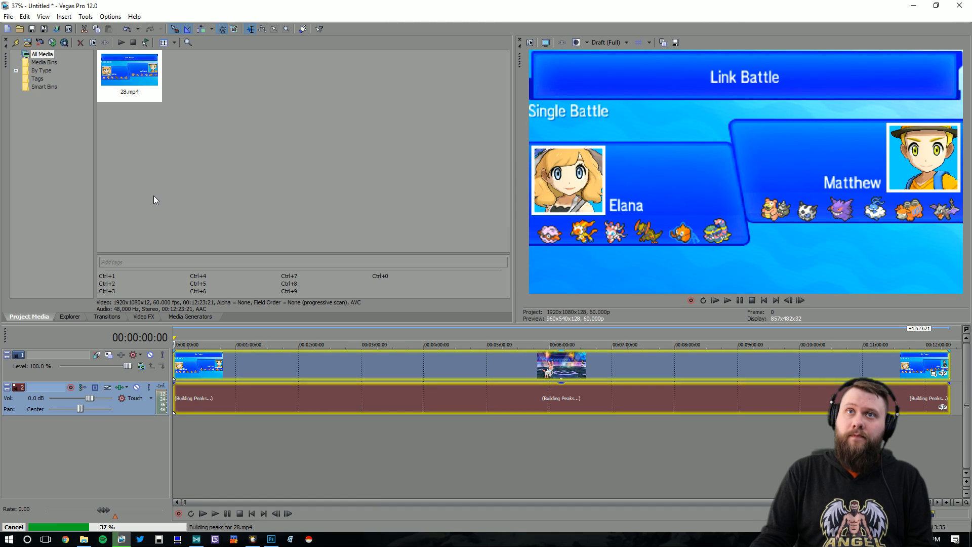
click(8, 16)
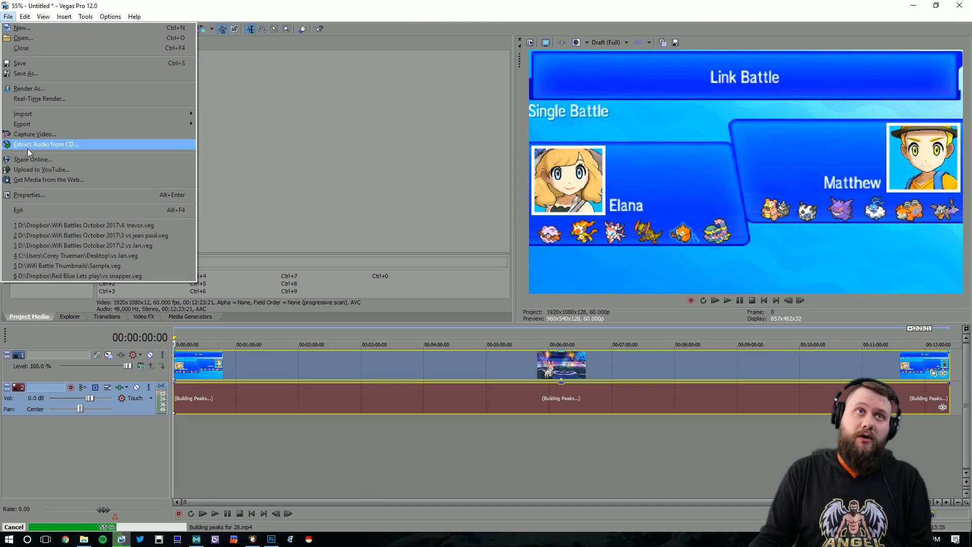
click(29, 195)
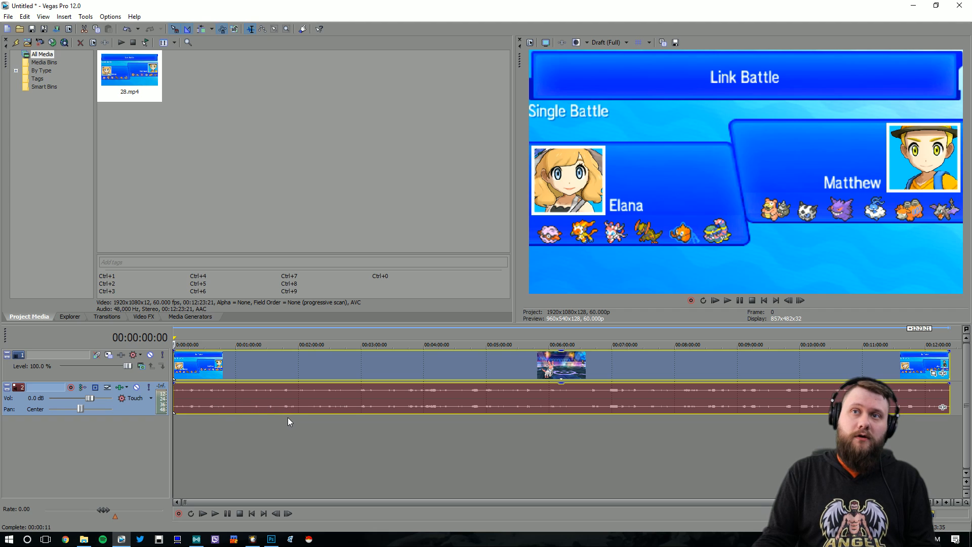
- Rename the video track as Battle Video
right_click(85, 377)
click(102, 383)
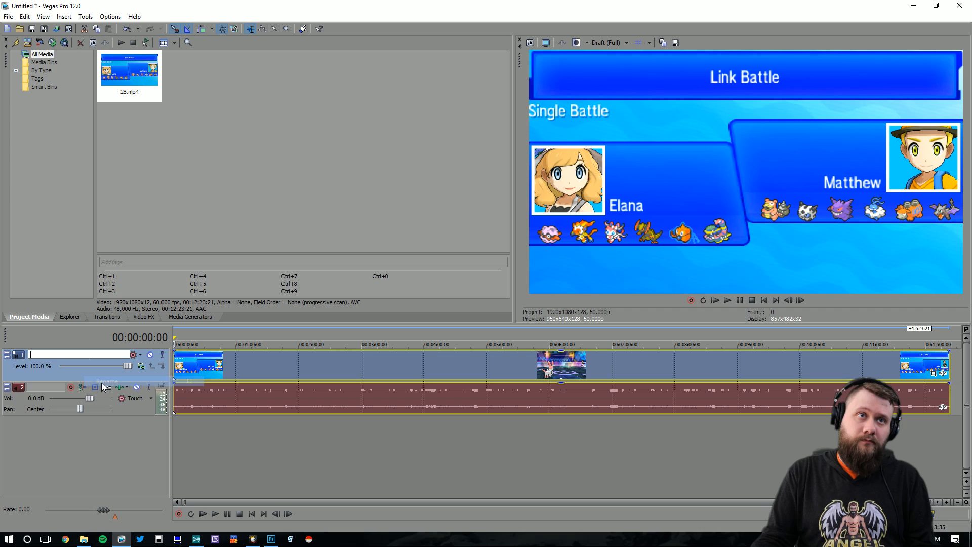
text(Battle)
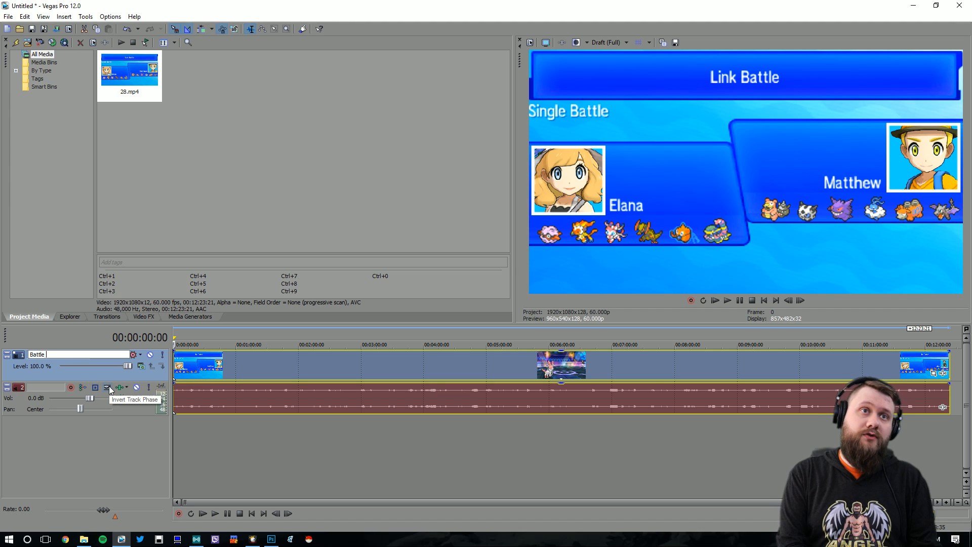
text( Video)
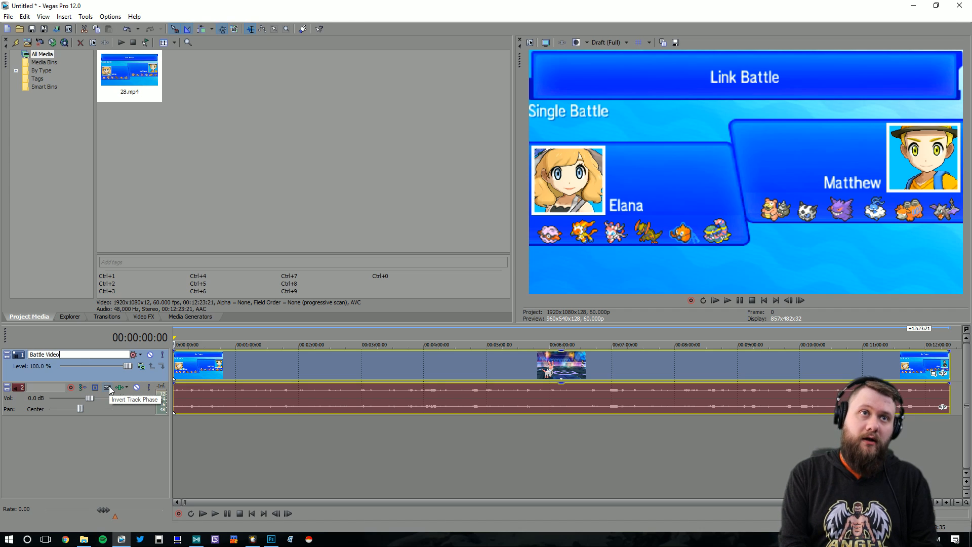
key(Return)
- Rename the audio track as Battle Video Audio
right_click(129, 402)
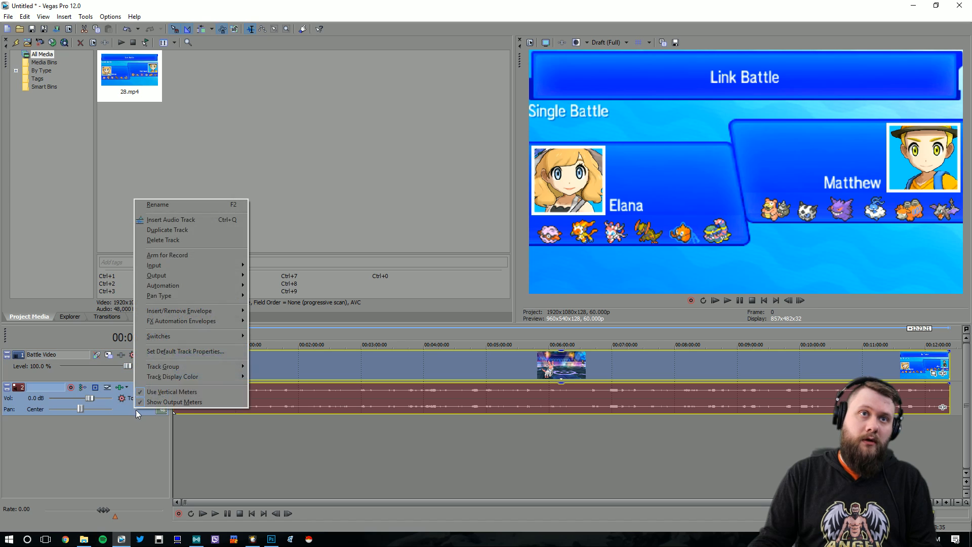
click(159, 205)
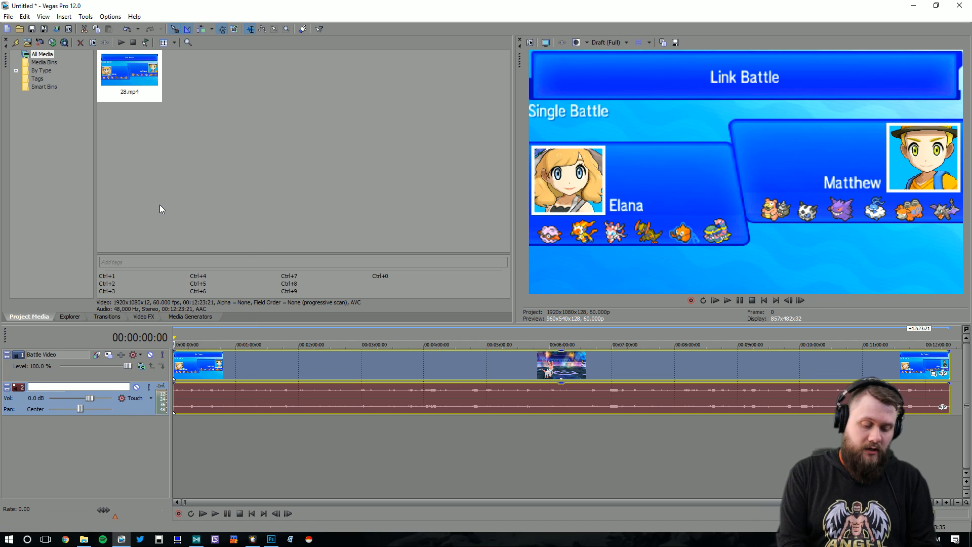
text(Battle Video Aud)
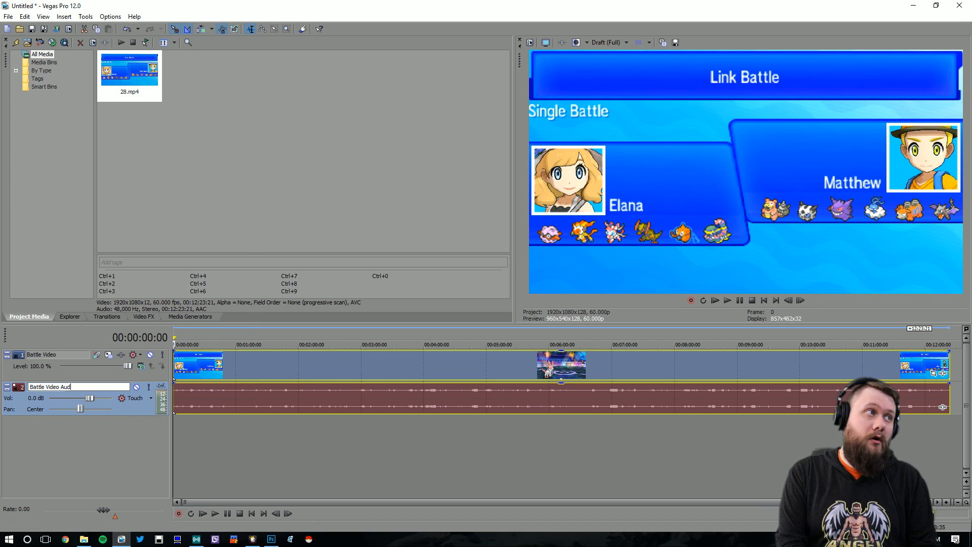
key(Return)
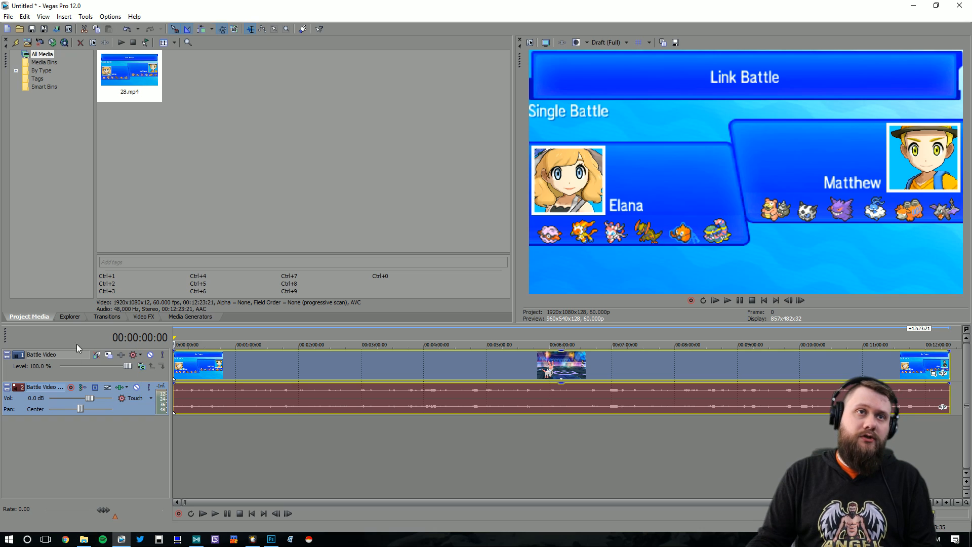
- Widen the track header area to check the full audio track name, and narrow it back
click(170, 366)
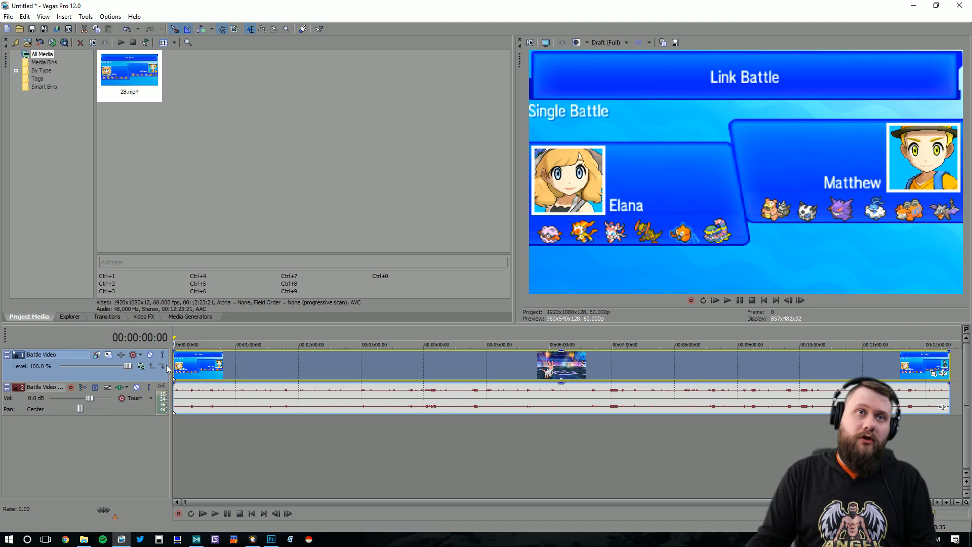
drag(170, 364, 250, 371)
right_click(205, 409)
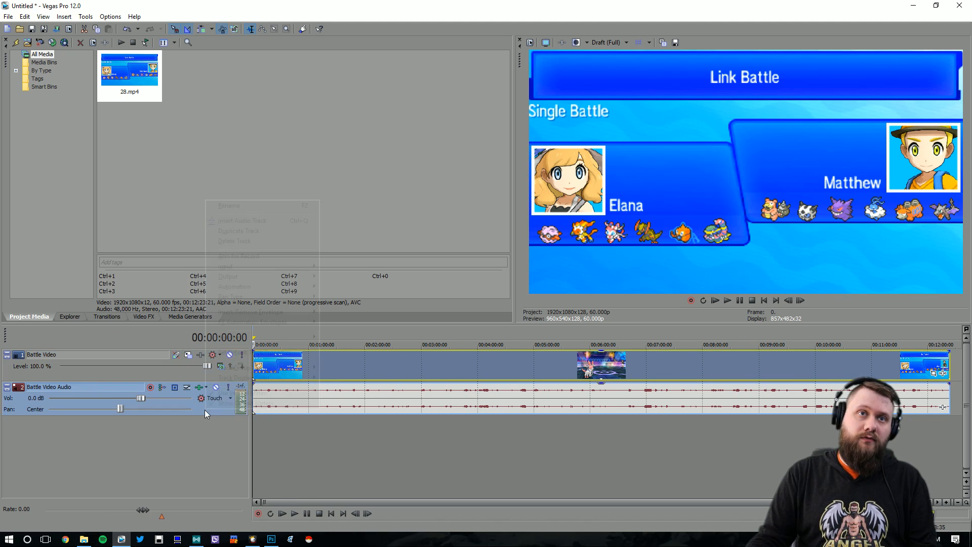
click(220, 470)
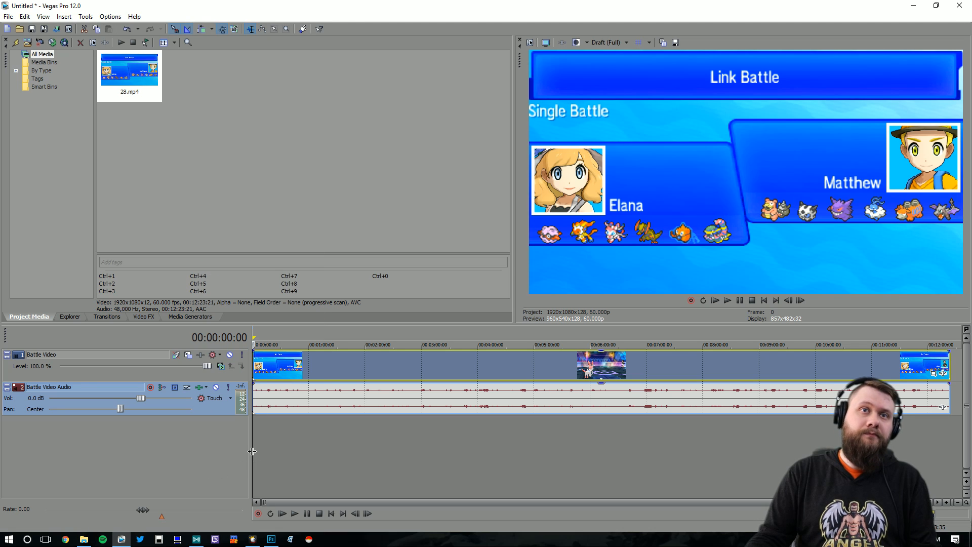
drag(250, 394, 162, 387)
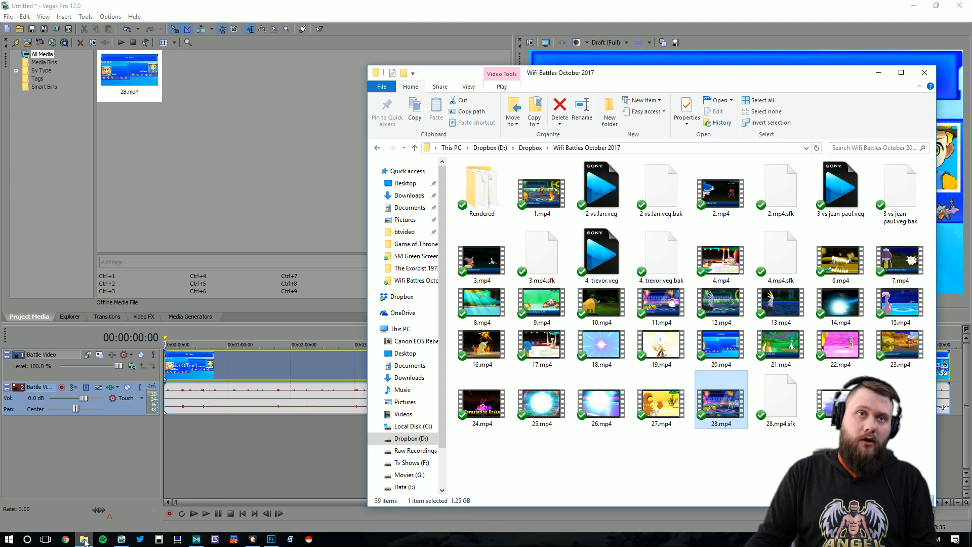
- Switch to File Explorer and import HeffNastyy.png from the SM Green Screen Layout folder into the project media
click(84, 539)
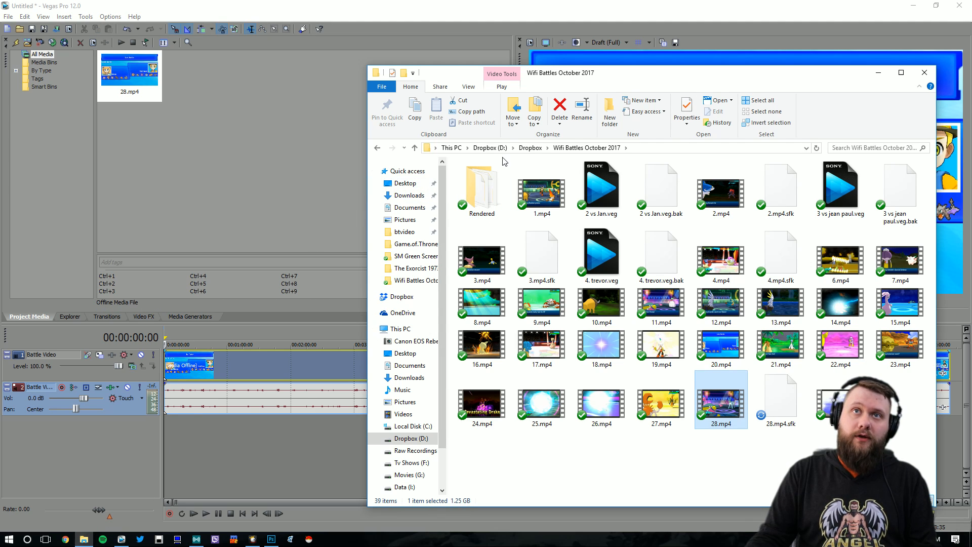
drag(705, 78, 0, 107)
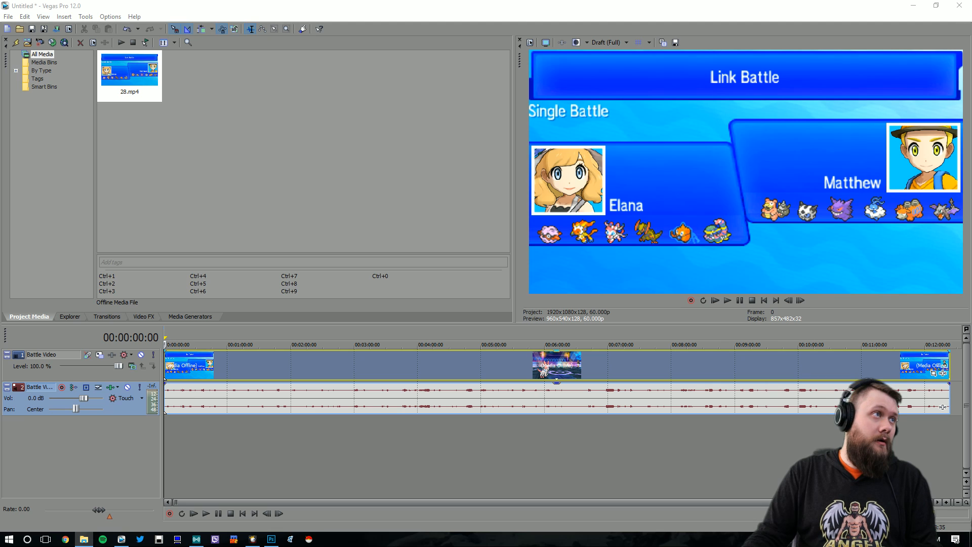
drag(0, 82, 507, 69)
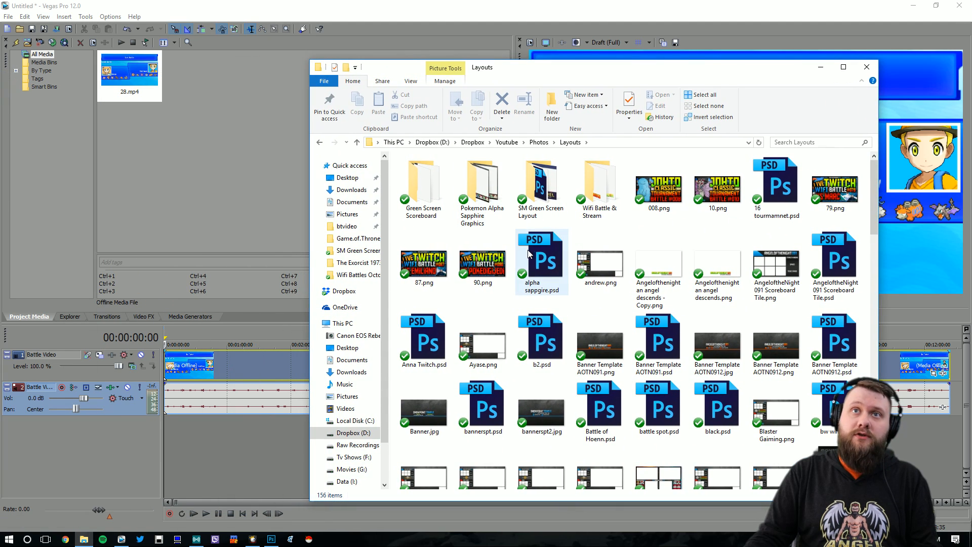
double_click(541, 184)
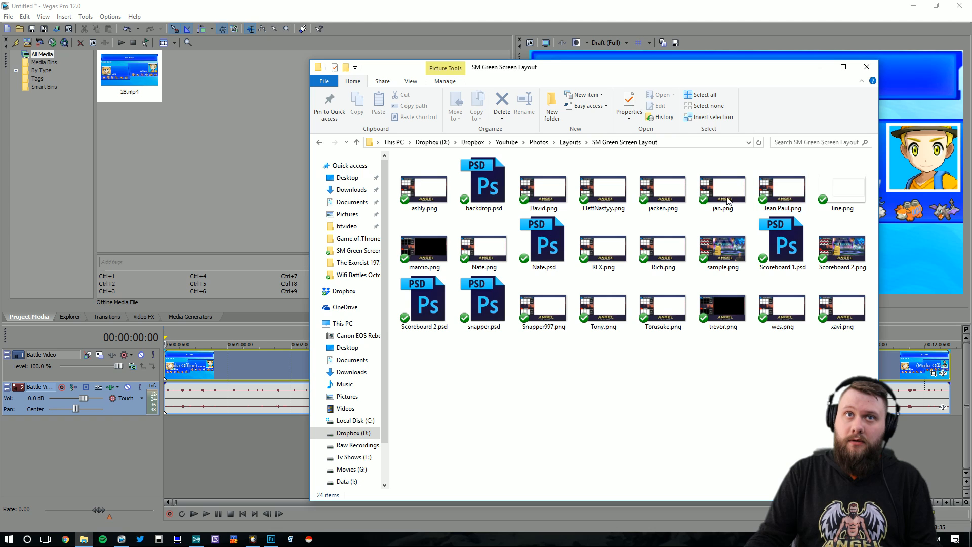
drag(602, 187, 204, 160)
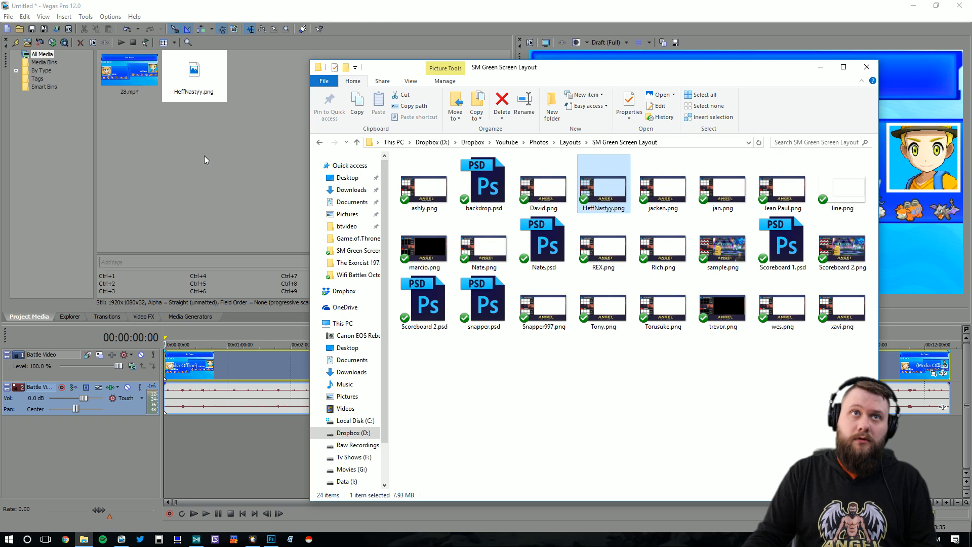
- Import tile fade.png and Tile.png from the Layouts folder into the project media
click(570, 142)
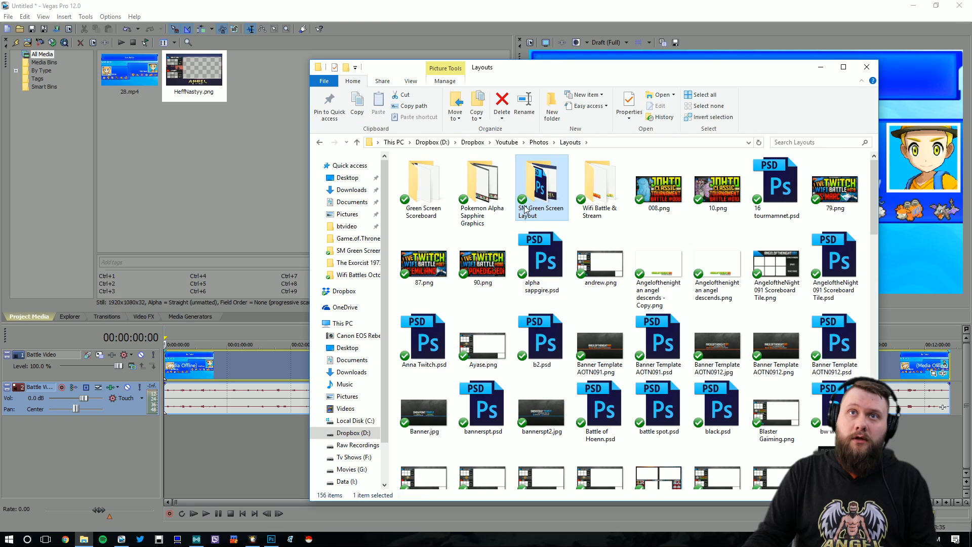
scroll(563, 319, down, 5)
scroll(563, 319, down, 5)
click(434, 309)
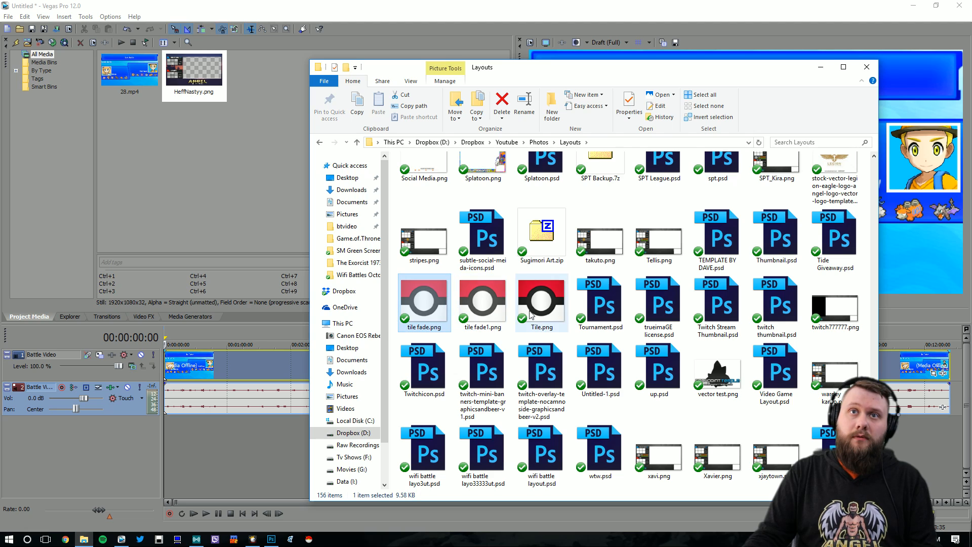
shift+click(538, 307)
click(536, 307)
ctrl+double_click(416, 311)
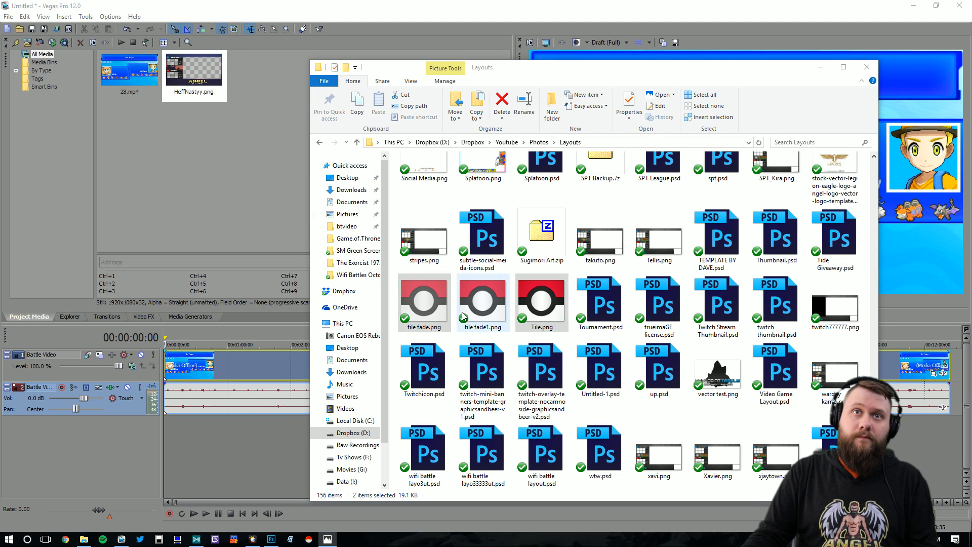
drag(428, 302, 253, 183)
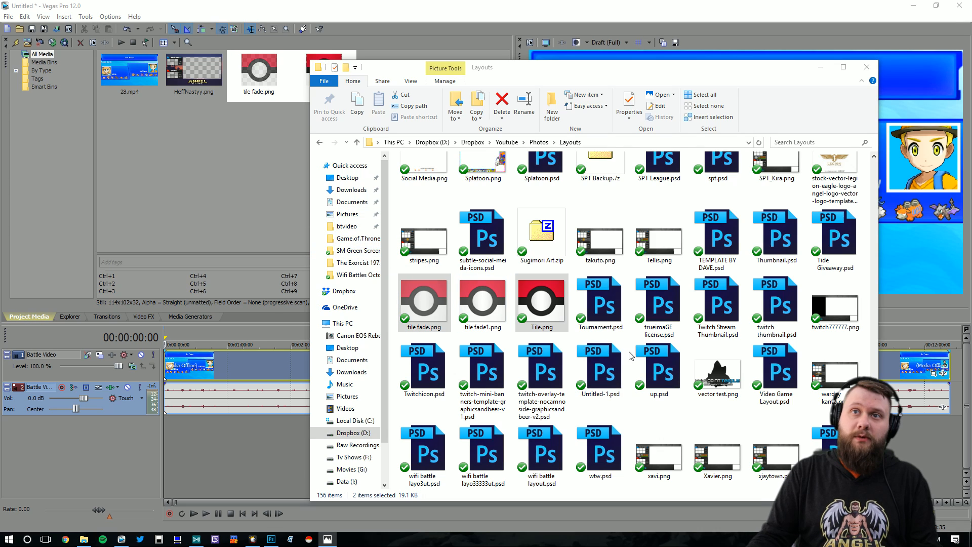
- Open the ORAS National Pokedex folder under Youtube > Pokemon Tiles, with the Explorer window moved clear of the video preview
scroll(591, 307, up, 2)
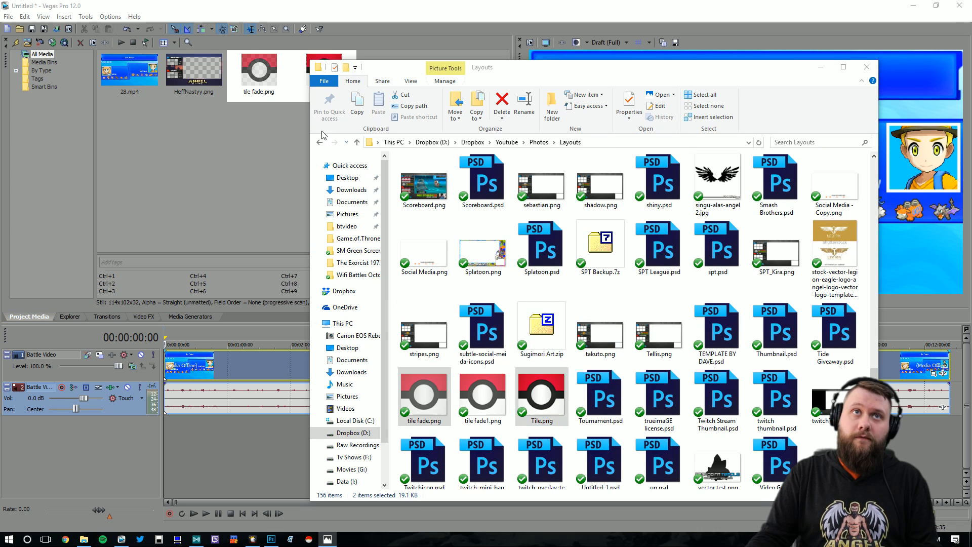
click(514, 145)
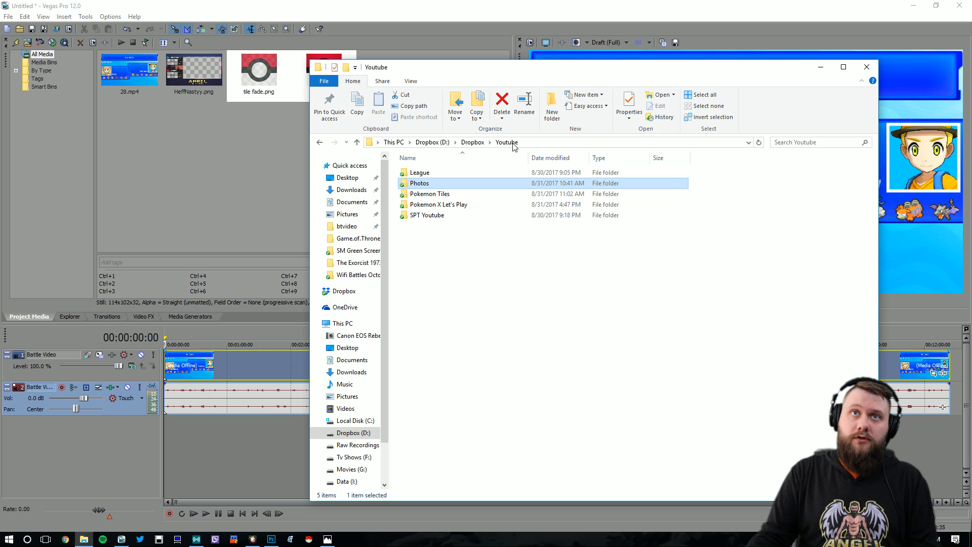
double_click(446, 194)
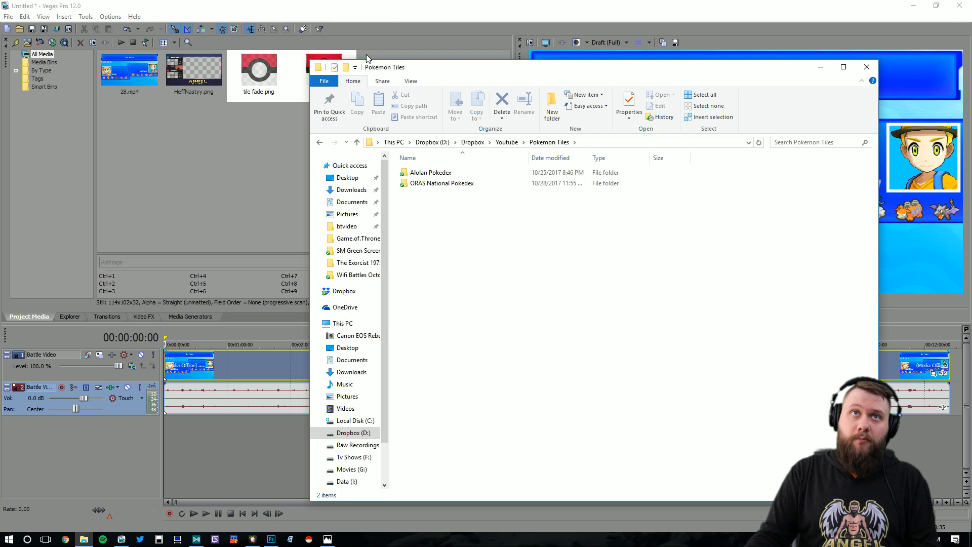
drag(439, 69, 207, 197)
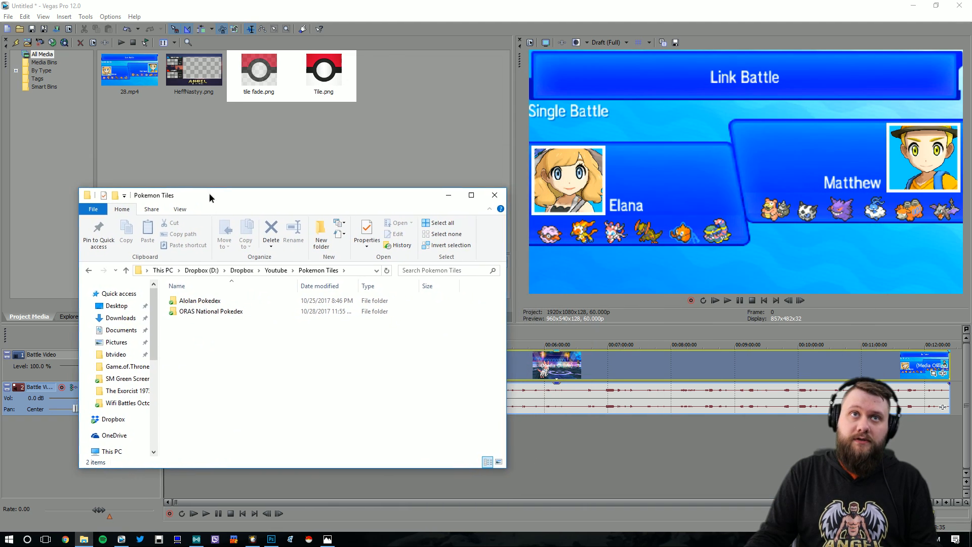
double_click(210, 312)
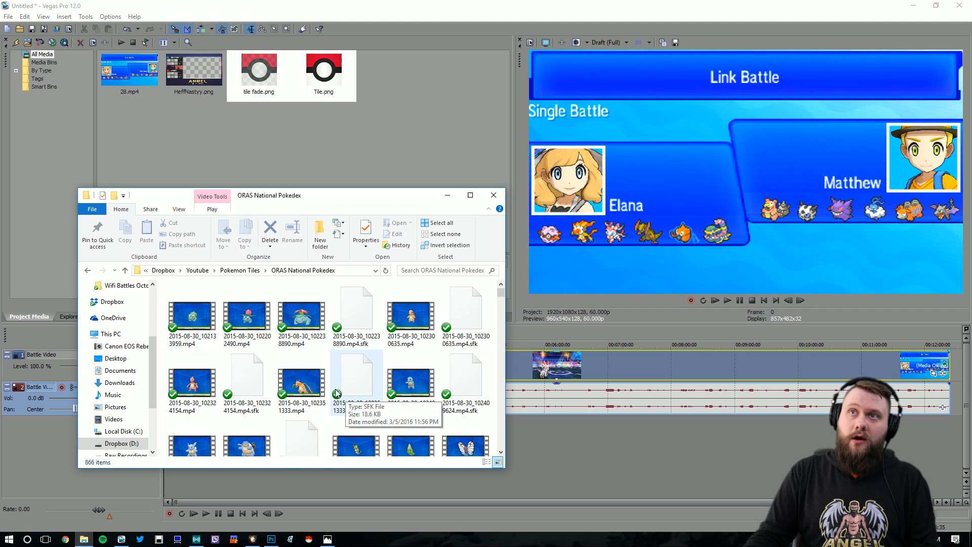
- Import the Slowbro clip 2015-08-30_105639840.mp4 from the ORAS National Pokedex folder into the project media
scroll(339, 400, down, 2)
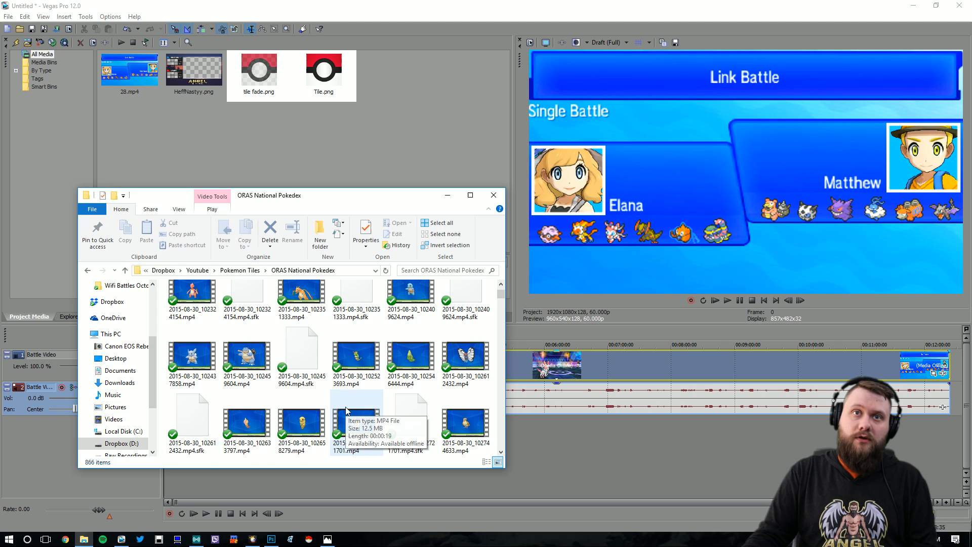
scroll(350, 409, down, 4)
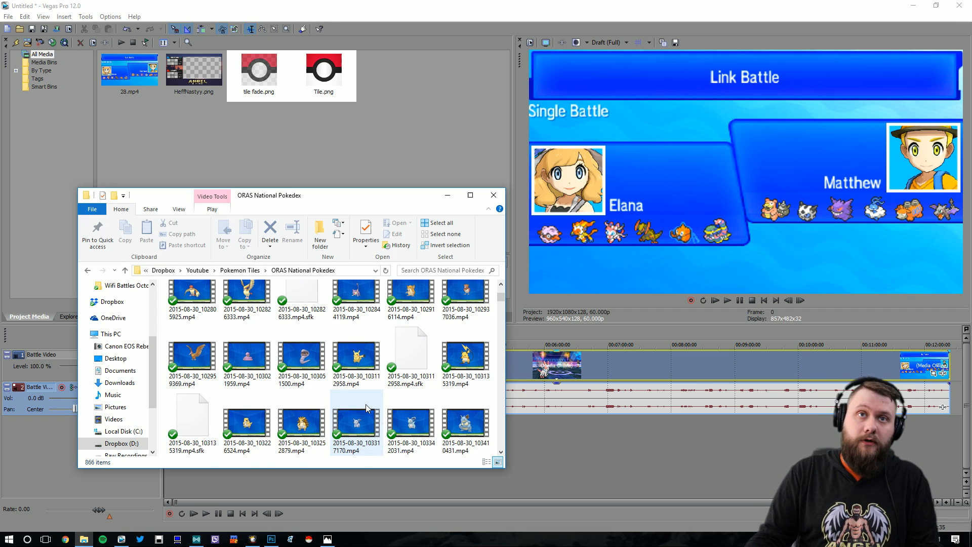
scroll(405, 398, down, 4)
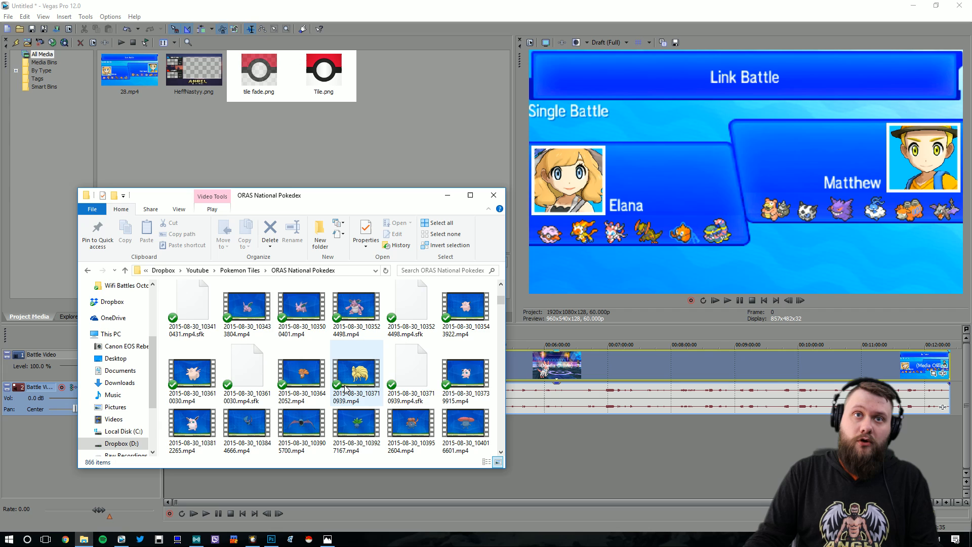
scroll(345, 389, down, 5)
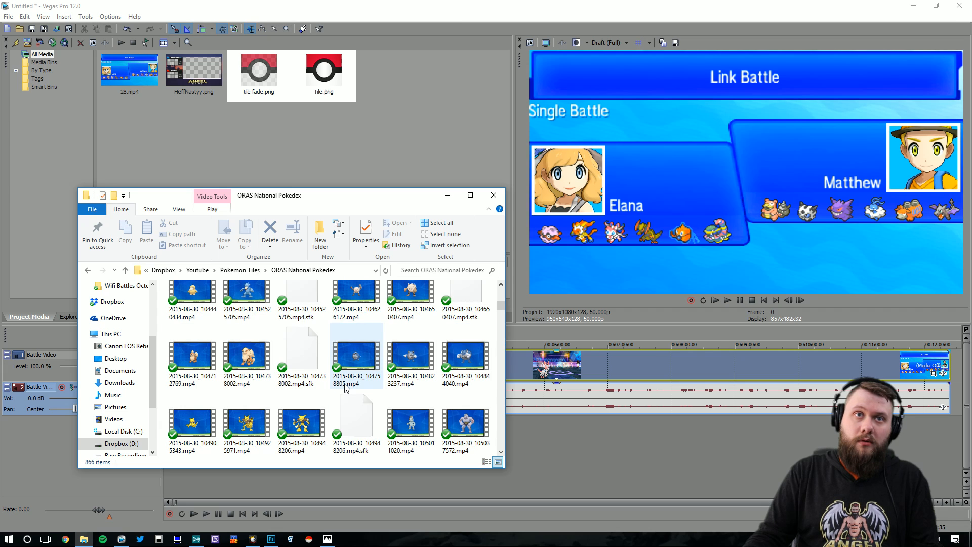
scroll(345, 389, down, 5)
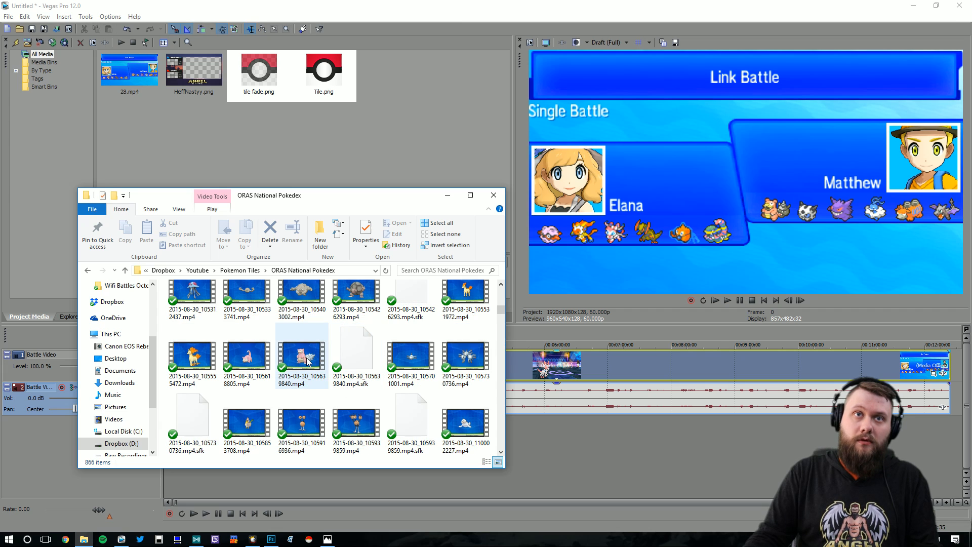
drag(307, 361, 397, 87)
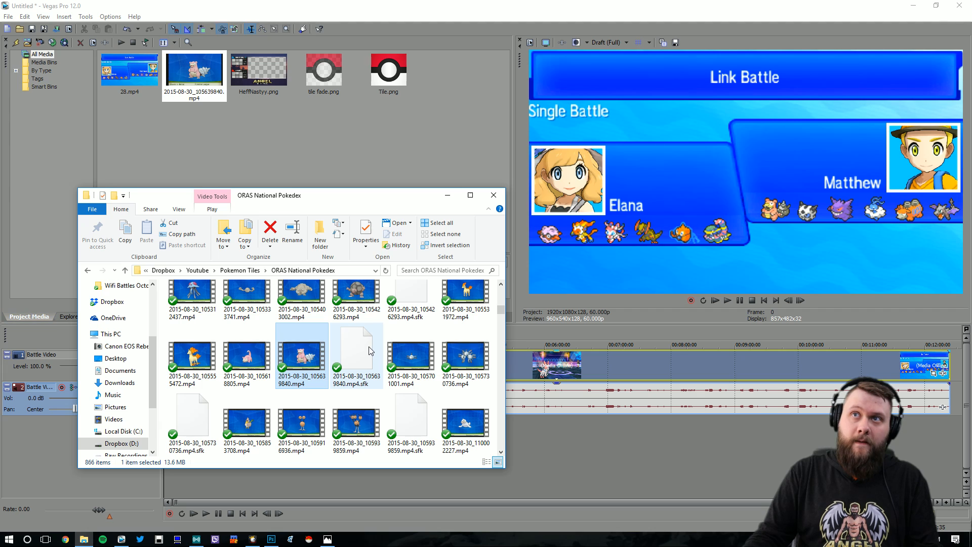
- Import the Gengar clip 2015-08-30_110333072.mp4 and the Aerodactyl clip 2015-08-30_112739236.mp4 into the project media
scroll(369, 346, down, 2)
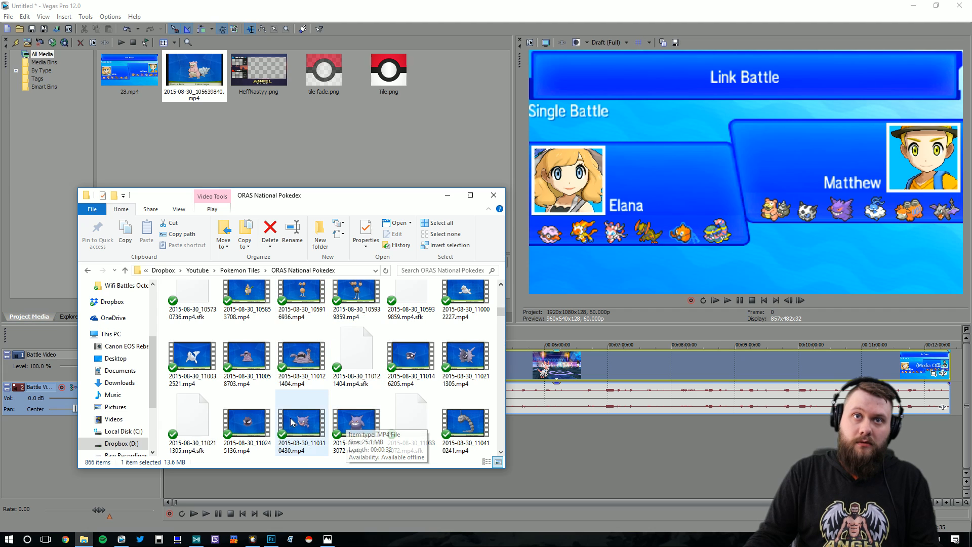
drag(355, 423, 324, 126)
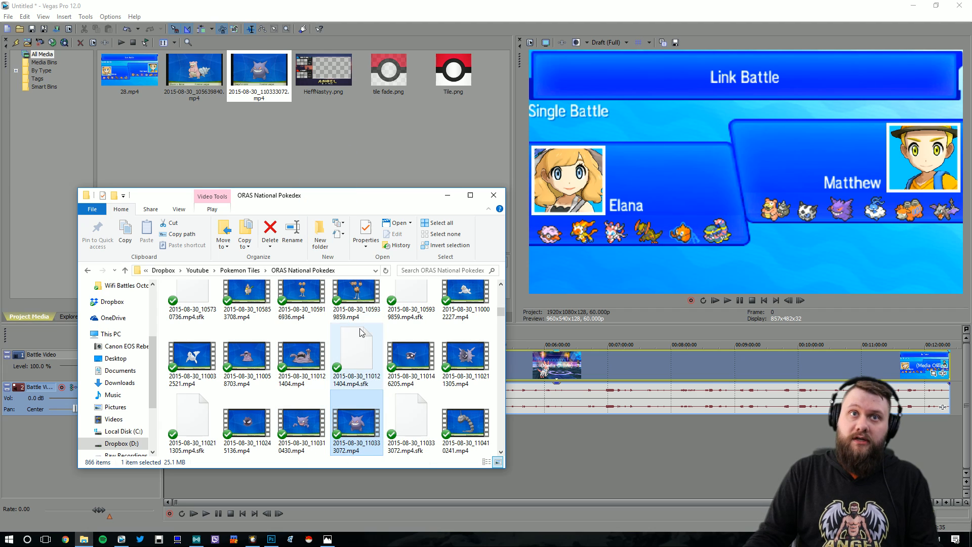
scroll(361, 331, down, 5)
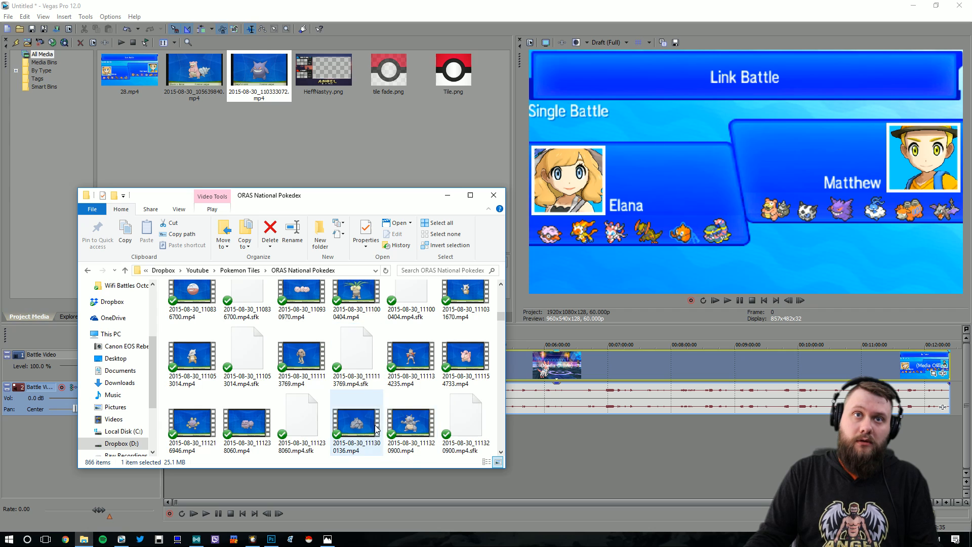
scroll(364, 421, down, 5)
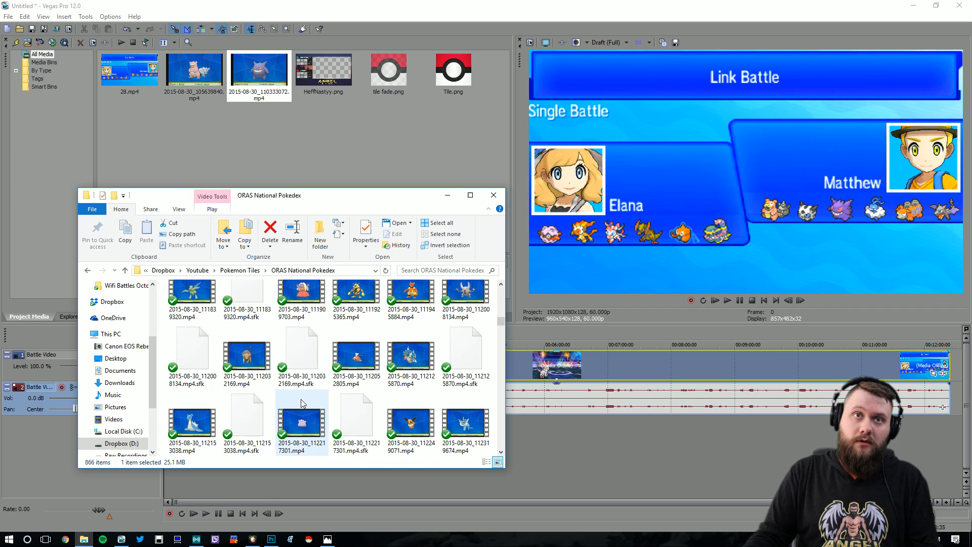
scroll(324, 415, down, 2)
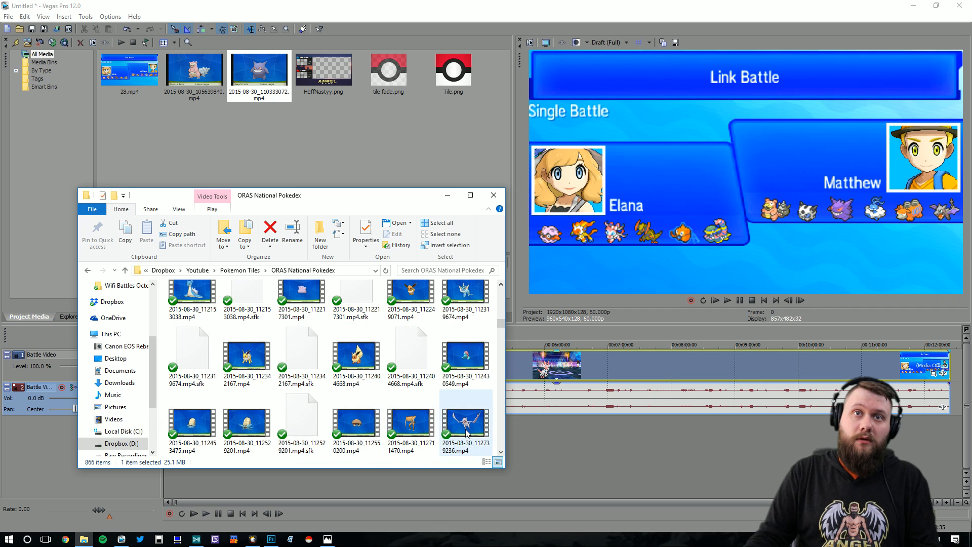
drag(467, 433, 335, 120)
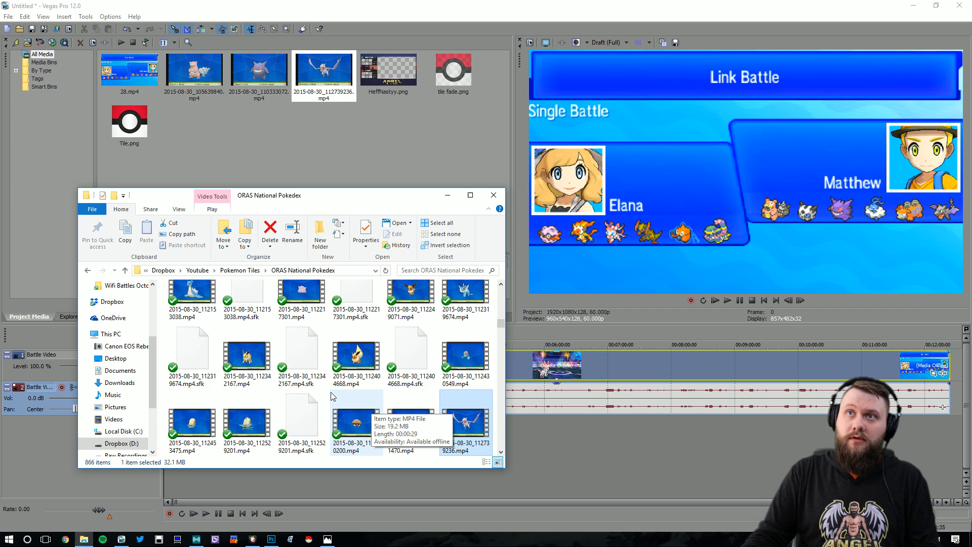
scroll(330, 392, down, 1)
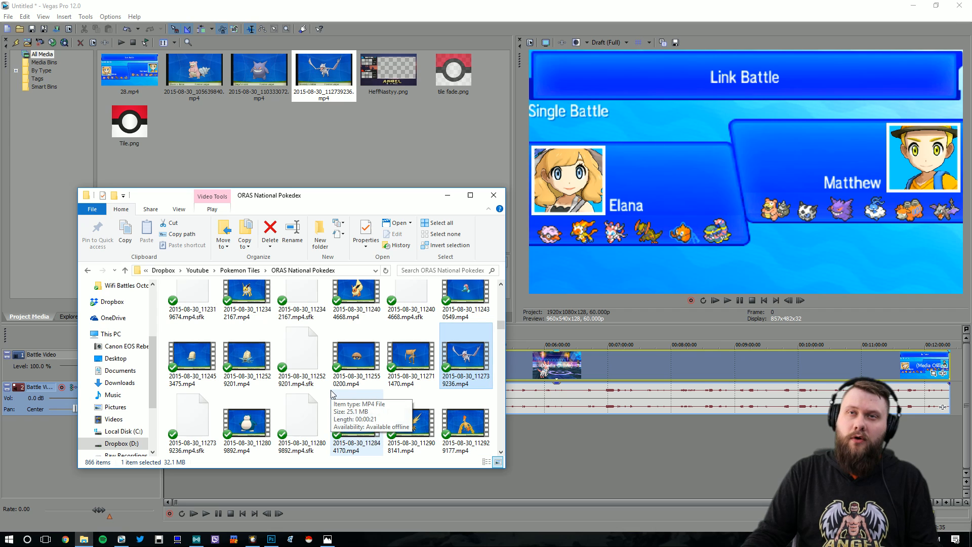
- Import the Forretress clip 2015-08-30_115428301.mp4 from the ORAS National Pokedex folder into the project media
scroll(331, 394, down, 5)
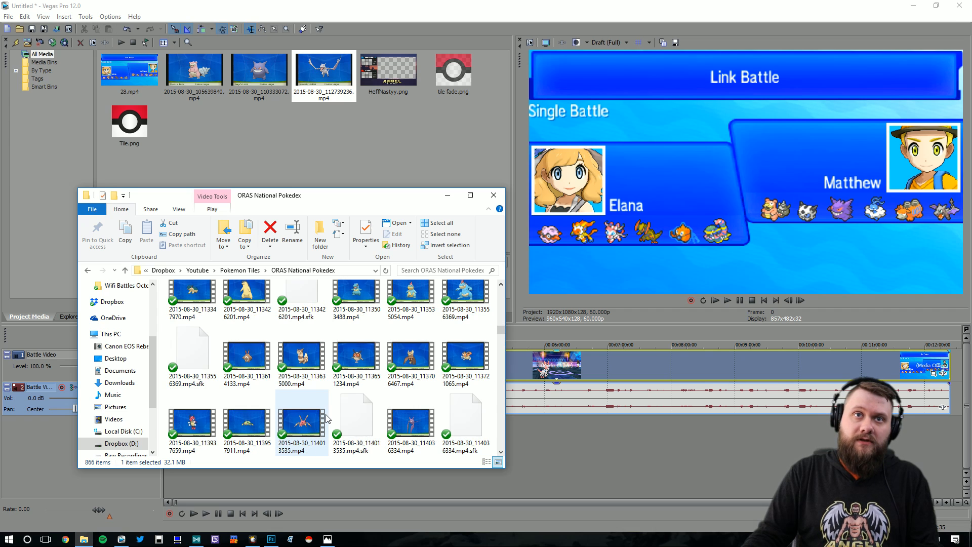
scroll(327, 418, down, 2)
scroll(327, 414, down, 1)
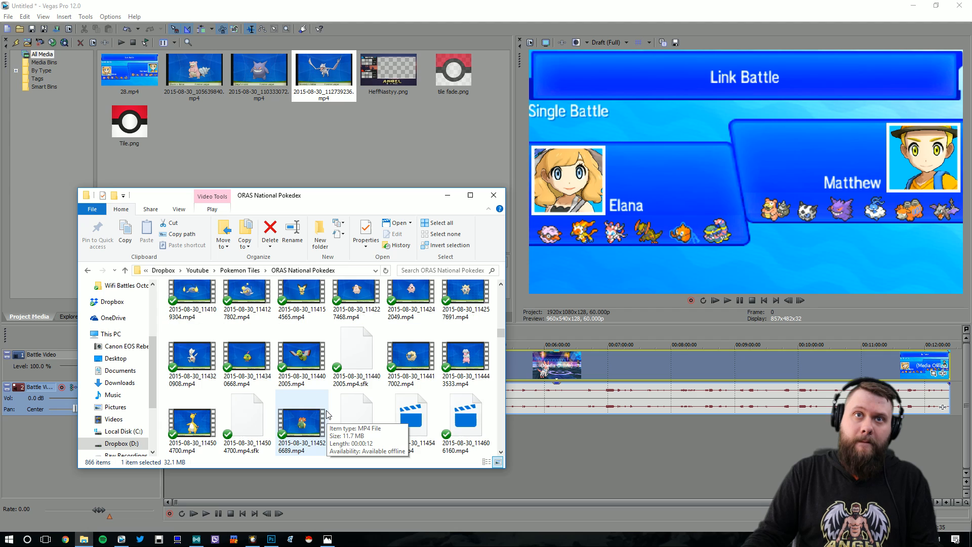
scroll(327, 414, down, 1)
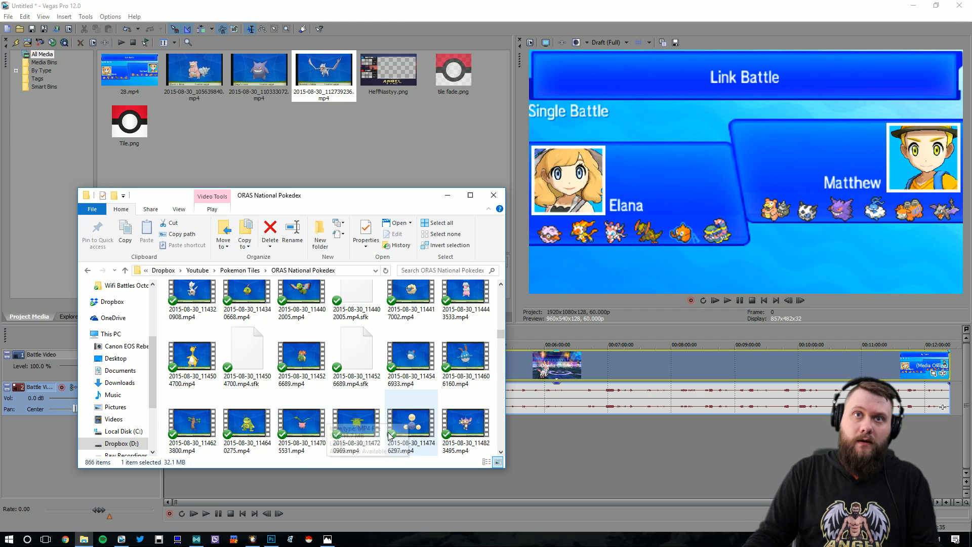
scroll(329, 420, down, 2)
scroll(343, 429, down, 1)
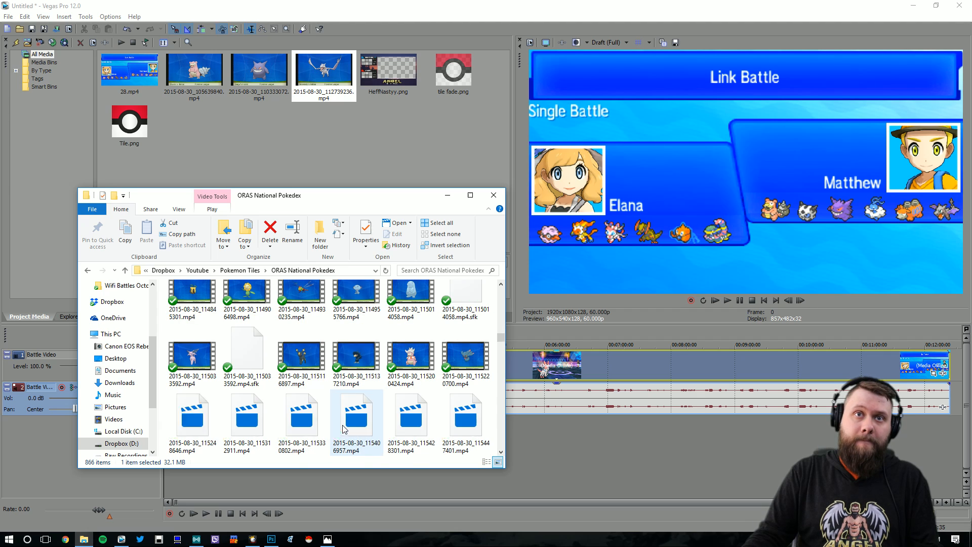
drag(411, 425, 309, 172)
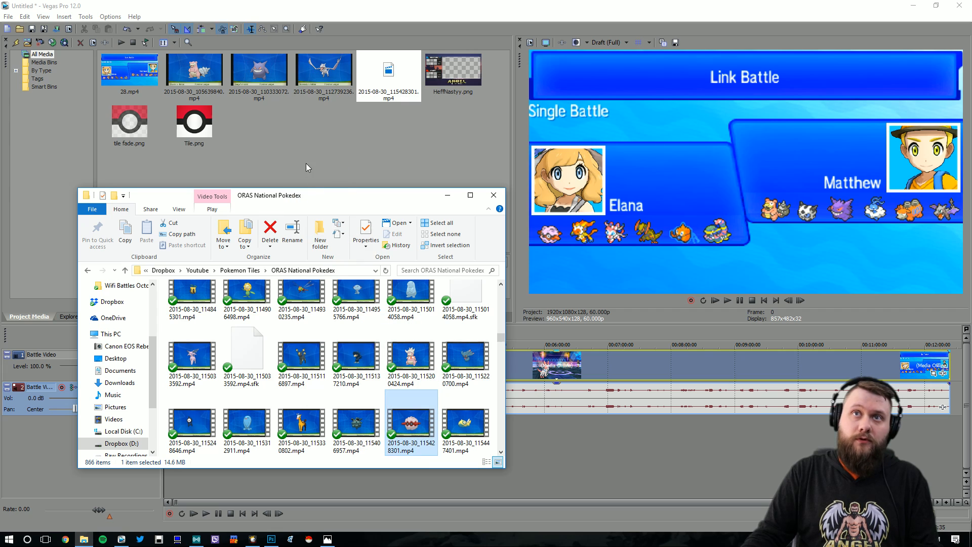
- Import the Camerupt clip 2015-08-30_230402677.mp4 from the ORAS National Pokedex folder into the project media
scroll(366, 374, down, 2)
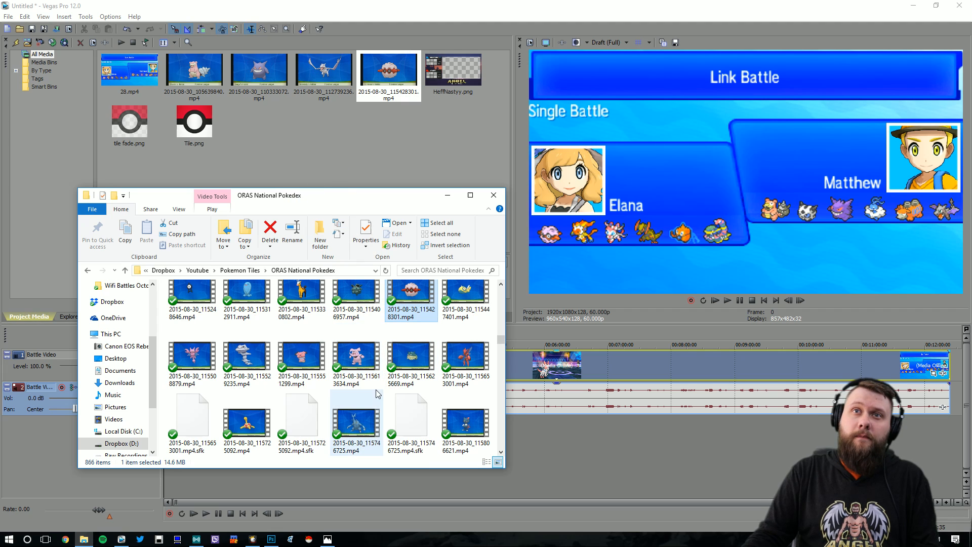
scroll(365, 374, down, 5)
scroll(374, 399, down, 3)
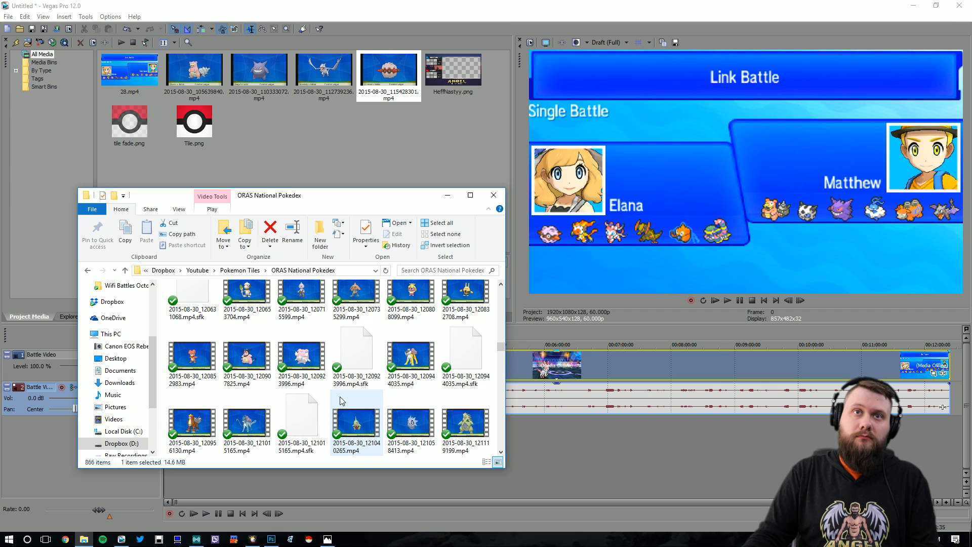
scroll(372, 398, down, 3)
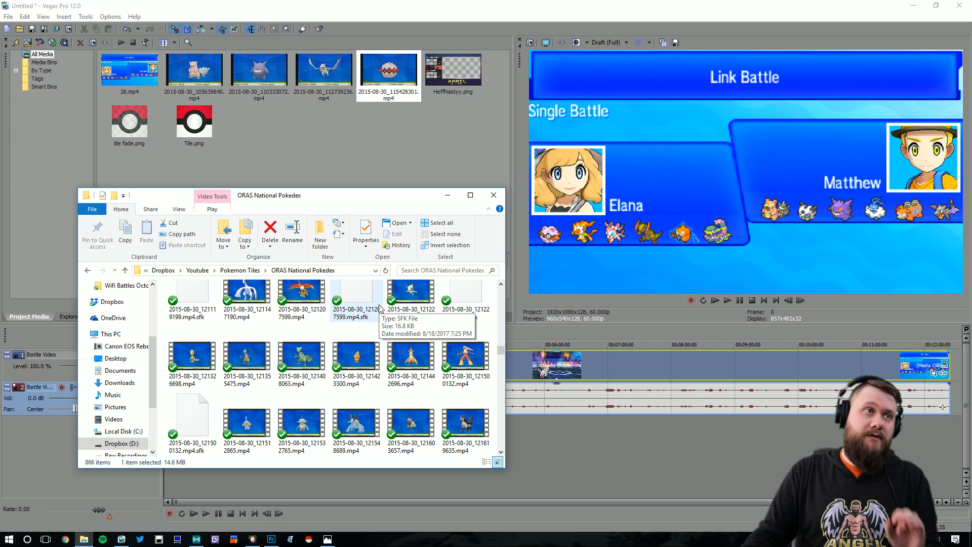
scroll(349, 319, down, 1)
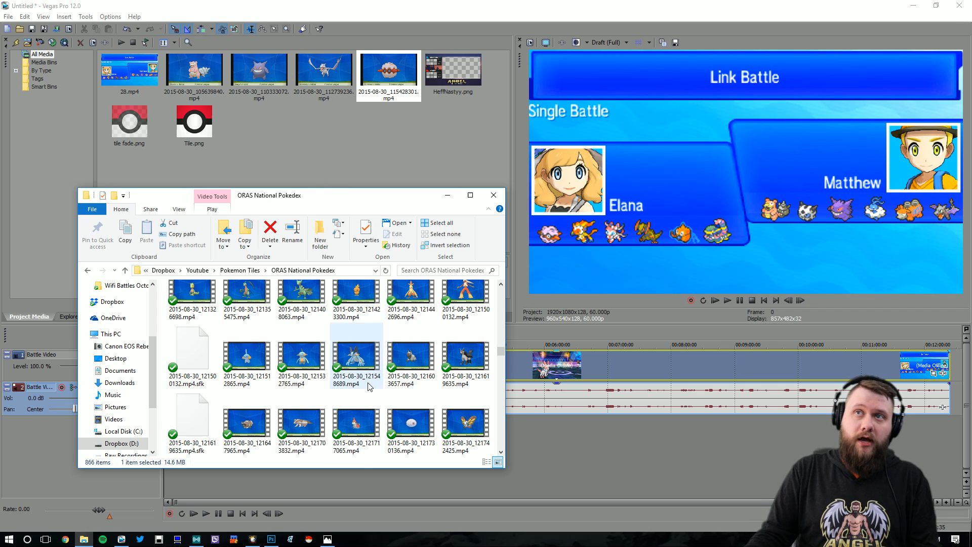
scroll(354, 429, down, 1)
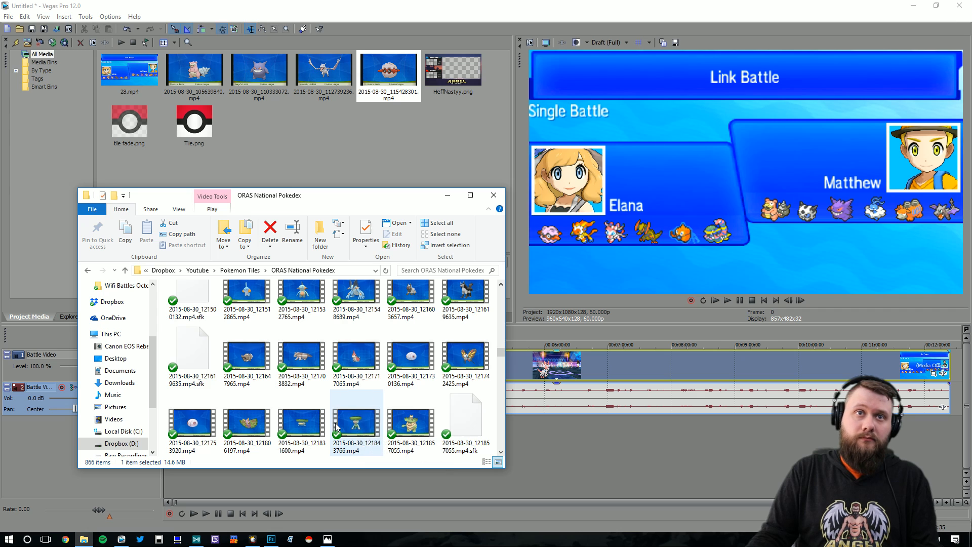
scroll(336, 424, down, 1)
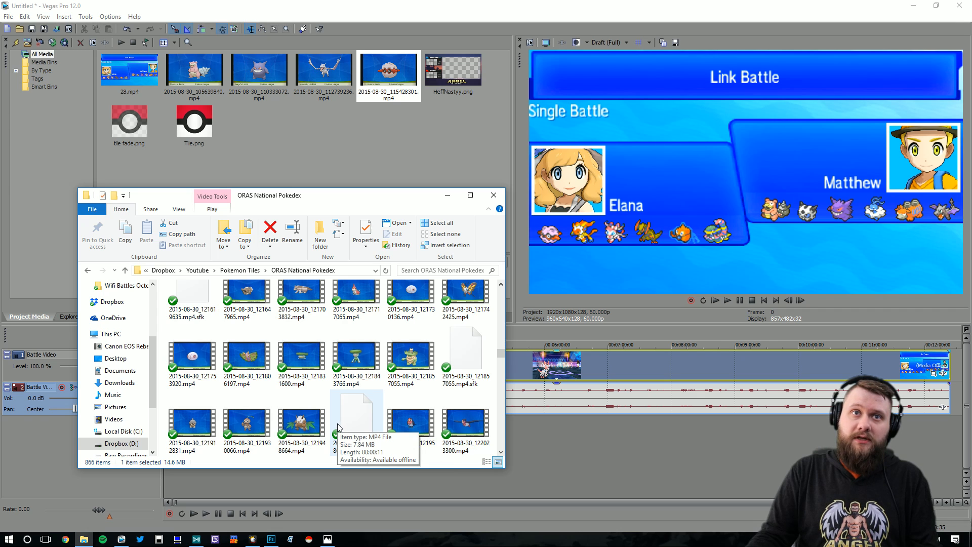
scroll(338, 427, down, 1)
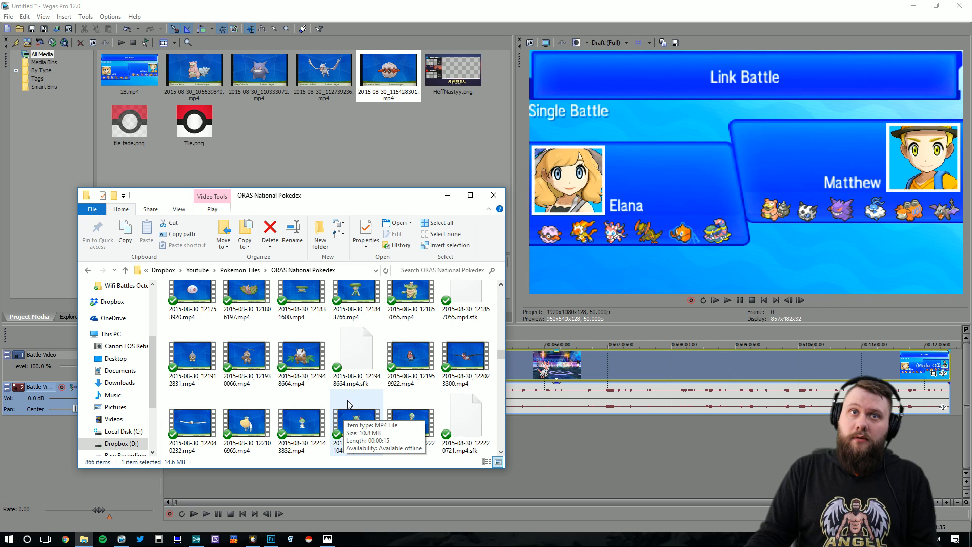
scroll(348, 404, down, 2)
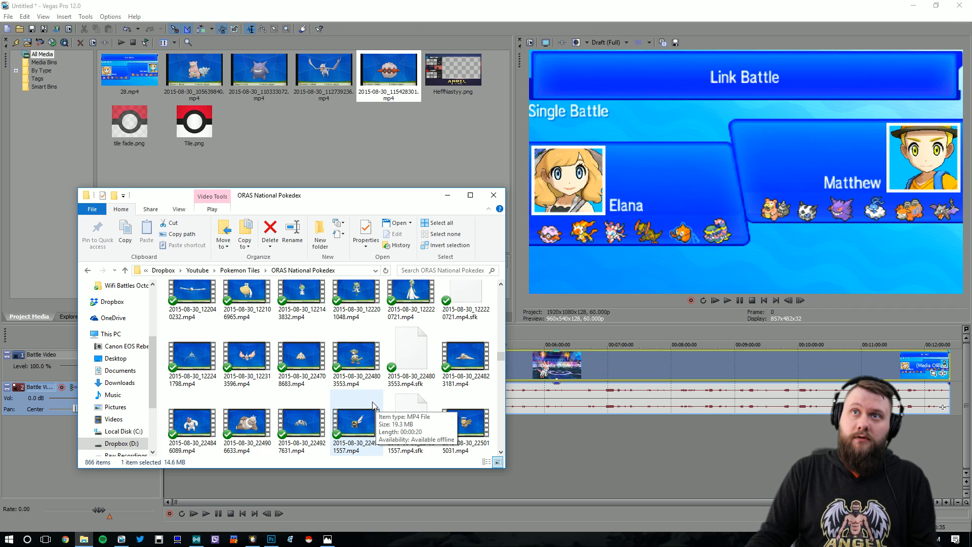
scroll(373, 405, down, 3)
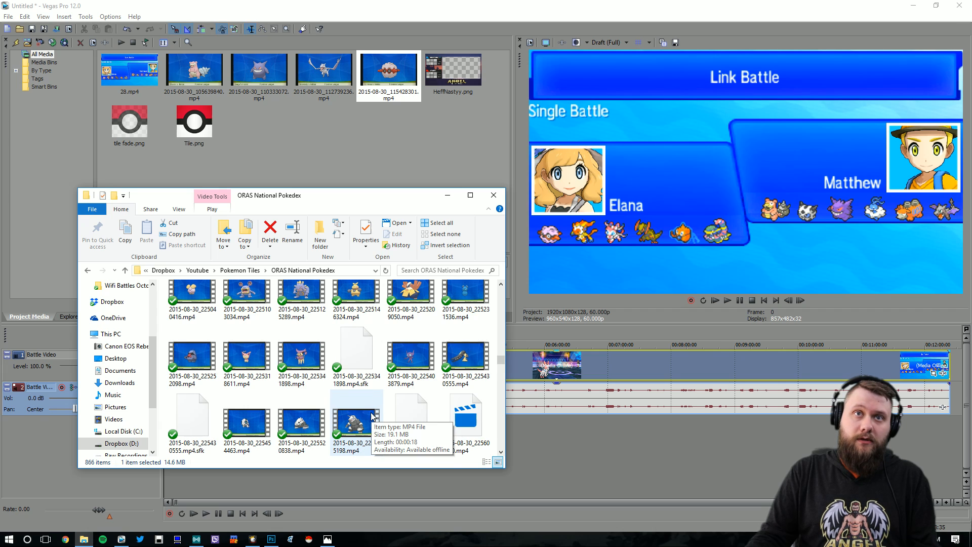
scroll(380, 412, down, 2)
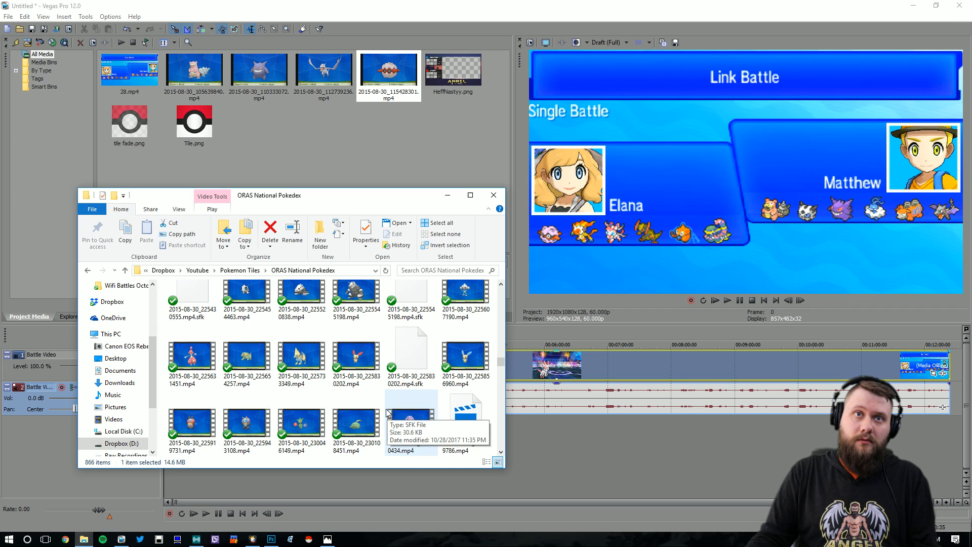
scroll(387, 410, down, 3)
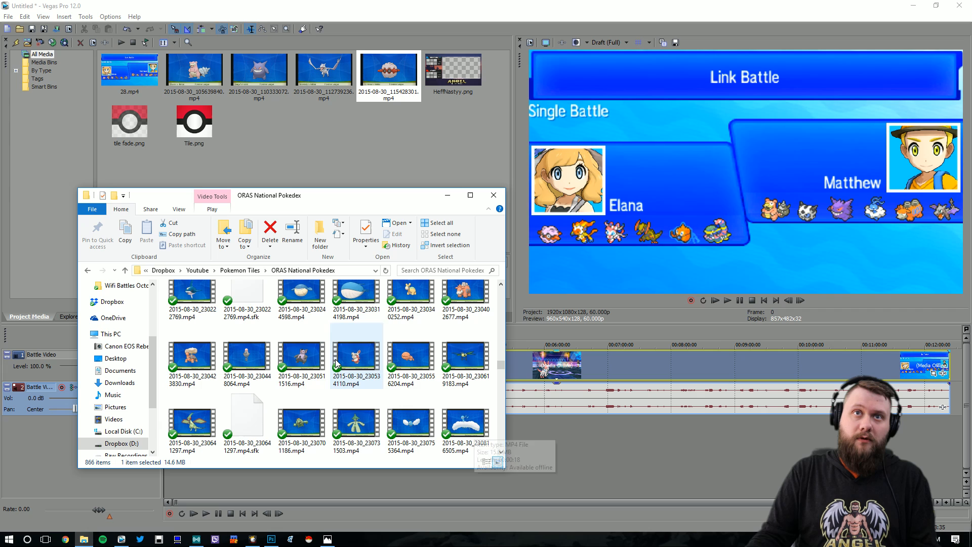
drag(465, 301, 350, 139)
- Import the Altaria clip 2015-08-30_230816505.mp4 and the Glalie clip 2015-08-30_232343516.mp4 into the project media
click(464, 427)
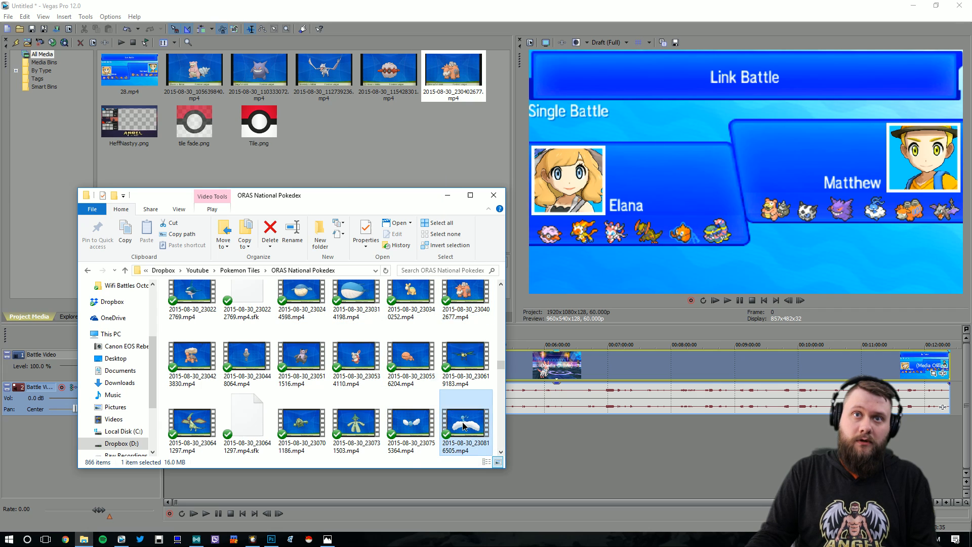
drag(465, 427, 310, 138)
scroll(353, 381, down, 2)
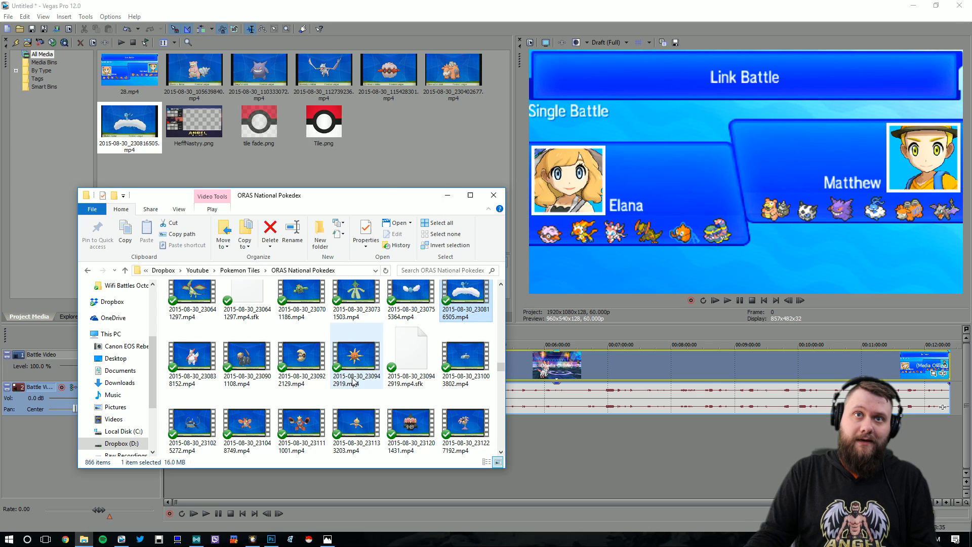
scroll(354, 395, down, 2)
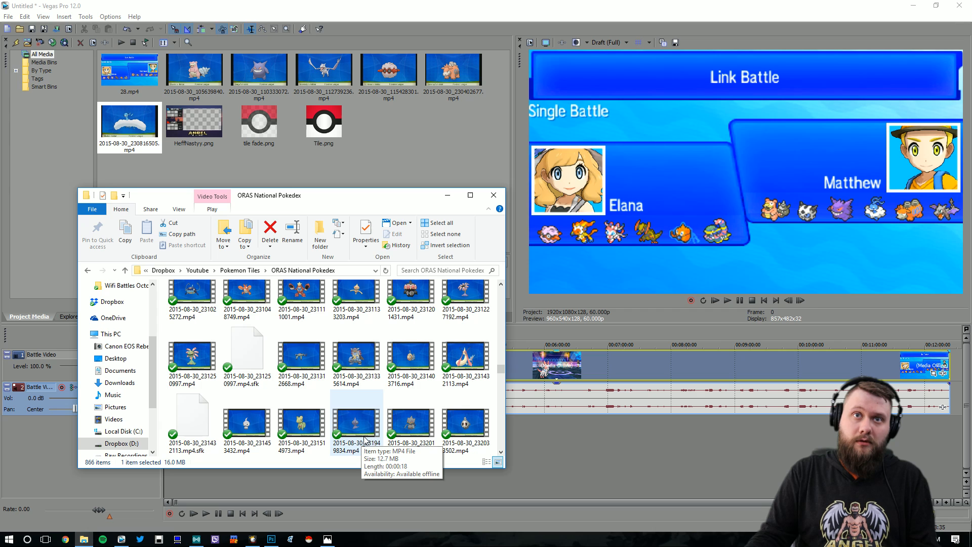
scroll(364, 440, down, 3)
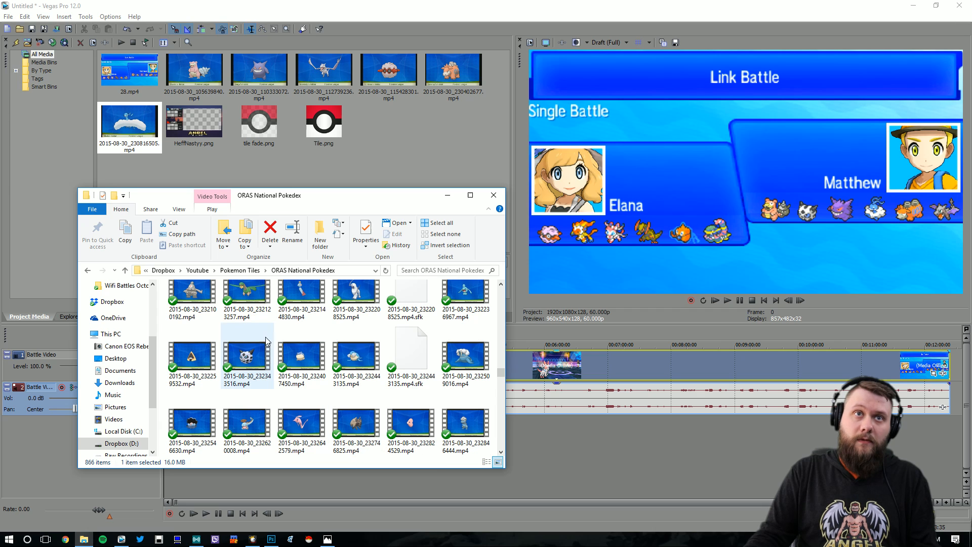
click(266, 340)
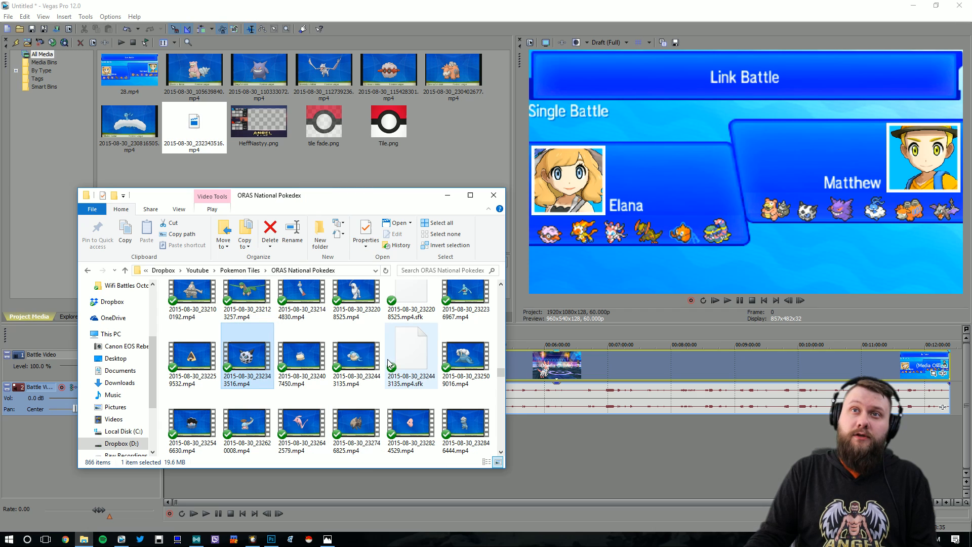
- Import the Infernape clip 2015-08-30_233917461.mp4 from the ORAS National Pokedex folder into the project media
scroll(371, 416, down, 1)
scroll(372, 416, down, 3)
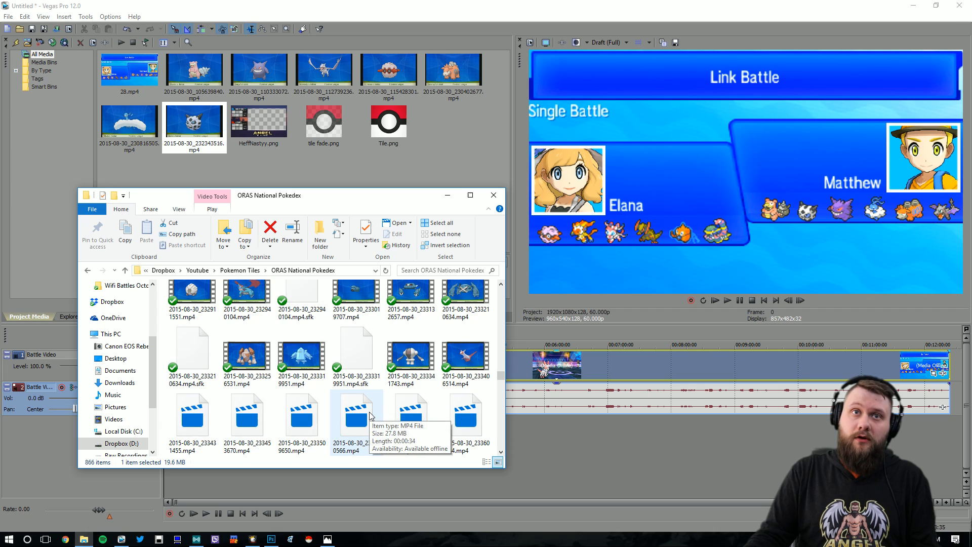
scroll(363, 430, down, 1)
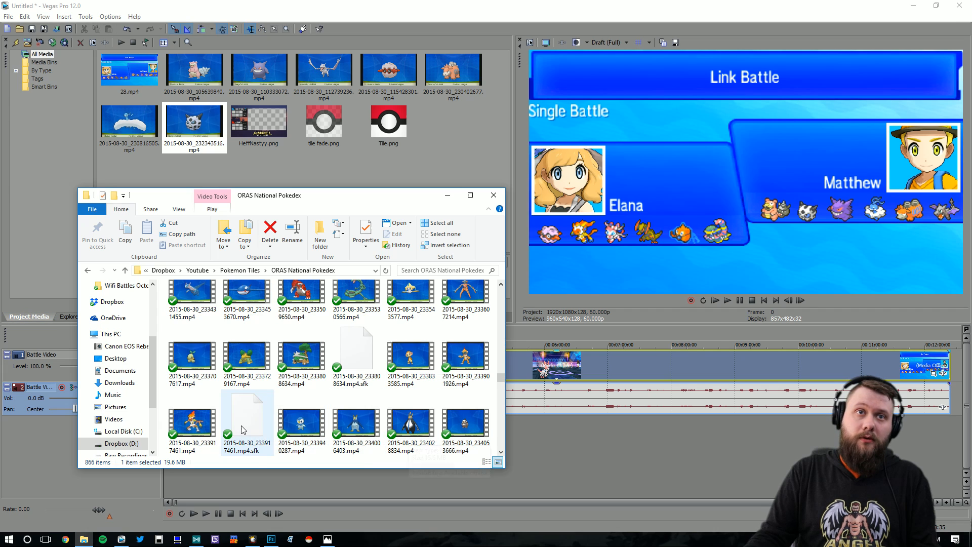
drag(193, 421, 346, 163)
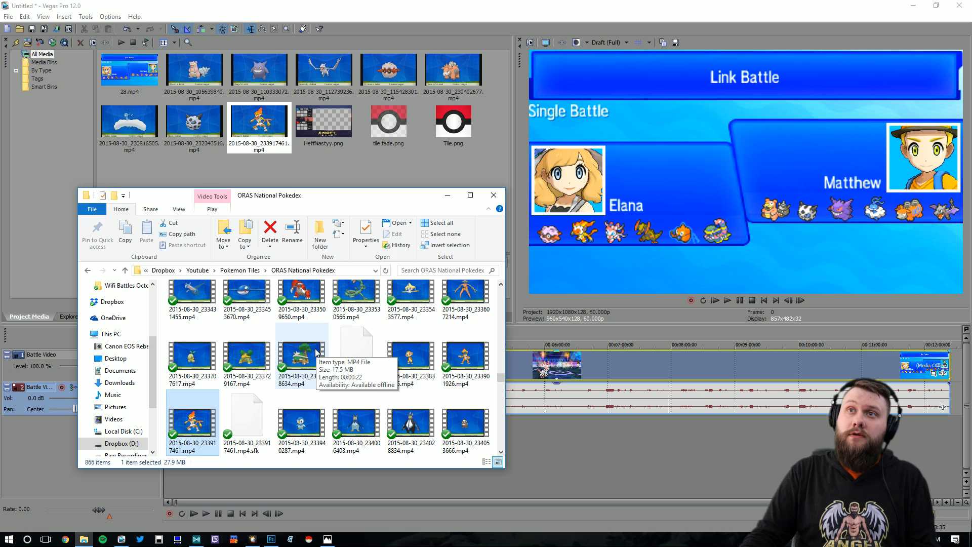
- Check the imported Pokemon clips in the project media one by one against the two teams in the video preview
click(202, 75)
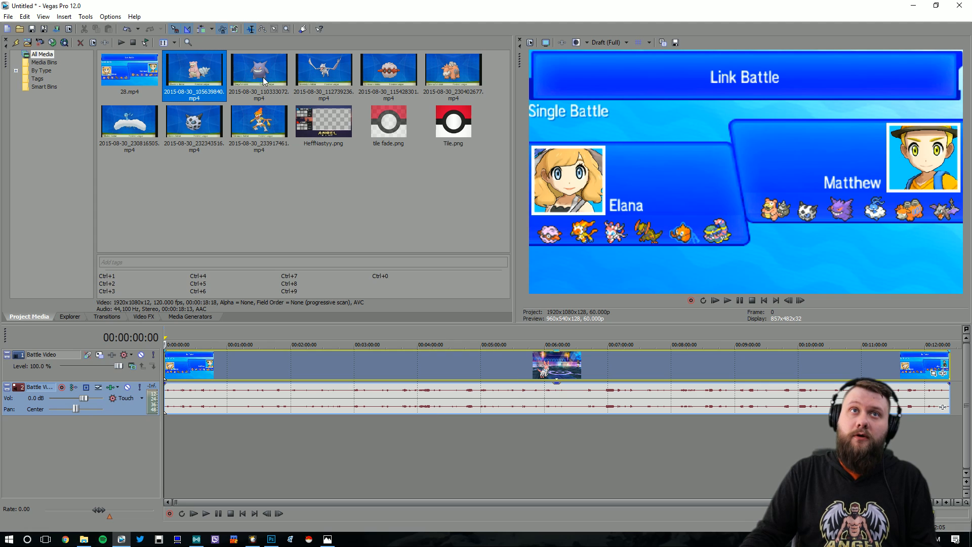
click(267, 71)
click(336, 93)
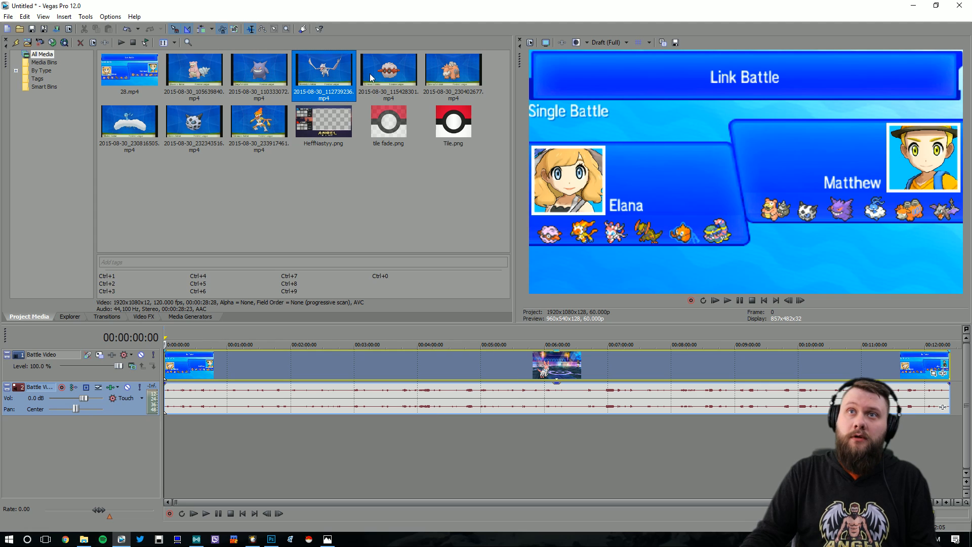
click(439, 68)
click(147, 117)
click(209, 122)
click(314, 223)
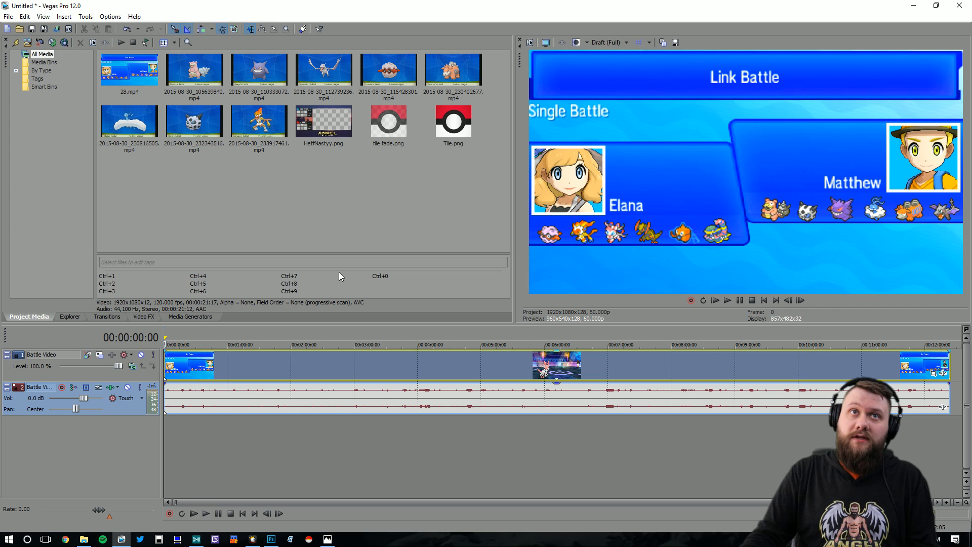
- Import the Rotom clip 2015-08-31_002202564.mp4 from the ORAS National Pokedex folder into the project media
click(89, 540)
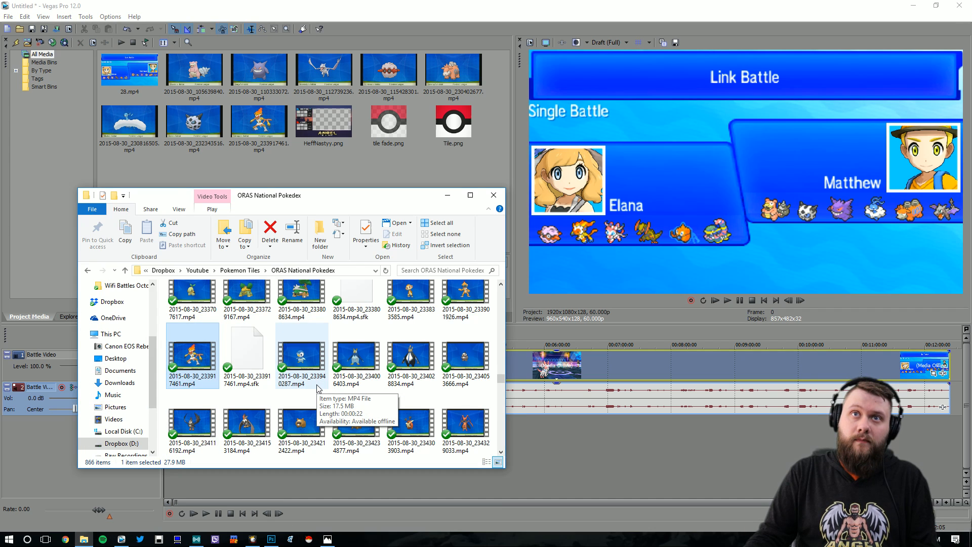
scroll(319, 389, down, 5)
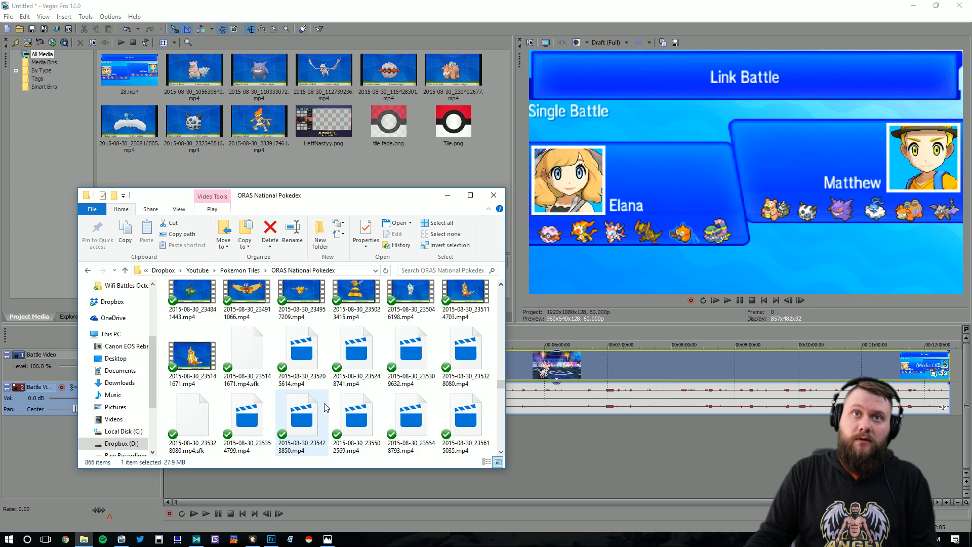
scroll(350, 408, down, 3)
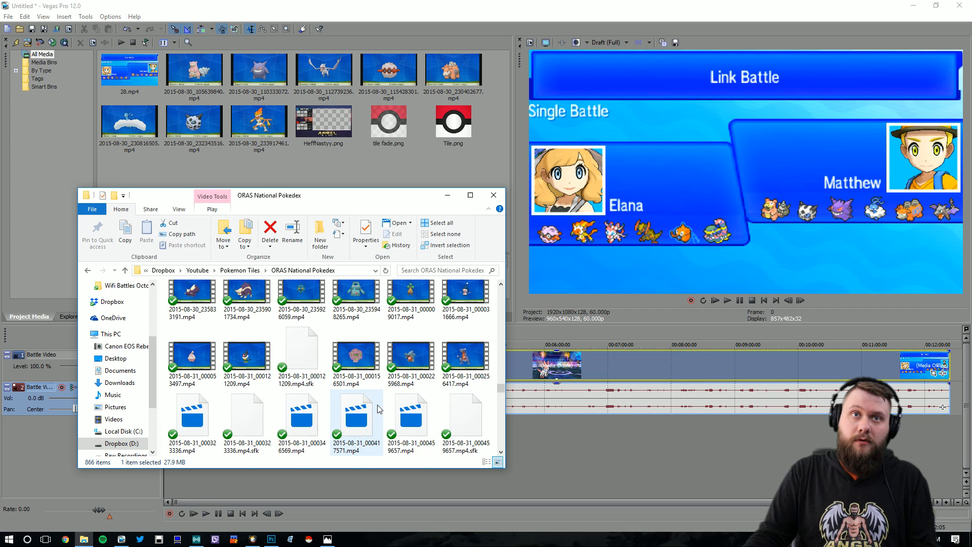
scroll(378, 405, down, 3)
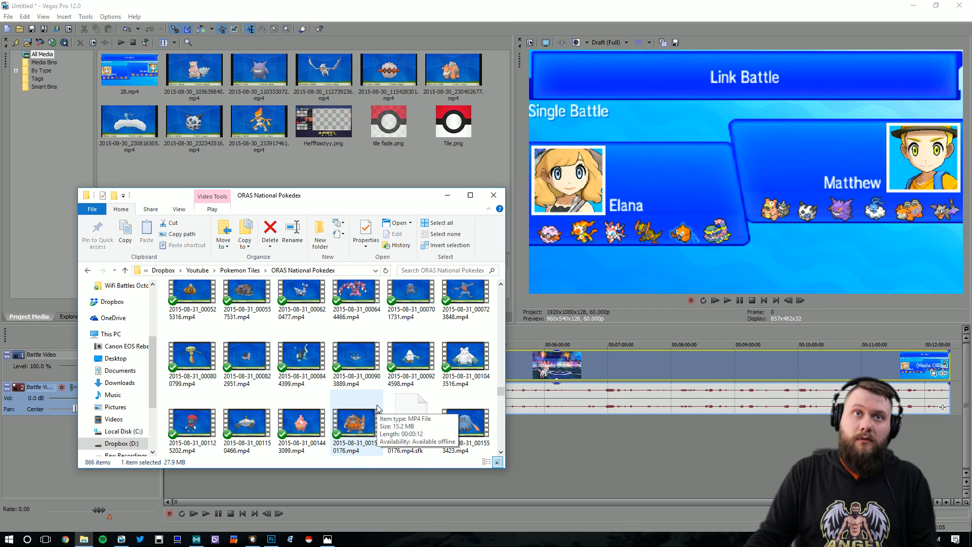
scroll(378, 407, down, 3)
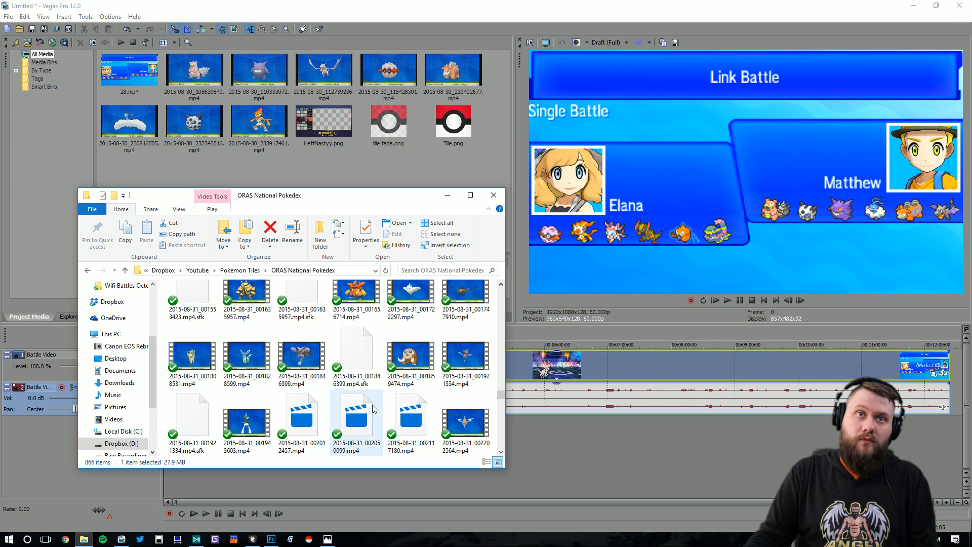
scroll(373, 408, down, 3)
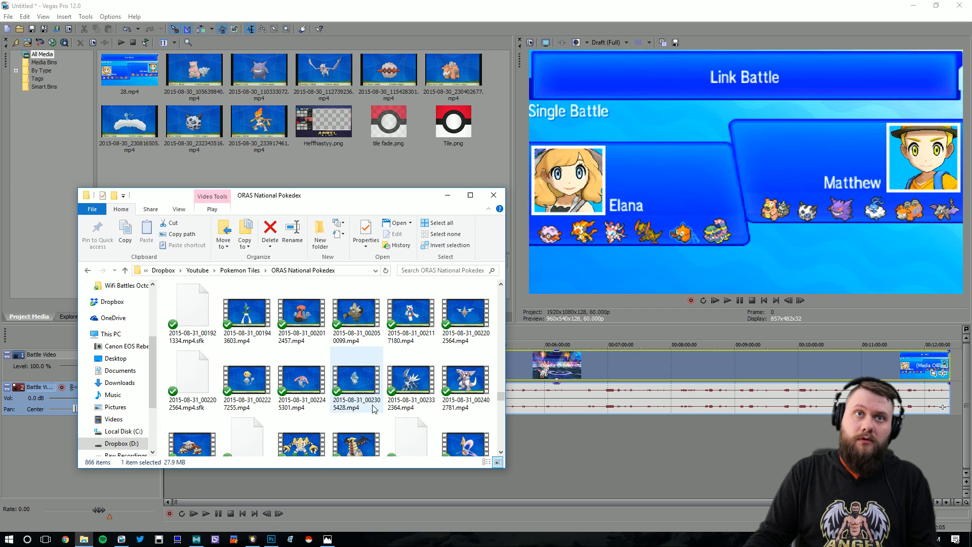
scroll(373, 407, up, 5)
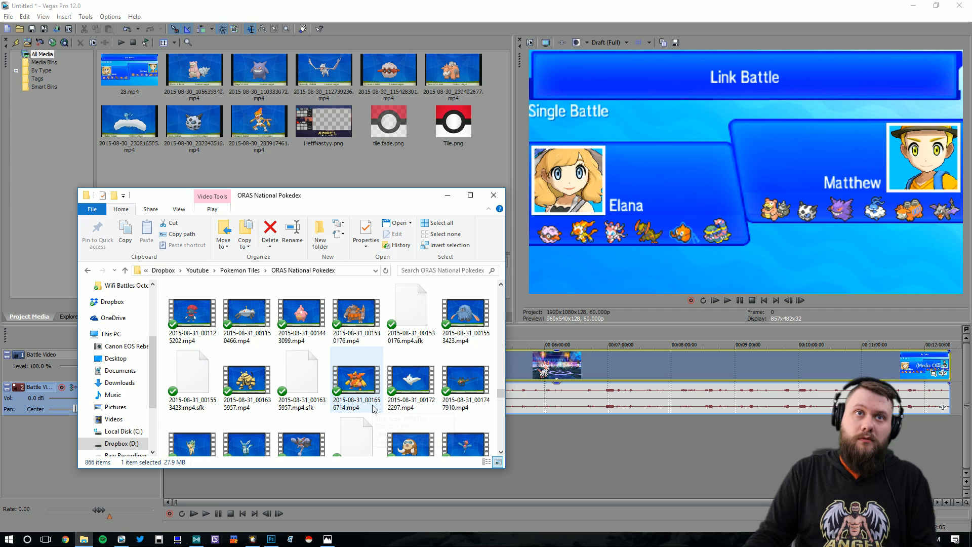
scroll(373, 407, down, 5)
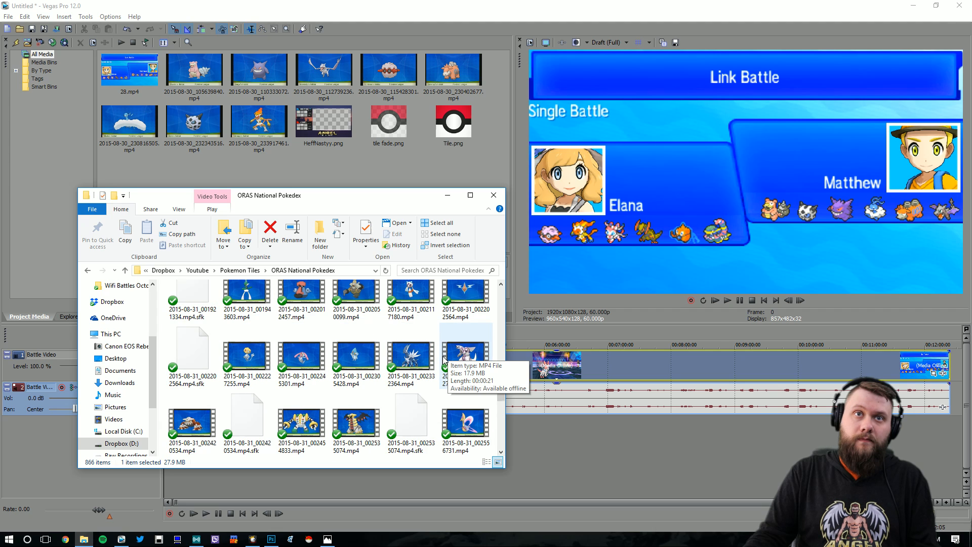
scroll(442, 357, down, 2)
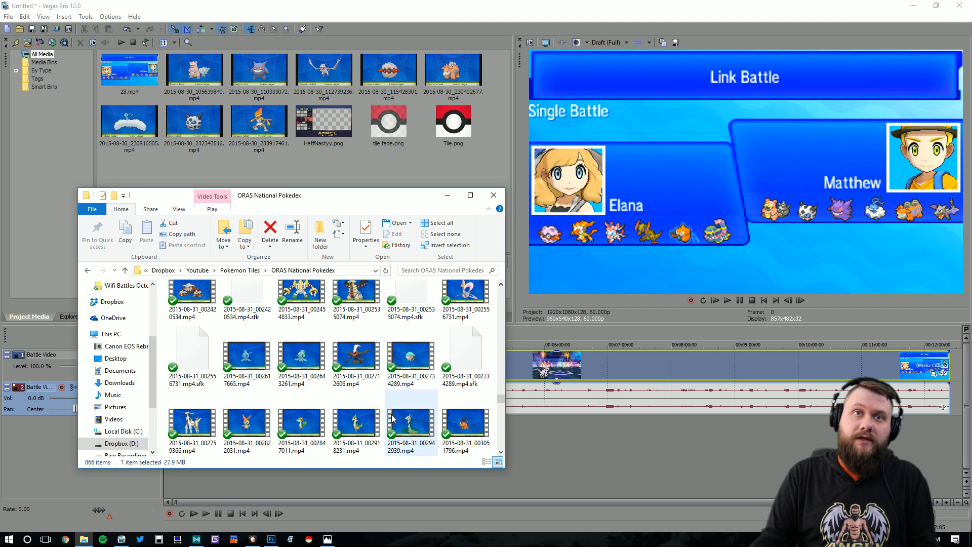
scroll(391, 414, up, 2)
drag(466, 317, 368, 128)
- Import the Haxorus clip 2015-09-02_211523127.mp4 from the ORAS National Pokedex folder into the project media
scroll(329, 433, down, 2)
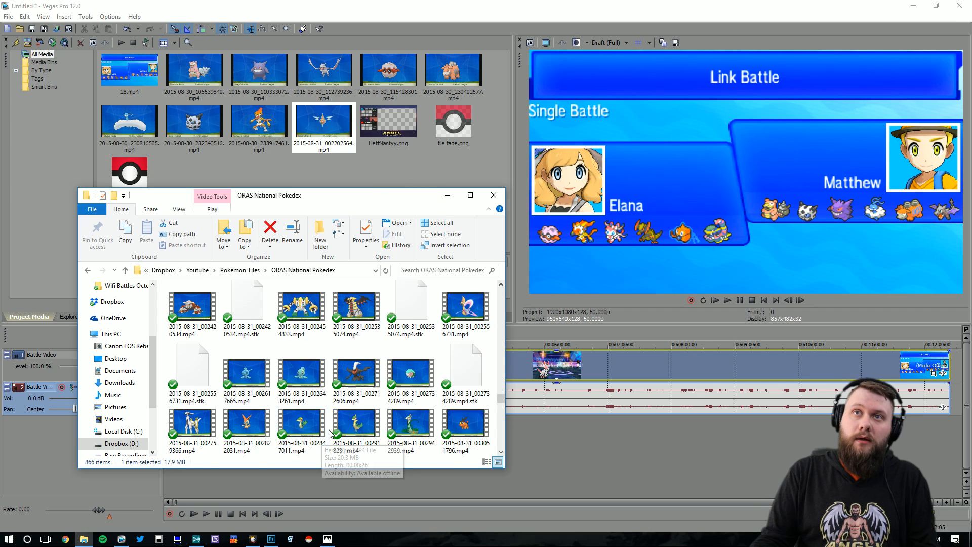
scroll(330, 433, down, 1)
scroll(330, 430, down, 5)
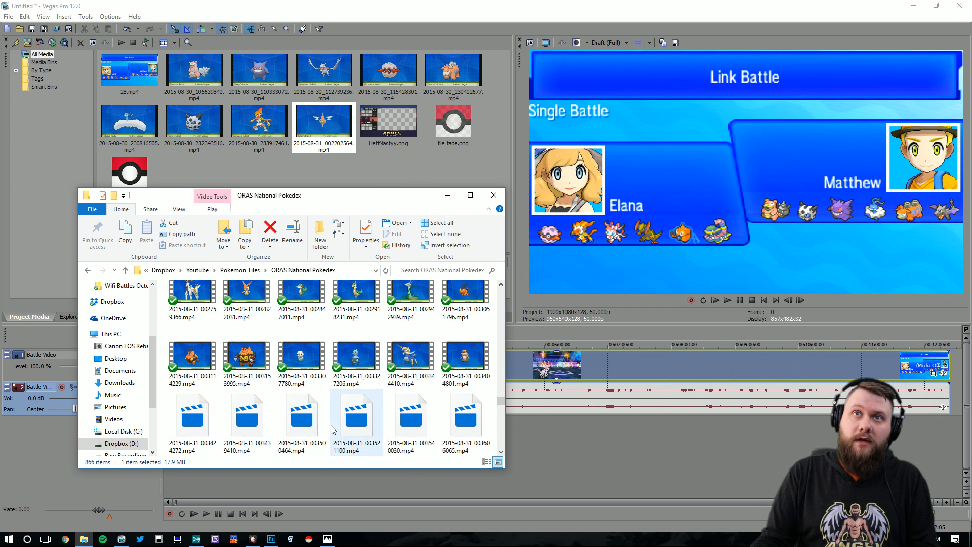
scroll(329, 421, down, 5)
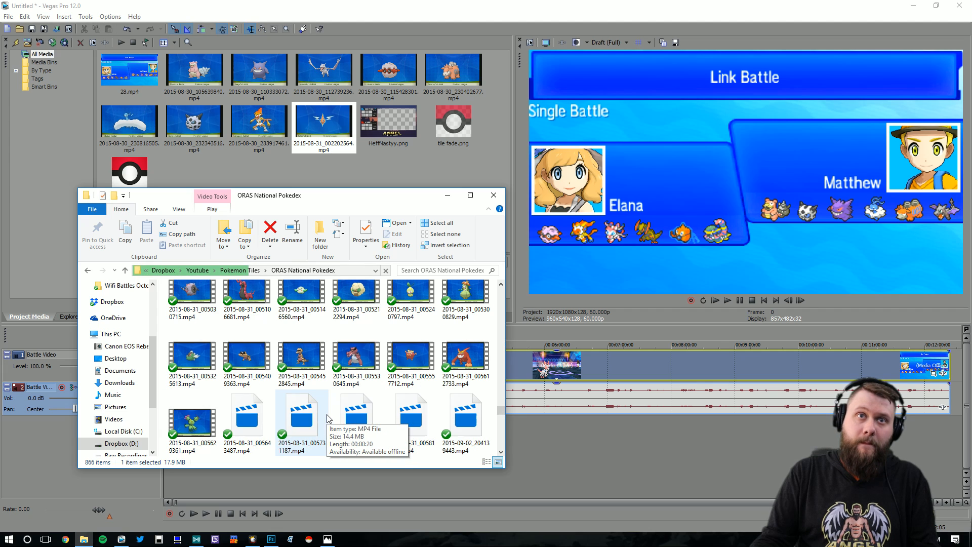
scroll(332, 410, down, 3)
scroll(338, 401, down, 3)
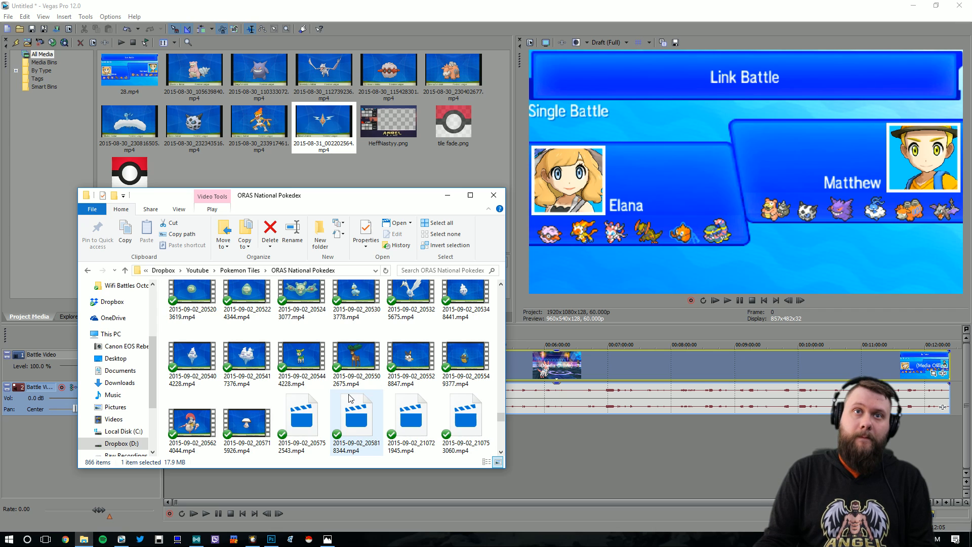
scroll(348, 398, down, 3)
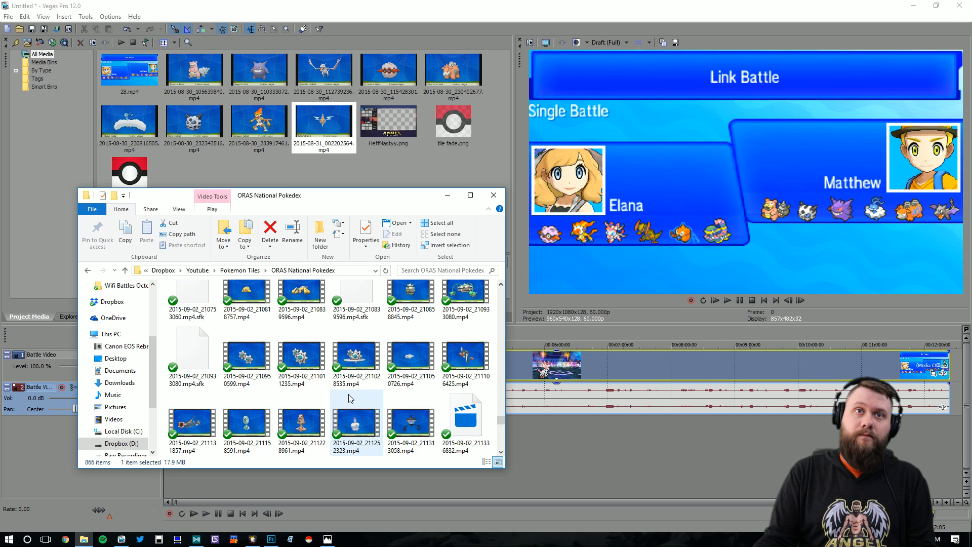
scroll(348, 399, down, 3)
drag(355, 360, 327, 147)
- Import the Sylveon clip 2015-09-02_215913841.mp4 from the ORAS National Pokedex folder into the project media
scroll(382, 350, down, 6)
scroll(384, 387, down, 5)
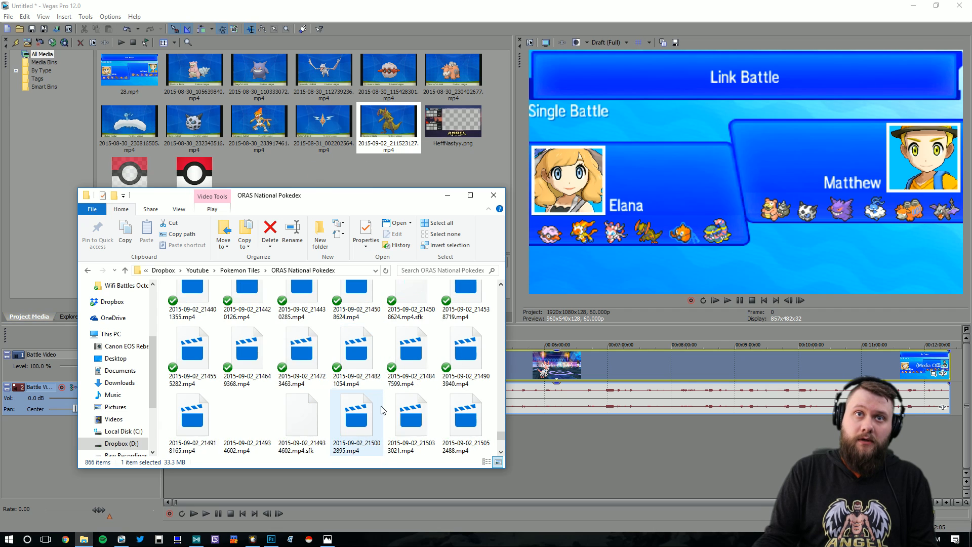
scroll(358, 353, up, 2)
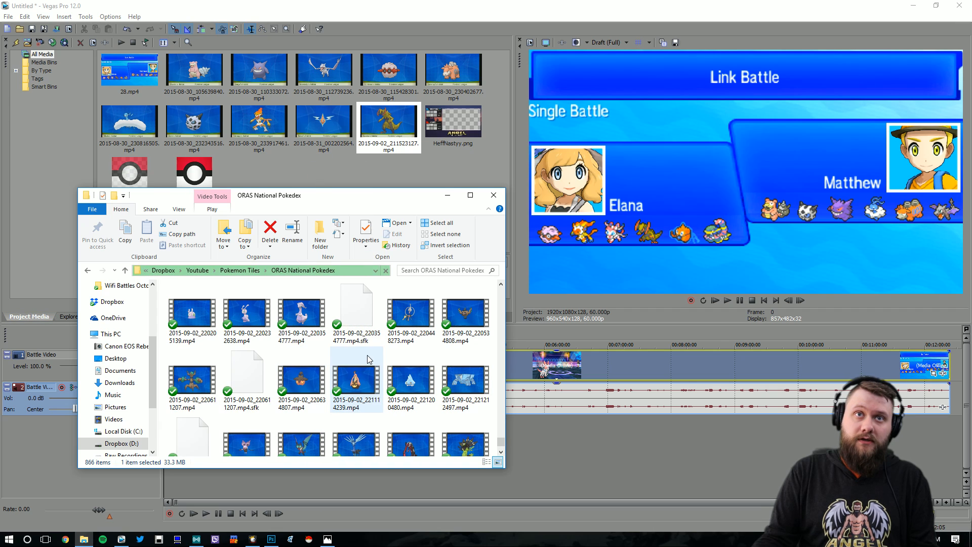
click(201, 310)
drag(202, 310, 258, 177)
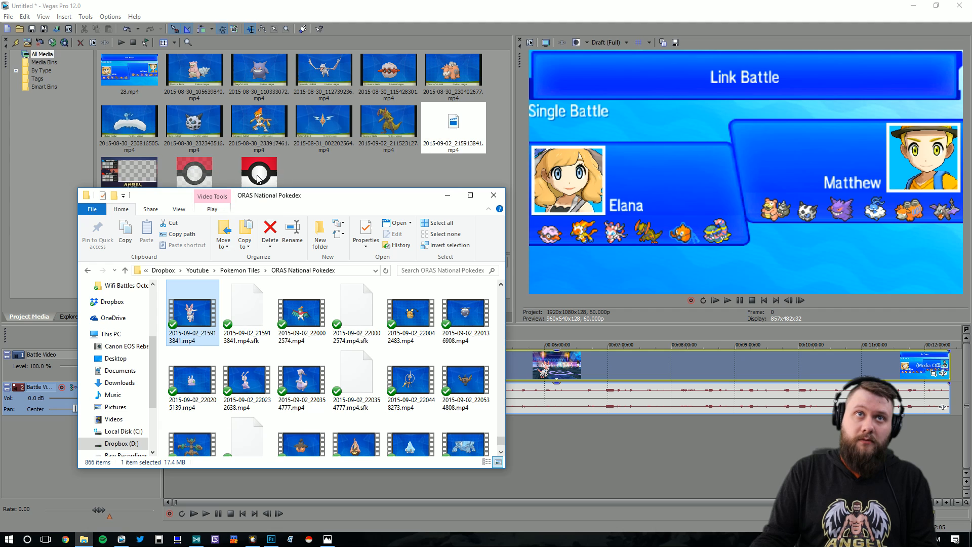
- Find the Alolan Muk clip 2017-01-03_03-10-58.mp4 in the Alolan Pokedex folder and import it into the project media
click(245, 273)
double_click(210, 297)
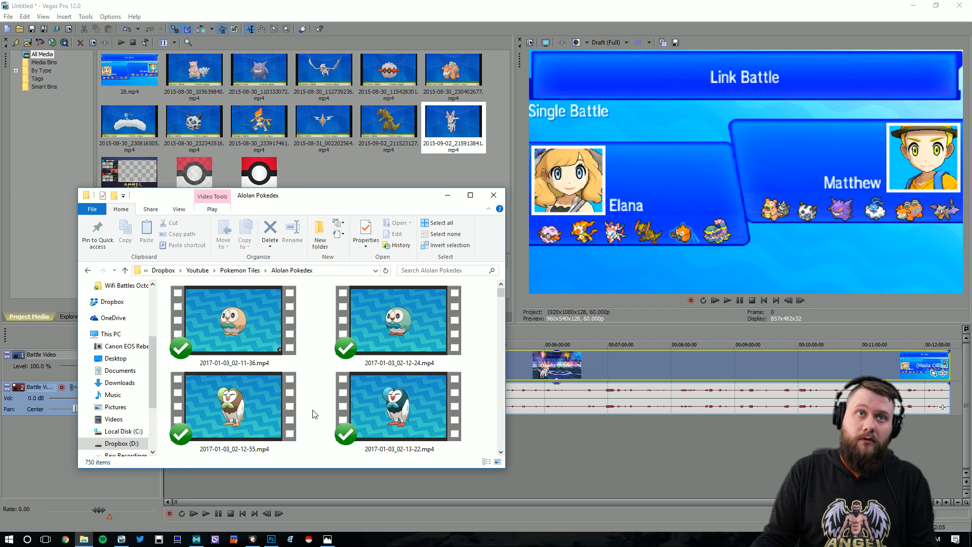
scroll(320, 409, down, 10)
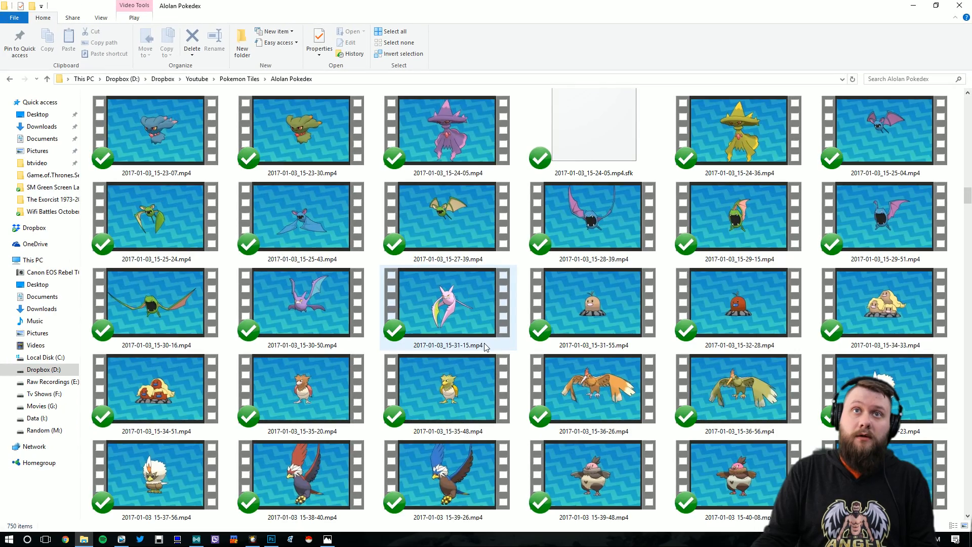
scroll(485, 347, down, 3)
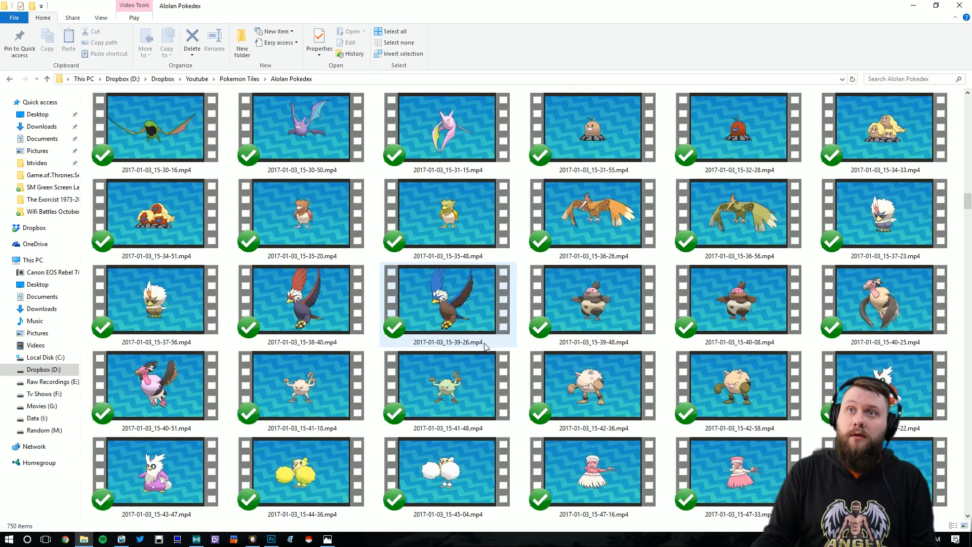
scroll(485, 347, down, 15)
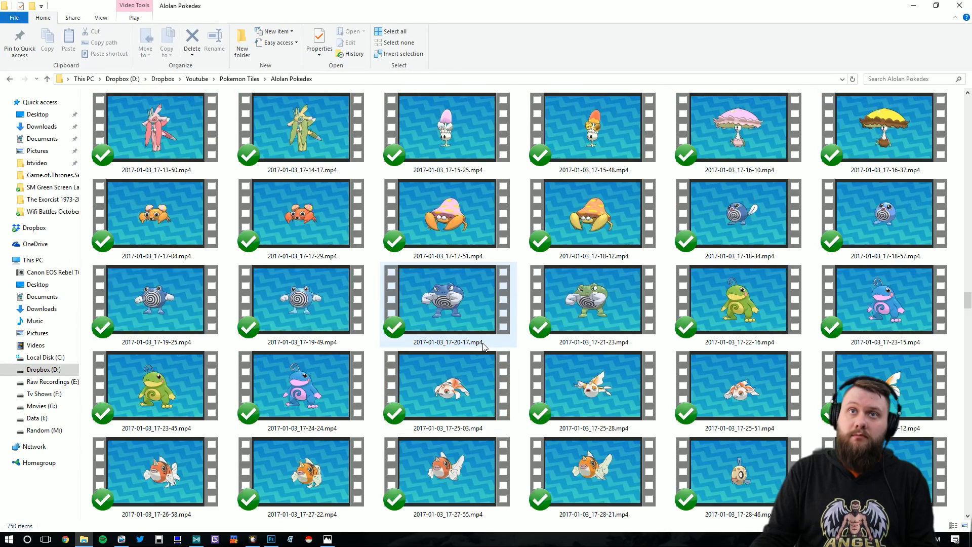
scroll(483, 346, down, 12)
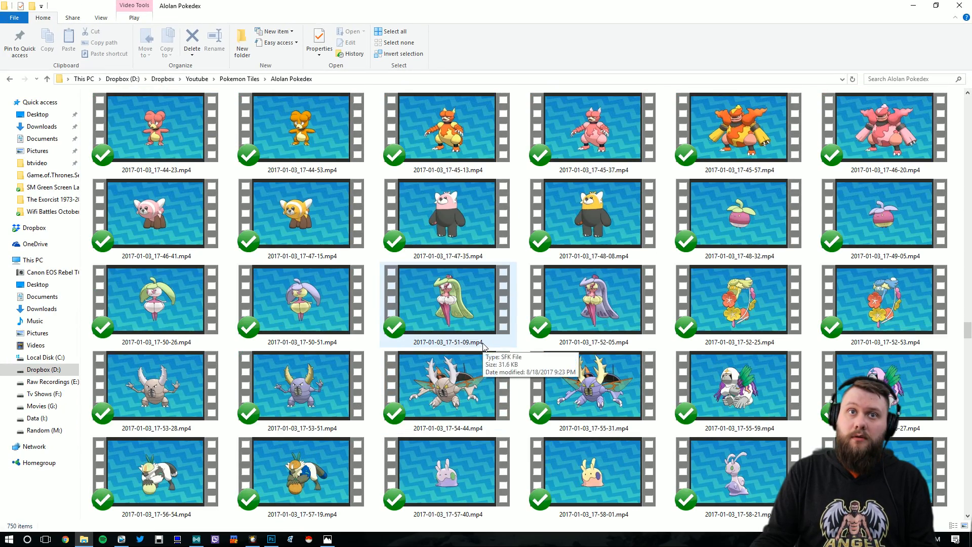
scroll(484, 346, down, 3)
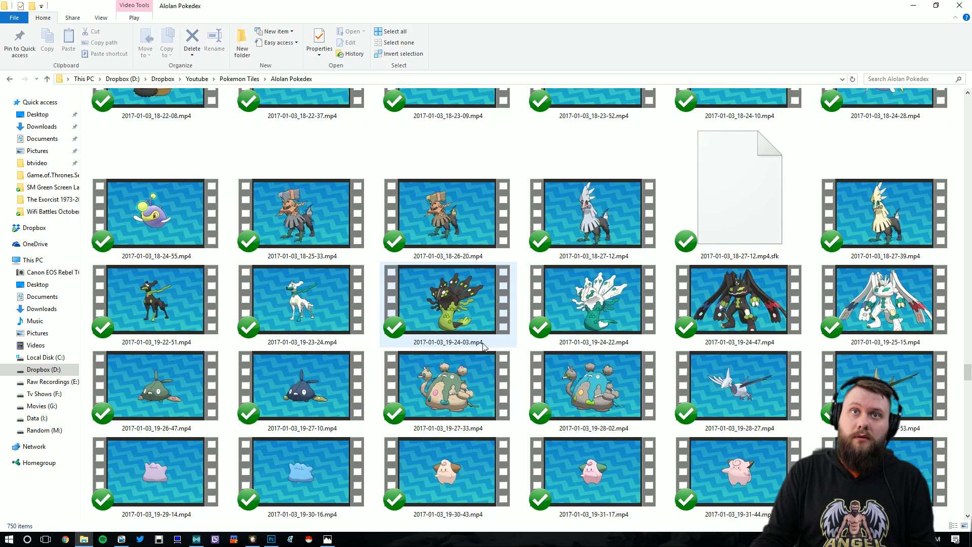
scroll(484, 347, down, 10)
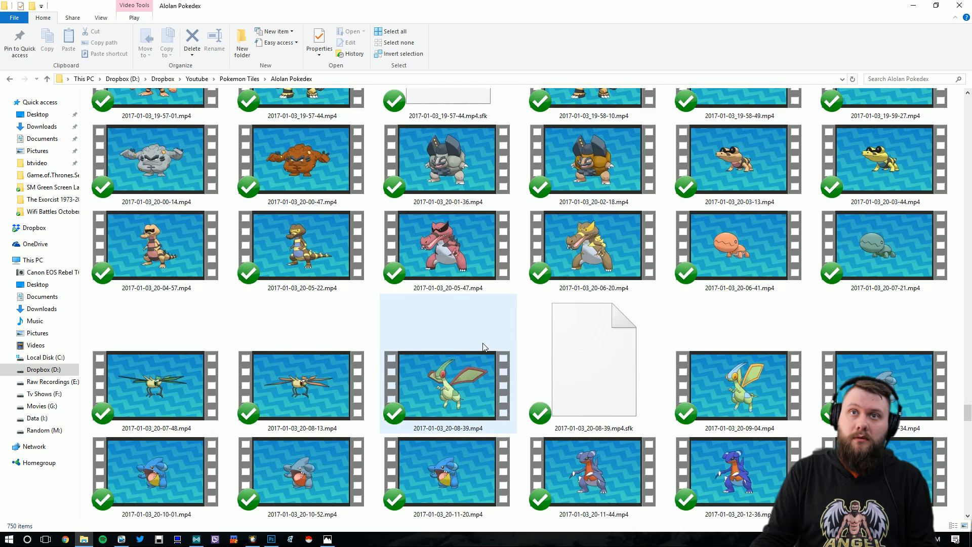
scroll(484, 346, down, 10)
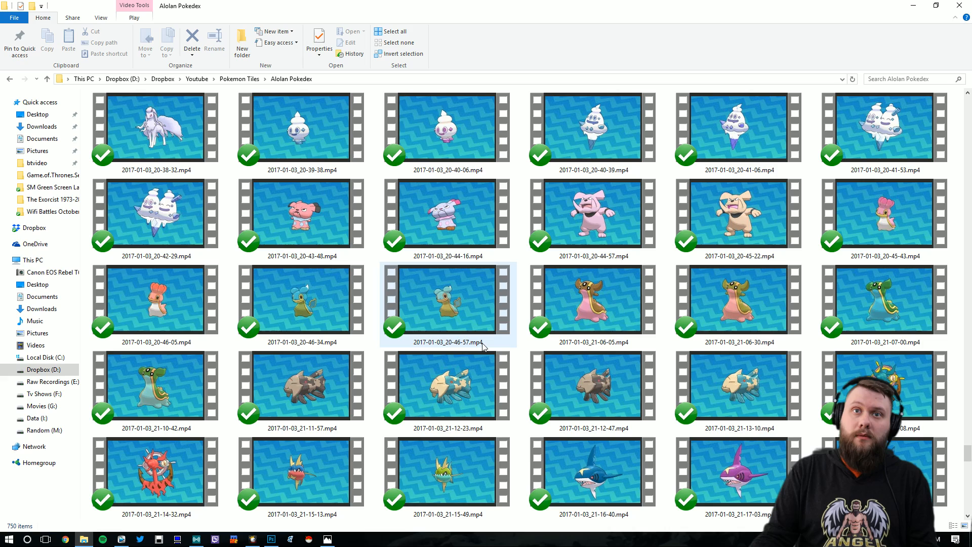
scroll(483, 346, down, 15)
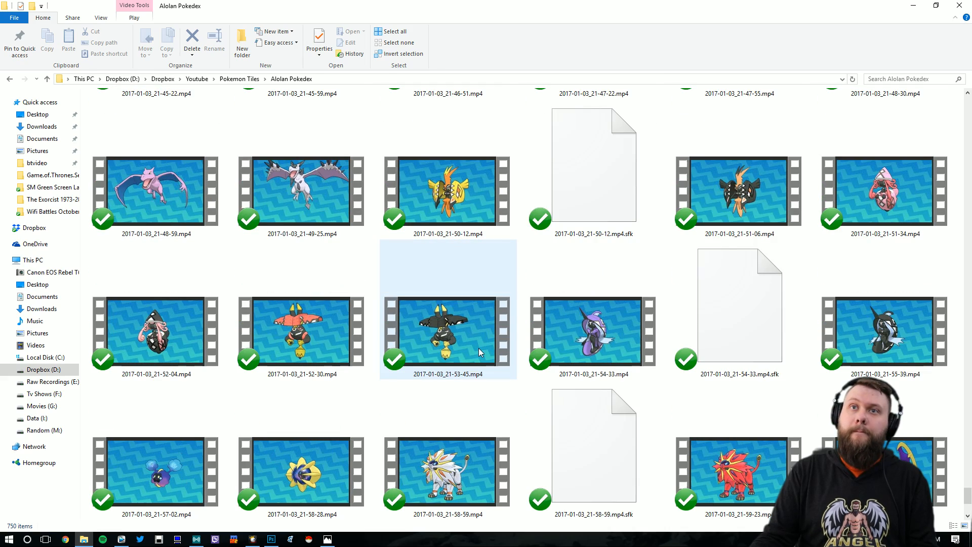
scroll(482, 351, down, 8)
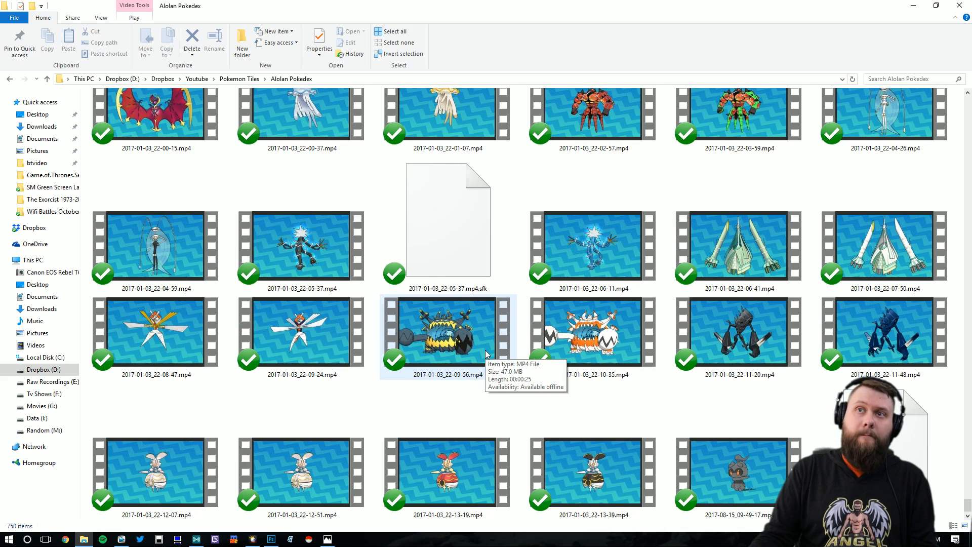
scroll(485, 352, up, 20)
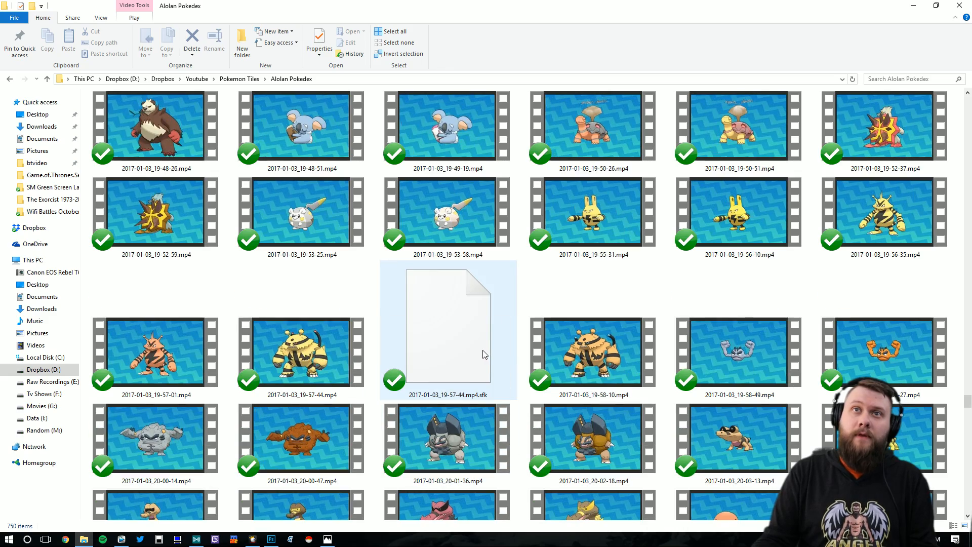
scroll(482, 351, up, 20)
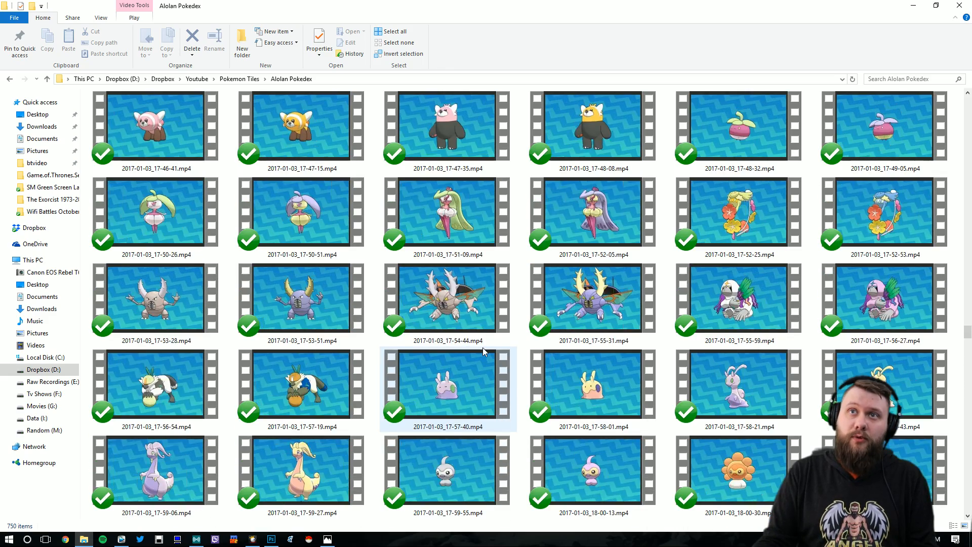
scroll(482, 347, up, 20)
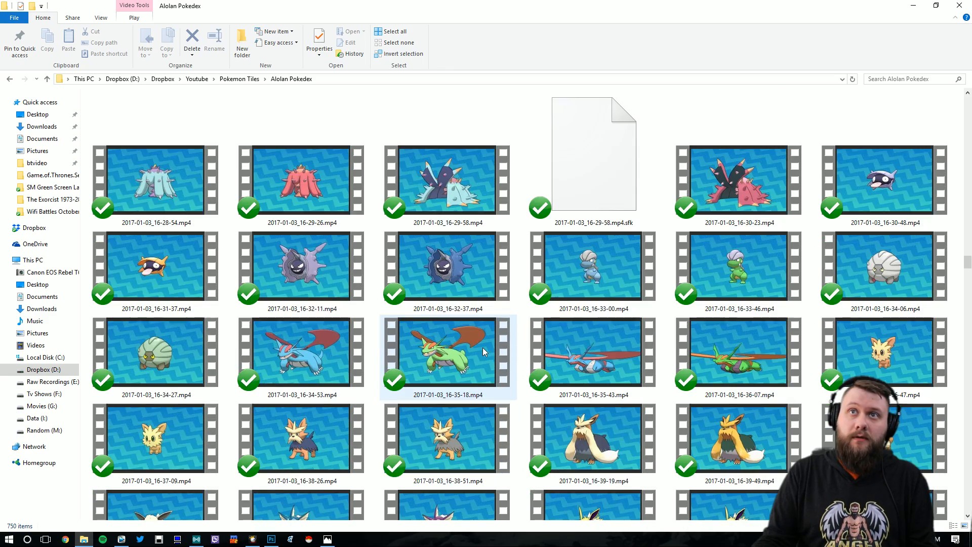
scroll(482, 347, up, 20)
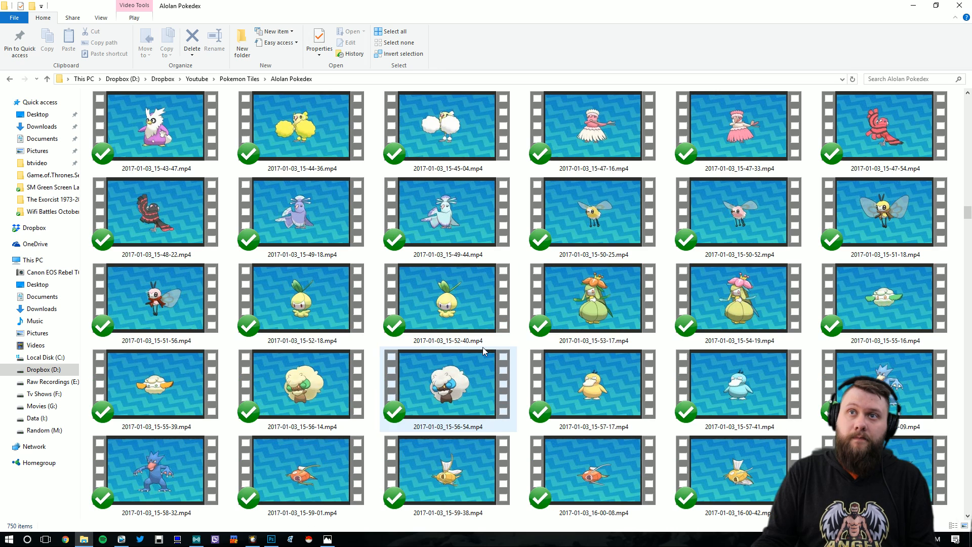
scroll(482, 347, up, 20)
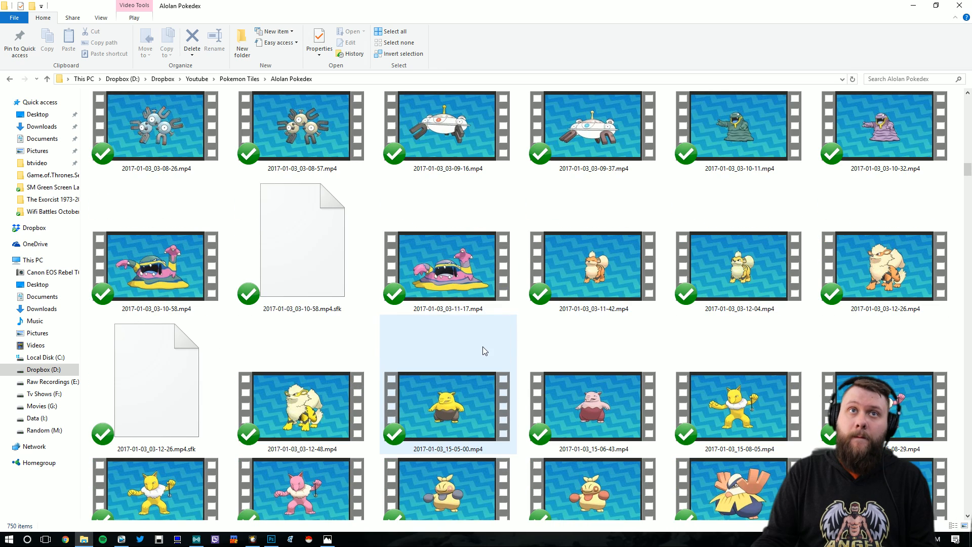
drag(213, 238, 329, 207)
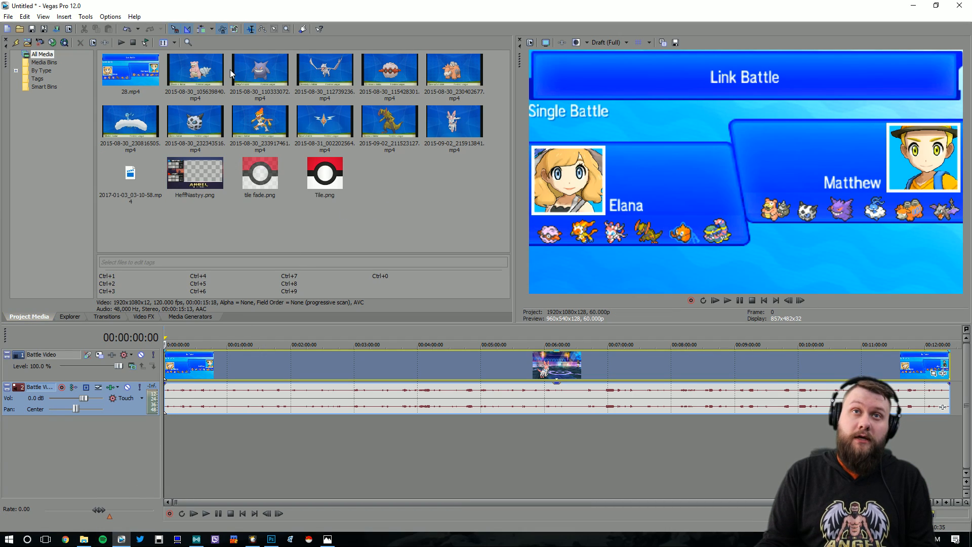
click(217, 64)
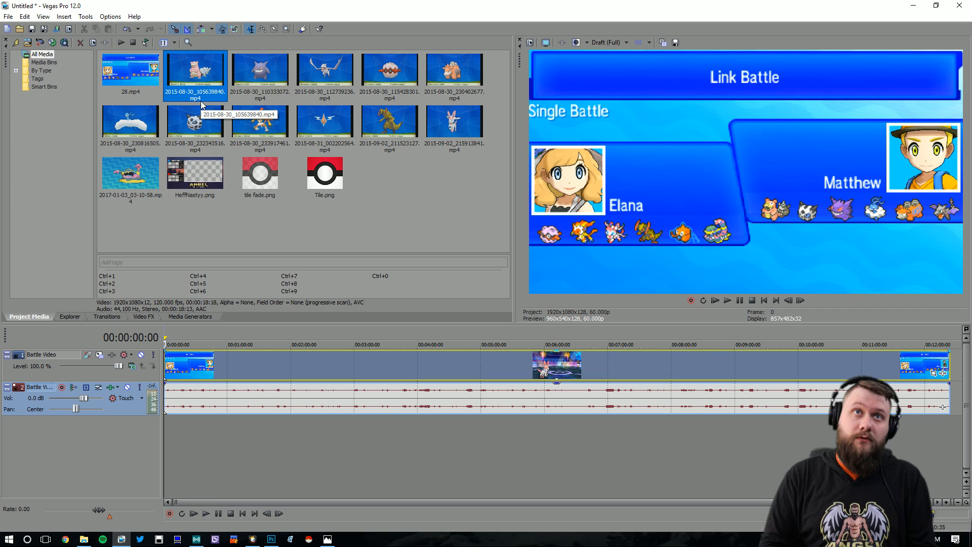
key(Right)
key(Right)
key(Right)
key(Right)
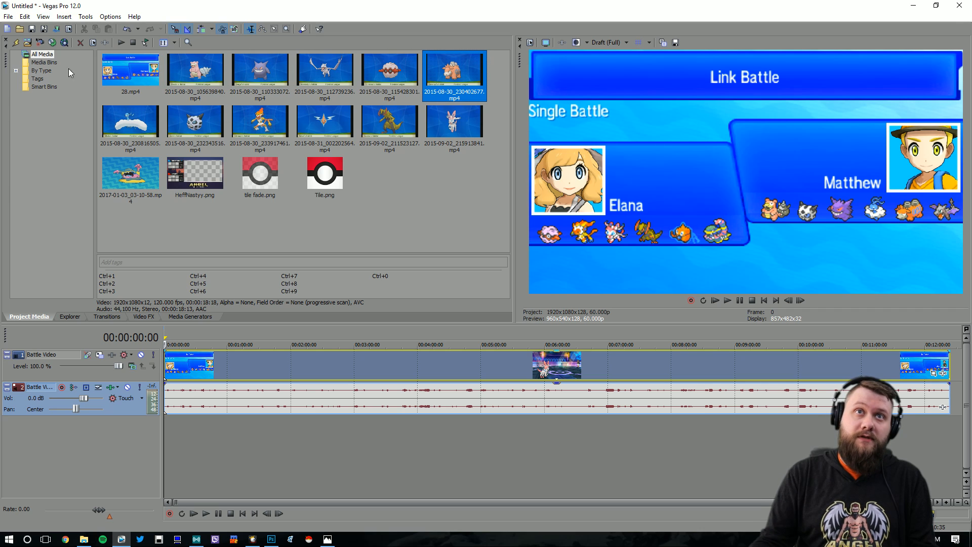
click(342, 238)
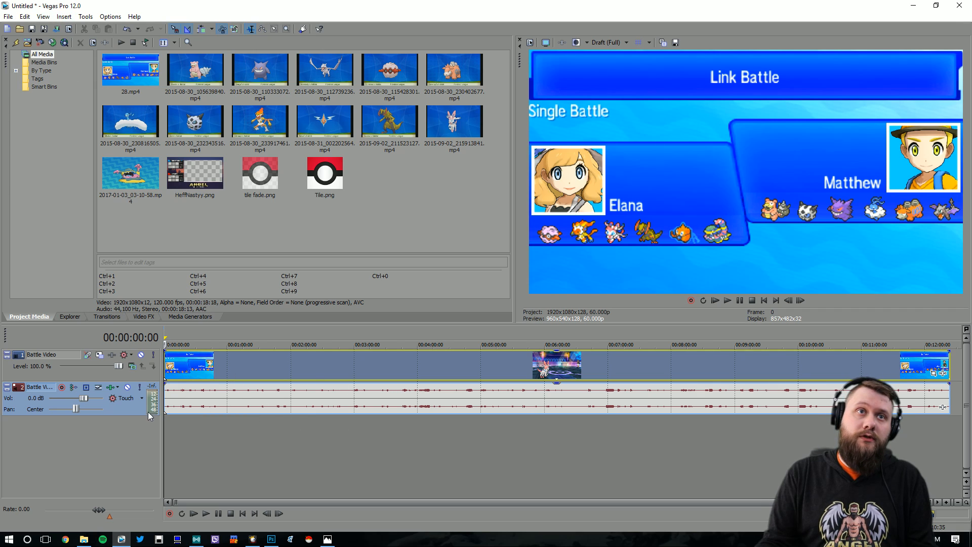
- Insert a video track above Battle Video and place HeffNastyy.png on it across the full length of the battle clip
right_click(141, 375)
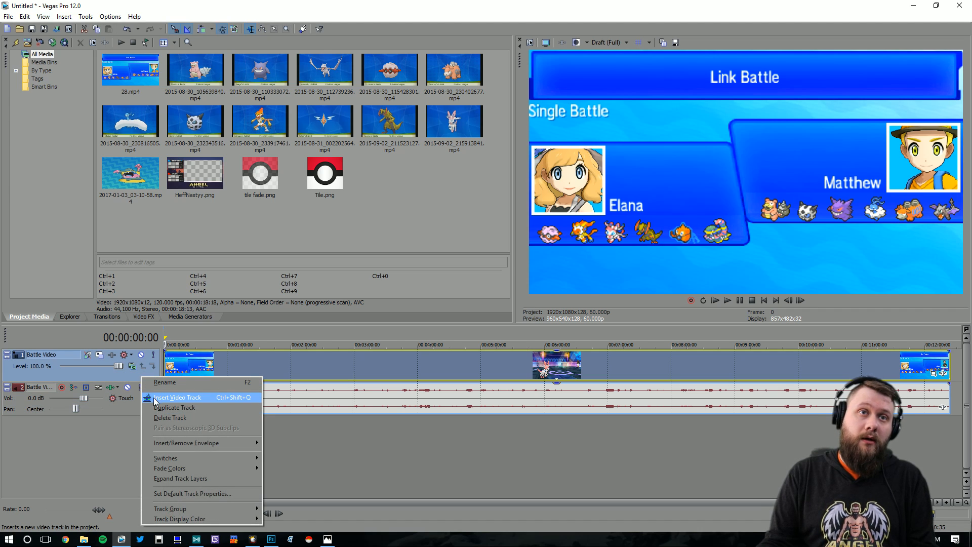
click(177, 398)
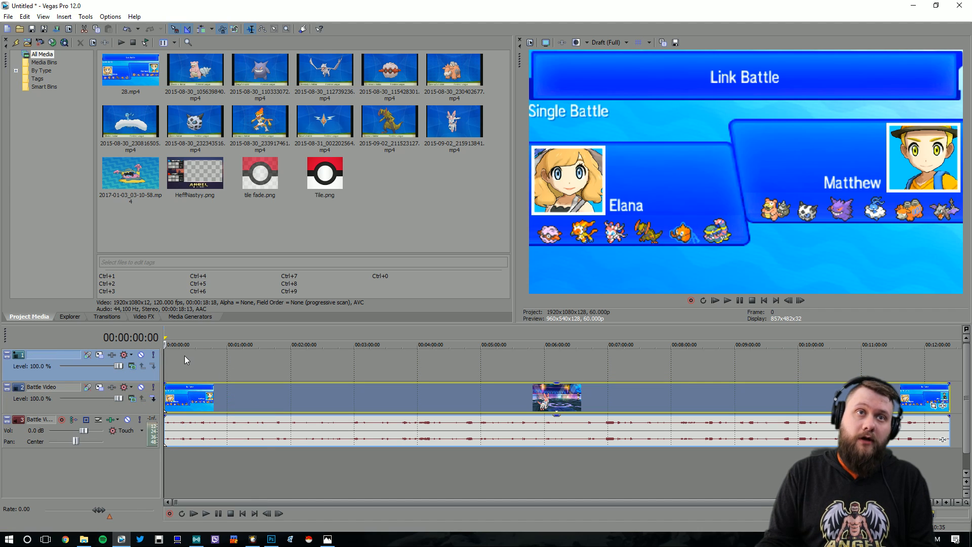
drag(213, 193, 950, 368)
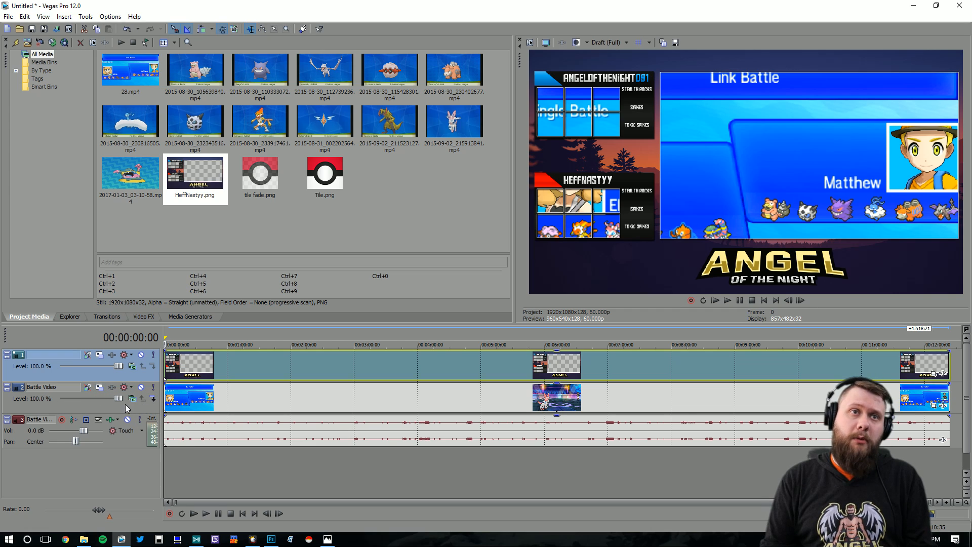
- Open the Battle Video track's motion settings, shrink the frame to about 1,250 by 703, and move it to about X 258, Y 66
click(100, 392)
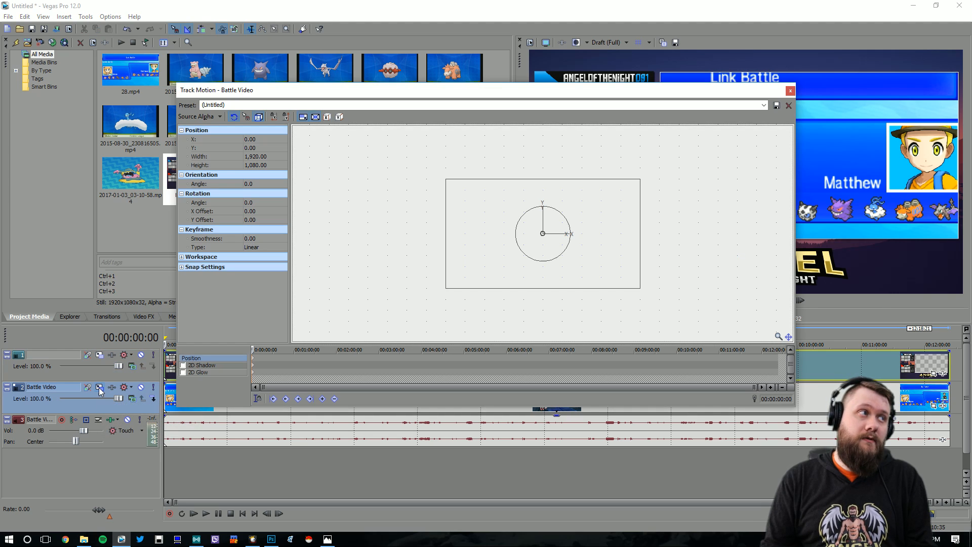
drag(318, 87, 334, 106)
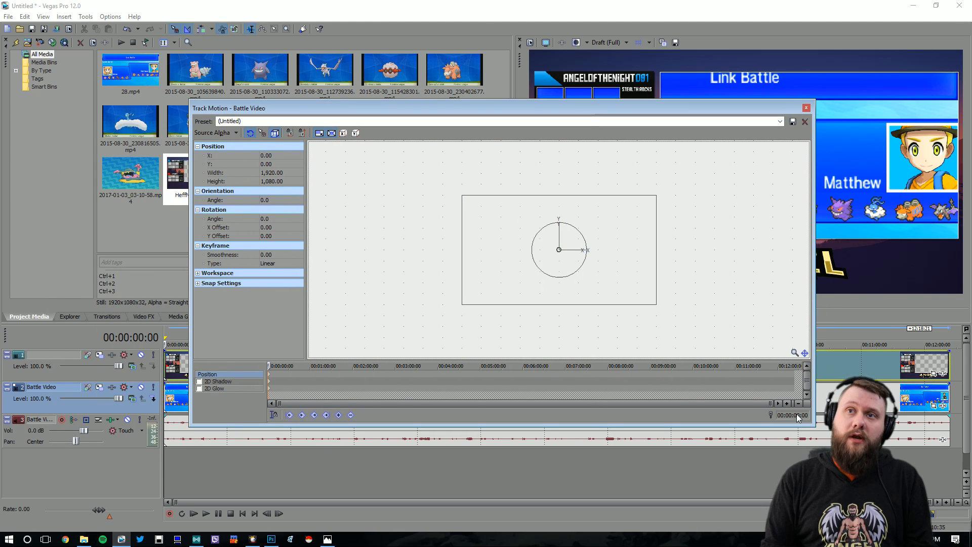
drag(811, 424, 629, 407)
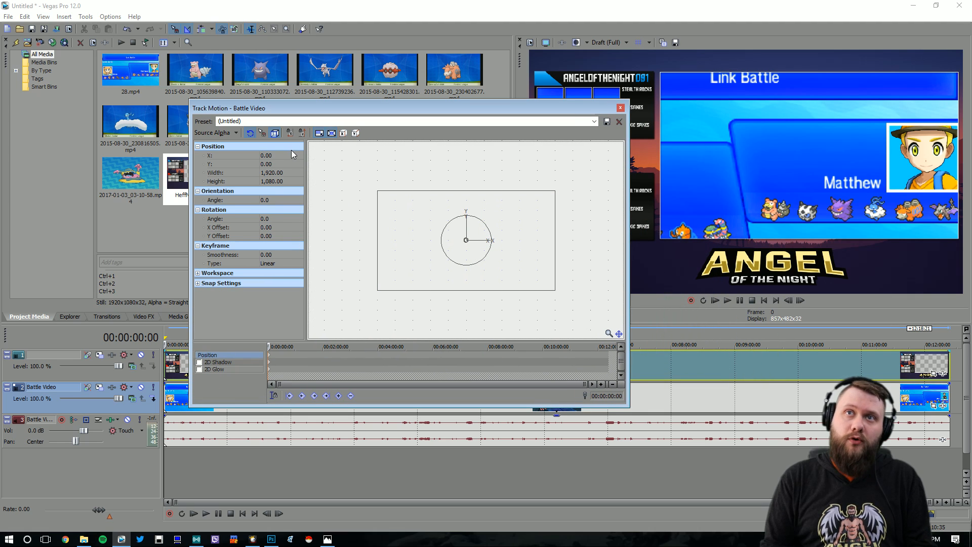
mouse_move(473, 254)
mouse_down()
mouse_move(459, 247)
mouse_move(485, 227)
mouse_move(492, 260)
mouse_move(460, 242)
mouse_move(473, 252)
mouse_up()
drag(555, 291, 546, 272)
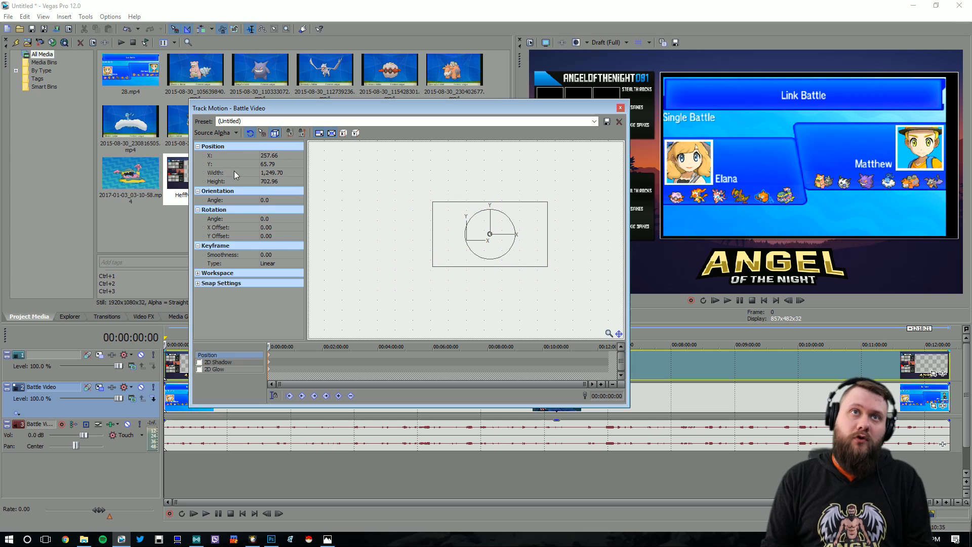
- Try a width of 1,500 for the Battle Video frame in its track motion settings
click(217, 146)
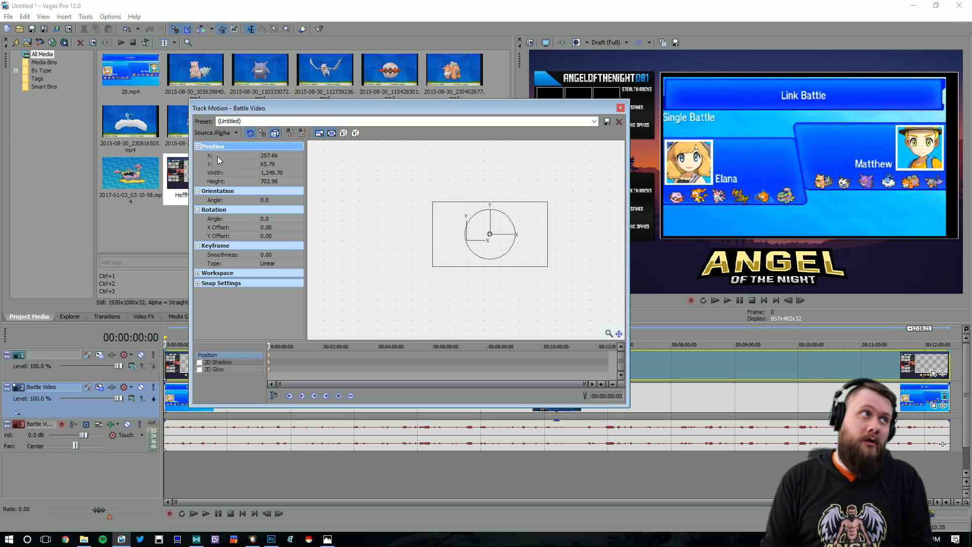
click(218, 154)
click(246, 165)
click(236, 174)
click(243, 182)
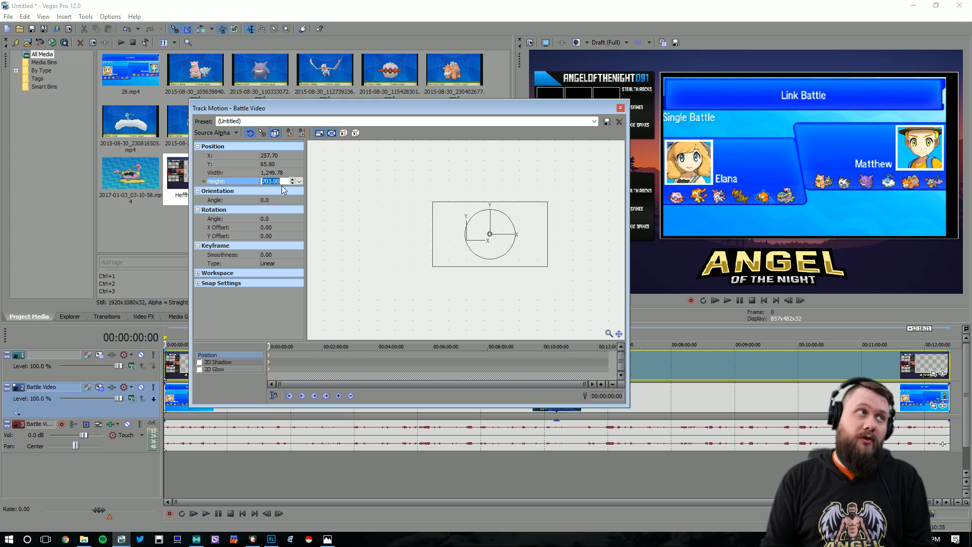
click(271, 172)
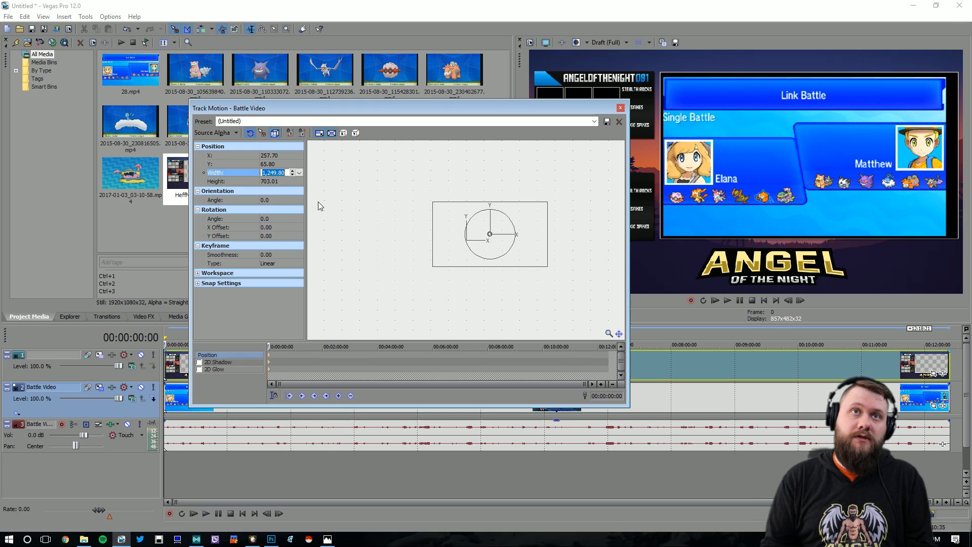
text(1,)
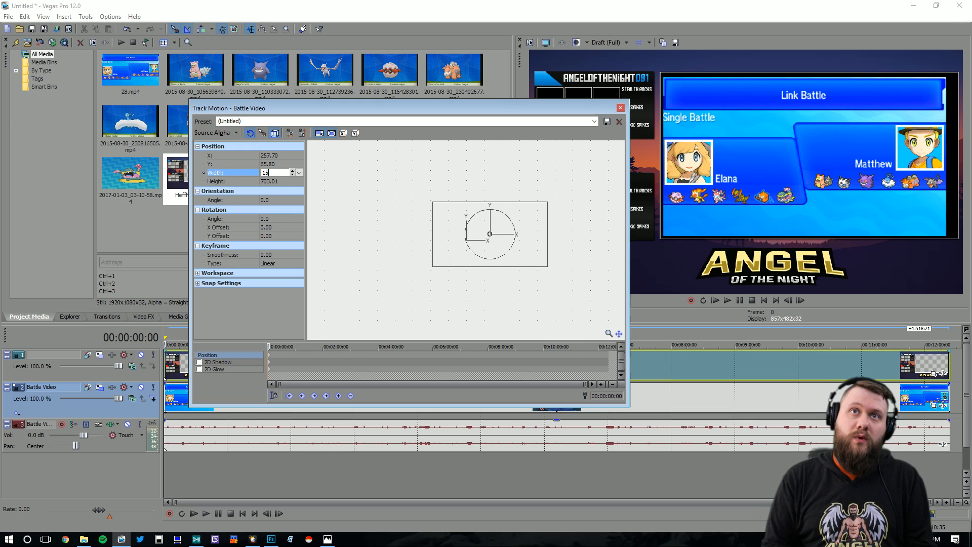
text(500)
key(Return)
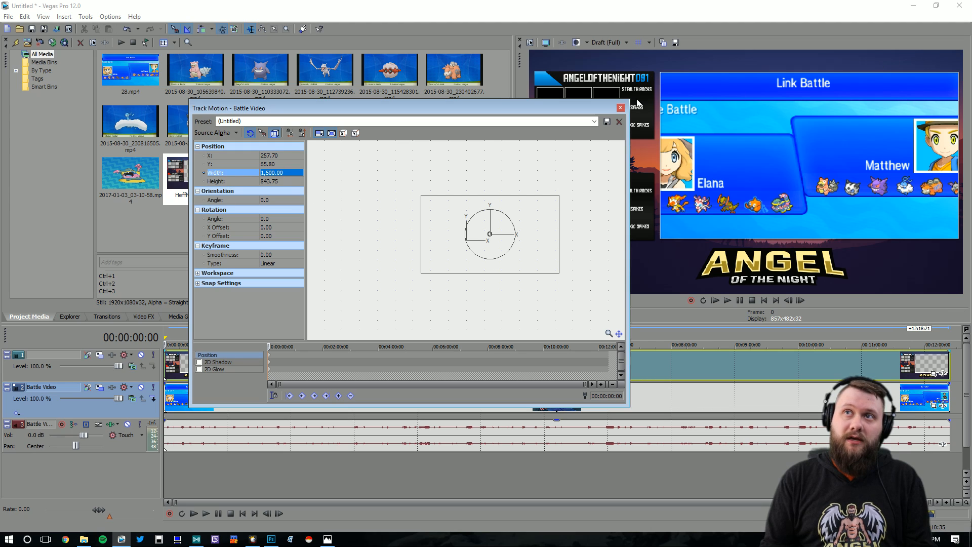
- Try a width of 1,400 for the Battle Video frame
click(595, 121)
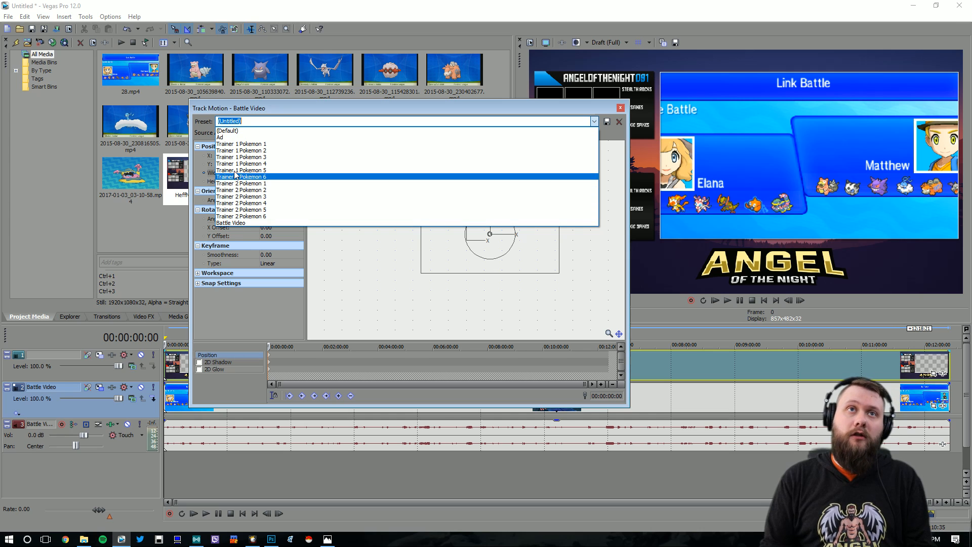
click(345, 116)
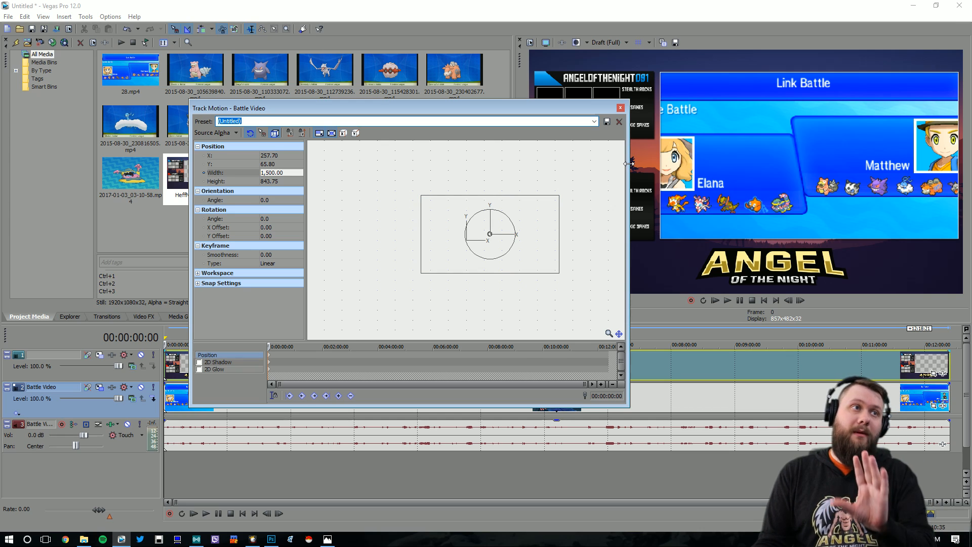
click(274, 173)
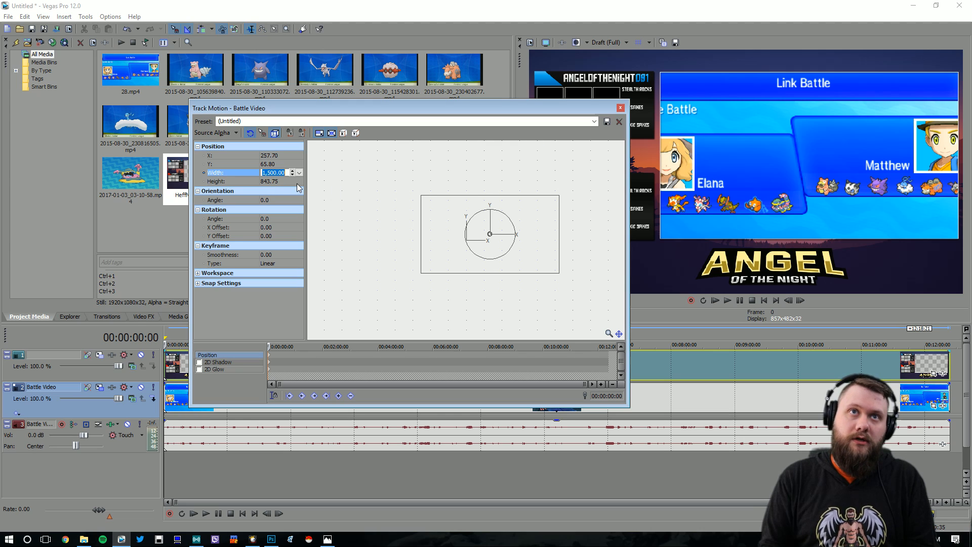
text(1,400)
key(Return)
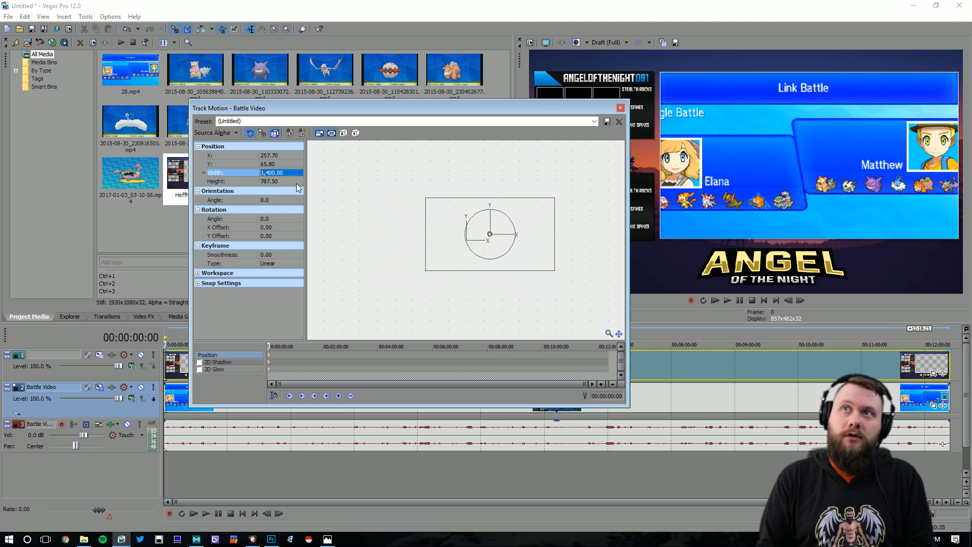
- Set the Battle Video frame's width to 1,300 and its X position to 279.70
text(1,3)
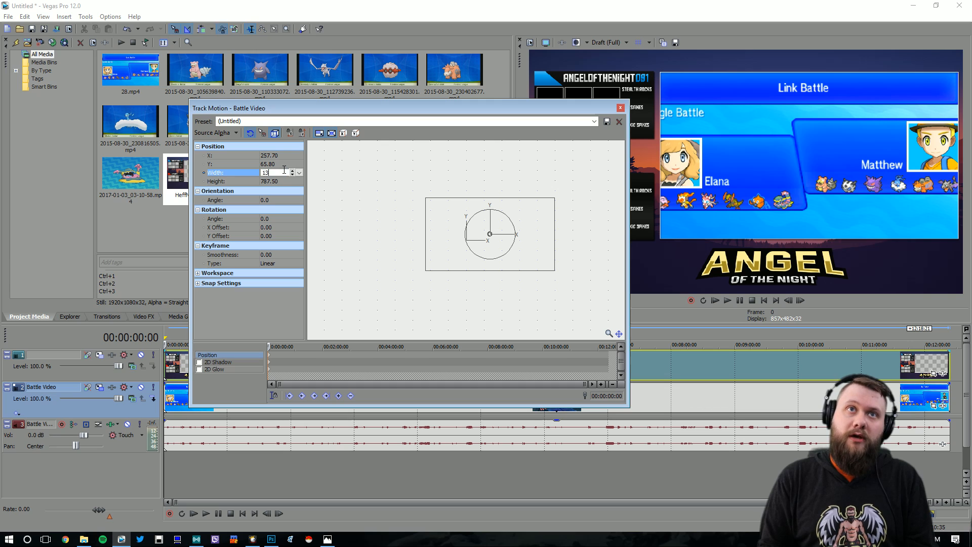
text(00)
key(Return)
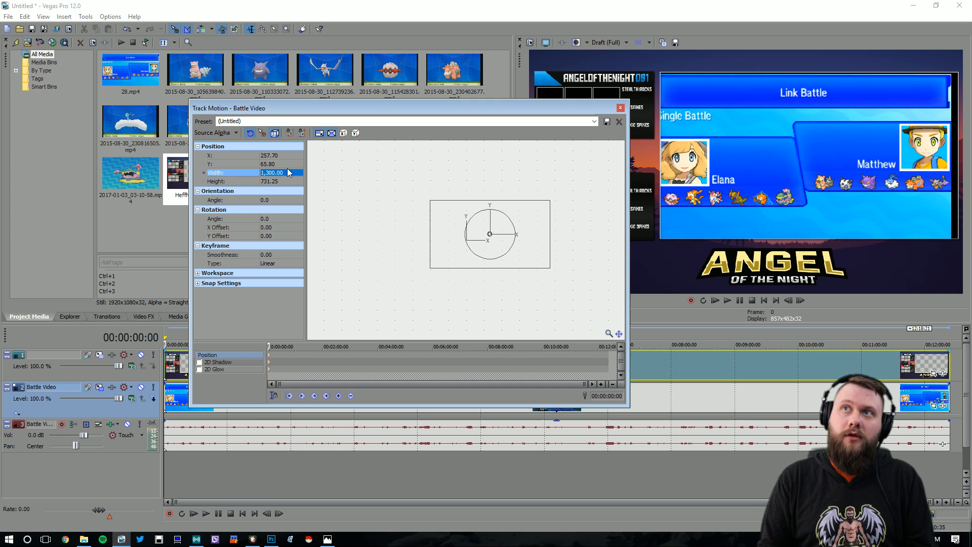
click(277, 154)
scroll(277, 155, up, 6)
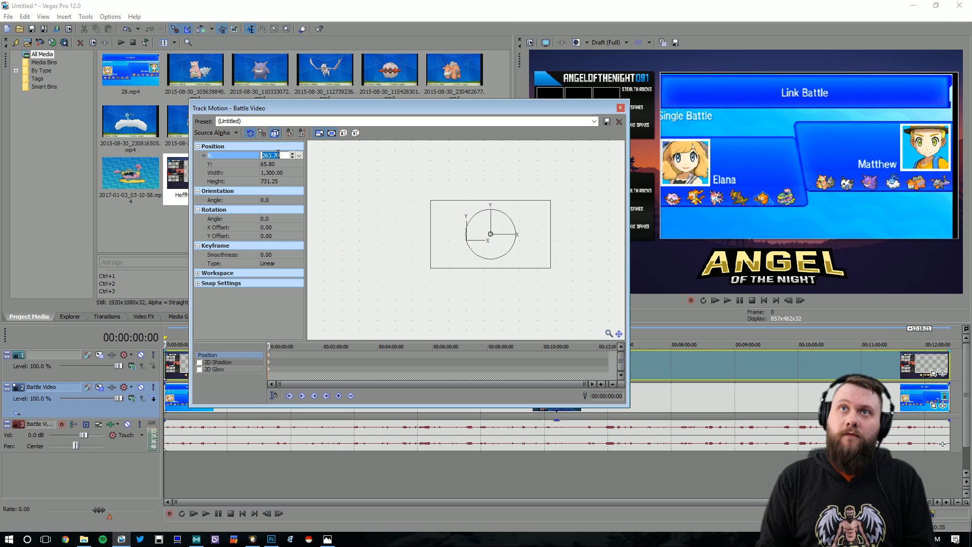
scroll(278, 154, up, 16)
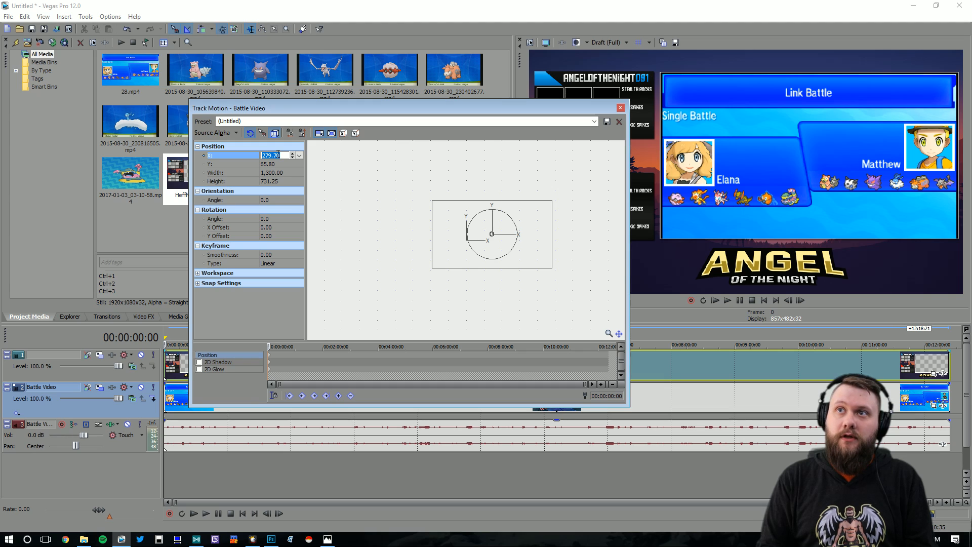
- Set the frame's Y position to 72.80 and its width to 1,318 so the battle video fills the overlay's opening
click(265, 164)
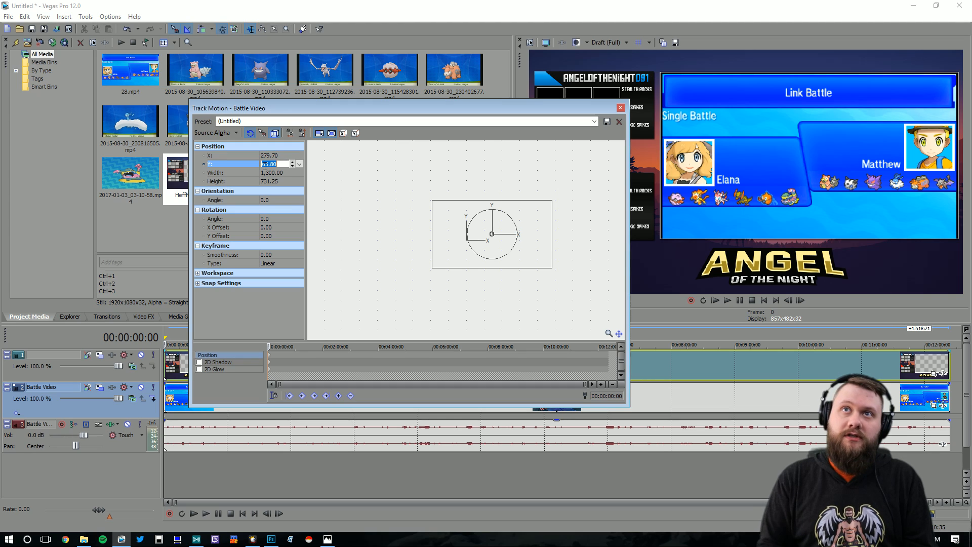
scroll(265, 164, up, 3)
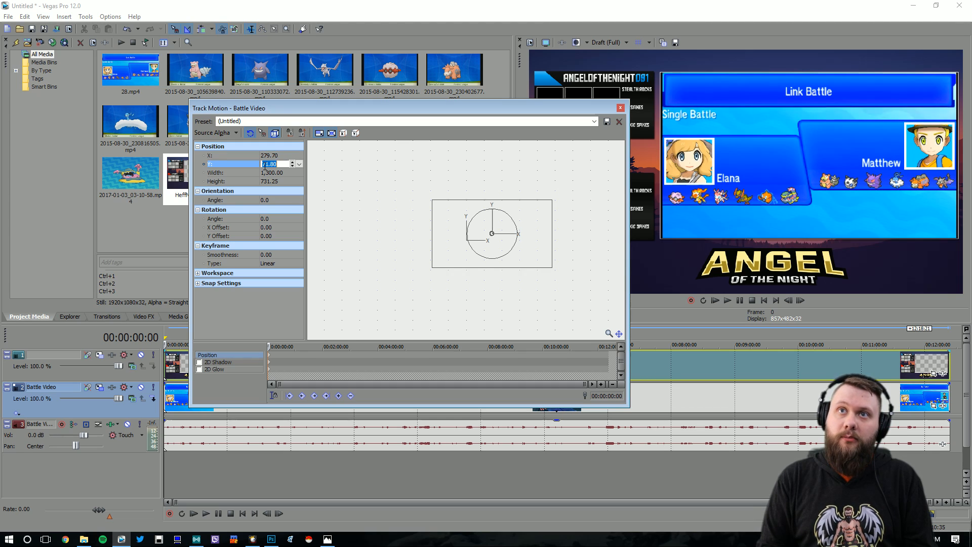
click(273, 171)
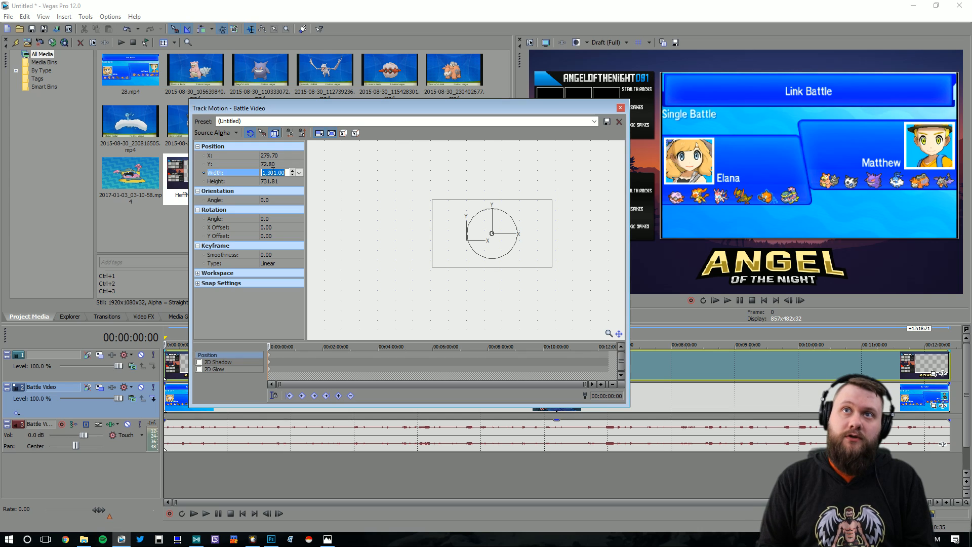
scroll(273, 168, up, 12)
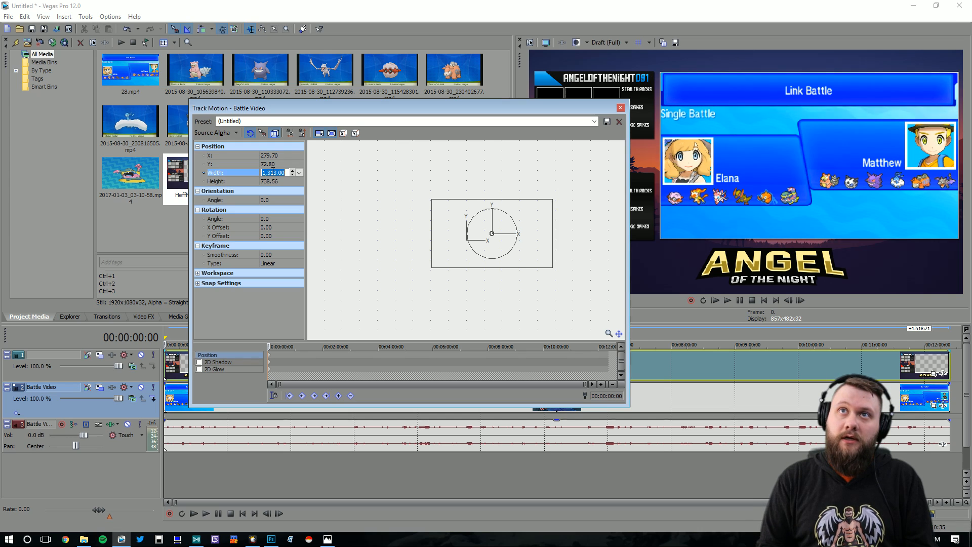
scroll(273, 169, up, 3)
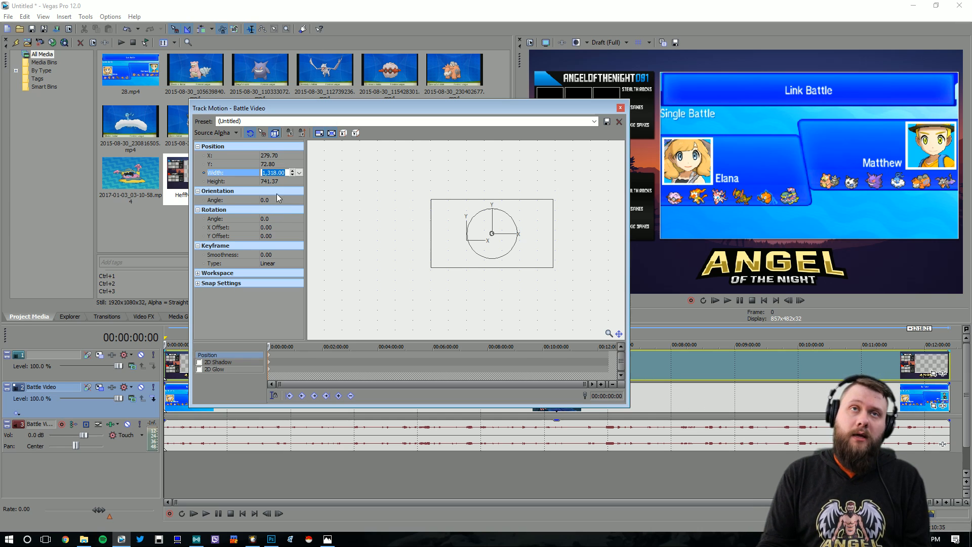
- Save the current track motion settings as a preset named Sample
click(246, 125)
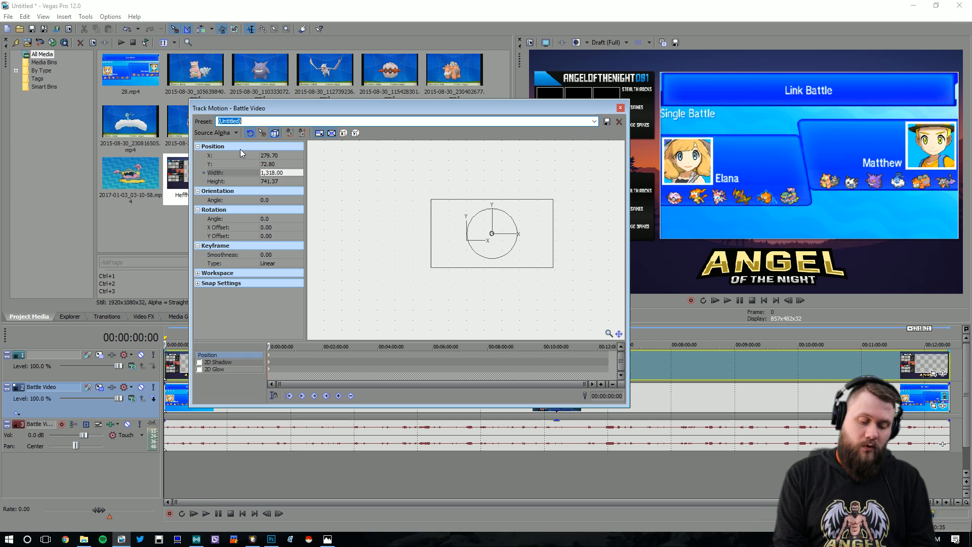
text(Sample)
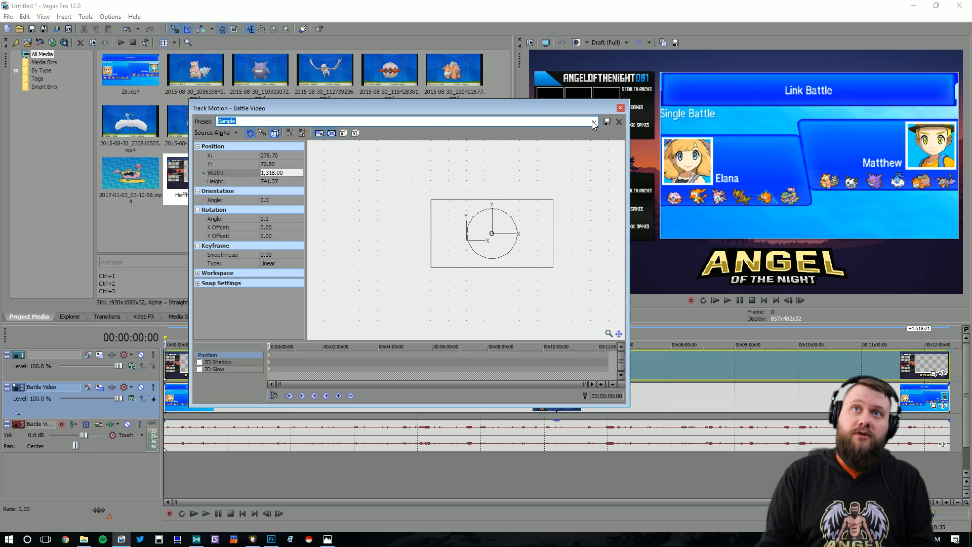
- Apply the Trainer 2 Pokemon 1 preset to the Battle Video track, and switch back to the Sample preset
click(594, 123)
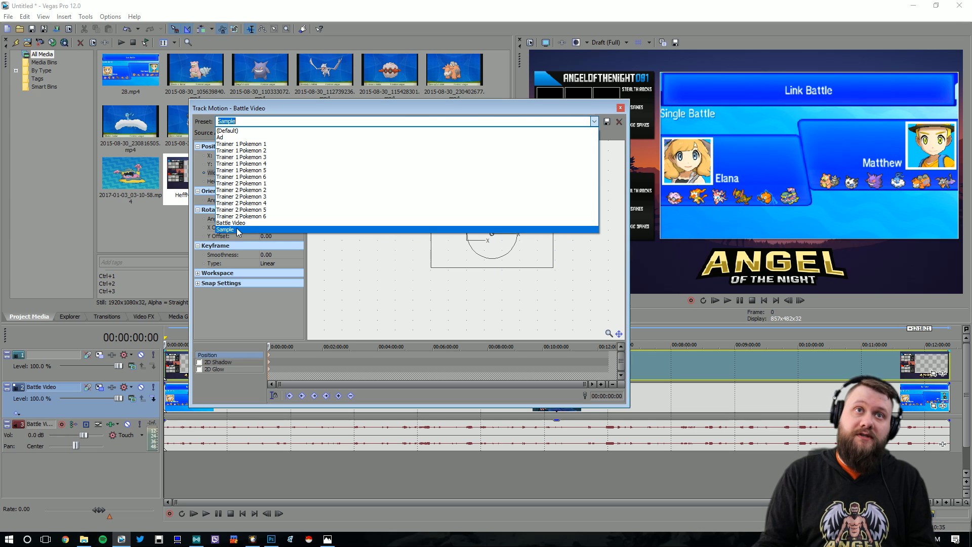
click(242, 184)
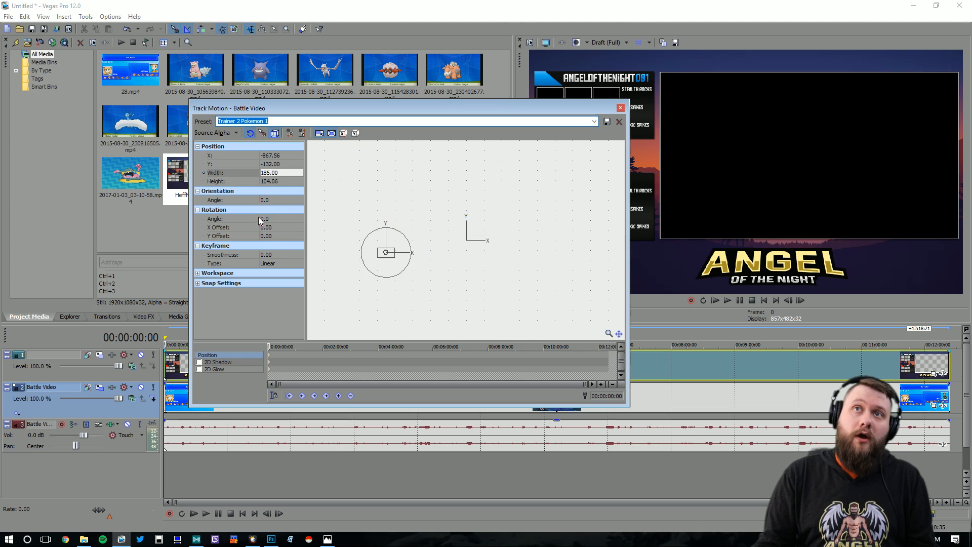
click(329, 123)
click(570, 124)
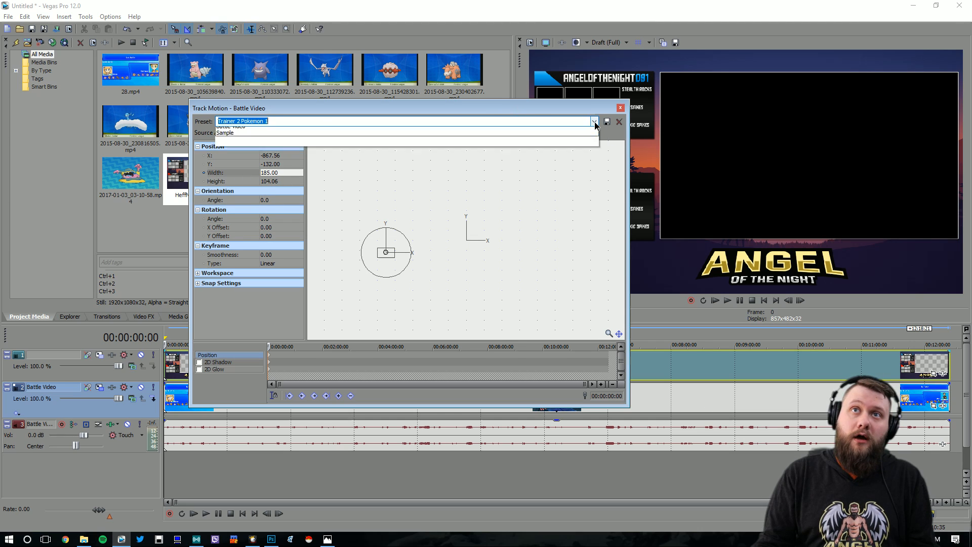
click(324, 229)
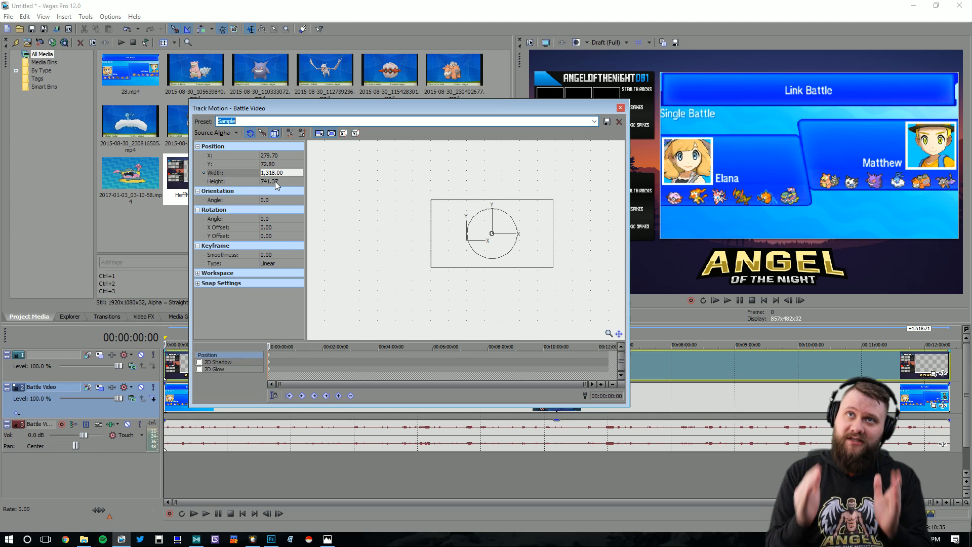
- Remove the Sample preset, apply the Battle Video preset to the track, and close its track motion settings
click(595, 122)
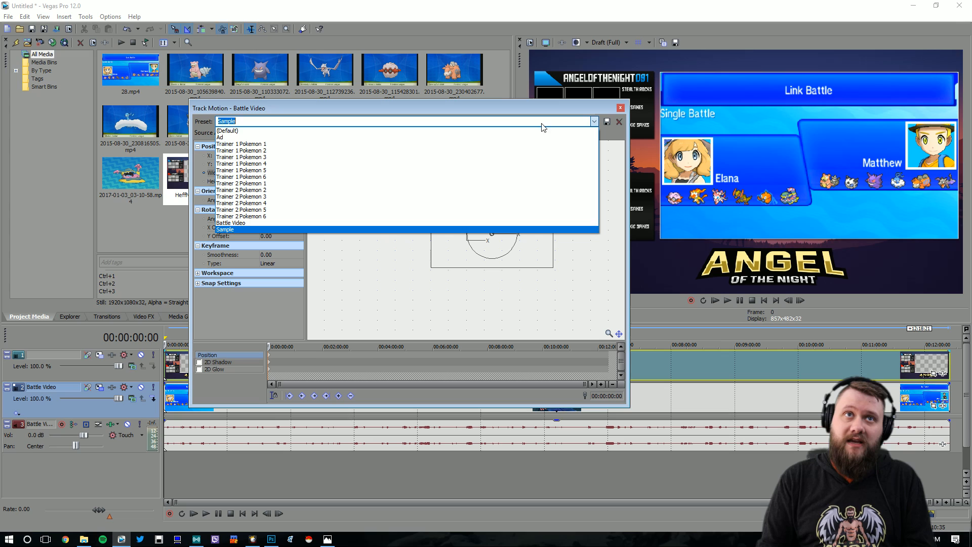
click(241, 230)
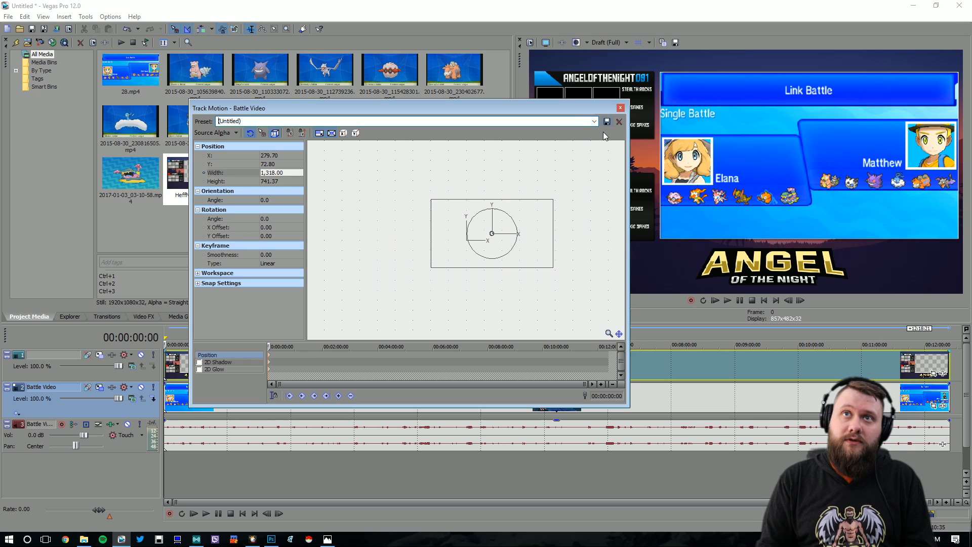
click(595, 122)
click(281, 219)
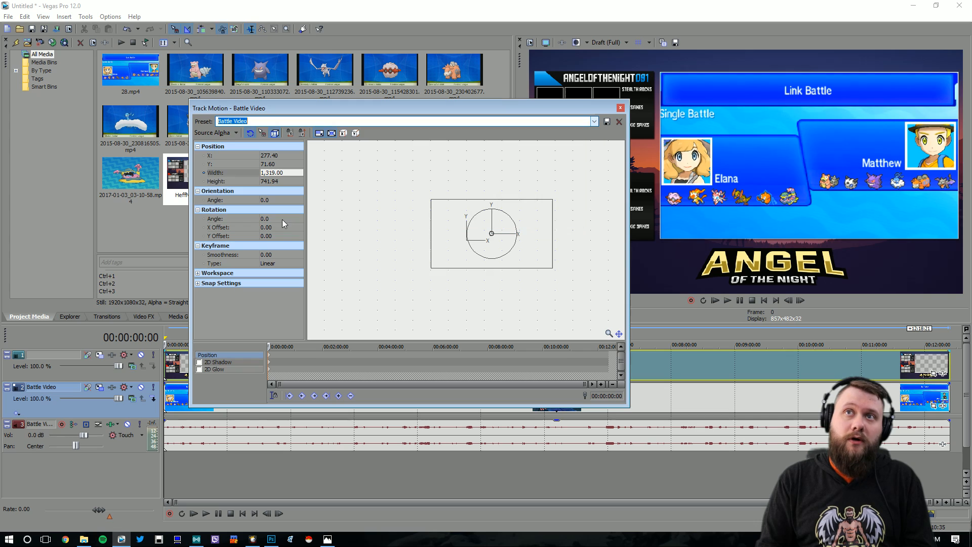
click(621, 108)
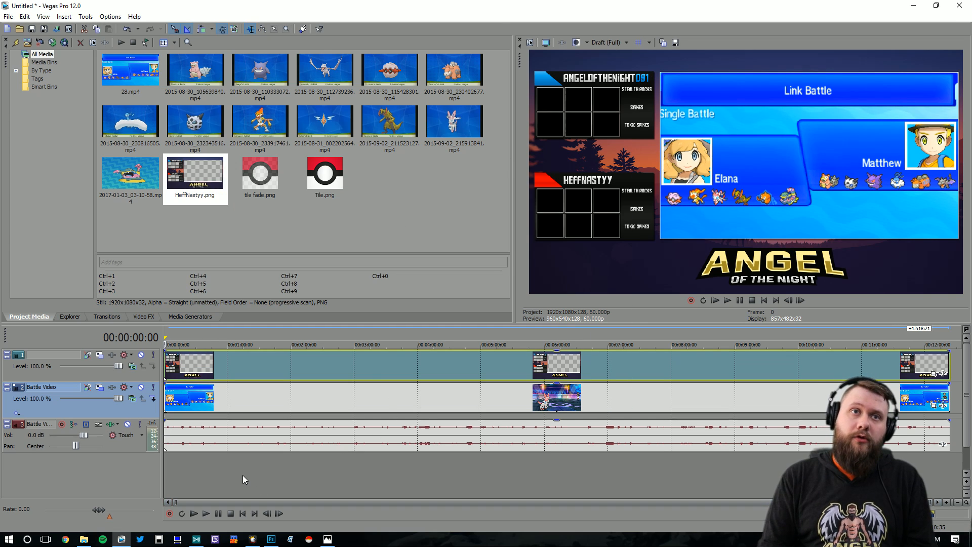
- Check how the battle video fits the overlay's opening at several points along the whole timeline
click(225, 400)
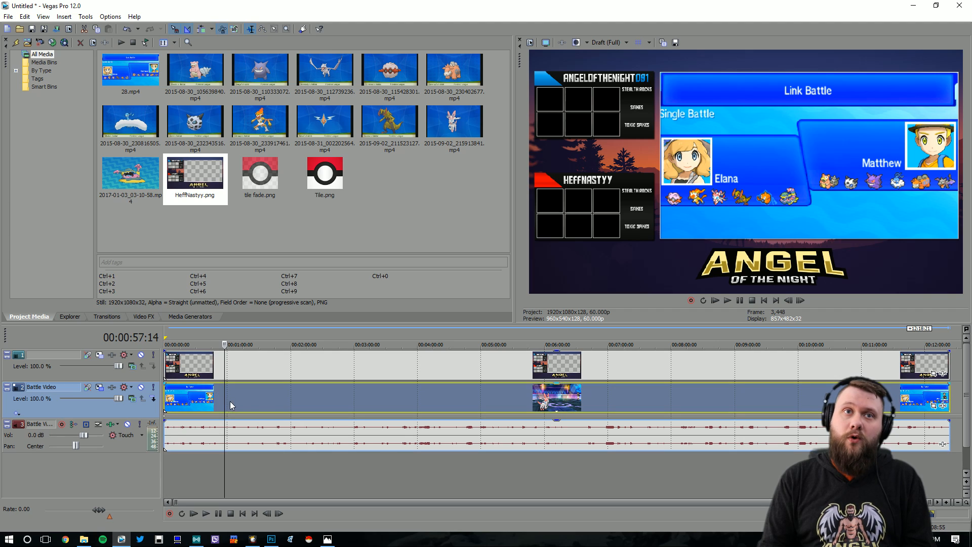
click(268, 399)
click(341, 402)
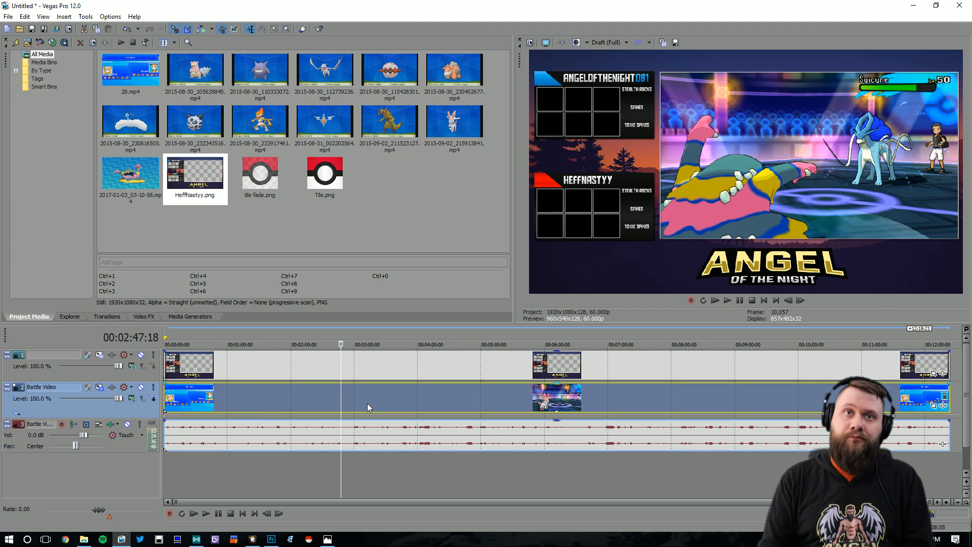
click(367, 403)
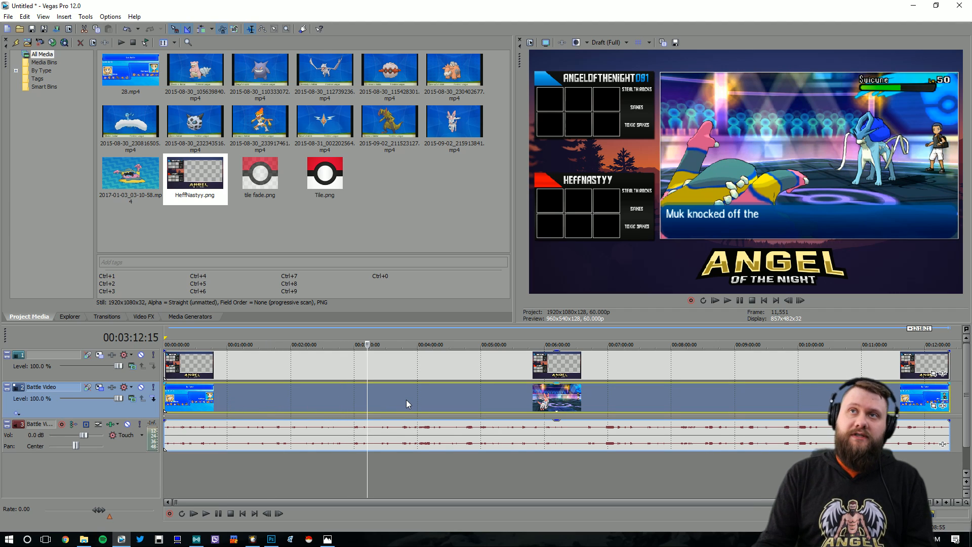
click(406, 399)
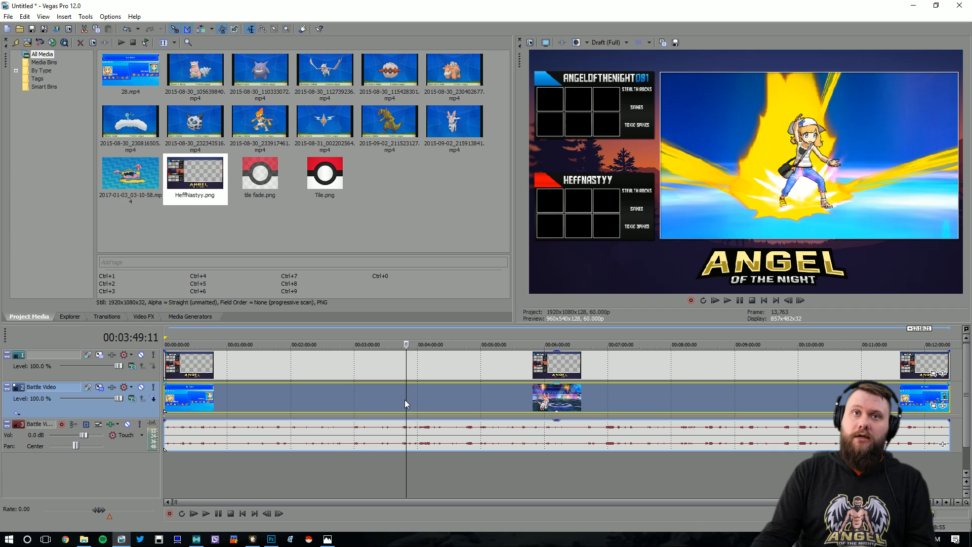
click(438, 397)
click(471, 397)
click(528, 401)
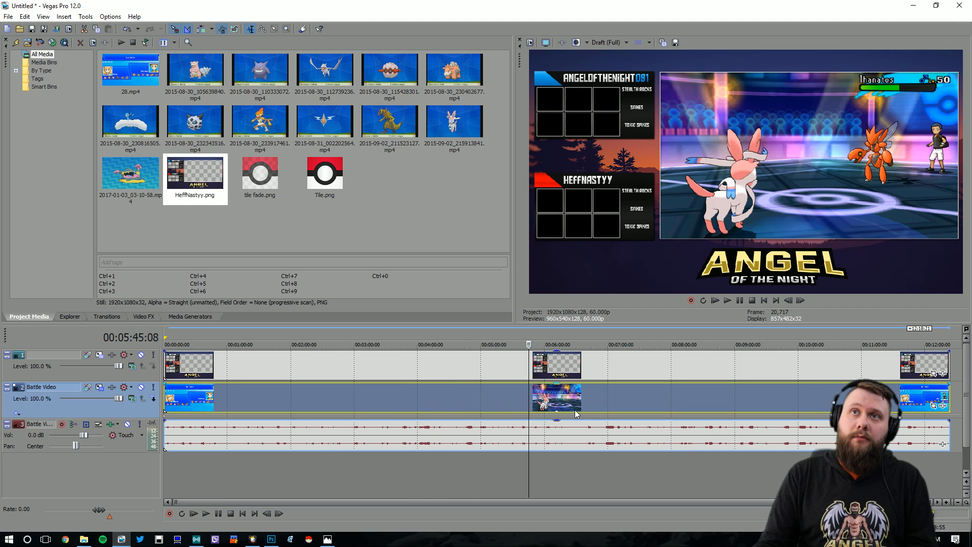
click(577, 409)
click(666, 408)
click(722, 406)
click(817, 404)
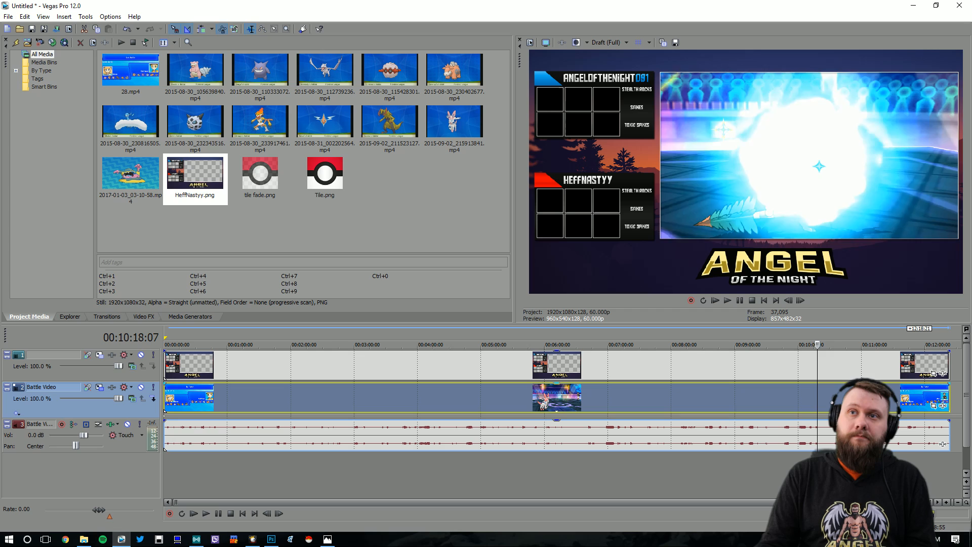
click(865, 405)
click(901, 404)
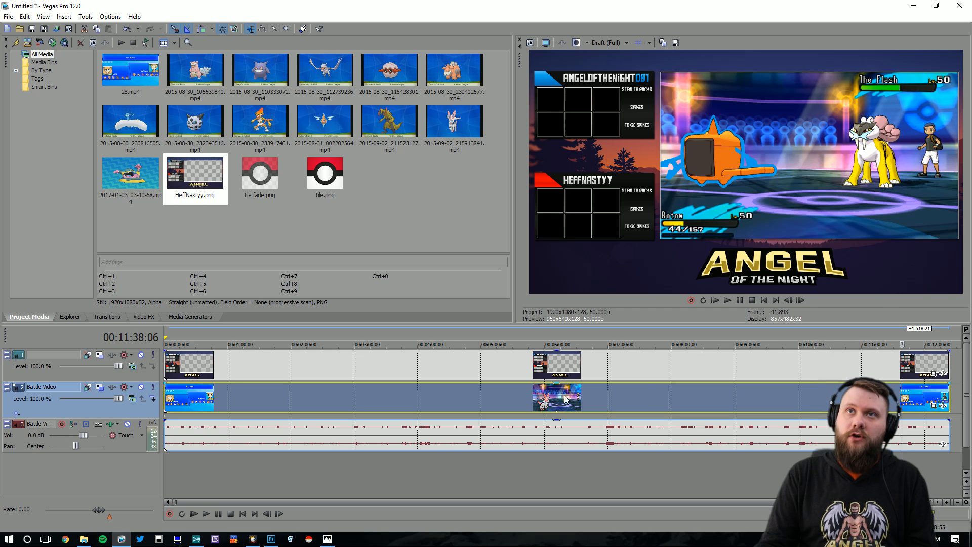
- Play the battle video from the start and pause at 00:00:06:16 to find where the battle should begin
click(170, 398)
click(181, 399)
scroll(297, 422, up, 5)
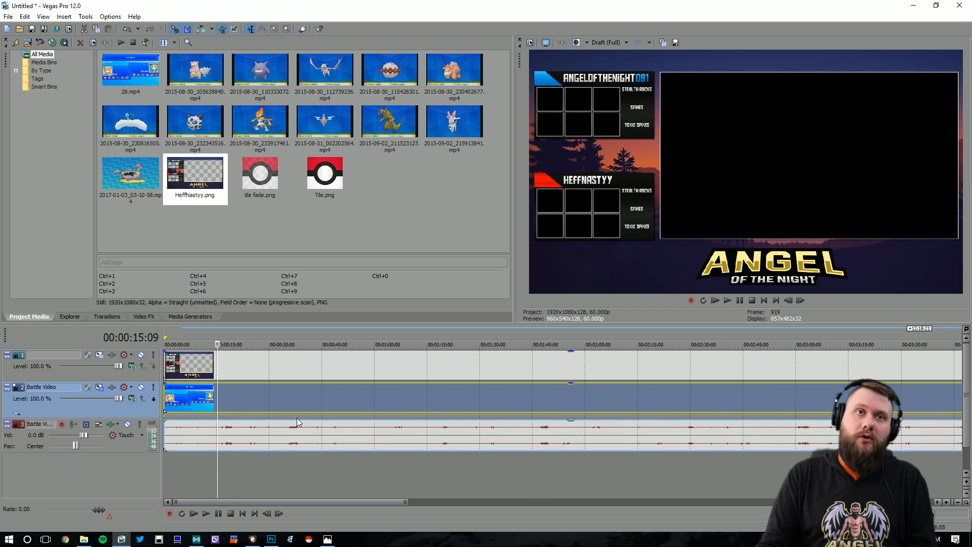
key(ctrl+Home)
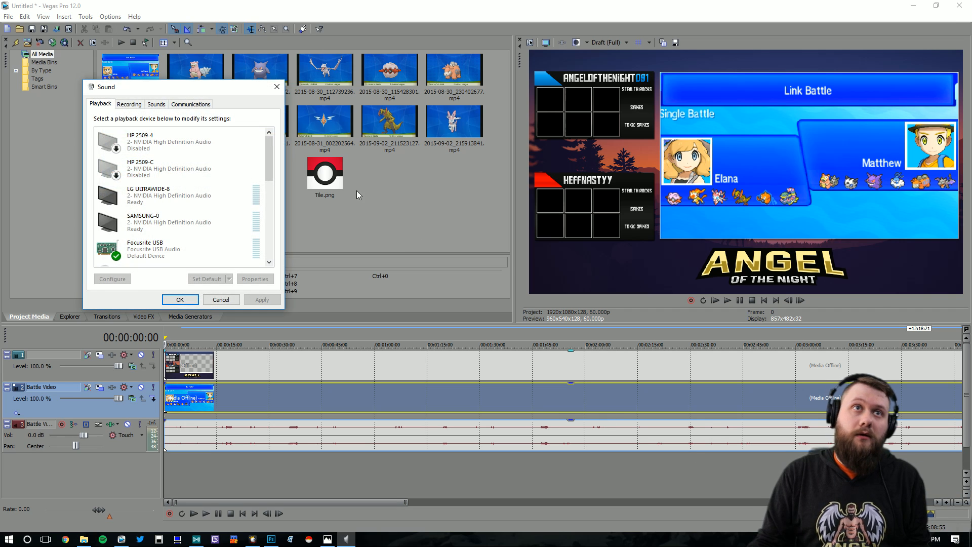
click(277, 88)
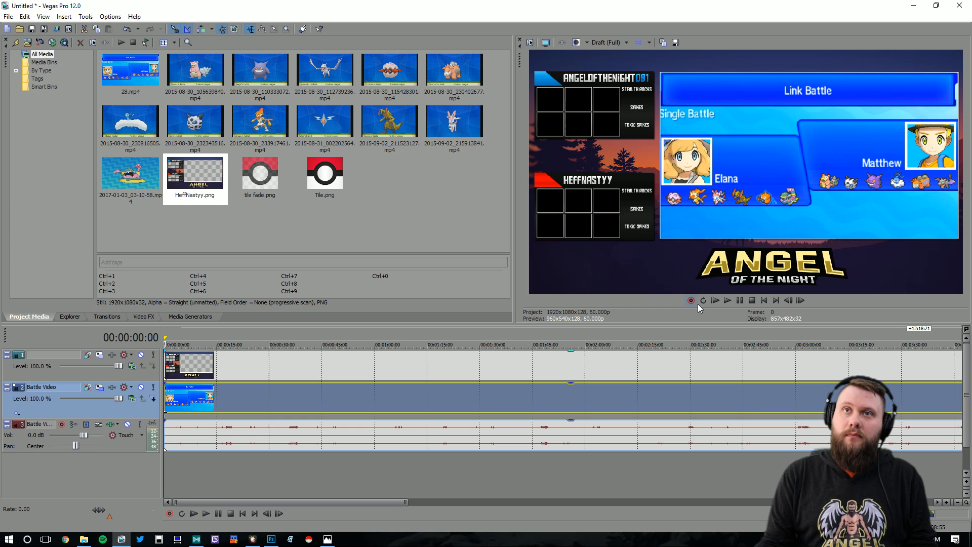
click(728, 300)
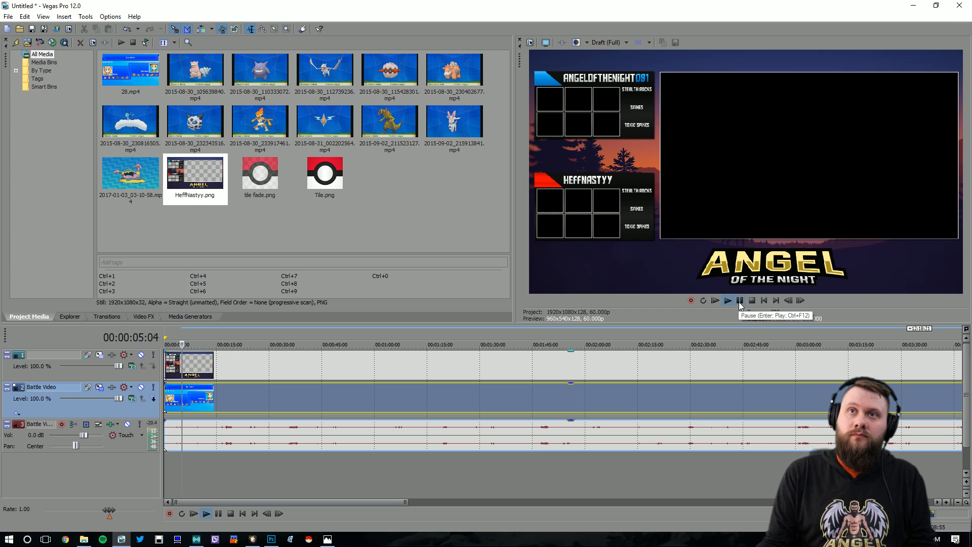
click(739, 301)
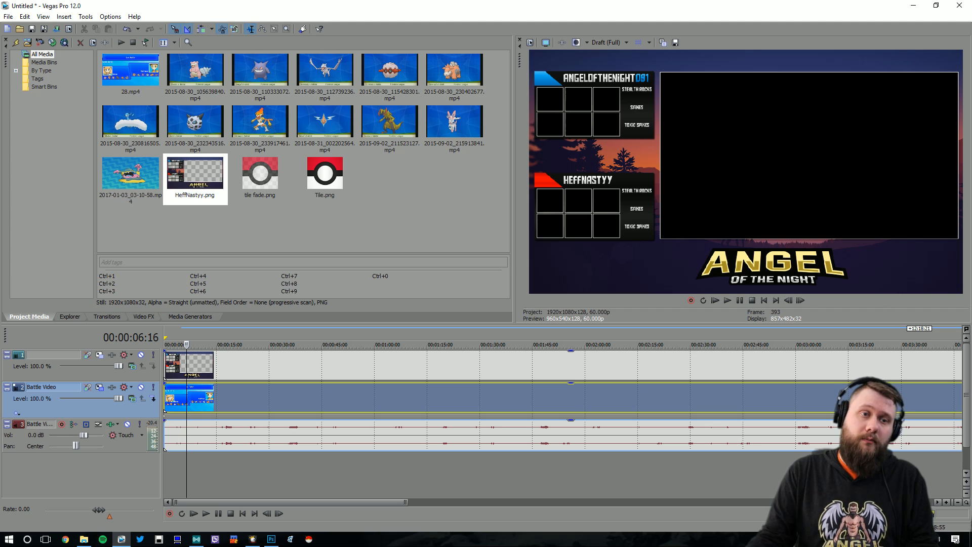
- Try splitting the battle video clip at 00:00:06:16 and undo each split
key(s)
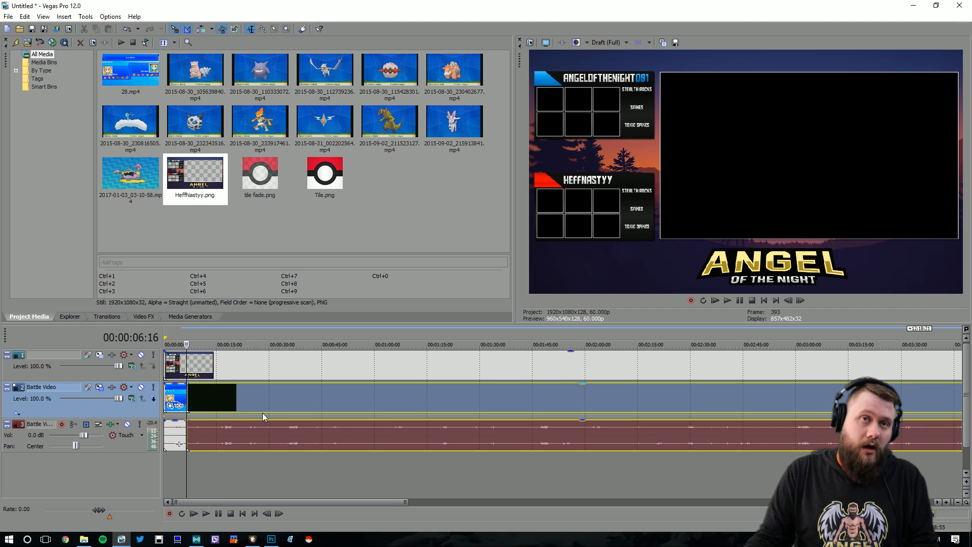
key(ctrl+z)
right_click(186, 395)
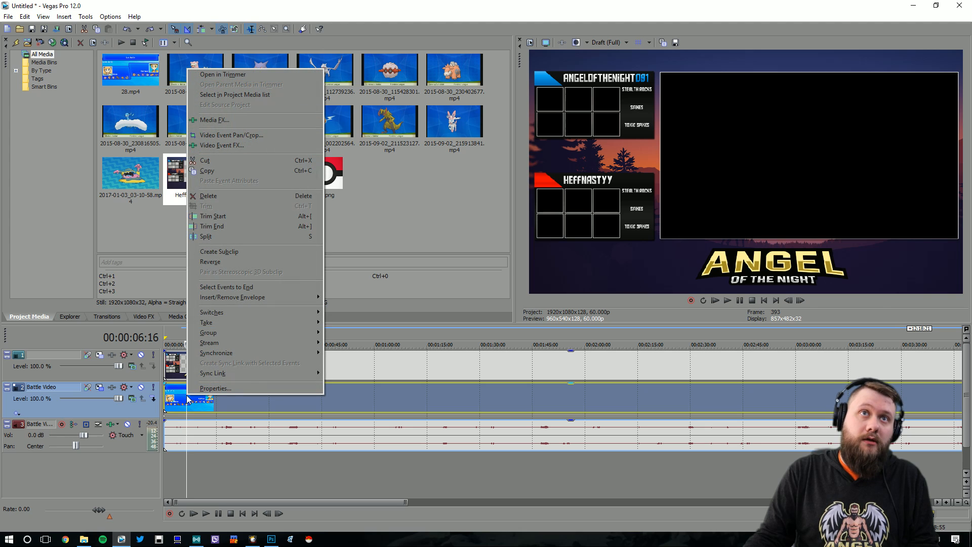
click(209, 237)
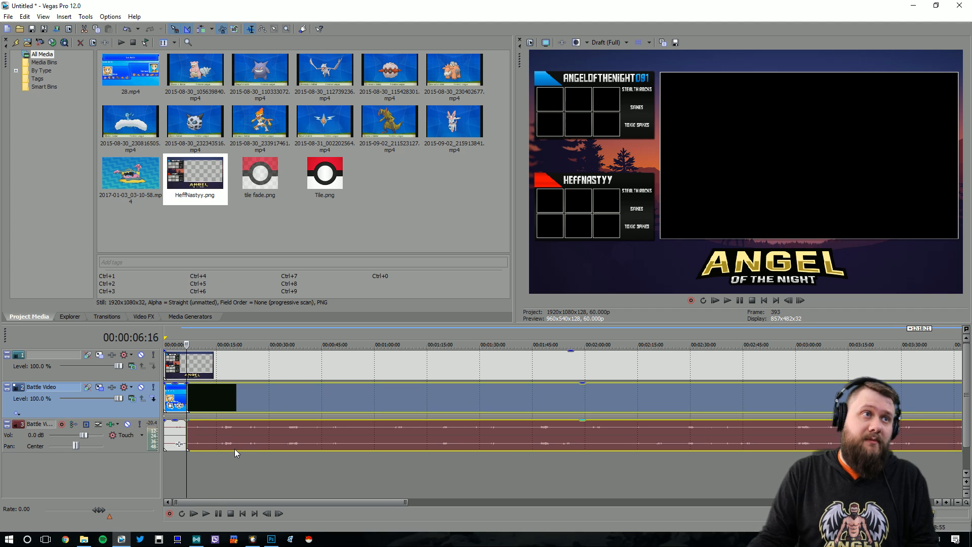
key(ctrl+z)
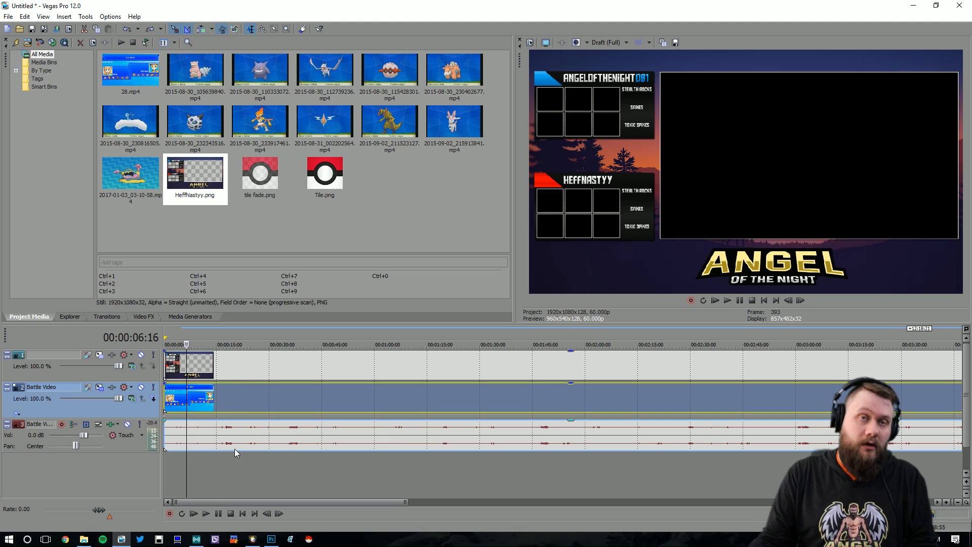
key(s)
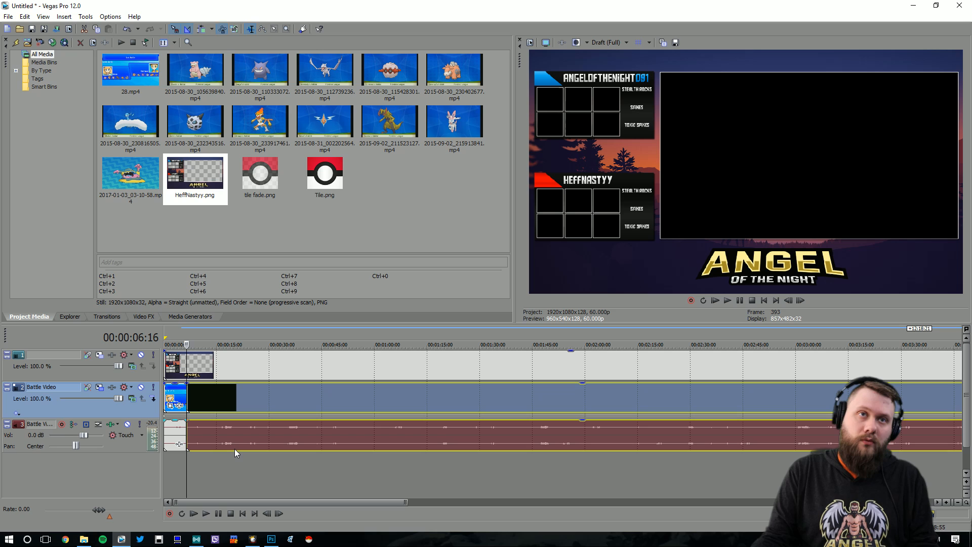
key(ctrl+z)
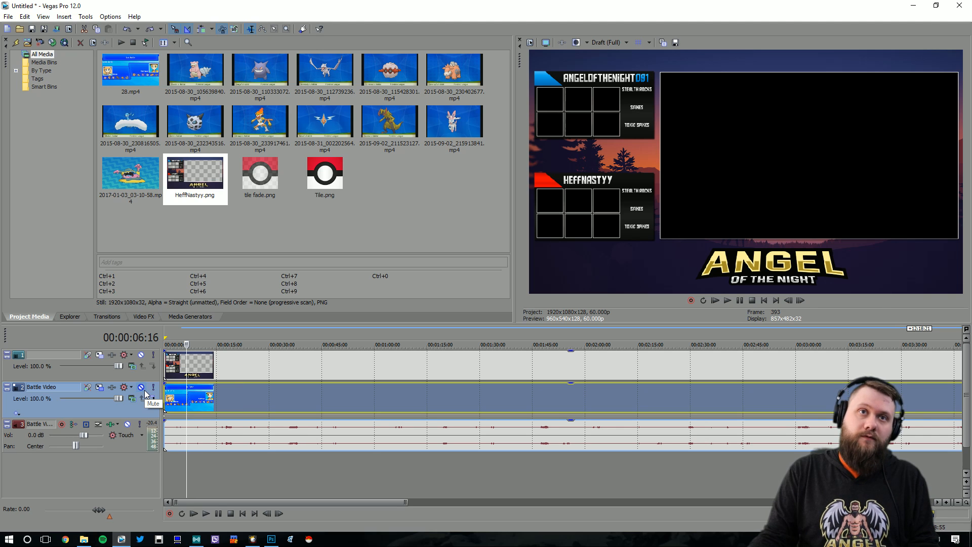
key(ctrl+s)
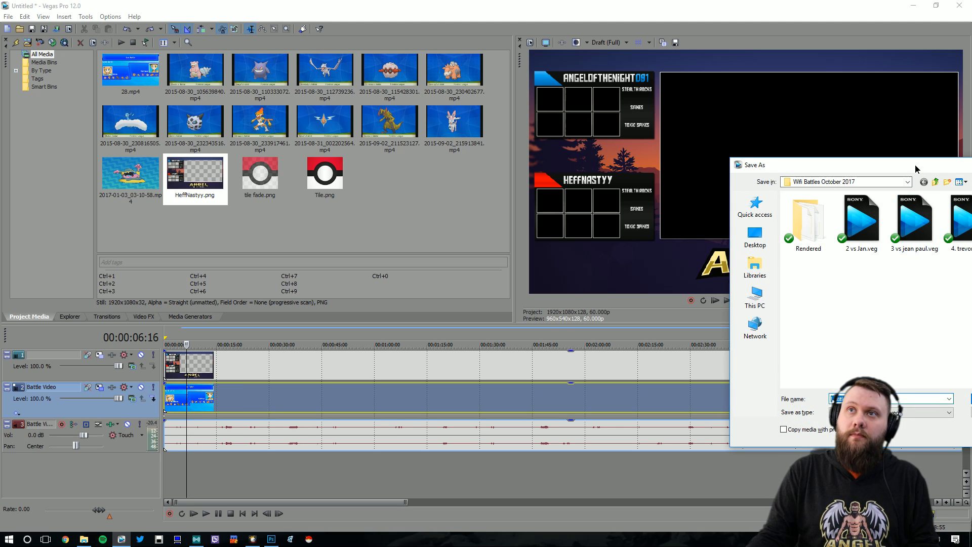
drag(915, 169, 587, 178)
key(Escape)
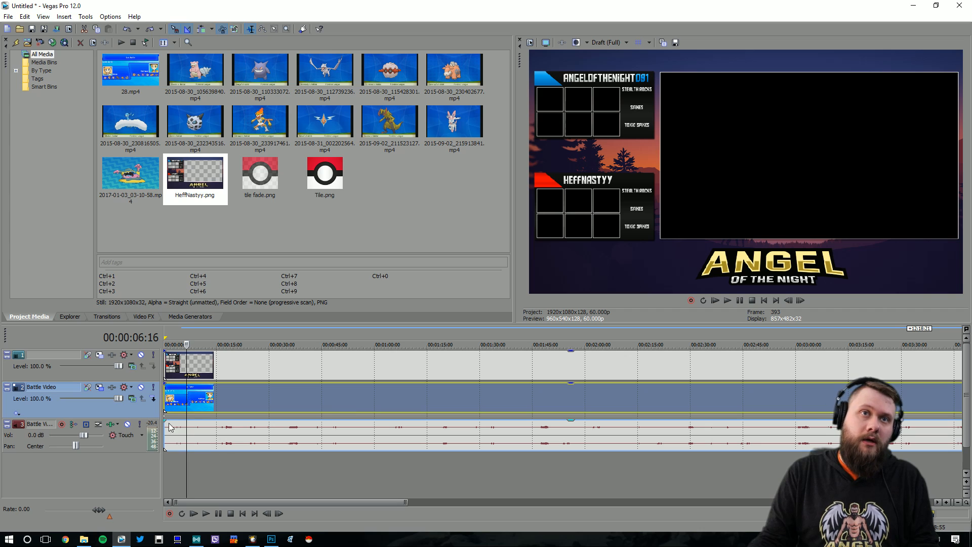
- Split off and delete the battle clip's opening before 00:00:06:19, and move the remaining clip to the start of the timeline
click(187, 403)
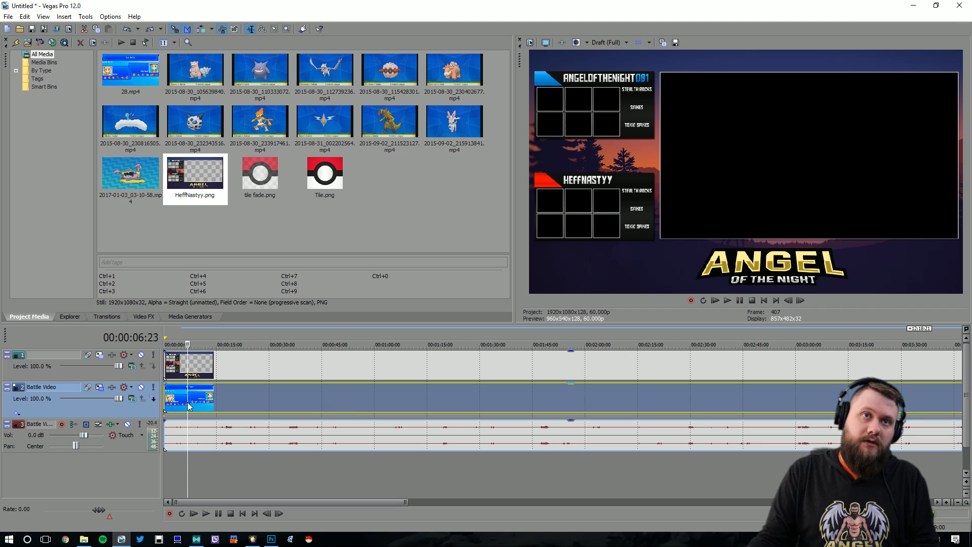
click(188, 405)
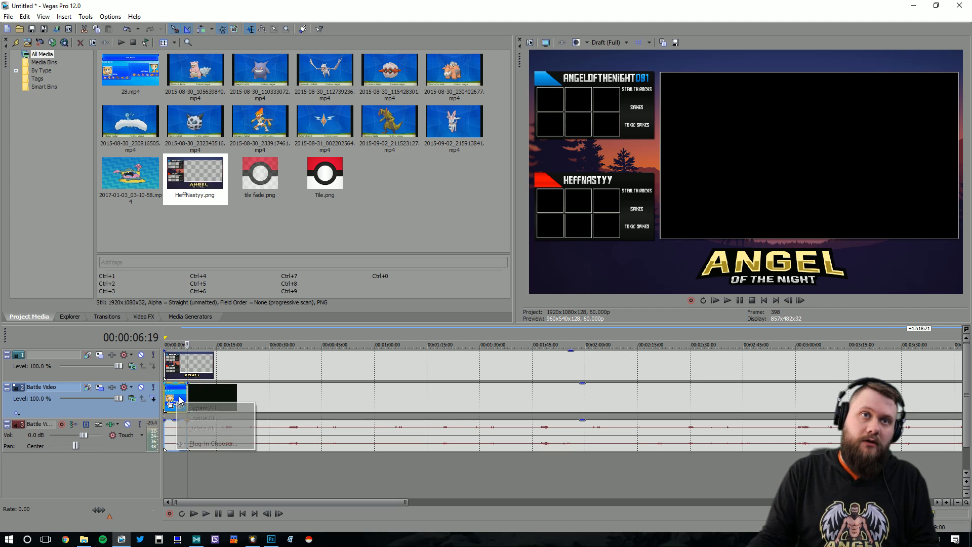
right_click(177, 401)
right_click(177, 401)
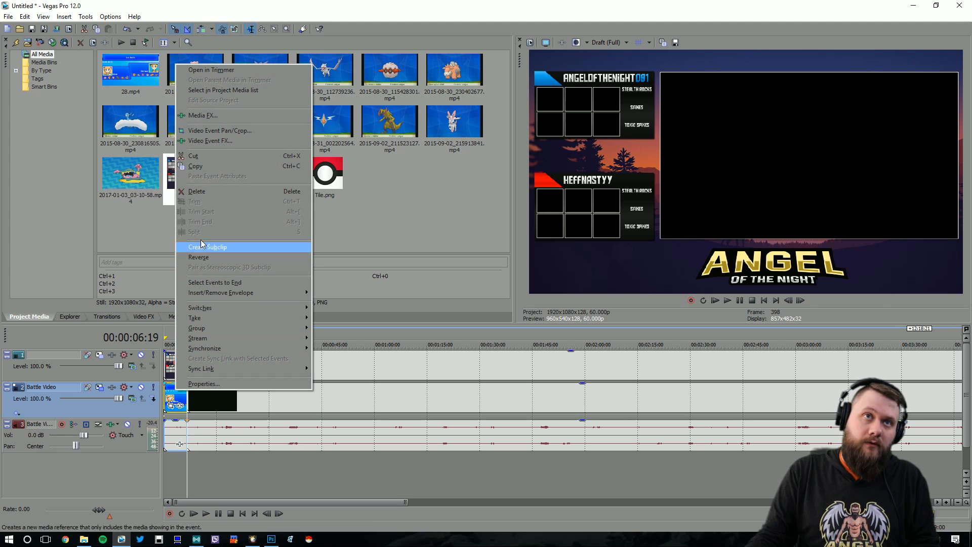
click(207, 193)
drag(213, 411, 184, 398)
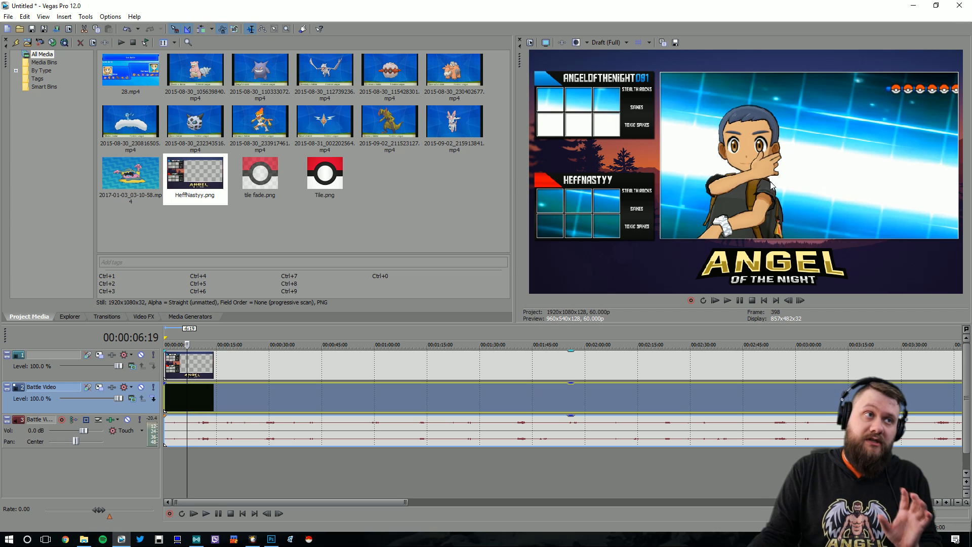
- Play the end of the battle clip, split it at 00:12:12:26, and delete the part after the split
scroll(759, 410, down, 5)
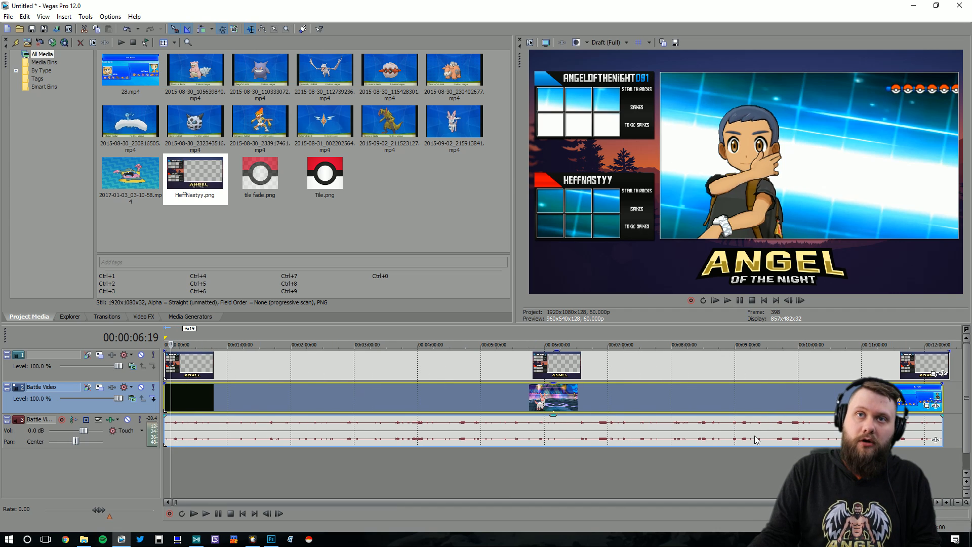
click(920, 394)
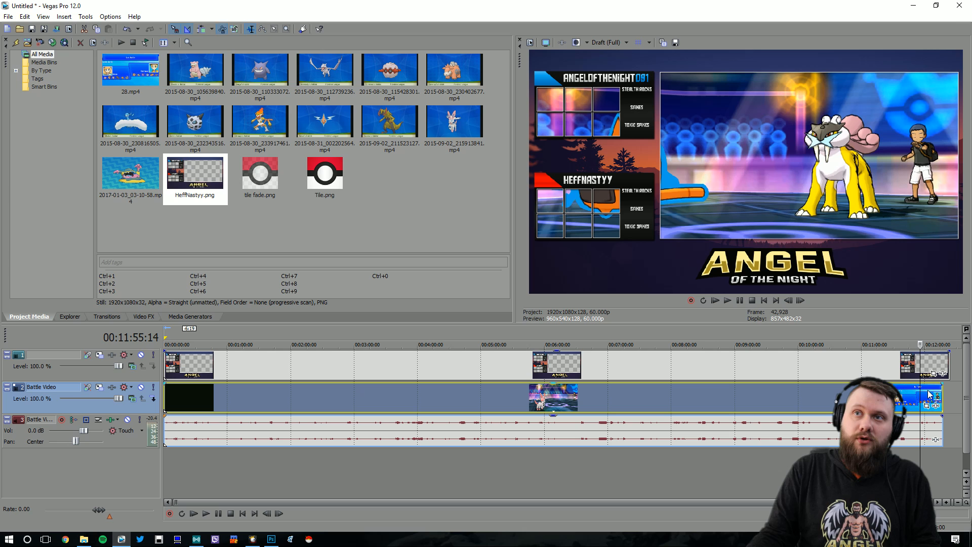
click(926, 393)
click(932, 394)
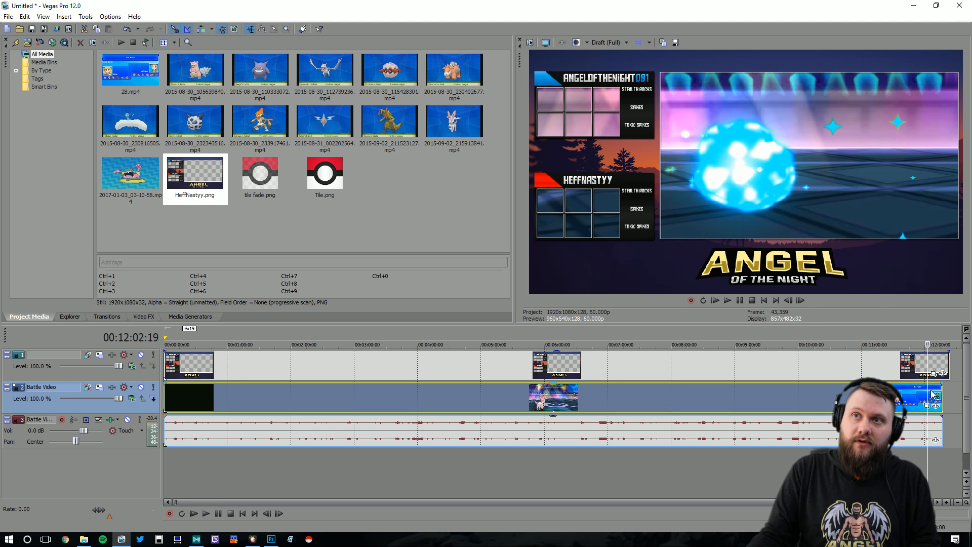
click(728, 300)
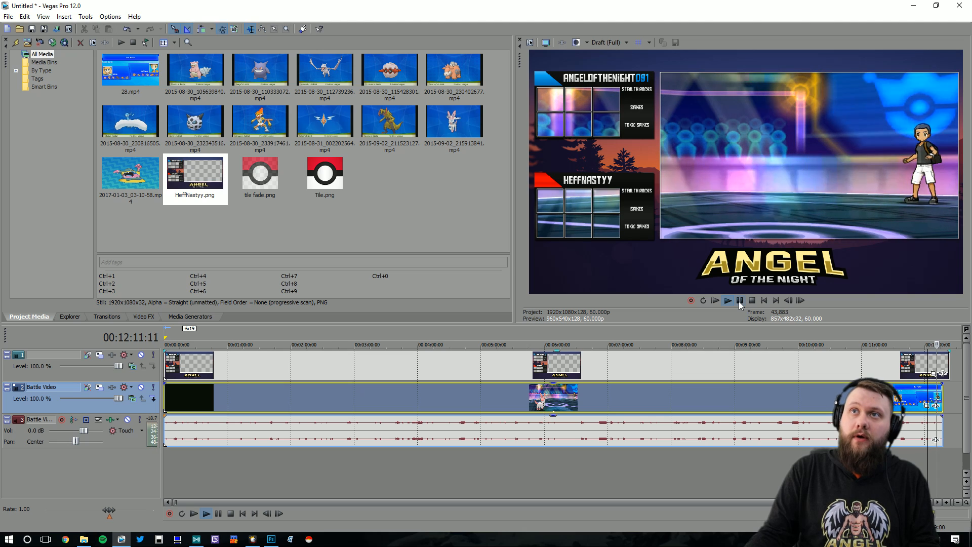
key(s)
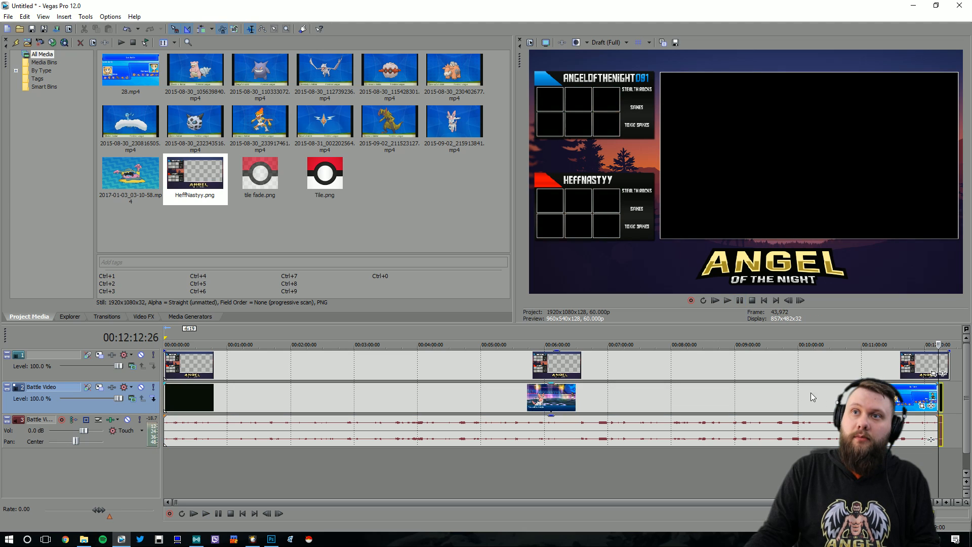
right_click(940, 394)
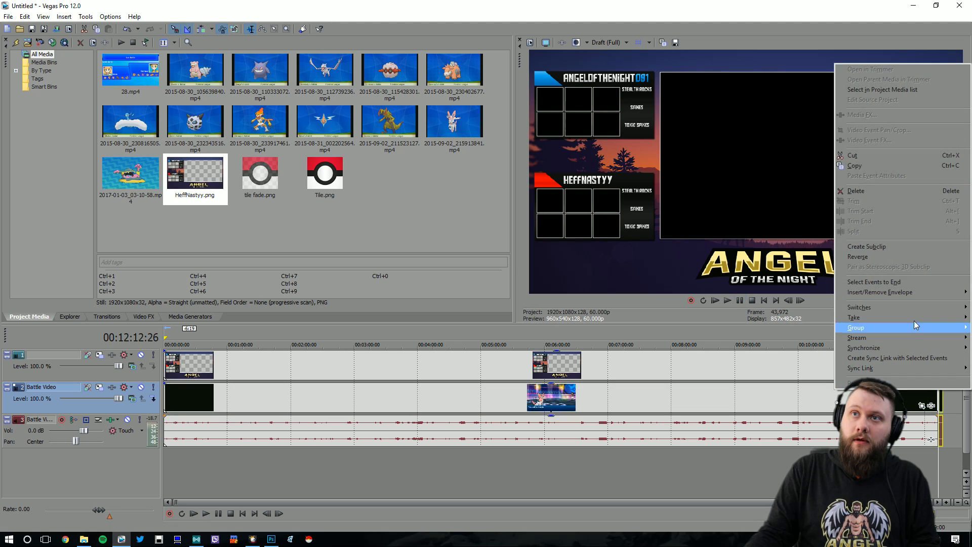
click(883, 200)
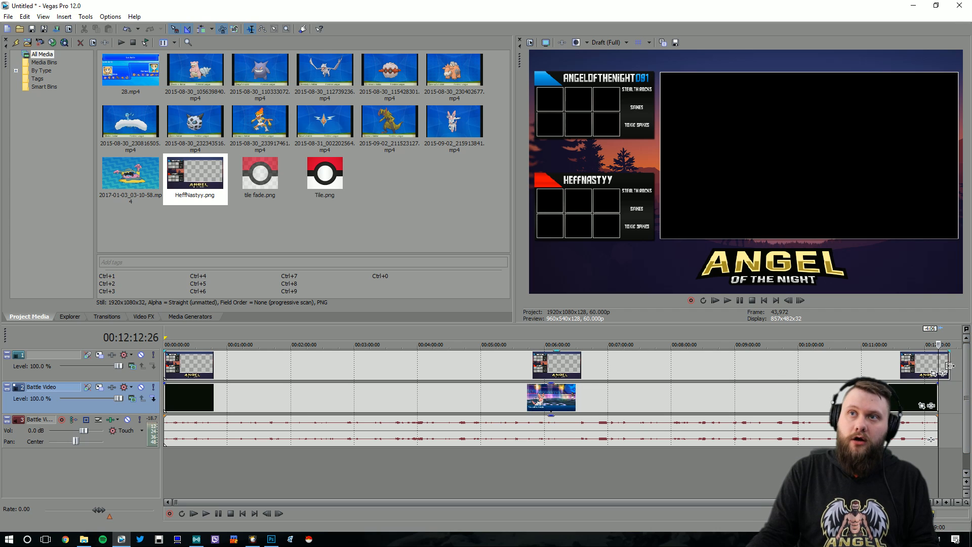
- Shorten the overlay image to end with the battle clip, and save the project as 28 vs Heff in the Wifi Battles October 2017 folder
drag(949, 365, 922, 362)
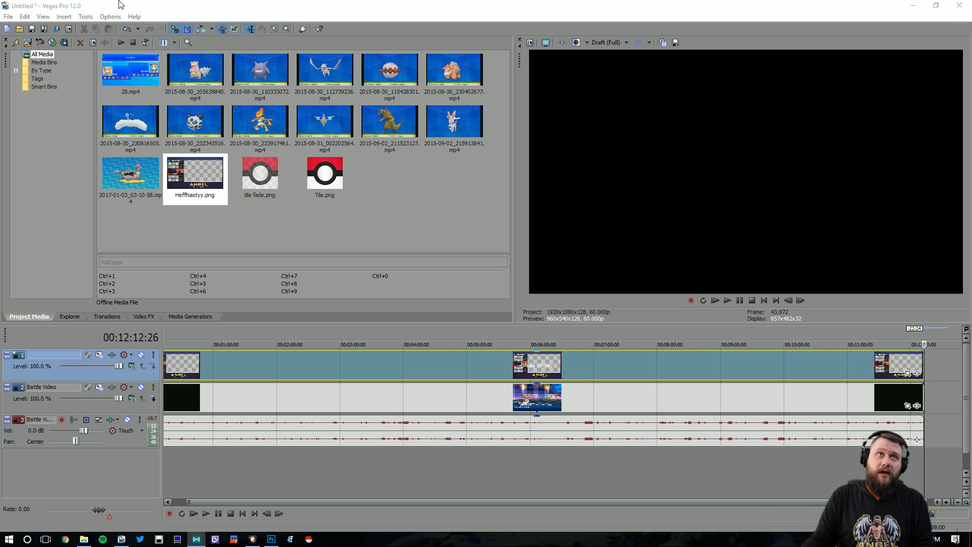
click(8, 16)
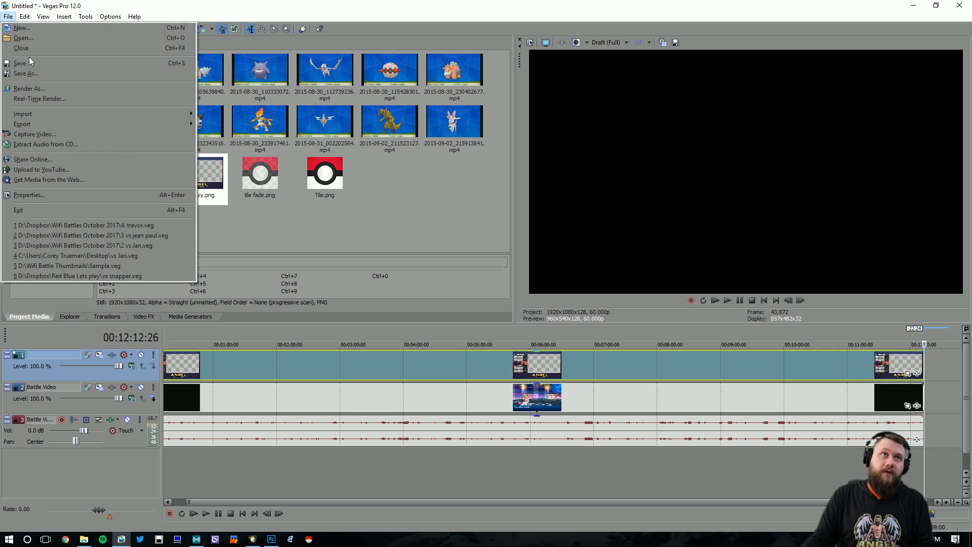
click(31, 74)
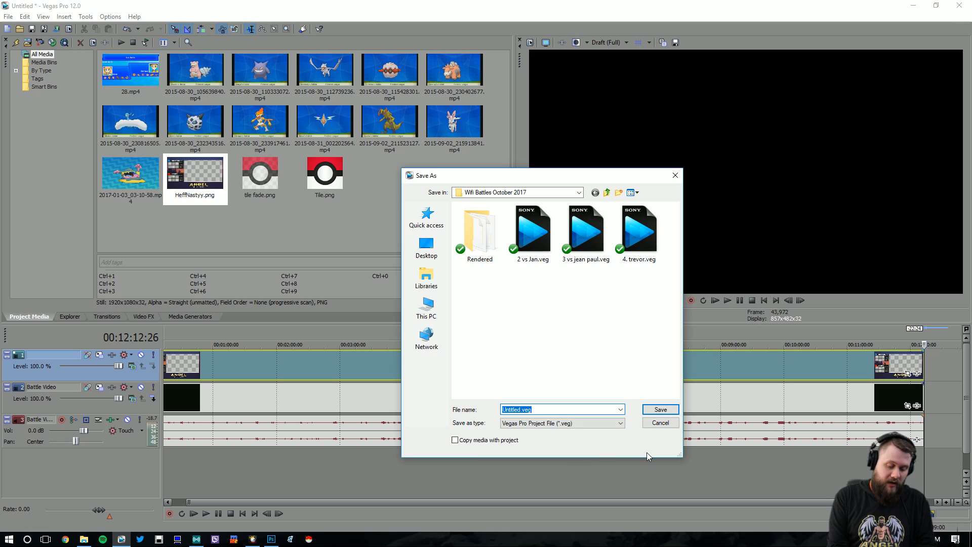
text(28)
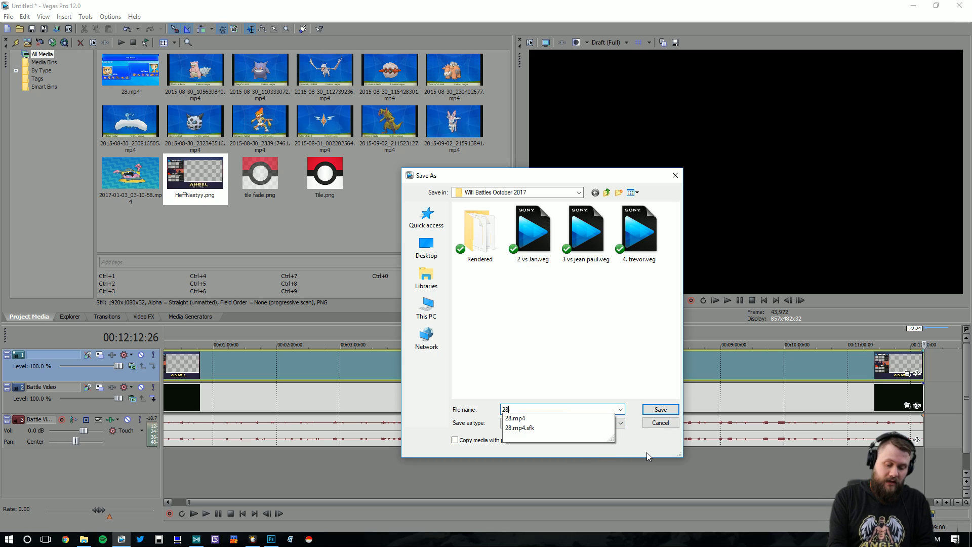
text( vs Heff)
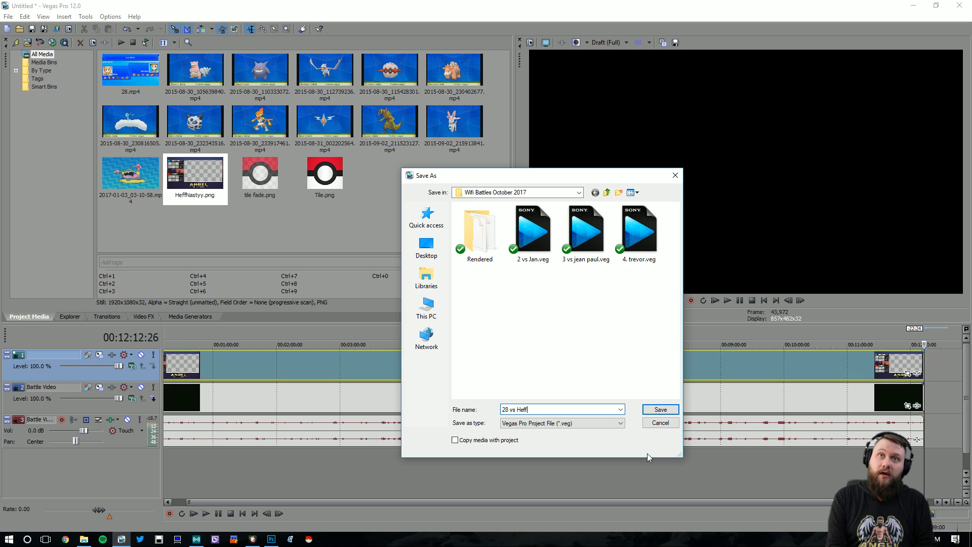
key(Return)
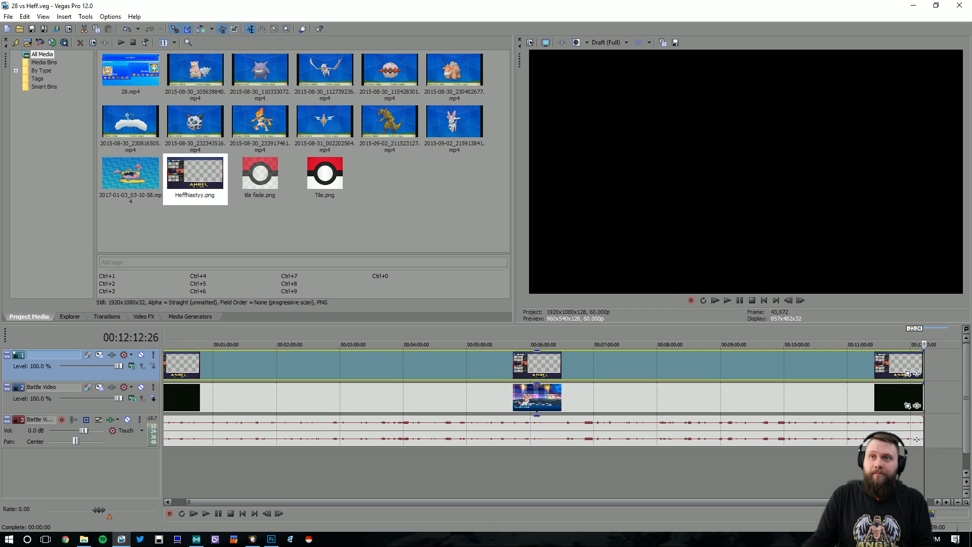
- Apply the Battle Video track motion preset to the battle video track and play the footage to check how it fits the overlay
scroll(646, 420, down, 2)
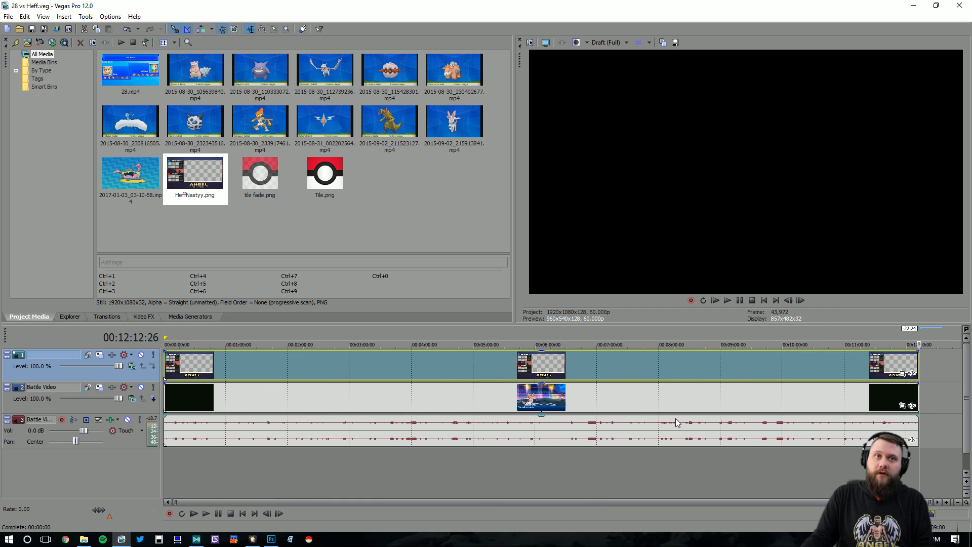
click(194, 399)
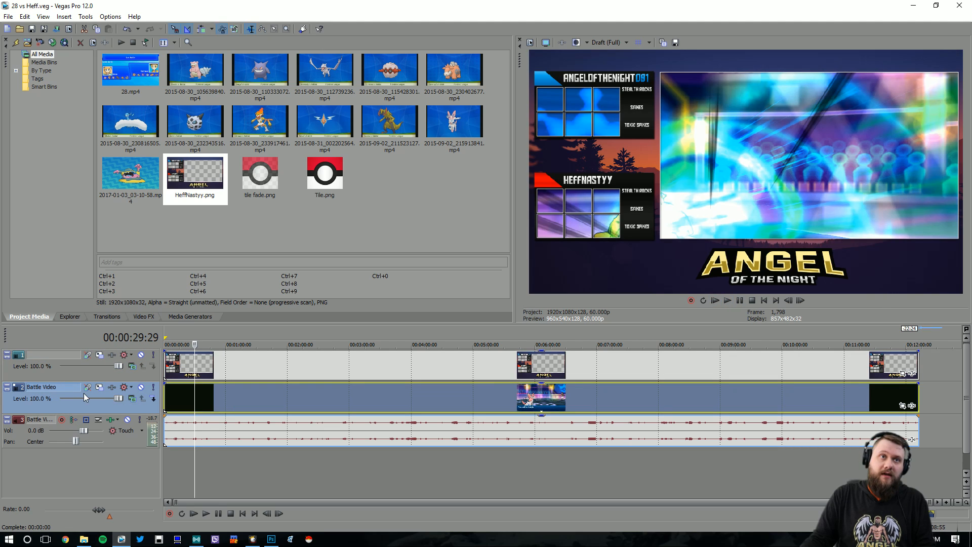
click(99, 388)
click(595, 123)
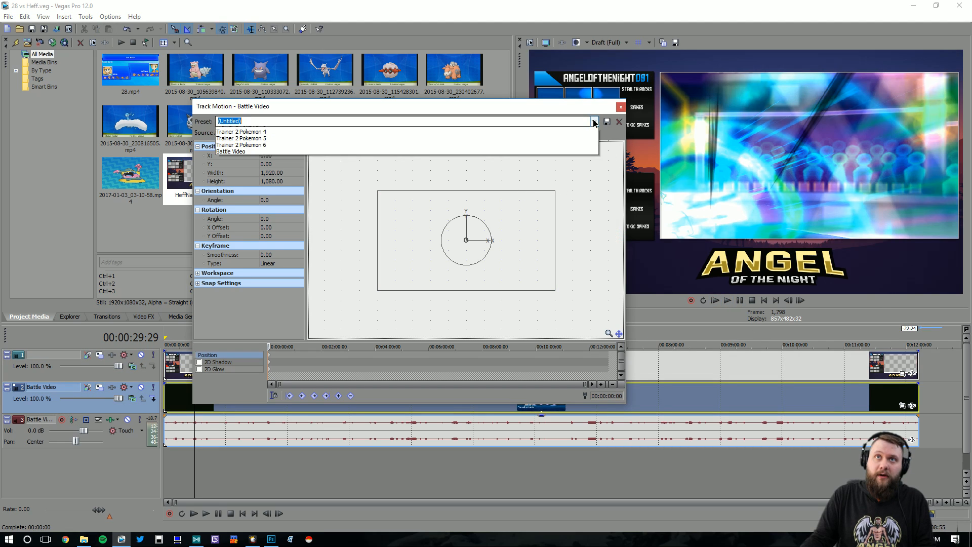
click(244, 223)
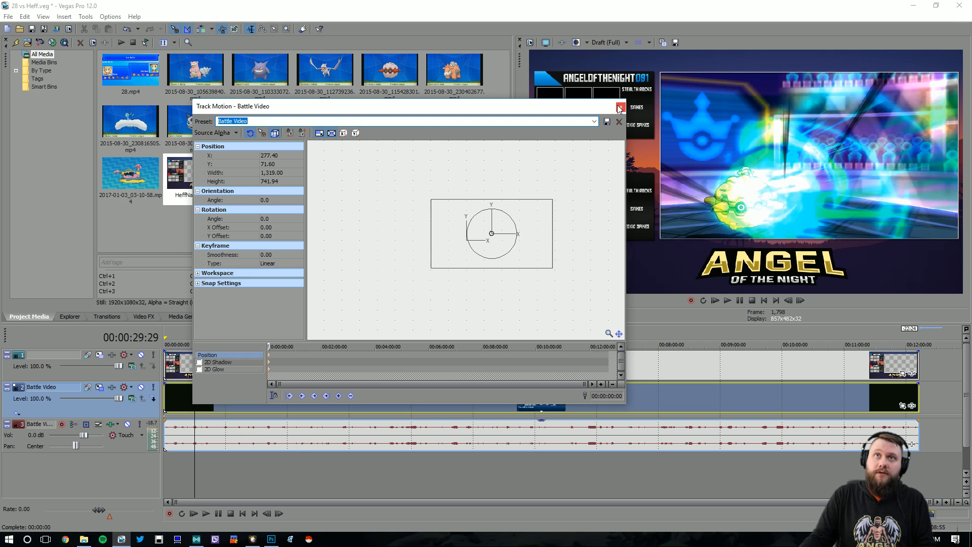
click(619, 107)
click(728, 301)
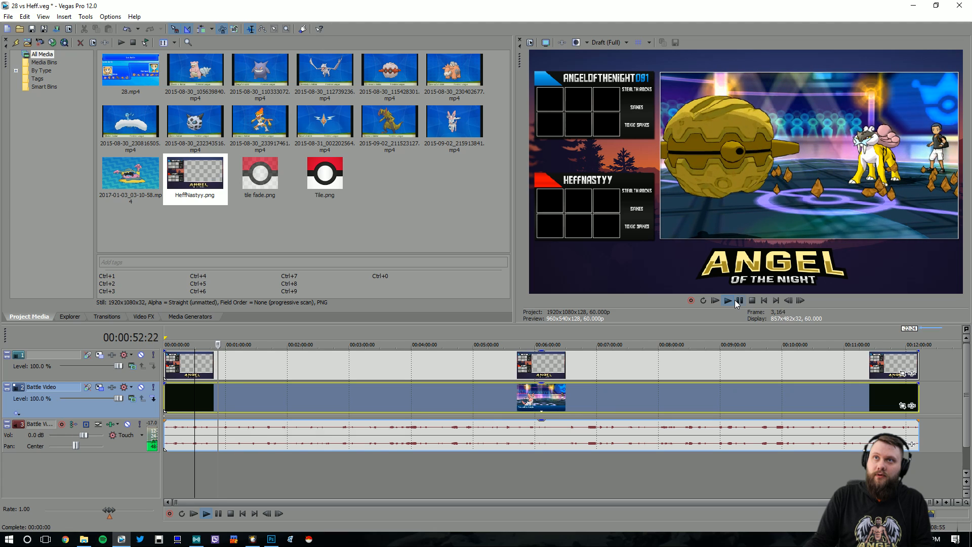
click(735, 300)
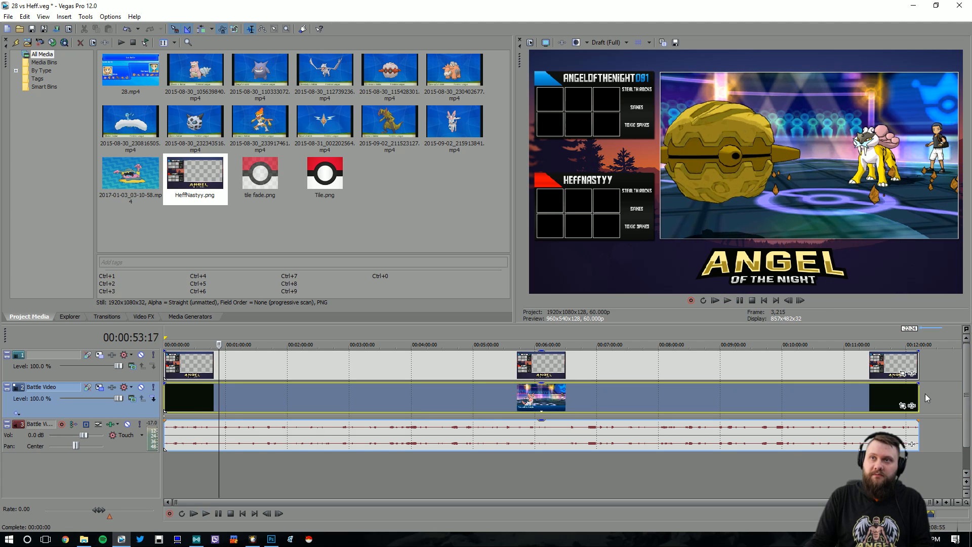
- Time-compress the battle clip so it ends at about 00:11:58:18, and play part of it to check the speed
drag(915, 395, 903, 395)
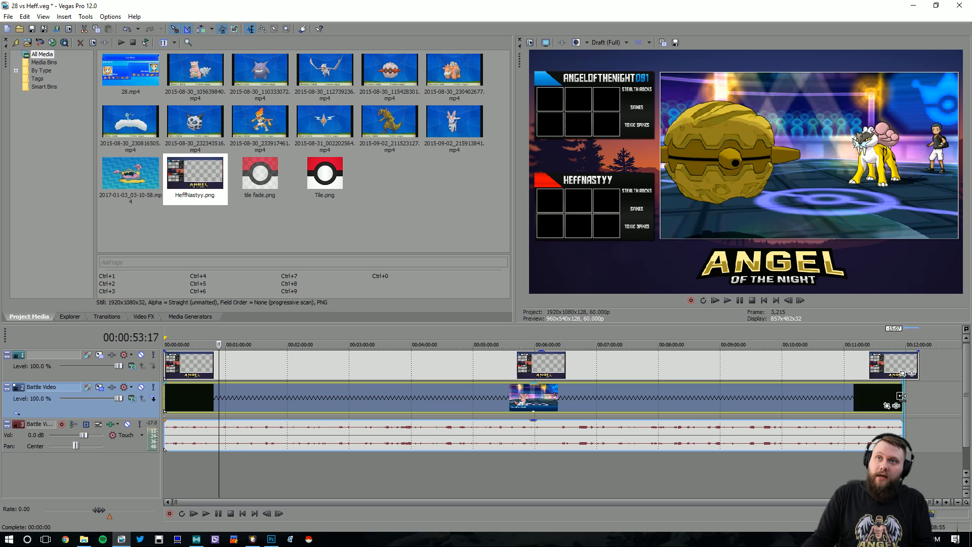
drag(901, 396, 784, 419)
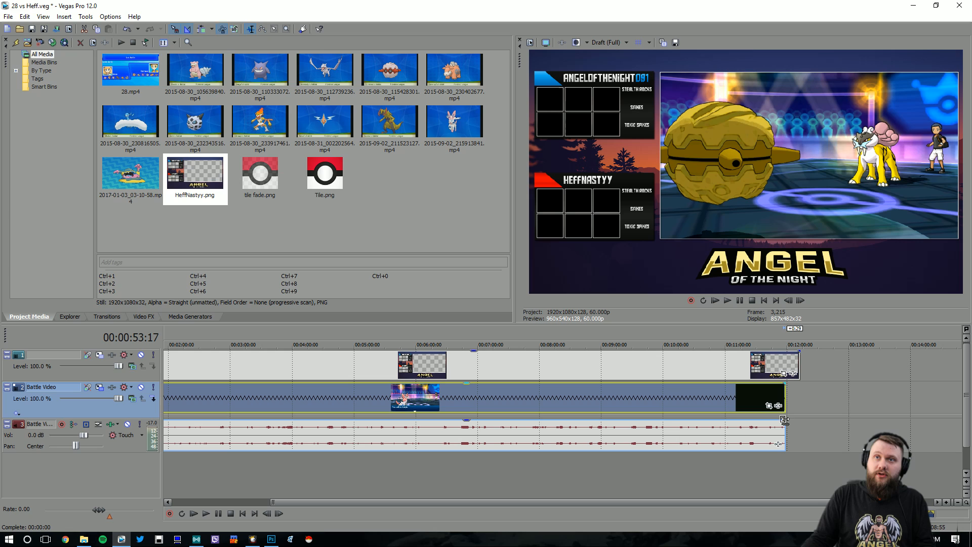
click(726, 300)
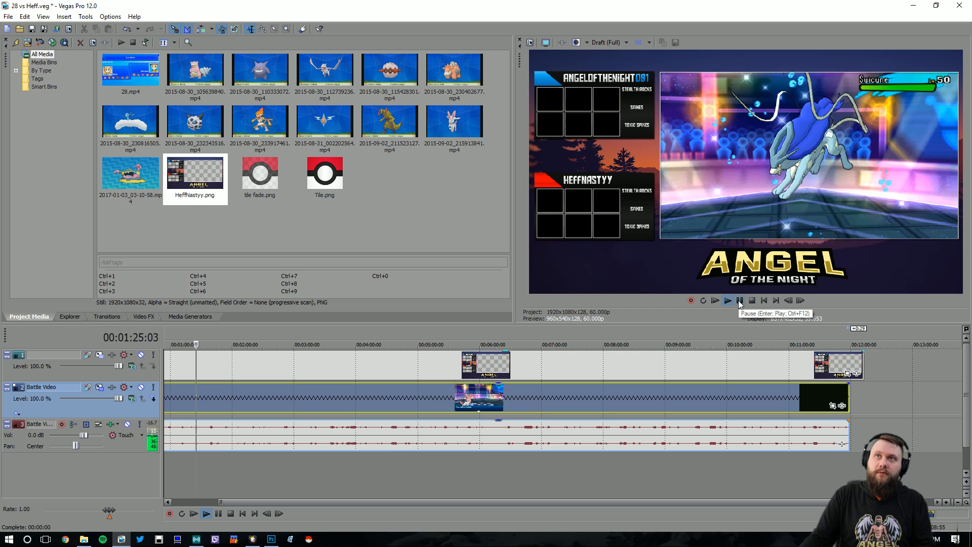
click(739, 300)
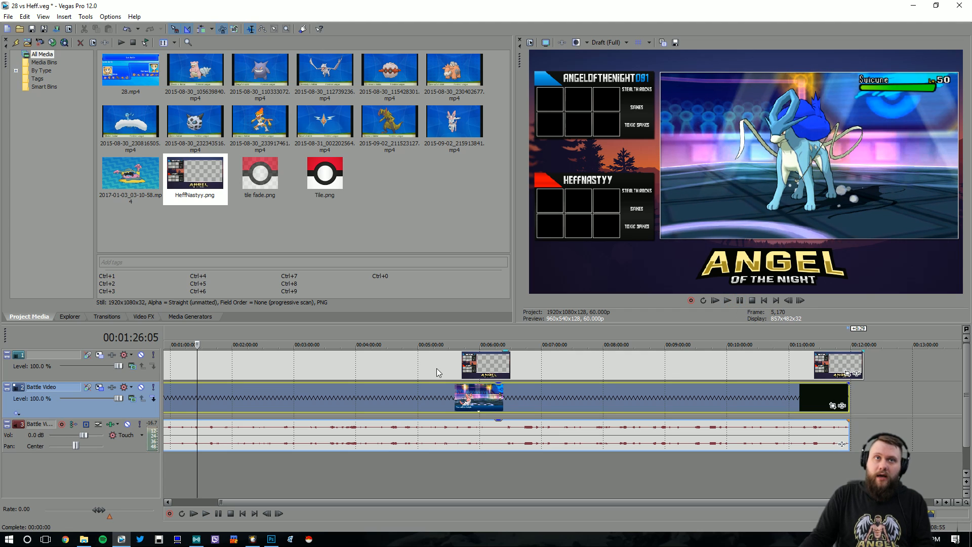
- Trim the end of the overlay image to match the end of the sped-up battle clip at 00:11:58:18
scroll(441, 373, down, 1)
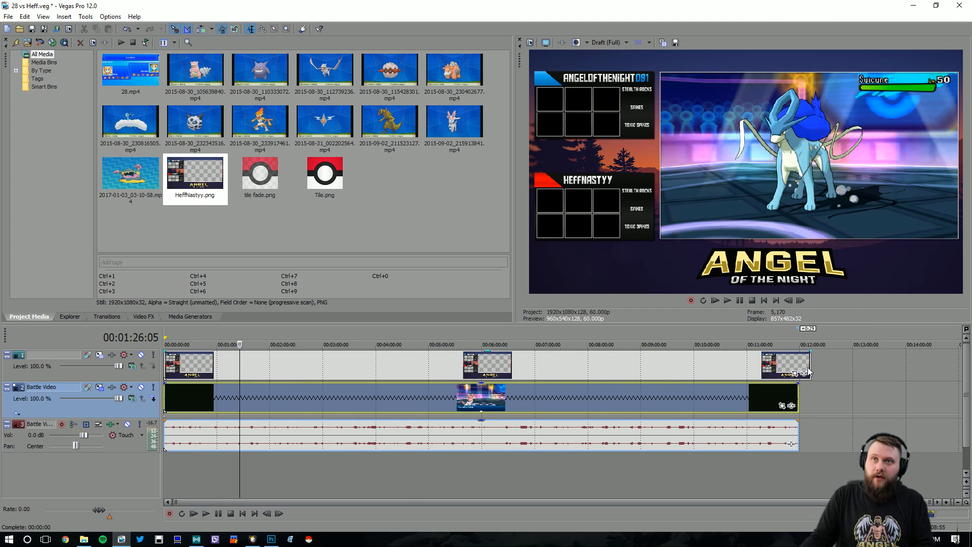
drag(810, 367, 798, 366)
key(ctrl+s)
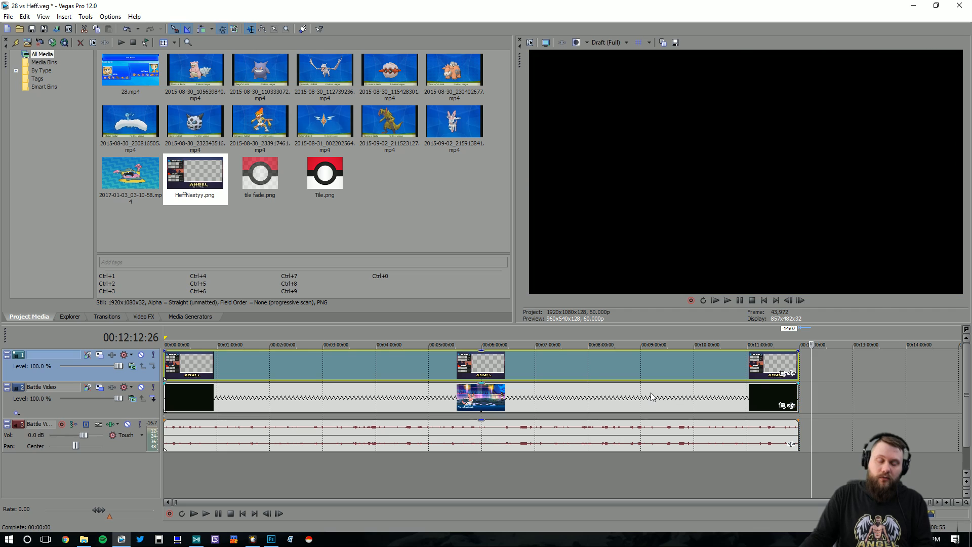
click(797, 376)
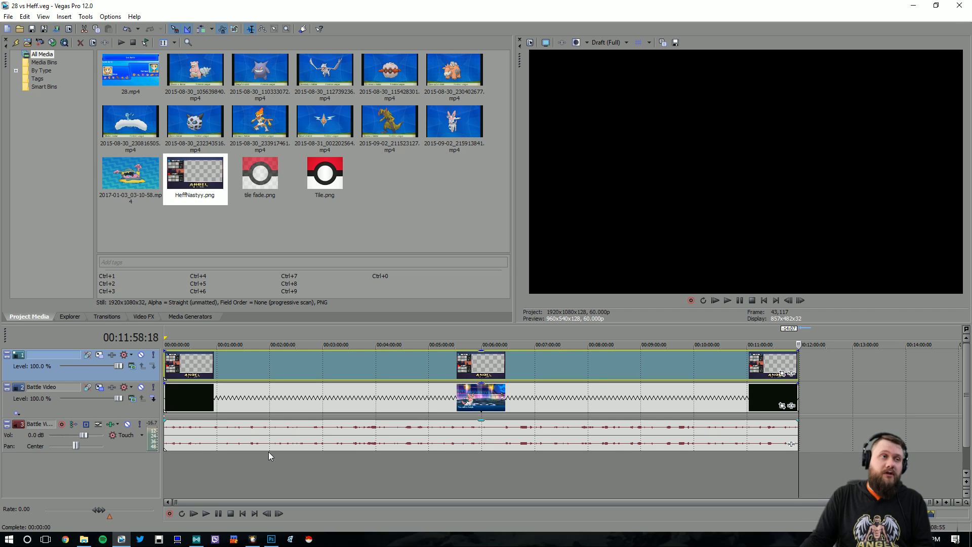
- Insert a video track between the overlay and Battle Video tracks, and place Tile.png on it across the full battle length
right_click(142, 416)
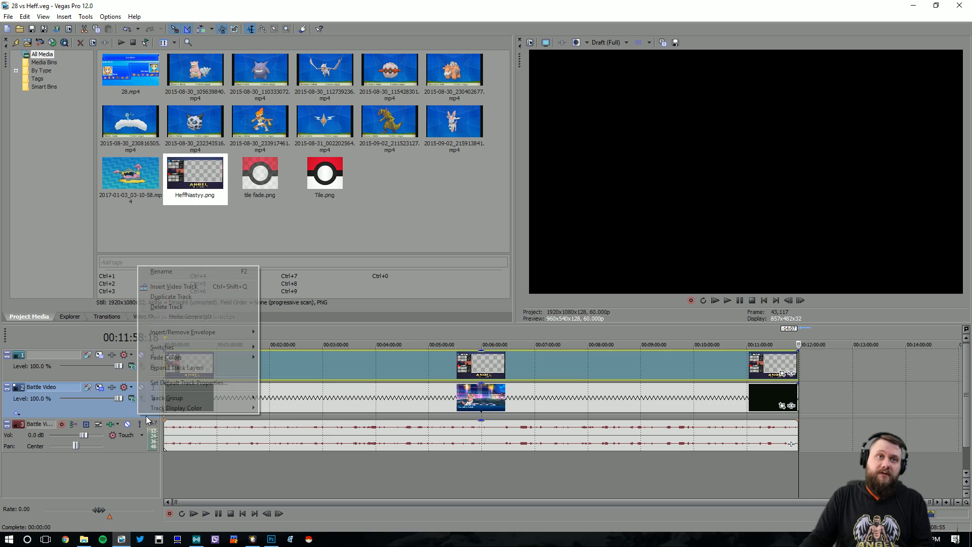
click(174, 287)
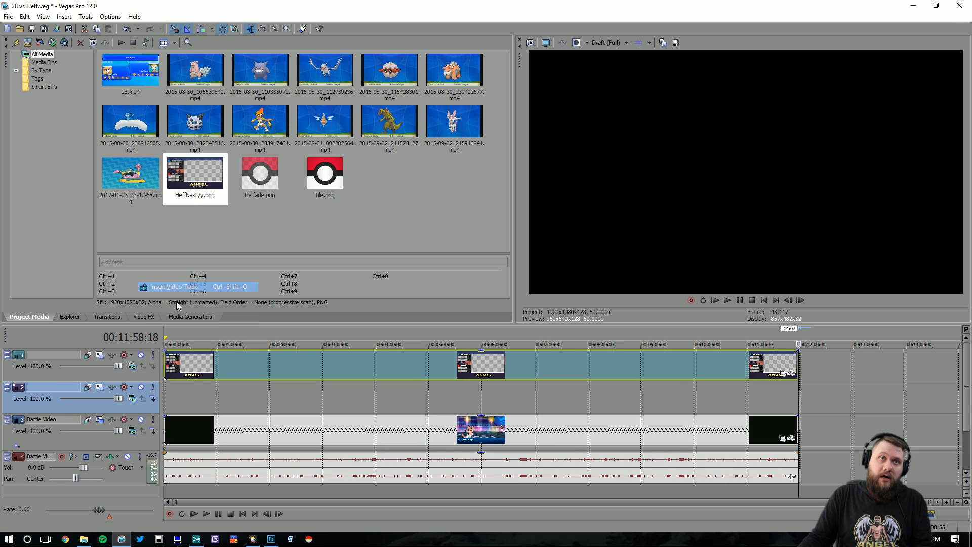
click(170, 430)
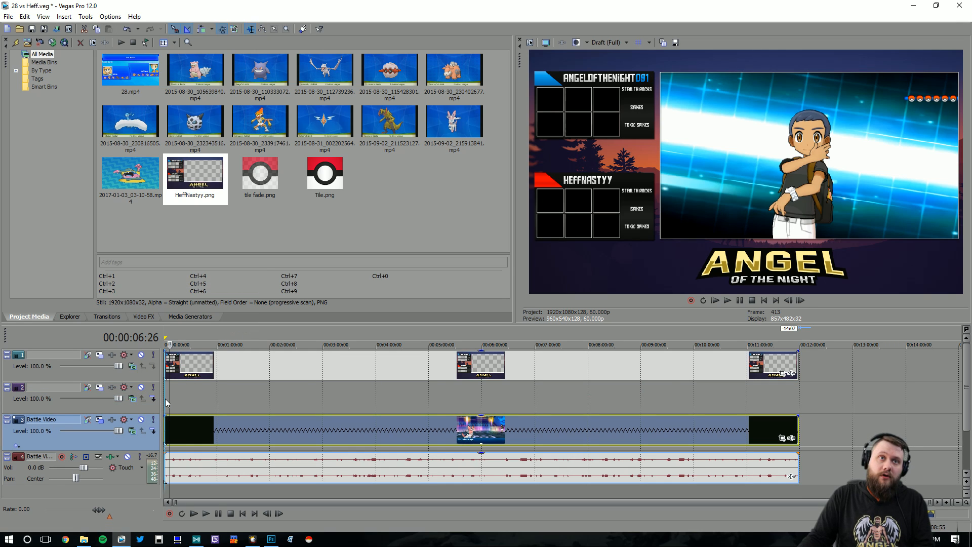
click(167, 402)
drag(303, 189, 799, 398)
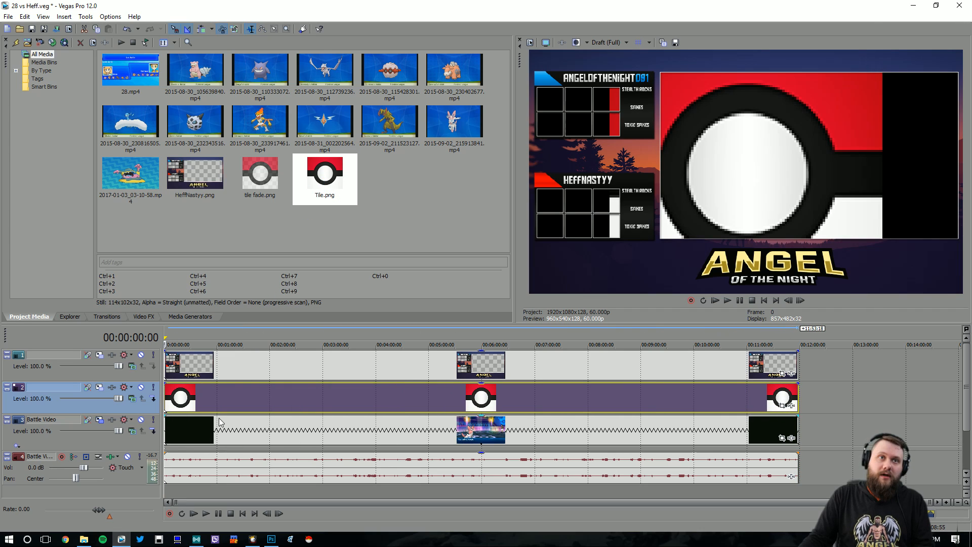
- Duplicate the Tile.png track and delete the empty video track inserted above it
right_click(154, 414)
click(182, 281)
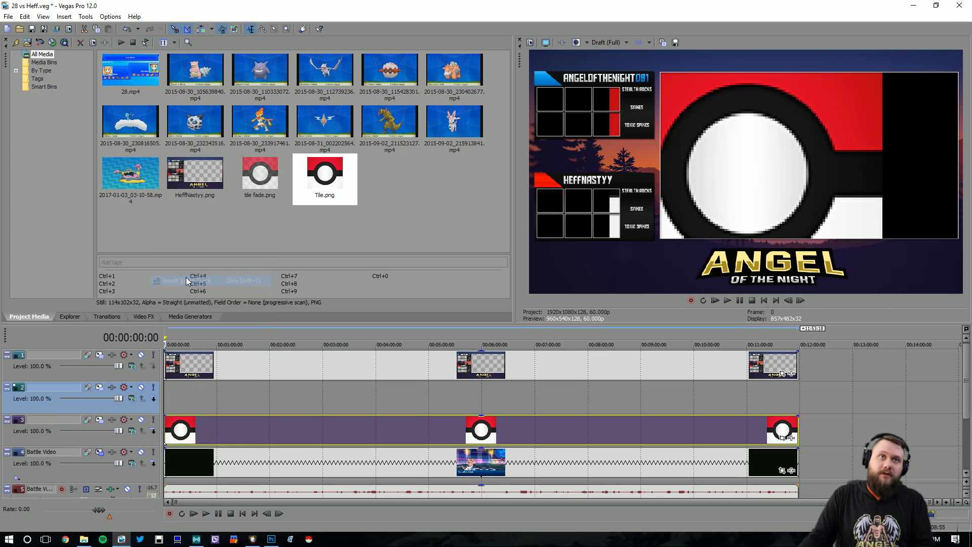
right_click(158, 438)
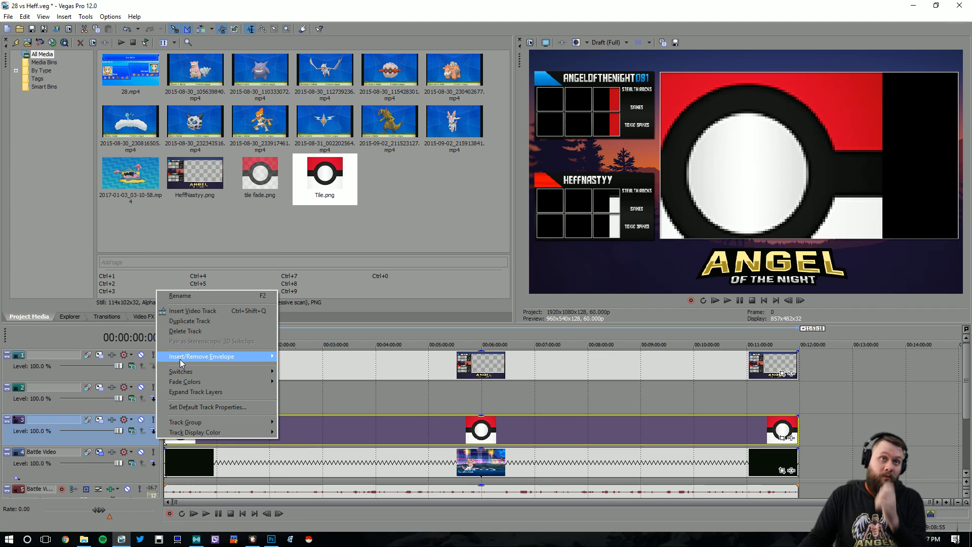
click(185, 323)
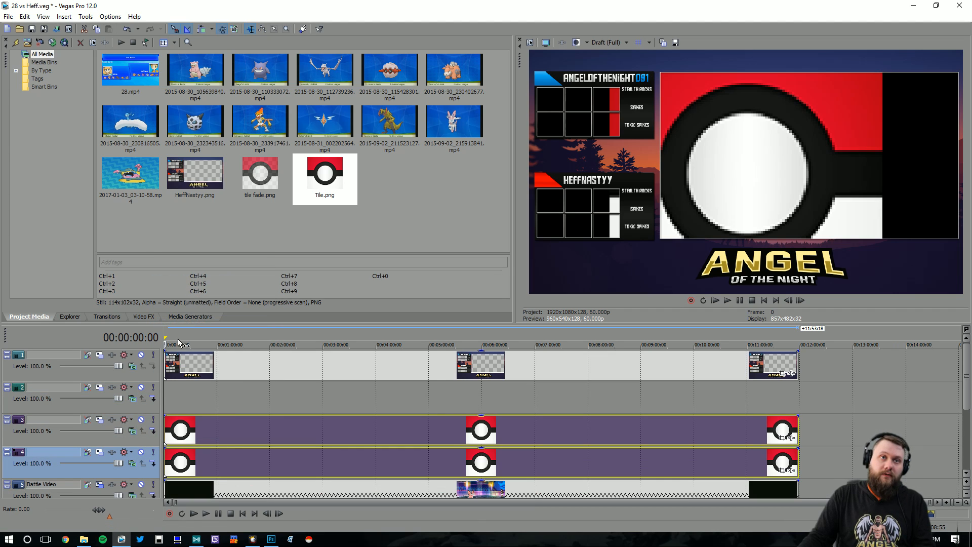
right_click(144, 412)
click(182, 306)
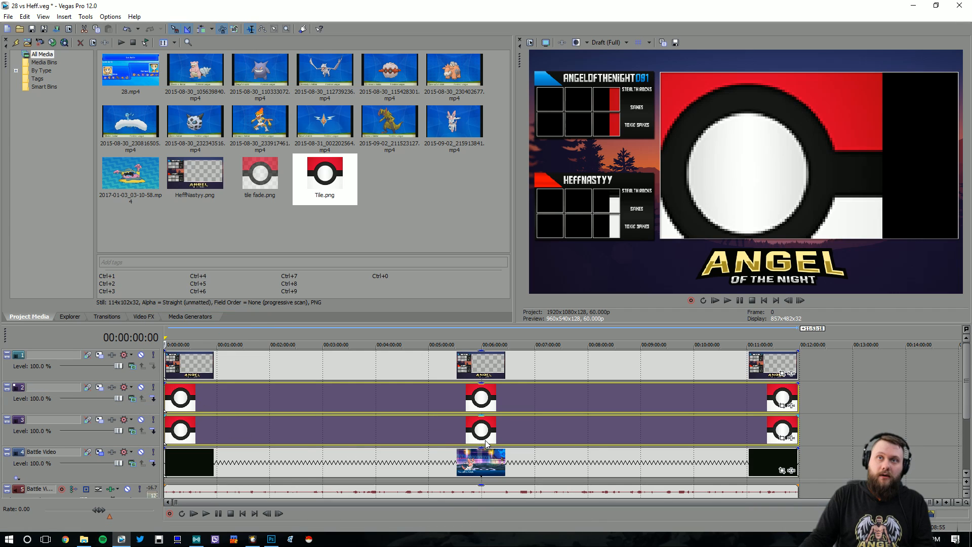
- Apply the Trainer 1 Pokemon 1 track motion preset to the first Tile.png track
click(99, 387)
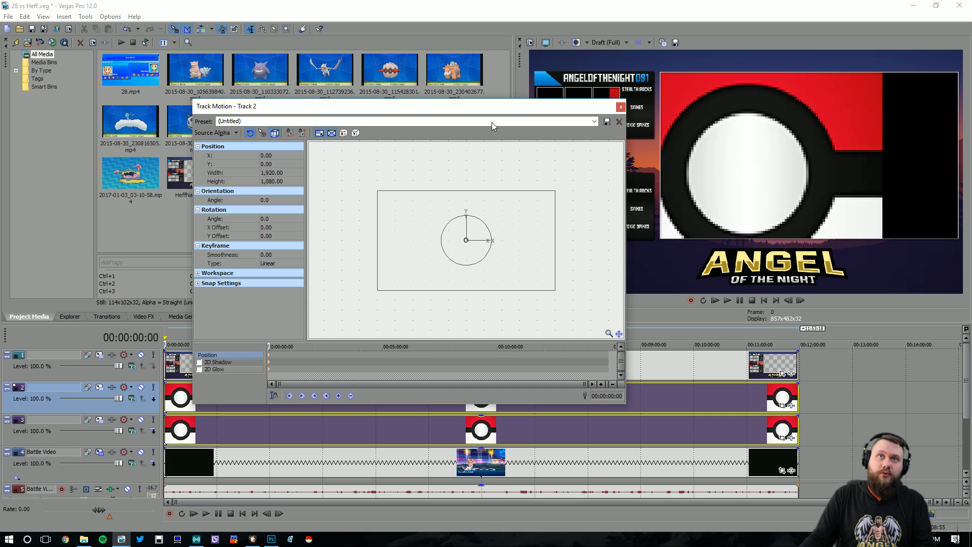
click(565, 123)
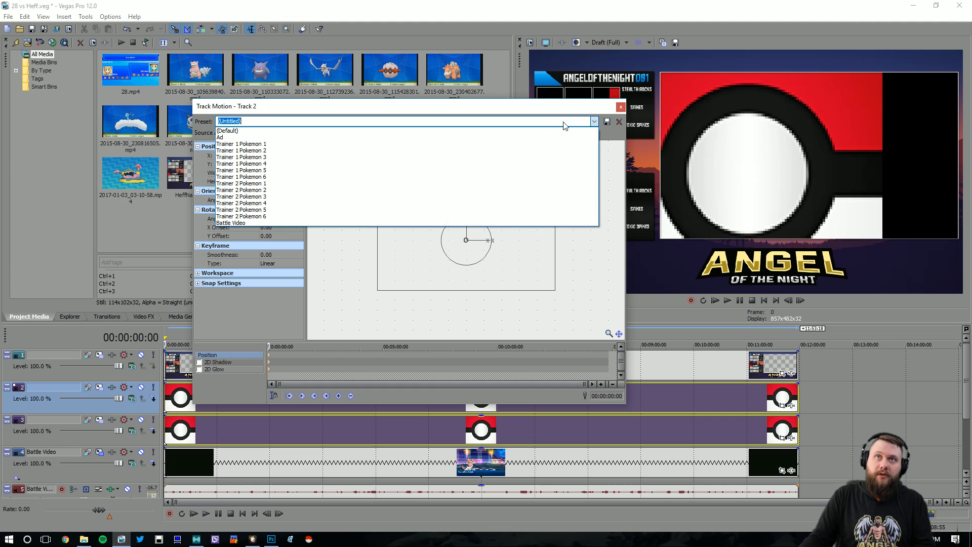
click(306, 145)
click(621, 107)
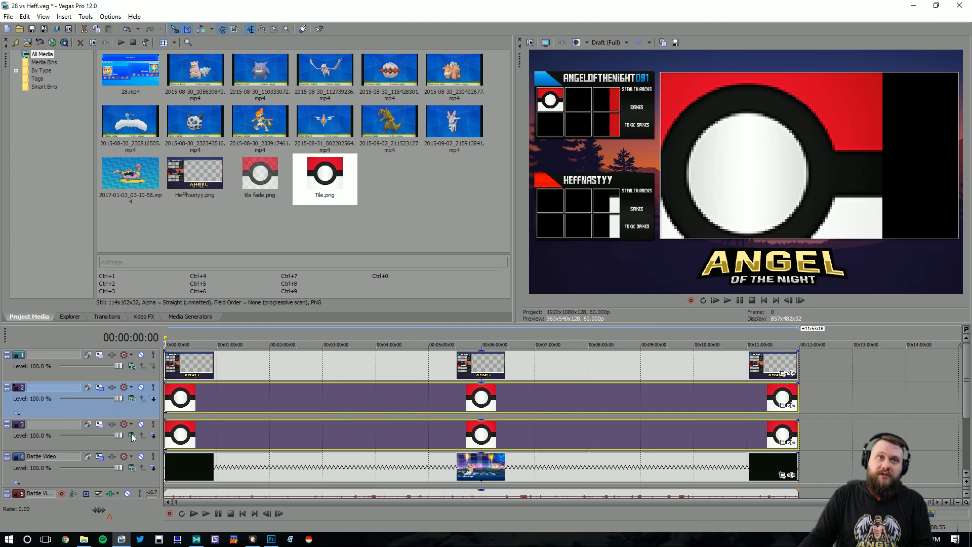
- Apply the Trainer 1 Pokemon 2 track motion preset to the second Tile.png track
click(112, 424)
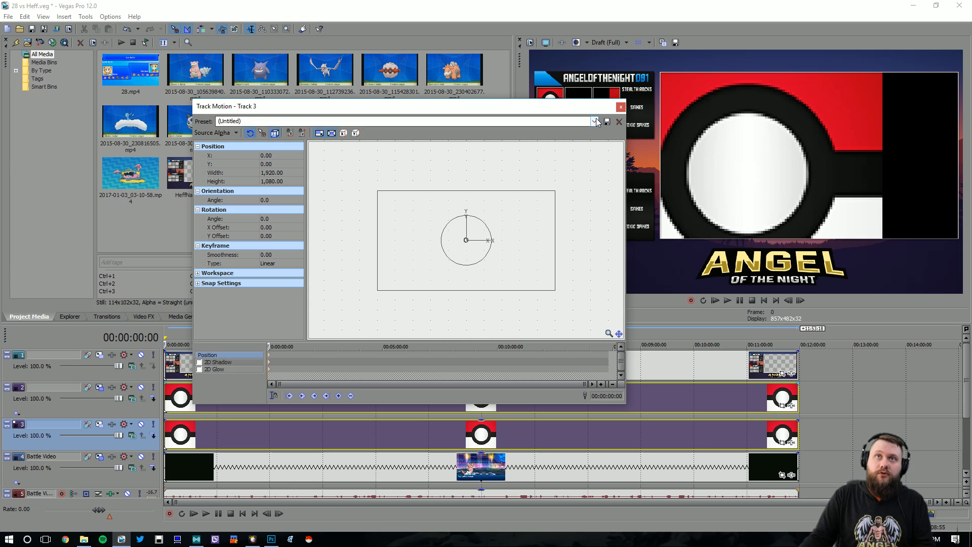
click(358, 123)
click(297, 151)
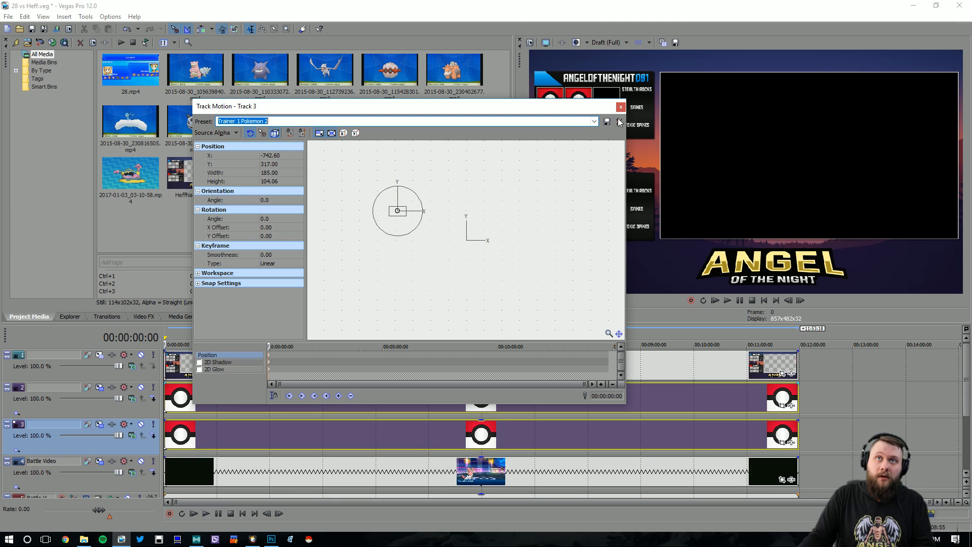
click(621, 108)
- Duplicate the second Tile.png track and apply the Trainer 1 Pokemon 3 track motion preset to the copy on track 4
right_click(126, 454)
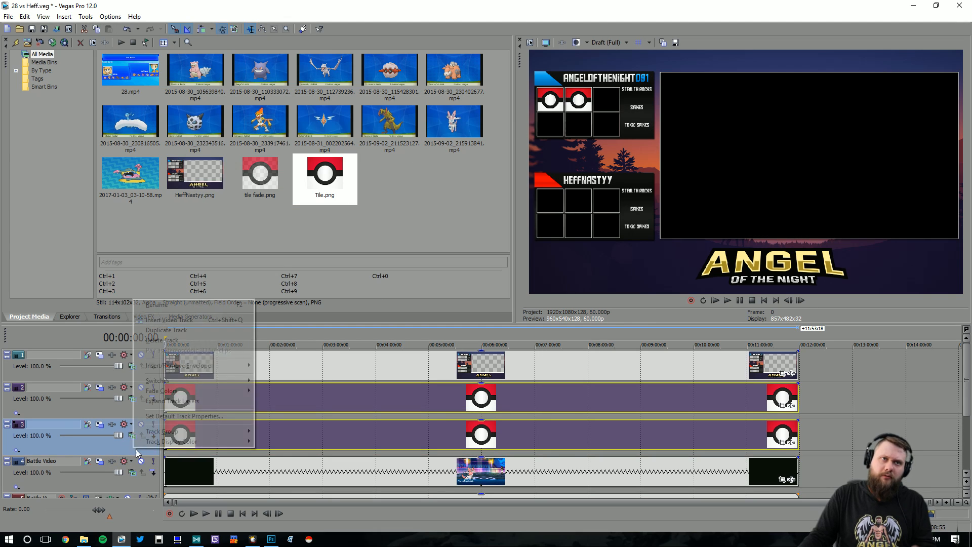
click(174, 331)
click(100, 462)
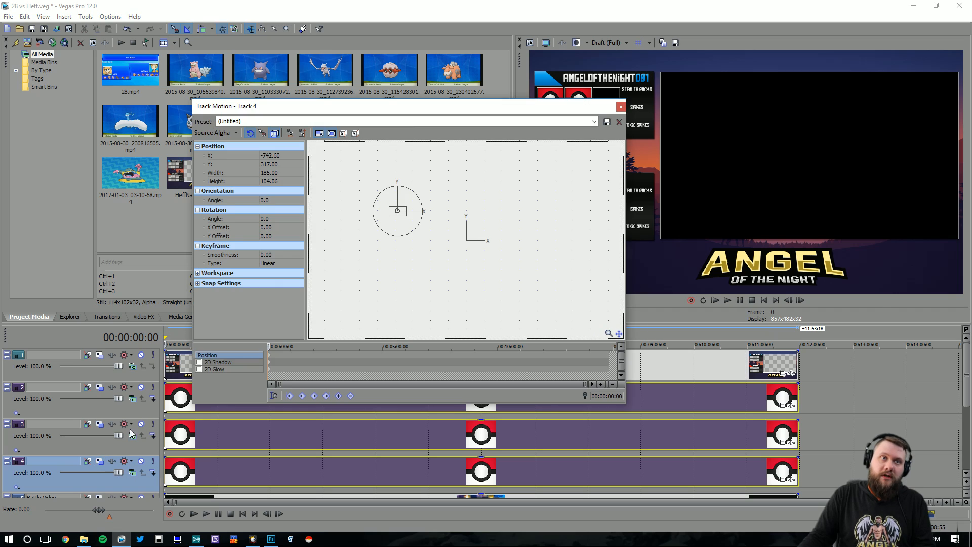
click(594, 123)
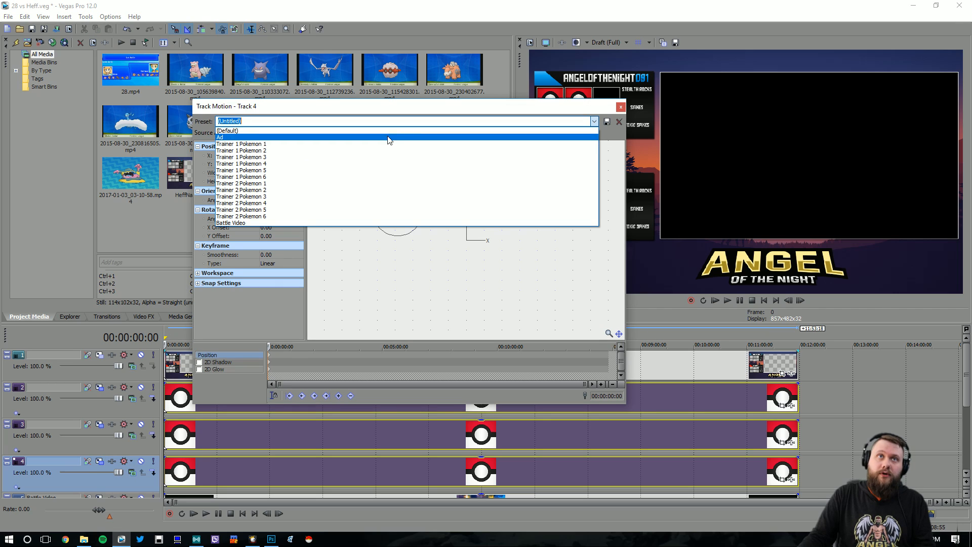
click(336, 158)
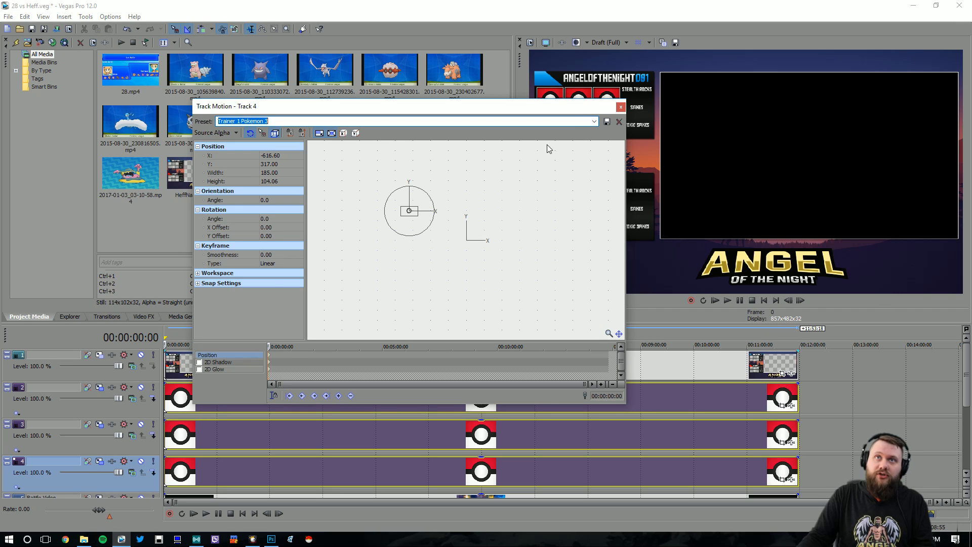
- Duplicate the track 4 tile and apply the Trainer 1 Pokemon 4 track motion preset to the copy on track 5
right_click(139, 481)
click(167, 362)
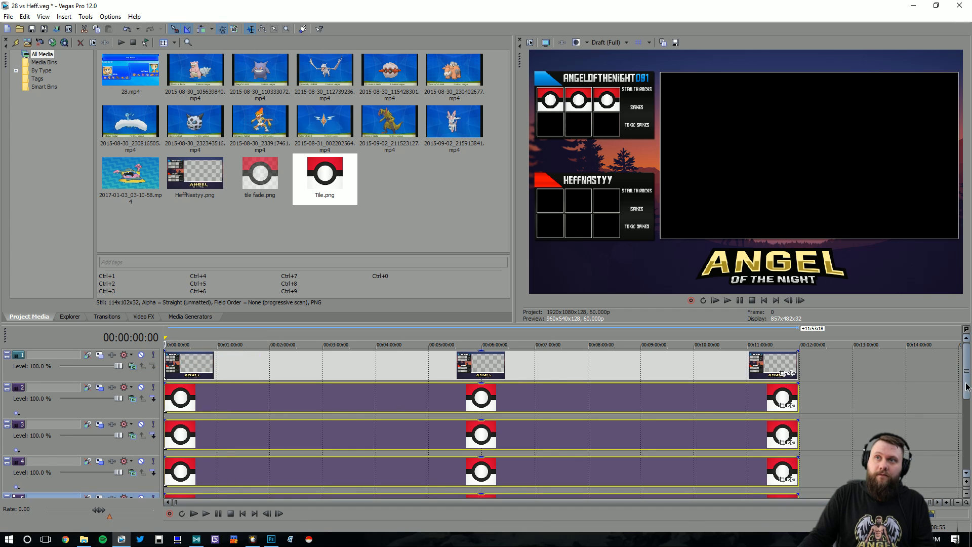
drag(967, 389, 967, 418)
click(109, 429)
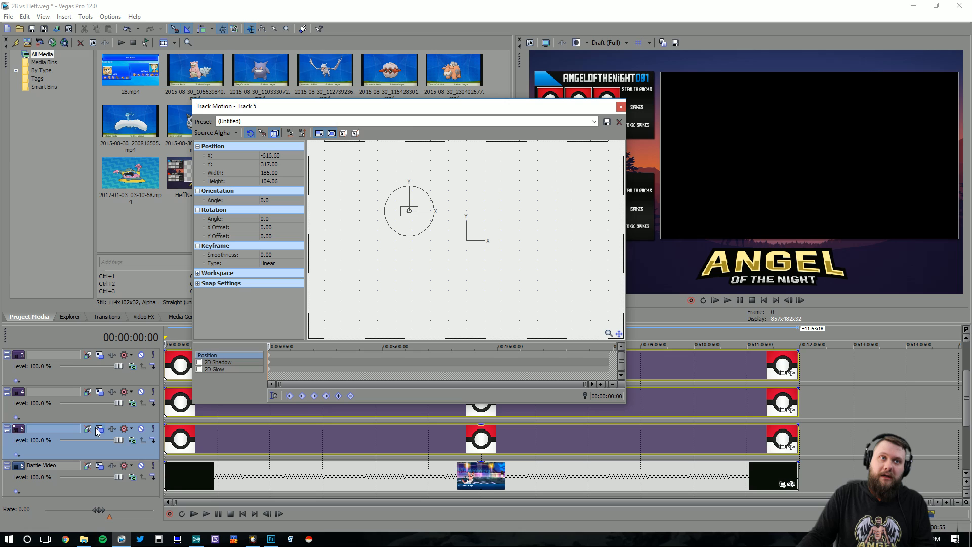
click(593, 121)
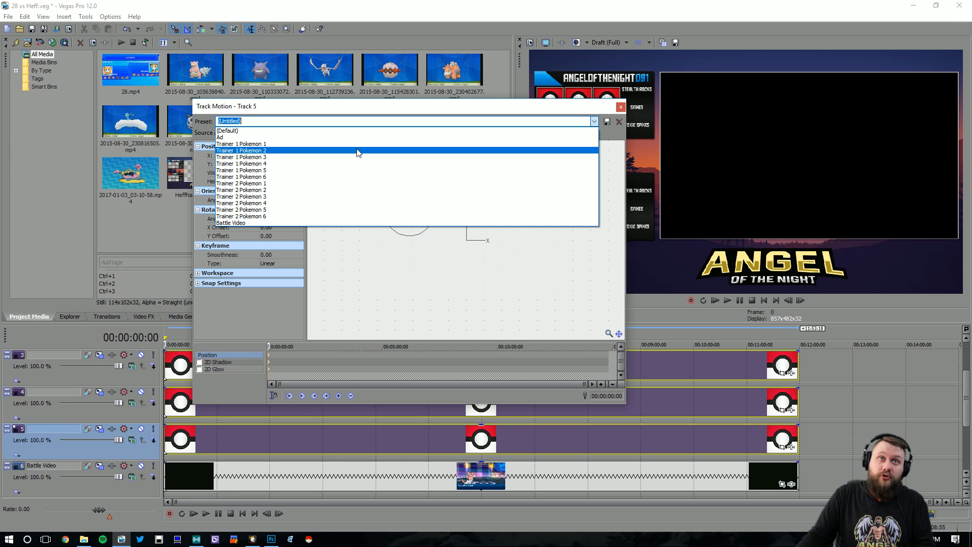
click(348, 158)
click(622, 108)
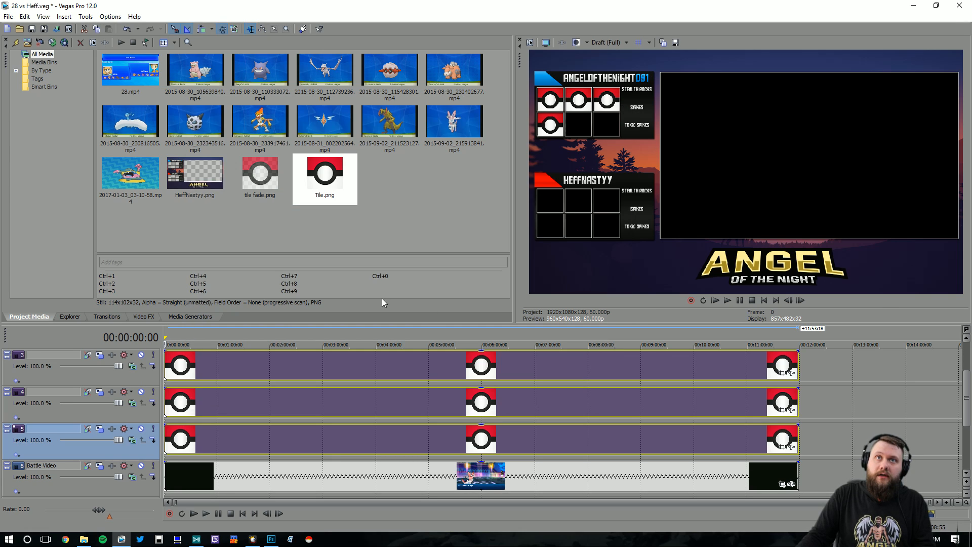
- Reduce the height of all timeline tracks until the tile tracks and both battle tracks fit together
mouse_move(967, 420)
mouse_down()
mouse_move(967, 392)
mouse_move(967, 421)
mouse_up()
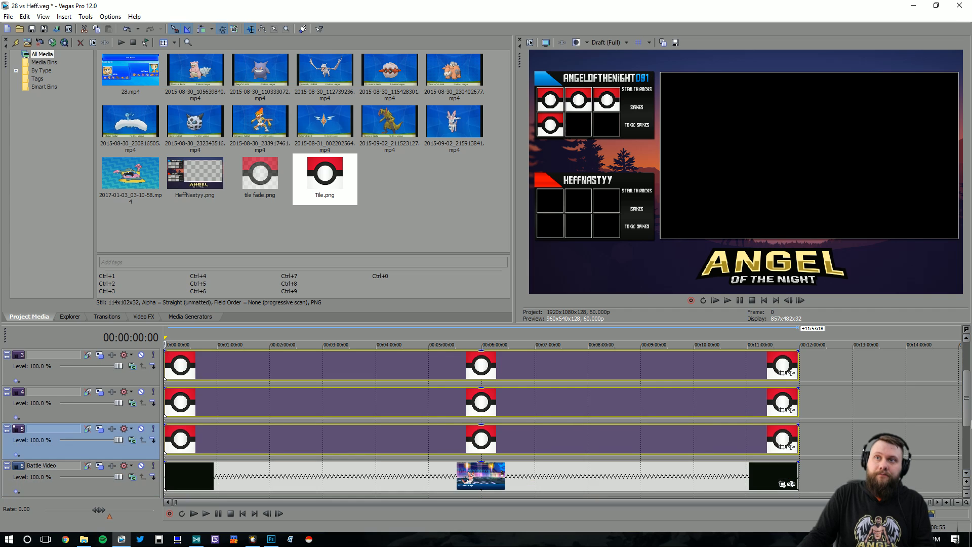
click(966, 498)
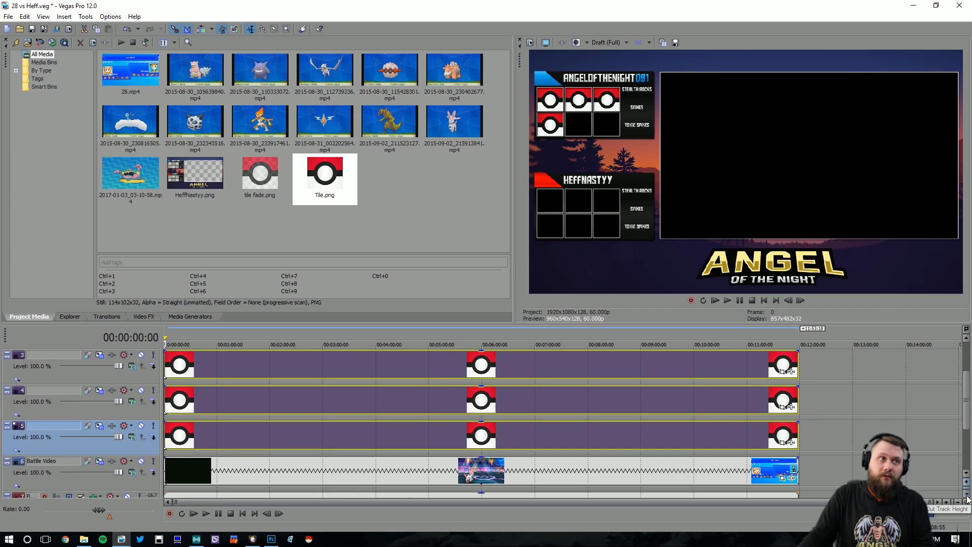
click(967, 498)
click(967, 499)
click(967, 499)
click(967, 499)
click(967, 499)
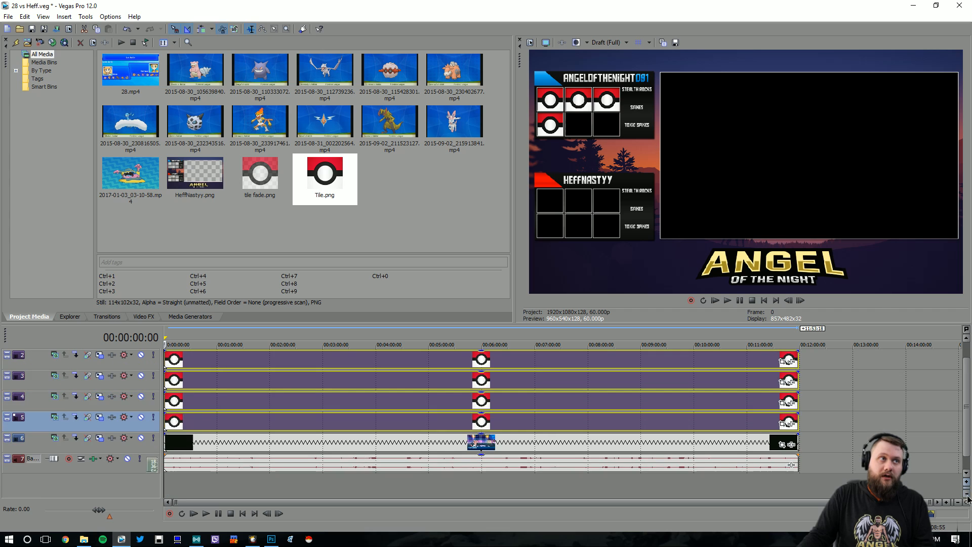
click(966, 499)
scroll(844, 451, up, 4)
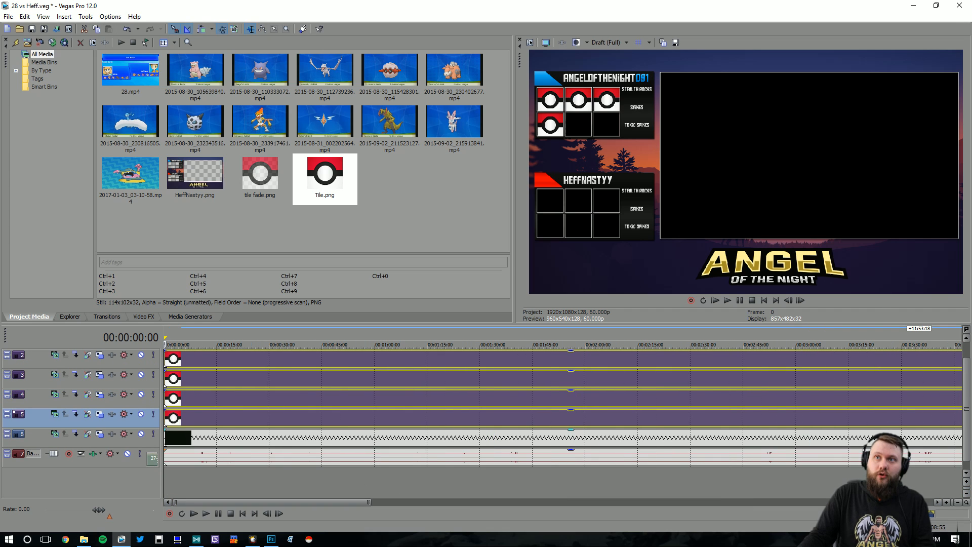
scroll(946, 418, down, 4)
drag(966, 436, 966, 418)
- Duplicate the track 5 tile twice to fill tracks 6 and 7
right_click(152, 443)
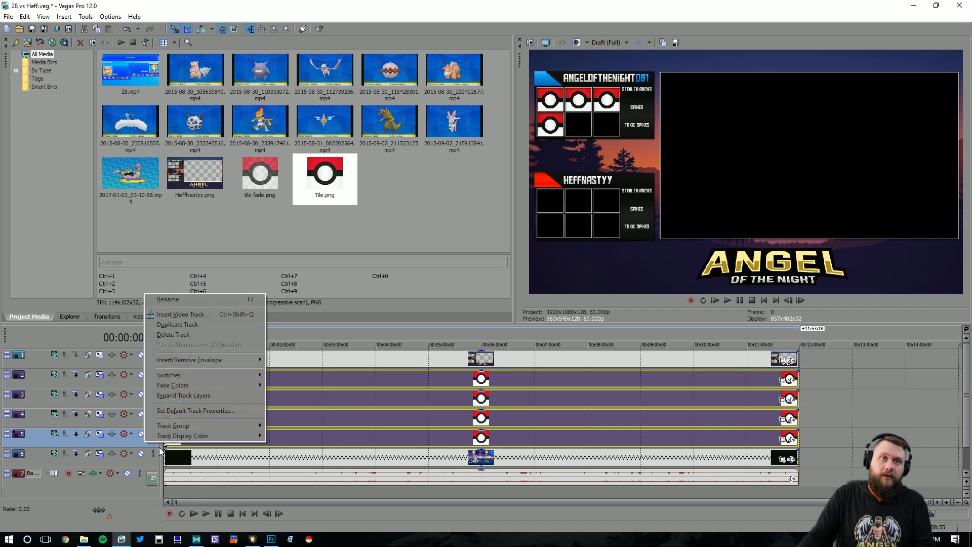
click(182, 330)
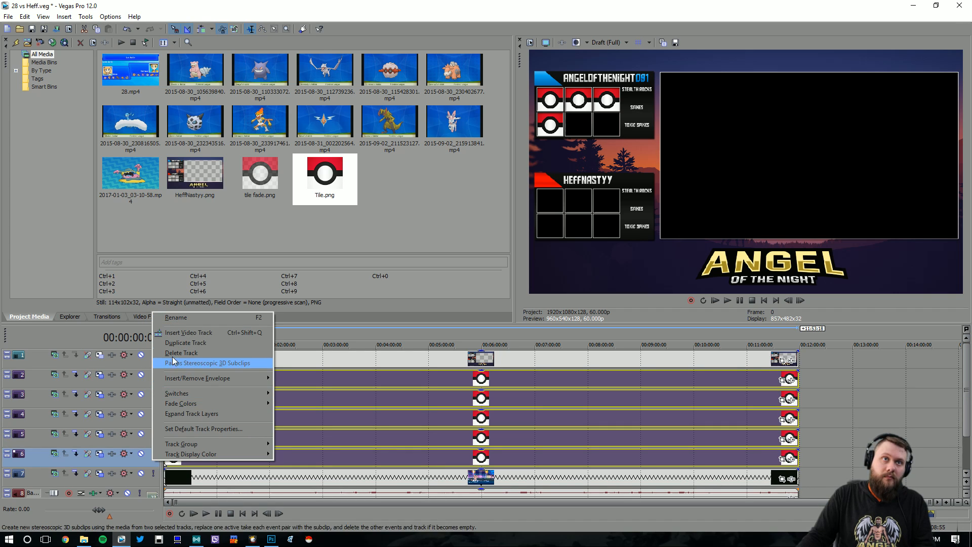
click(202, 342)
- Apply the Trainer 1 Pokemon 5 track motion preset to the tile on track 6
click(100, 455)
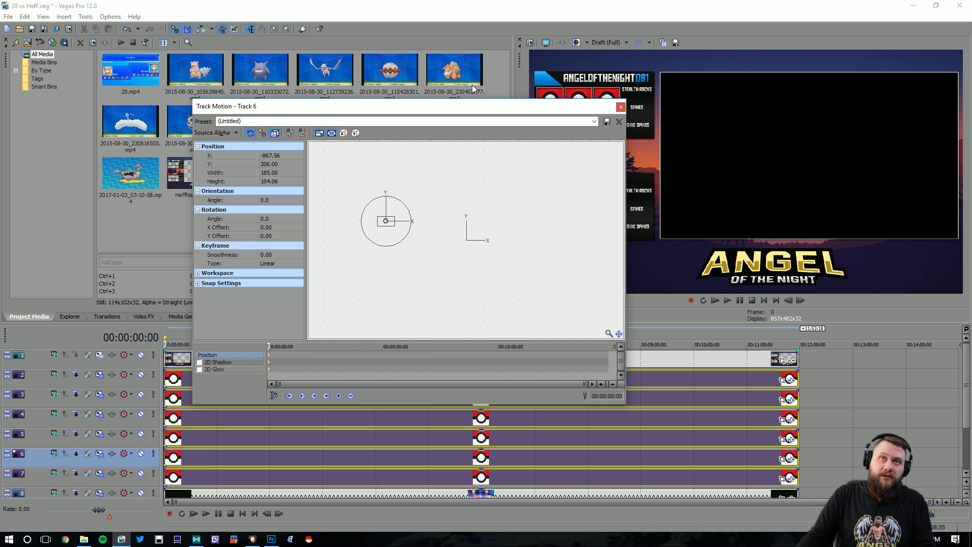
click(592, 121)
click(324, 169)
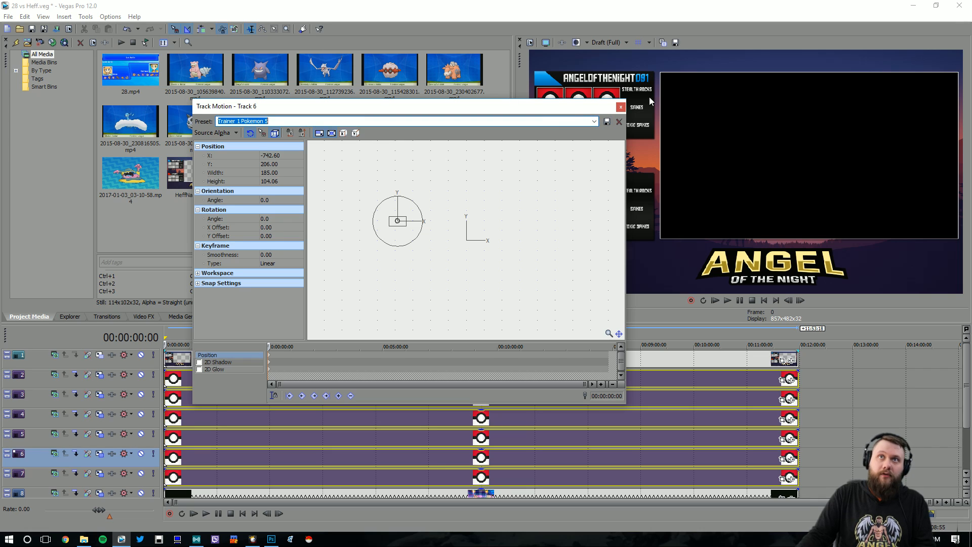
click(620, 107)
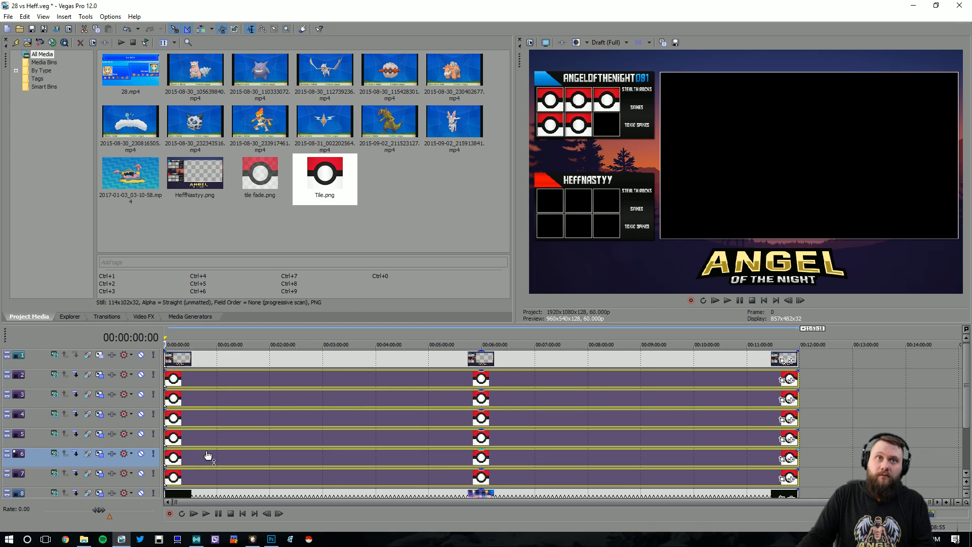
- Apply the Trainer 1 Pokemon 6 track motion preset to the tile on track 7
click(100, 475)
click(594, 121)
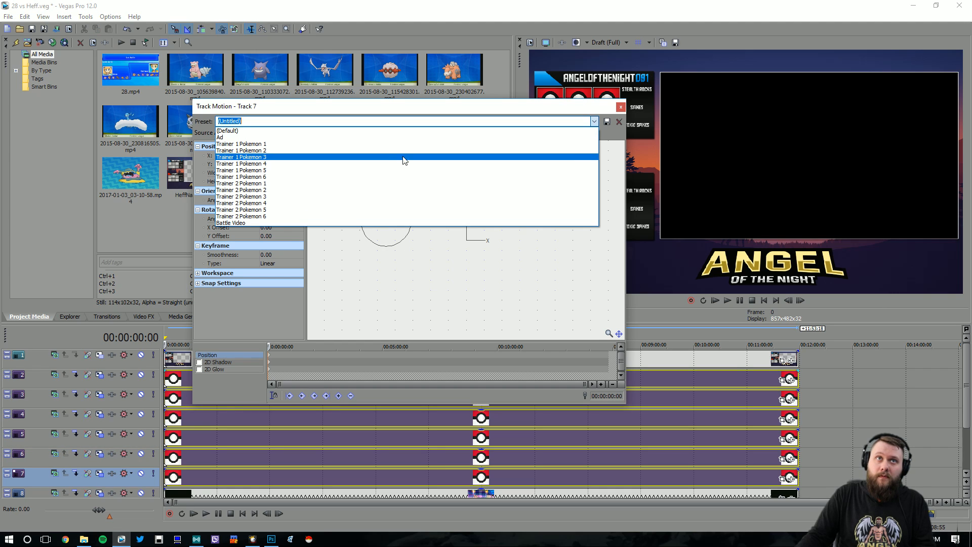
click(359, 174)
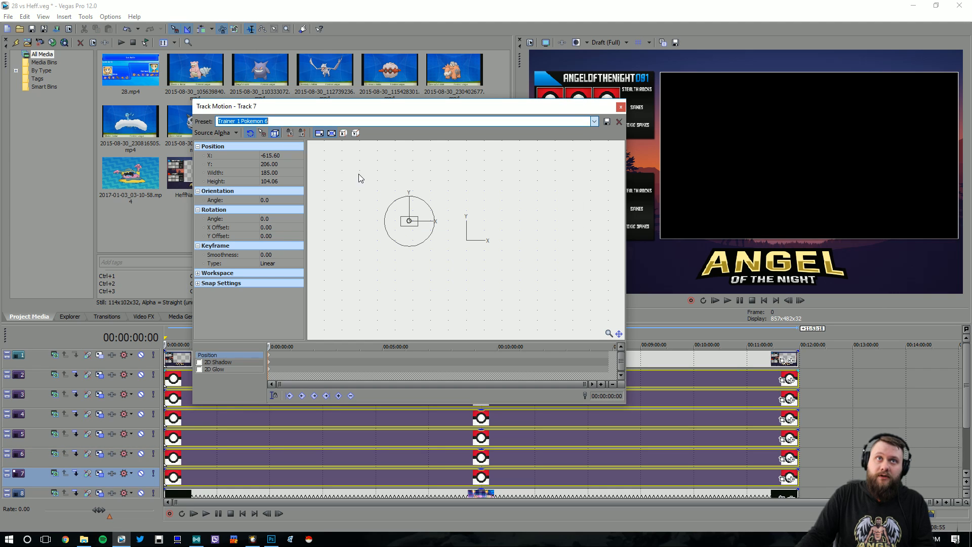
click(620, 107)
- Insert an empty video track below the track 7 tile, and place a duplicate of that tile track beneath the empty one
scroll(930, 462, down, 3)
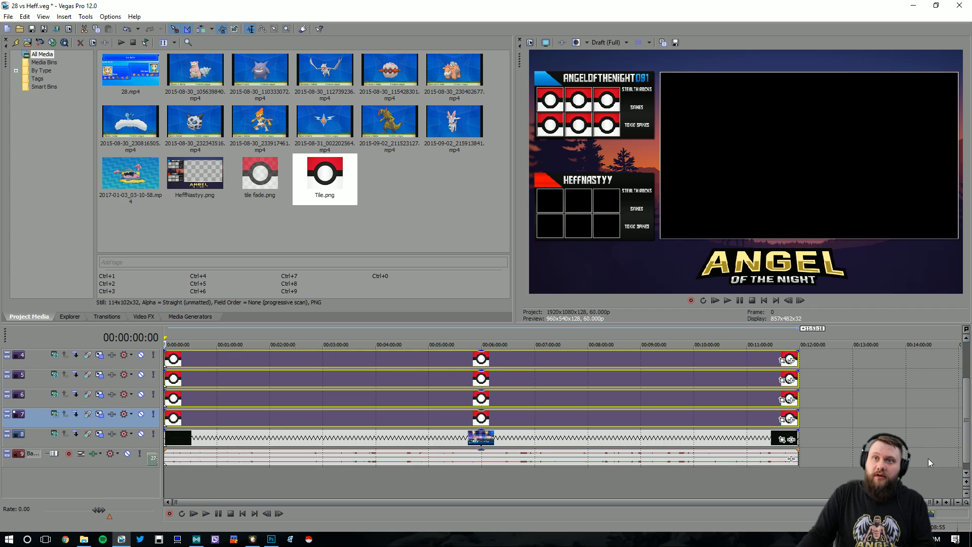
right_click(153, 444)
click(188, 317)
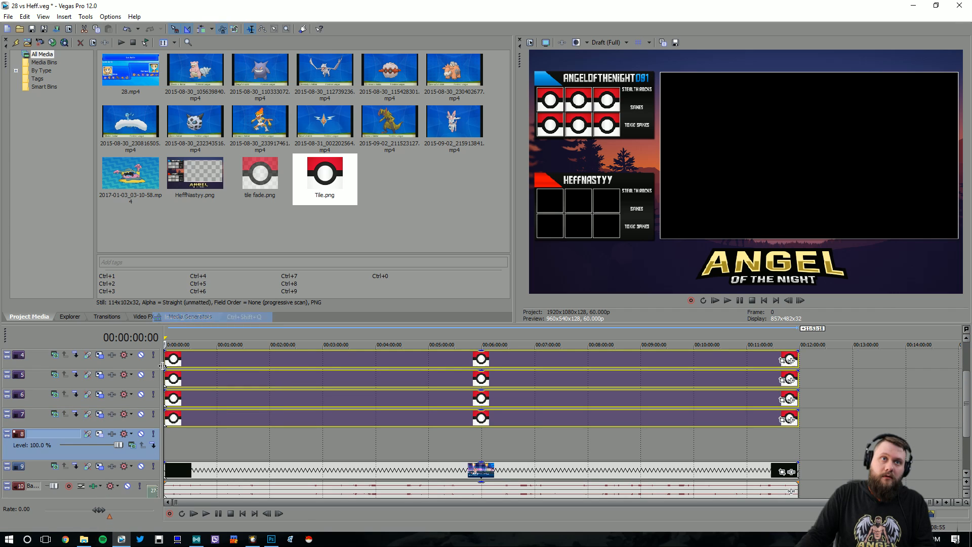
right_click(148, 416)
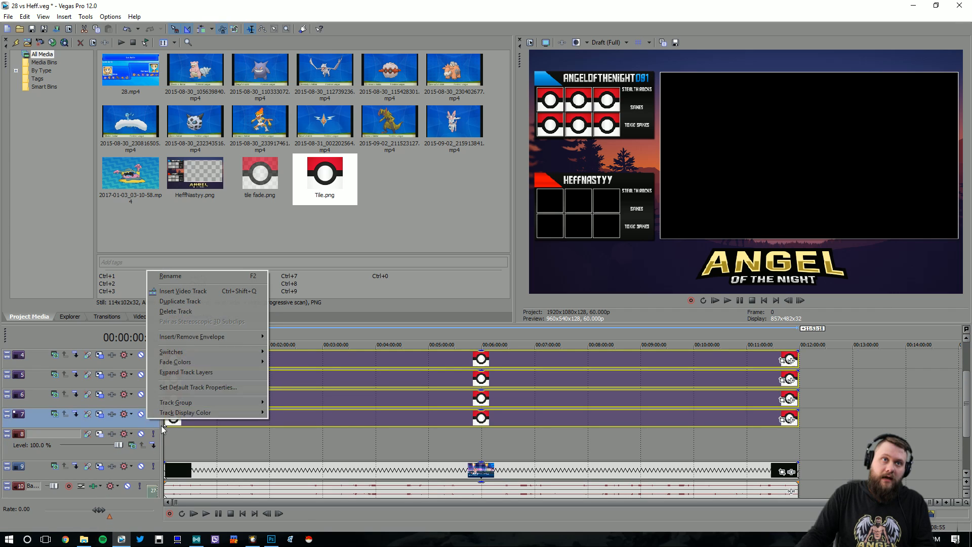
click(179, 302)
drag(153, 447, 151, 478)
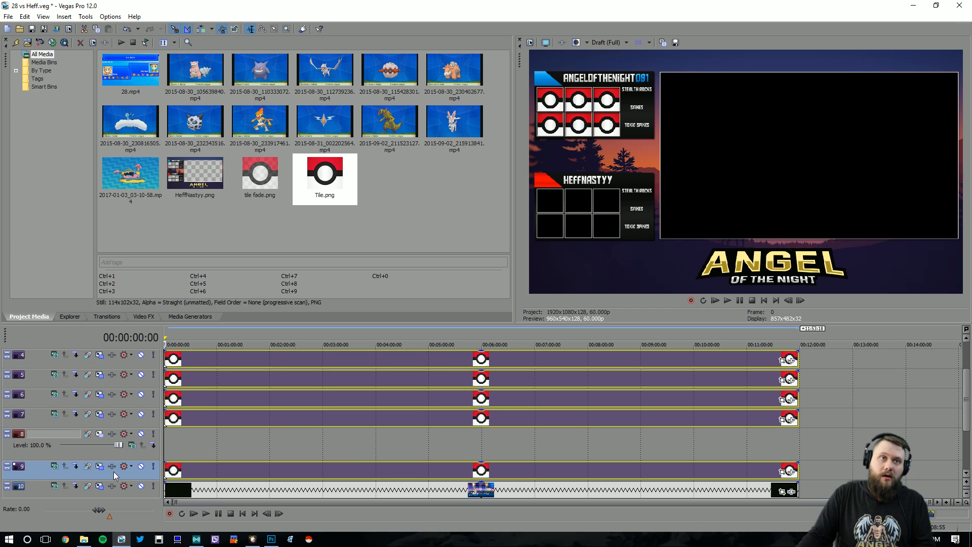
- Apply the Trainer 2 Pokemon 1 track motion preset to the tile on track 9
click(100, 467)
click(594, 121)
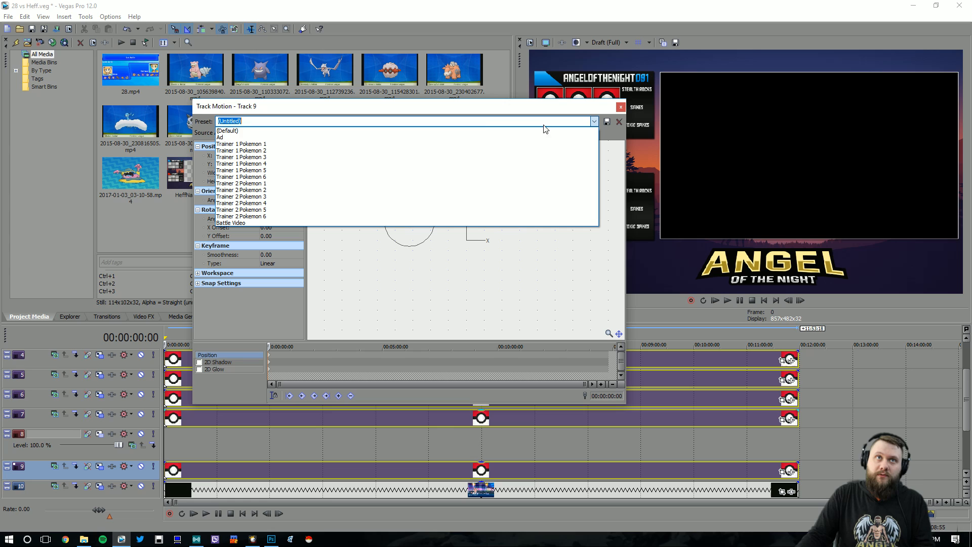
click(329, 183)
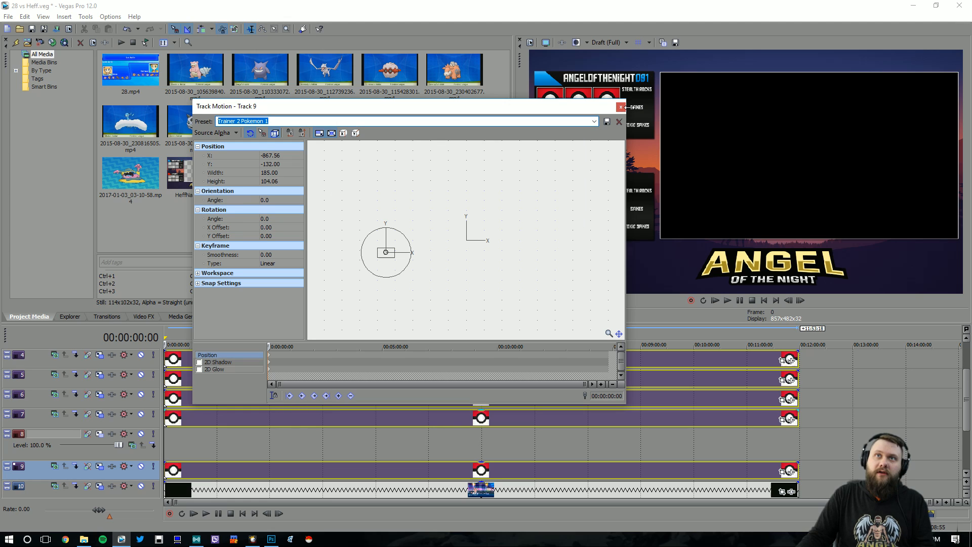
click(620, 107)
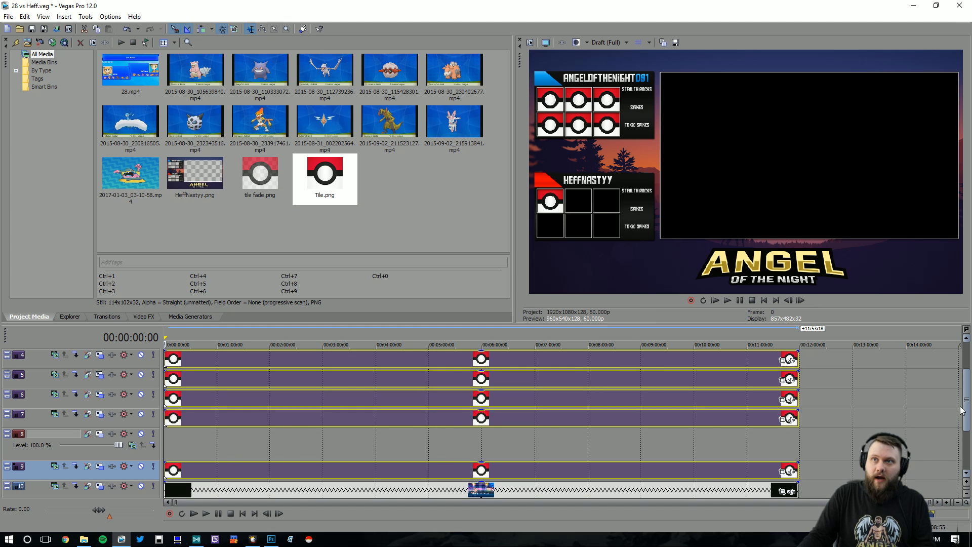
drag(967, 424, 966, 450)
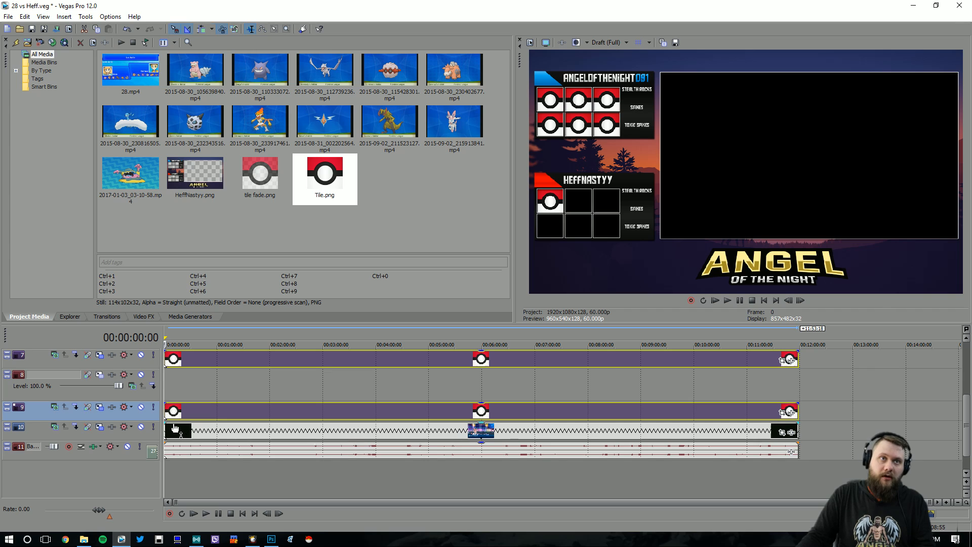
right_click(146, 412)
click(147, 413)
right_click(146, 413)
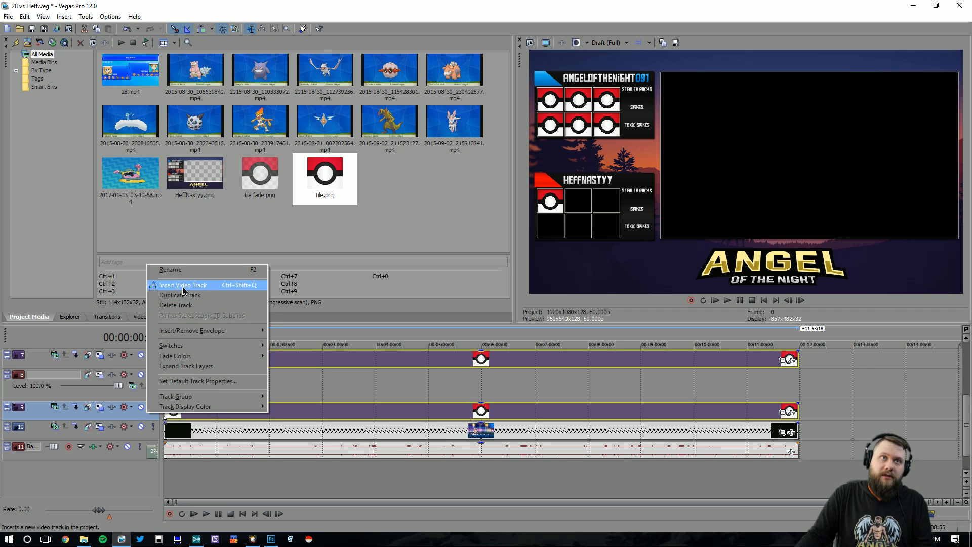
click(182, 285)
right_click(154, 424)
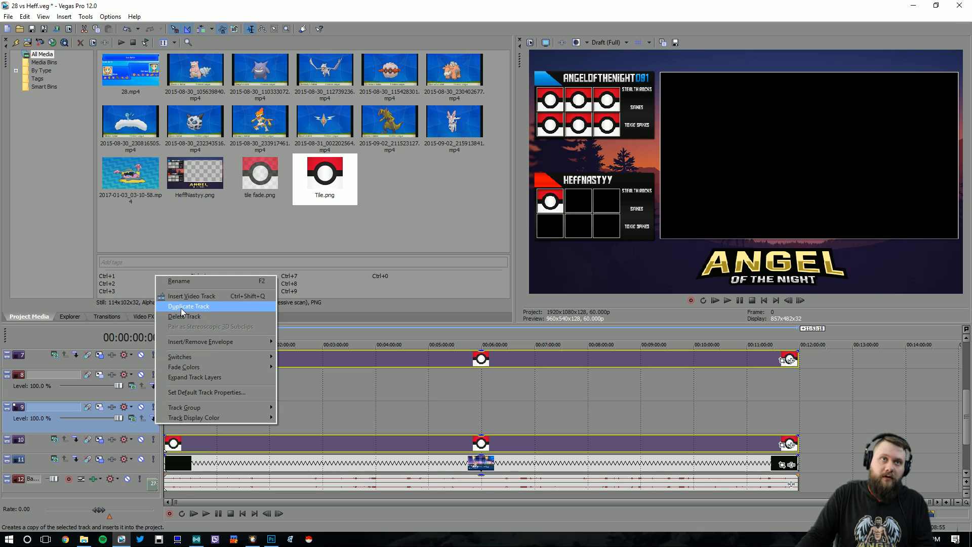
click(181, 317)
- Duplicate the track 9 tile and apply the Trainer 2 Pokemon 2 track motion preset to the copy on track 10
right_click(152, 412)
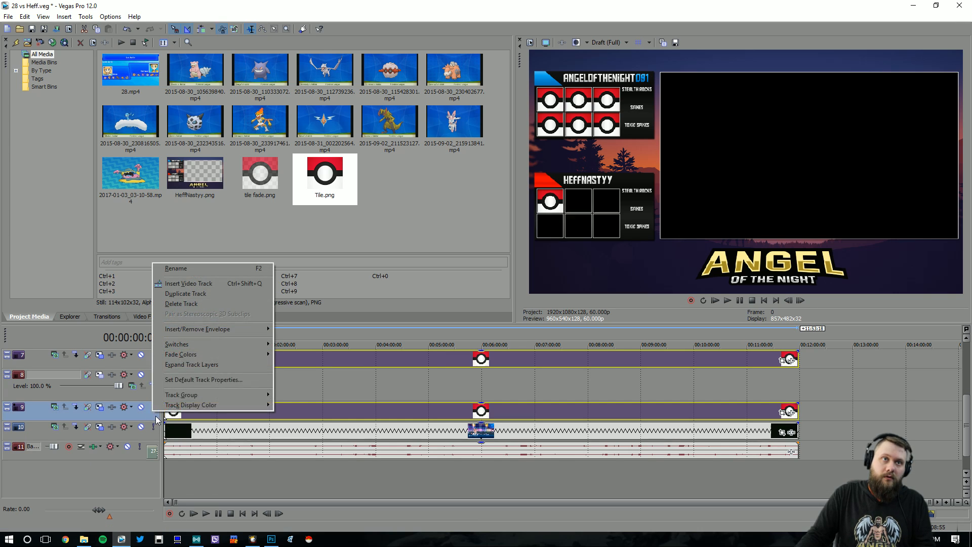
click(191, 296)
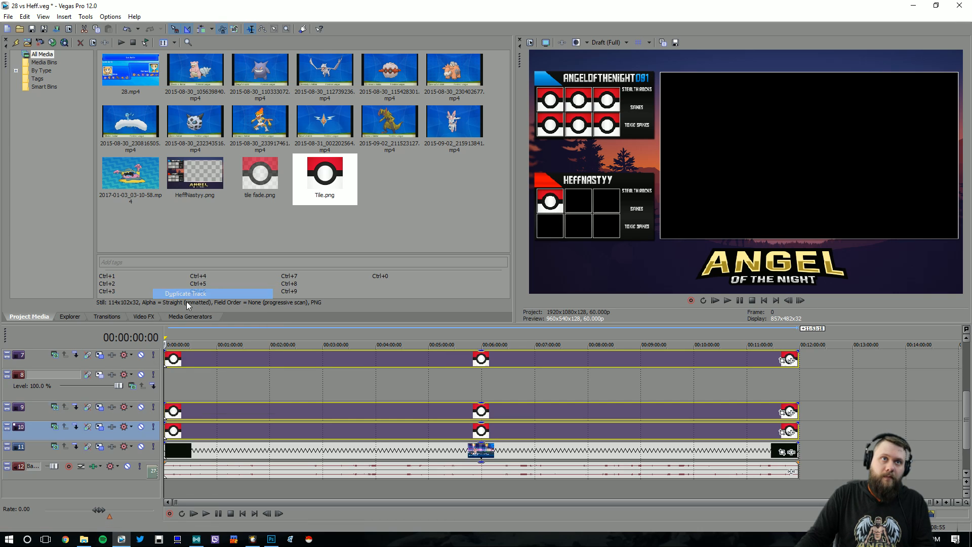
click(100, 427)
click(357, 121)
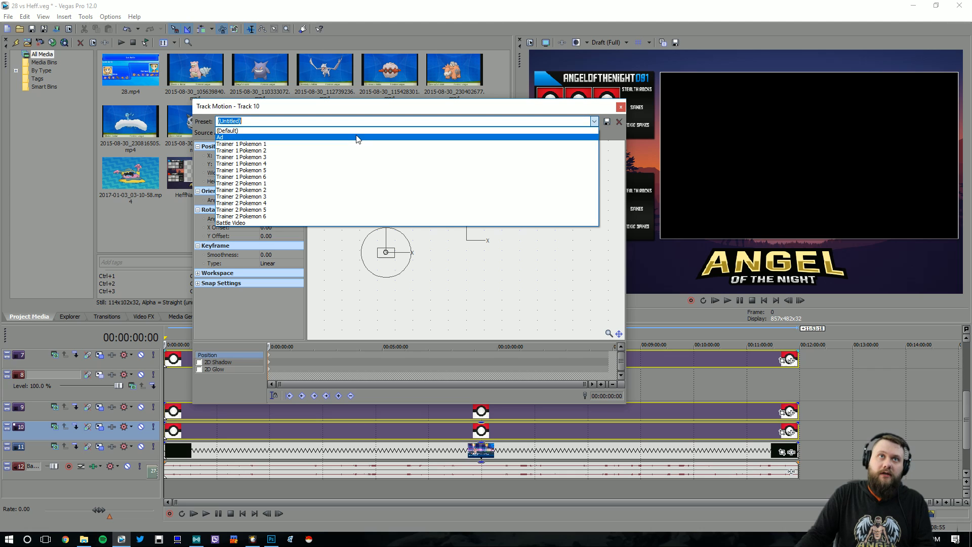
click(342, 190)
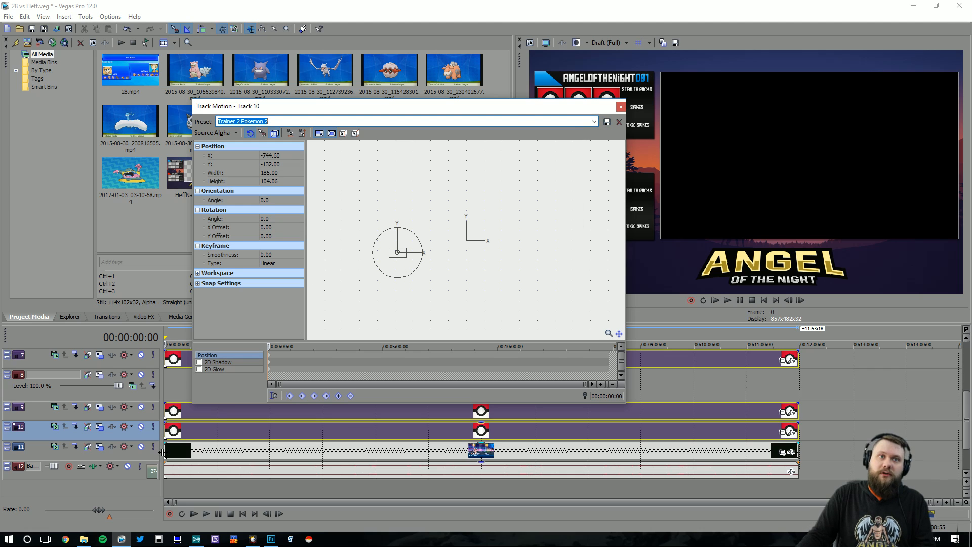
click(620, 108)
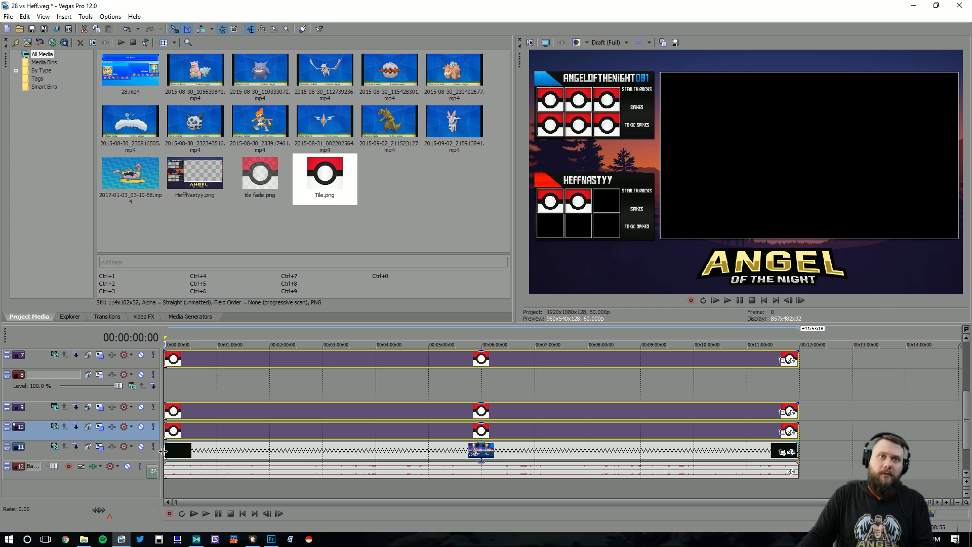
- Duplicate the track 10 tile and apply the Trainer 2 Pokemon 3 track motion preset to the copy on track 11
right_click(149, 434)
click(205, 318)
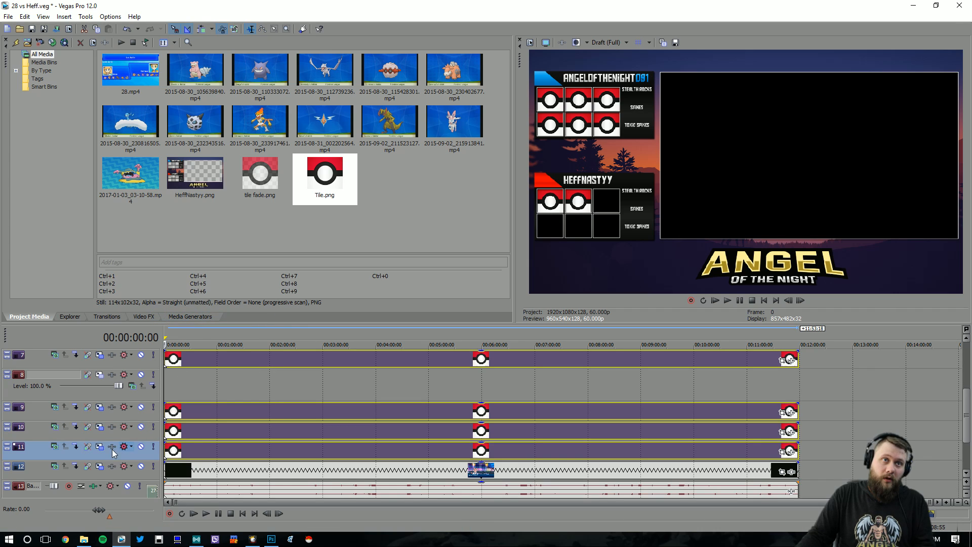
click(99, 447)
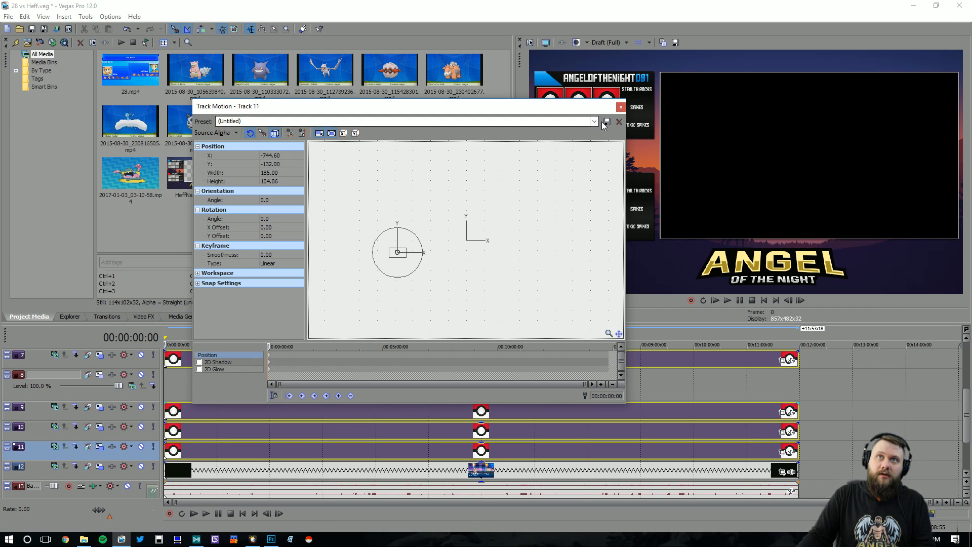
click(395, 121)
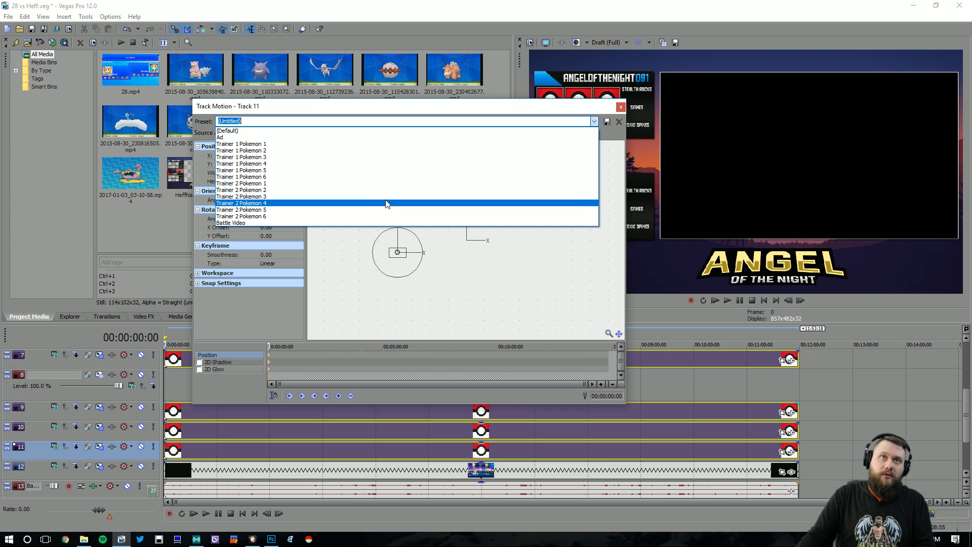
click(388, 197)
click(622, 107)
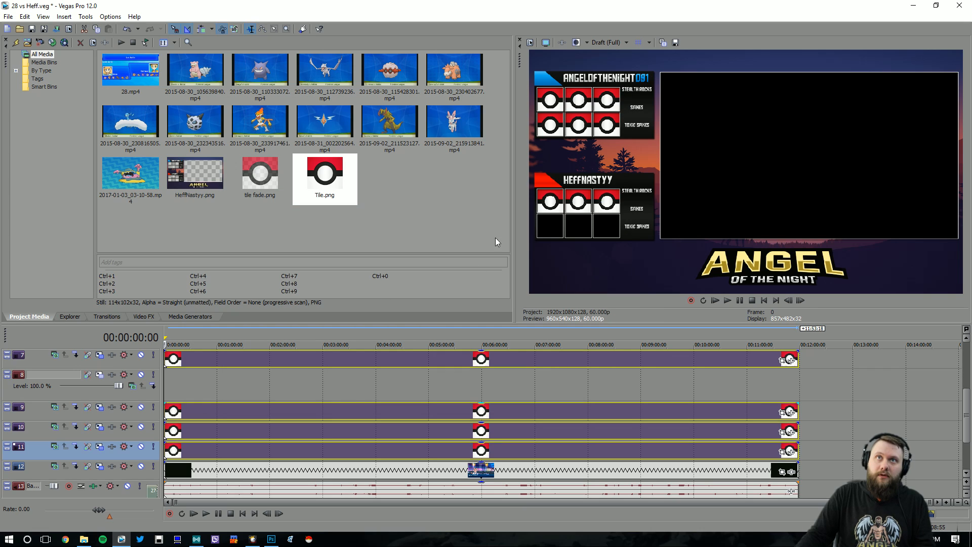
- Duplicate the track 11 tile and apply the Trainer 2 Pokemon 4 track motion preset to the copy on track 12
right_click(146, 453)
click(176, 336)
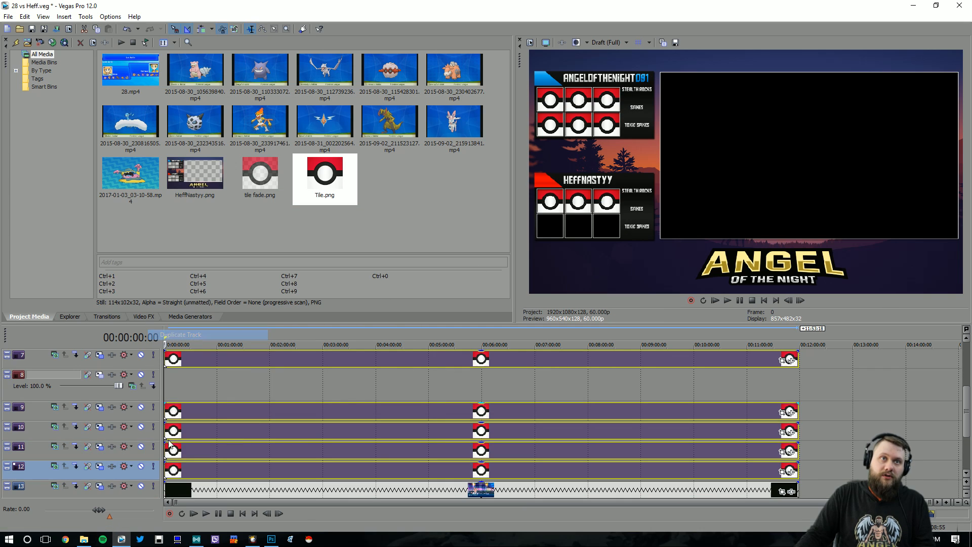
click(100, 468)
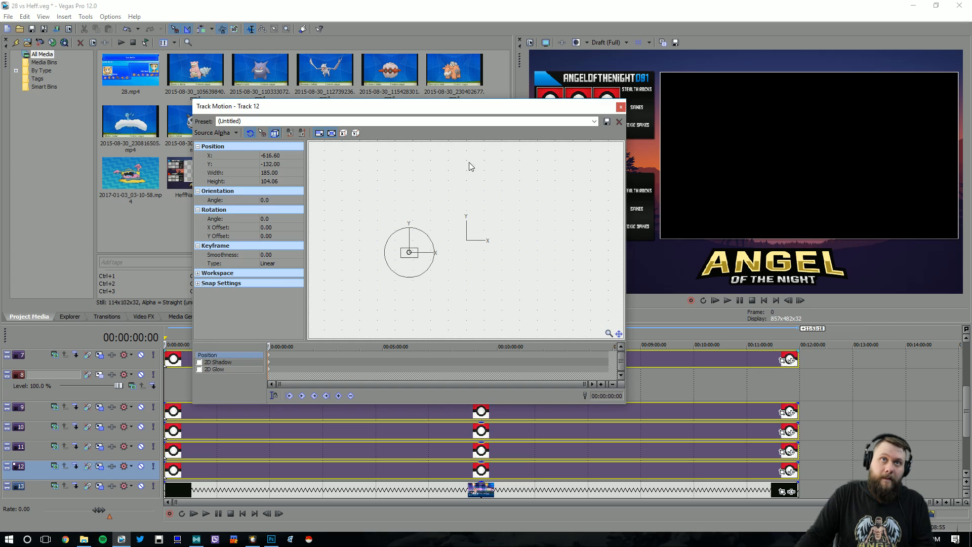
click(593, 122)
click(292, 206)
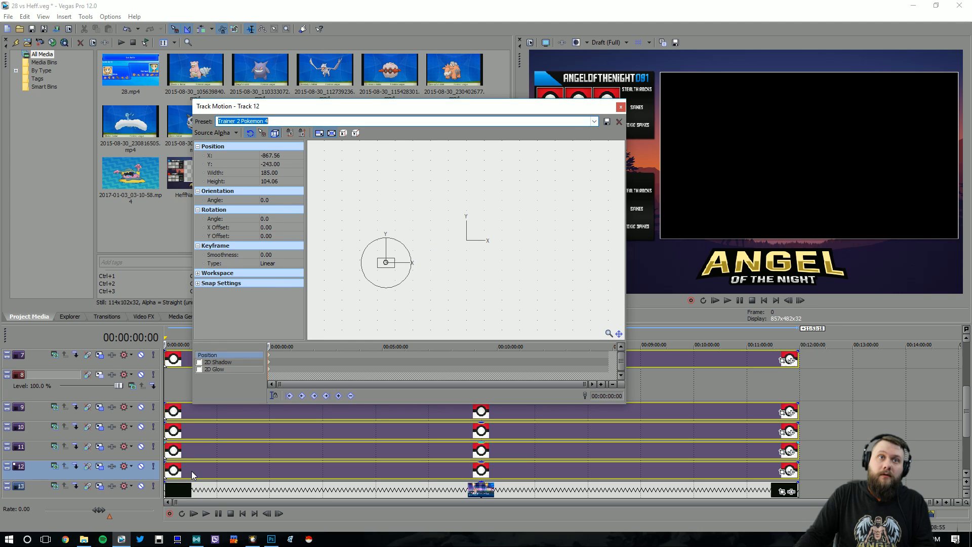
click(621, 107)
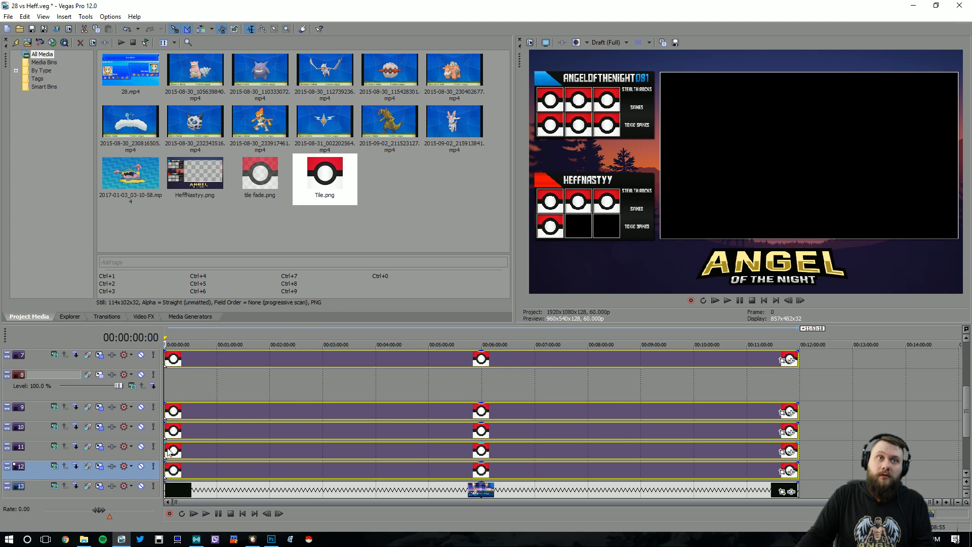
- Duplicate the track 12 tile and apply the Trainer 2 Pokemon 5 track motion preset to the copy on track 13
right_click(137, 479)
click(162, 381)
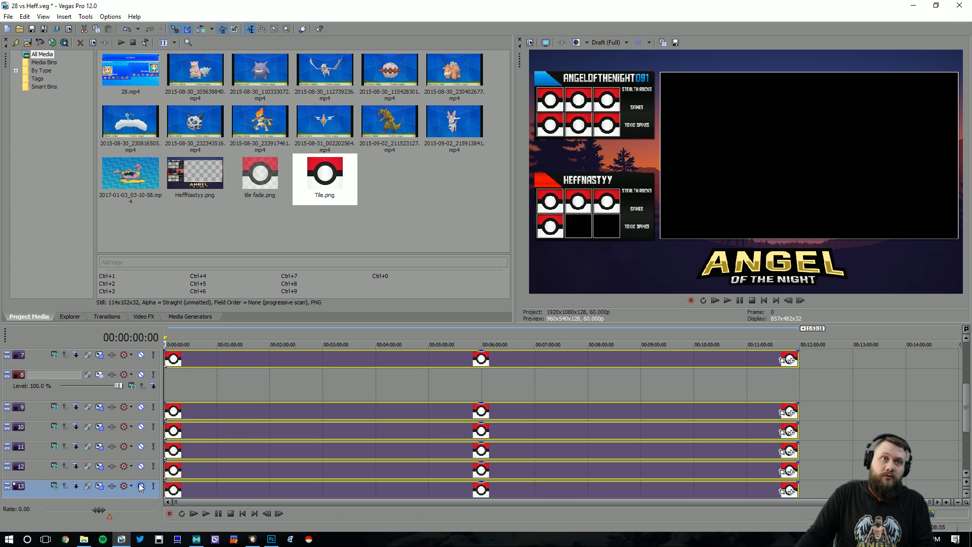
click(99, 486)
click(594, 121)
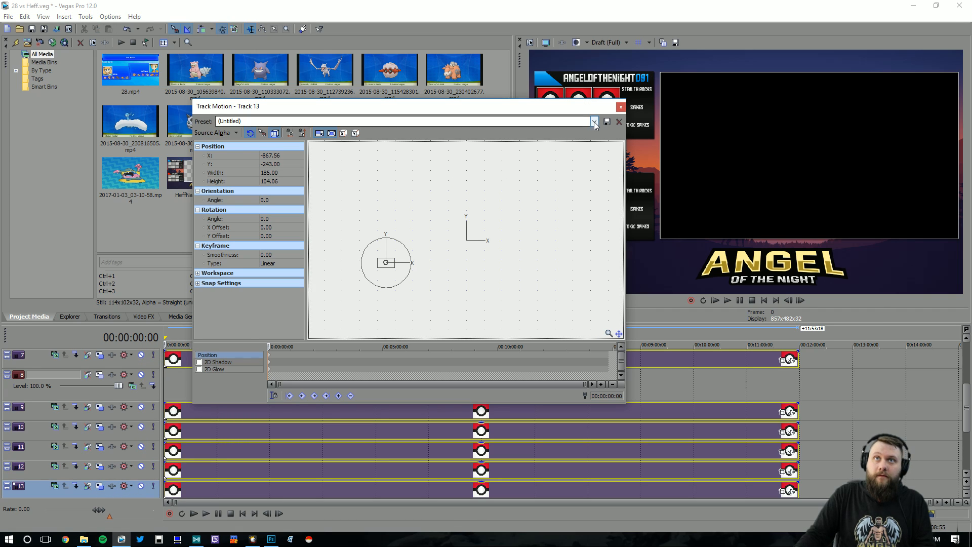
click(279, 203)
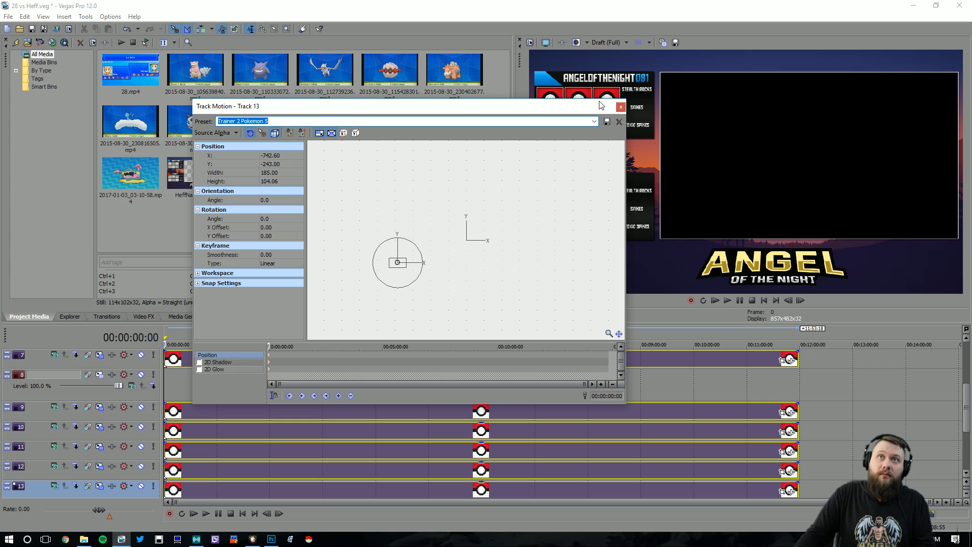
click(621, 106)
- Duplicate the track 13 tile and apply the Trainer 2 Pokemon 6 track motion preset to the copy on track 14
drag(967, 422, 967, 446)
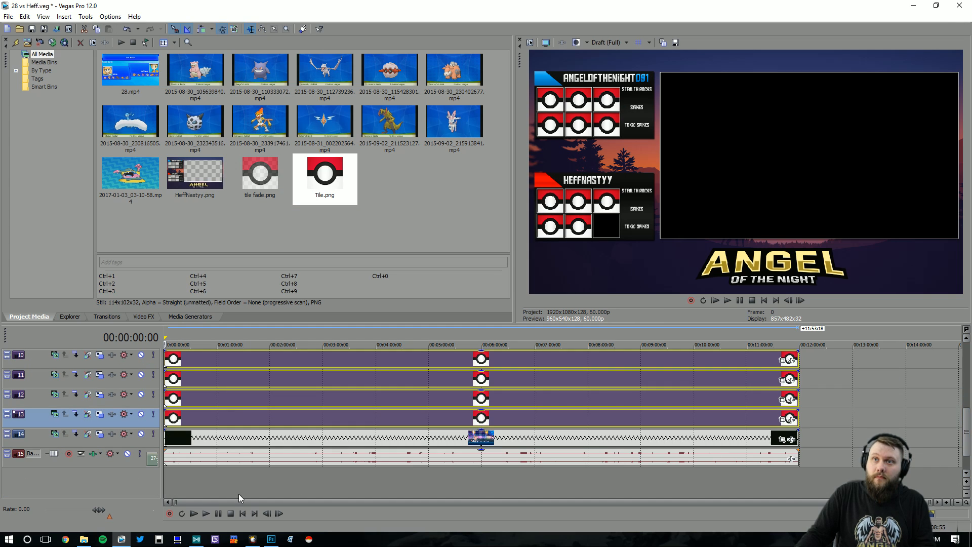
right_click(154, 418)
click(196, 300)
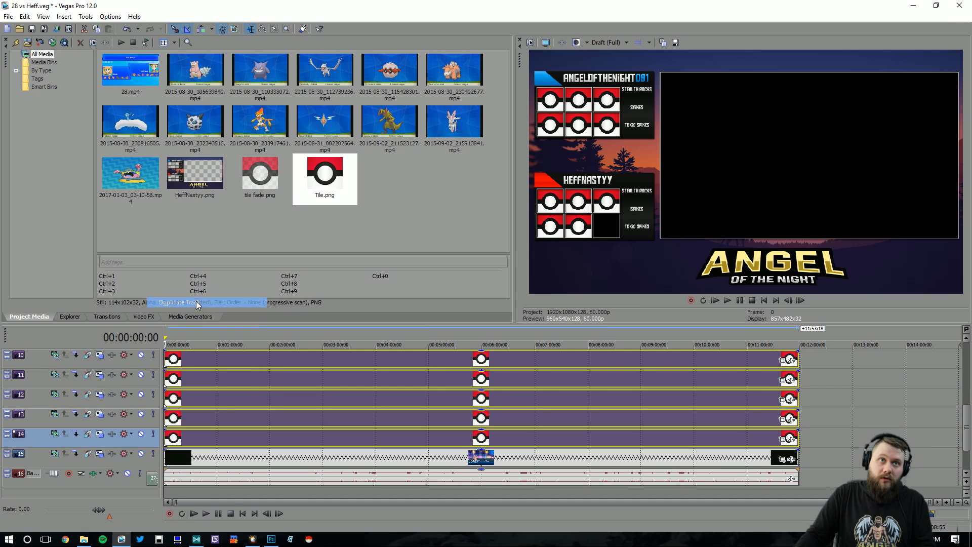
click(100, 435)
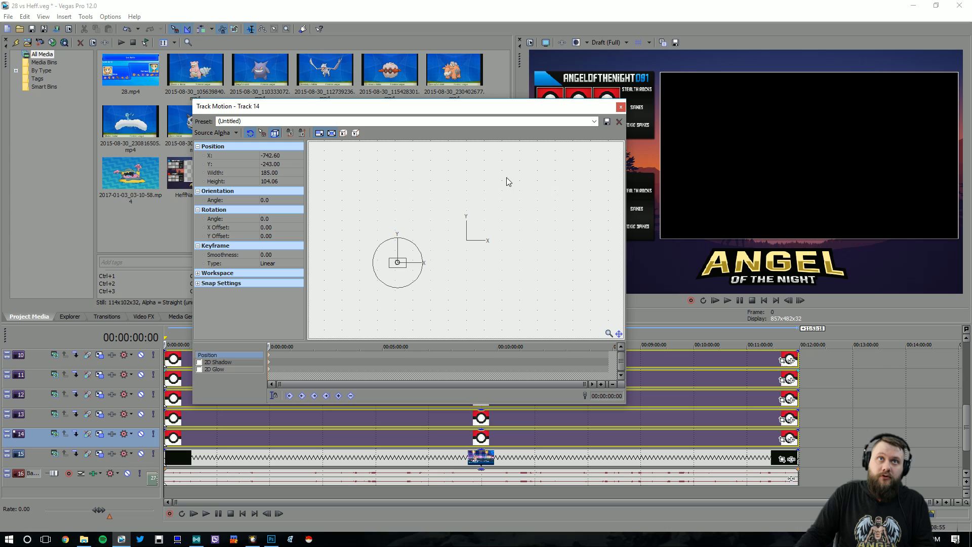
click(593, 121)
click(445, 218)
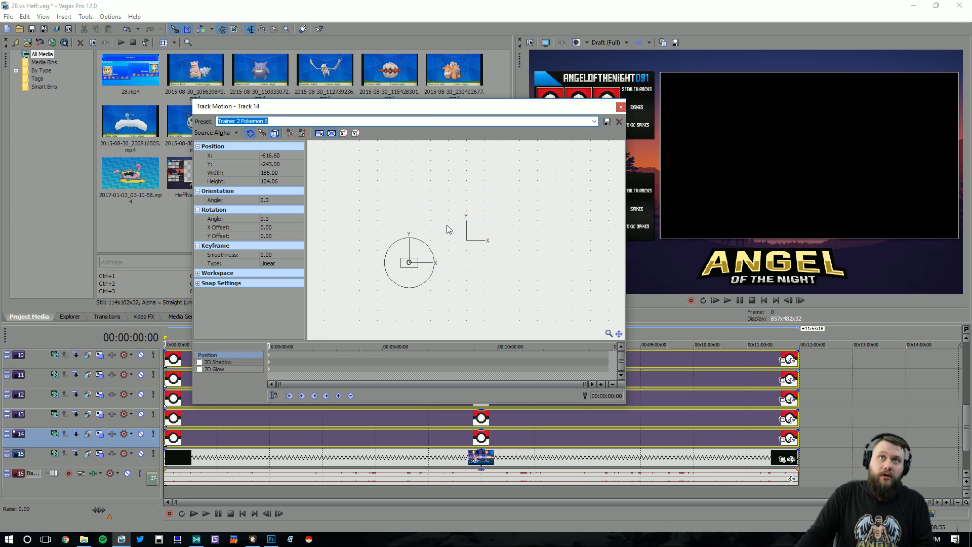
click(621, 107)
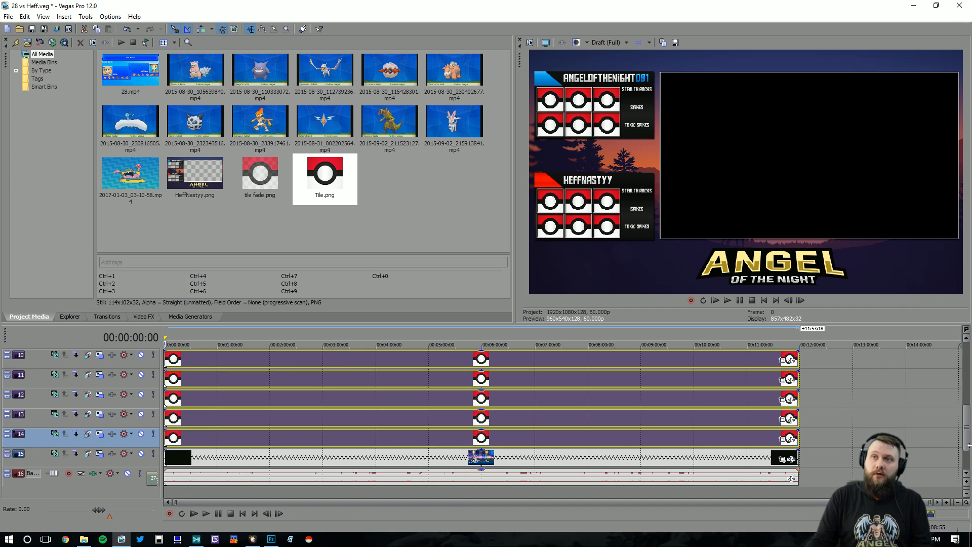
drag(968, 442, 967, 375)
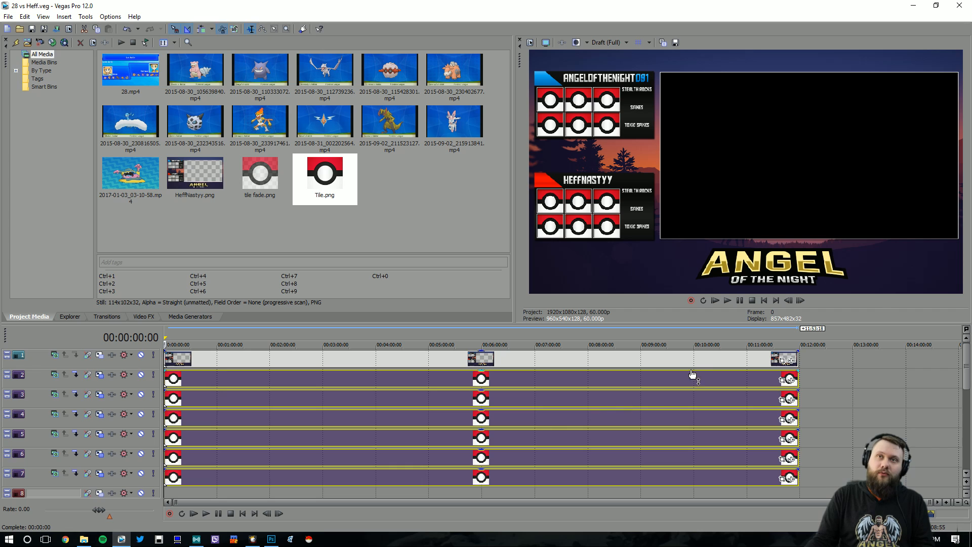
scroll(691, 365, up, 1)
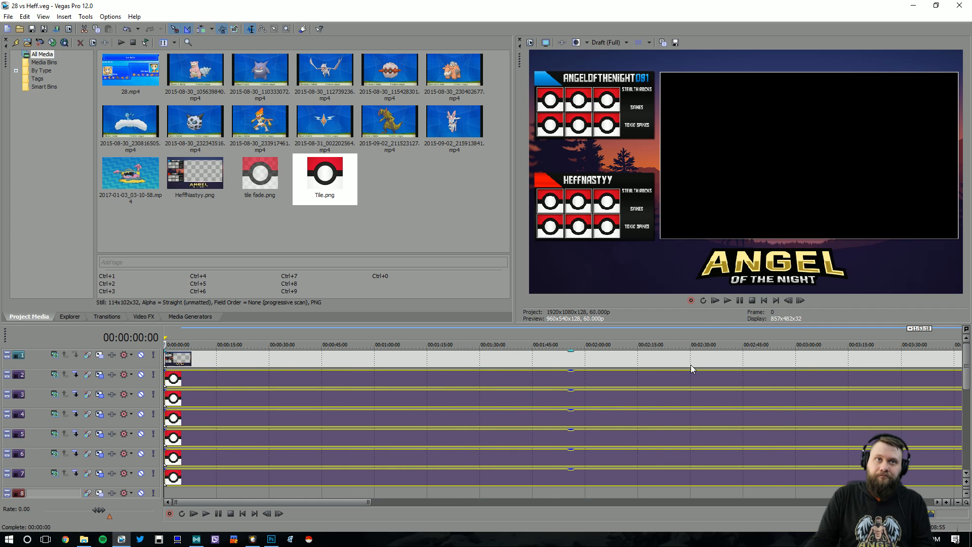
scroll(657, 380, up, 2)
scroll(531, 436, down, 1)
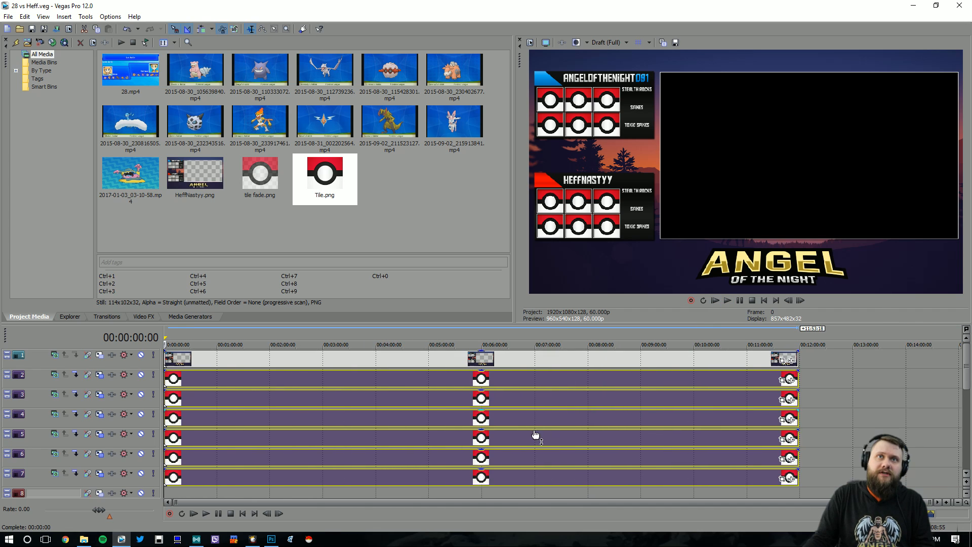
scroll(533, 438, up, 1)
scroll(536, 433, down, 1)
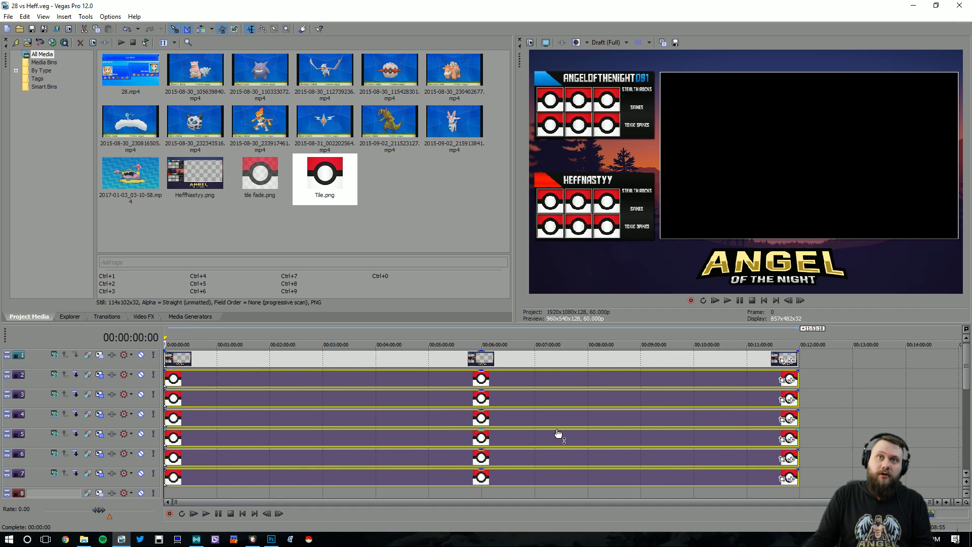
- Play the battle from about 8 seconds and check the moment when the opponent's first Pokémon is sent out
scroll(560, 433, up, 5)
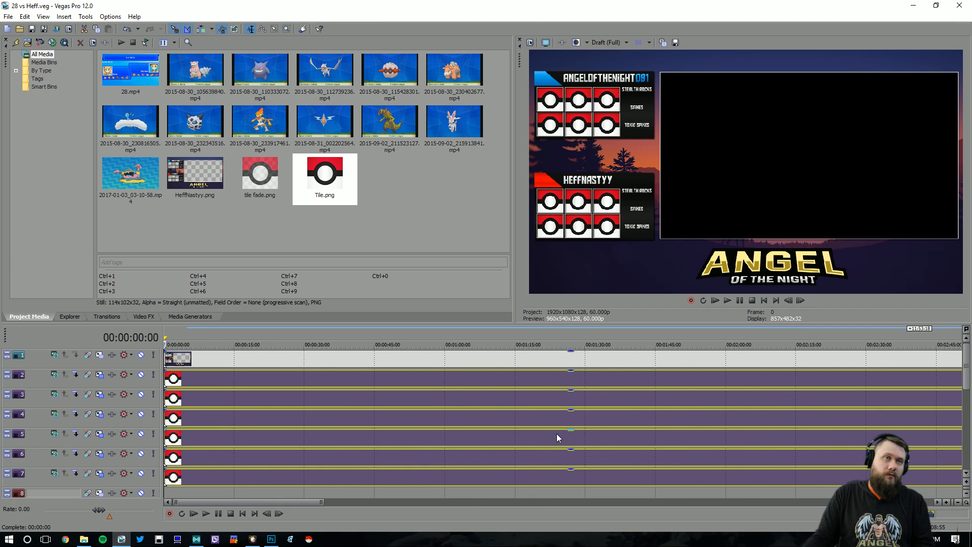
click(170, 381)
drag(168, 381, 202, 386)
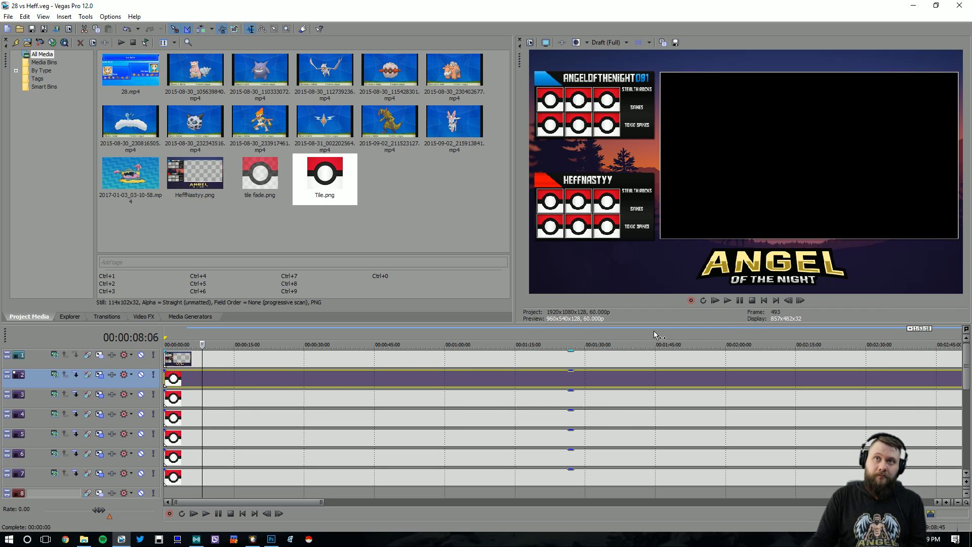
click(727, 300)
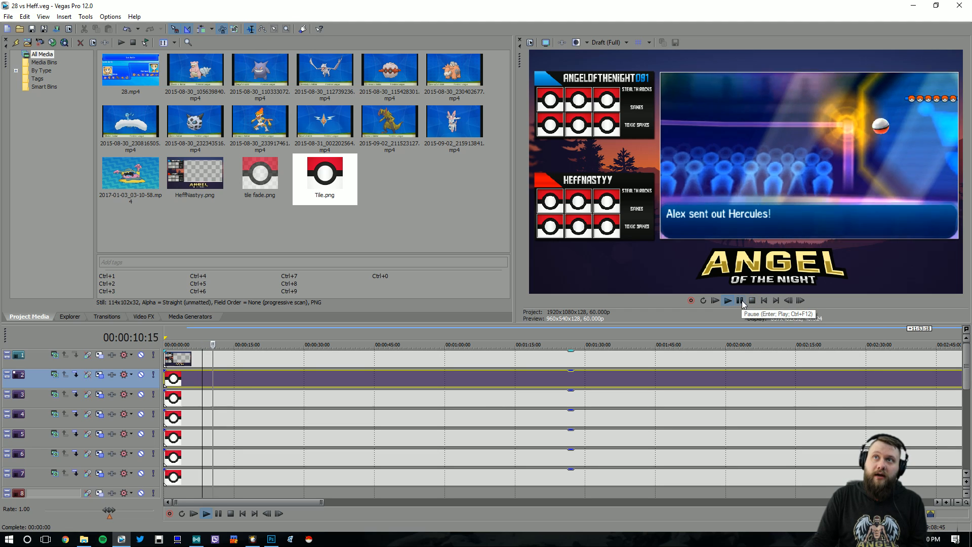
click(740, 300)
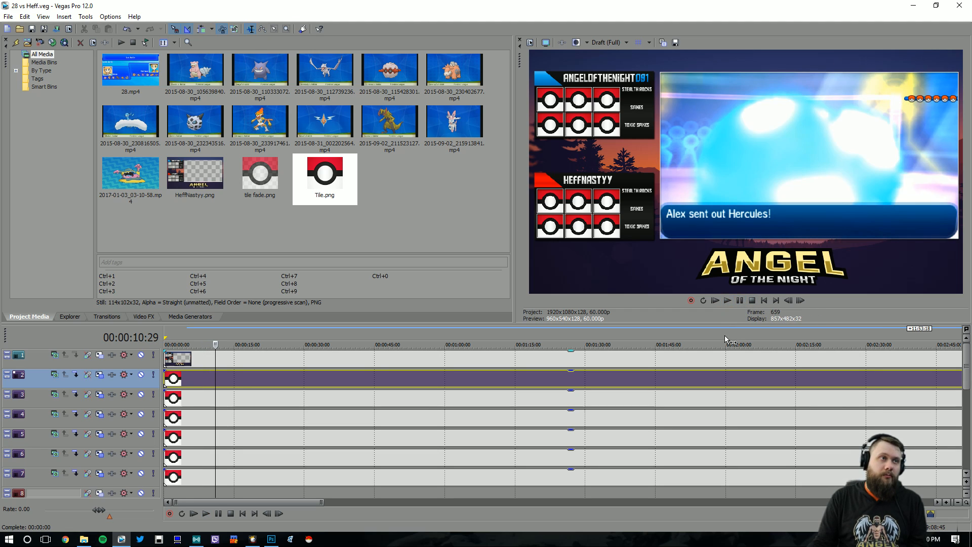
click(728, 299)
click(740, 301)
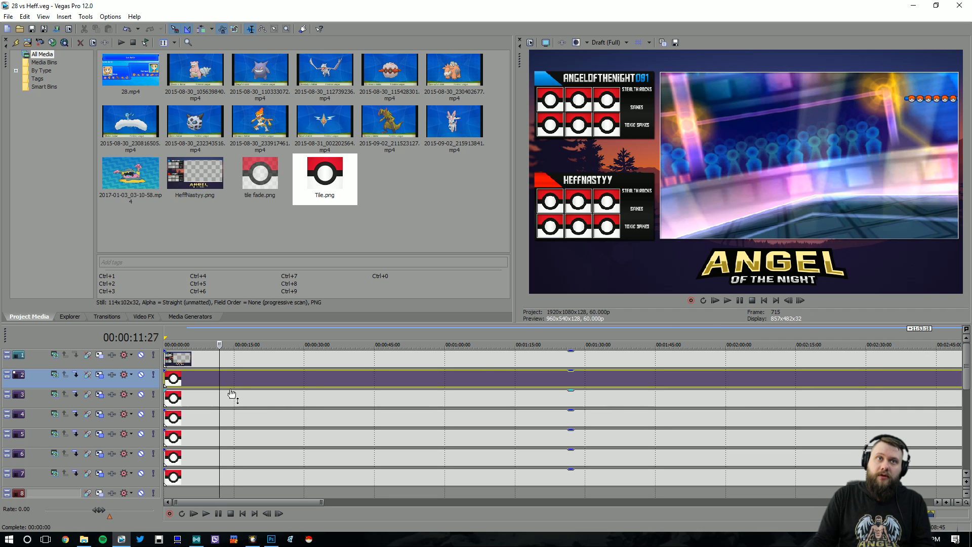
click(218, 375)
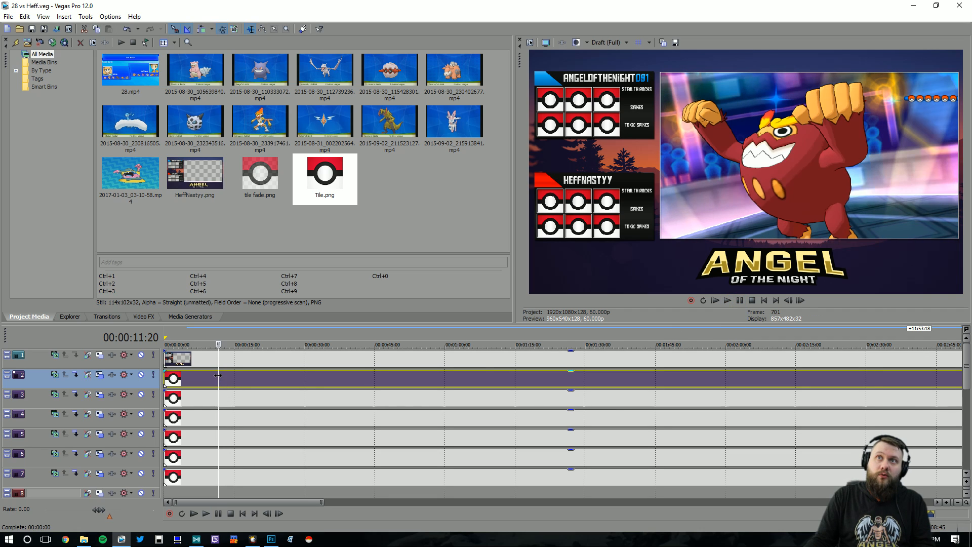
click(217, 375)
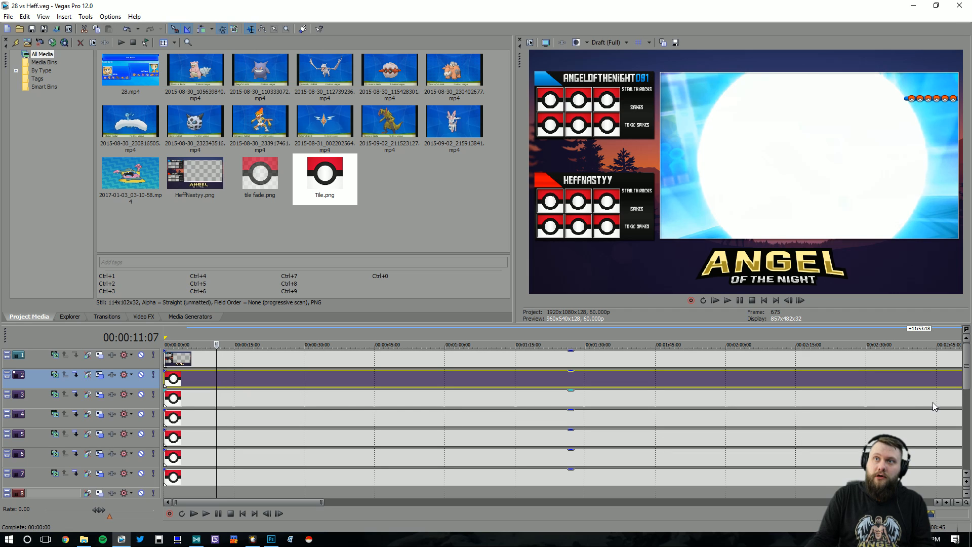
- Split the track 9 tile at 00:00:10:09, removing everything after the cut, and insert an empty video track directly beneath it
drag(966, 384, 966, 422)
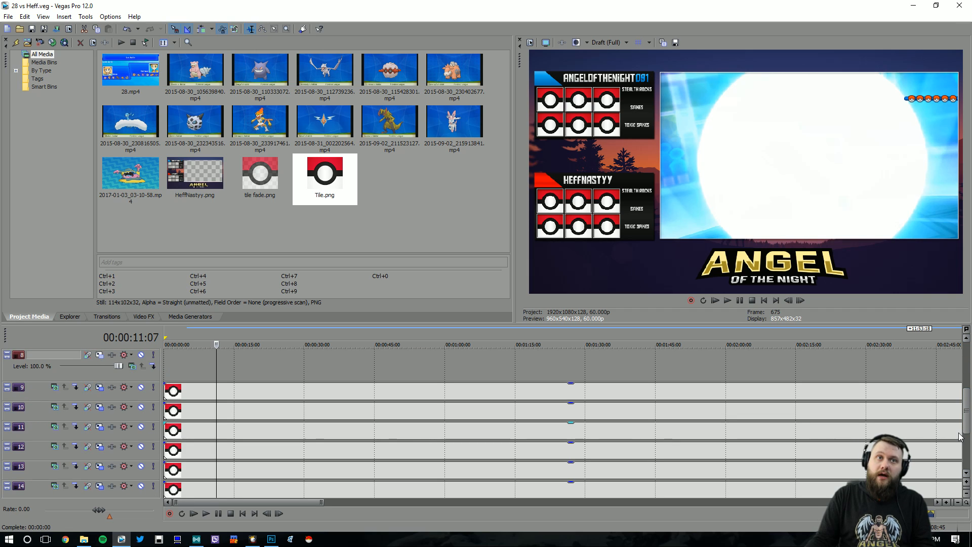
scroll(347, 416, down, 5)
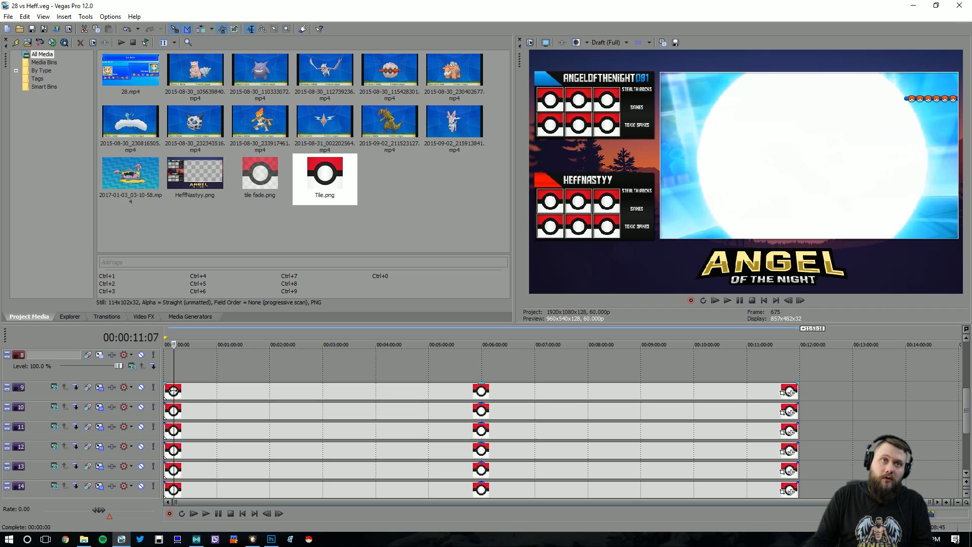
click(173, 391)
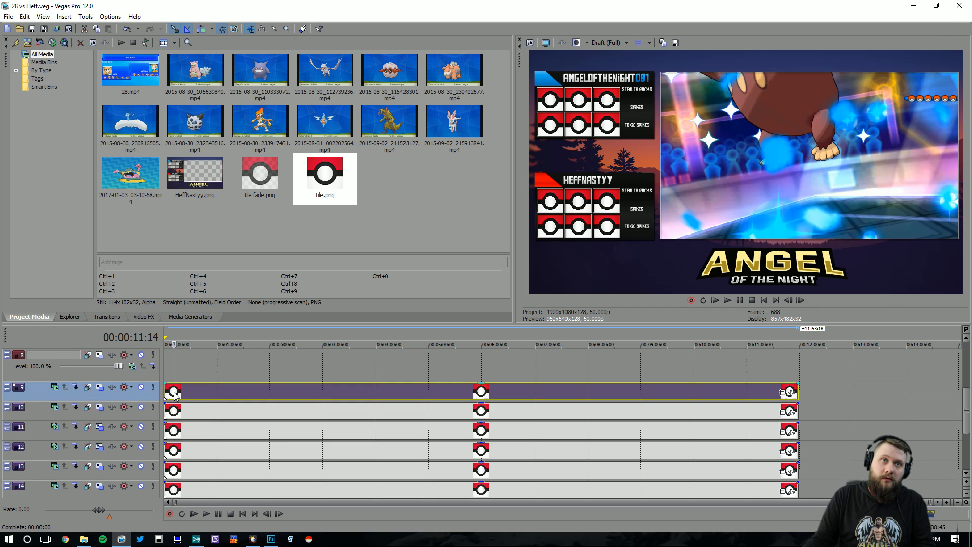
click(173, 392)
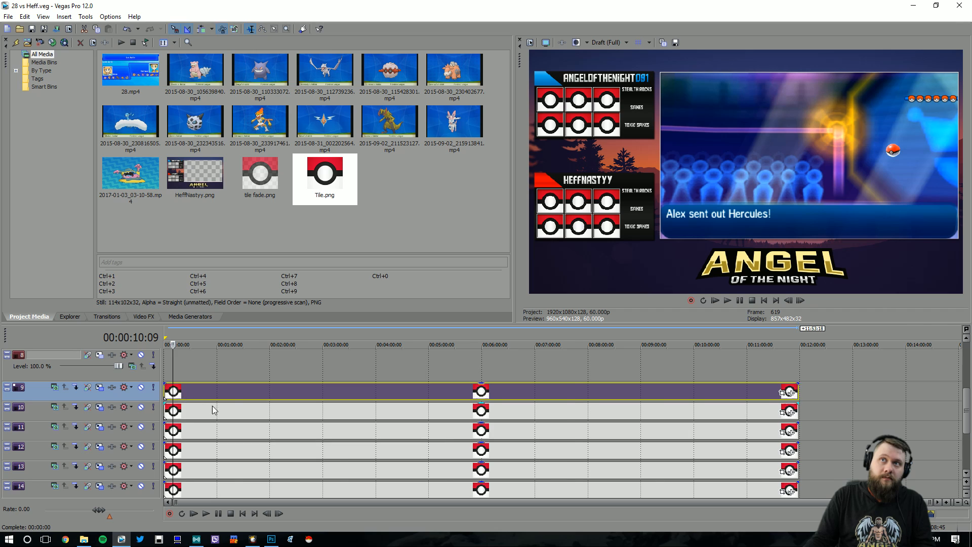
scroll(305, 411, up, 2)
key(s)
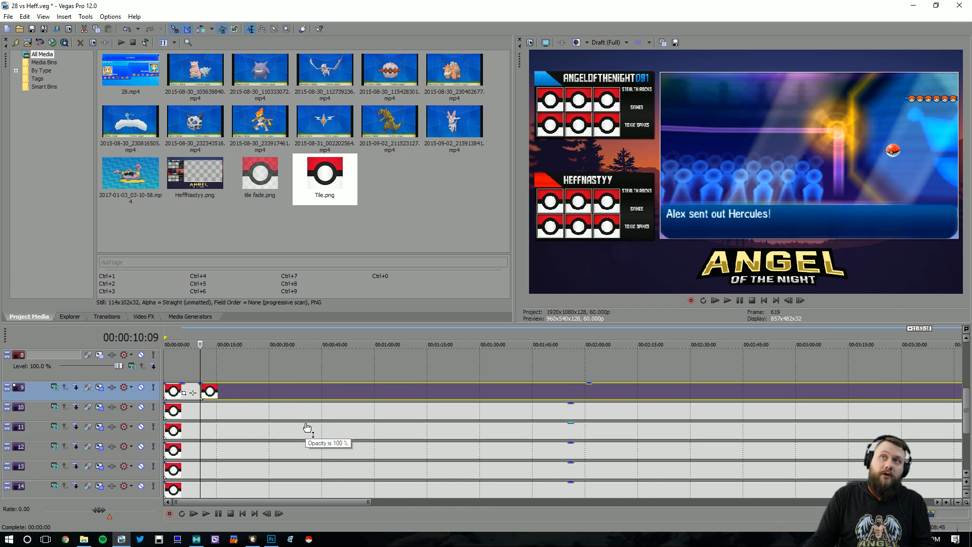
right_click(229, 394)
click(277, 181)
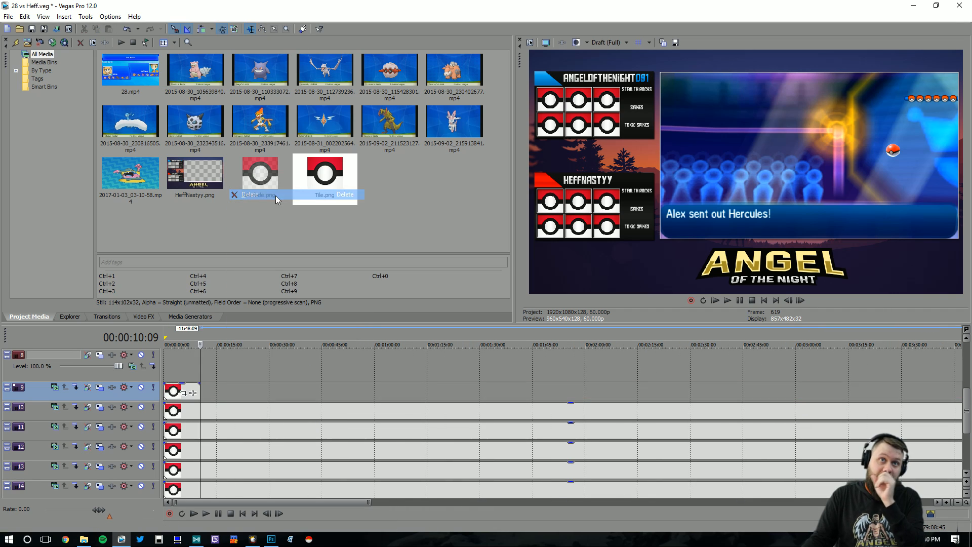
right_click(154, 414)
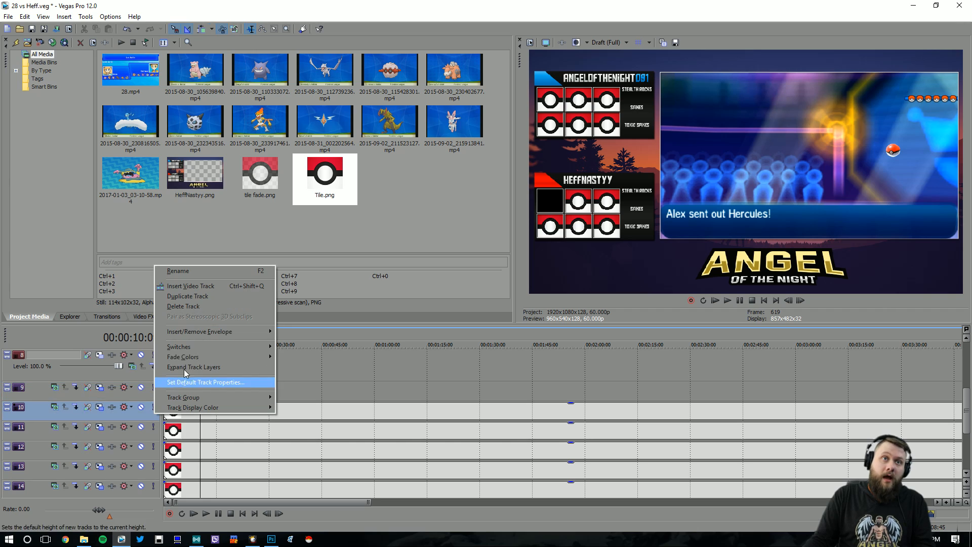
click(193, 288)
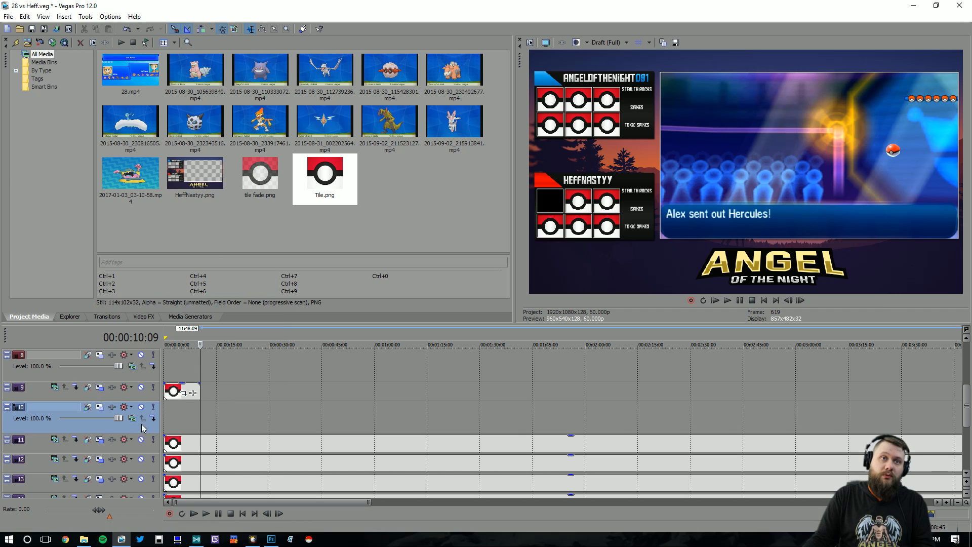
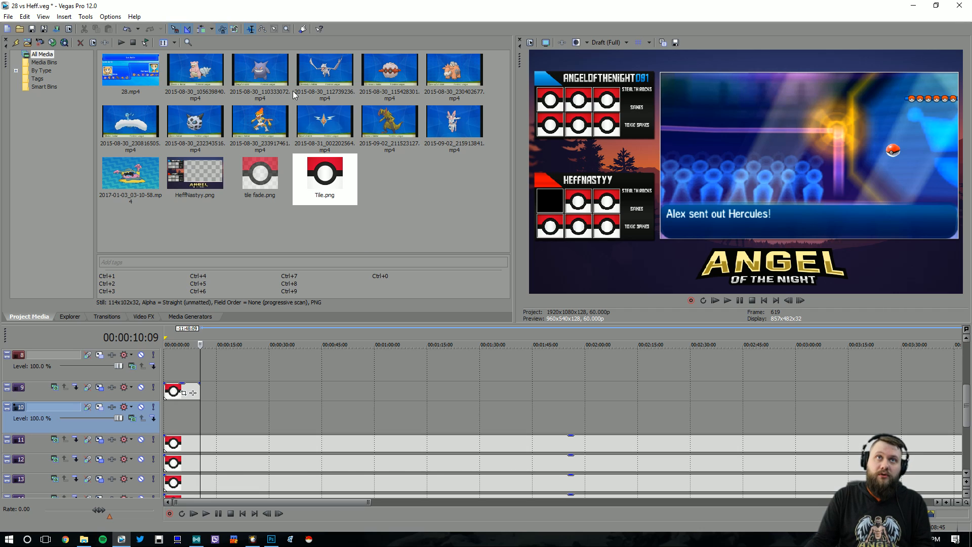
click(442, 207)
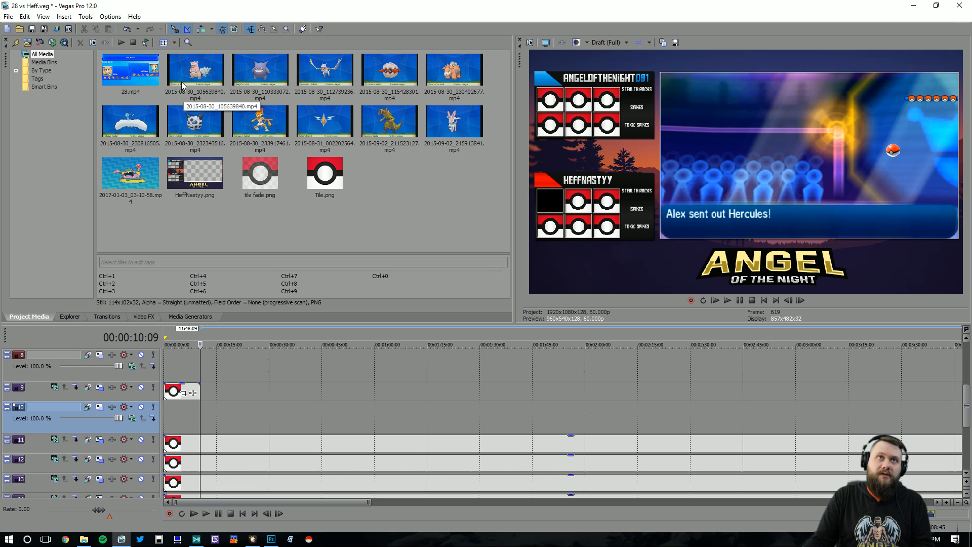
click(196, 76)
click(435, 208)
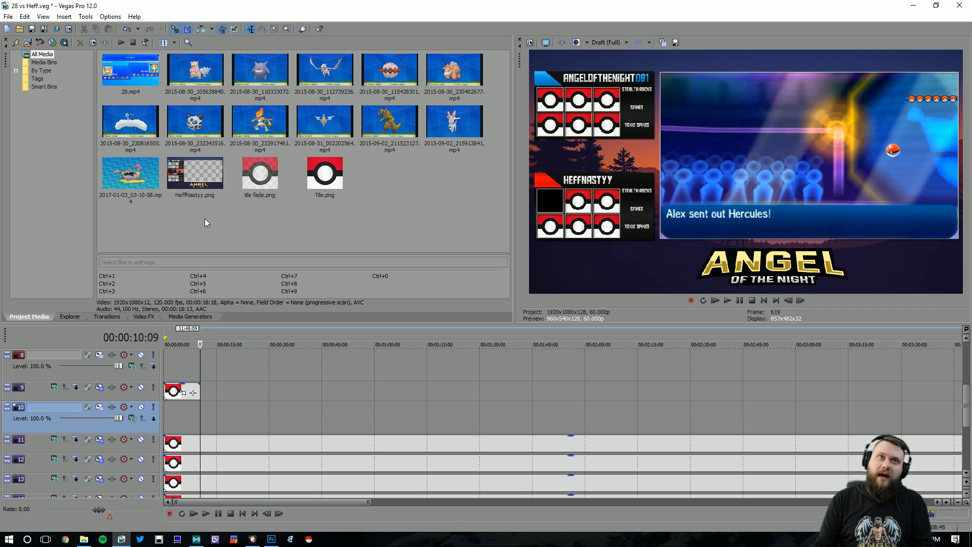
- Insert a video track above all others, place 28.mp4 at its start, and show the team preview at 00:00:04:05
click(48, 18)
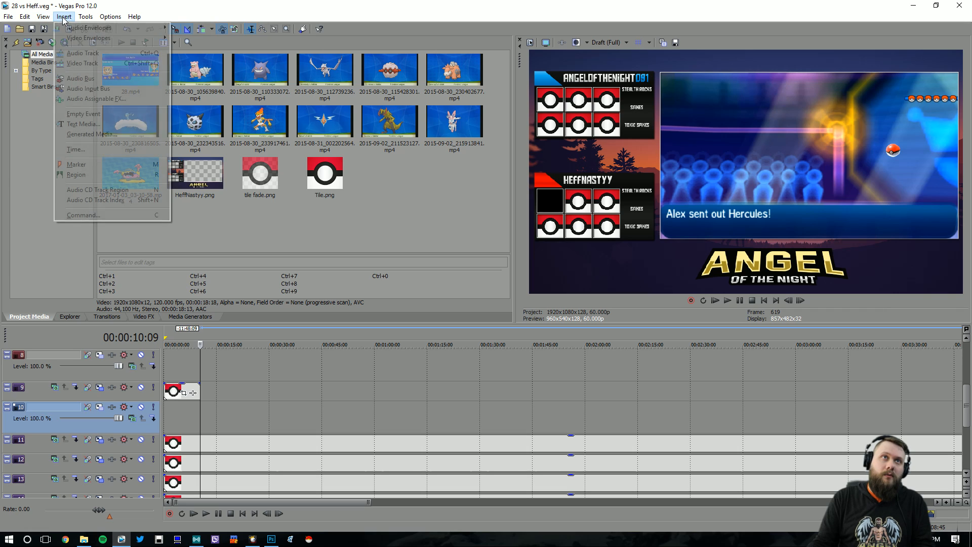
click(80, 62)
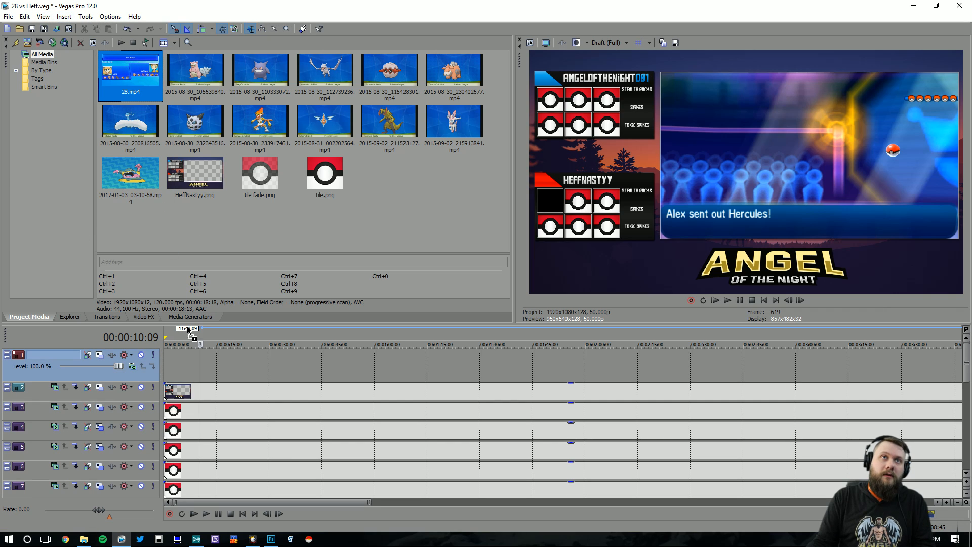
drag(187, 328, 167, 370)
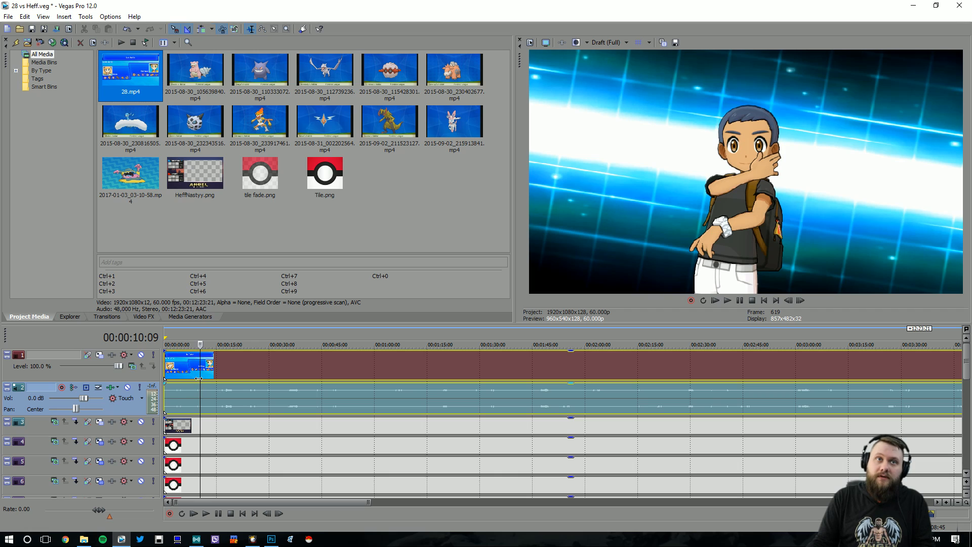
click(189, 367)
click(178, 366)
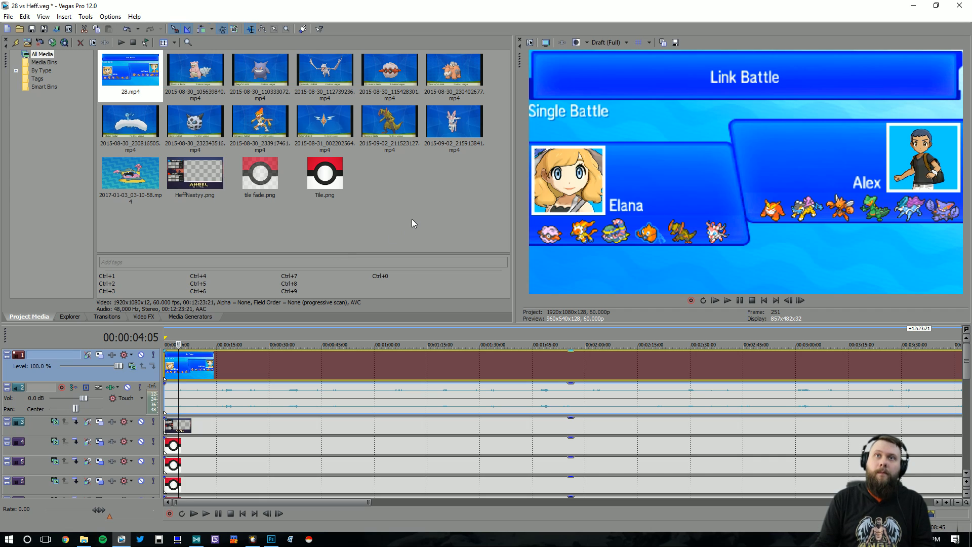
- Remove the six unused Pokémon clips from the project media: Slowbro, Gengar, Aerodactyl, Camerupt, Altaria and Glalie
click(203, 80)
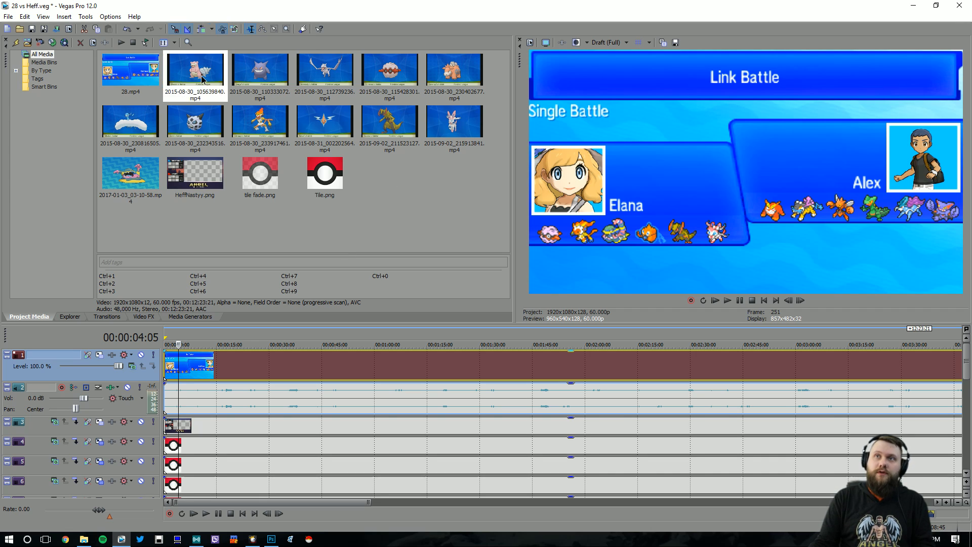
key(Delete)
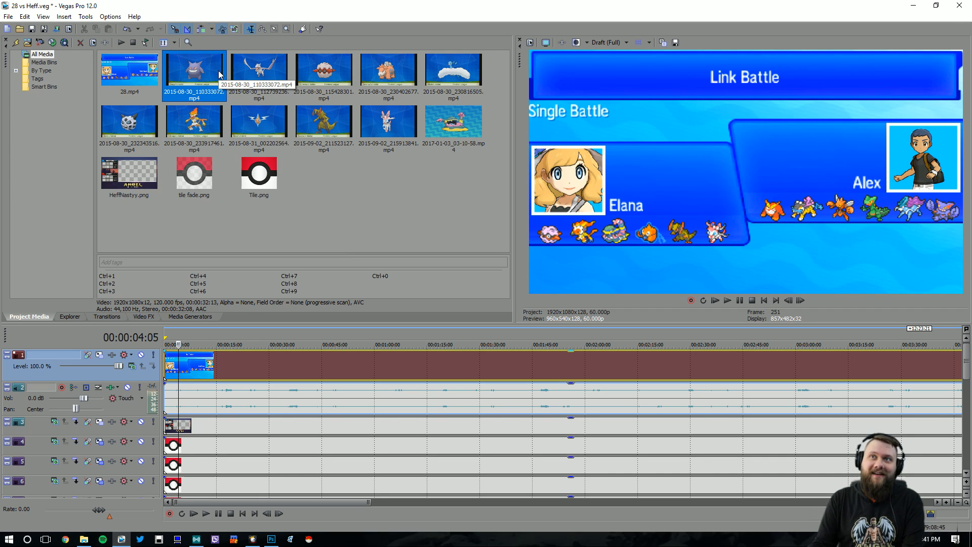
key(Delete)
key(Delete)
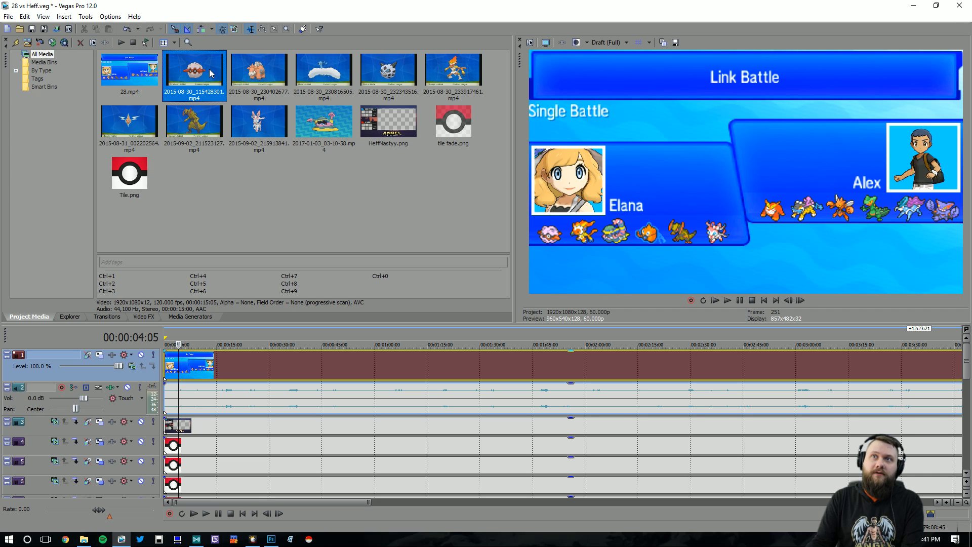
click(259, 76)
key(Delete)
key(Delete)
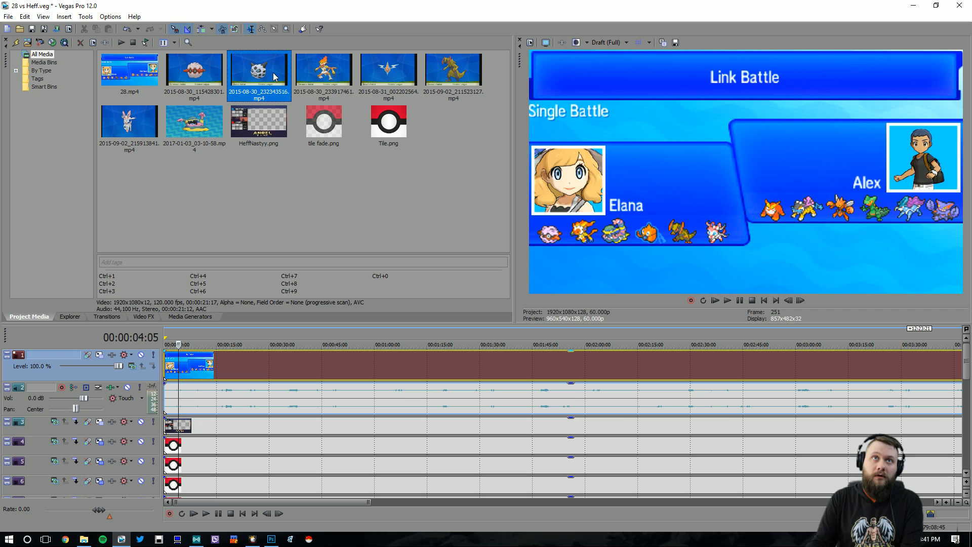
key(Delete)
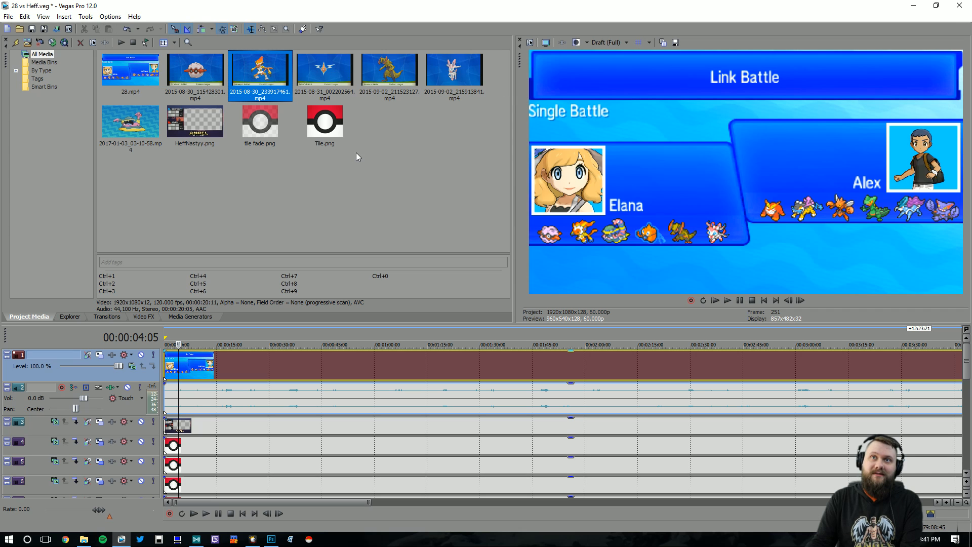
click(372, 208)
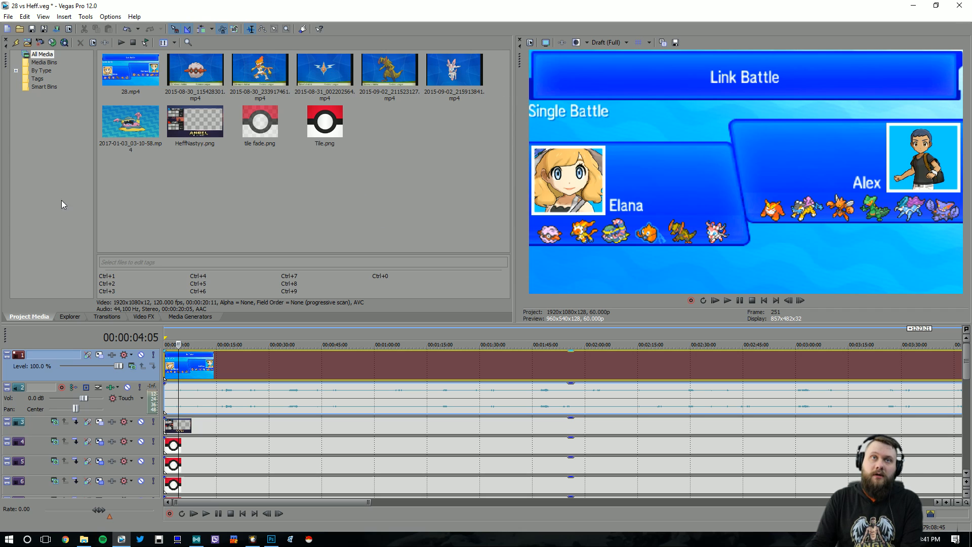
- Switch to File Explorer, shrink its window over Vegas Pro, and open the ORAS National Pokedex folder within Pokemon Tiles
click(84, 539)
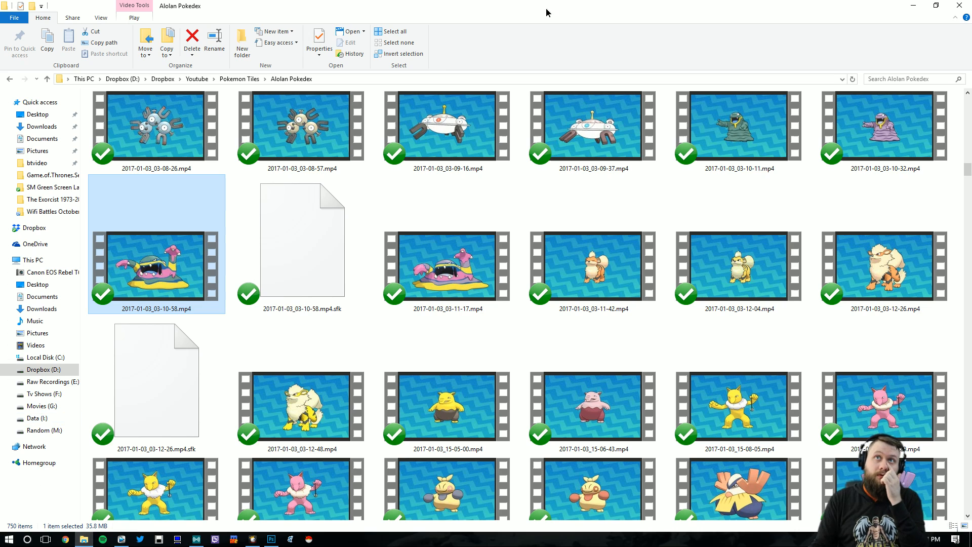
drag(546, 12, 364, 207)
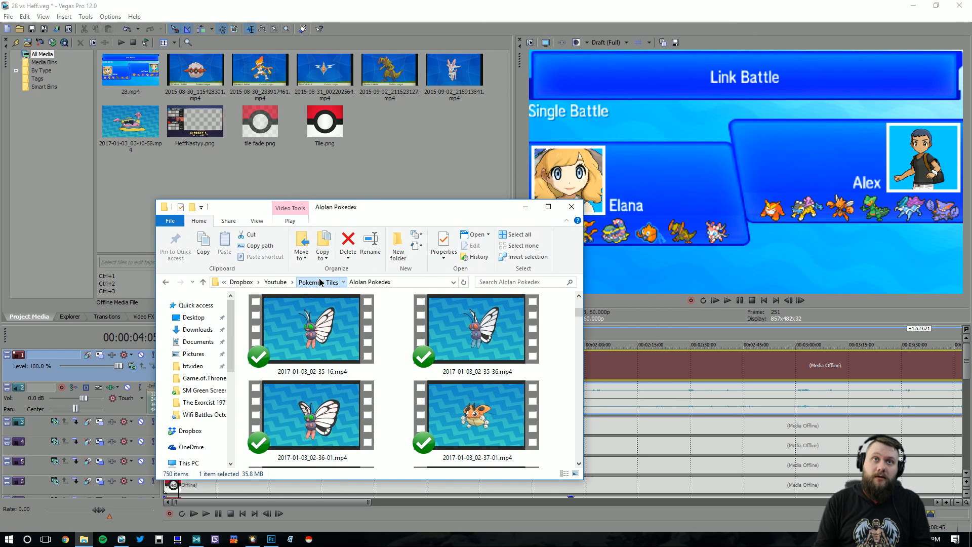
click(318, 282)
double_click(300, 326)
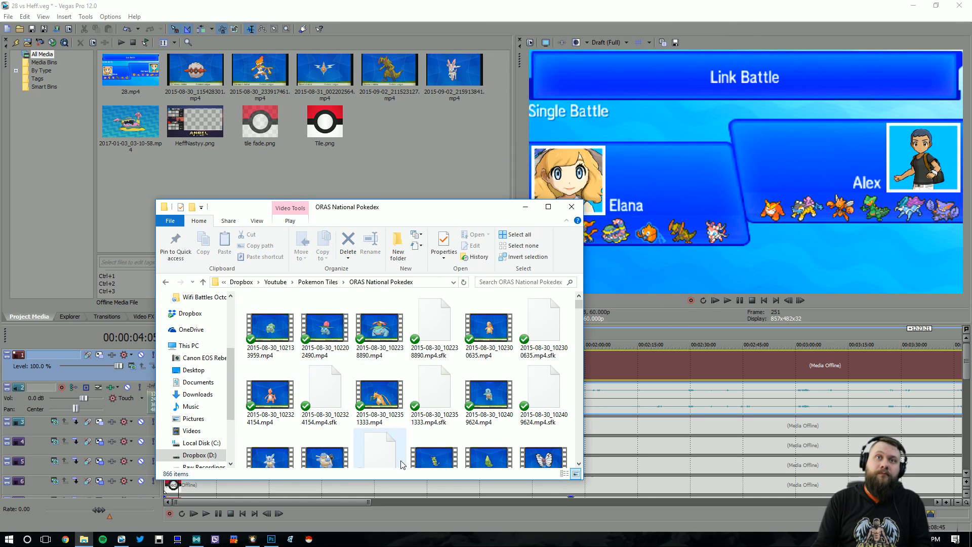
- Find the Suicune clip 2015-08-30_121015165.mp4 in the ORAS National Pokedex folder and add it to the project media
scroll(405, 440, down, 1)
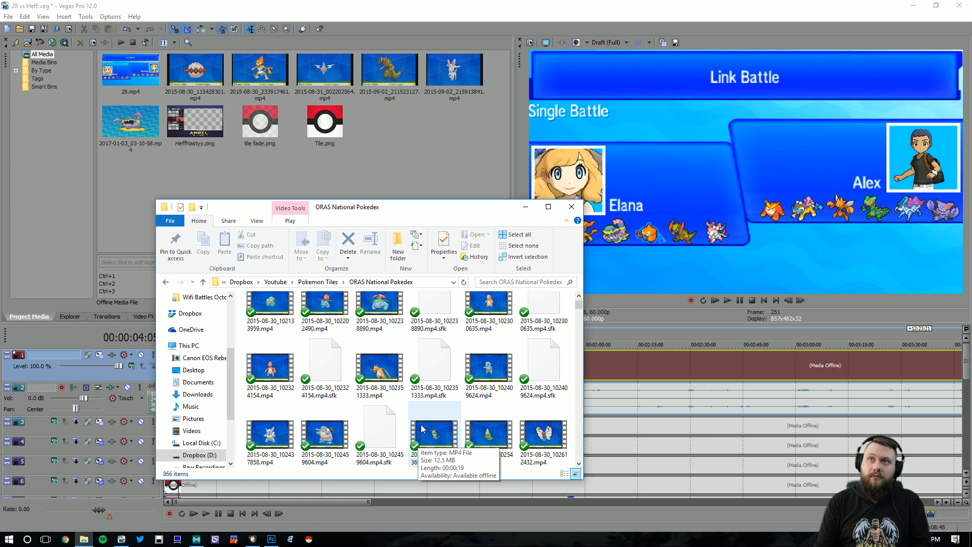
scroll(423, 429, down, 8)
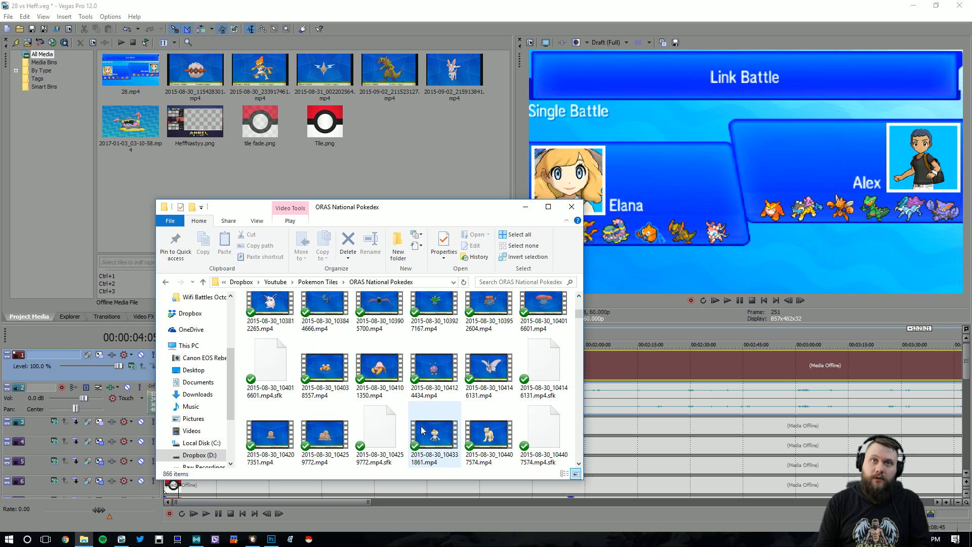
scroll(424, 432, down, 10)
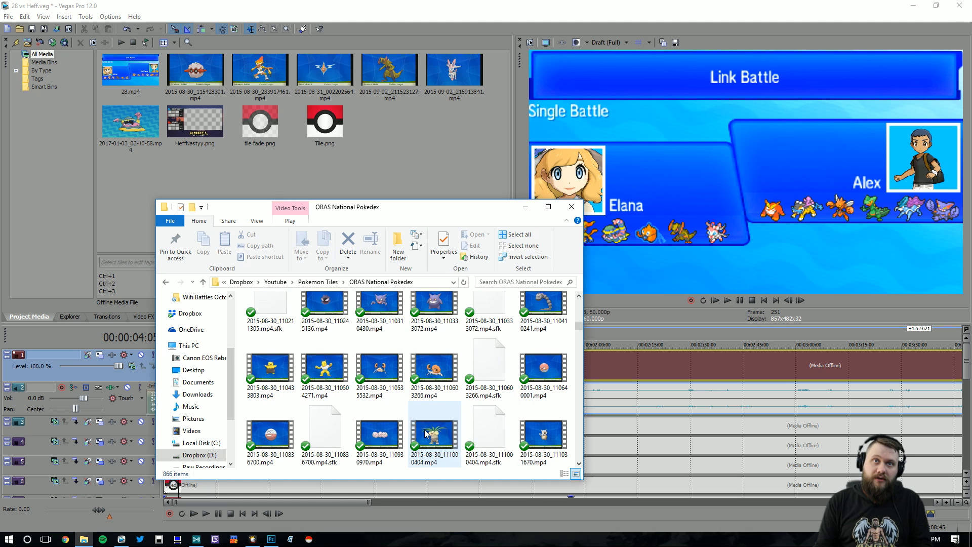
scroll(427, 434, down, 8)
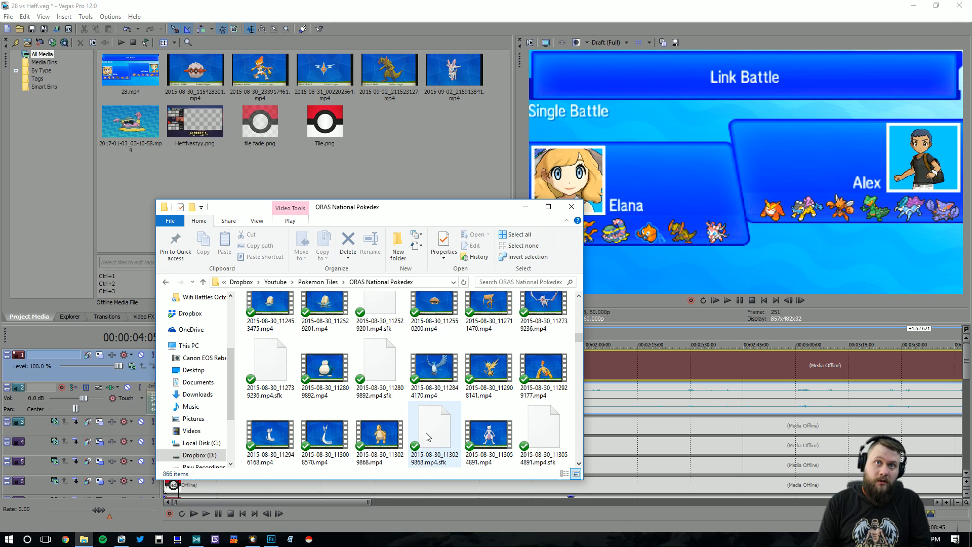
scroll(428, 435, down, 10)
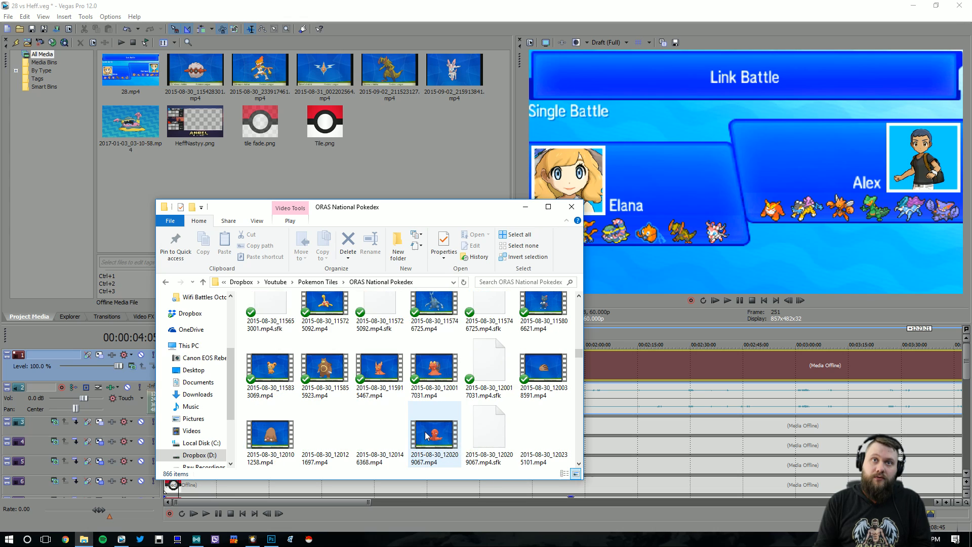
scroll(428, 434, down, 3)
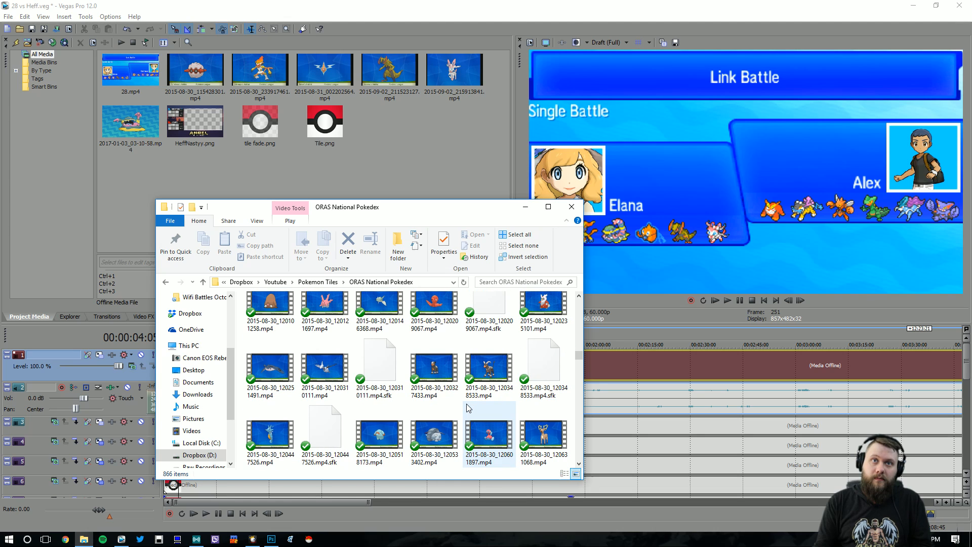
scroll(466, 403, down, 3)
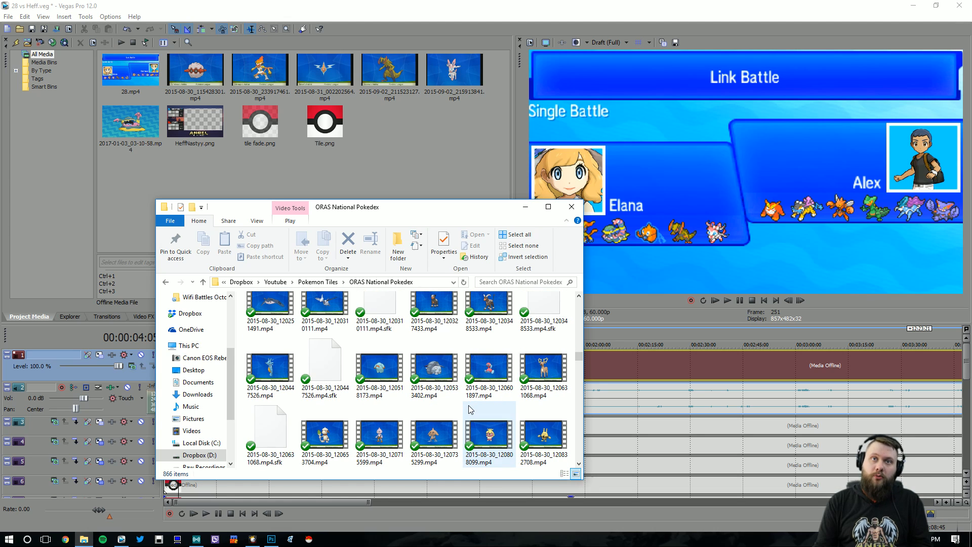
drag(324, 417, 384, 107)
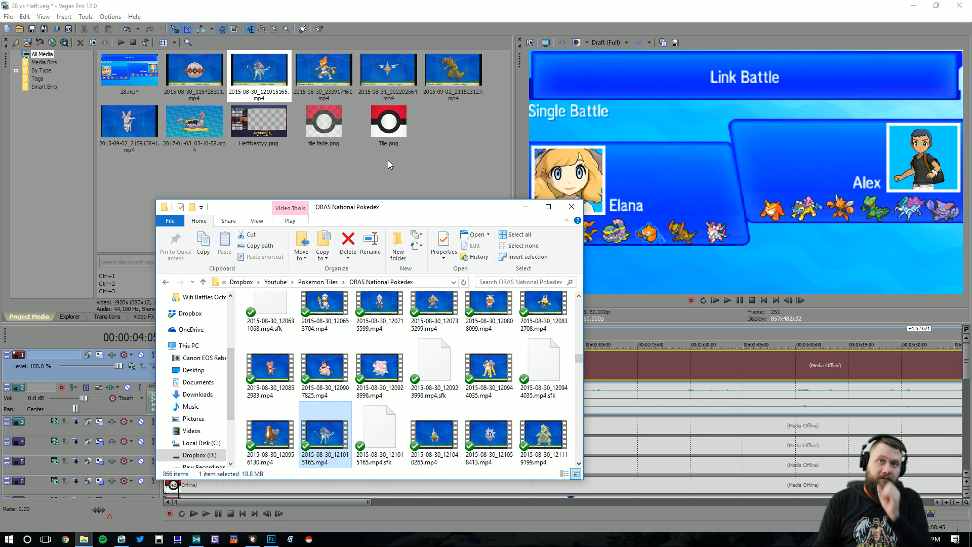
- Find the Scizor clip 2015-08-30_115653001.mp4 in the same folder and add it to the project media
scroll(479, 336, up, 1)
scroll(479, 337, up, 2)
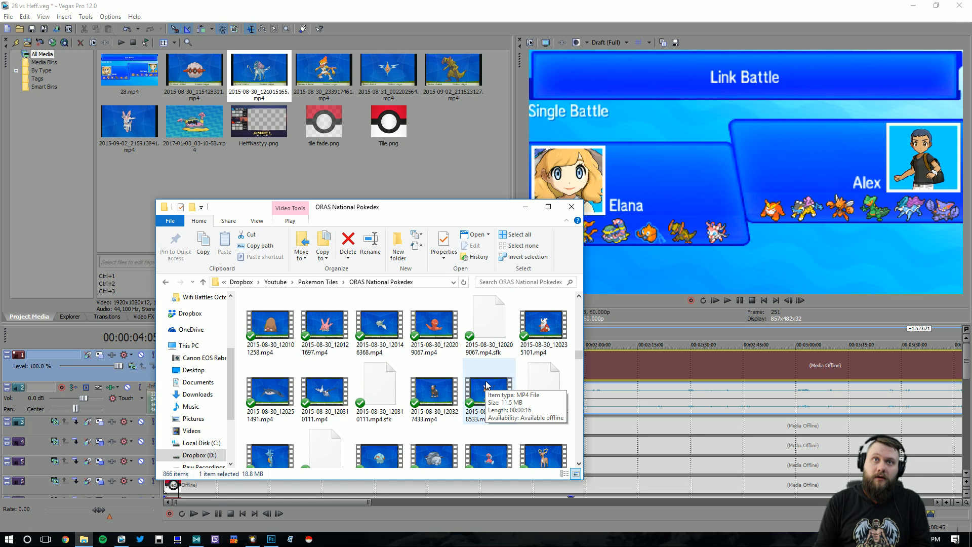
scroll(484, 385, up, 3)
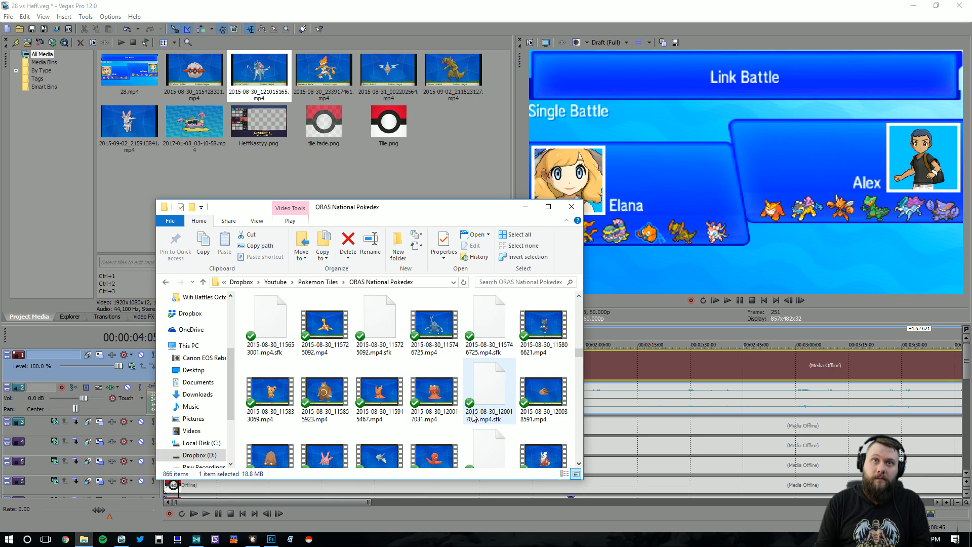
scroll(273, 400, up, 2)
drag(544, 363, 394, 127)
scroll(427, 425, down, 5)
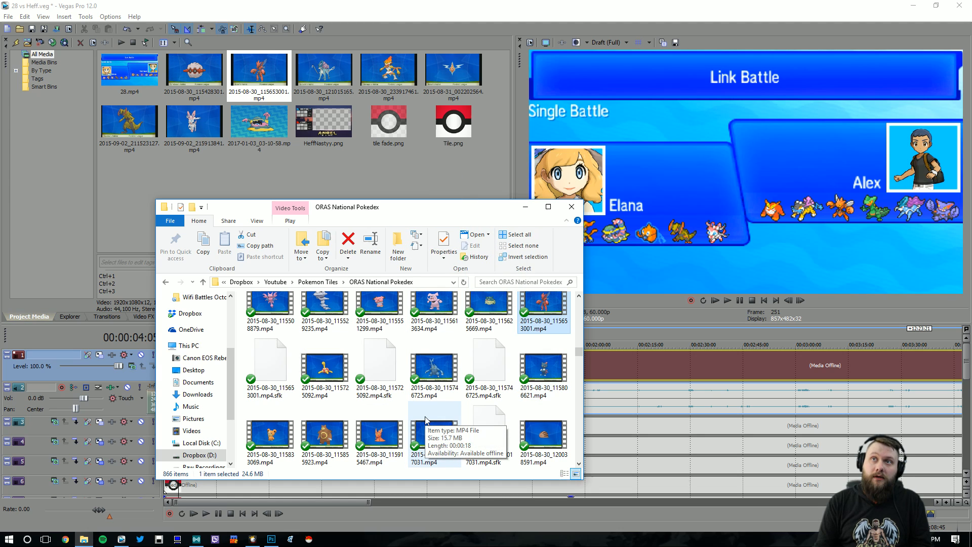
- Add 2015-08-30_121408063.mp4 and 2015-08-30_120944035.mp4 from the ORAS National Pokedex folder to the project media
scroll(426, 416, down, 3)
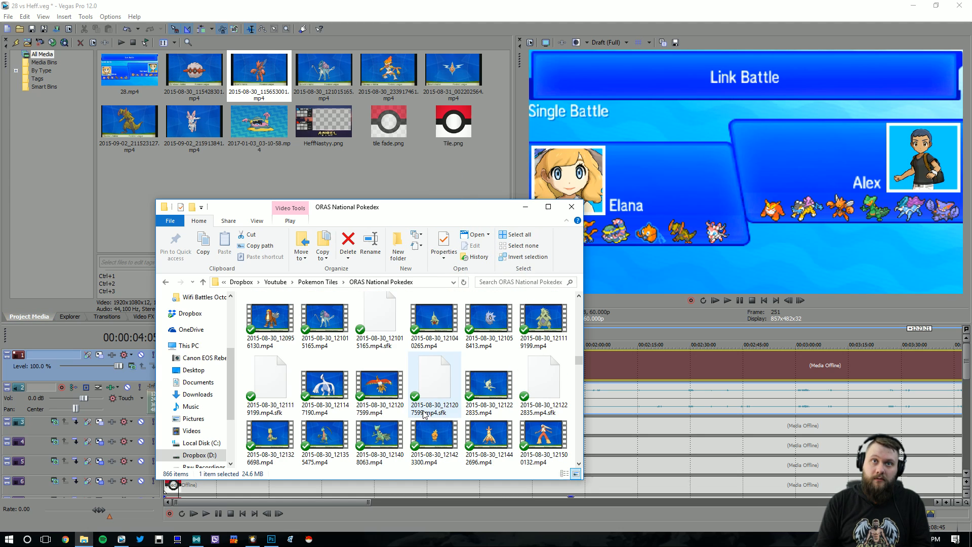
click(380, 435)
drag(380, 436, 374, 137)
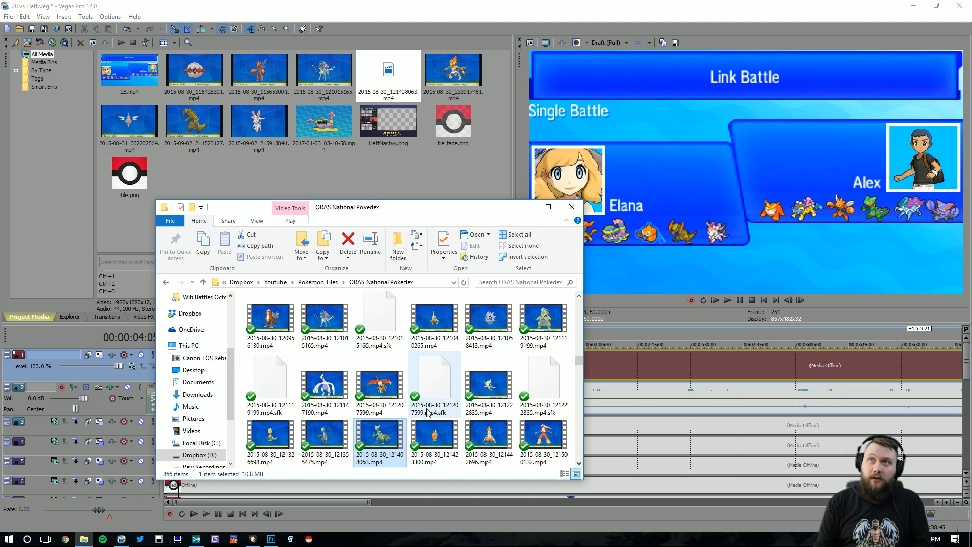
scroll(408, 407, up, 2)
click(477, 404)
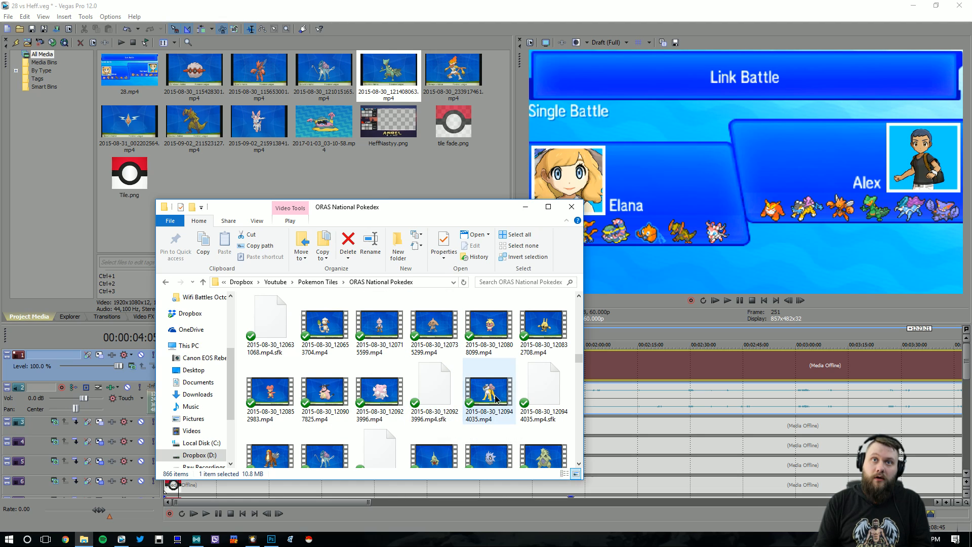
drag(477, 404, 392, 147)
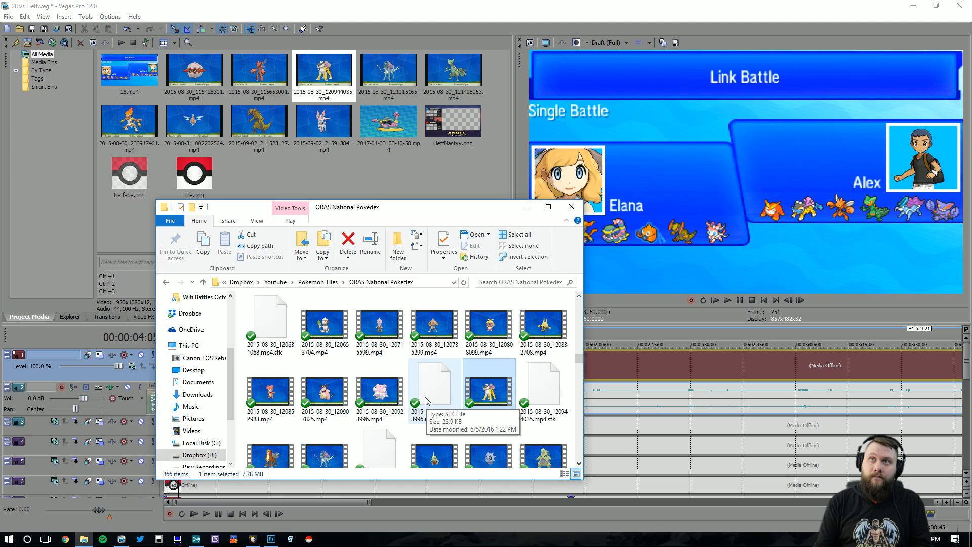
- Find 2015-08-31_001846399.mp4 in the ORAS National Pokedex folder and add it to the project media
scroll(425, 401, down, 10)
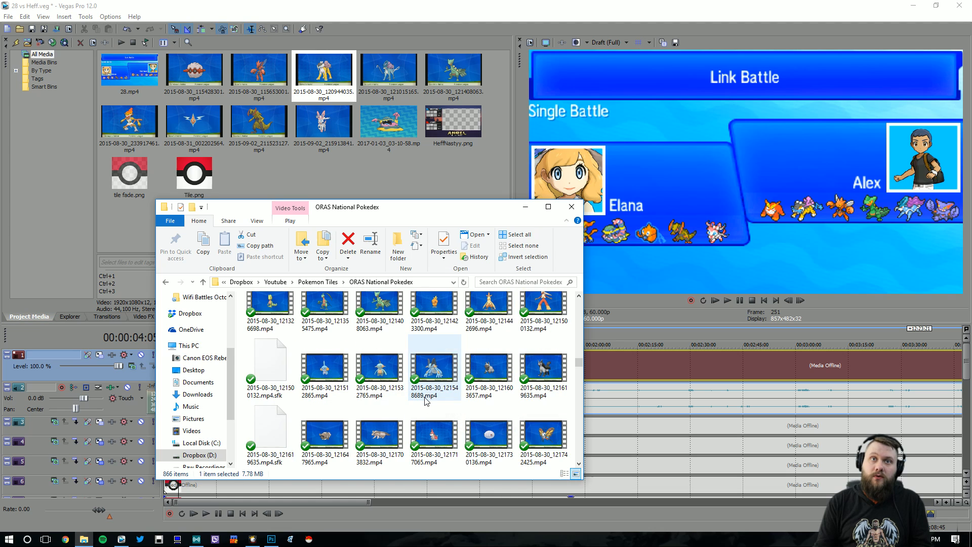
scroll(425, 413, down, 5)
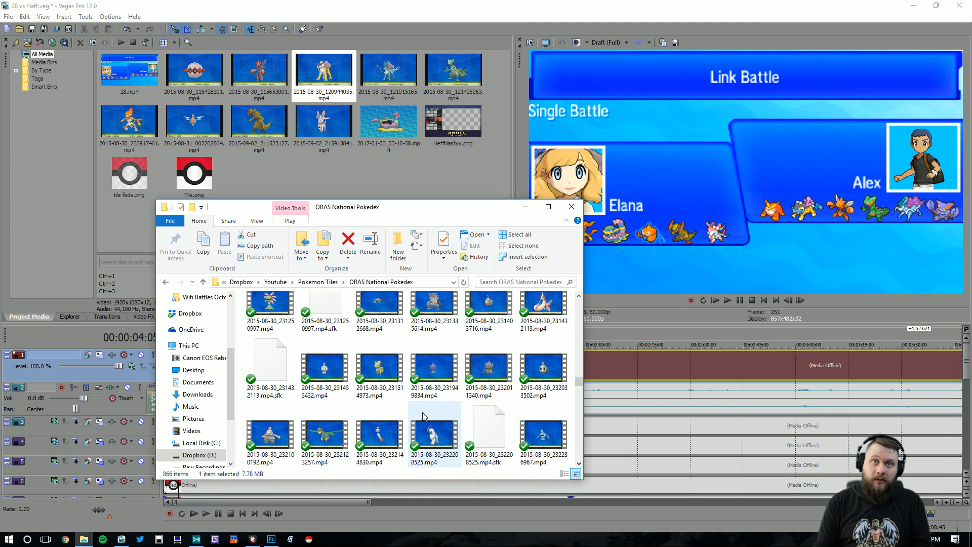
scroll(424, 421, down, 5)
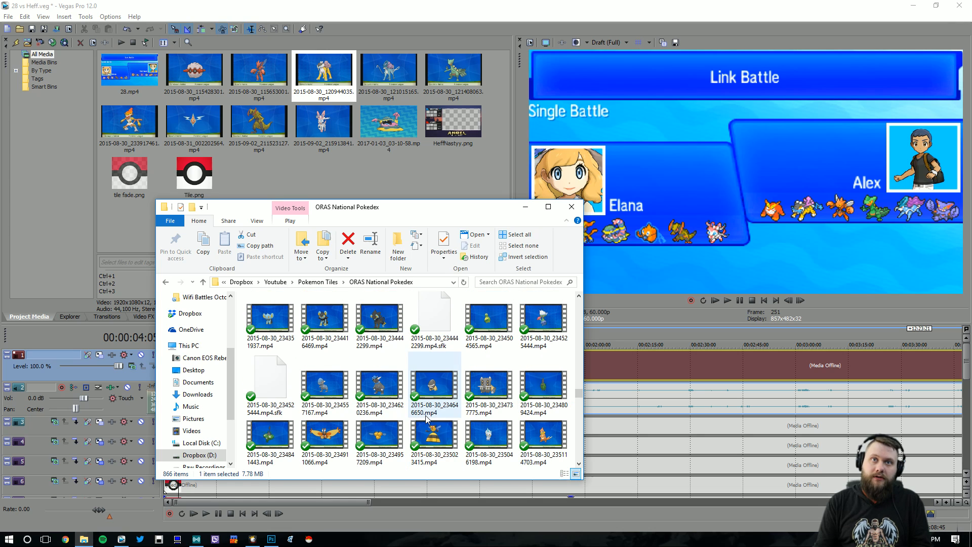
scroll(427, 413, down, 5)
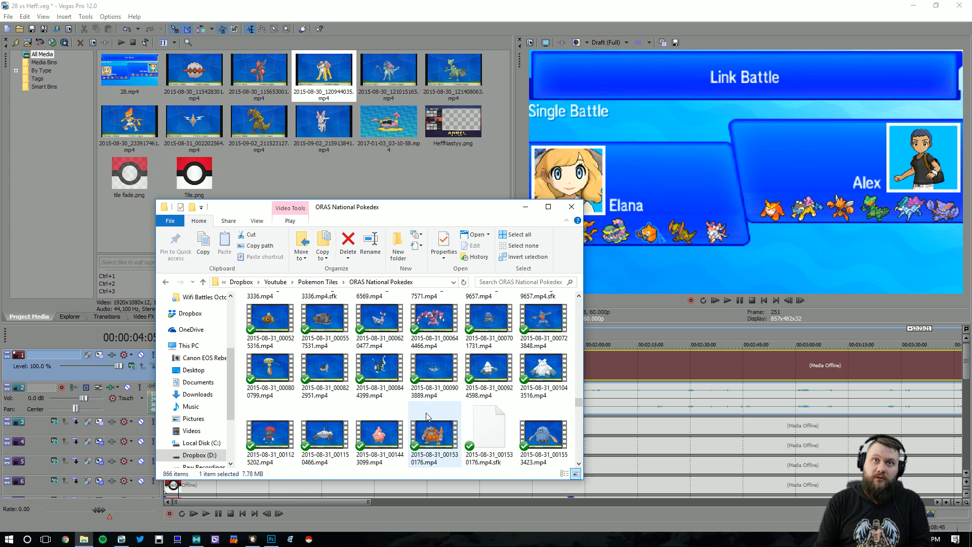
scroll(427, 417, down, 1)
scroll(496, 425, down, 1)
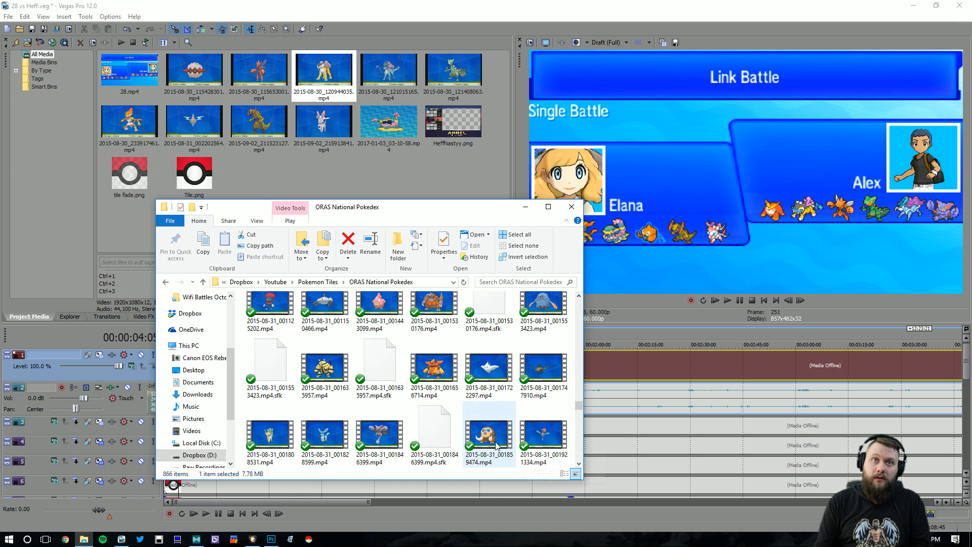
drag(379, 436, 389, 189)
- Add 2015-08-31_005612733.mp4 to the project media and close the ORAS National Pokedex folder window
scroll(467, 430, down, 10)
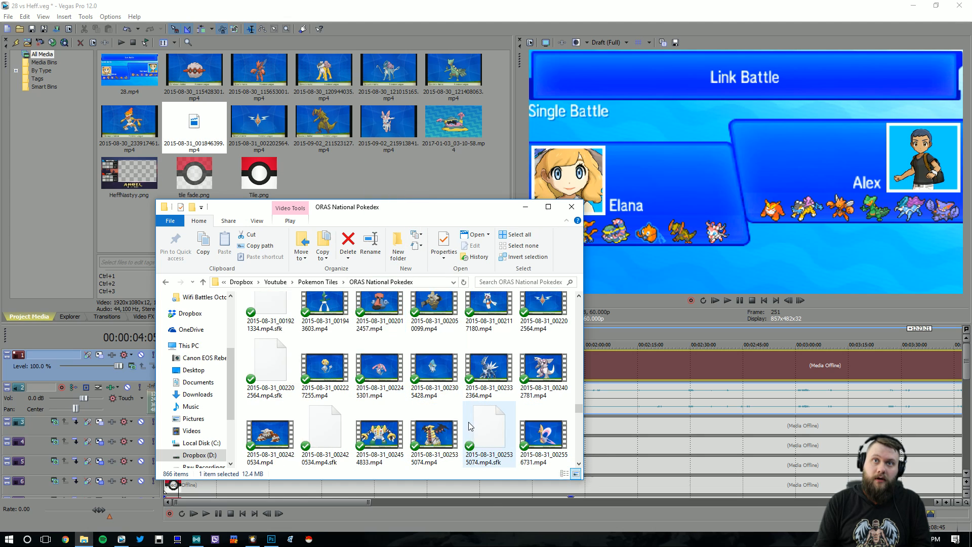
scroll(466, 429, down, 2)
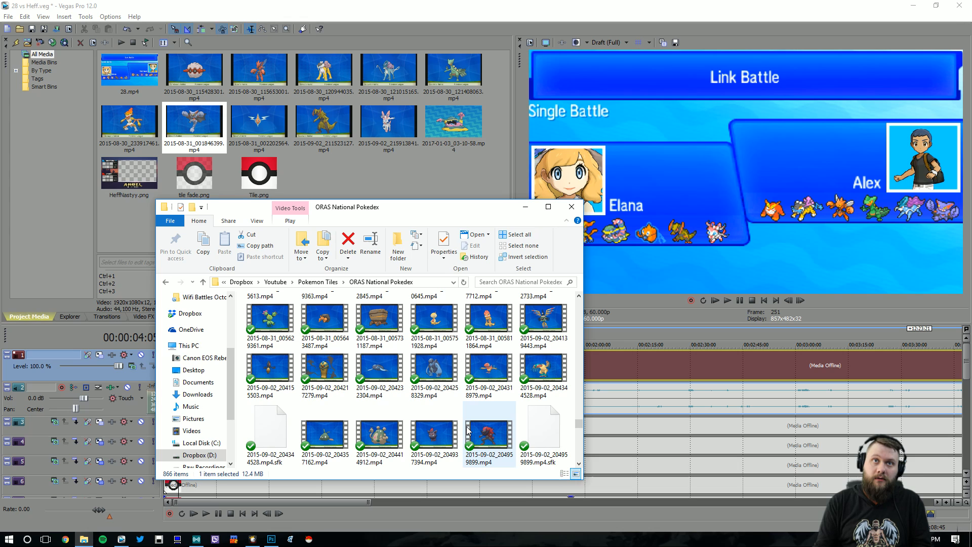
scroll(467, 430, up, 2)
drag(545, 364, 385, 183)
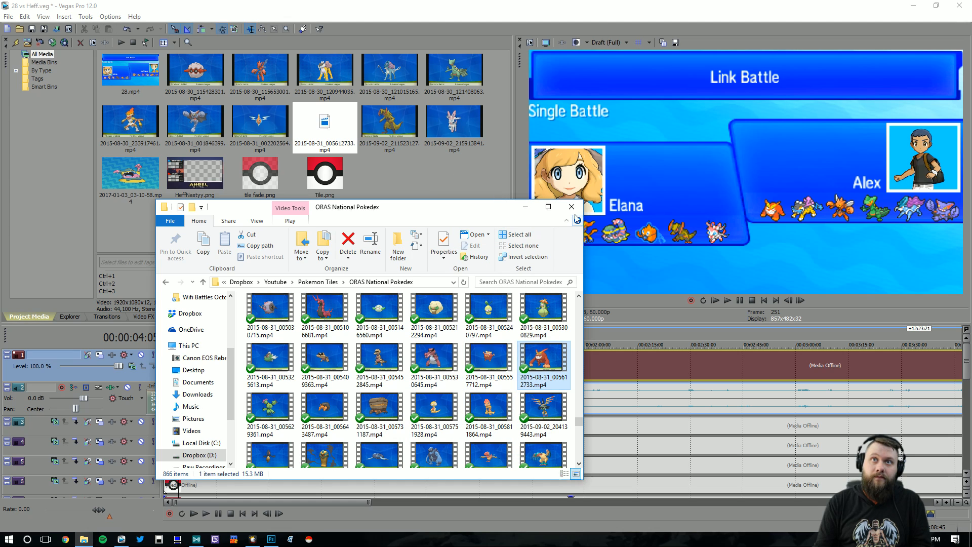
click(571, 207)
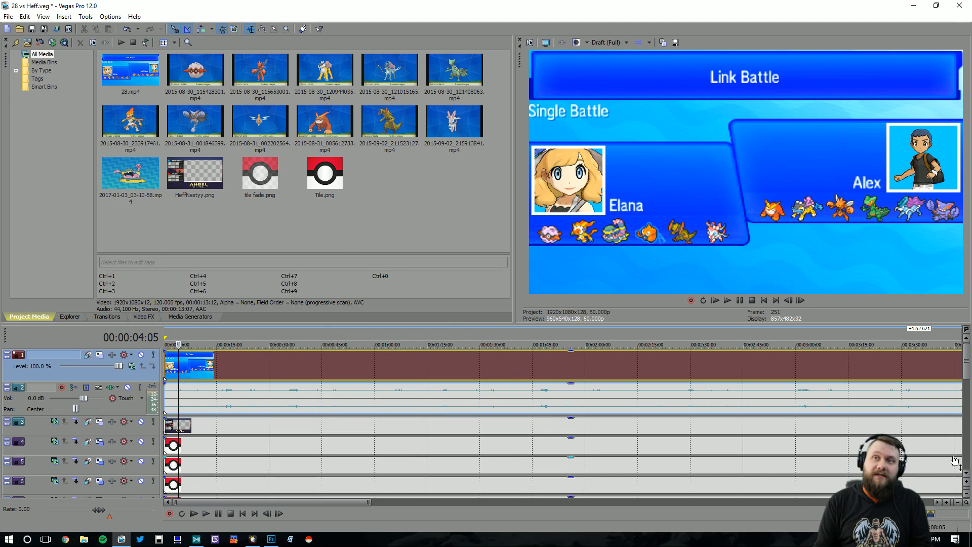
- Delete the full-screen Link Battle clip and its audio from tracks 1 and 2 of the timeline
scroll(955, 460, down, 5)
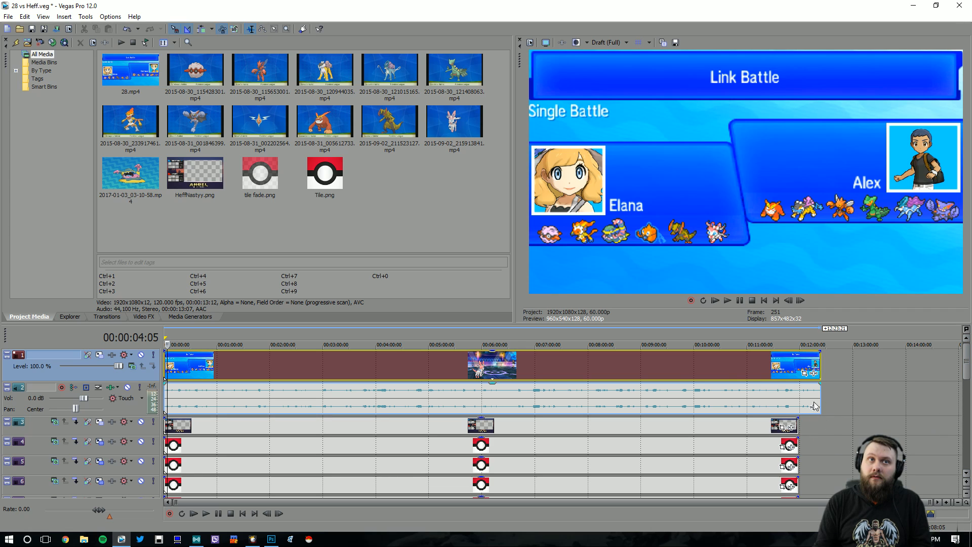
right_click(669, 376)
click(699, 178)
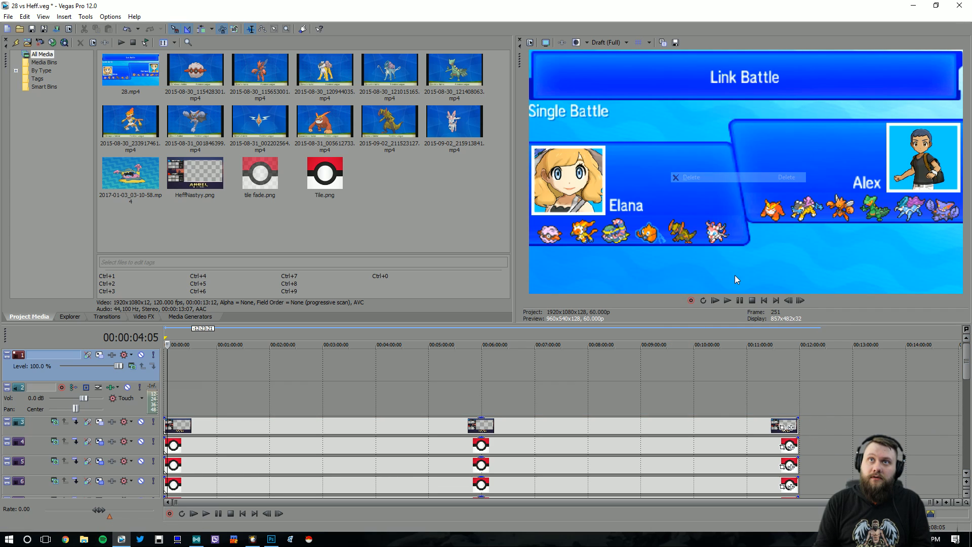
- Delete the emptied video track 1 and the empty audio track beneath it
right_click(141, 376)
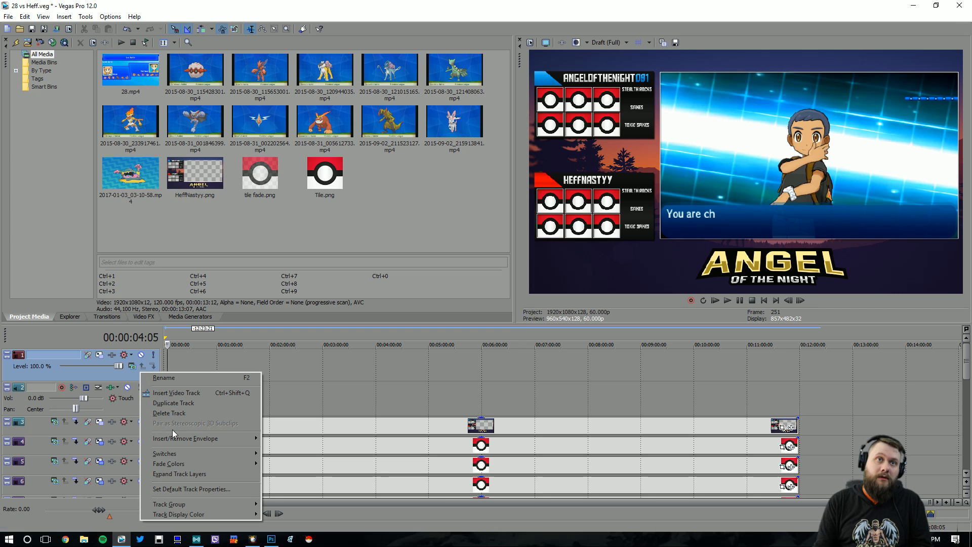
click(173, 412)
right_click(137, 377)
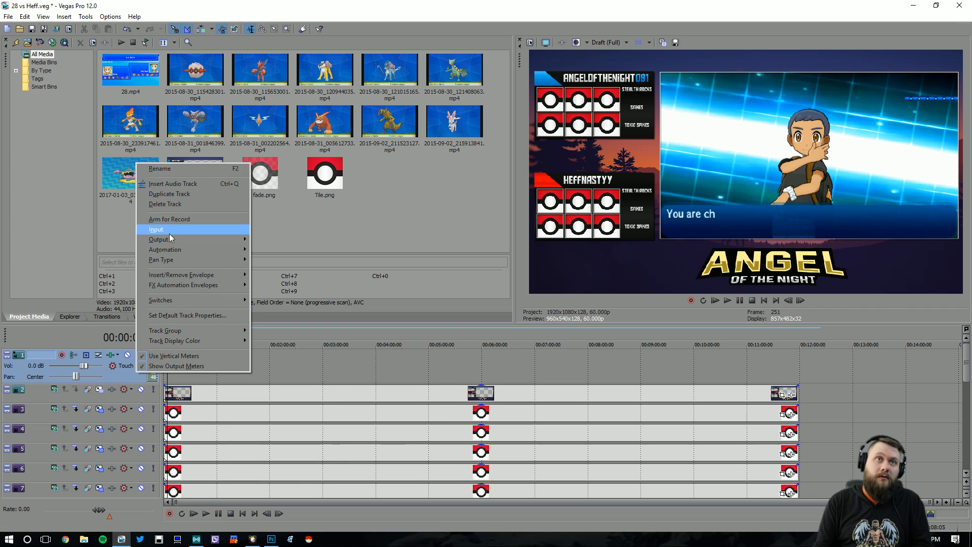
click(172, 204)
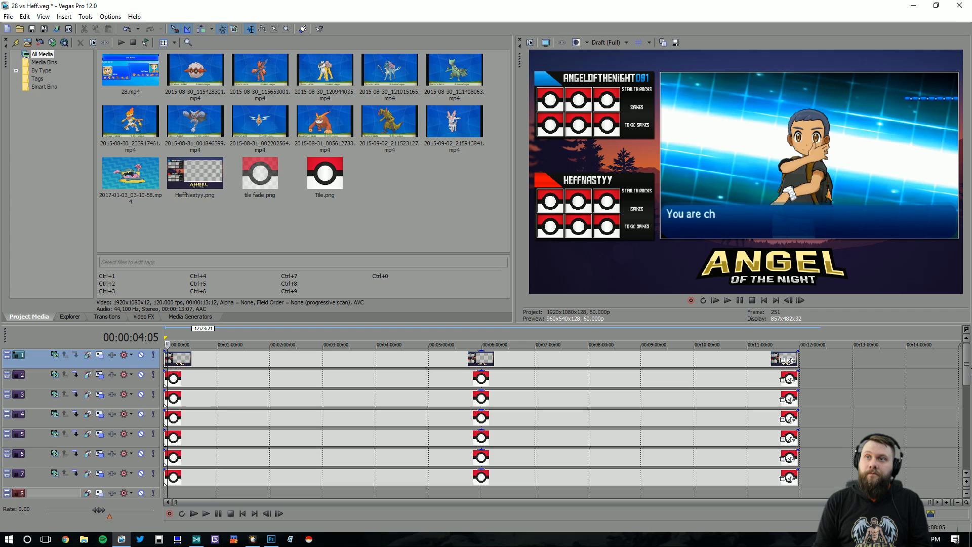
- Align the Poké Ball tile clip on track 9 with the timeline start and place the playhead at 00:00:09:22
scroll(454, 405, down, 5)
scroll(298, 383, up, 10)
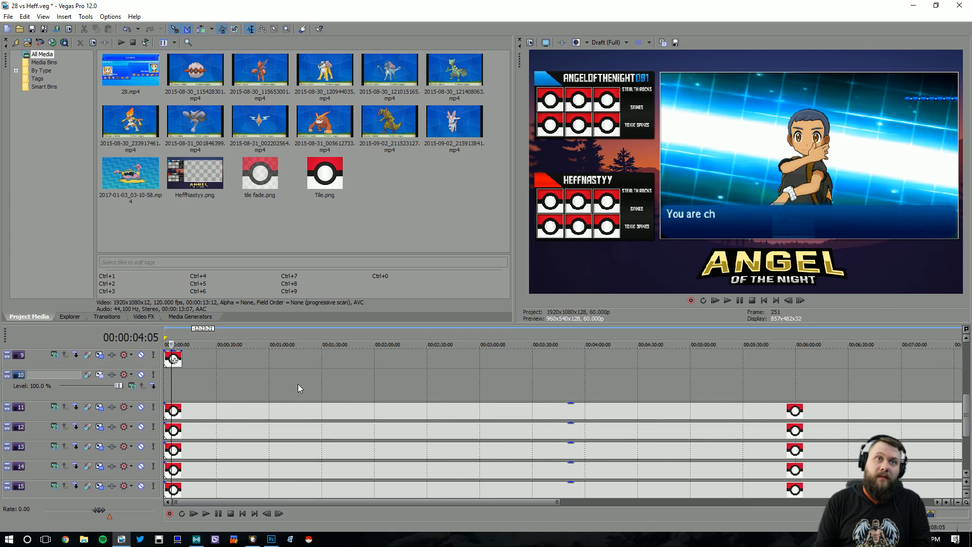
click(202, 359)
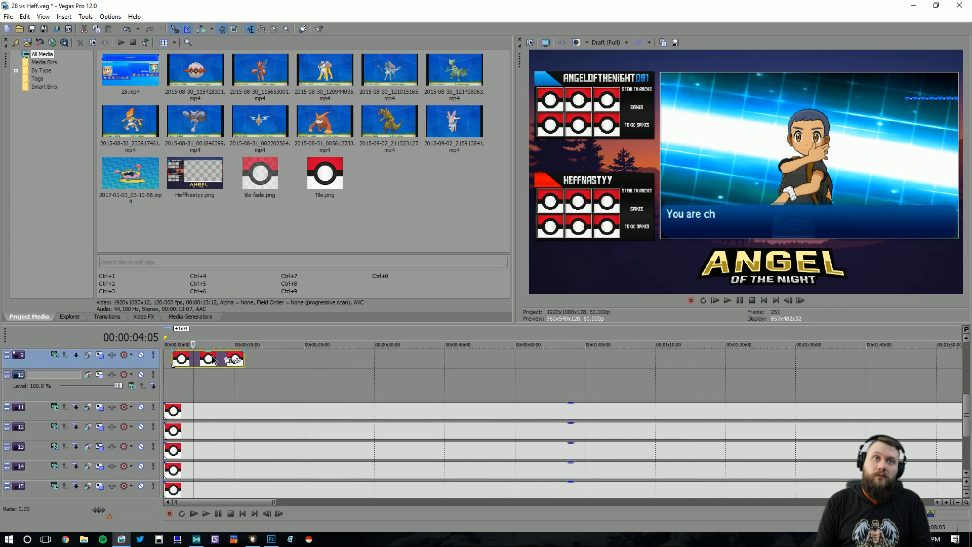
click(218, 360)
click(232, 358)
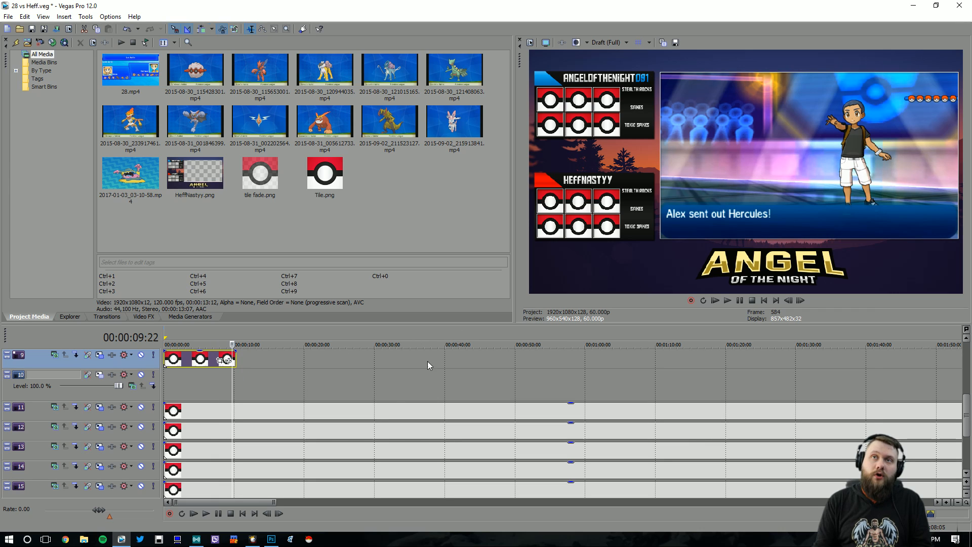
- Apply the Push Up transition preset to the end of the Poké Ball tile clip on track 9 and play it back
click(106, 315)
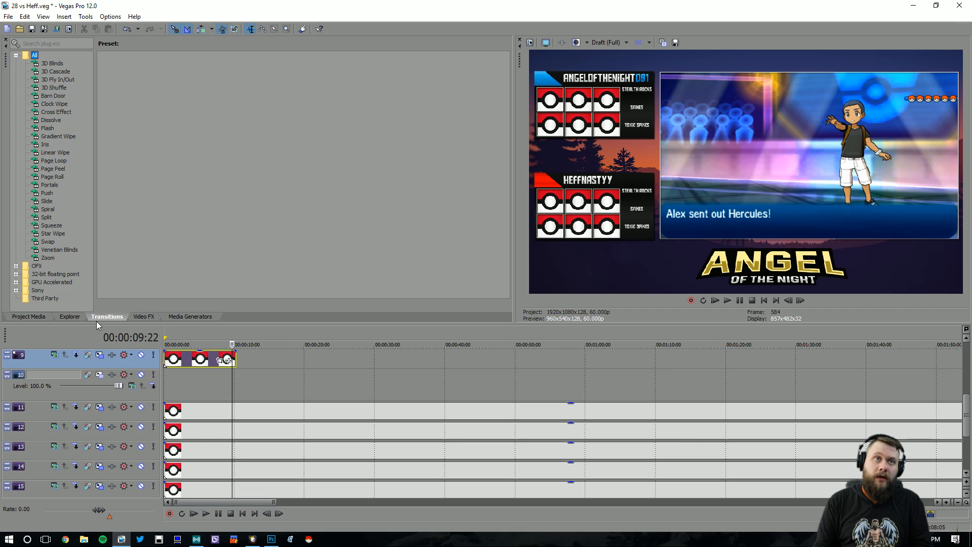
click(32, 316)
click(69, 317)
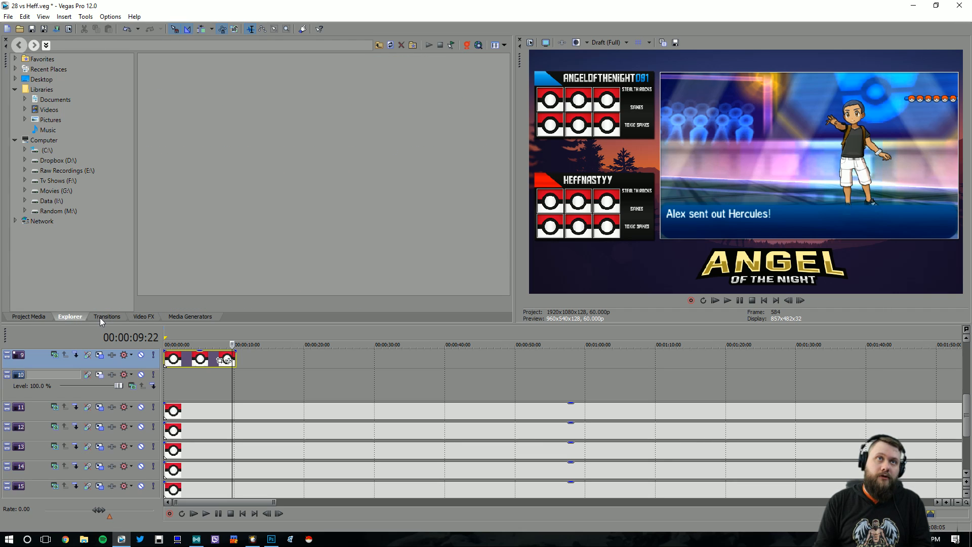
click(105, 317)
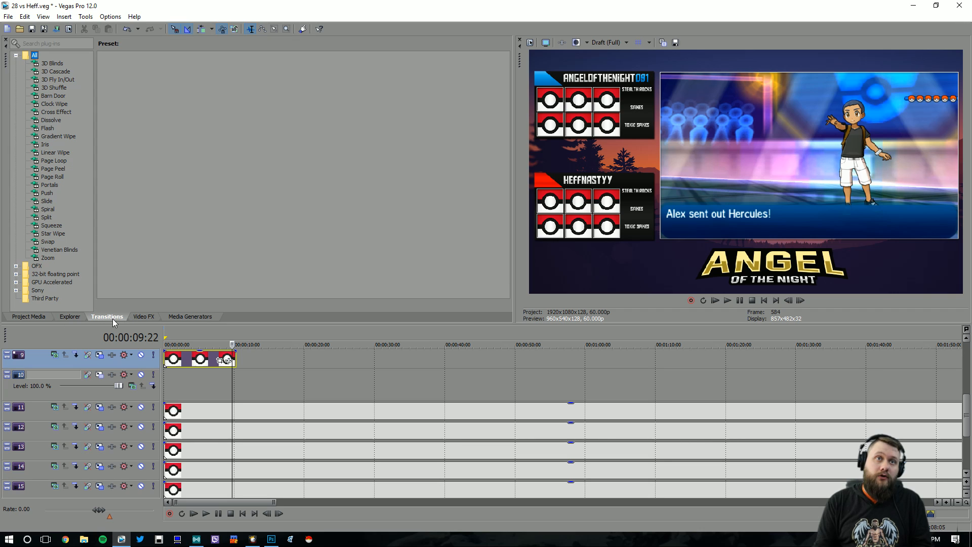
click(47, 193)
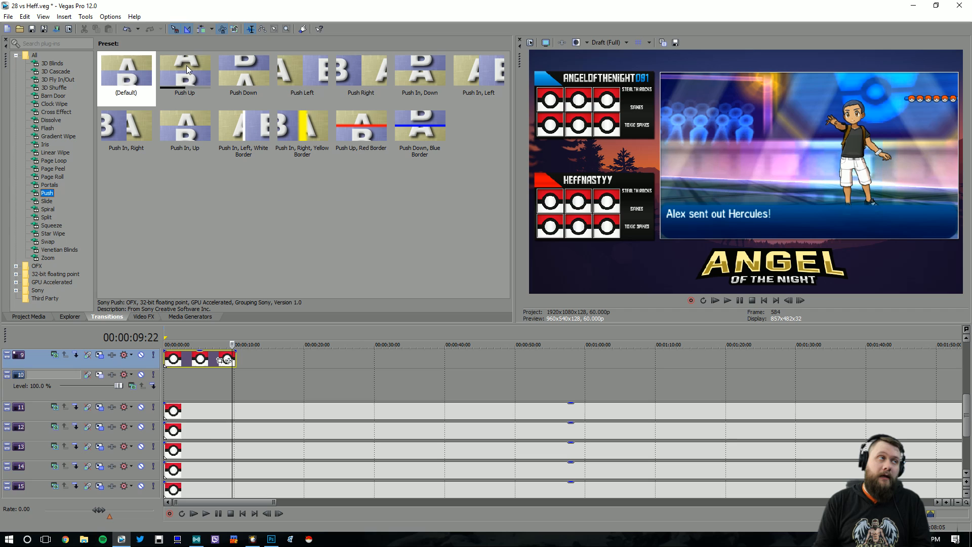
drag(184, 72, 234, 222)
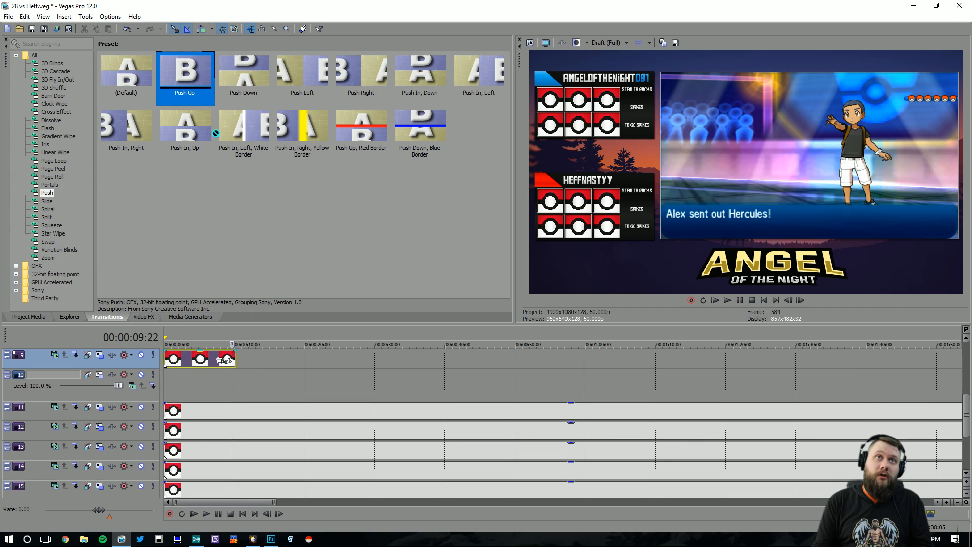
drag(215, 133, 234, 359)
scroll(233, 362, up, 6)
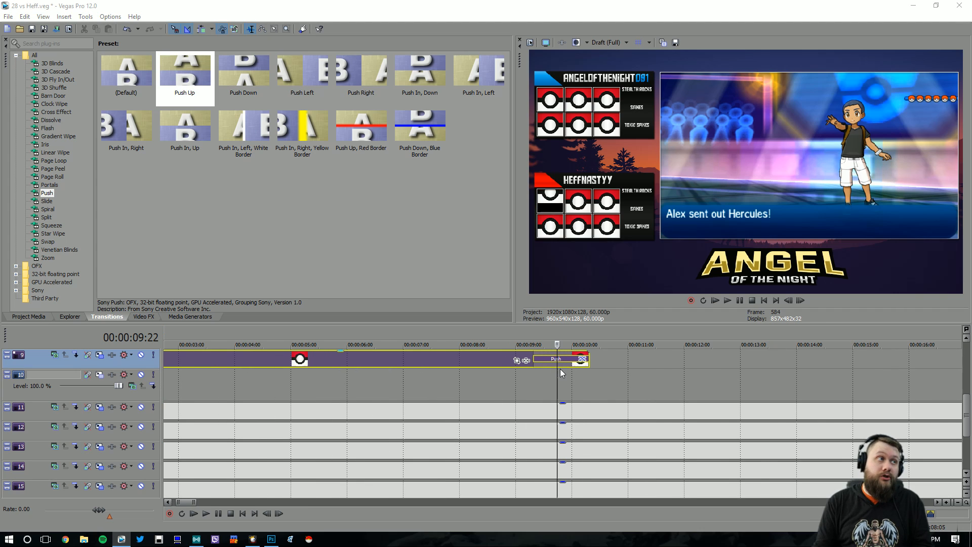
key(space)
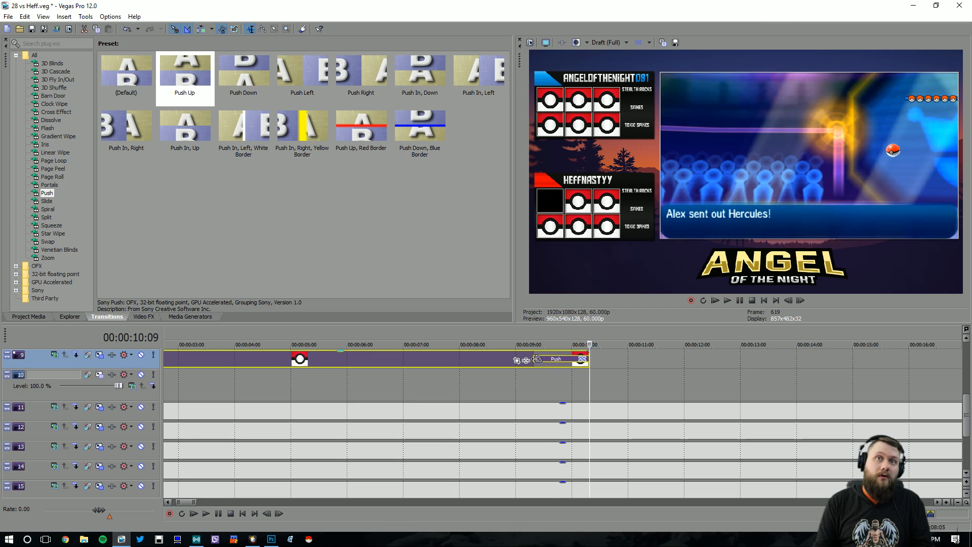
- Show the project media and enlarge the timeline tracks, with the playhead at 00:00:09:09, the start of track 9's Push transition
click(534, 354)
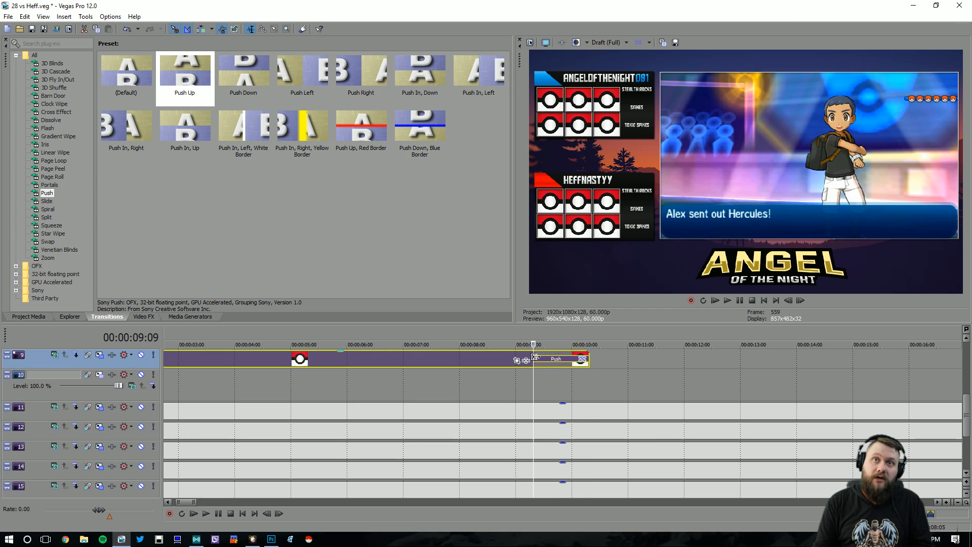
click(35, 319)
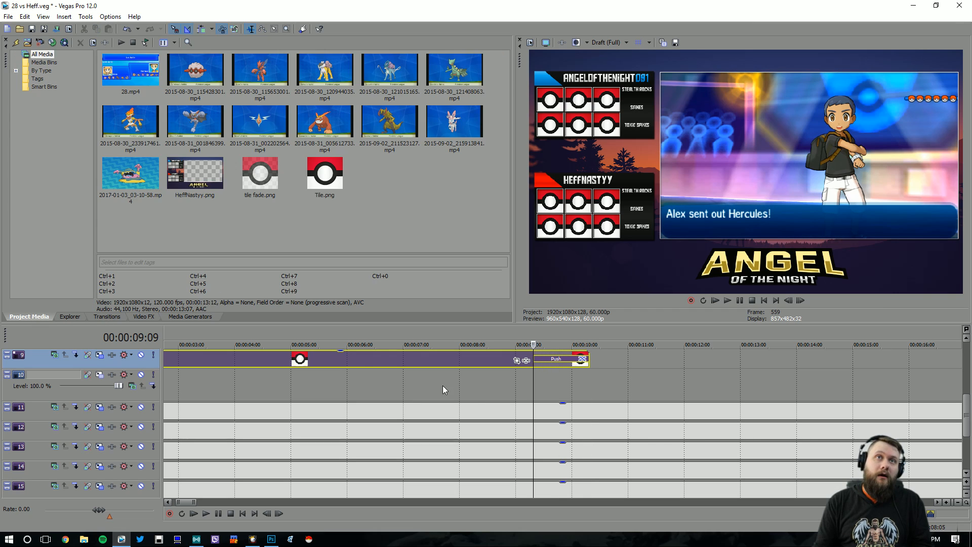
click(464, 360)
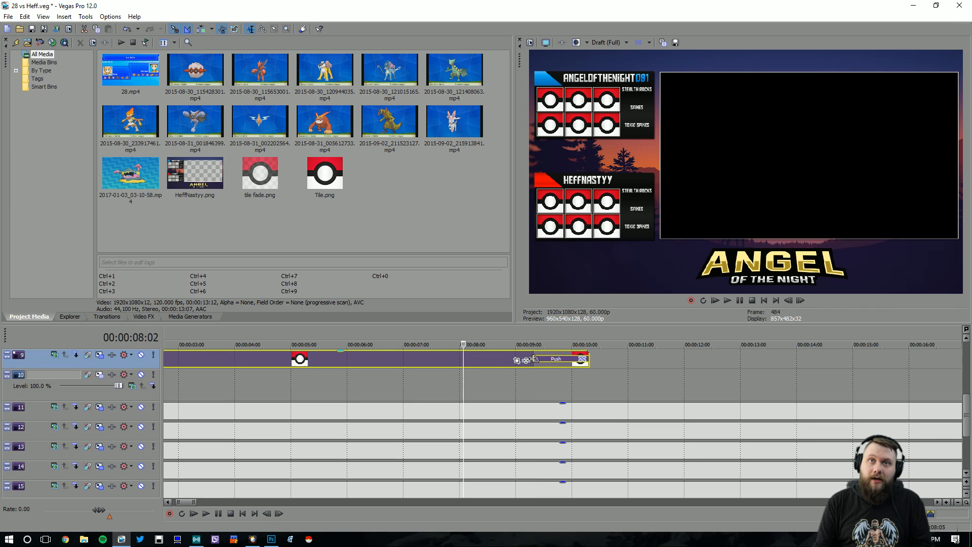
click(967, 482)
click(967, 484)
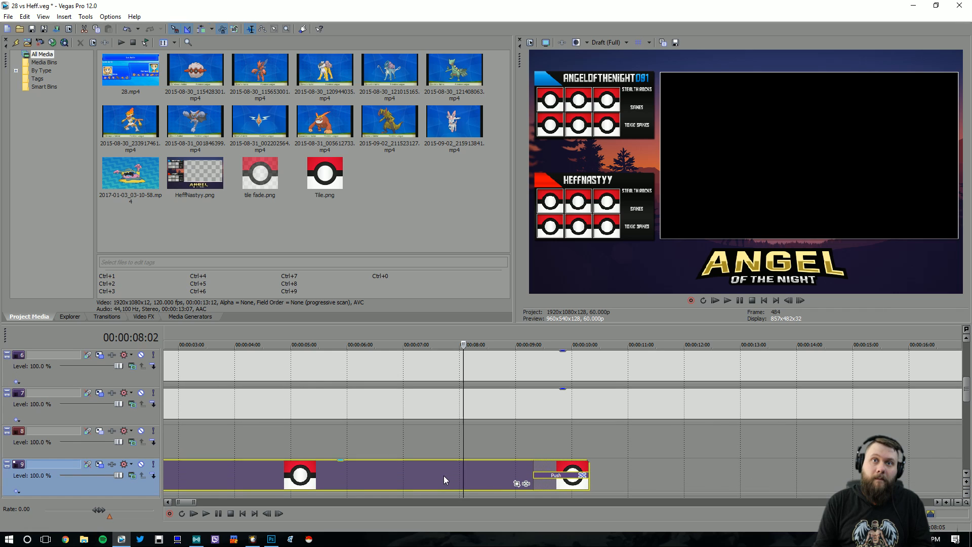
click(444, 475)
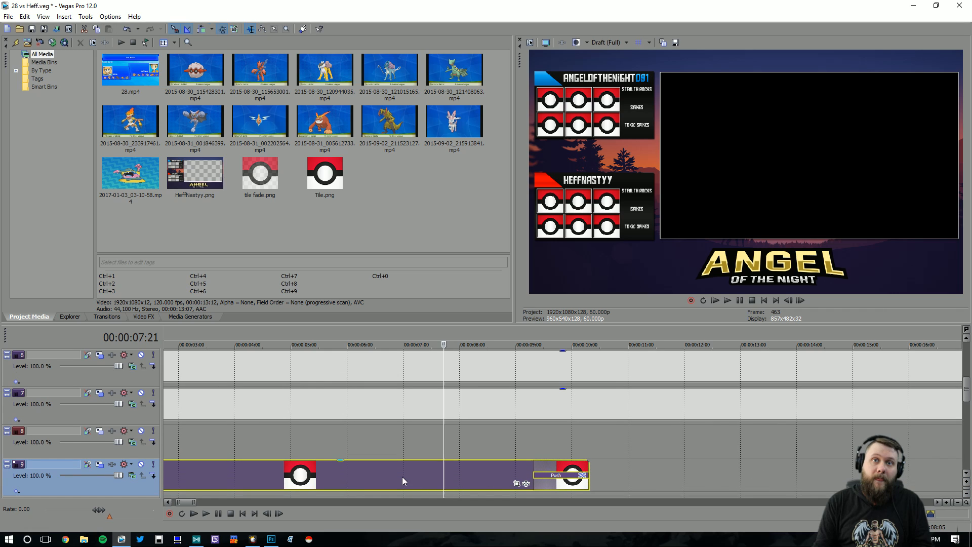
click(535, 466)
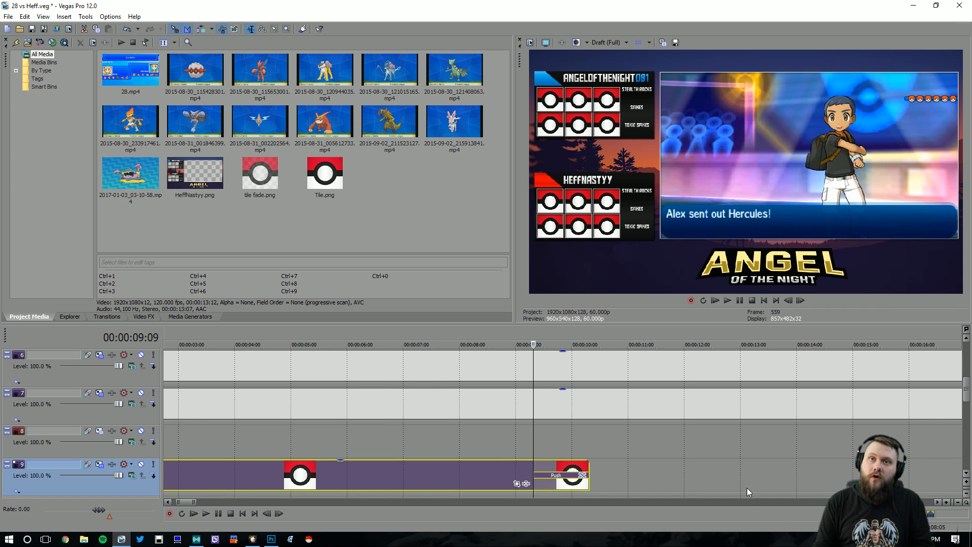
scroll(746, 488, down, 1)
drag(966, 395, 966, 408)
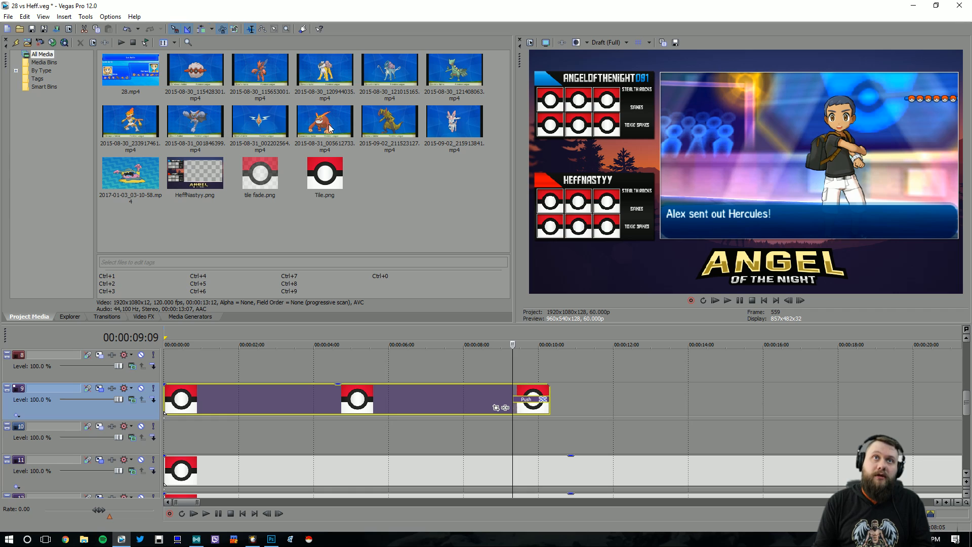
- Place the clip 2015-08-31_005612733.mp4 on track 10 at 00:00:09:09 and delete its audio track
drag(324, 124, 515, 429)
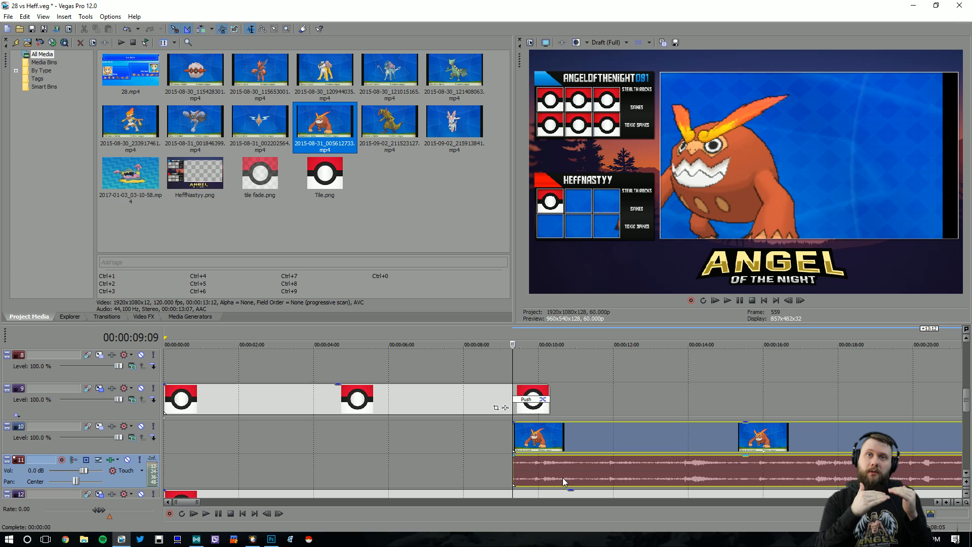
right_click(107, 481)
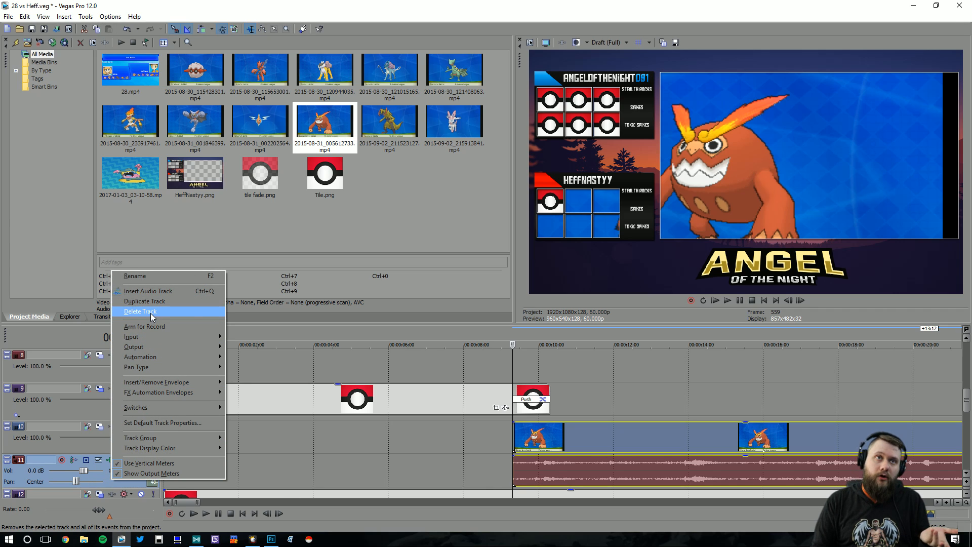
click(151, 311)
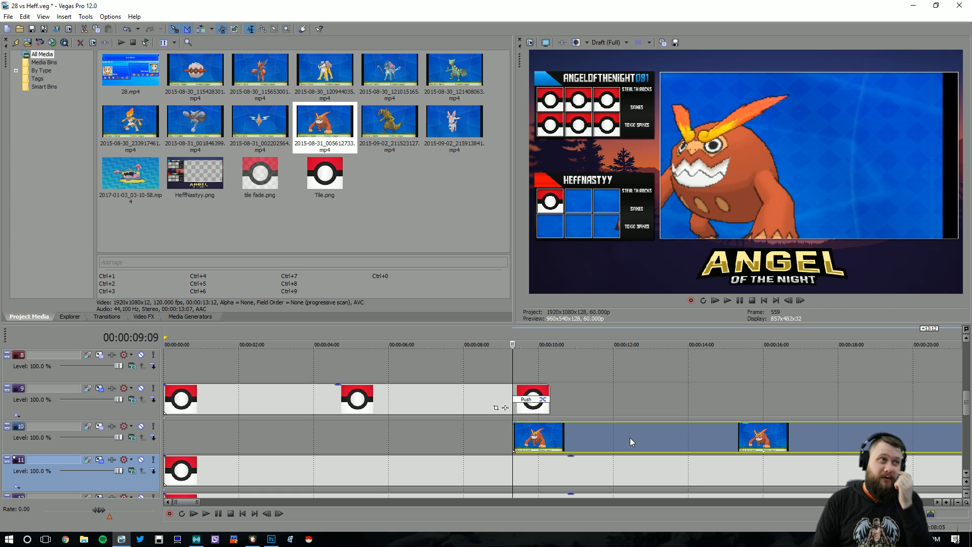
- Extend the Darmanitan clip on track 10 so it ends level with the Poké Ball tile clips on the neighbouring tracks
scroll(594, 429, down, 5)
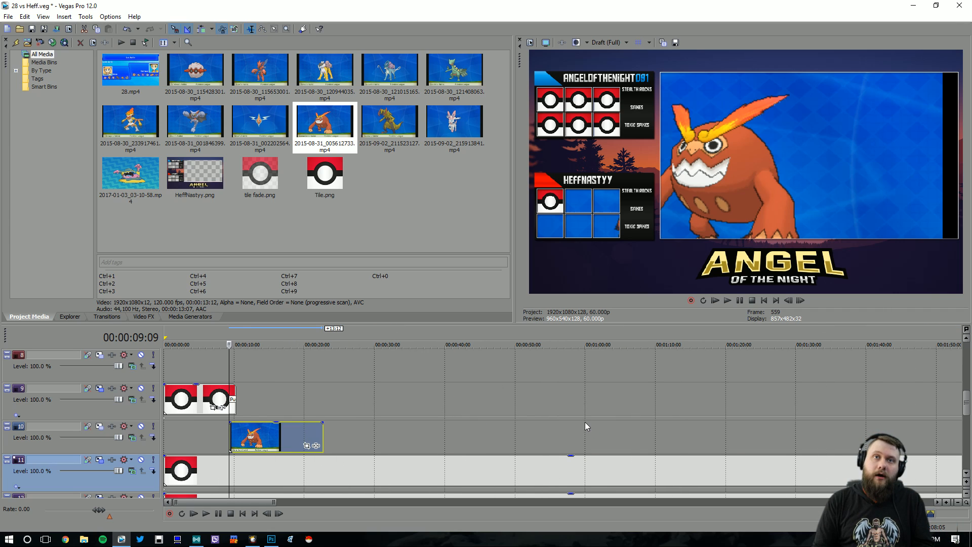
click(966, 494)
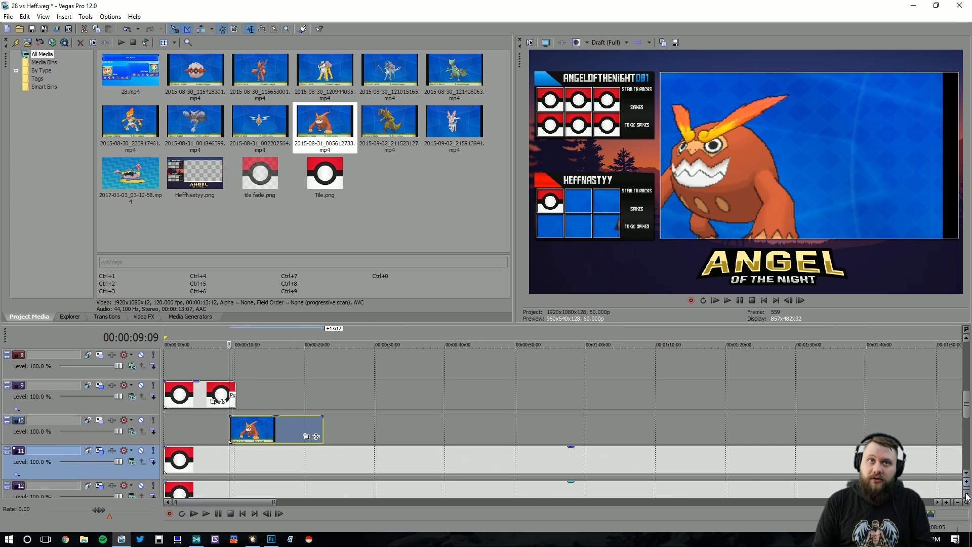
click(966, 494)
click(966, 495)
click(966, 495)
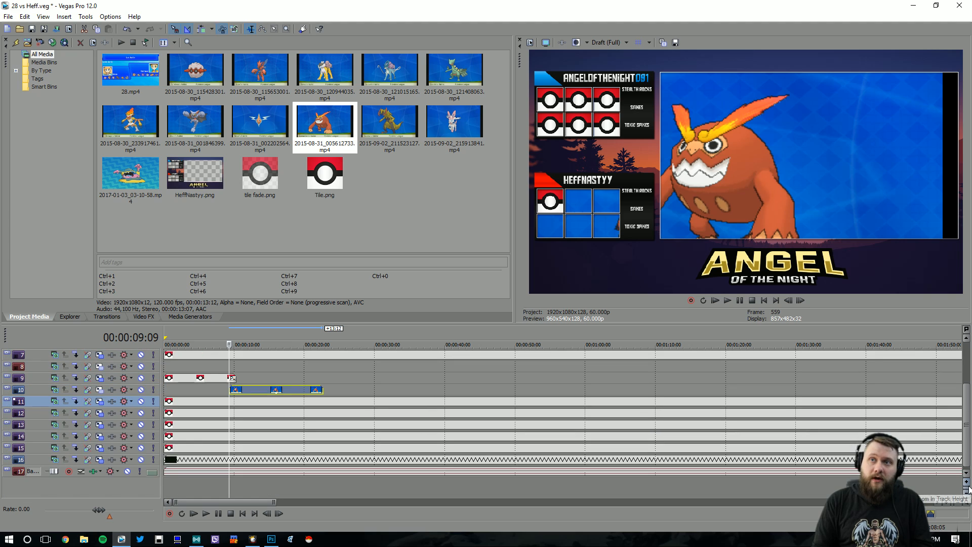
click(967, 483)
click(966, 483)
click(967, 483)
click(967, 483)
click(967, 483)
click(966, 483)
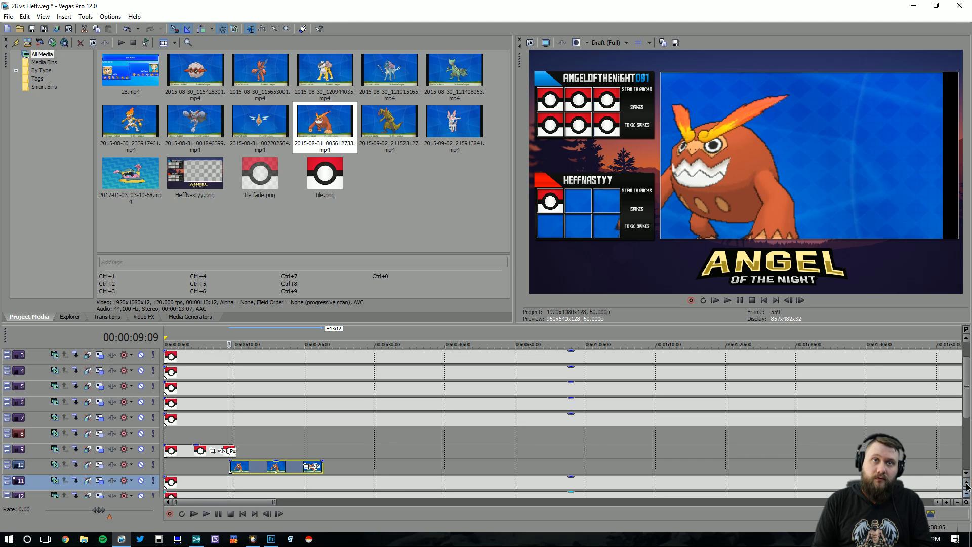
click(966, 483)
drag(664, 328, 664, 288)
drag(966, 487, 966, 484)
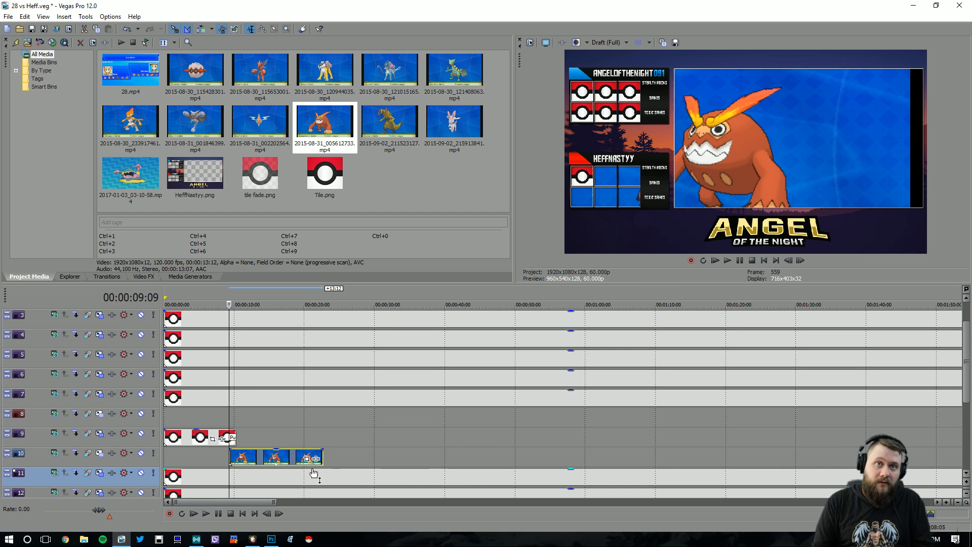
scroll(304, 458, down, 10)
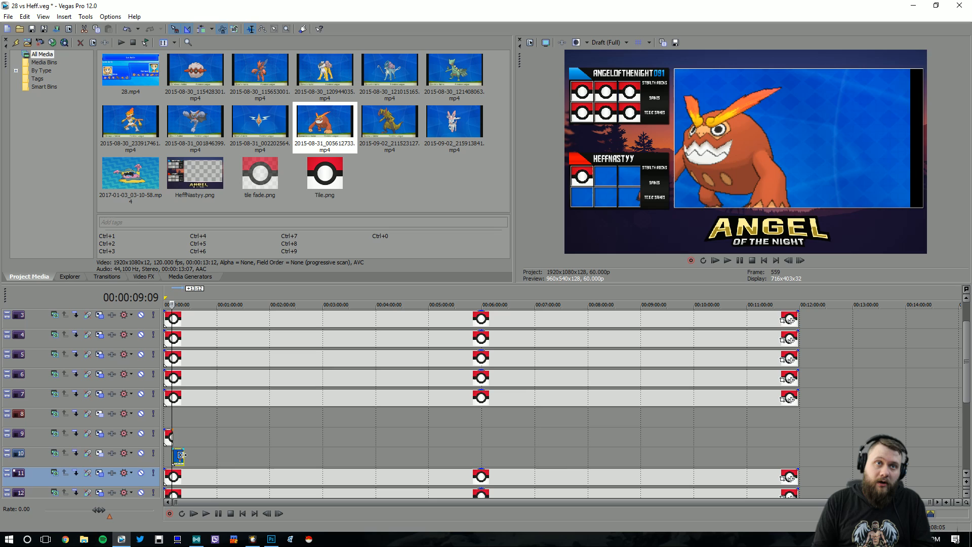
drag(184, 455, 799, 453)
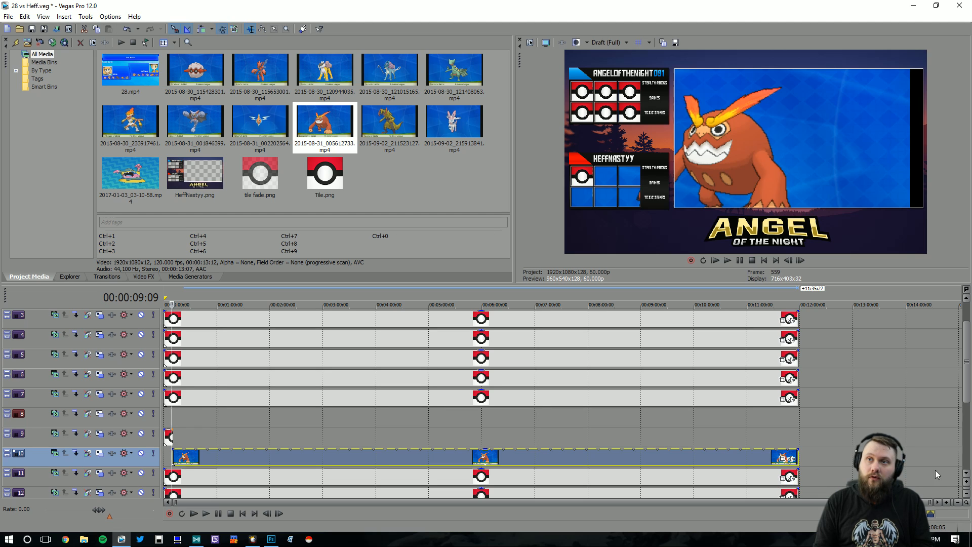
- Apply the Poke preset in Event Pan/Crop to the Darmanitan clip on track 10
click(966, 485)
click(966, 485)
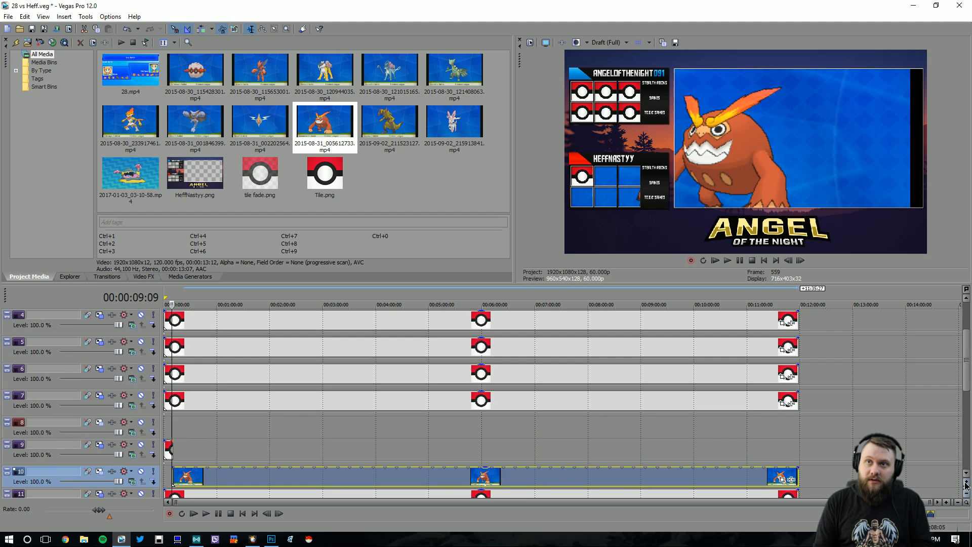
click(966, 485)
click(966, 485)
click(966, 485)
click(966, 485)
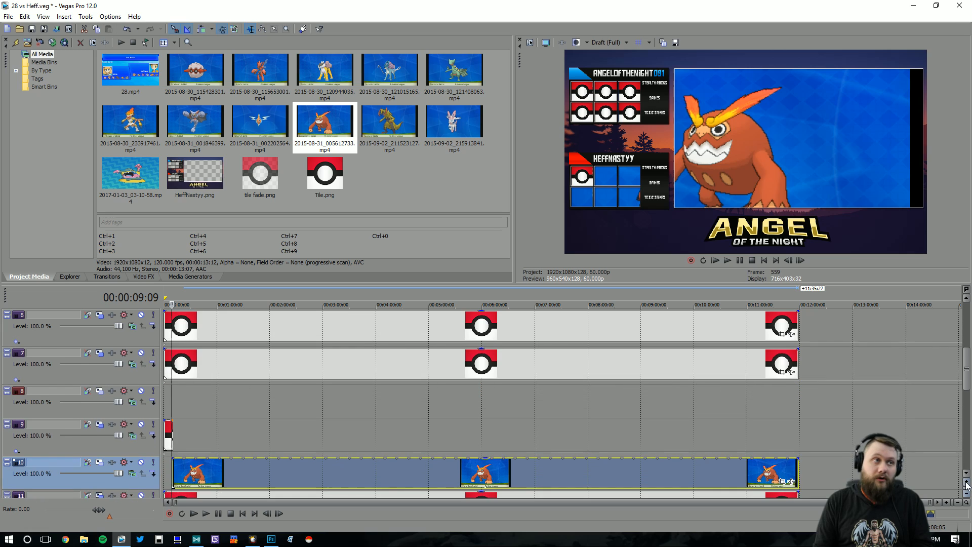
click(964, 482)
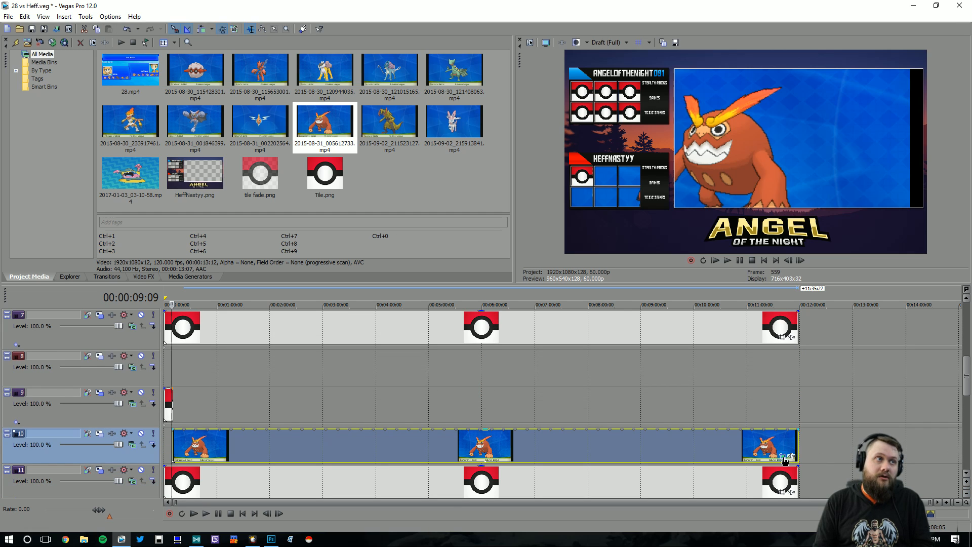
click(783, 458)
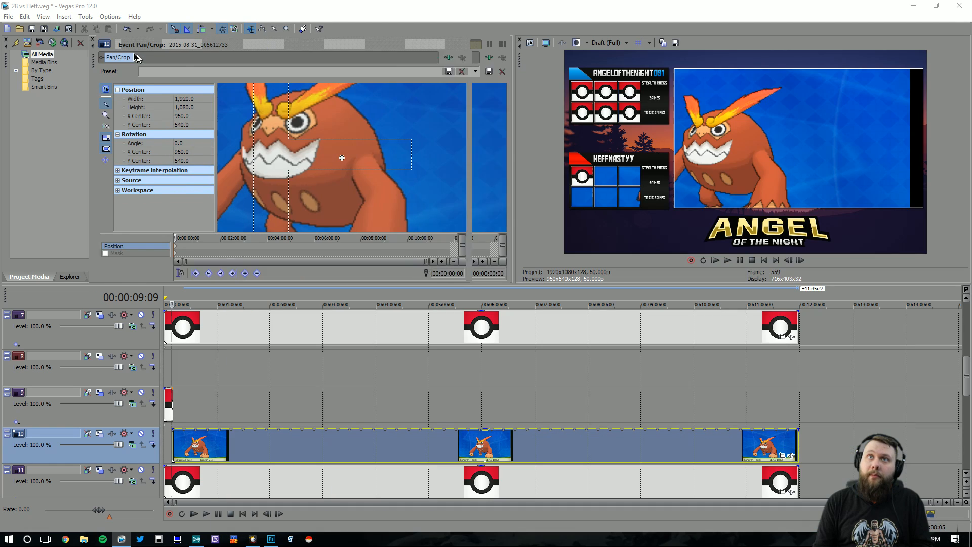
drag(92, 58, 256, 92)
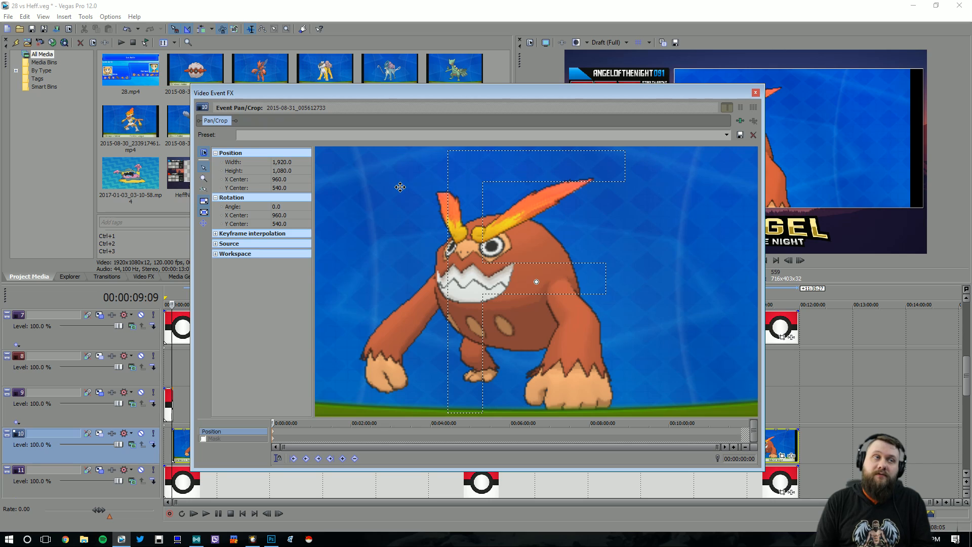
click(288, 160)
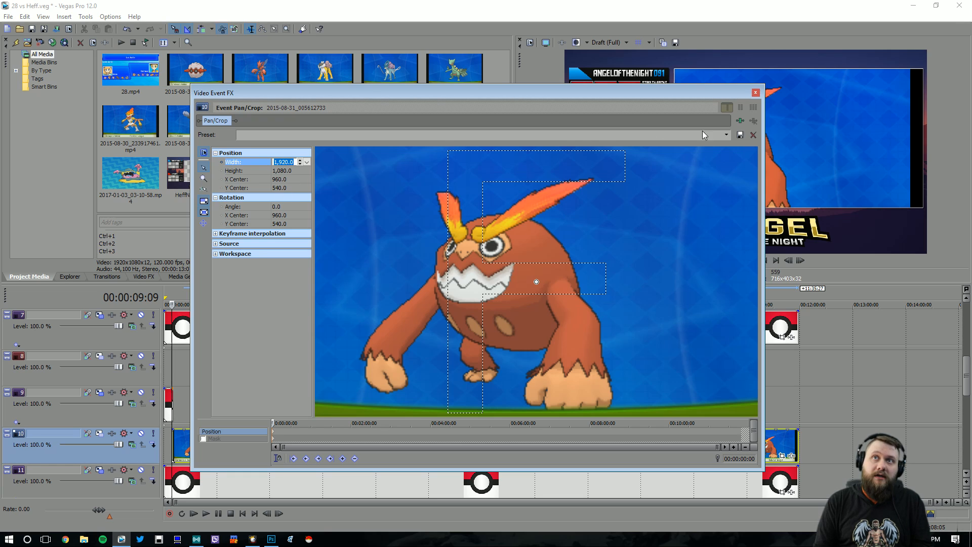
click(727, 135)
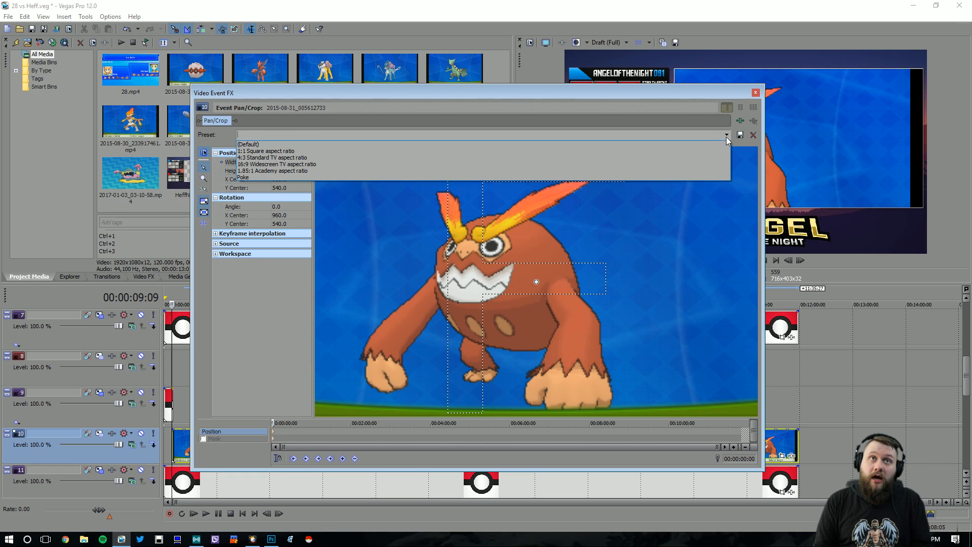
click(248, 178)
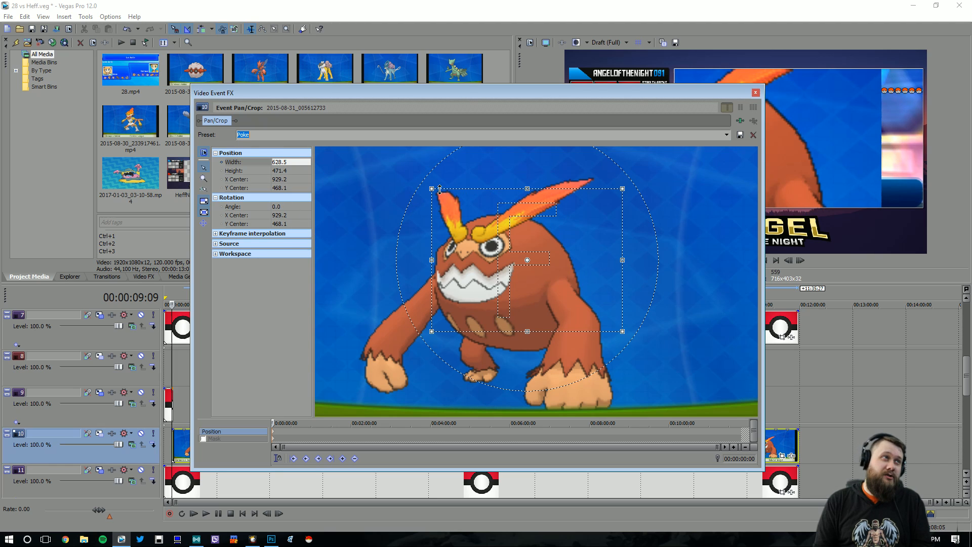
mouse_move(432, 188)
mouse_down()
mouse_move(419, 180)
mouse_move(438, 191)
mouse_up()
drag(595, 241, 570, 255)
drag(593, 208, 595, 205)
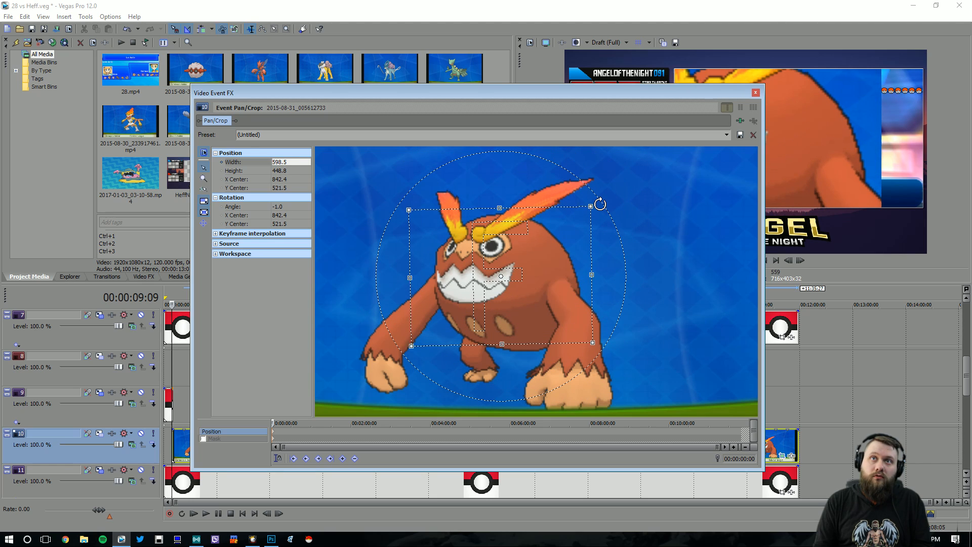
- Reapply the Poke crop preset and fit the frame around Darmanitan's face, about 633 × 475, centred near X 847.5, Y 511.5
click(727, 135)
click(297, 172)
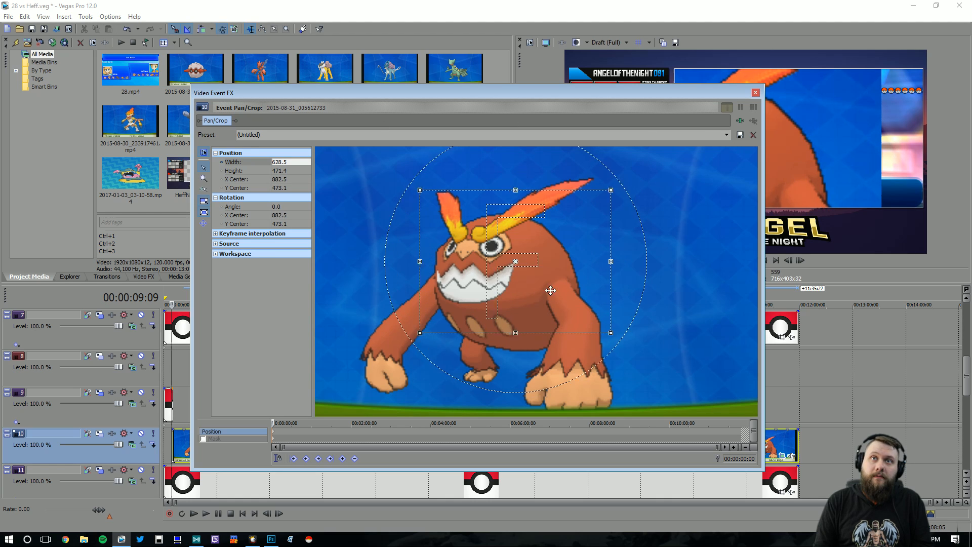
drag(551, 290, 556, 296)
drag(583, 334, 597, 352)
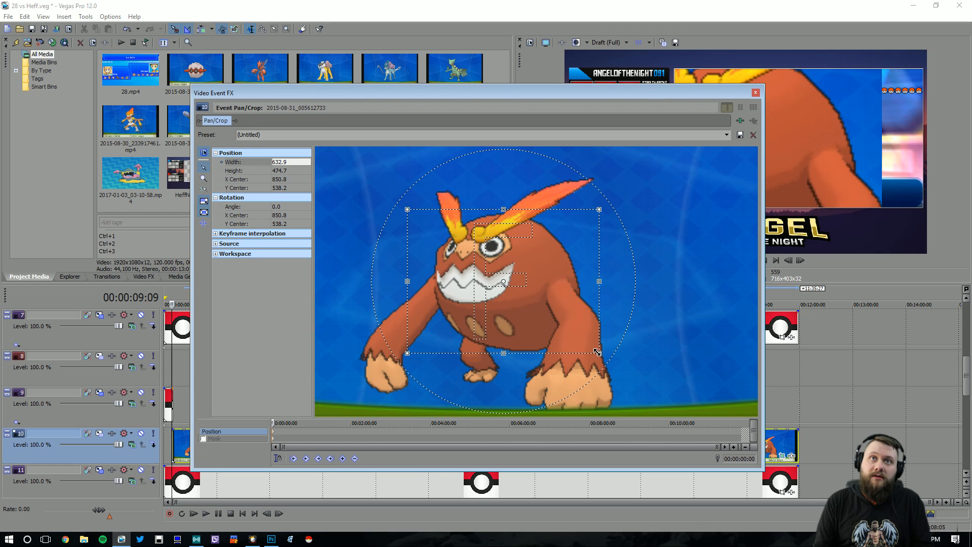
click(755, 93)
drag(534, 302, 532, 294)
click(755, 92)
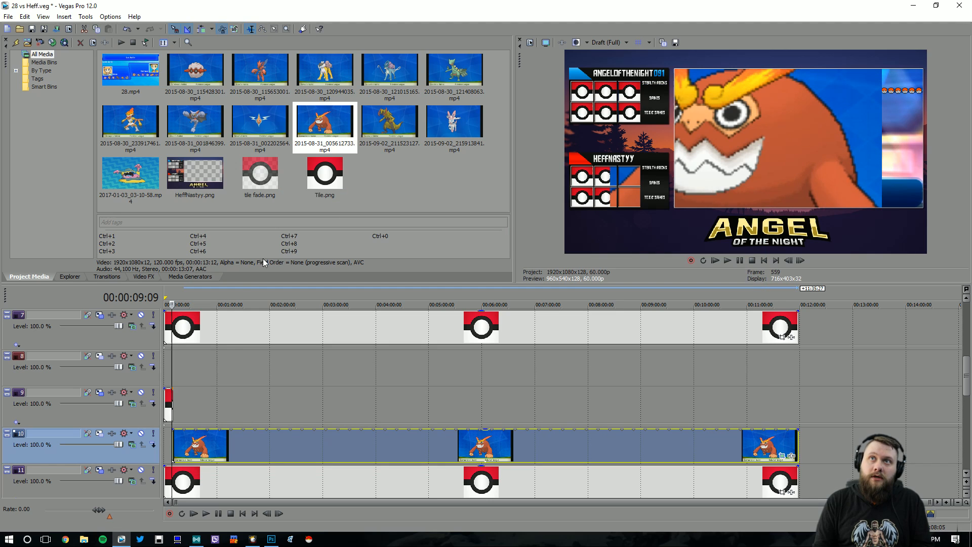
- Apply the Track Motion preset Trainer 2 Pokemon 1 to track 10
click(99, 434)
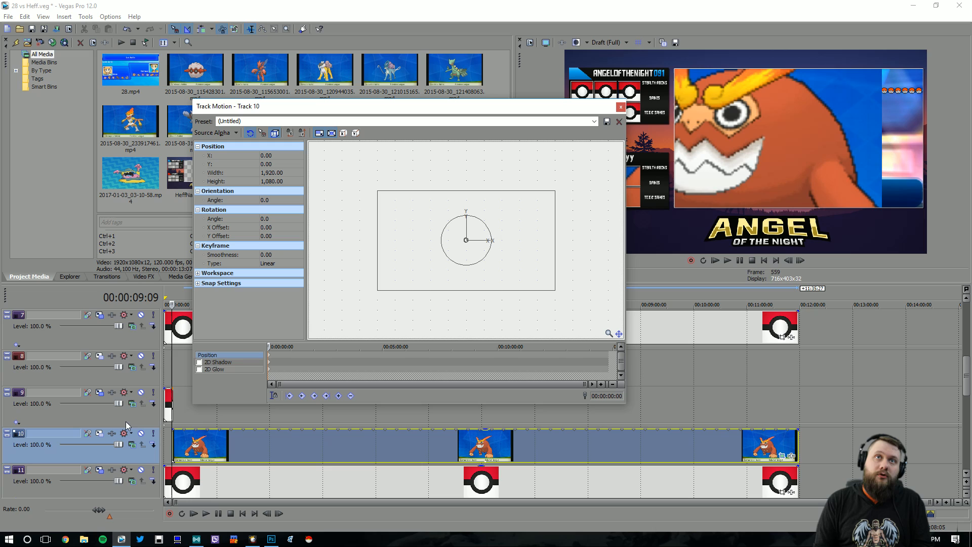
click(524, 122)
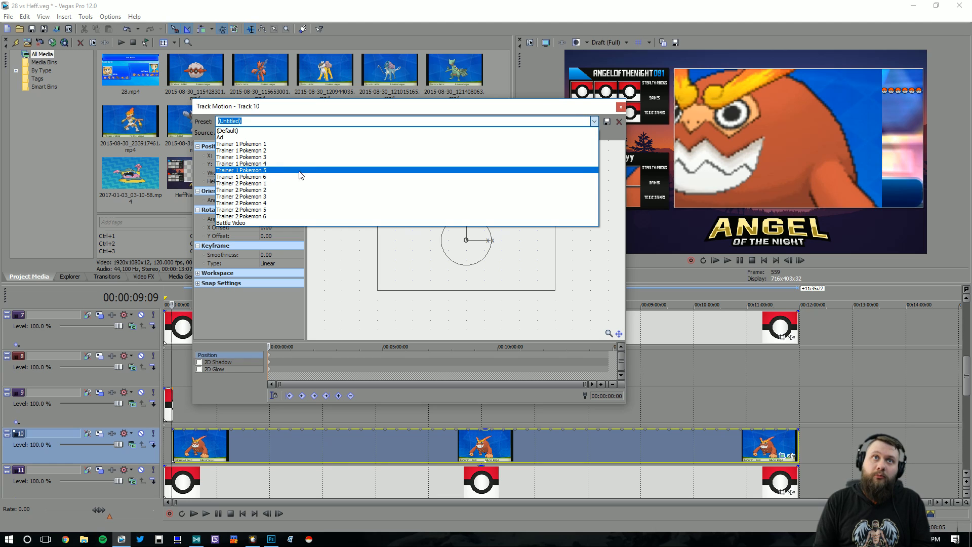
click(272, 184)
click(621, 107)
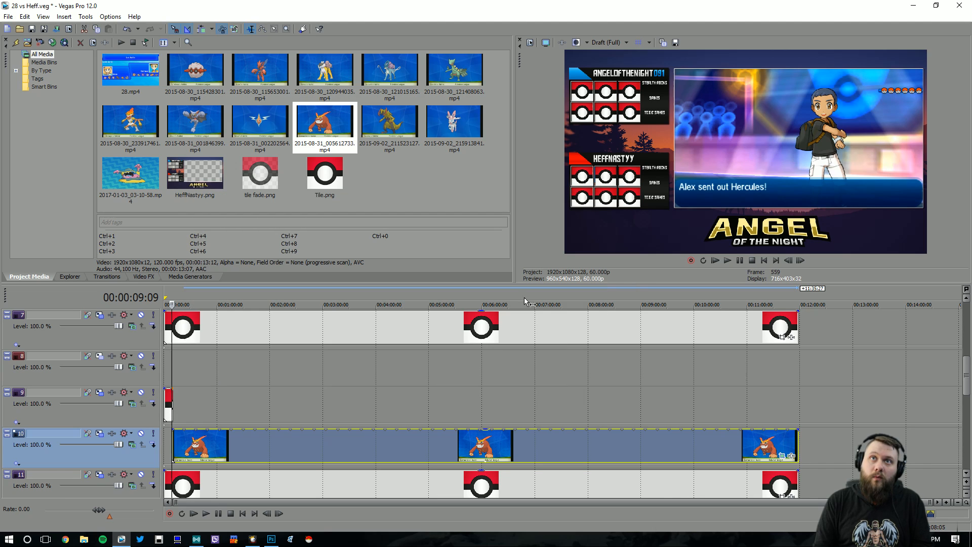
- With the playhead at 00:00:10:09, shift the Darmanitan clip's crop frame to about X center 825.7, Y center 513.9
drag(579, 283, 580, 301)
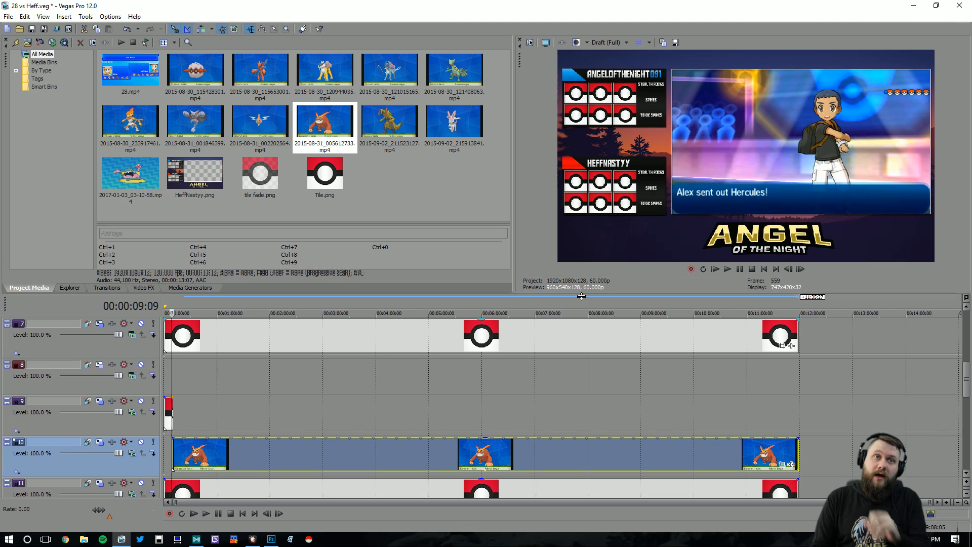
click(172, 418)
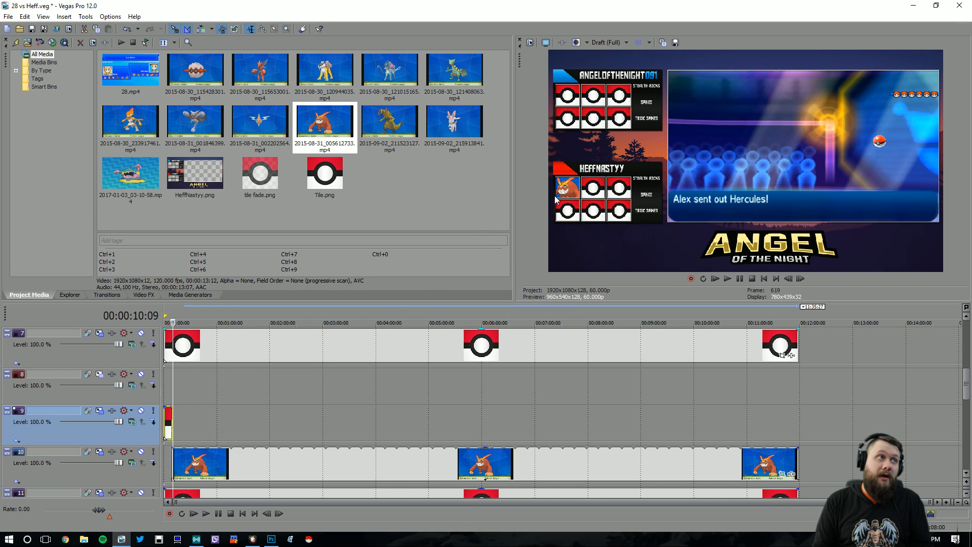
click(783, 474)
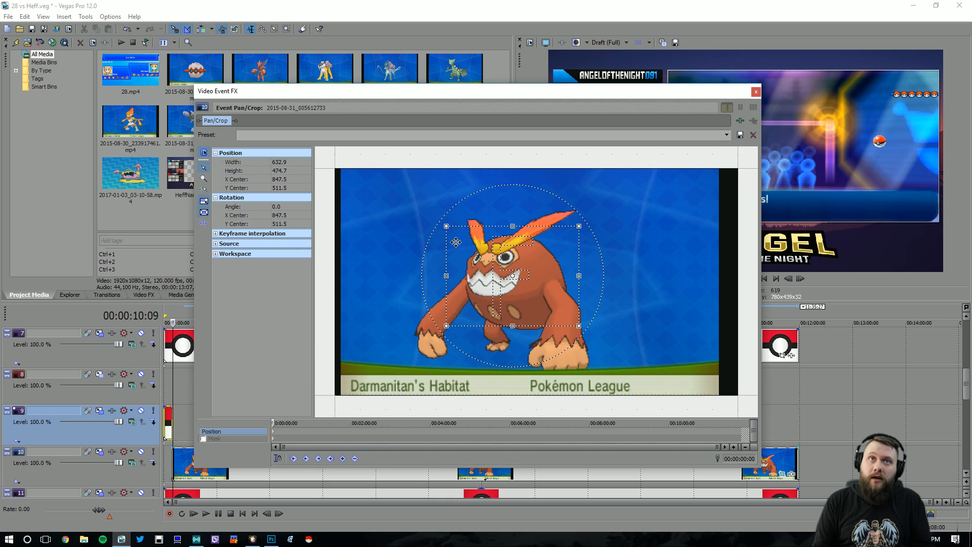
drag(456, 242, 452, 242)
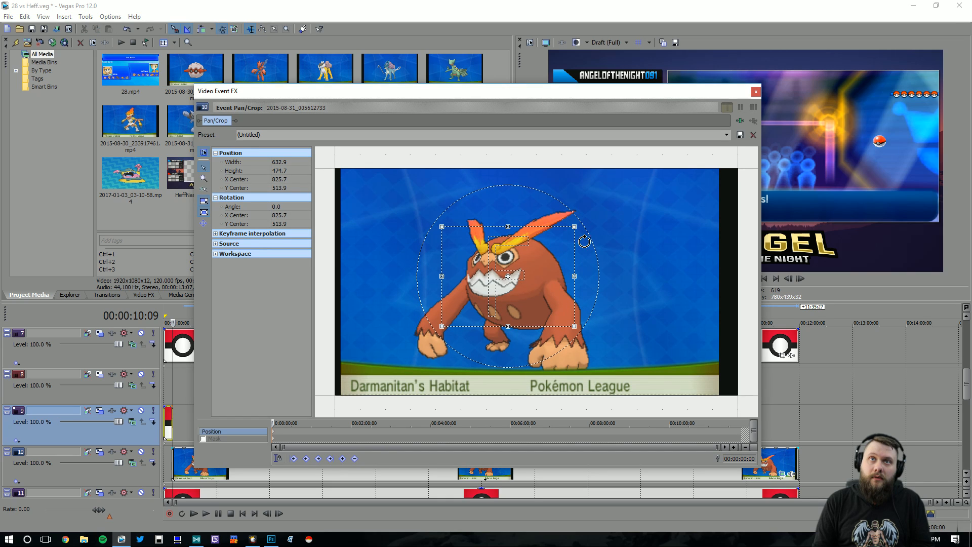
click(756, 91)
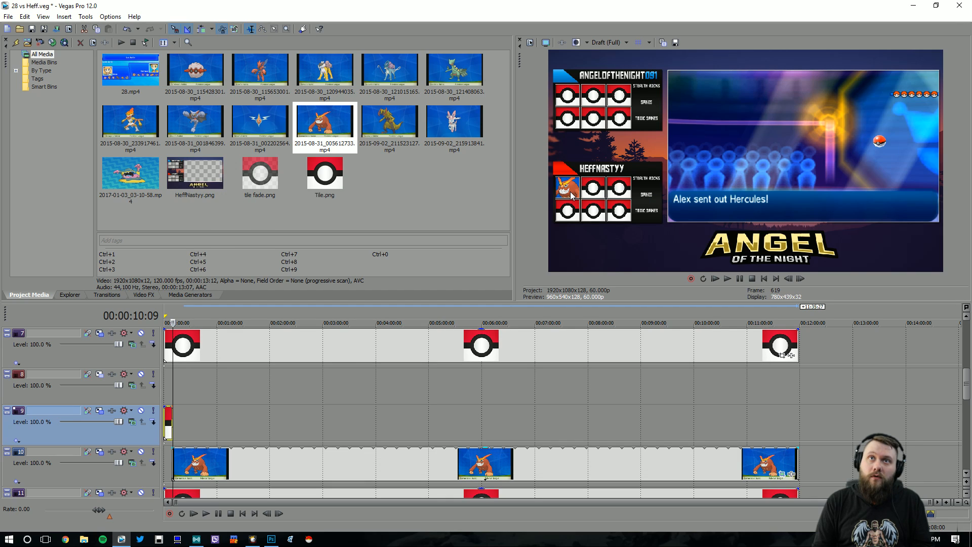
click(784, 474)
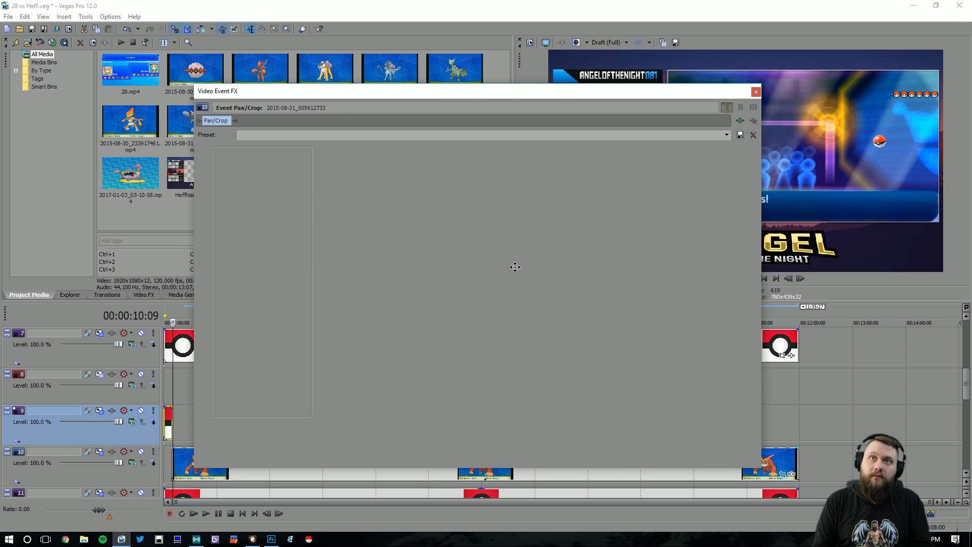
click(756, 92)
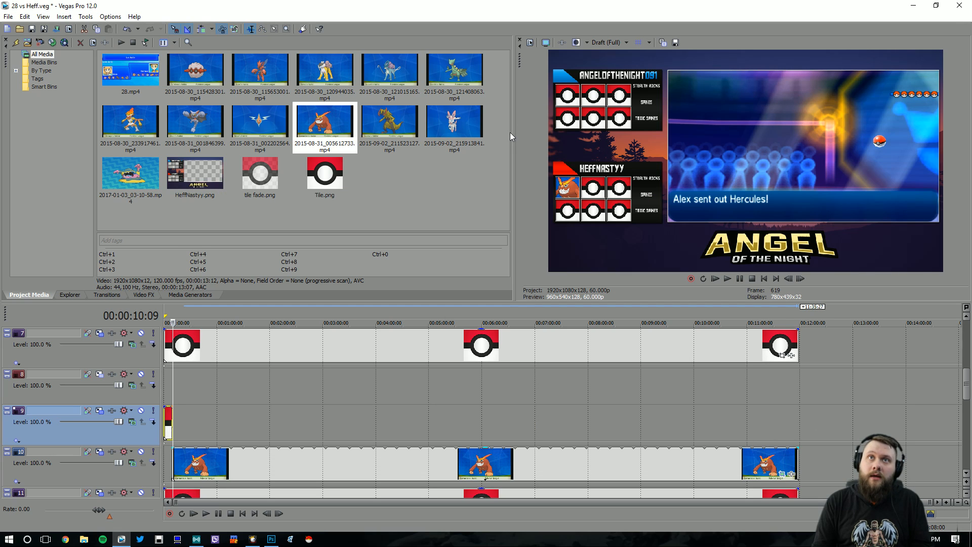
- Examine the Darmanitan tile in an enlarged video preview, then restore the timeline area and save the project
drag(509, 132, 368, 132)
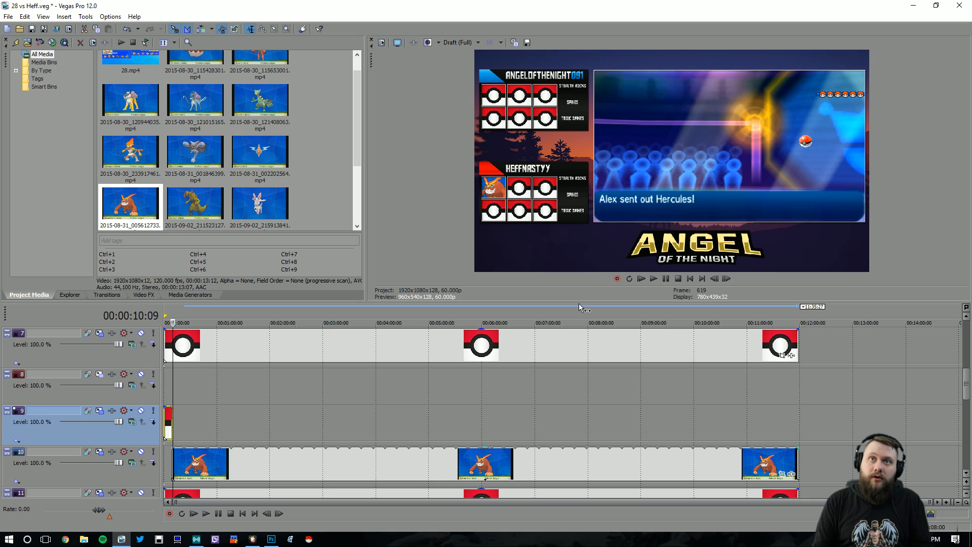
drag(581, 309, 580, 444)
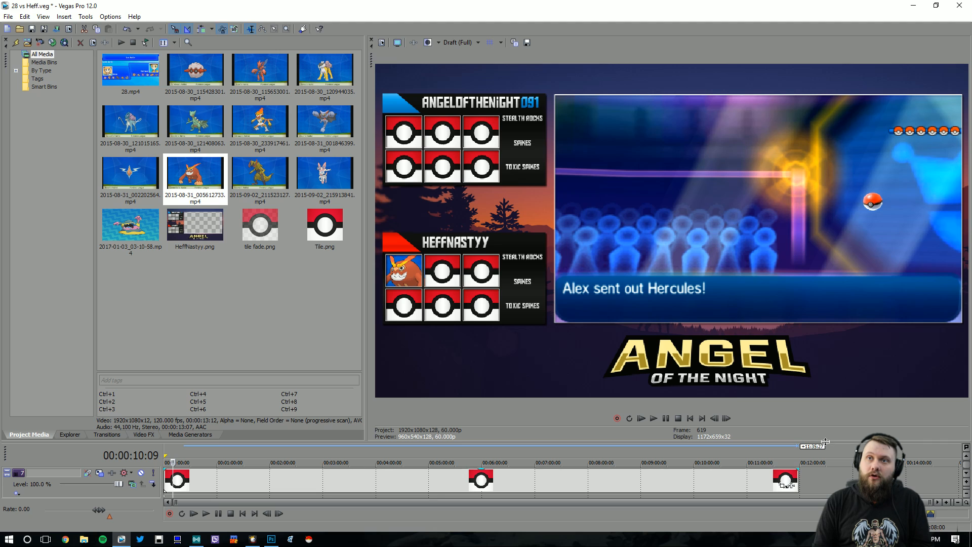
drag(824, 439, 808, 256)
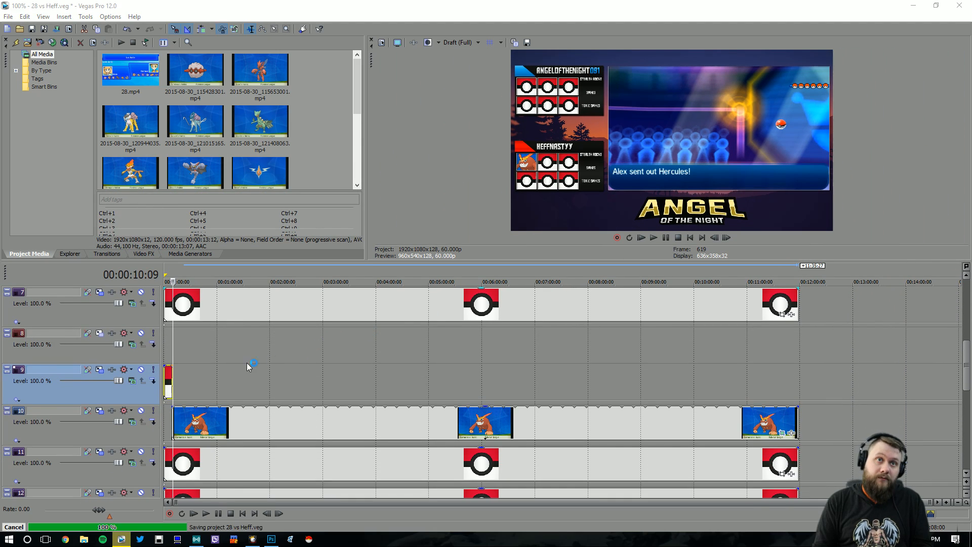
- Play the battle from 00:00:07:27 and pause at 00:00:18:16, as Forretress is sent out
scroll(208, 373, up, 2)
scroll(208, 373, up, 2)
click(201, 373)
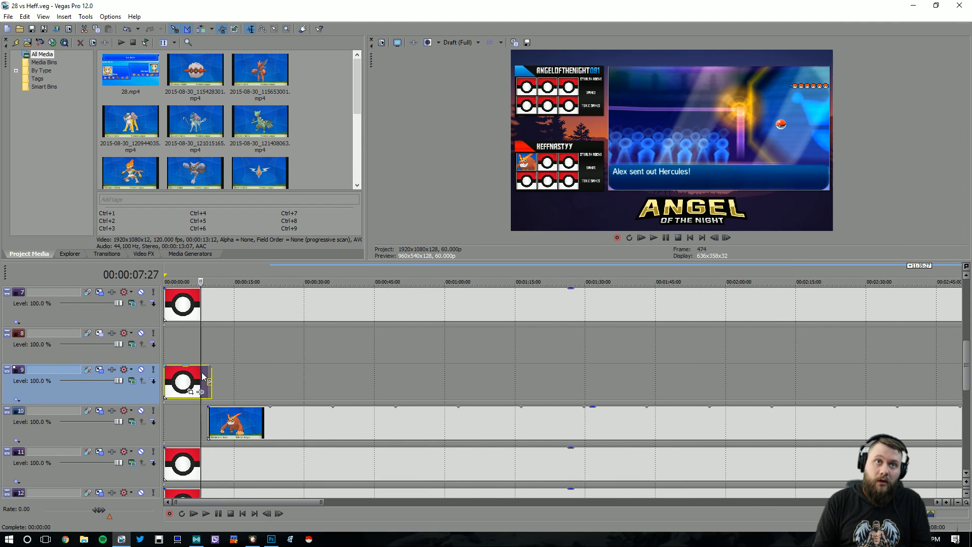
click(653, 237)
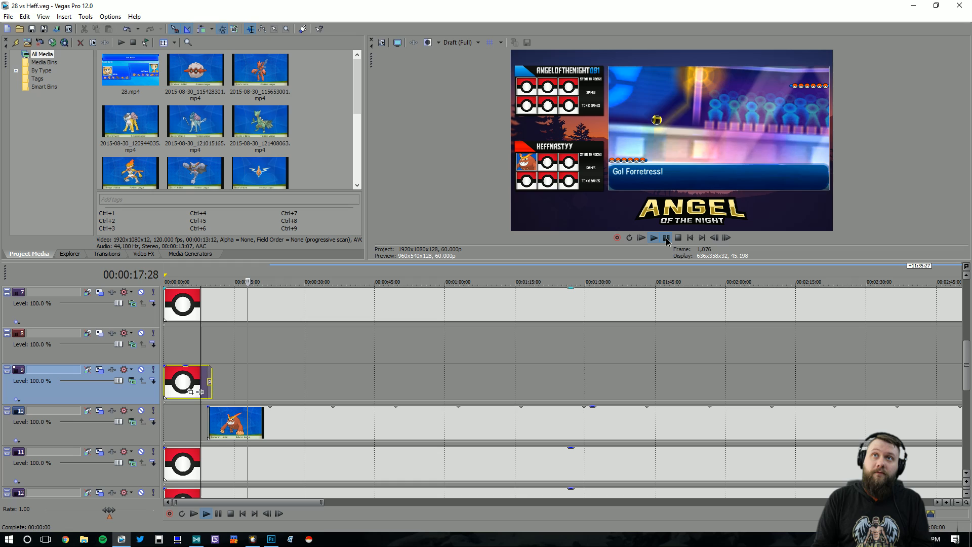
click(666, 238)
scroll(893, 395, down, 8)
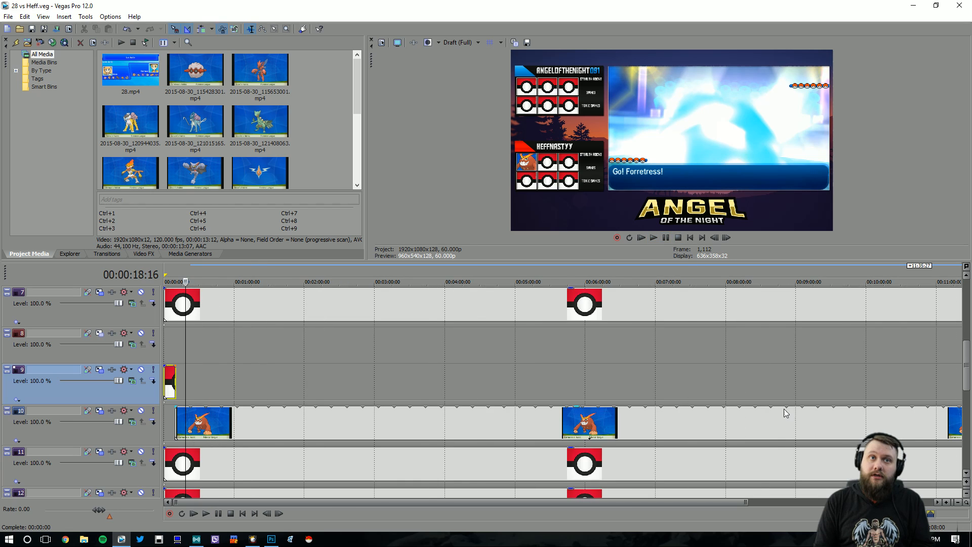
- Shrink the track heights and trim the Poké Ball tile on track 2 to end at 00:00:18:16
click(967, 494)
click(967, 493)
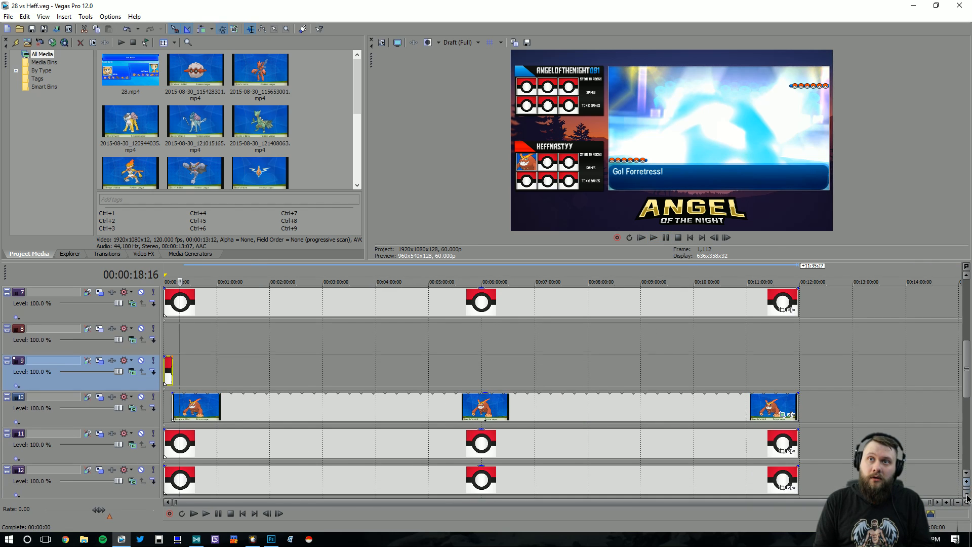
click(967, 494)
click(967, 493)
click(967, 495)
click(967, 495)
click(967, 494)
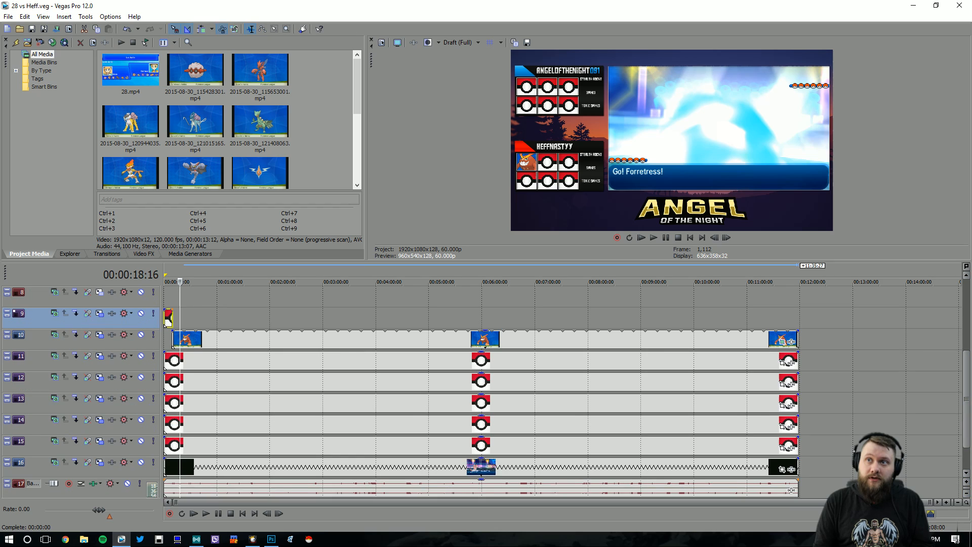
drag(966, 435, 965, 374)
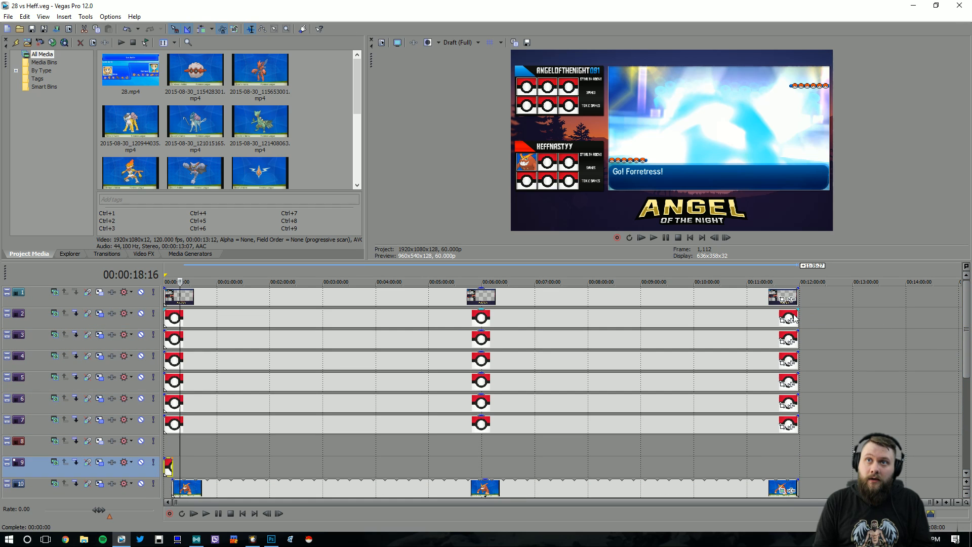
drag(797, 318, 186, 317)
scroll(186, 317, up, 5)
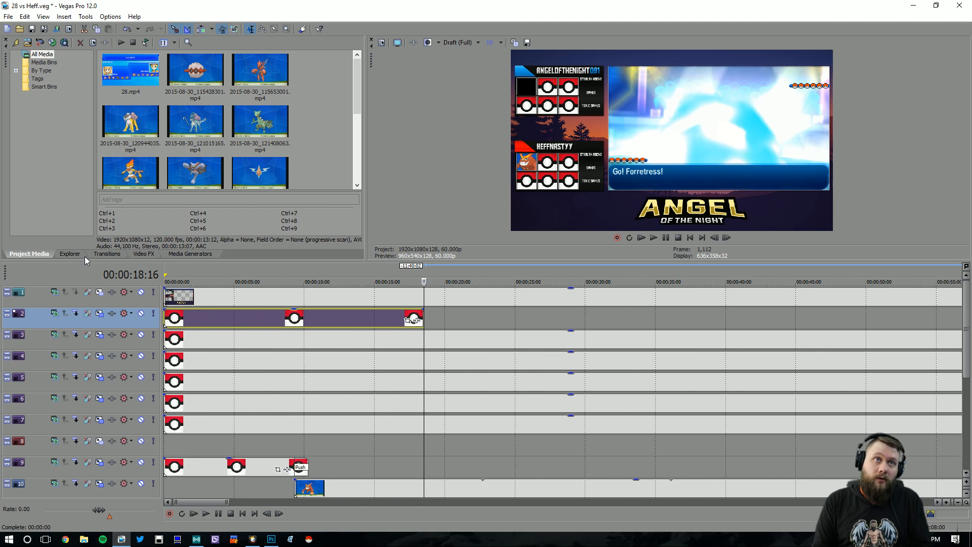
- Add the Push Up transition to the end of track 2's Poké Ball tile, keeping its default settings
click(103, 254)
drag(193, 62, 425, 319)
click(756, 92)
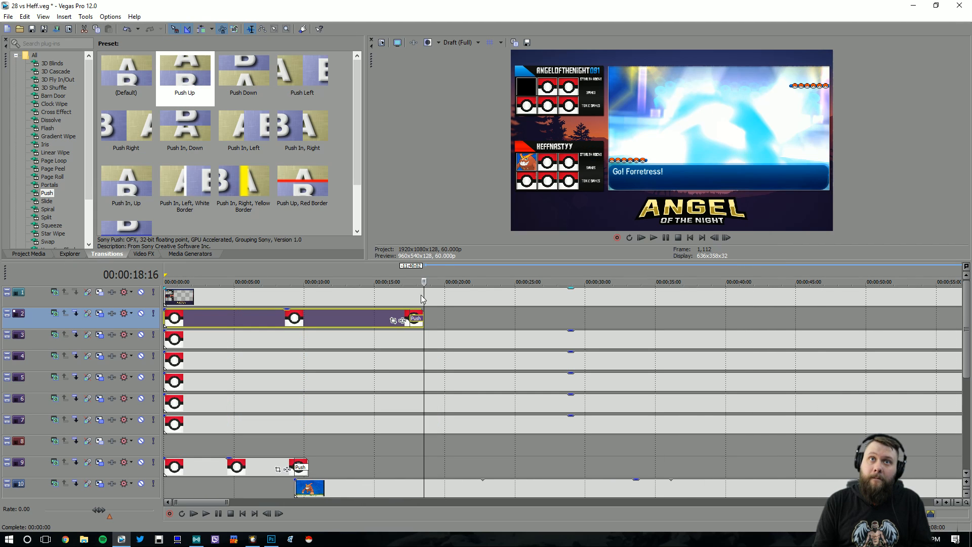
- Insert a new video track below track 2 and place the Forretress clip 2015-08-30_115428301.mp4 on it at 00:00:17:16
click(411, 317)
right_click(143, 340)
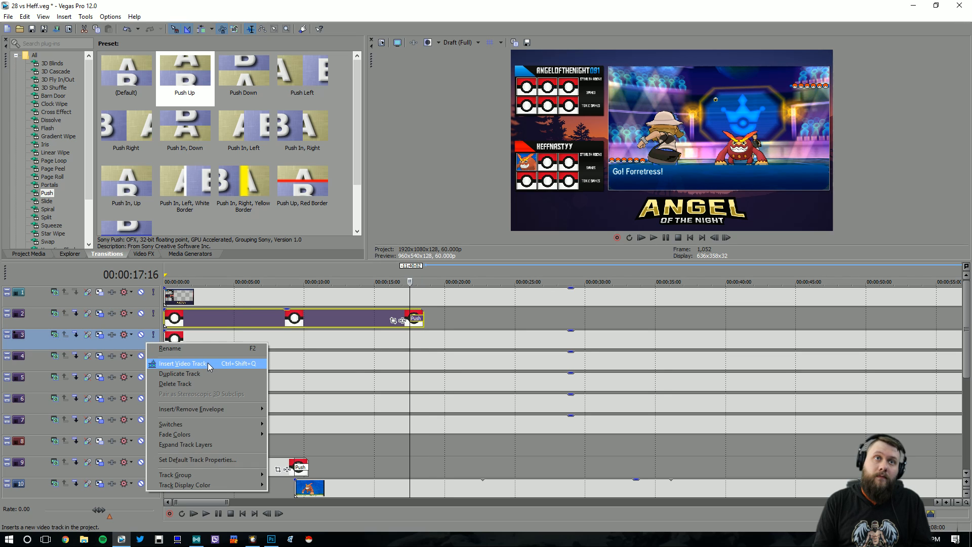
click(207, 362)
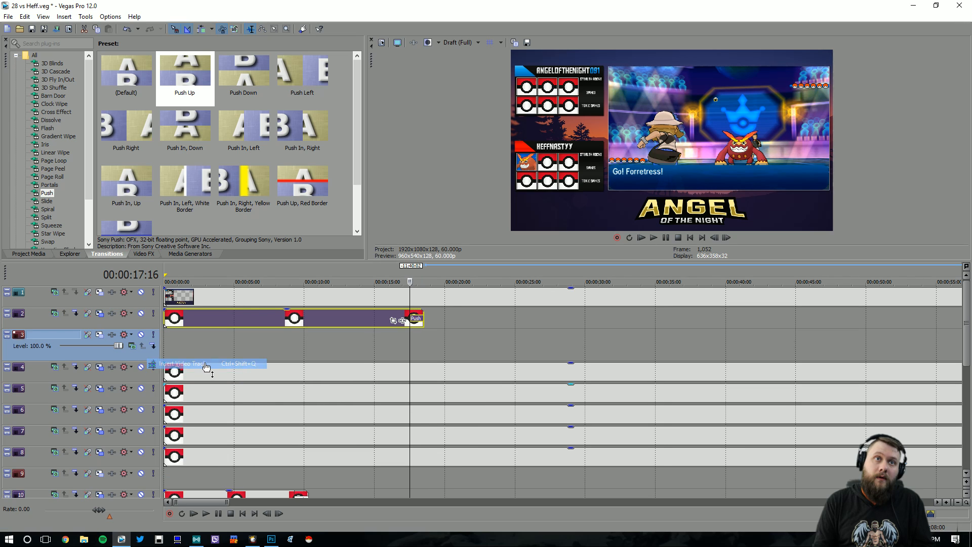
click(27, 253)
click(204, 79)
drag(203, 78, 414, 348)
- Apply the Poke crop preset to the Forretress clip and fit the frame to about 680 × 510, centred near X 950.9, Y 547.8
click(607, 356)
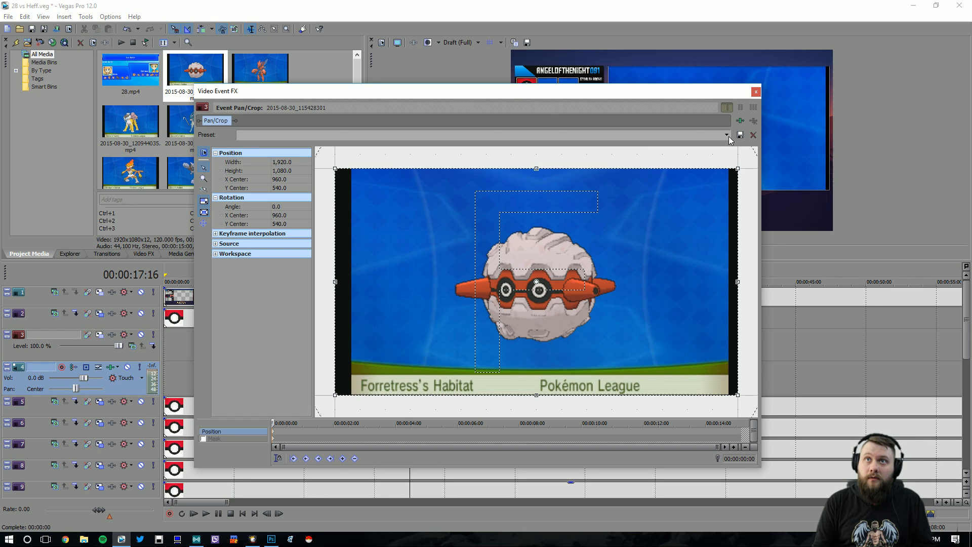
click(294, 134)
click(296, 177)
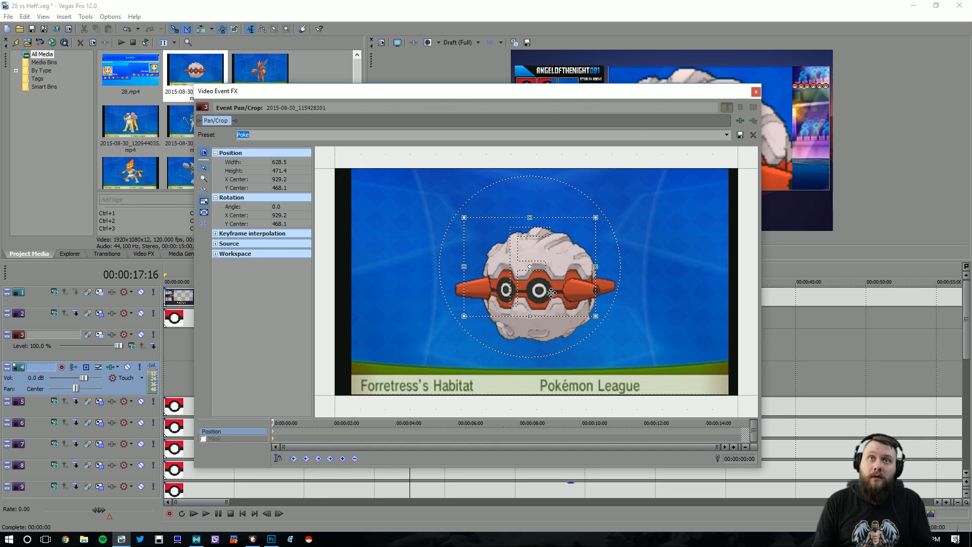
scroll(574, 268, down, 2)
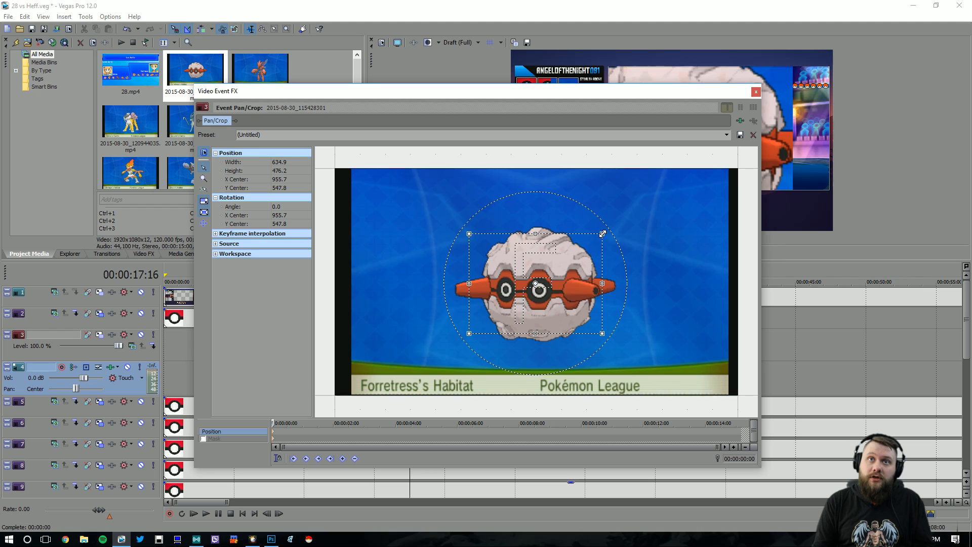
click(756, 91)
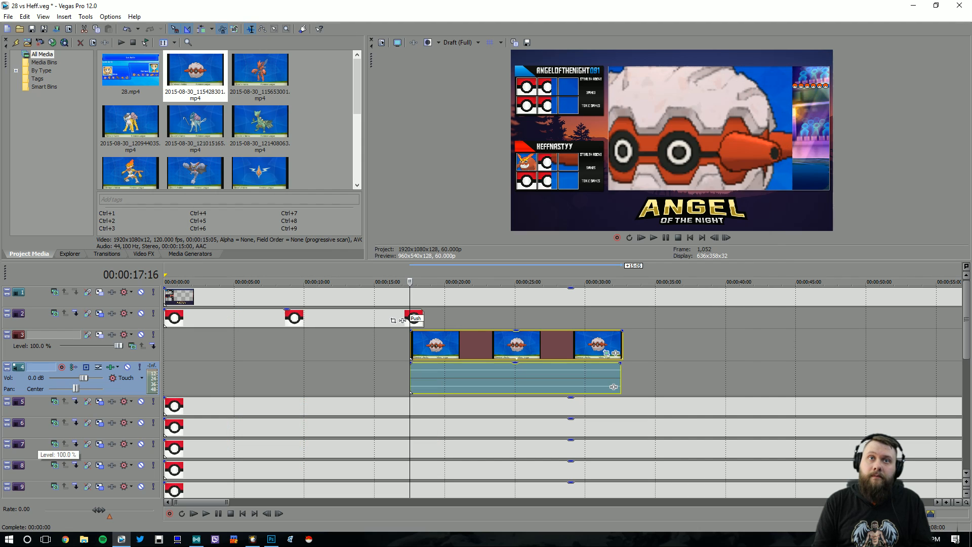
- Delete the Forretress clip's audio track and extend the clip on track 3 to the overlay's end at 00:11:58:18
right_click(133, 387)
click(177, 219)
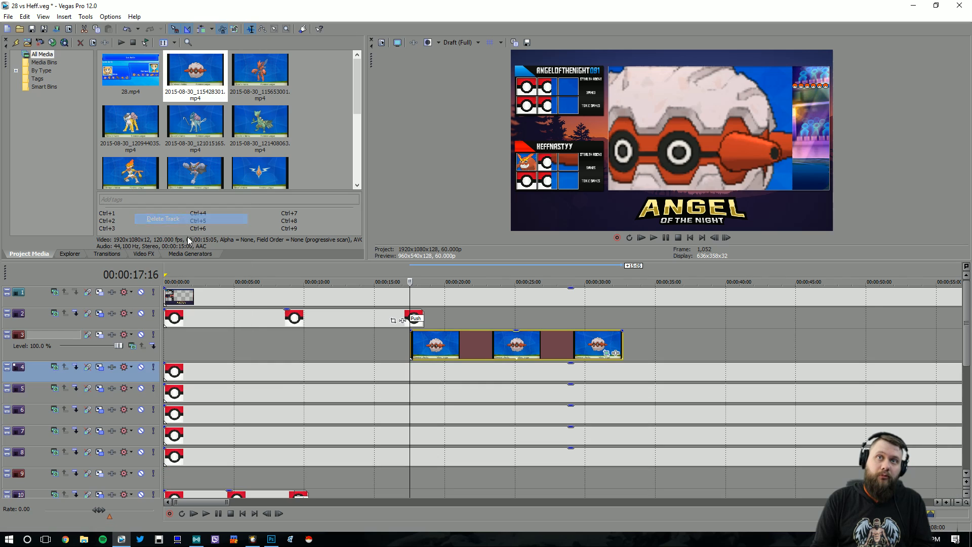
scroll(329, 333, down, 5)
scroll(329, 334, down, 4)
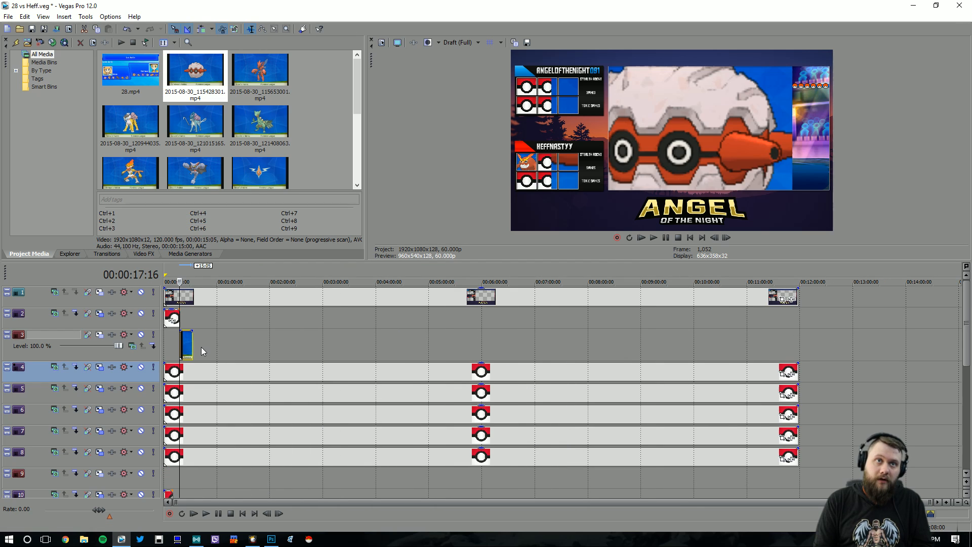
drag(193, 344, 796, 388)
click(795, 369)
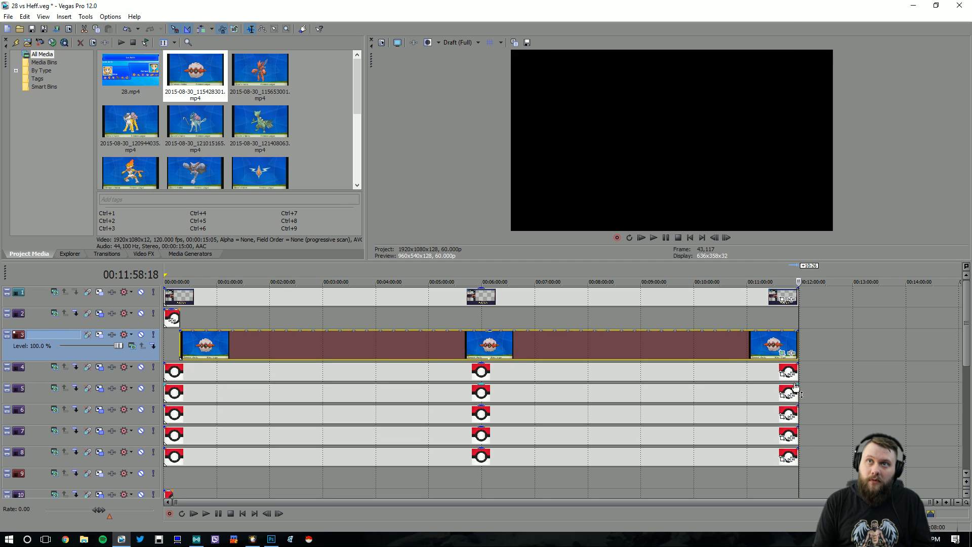
- With the playhead at 00:00:18:16, apply the Track Motion preset Trainer 1 Pokemon 1 to track 3
click(179, 319)
scroll(216, 350, up, 5)
click(131, 346)
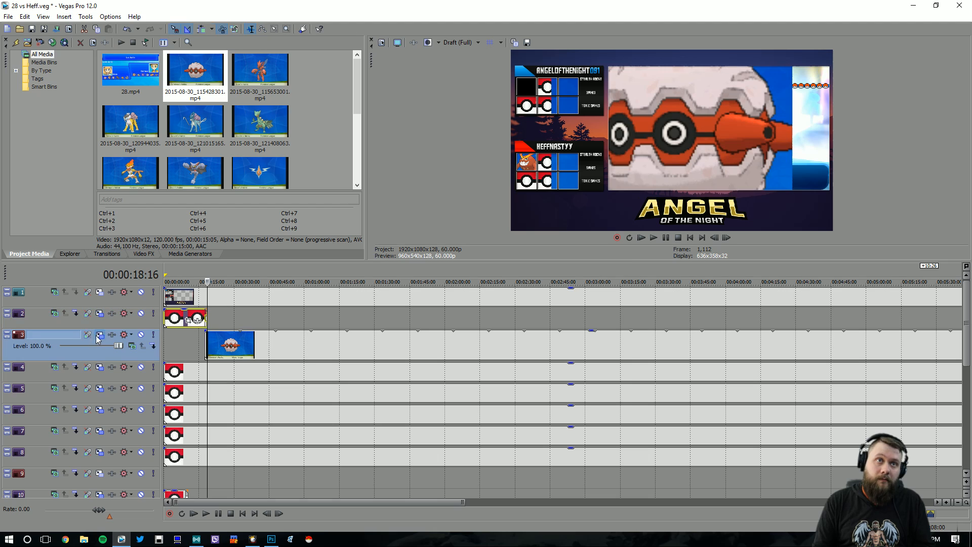
click(322, 122)
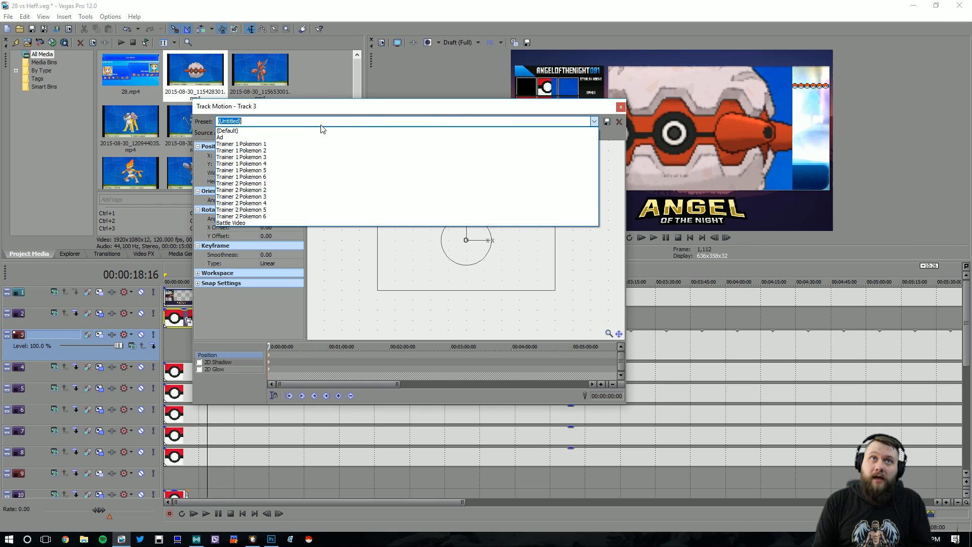
click(275, 144)
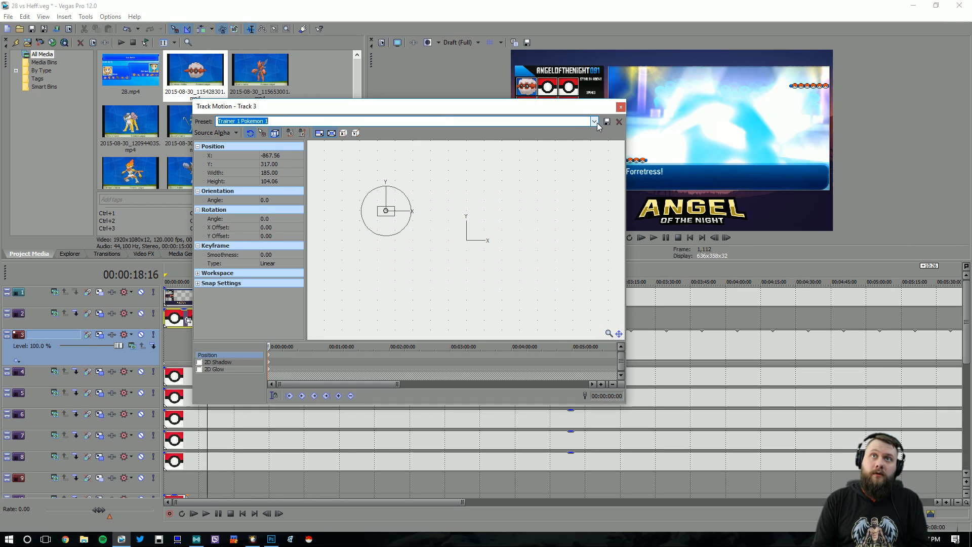
click(620, 108)
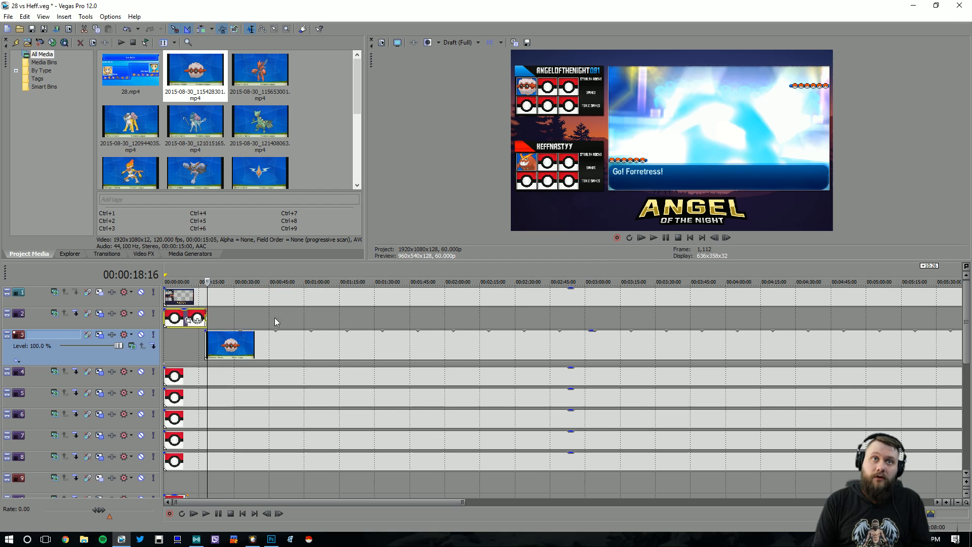
- Shift the Forretress clip's crop frame to about X center 950.9, Y center 506.8, and save the project
drag(520, 261, 510, 349)
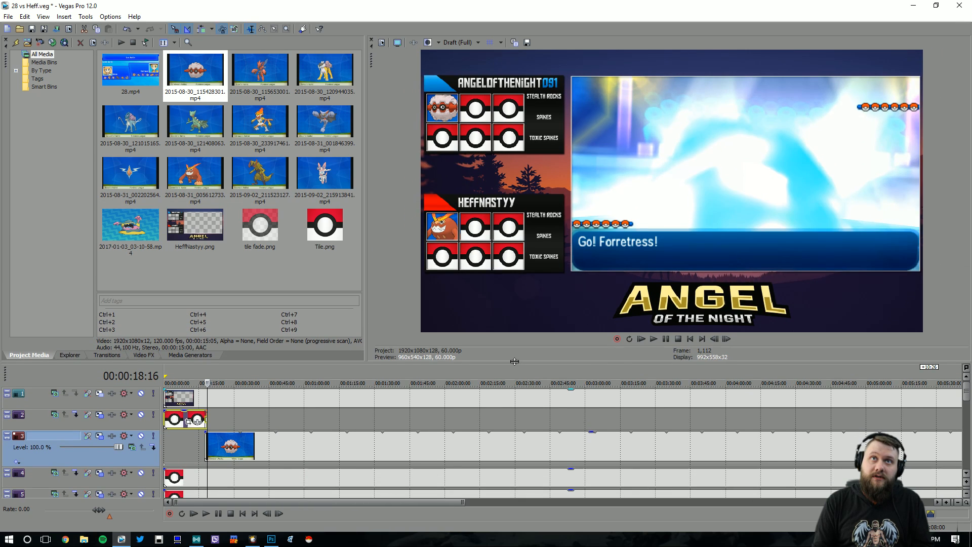
scroll(400, 456, down, 5)
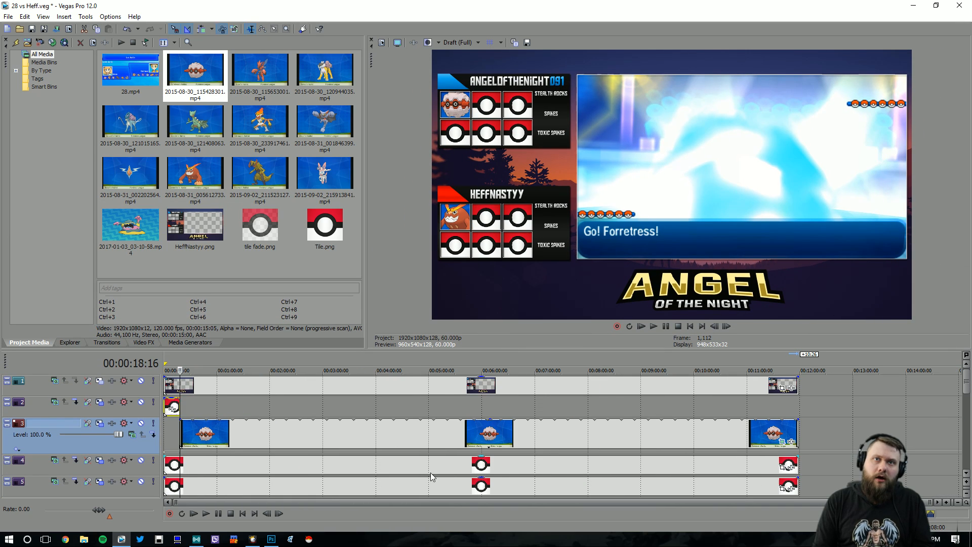
click(782, 444)
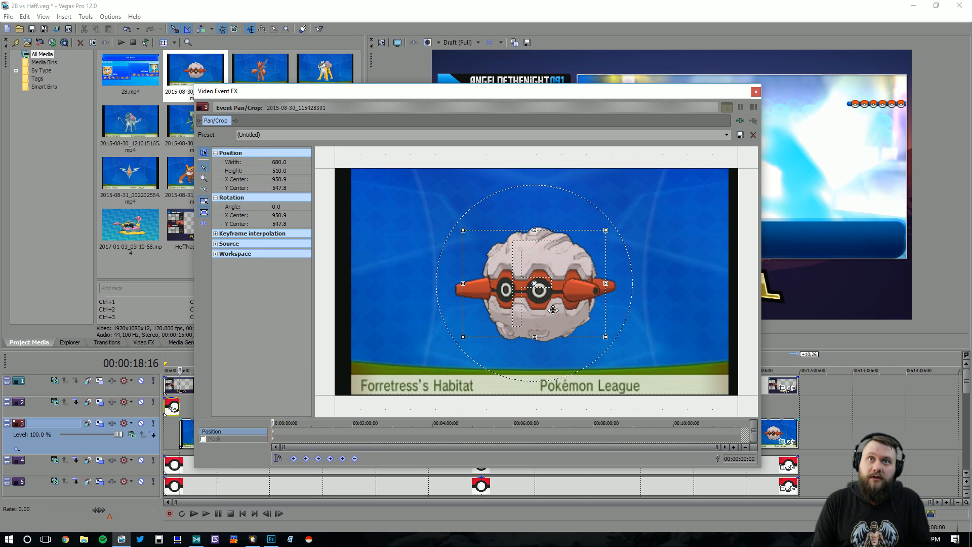
drag(553, 307, 554, 301)
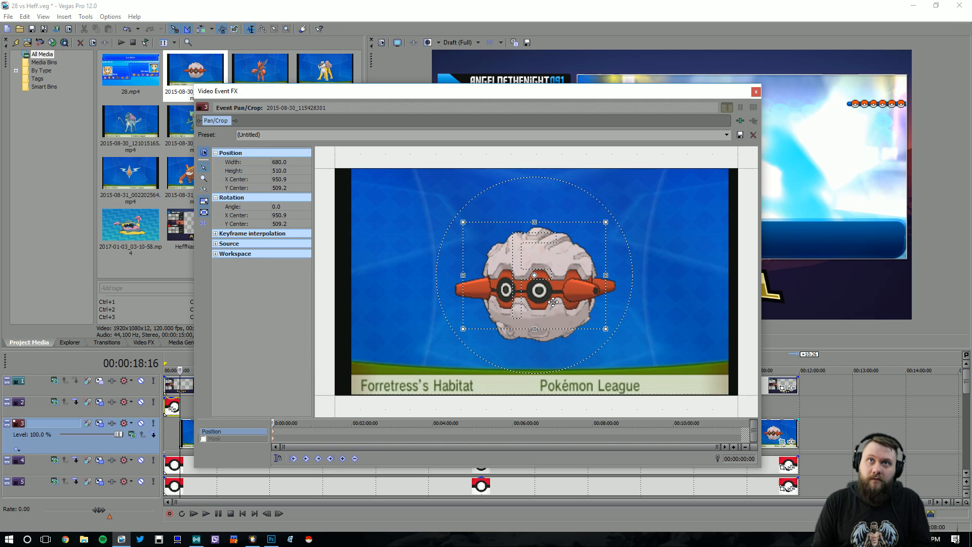
click(756, 92)
key(ctrl+s)
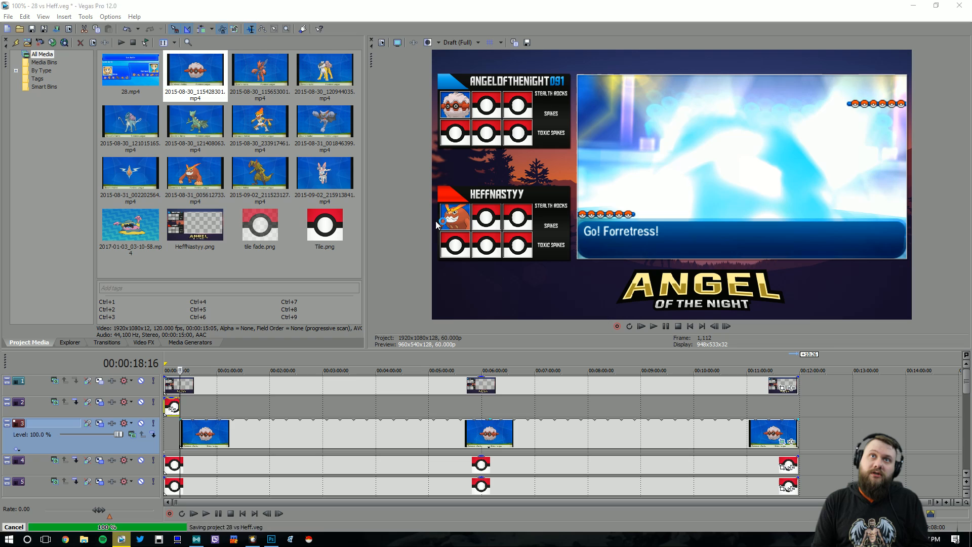
click(783, 444)
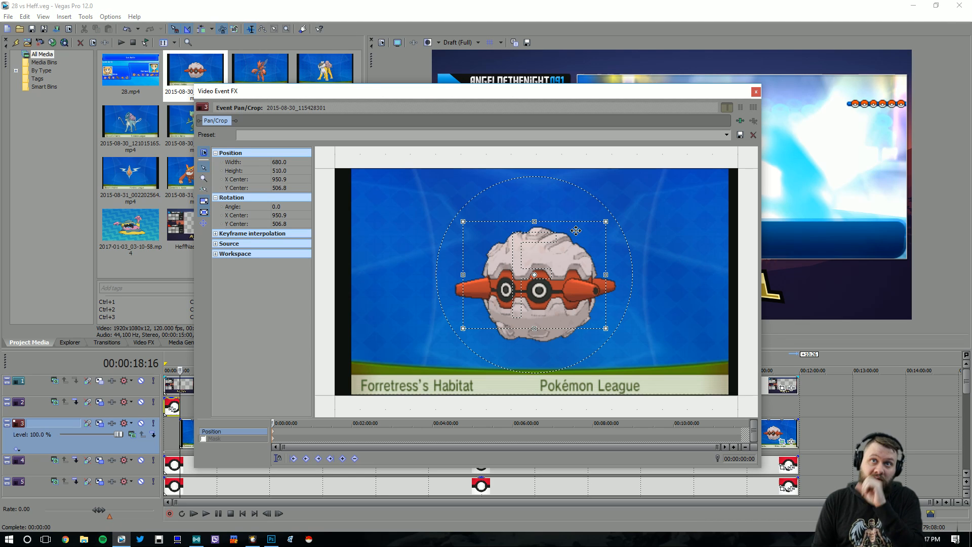
click(755, 91)
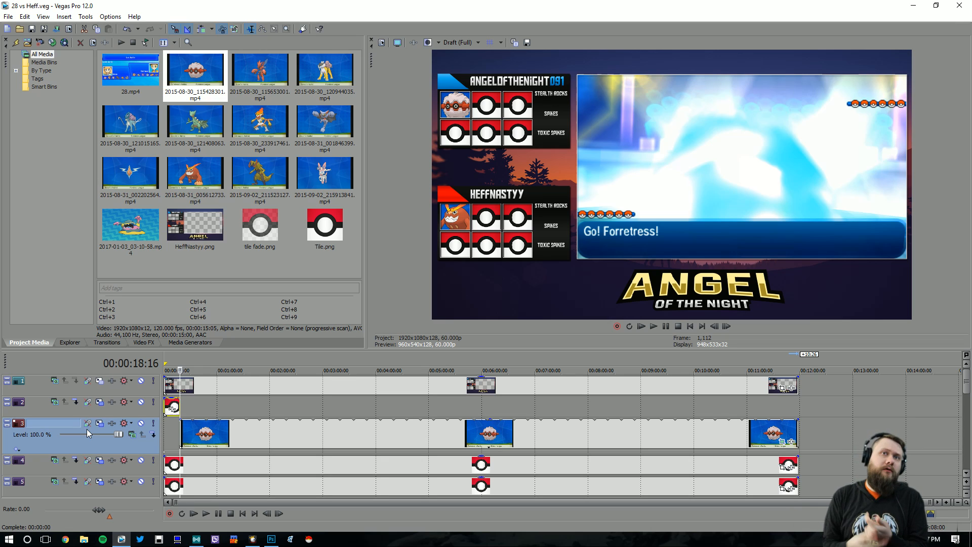
- Locate the opponent's next send-out at 00:00:40:16 and trim the Poké Ball tile on track 12 to end there
scroll(223, 460, up, 6)
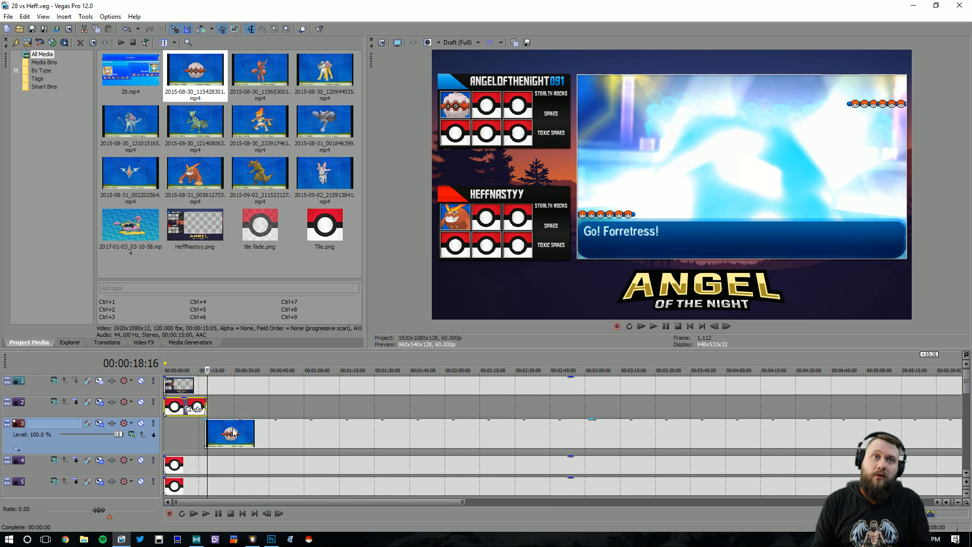
click(256, 410)
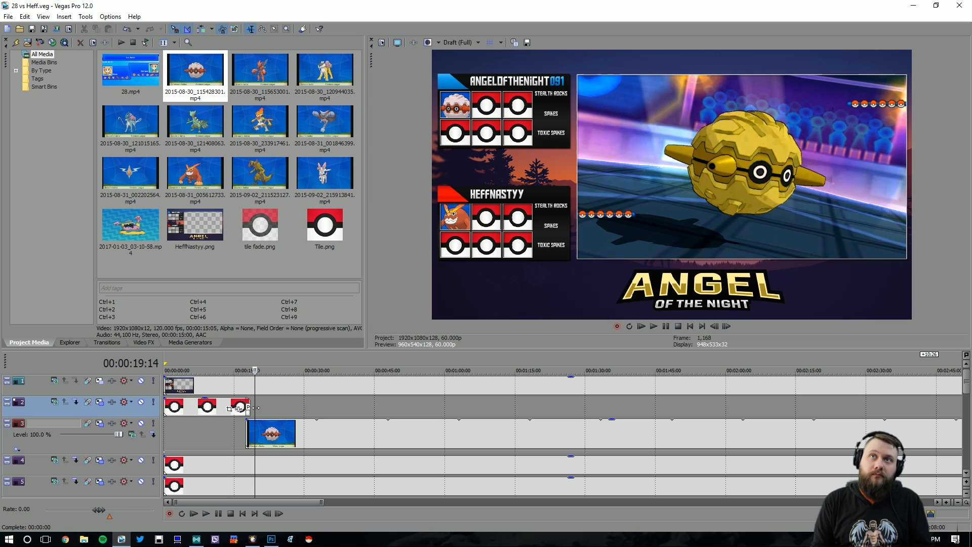
key(space)
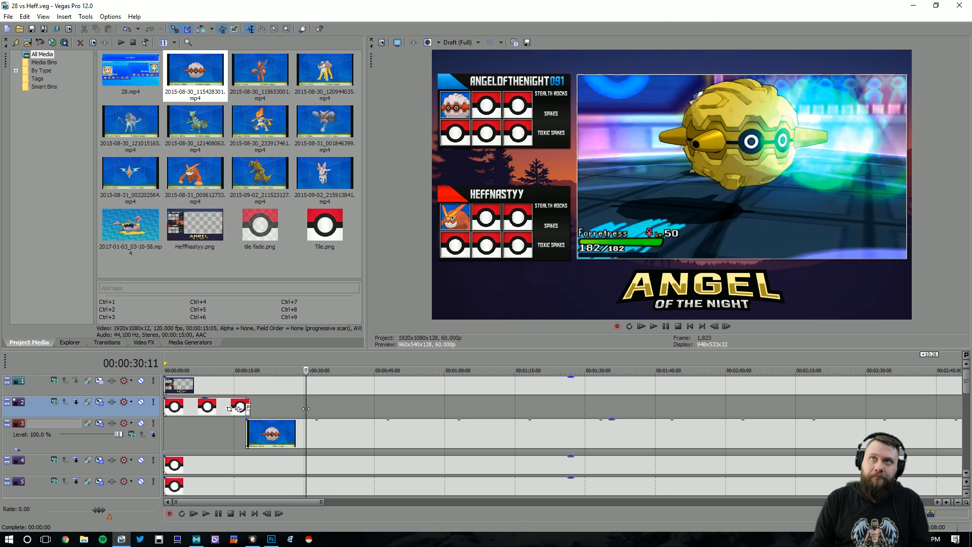
drag(308, 408, 353, 411)
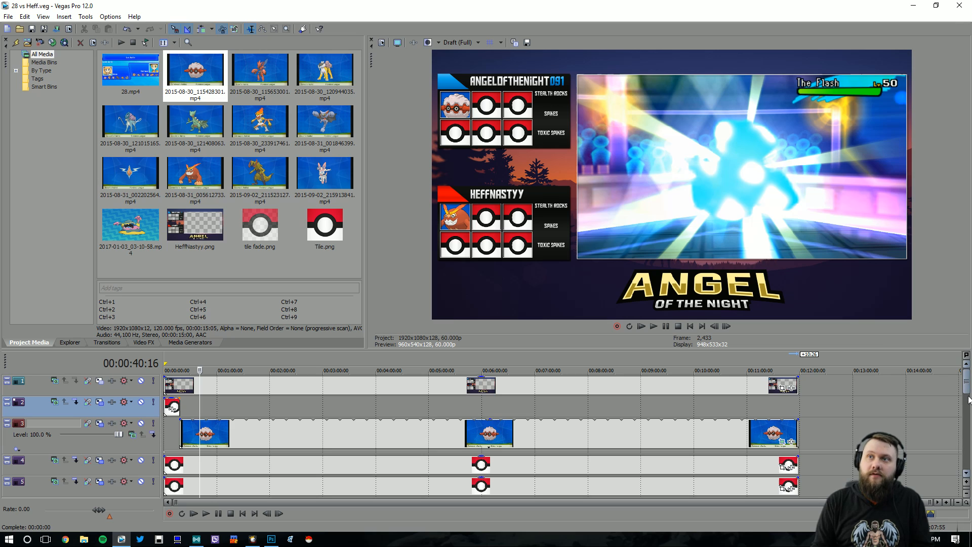
drag(966, 379, 924, 422)
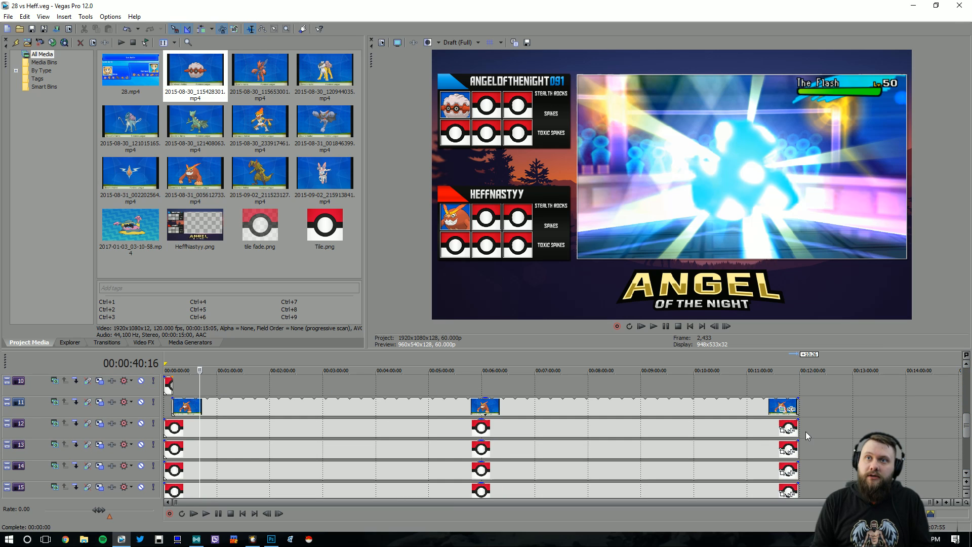
drag(798, 431, 199, 434)
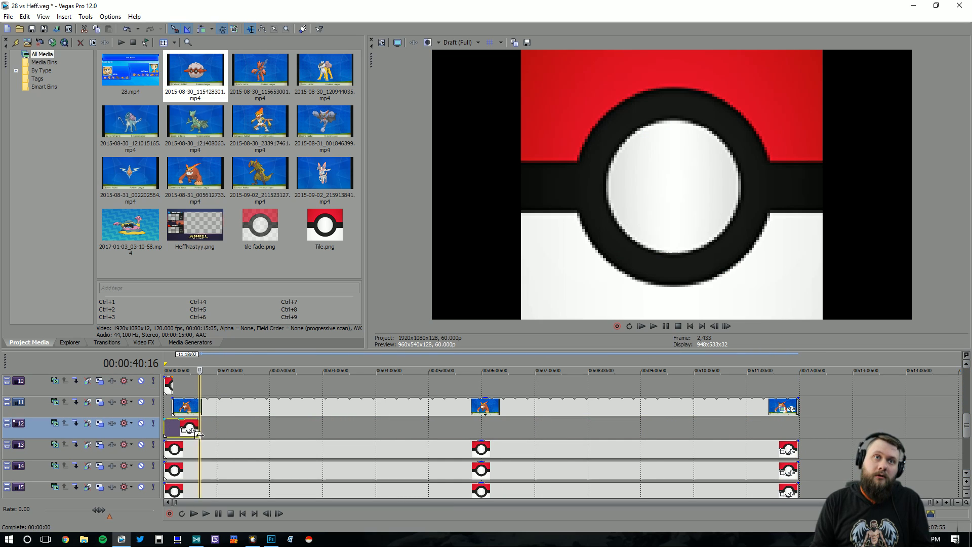
- Apply the Push Up transition to the end of the Poké Ball tile on track 12, keeping its default settings
scroll(265, 431, up, 5)
click(88, 343)
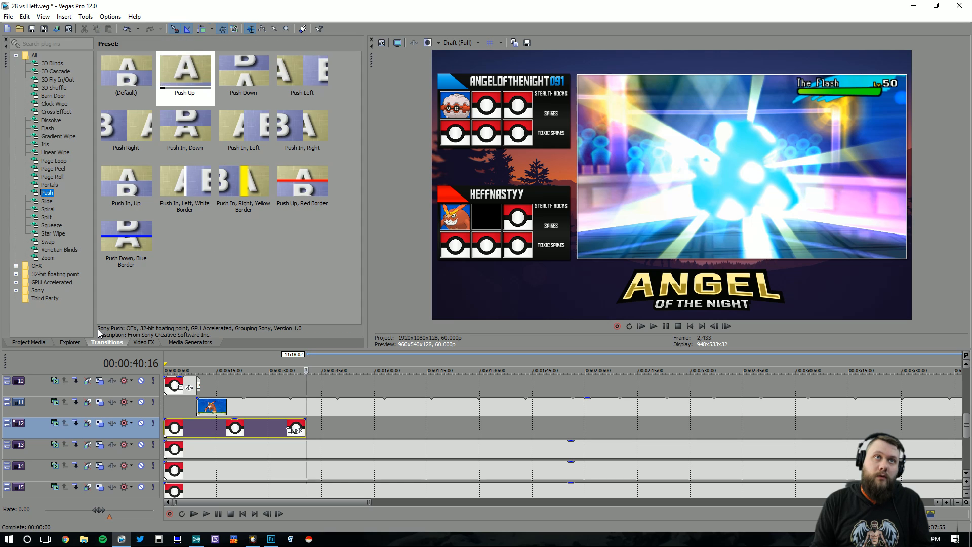
drag(185, 71, 310, 434)
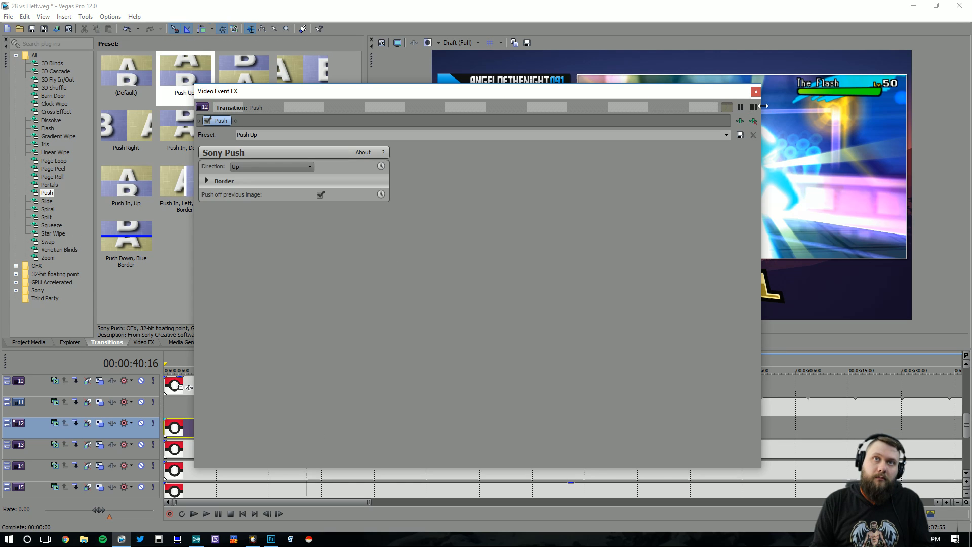
click(756, 91)
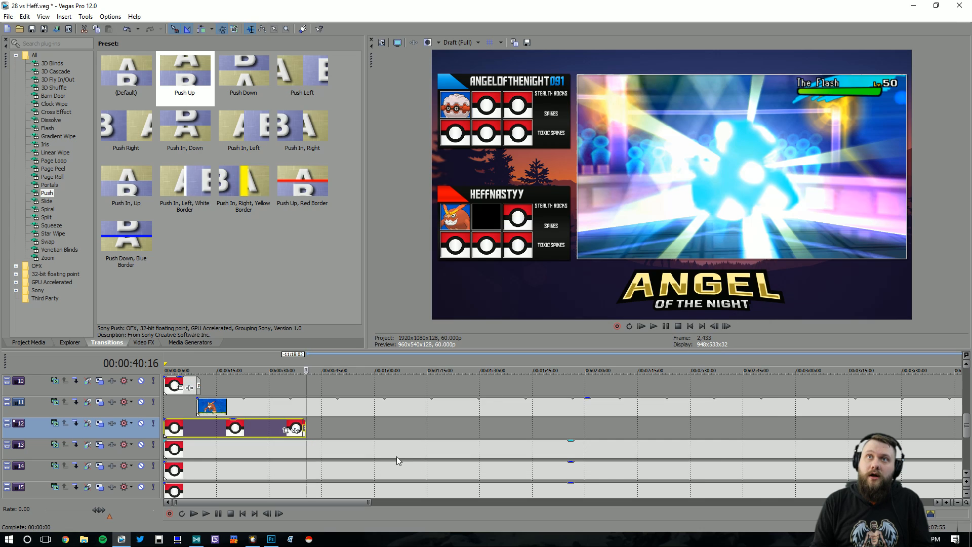
- Insert an empty video track below track 12 and place the Raikou clip 2015-08-30_120944035.mp4 on it at 00:00:39:16
click(303, 428)
right_click(144, 456)
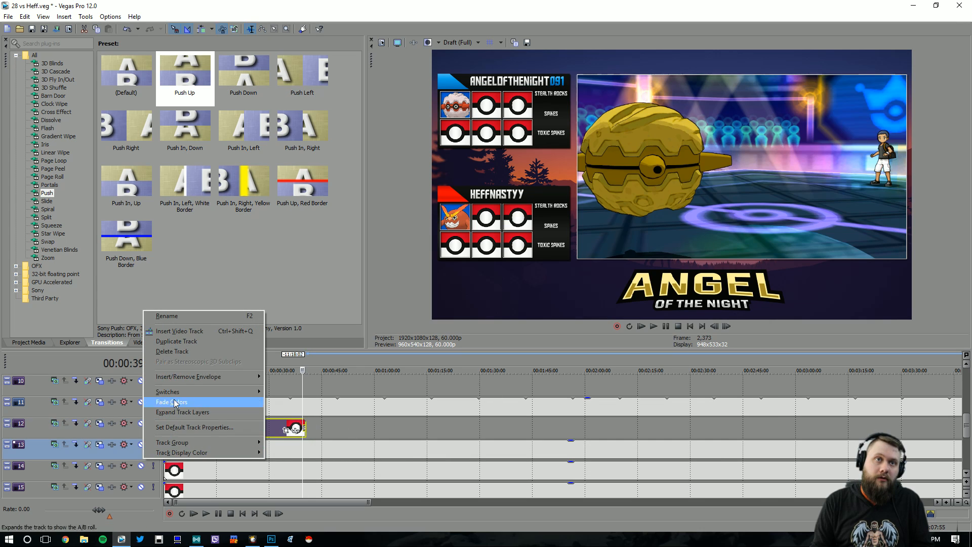
click(187, 341)
click(41, 345)
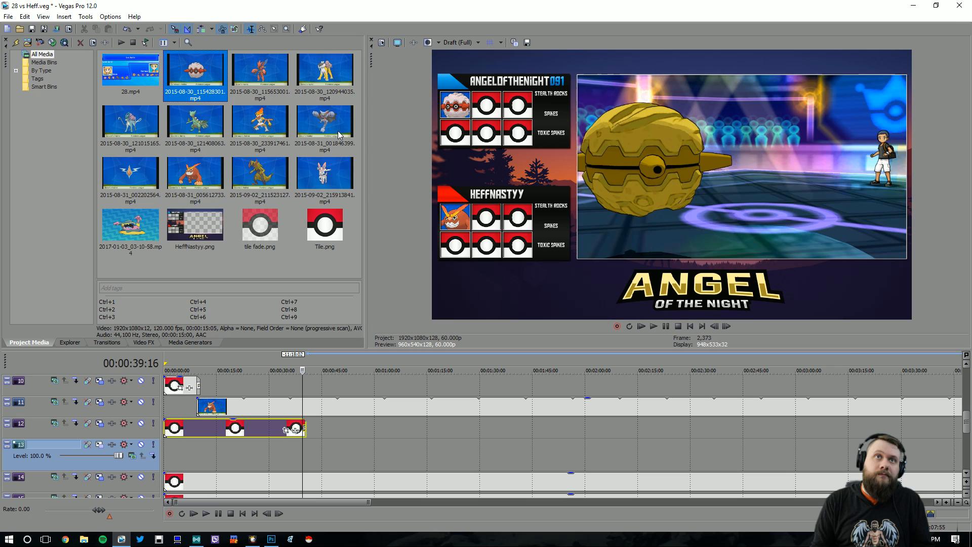
drag(324, 71, 309, 463)
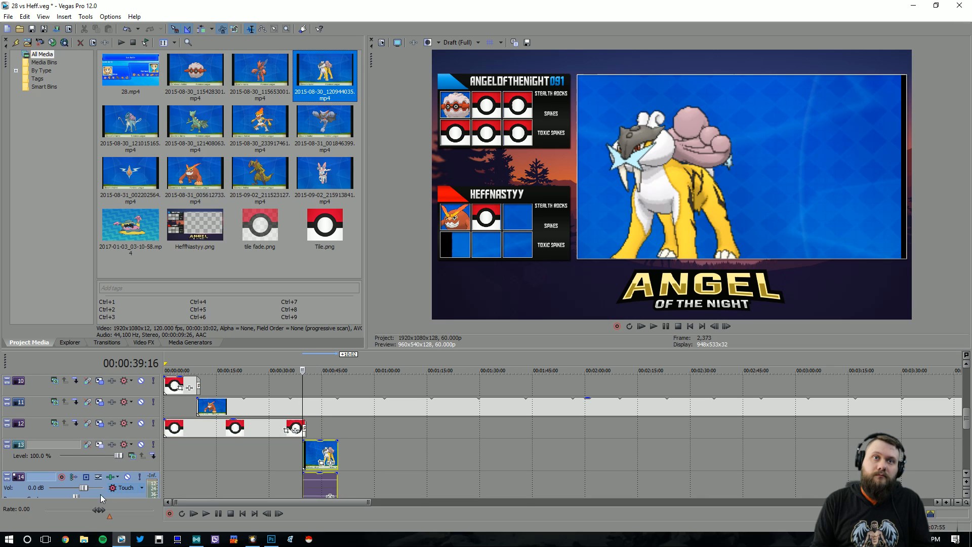
- Delete the Raikou clip's audio track and extend the clip on track 13 to the overlay's end
right_click(127, 495)
right_click(122, 491)
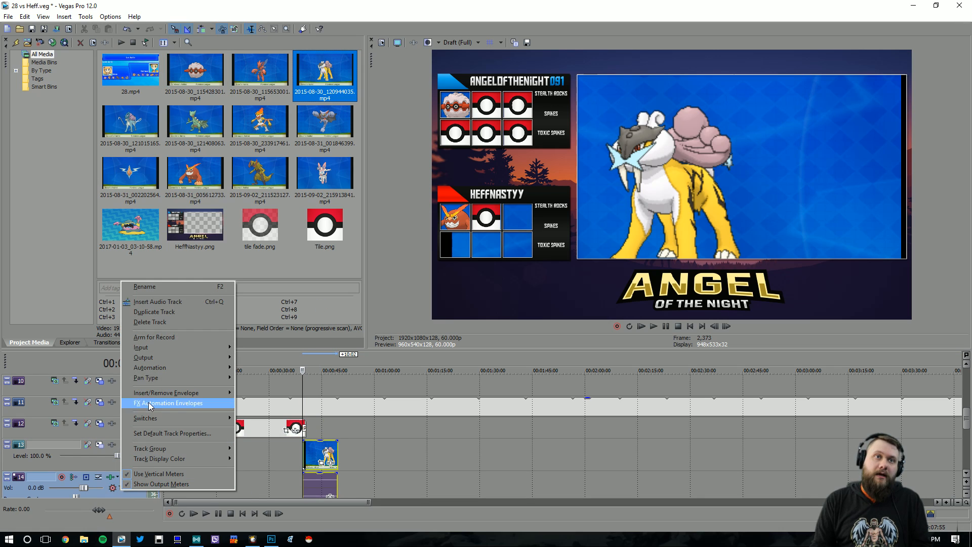
click(156, 323)
scroll(362, 450, down, 6)
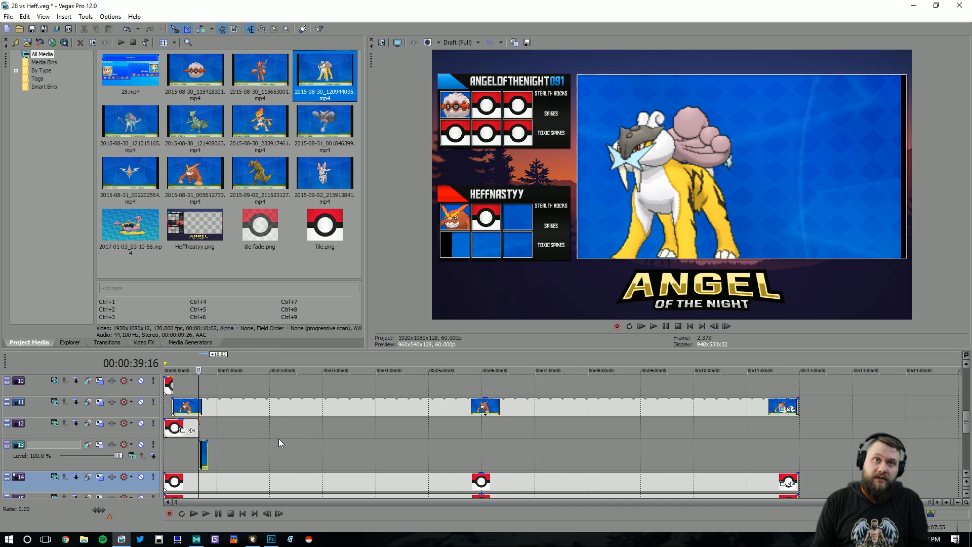
drag(206, 452, 797, 458)
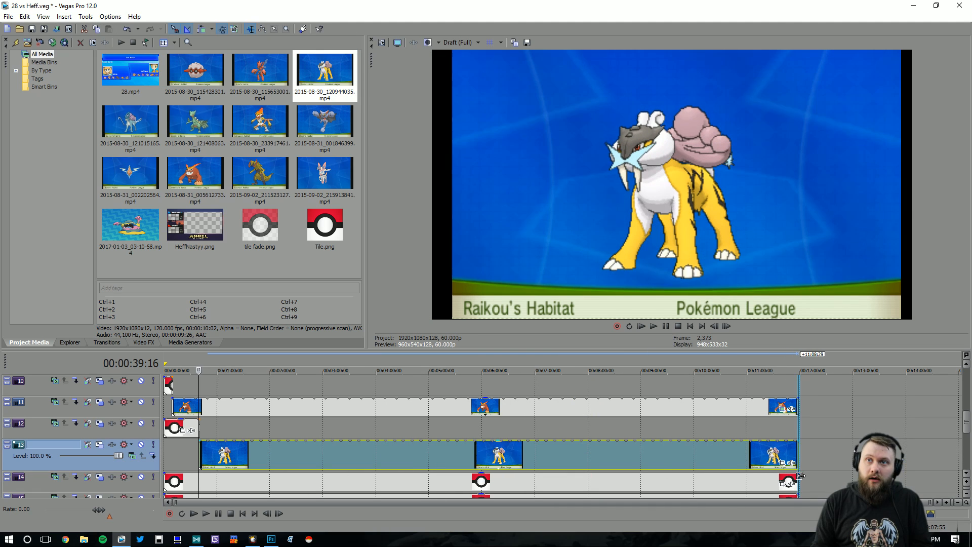
- Apply the Pan/Crop preset Poke to the Raikou clip on track 13
click(786, 461)
click(727, 134)
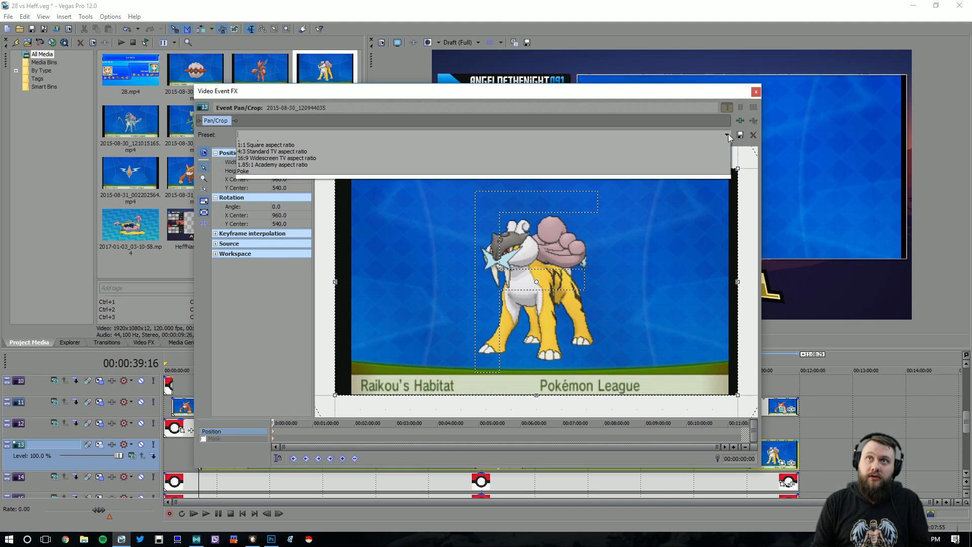
click(266, 177)
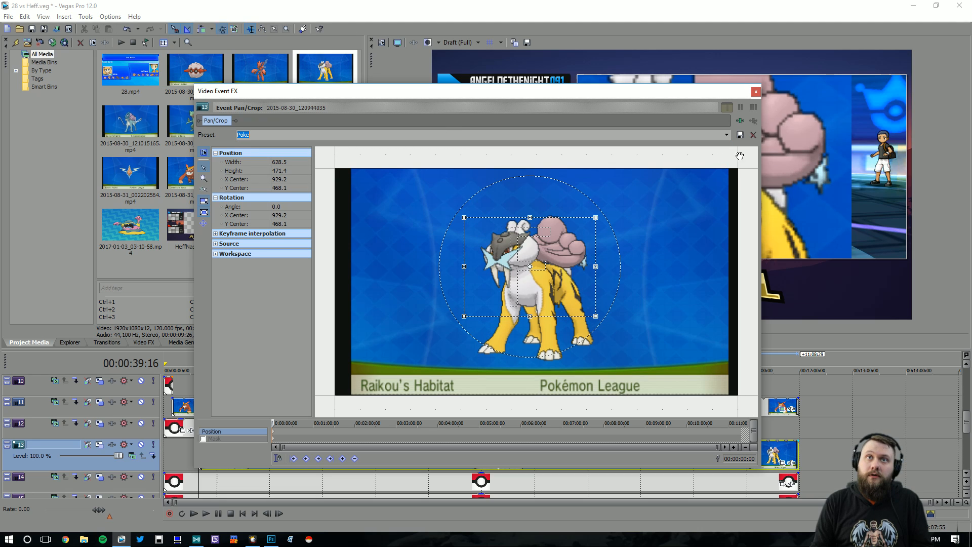
click(756, 92)
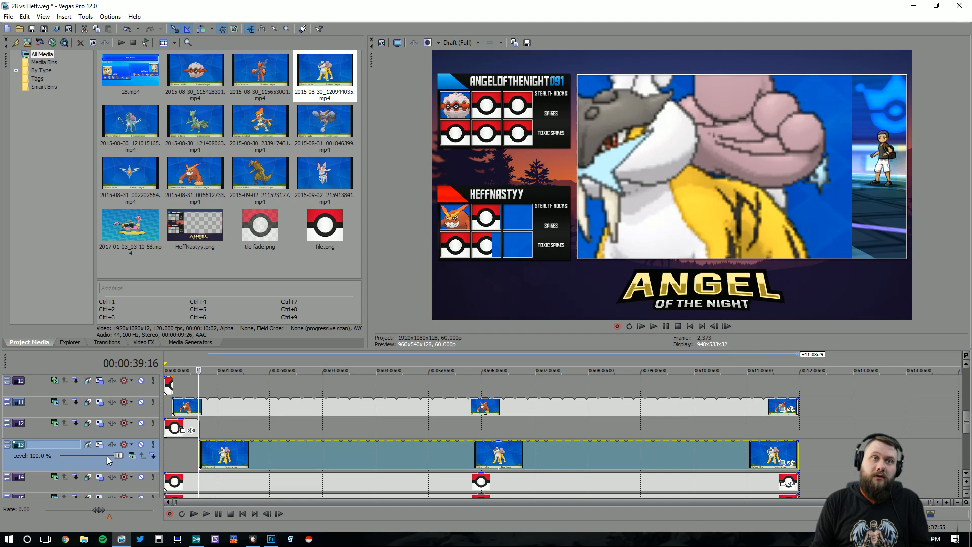
- Apply the Track Motion preset Trainer 2 Pokemon 2 to track 13
click(87, 444)
click(594, 122)
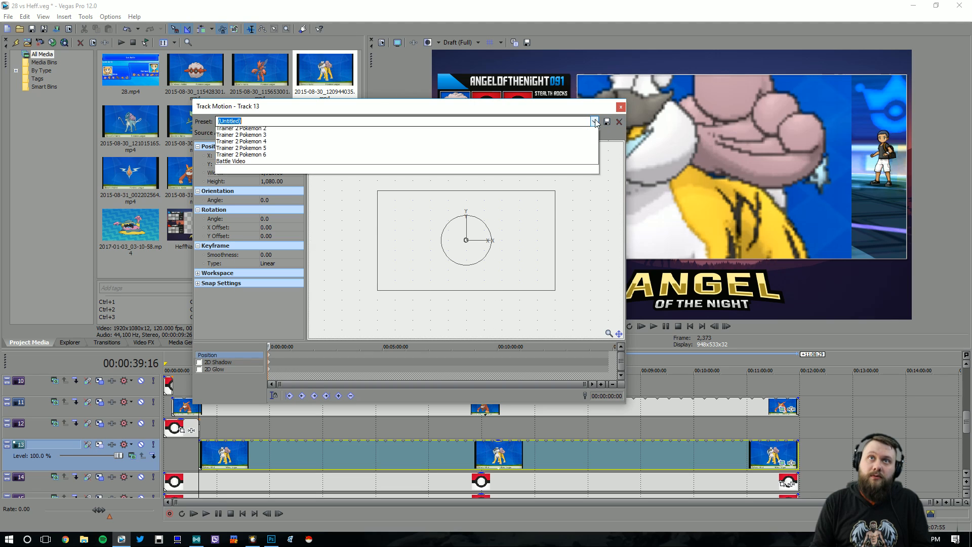
click(263, 191)
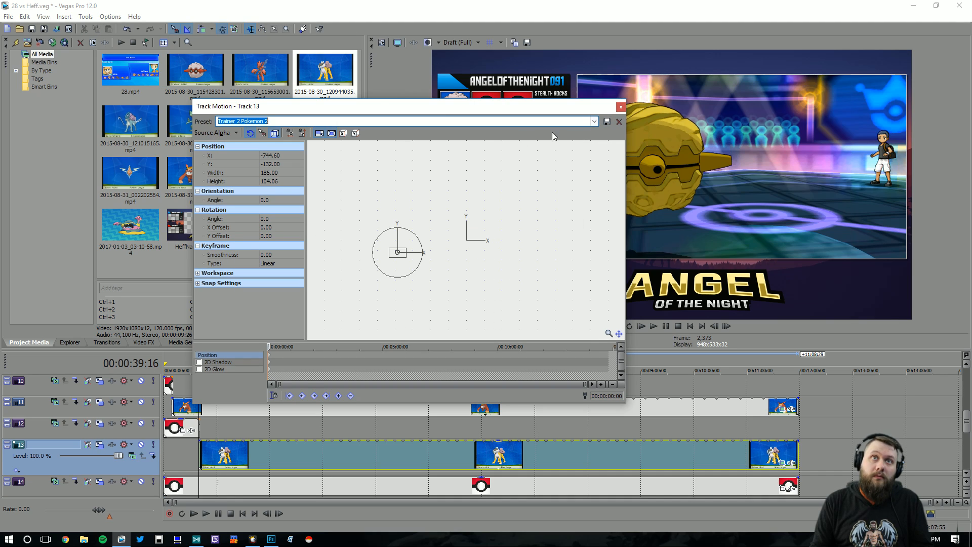
click(621, 106)
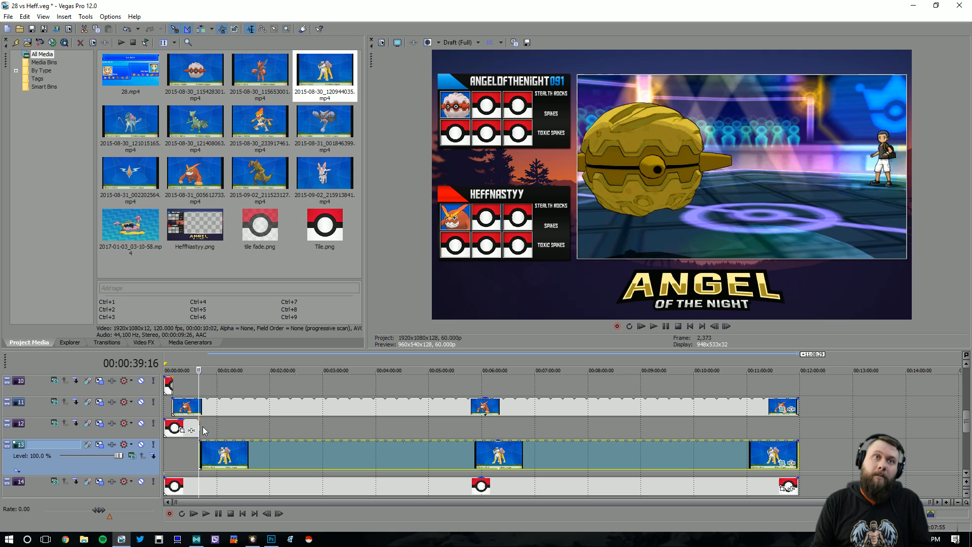
- With the playhead at 00:00:40:16, tighten the Raikou clip's crop frame to about 498.1 by 373.6, centred near X 907.5, Y 410.2
click(284, 439)
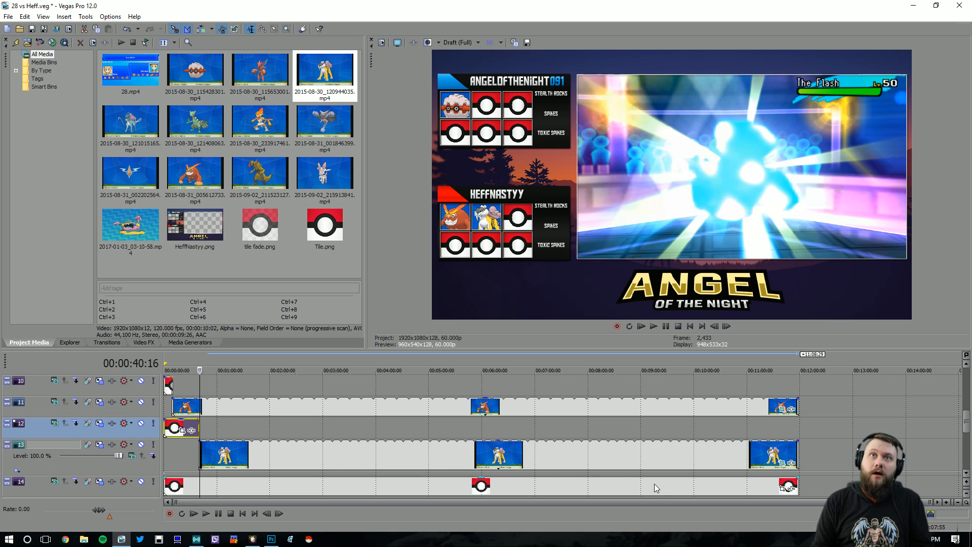
click(783, 461)
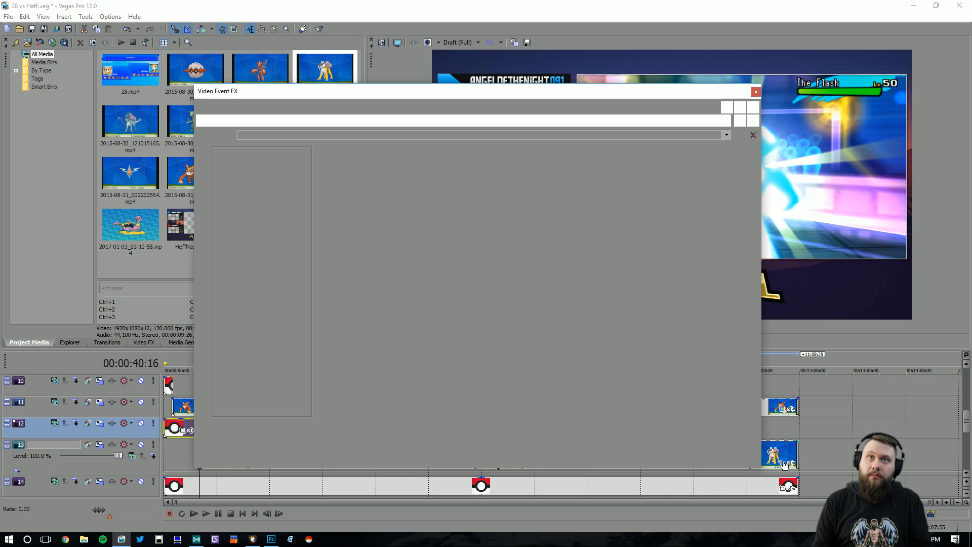
drag(595, 316, 565, 276)
click(756, 93)
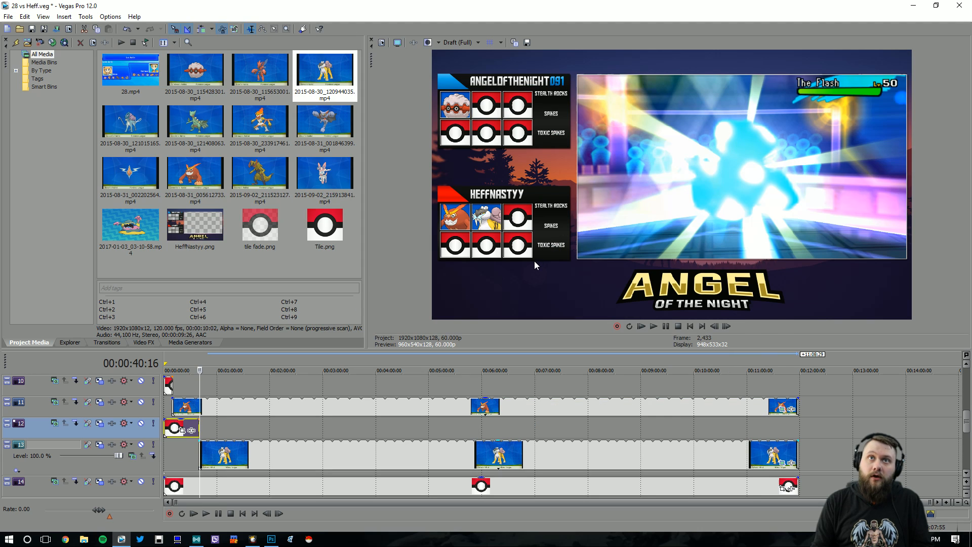
- Refine the Raikou clip's crop frame to about 474.0 by 355.5, centred near X 883.3, Y 419.9, and save the project
click(786, 463)
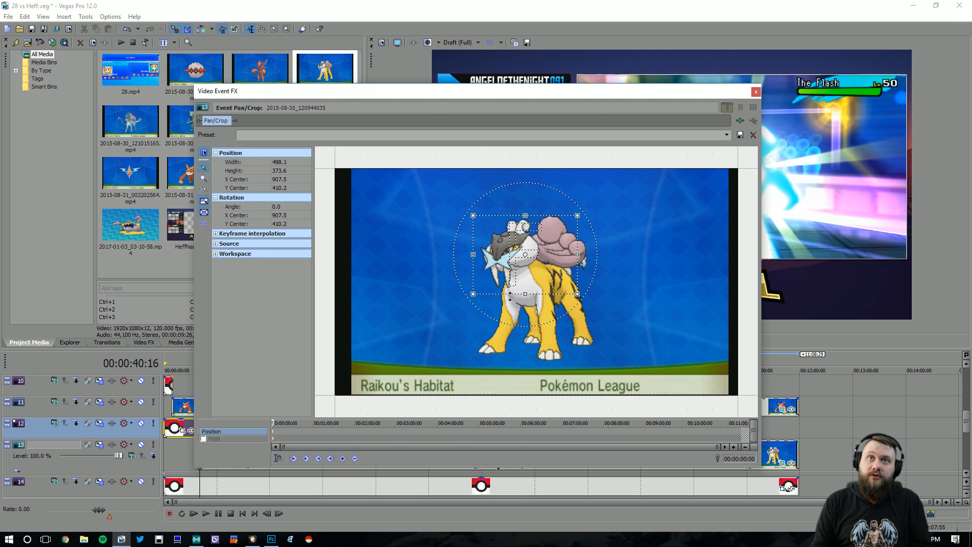
drag(527, 276, 525, 278)
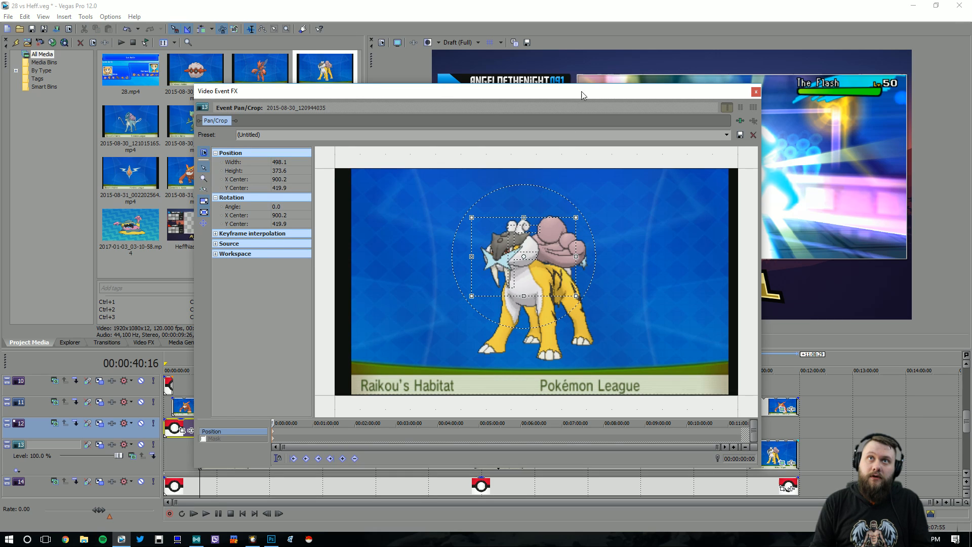
drag(581, 93, 575, 282)
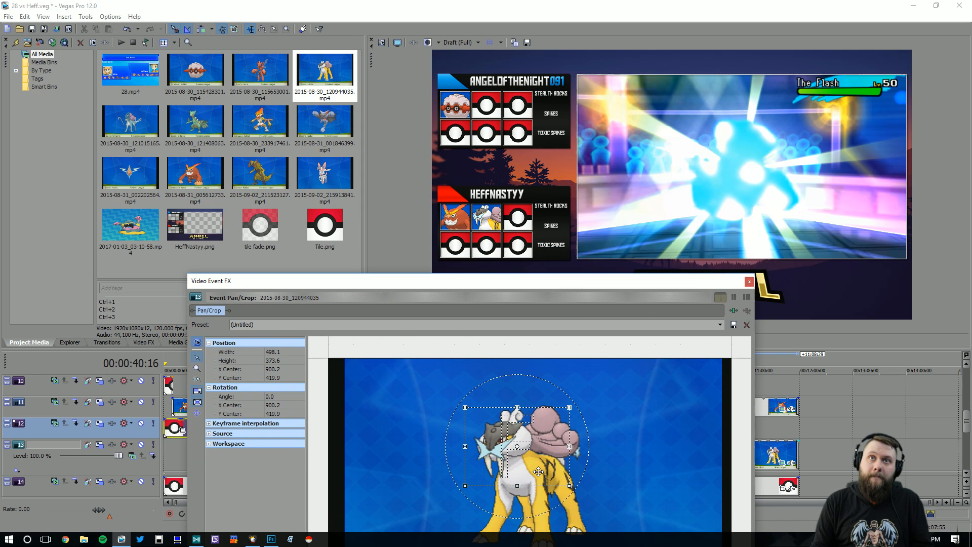
drag(539, 471, 564, 485)
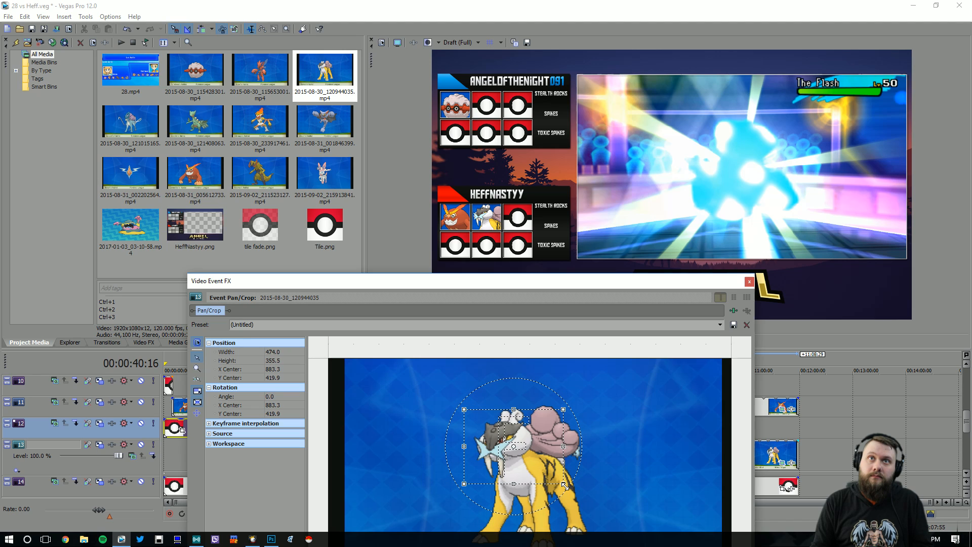
click(750, 281)
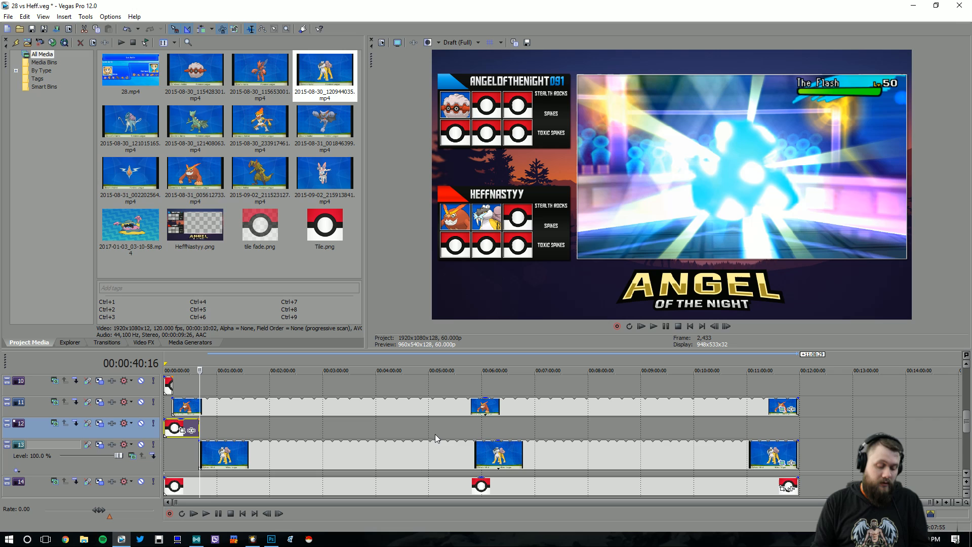
key(ctrl+s)
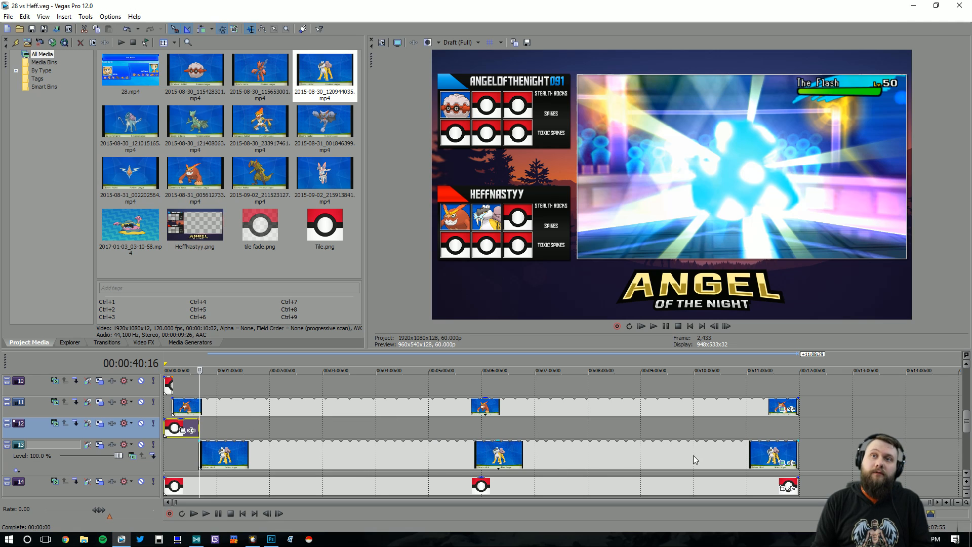
- Play the battle from 00:00:41:28, after Raikou's send-out, and stop at 00:00:48:22
click(967, 492)
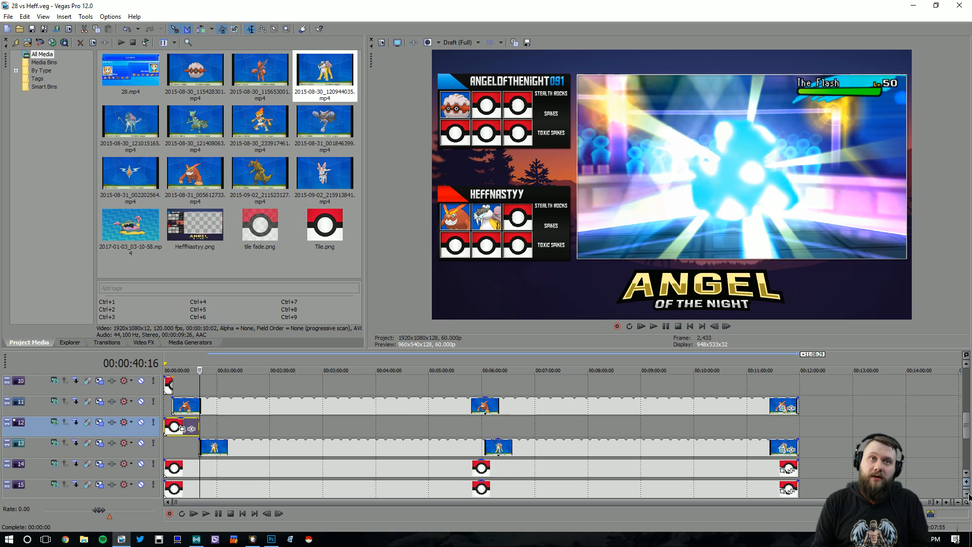
scroll(205, 436, up, 5)
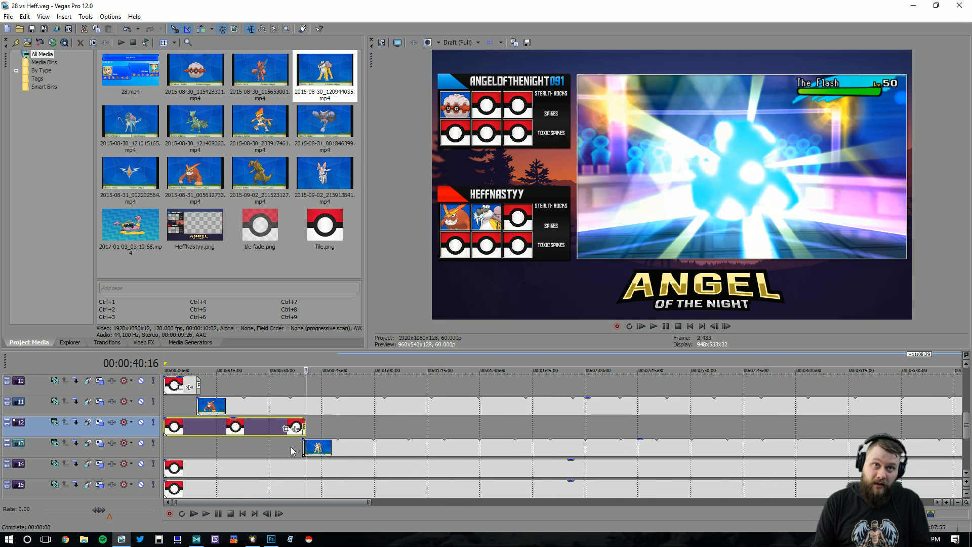
click(312, 430)
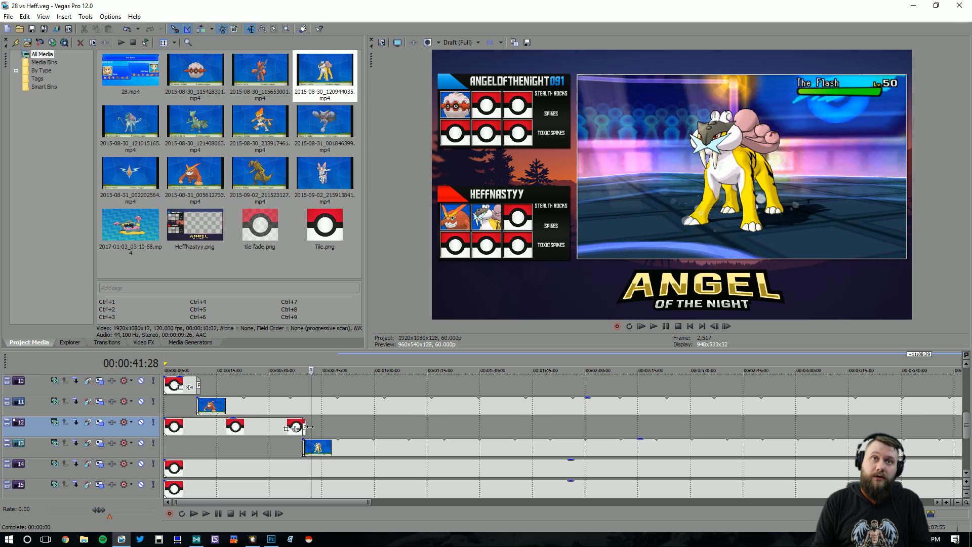
key(space)
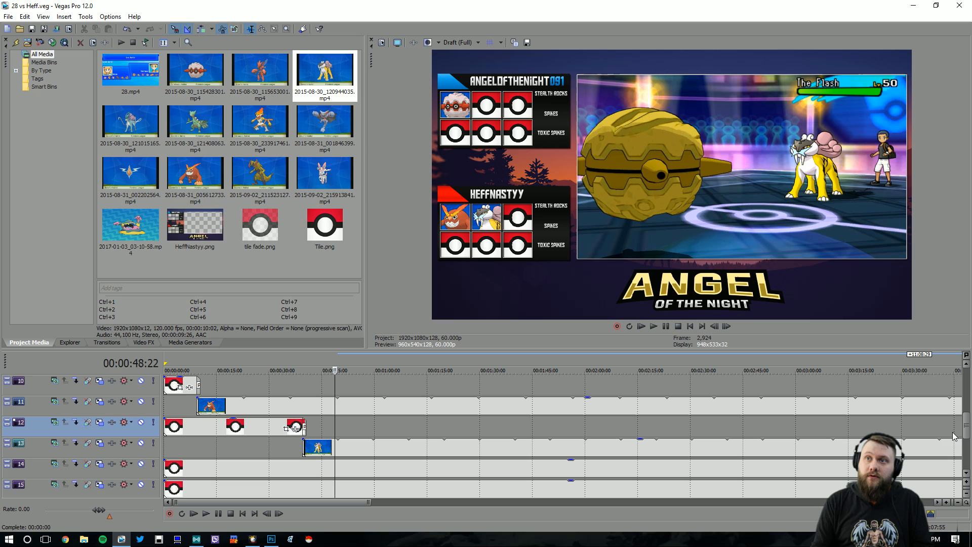
- Insert a video track above all the others and add a text event reading "1" on it at 00:00:48:22
drag(966, 428, 968, 384)
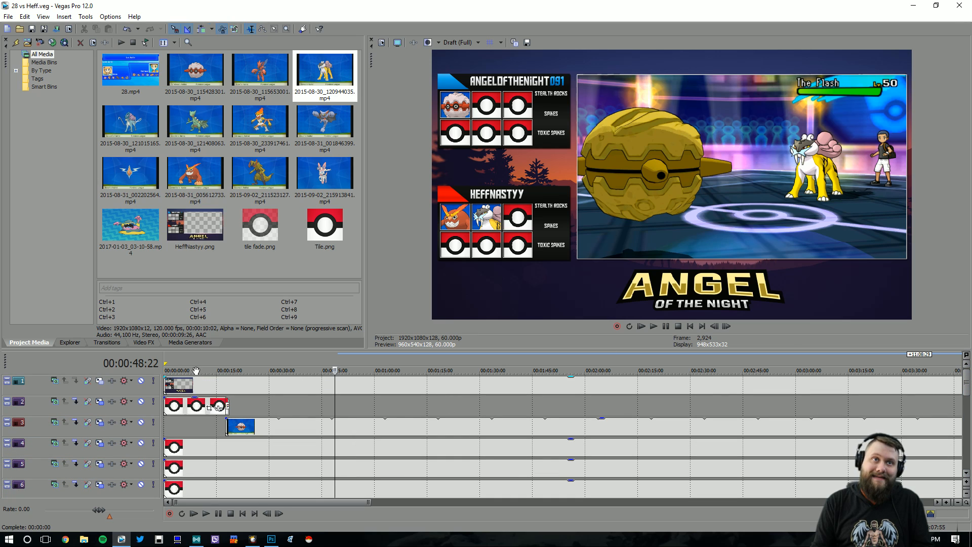
right_click(152, 388)
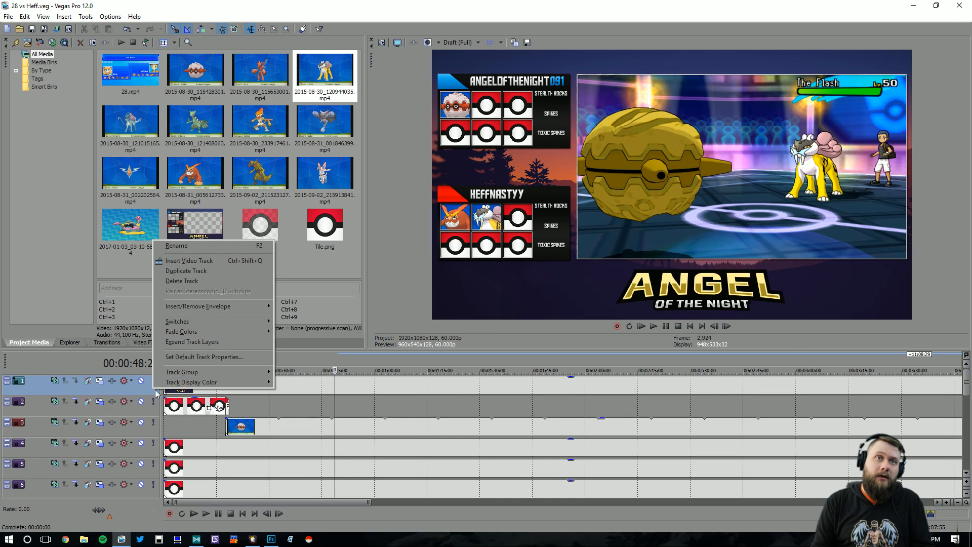
click(184, 261)
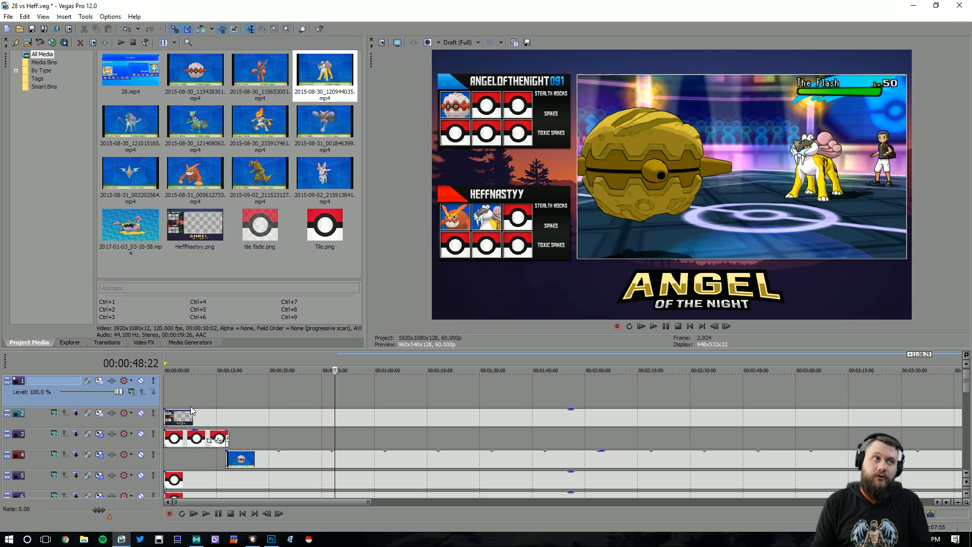
right_click(335, 394)
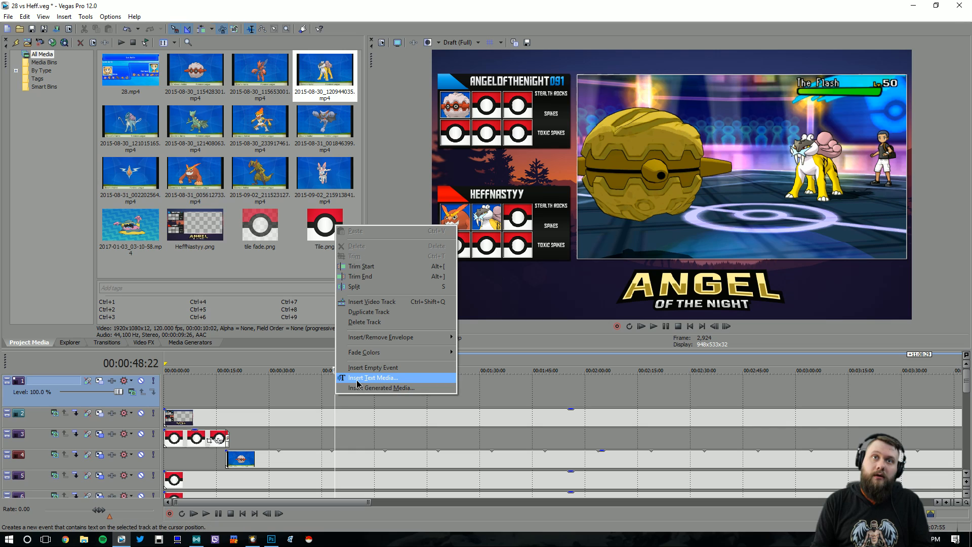
click(357, 382)
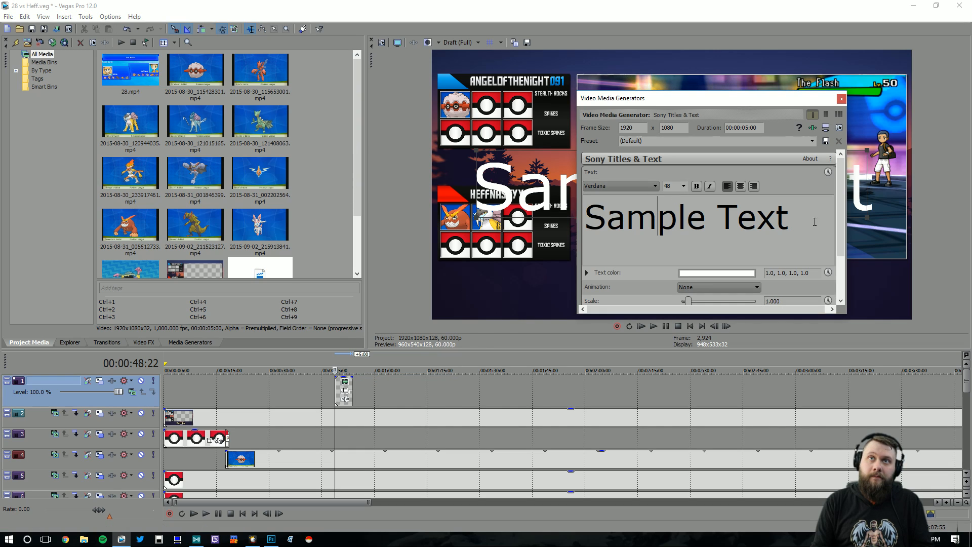
text(1)
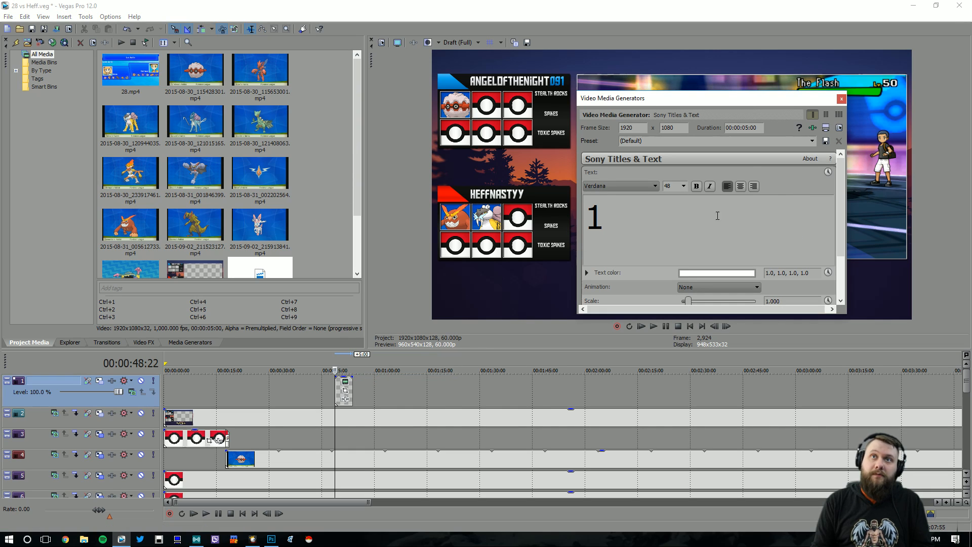
click(842, 99)
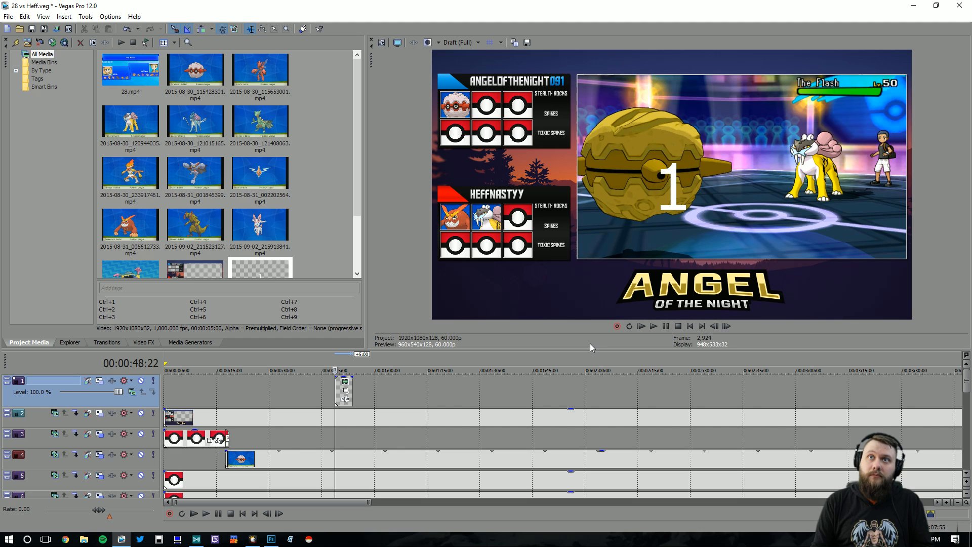
- Extend the "1" text event on the uppermost track so it ends level with the other tracks' events
scroll(390, 404, down, 4)
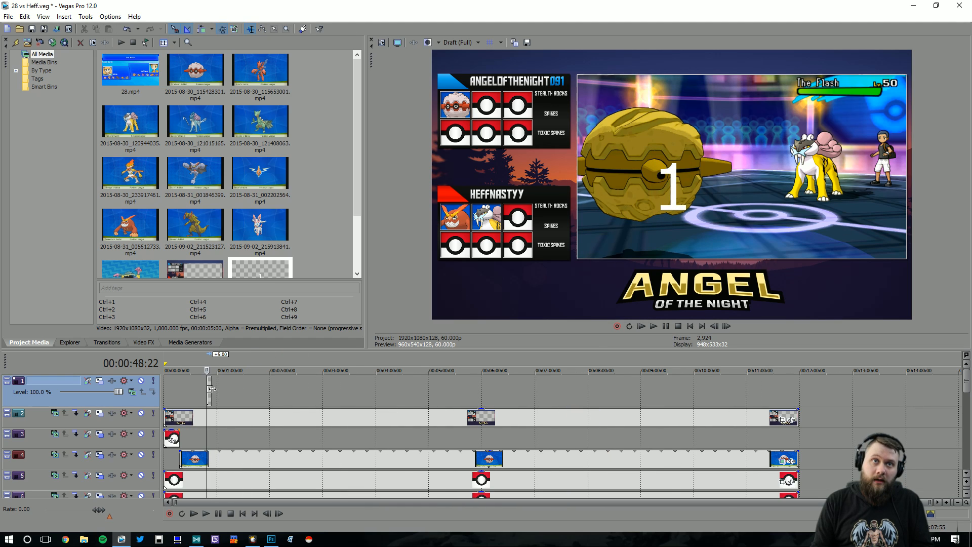
drag(209, 390, 797, 417)
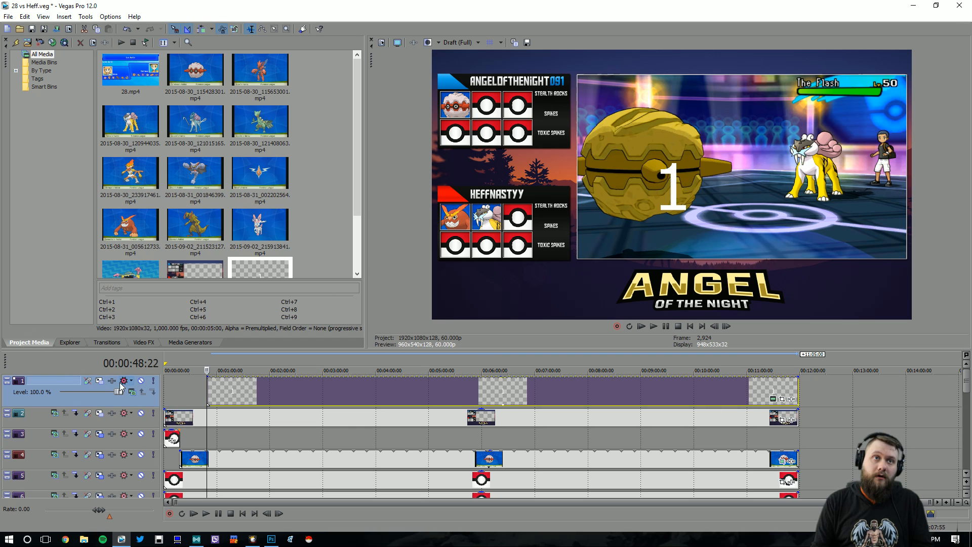
- In Track 1's Track Motion, set the width to 150 and move the frame under the lower player's Stealth Rocks label, near X -482.44, Y -120.61
click(101, 384)
drag(437, 104, 275, 219)
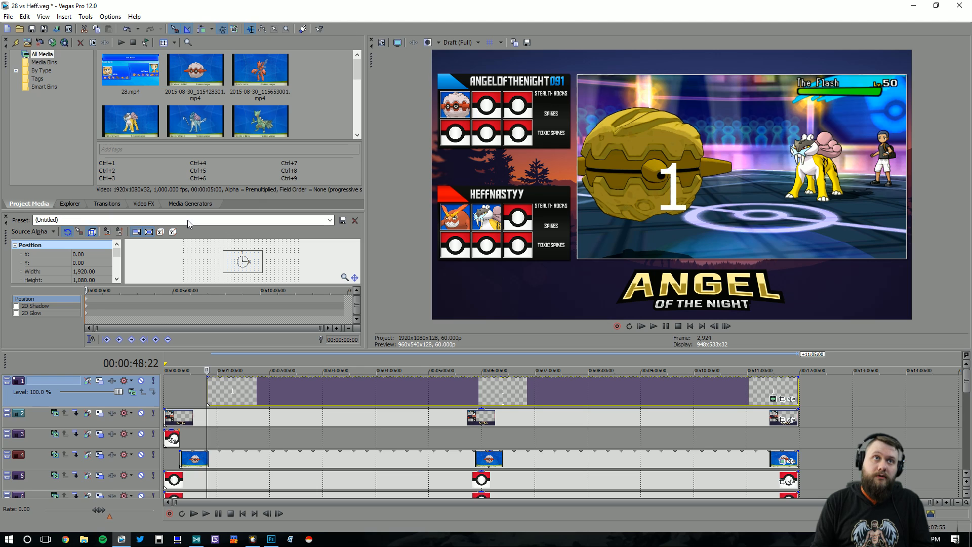
drag(20, 241, 133, 182)
drag(310, 168, 257, 170)
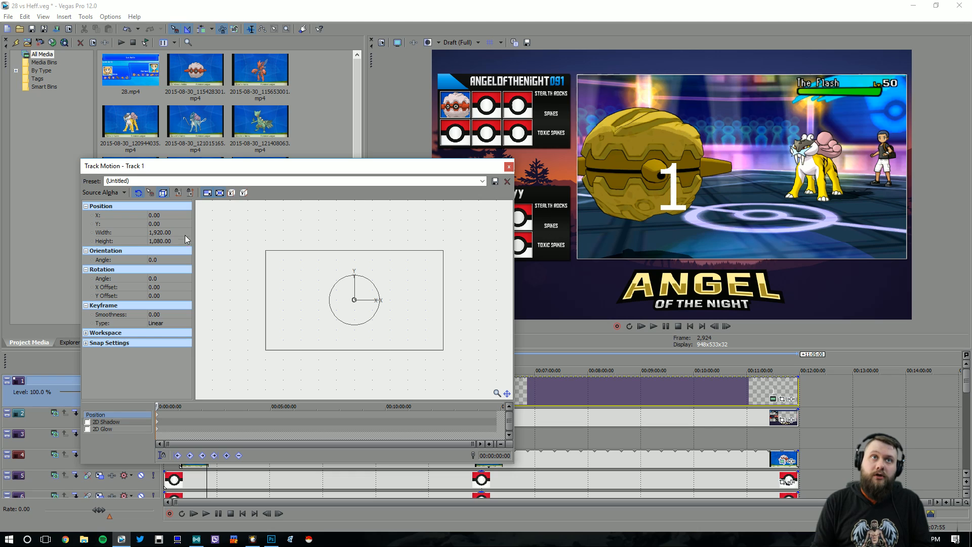
click(167, 233)
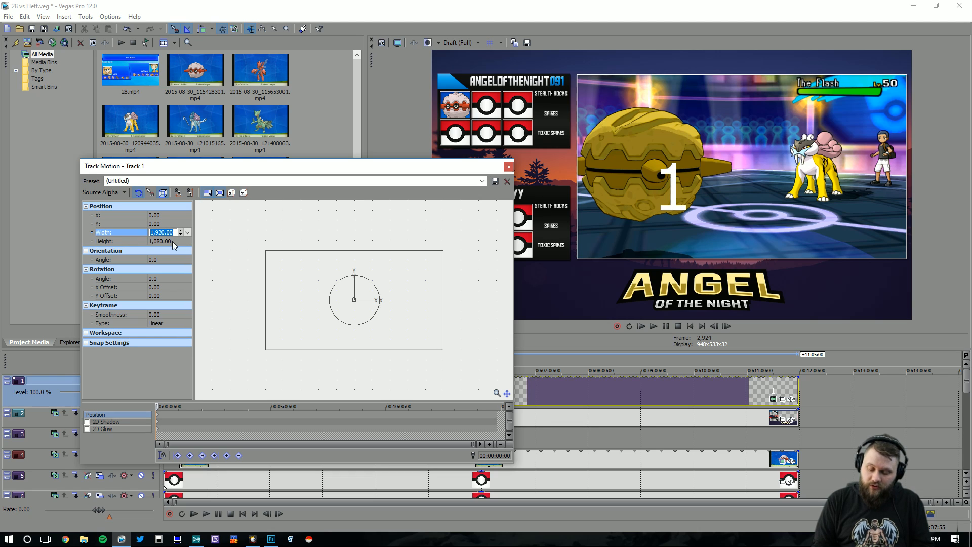
key(Return)
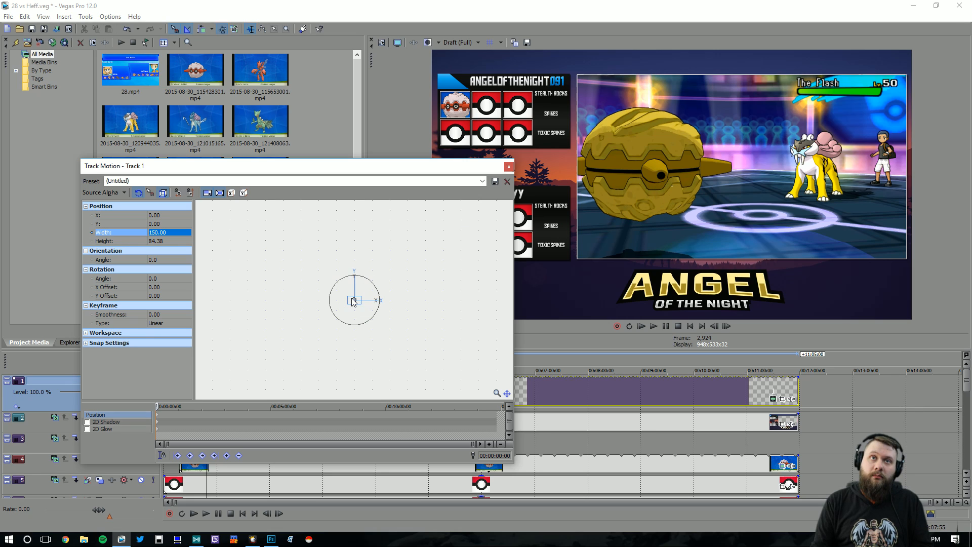
drag(353, 299, 308, 311)
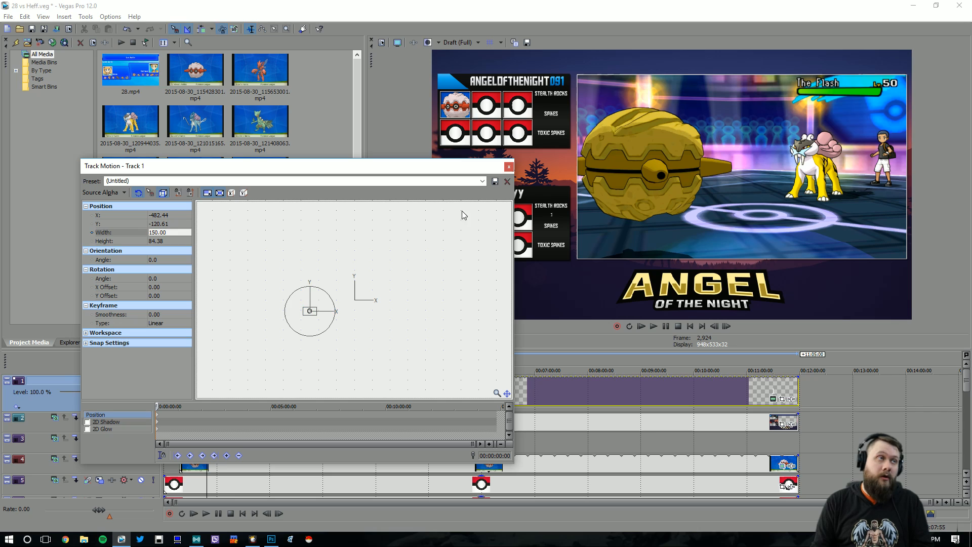
- Set Track 1's motion width to 175 and nudge its position to about X -483.40, Y -123.60
click(160, 233)
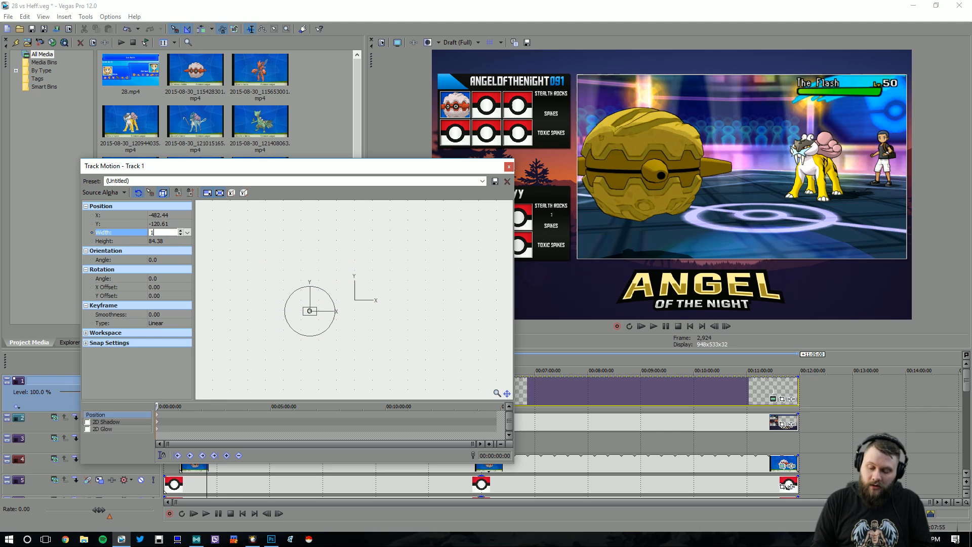
text(175)
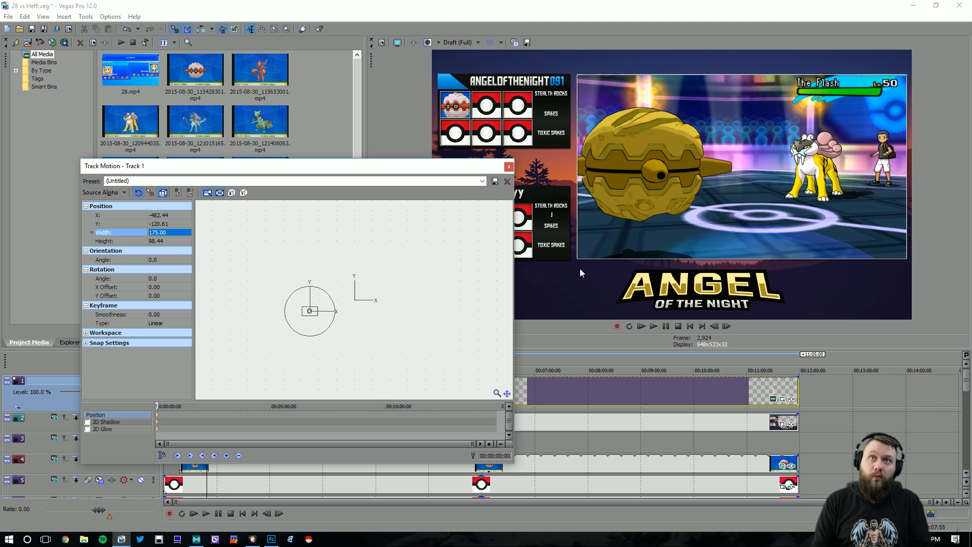
click(168, 224)
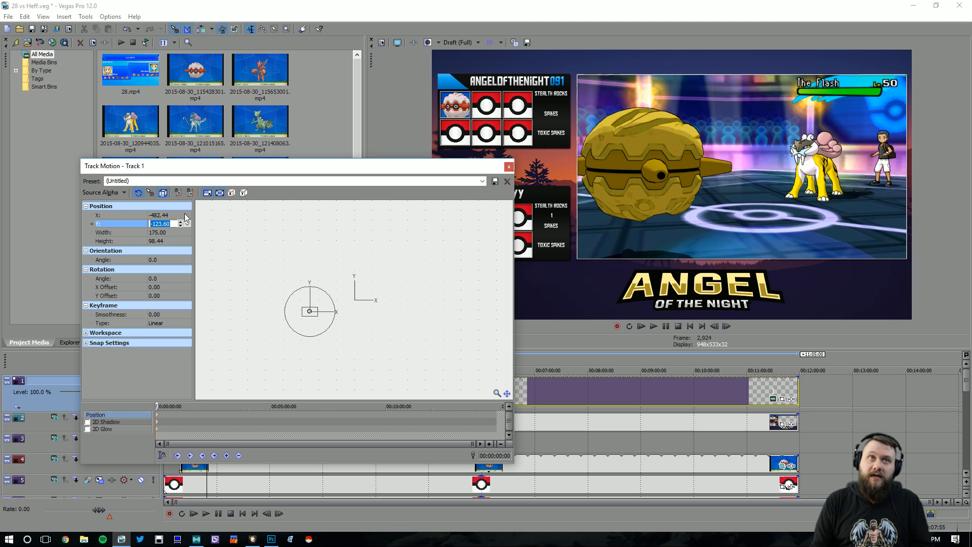
click(163, 215)
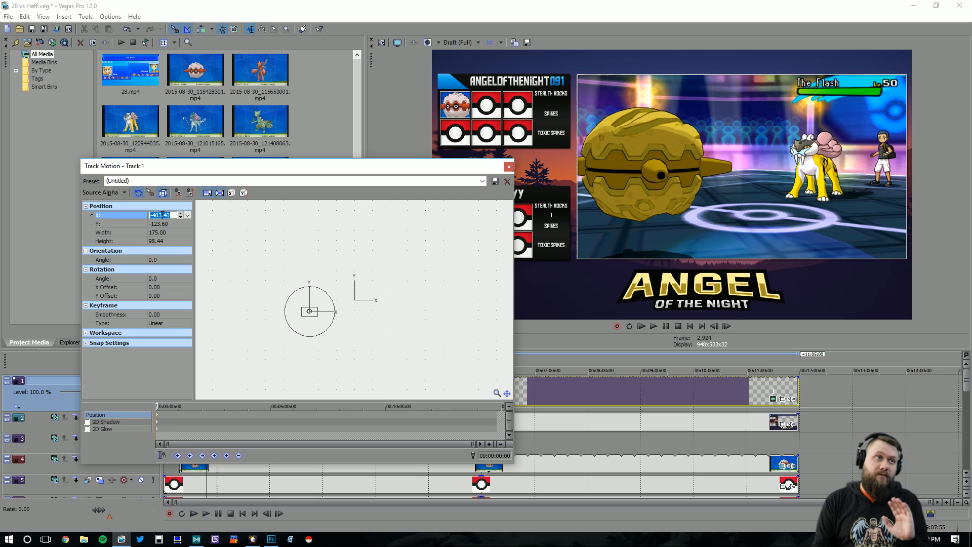
click(509, 167)
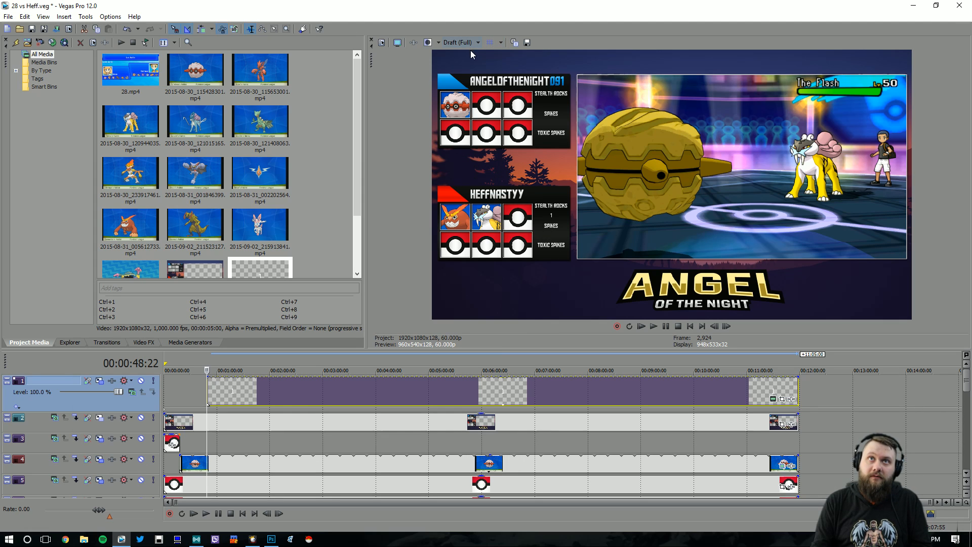
- Examine the counter text at Best (Full) preview quality
click(459, 42)
mouse_move(463, 85)
click(513, 95)
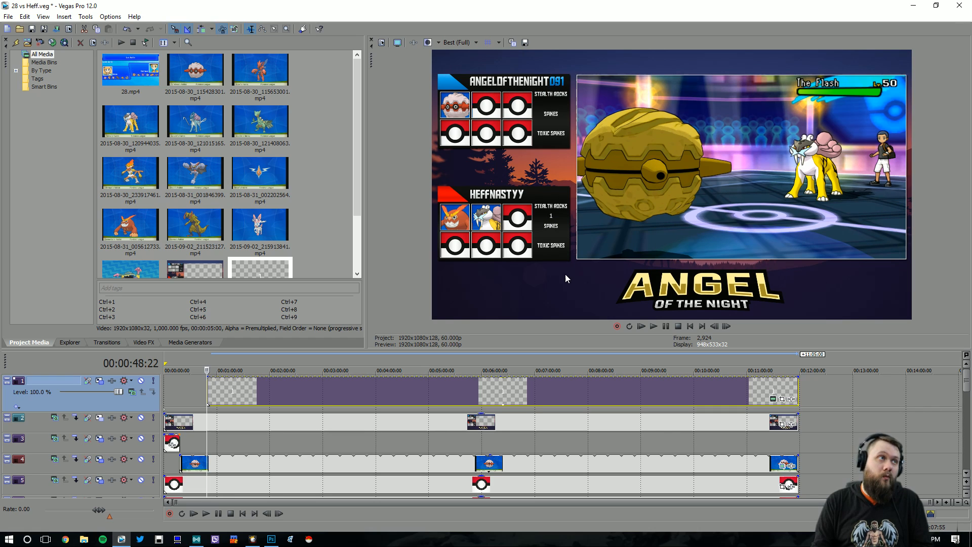
- Set the preview quality to Preview (Quarter) and save the project
click(468, 43)
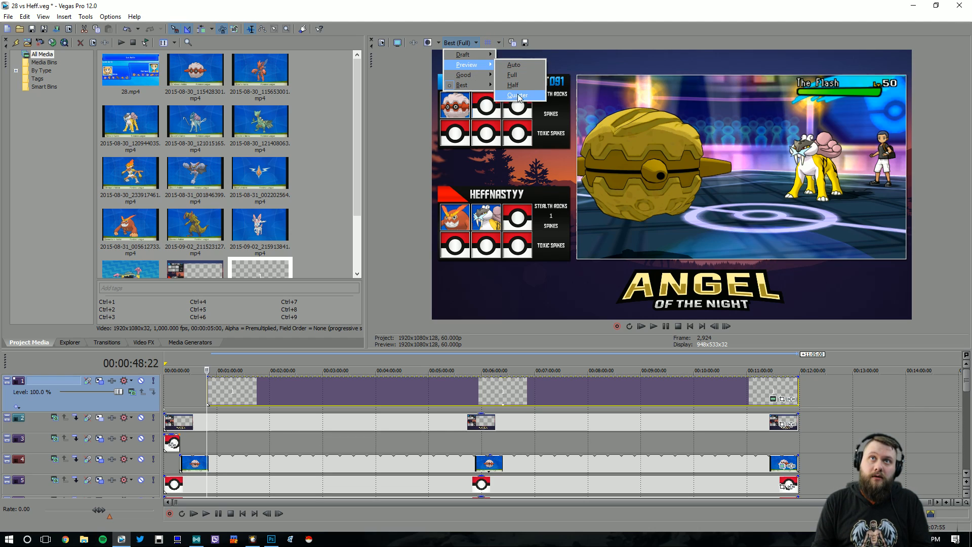
click(519, 96)
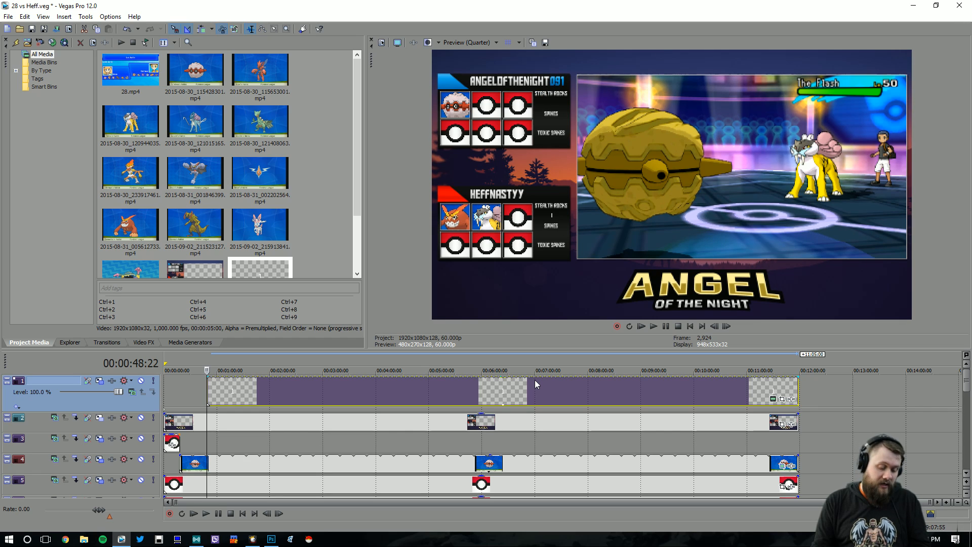
key(ctrl+s)
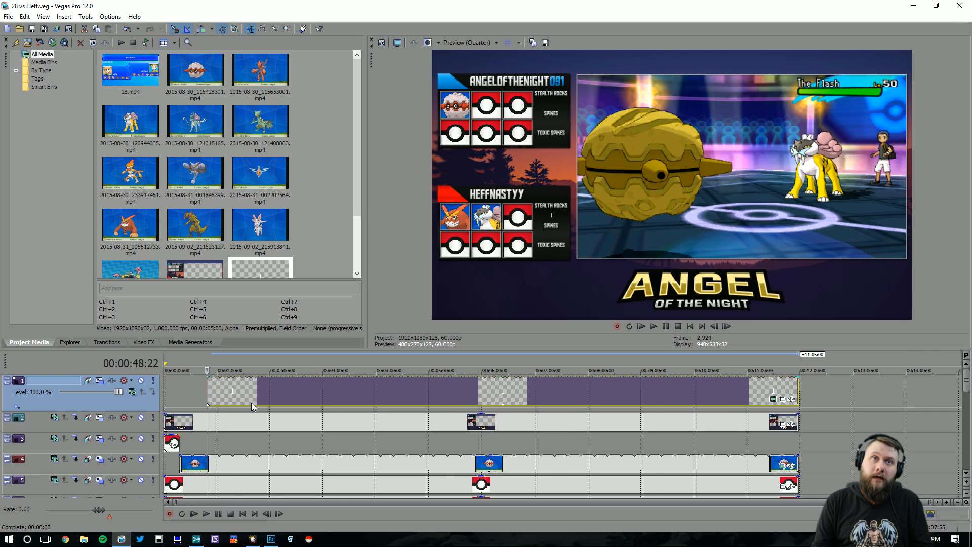
- Add a short fade-in to the start of the "1" text event, ending just before 00:00:51:14
scroll(414, 395, up, 3)
scroll(421, 385, up, 2)
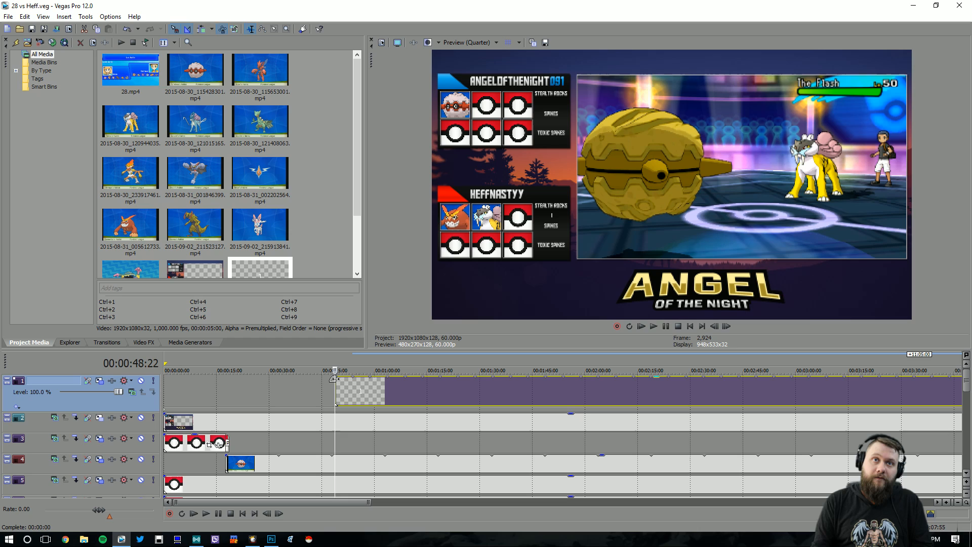
click(345, 400)
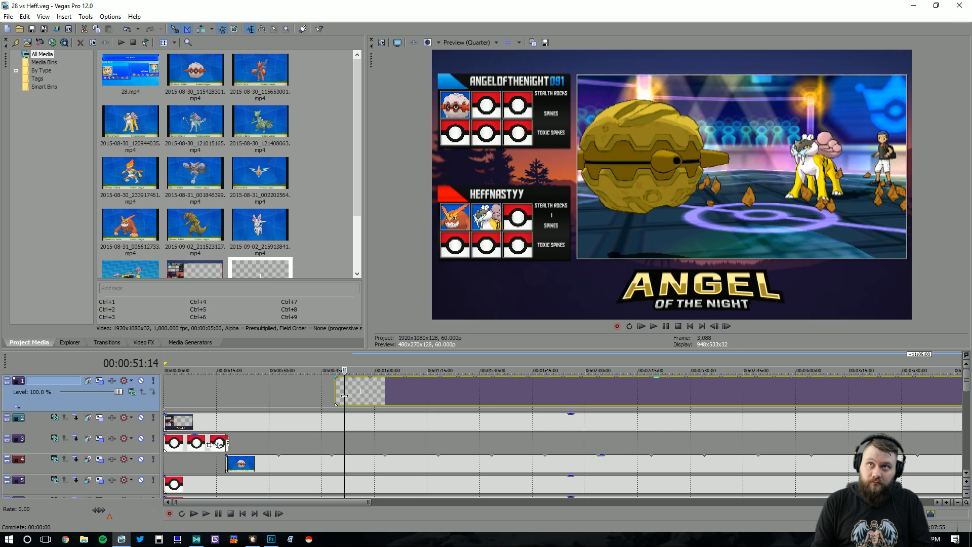
drag(335, 377, 342, 383)
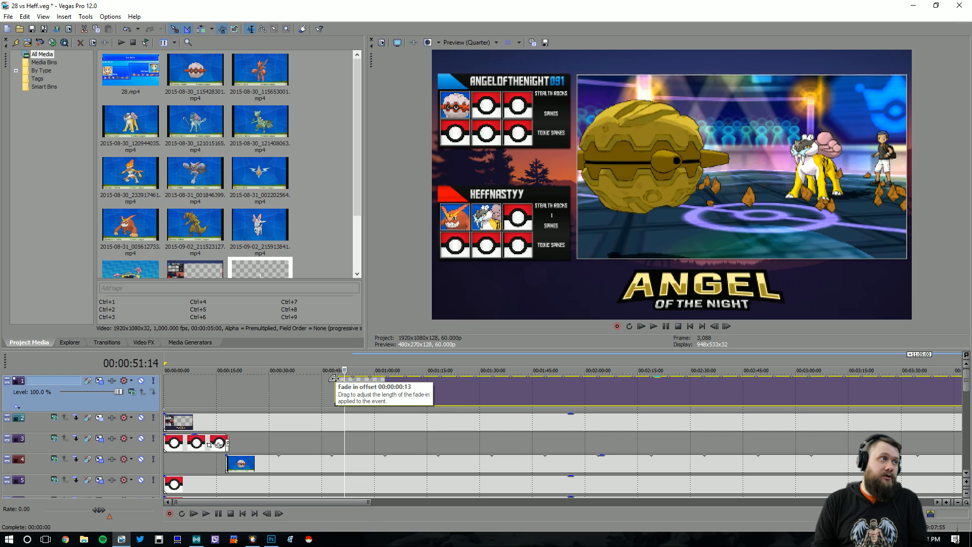
drag(334, 377, 342, 386)
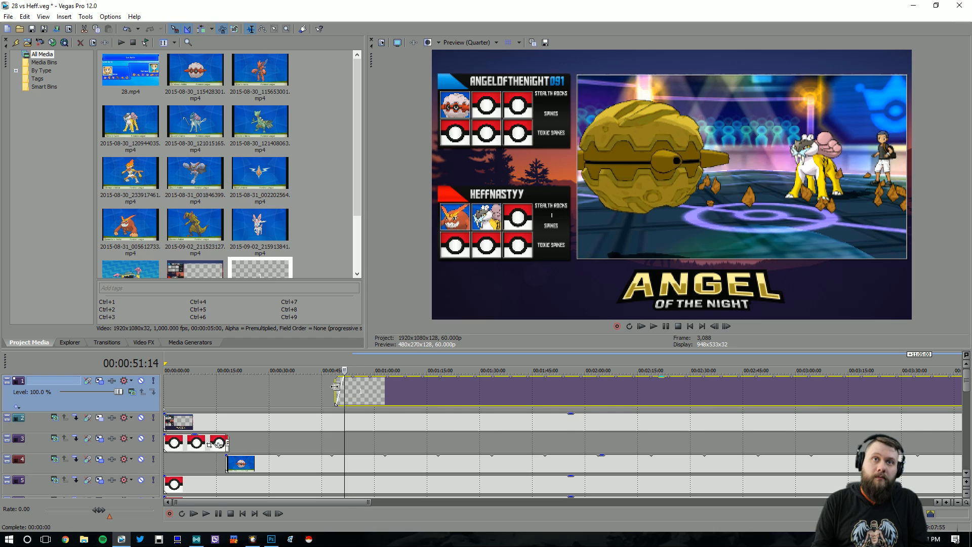
- Play the counter's fade-in from 00:00:45:17 and pause at 00:00:52:00
click(324, 388)
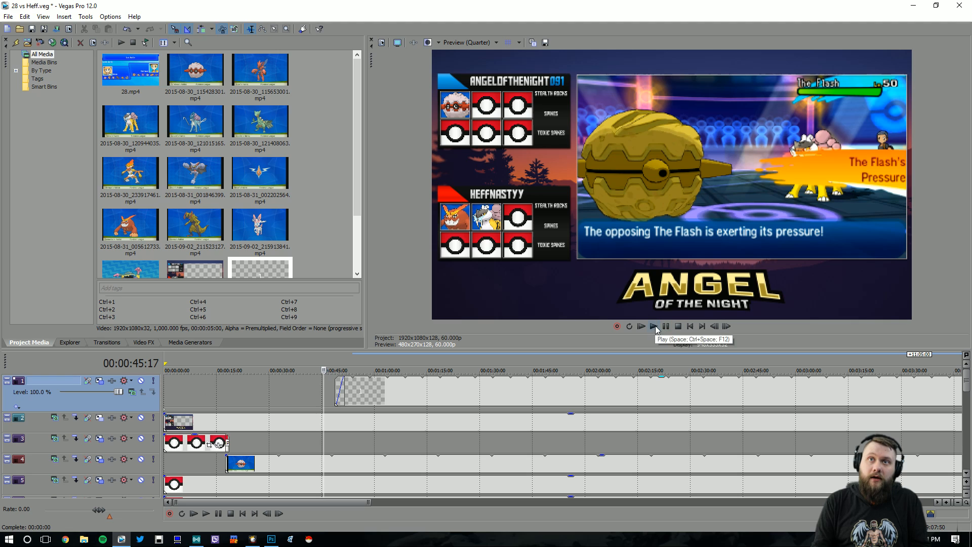
click(655, 326)
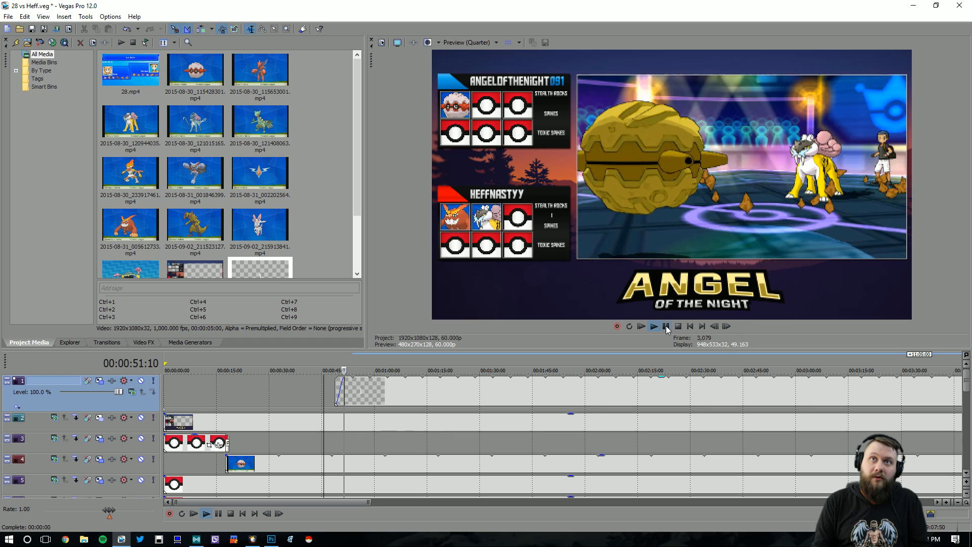
click(666, 327)
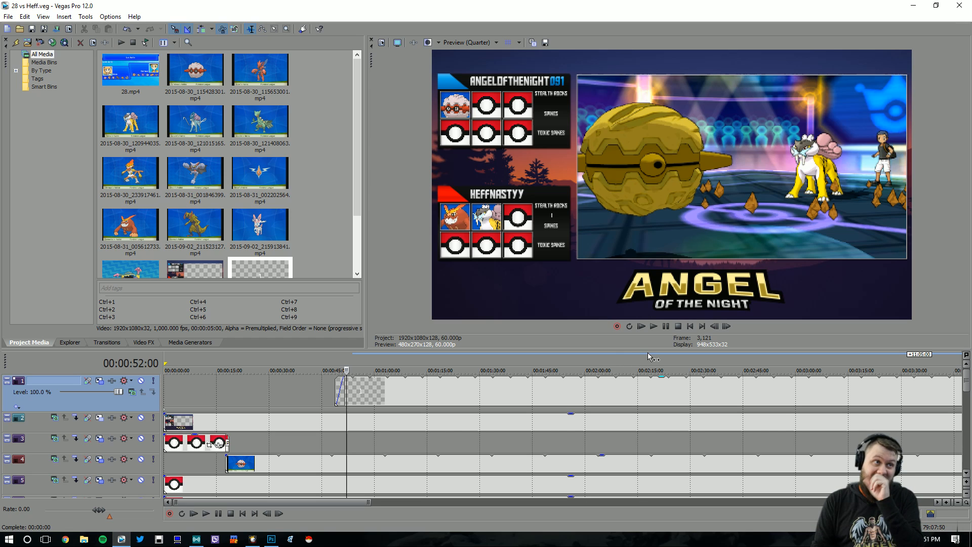
- Trim track 15's Poké Ball tile to end at Suicune's send-out at 00:01:24:13
scroll(463, 428, down, 5)
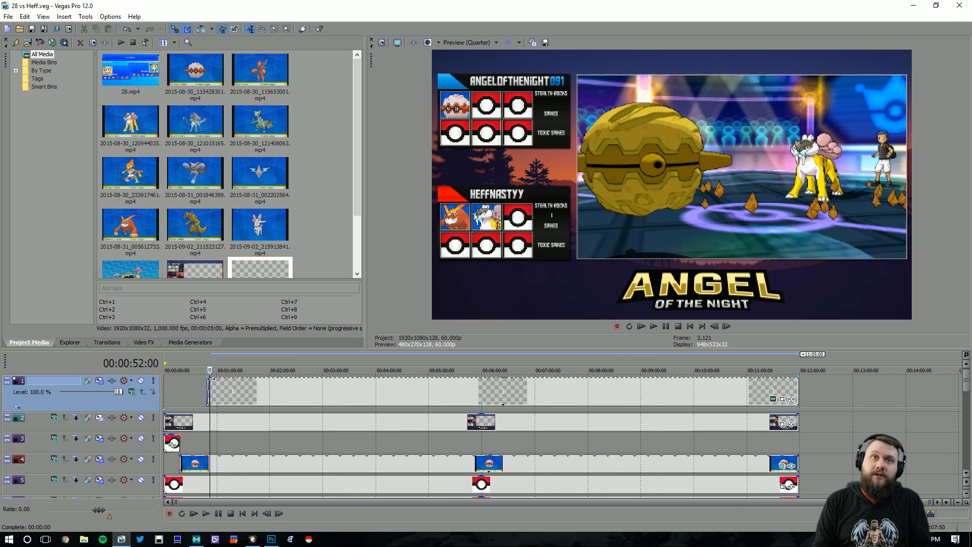
scroll(213, 445, up, 5)
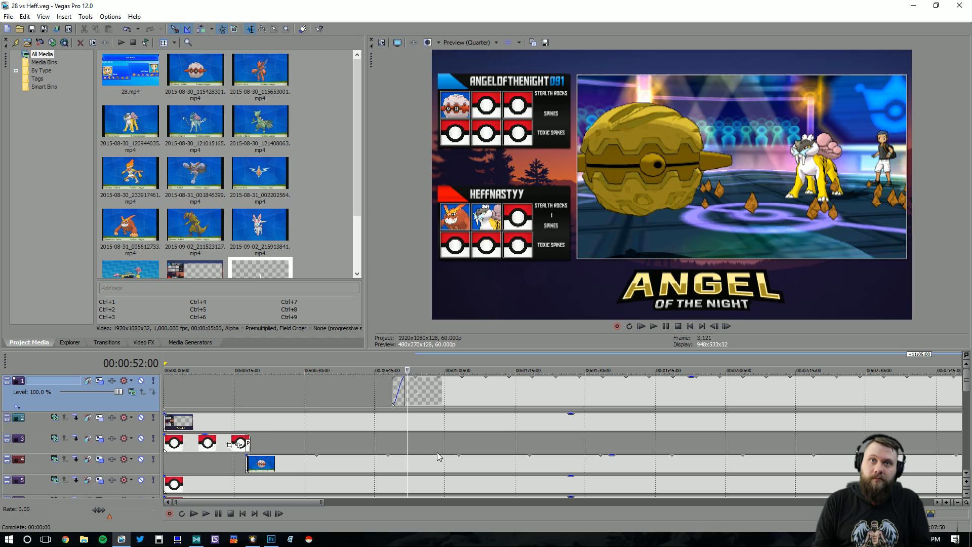
drag(408, 442, 560, 457)
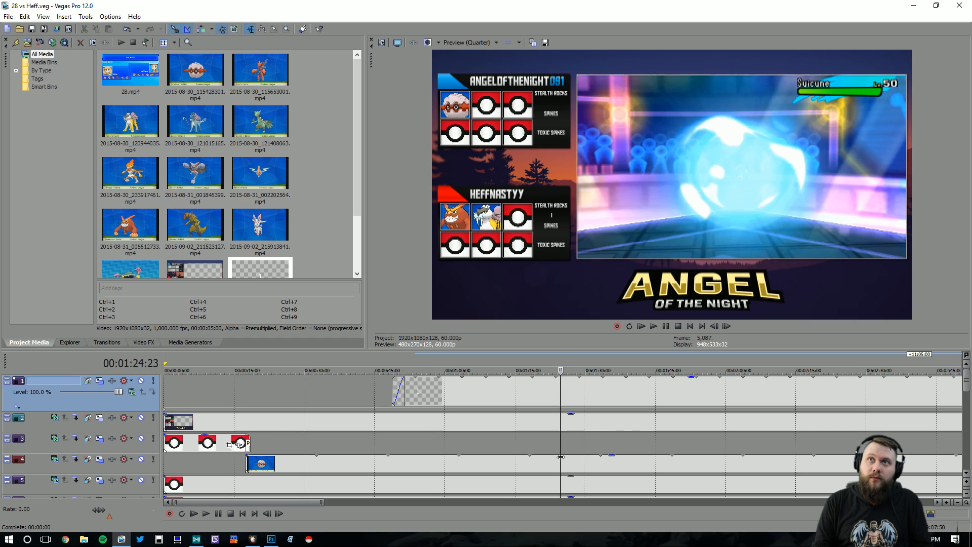
drag(561, 456, 559, 457)
scroll(564, 461, down, 5)
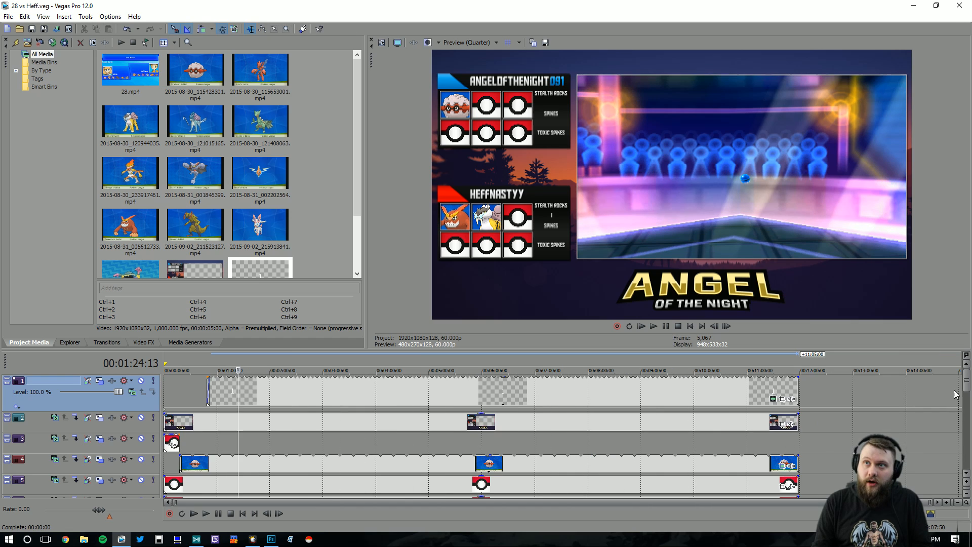
drag(966, 389, 966, 441)
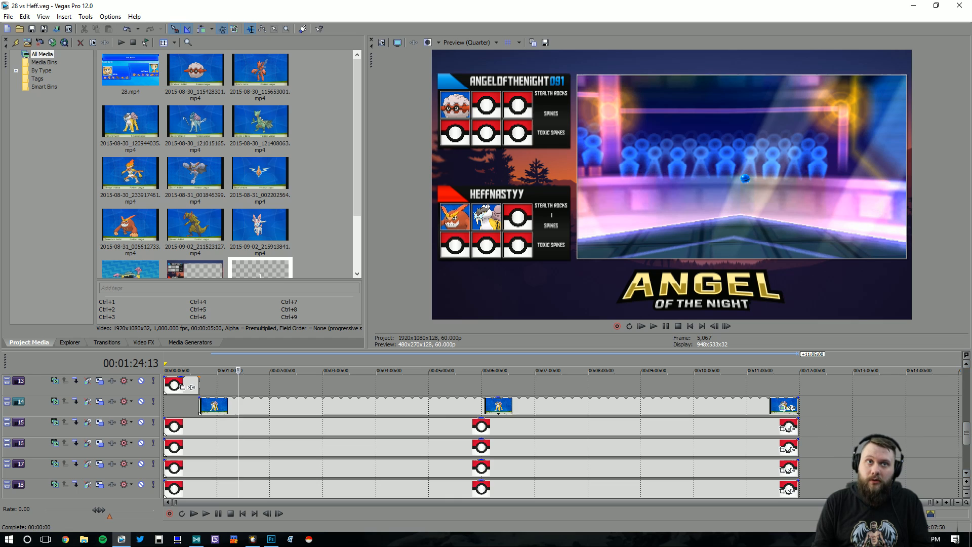
drag(799, 426, 238, 426)
- Apply the Push Up transition to the trimmed end of track 15's Poké Ball tile
click(106, 342)
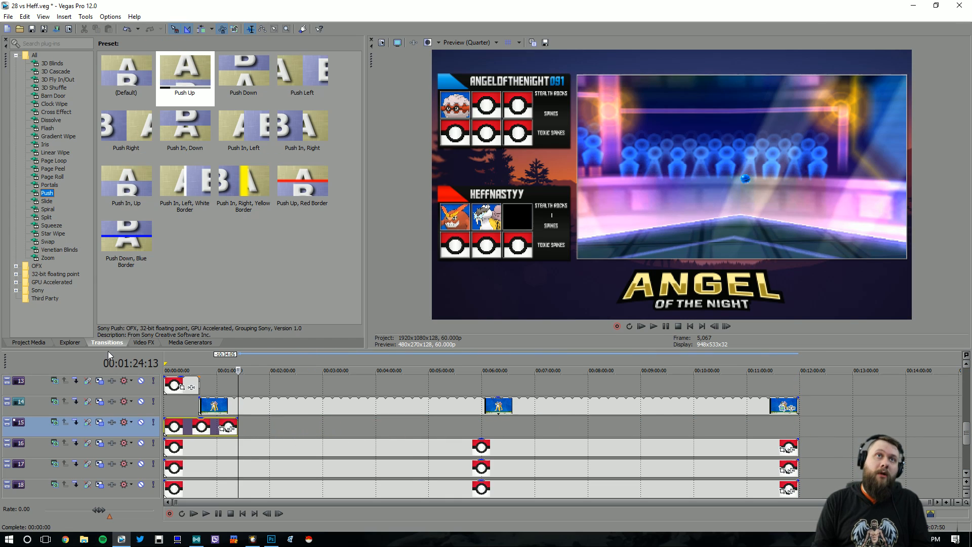
drag(185, 76, 238, 426)
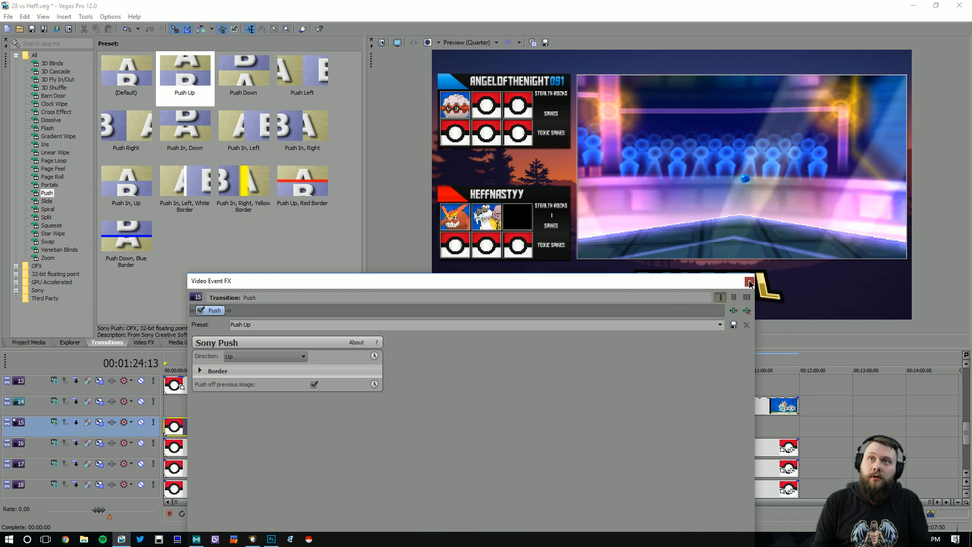
click(749, 282)
- Insert a video track below track 15 and place the Suicune clip 2015-08-30_121015165.mp4 on it at 00:01:23:13
key(ctrl+alt+Left)
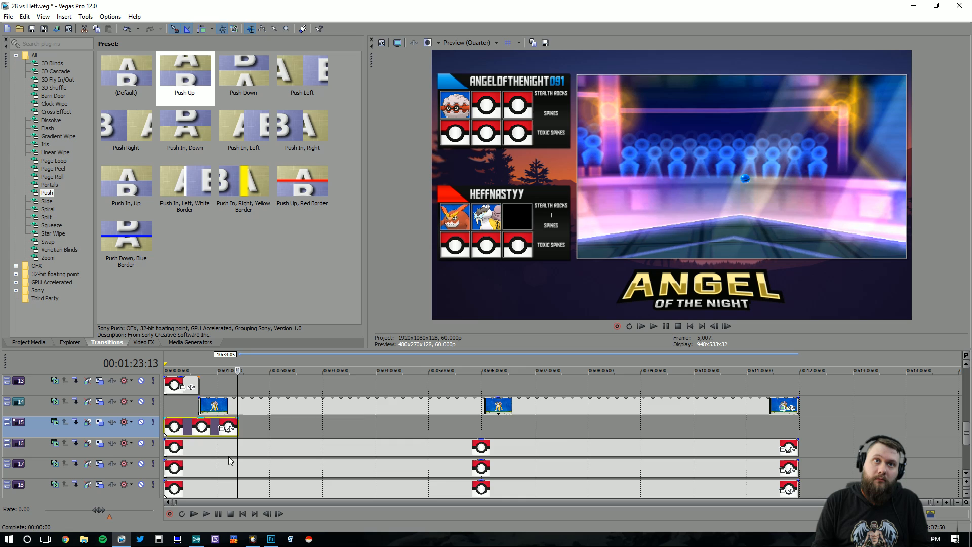
scroll(290, 436, up, 5)
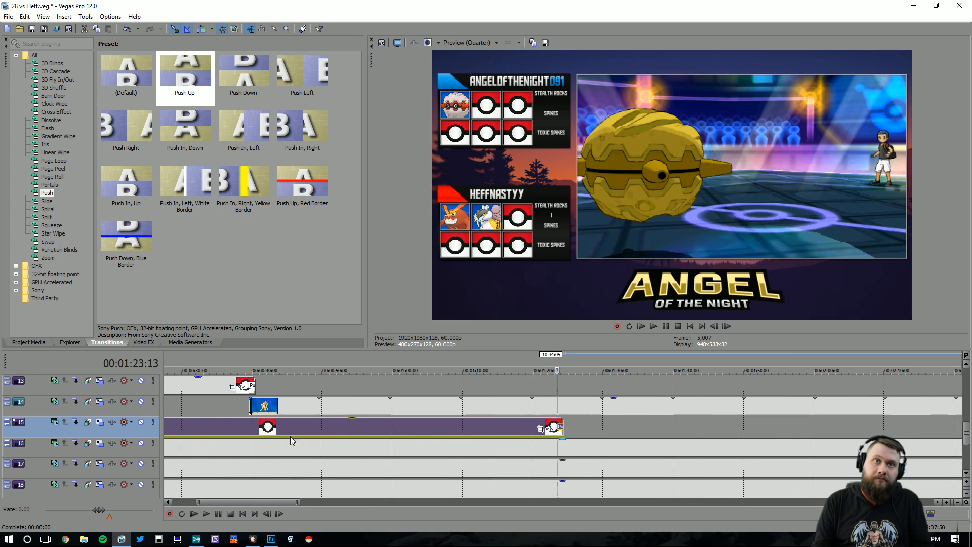
right_click(136, 451)
click(165, 323)
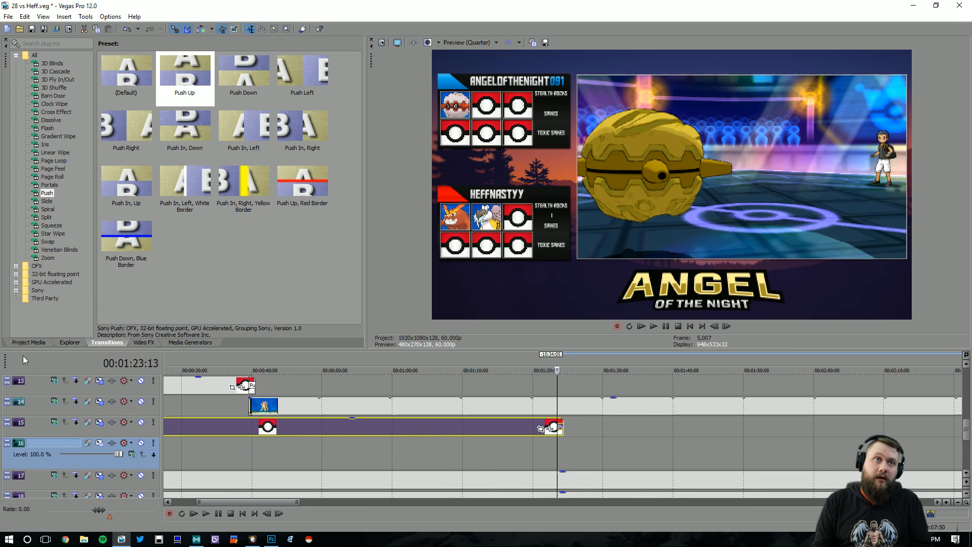
click(29, 342)
drag(195, 126, 310, 226)
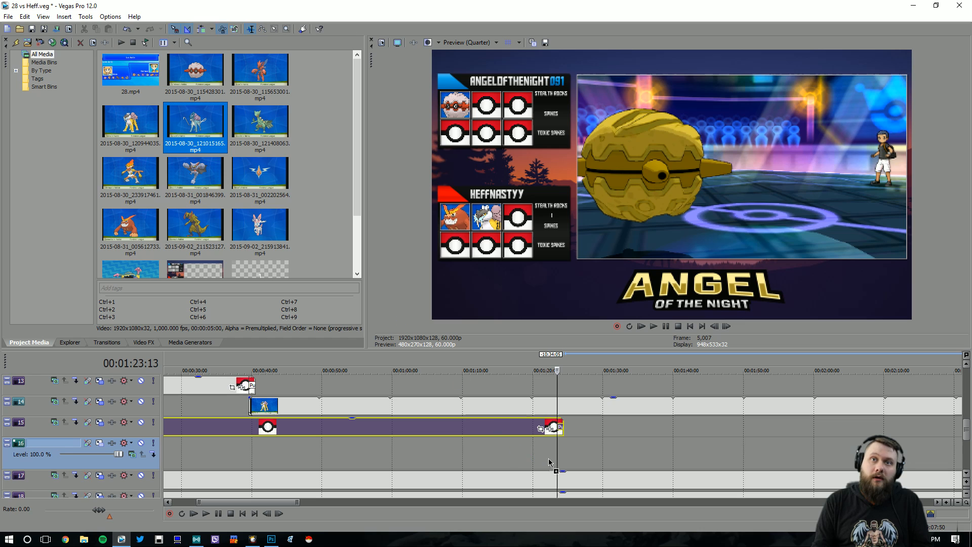
drag(549, 462, 557, 462)
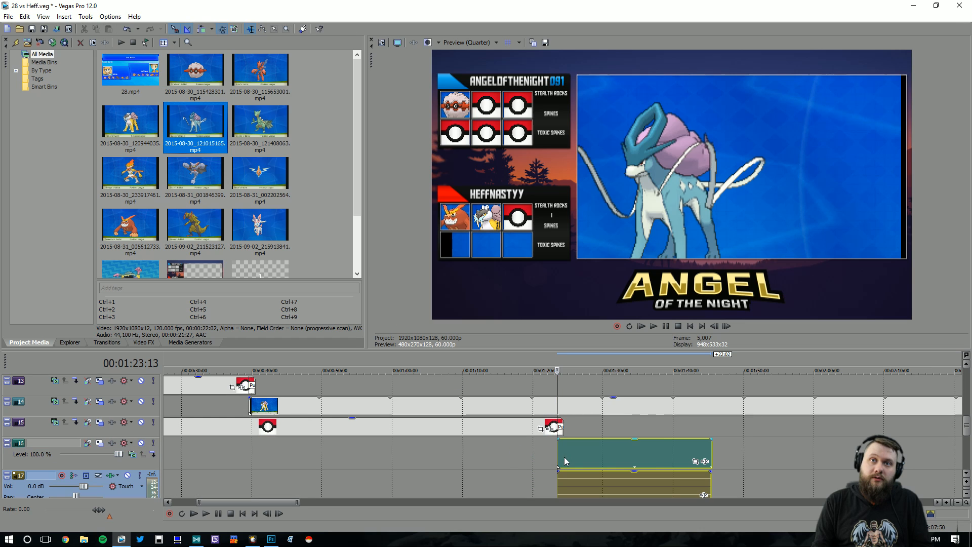
- Delete the Suicune clip's audio track 17 and extend the clip on track 16 to the end of the other overlay tracks
right_click(137, 494)
click(207, 322)
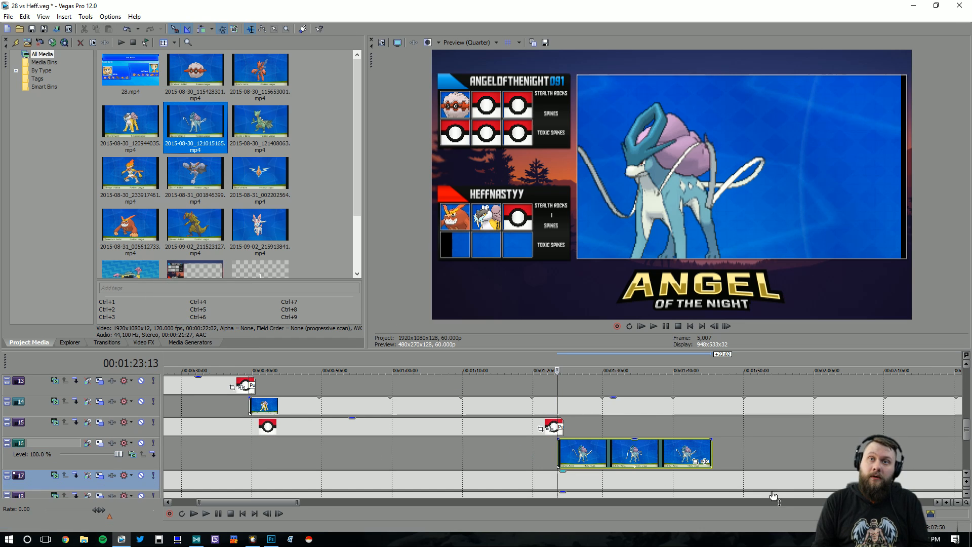
scroll(725, 461, down, 8)
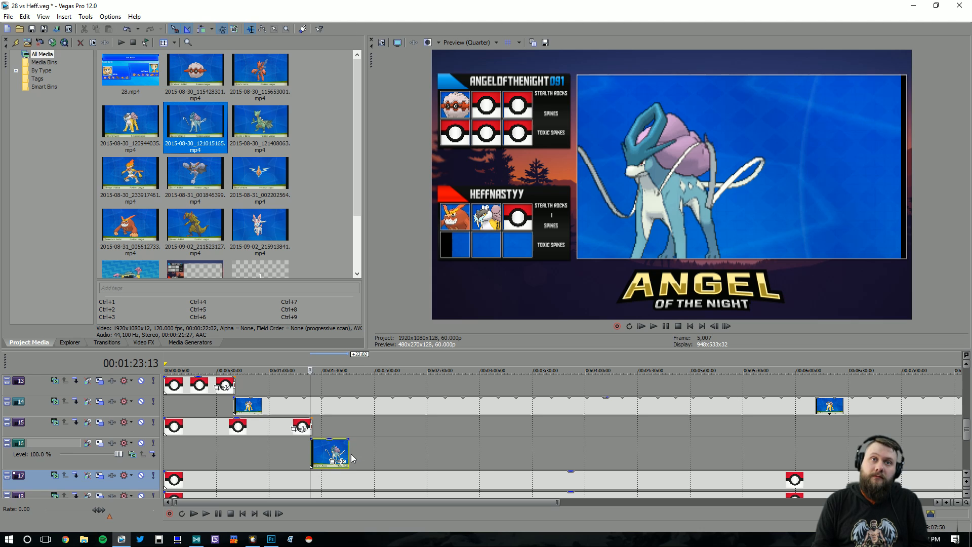
scroll(353, 461, down, 4)
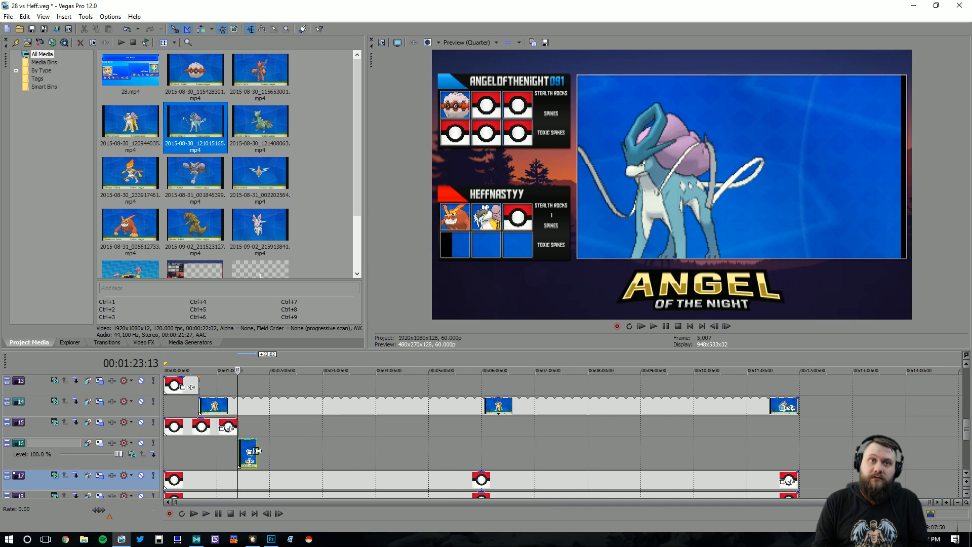
drag(257, 451, 790, 461)
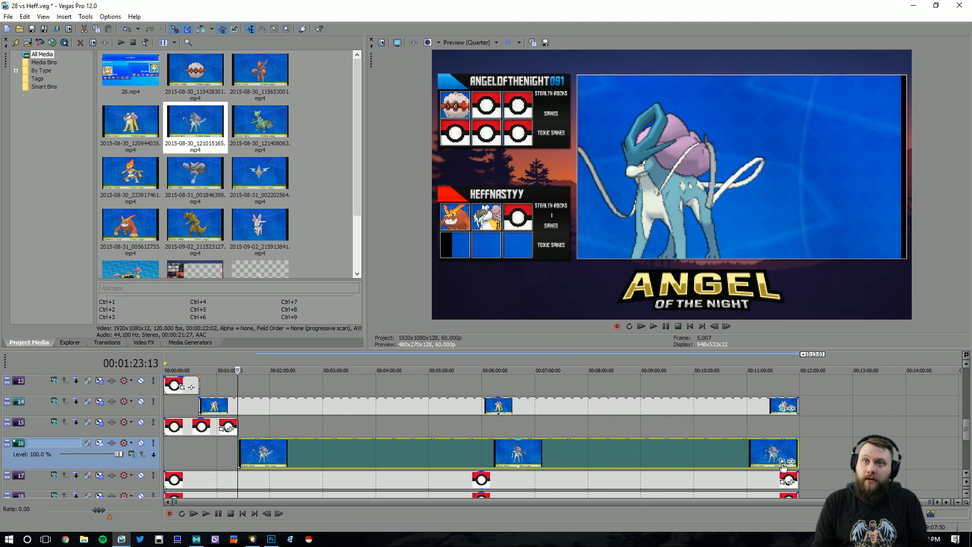
- Apply the Poke pan/crop preset to the Suicune clip and shift the crop frame to X center 953.3, Y center 446.4
click(783, 463)
click(720, 325)
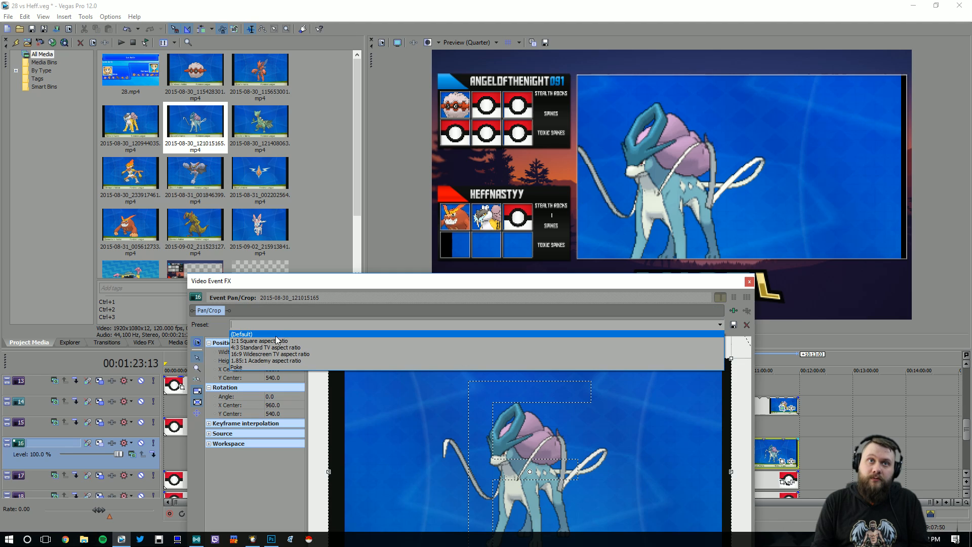
click(681, 365)
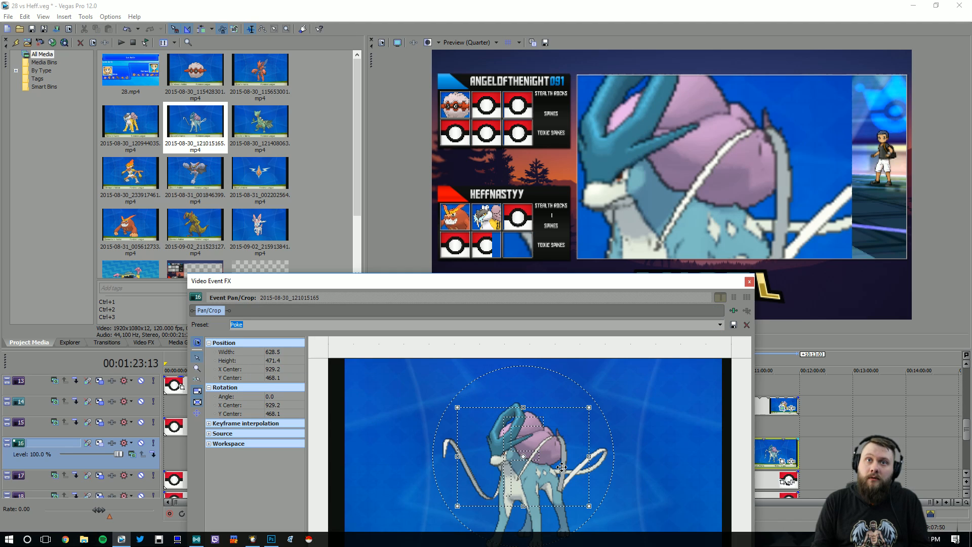
drag(561, 467, 566, 462)
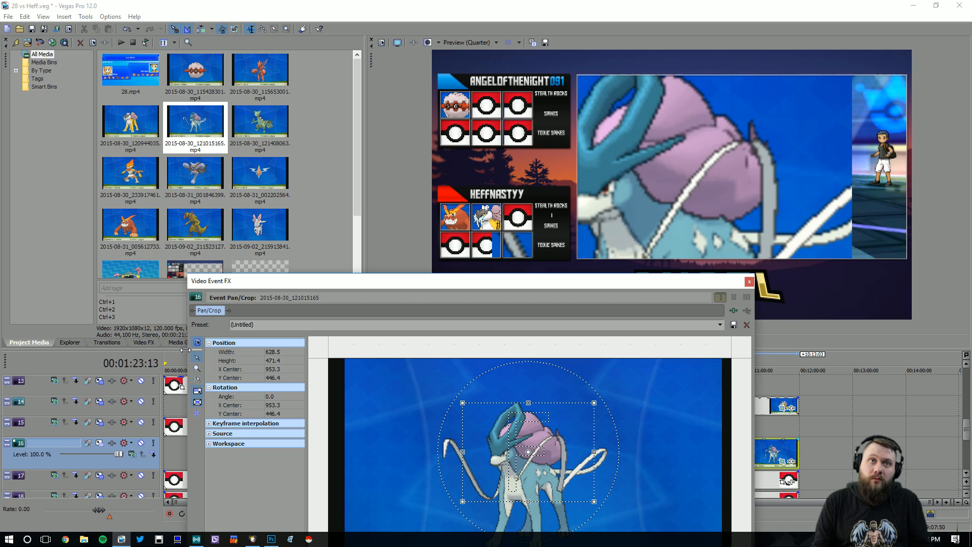
click(749, 281)
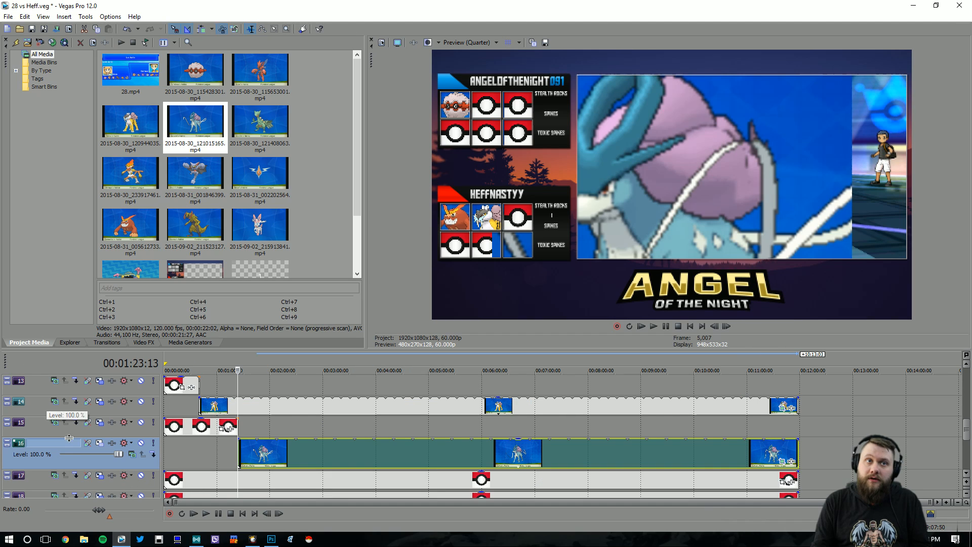
- Apply the Trainer 2 Pokemon 3 track motion preset to track 16
click(111, 443)
click(482, 181)
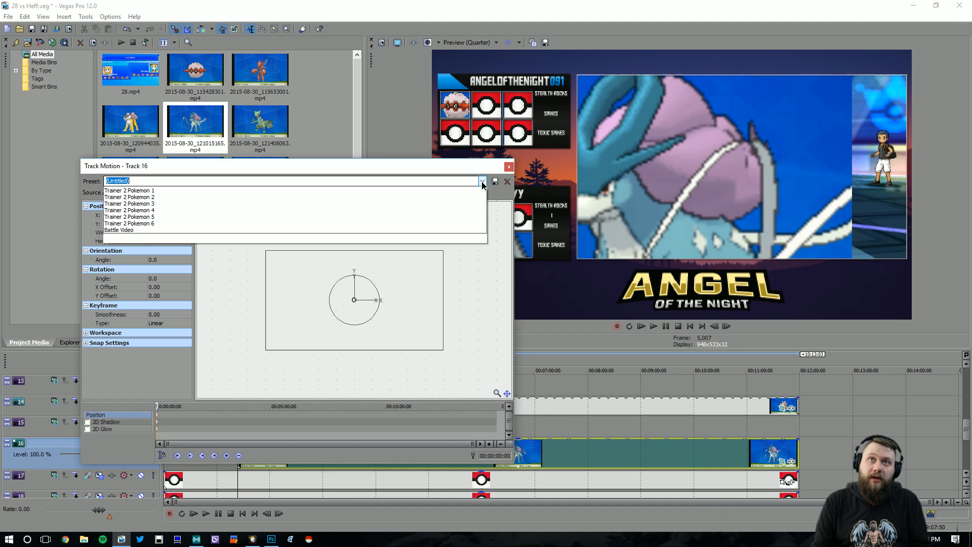
click(152, 256)
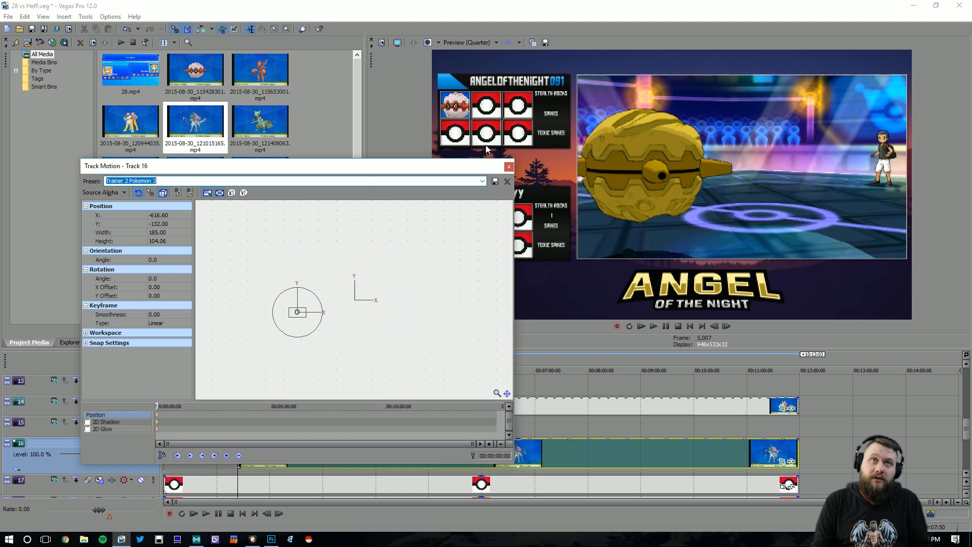
click(509, 167)
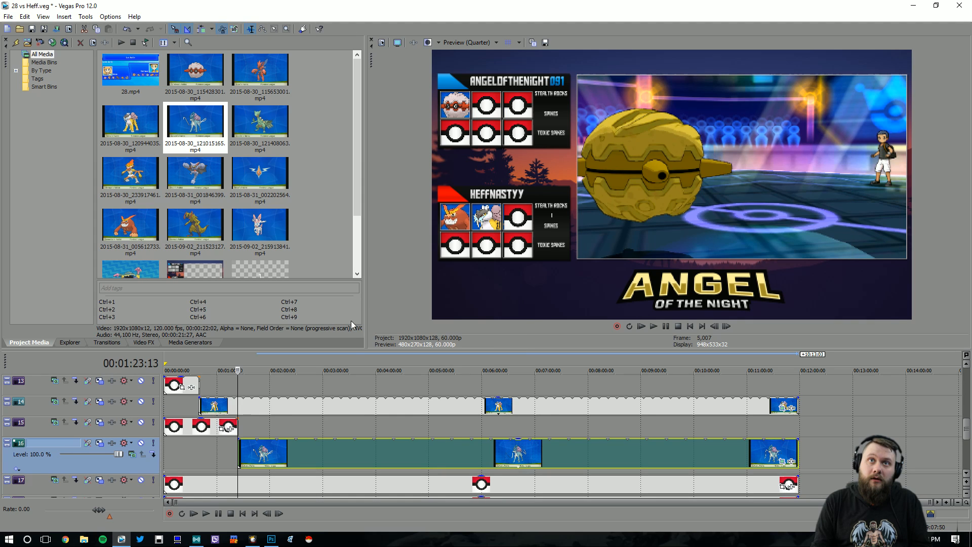
- Tighten the Suicune clip's crop frame around its head while previewing 00:01:24:13, and save the project
click(237, 423)
key(Right)
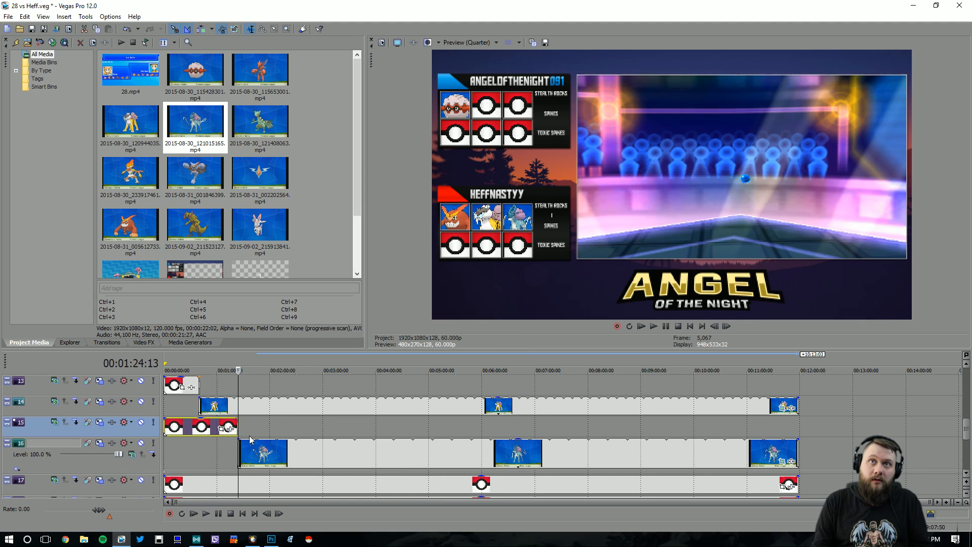
click(784, 461)
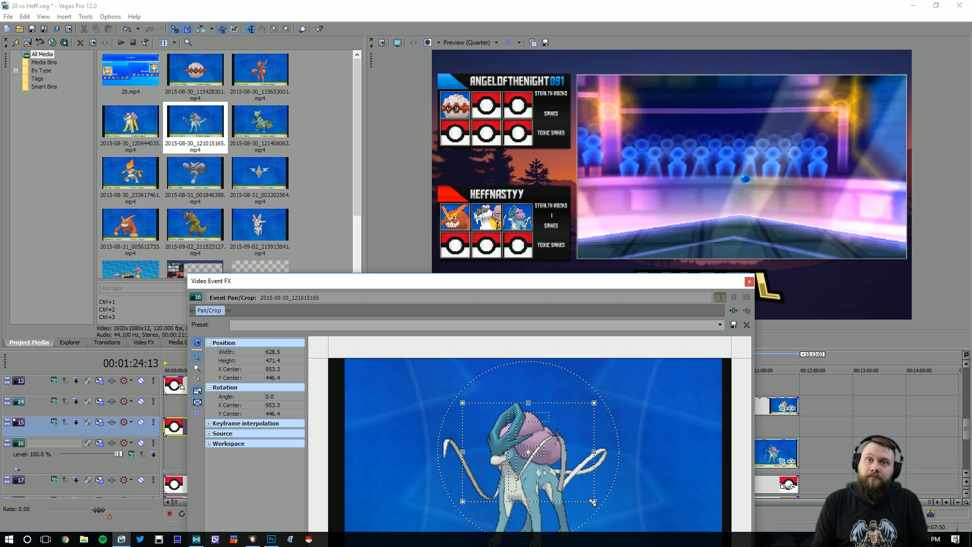
drag(592, 505, 559, 485)
click(749, 281)
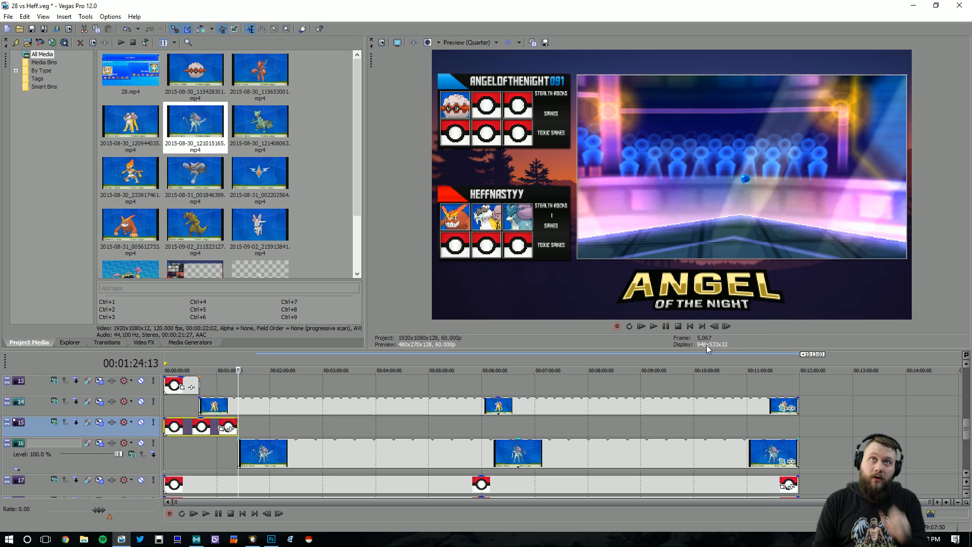
key(ctrl+s)
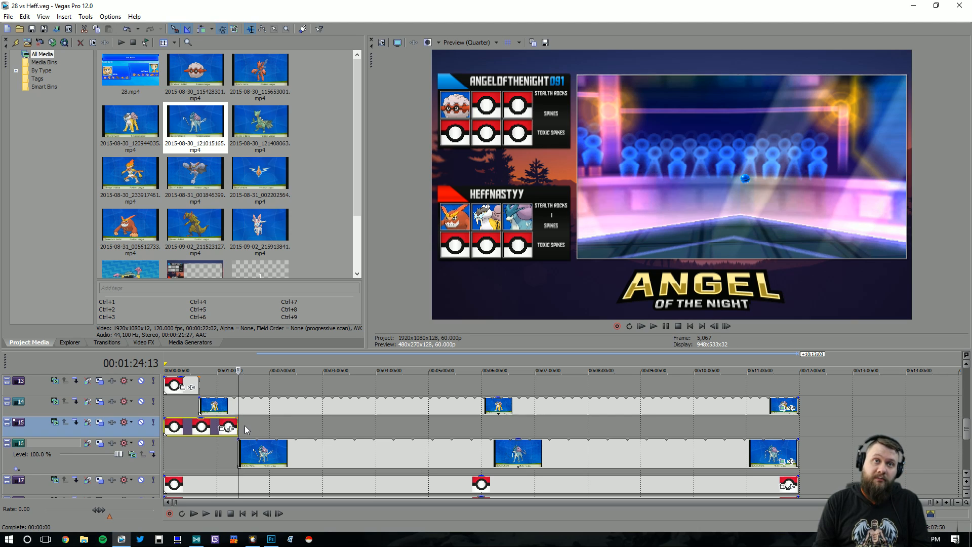
- Find Muk's send-out in the battle footage and stop playback at 00:02:30:23
scroll(251, 430, up, 5)
scroll(473, 421, up, 2)
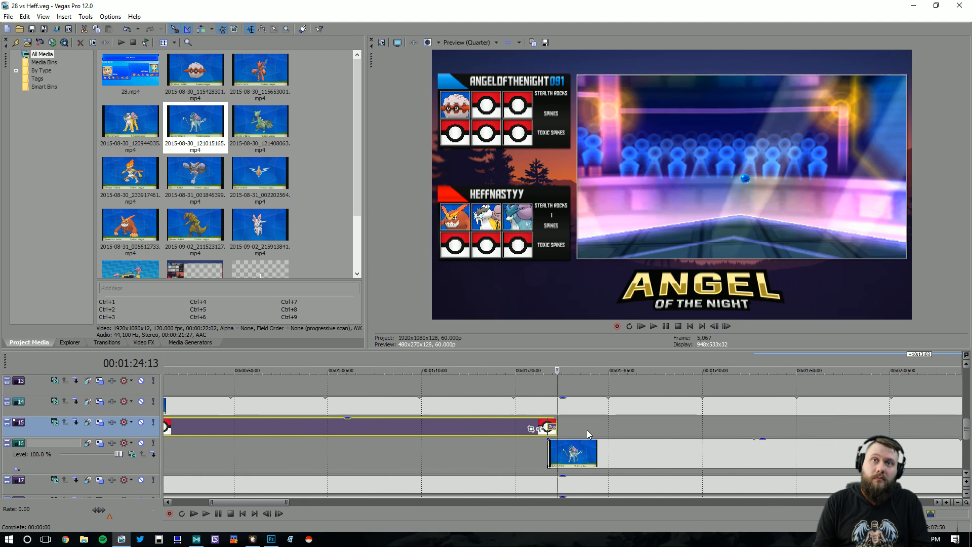
click(565, 429)
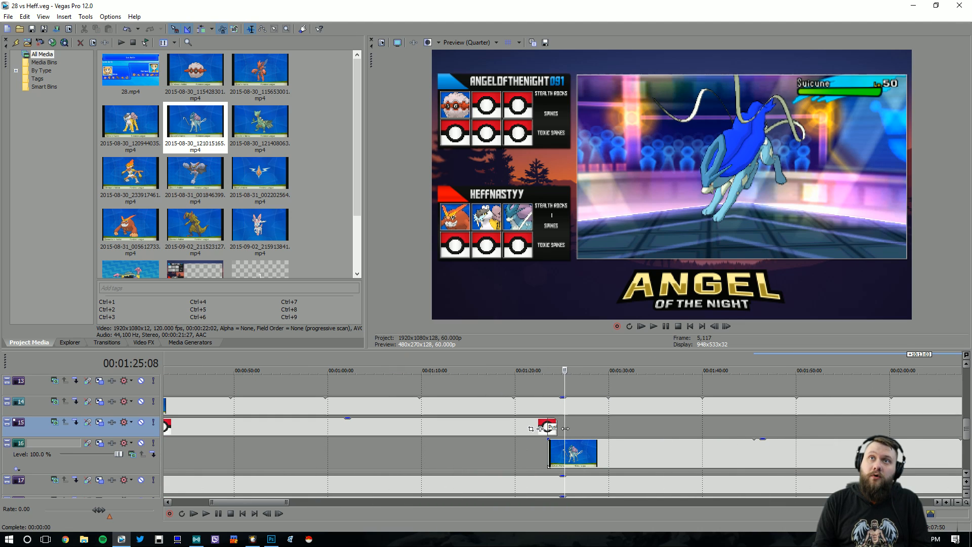
drag(567, 428, 825, 438)
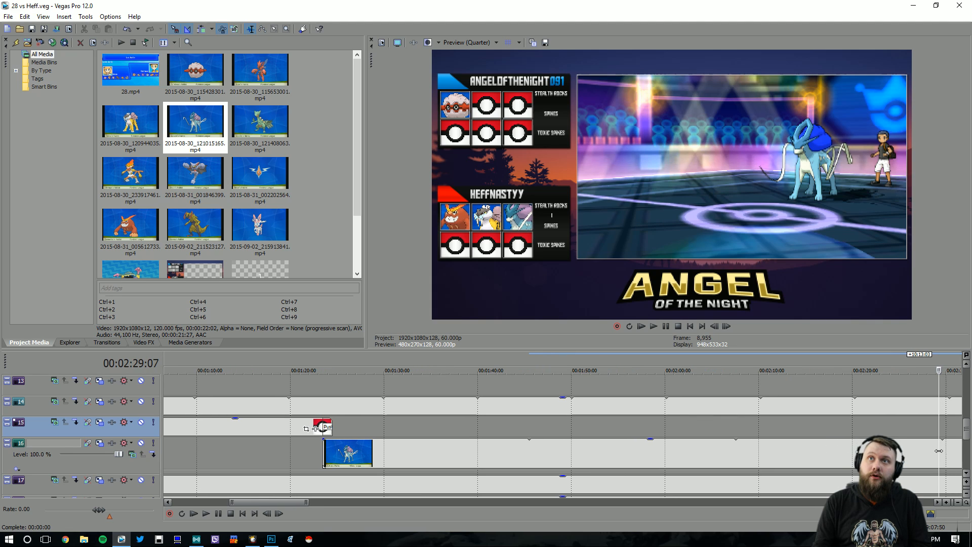
drag(938, 451, 943, 451)
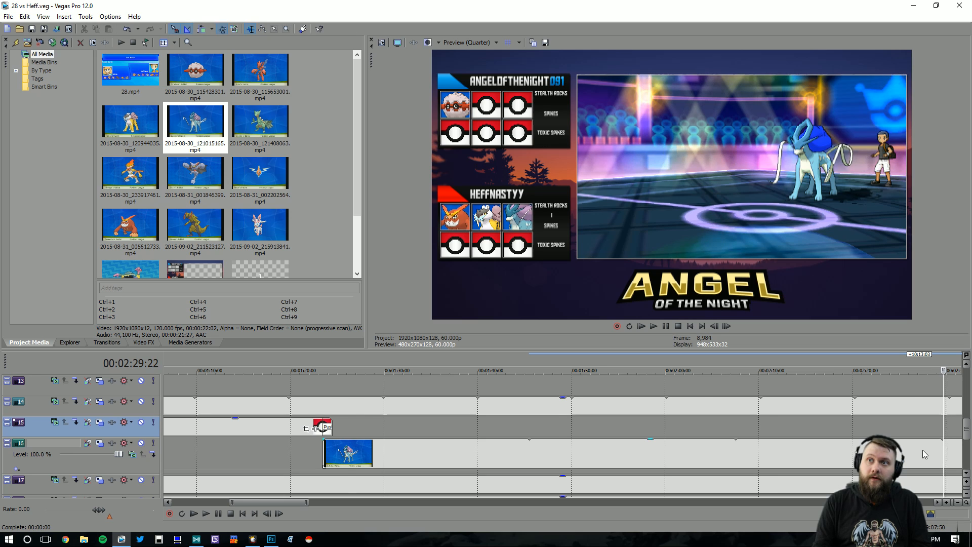
scroll(925, 454, down, 3)
scroll(745, 439, down, 4)
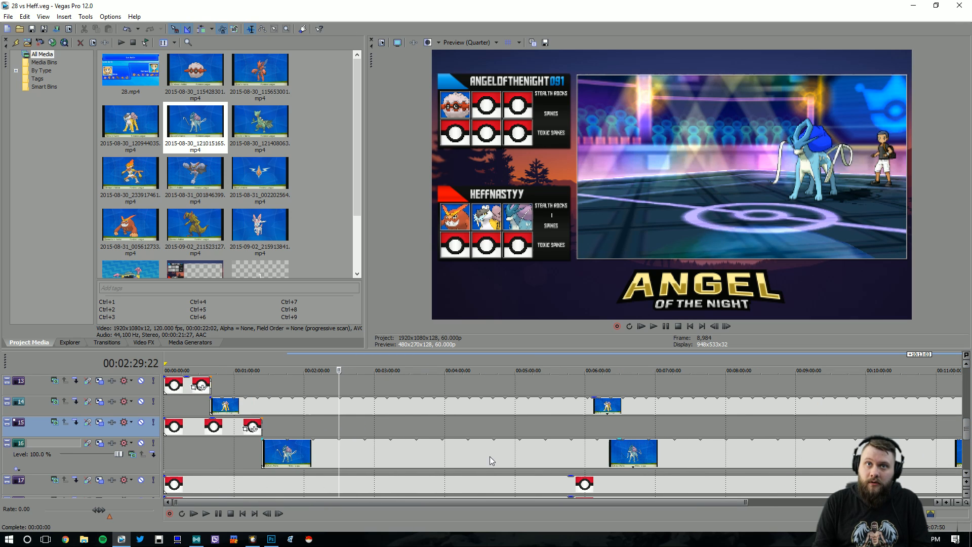
click(654, 326)
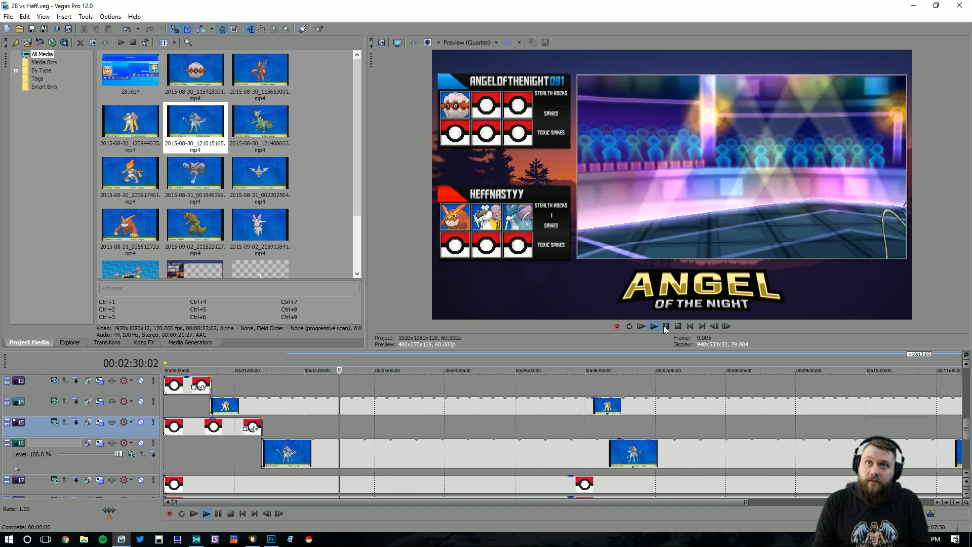
- Trim track 5's Poké Ball tile to end at Muk's send-out at 00:02:30:23
scroll(862, 441, up, 5)
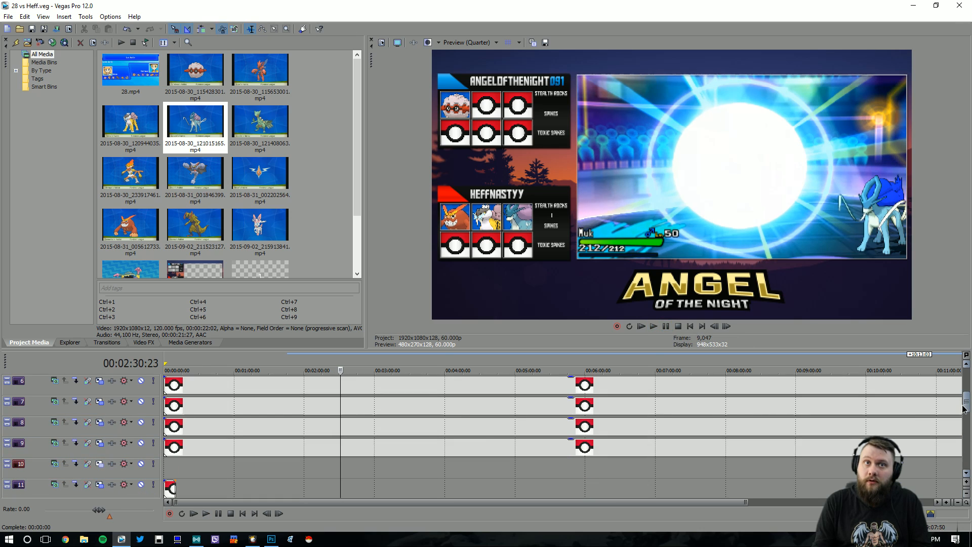
scroll(760, 433, down, 2)
scroll(898, 411, up, 5)
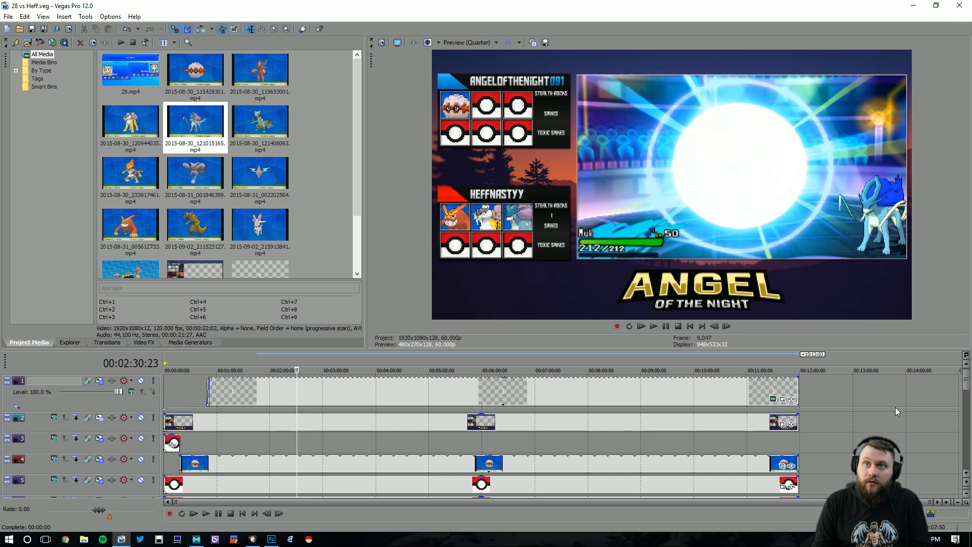
drag(798, 482, 296, 484)
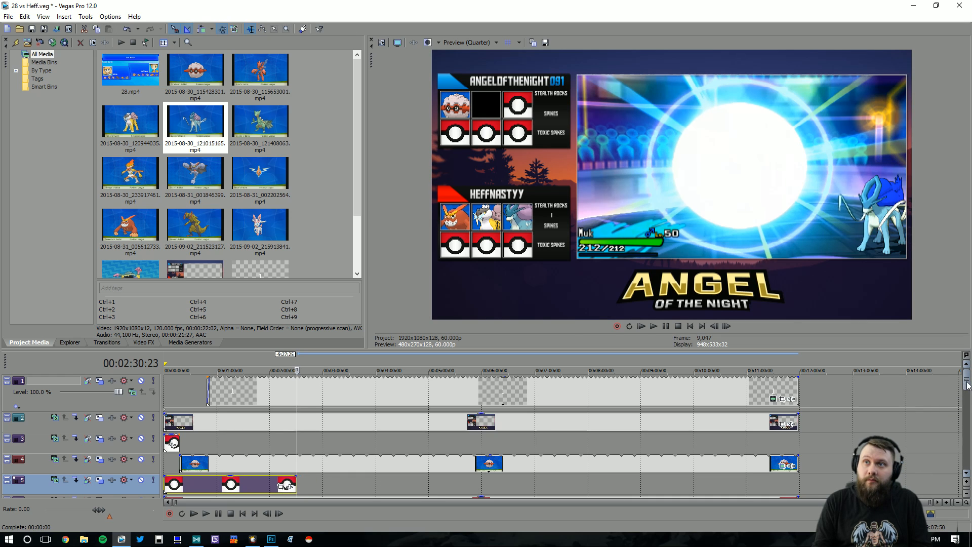
- Apply the Push Up transition to the trimmed end of track 5's Poké Ball tile
drag(967, 386, 967, 396)
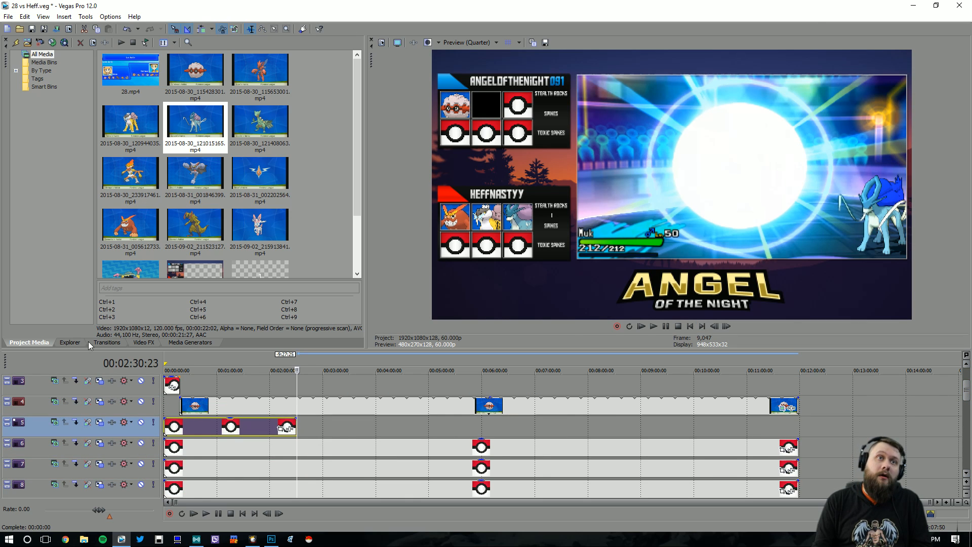
click(105, 343)
drag(210, 71, 300, 427)
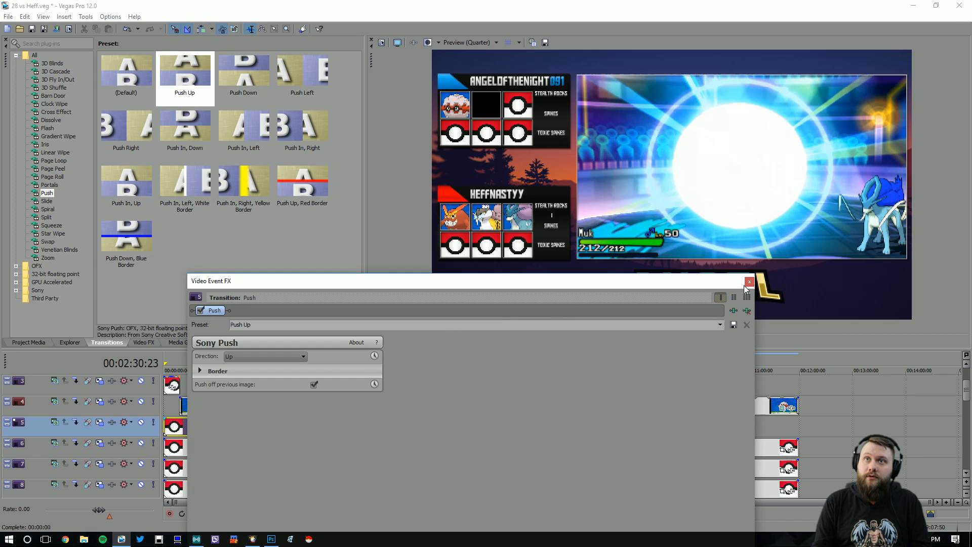
click(749, 282)
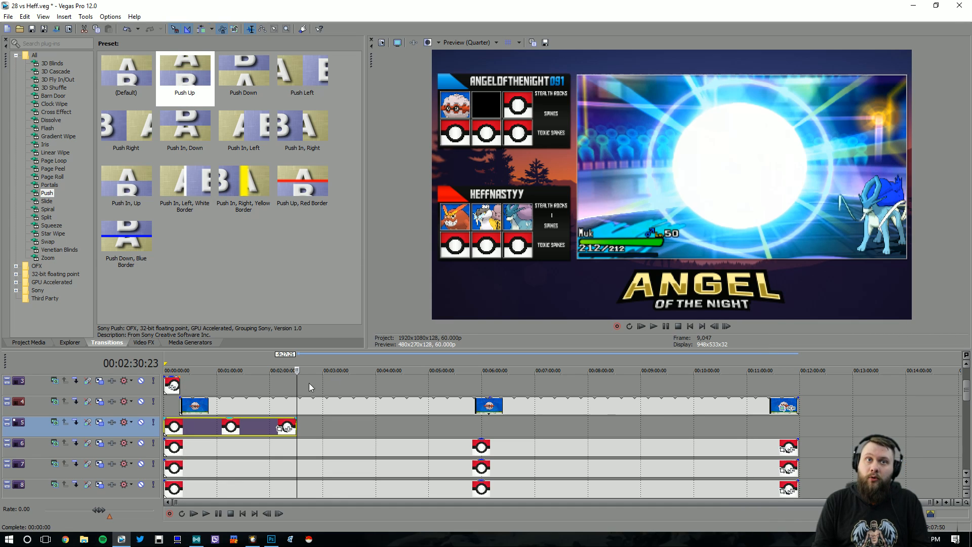
- Insert a video track below track 5 and place the Muk clip 2017-01-03_03-10-58.mp4 on it at 00:02:29:23
click(296, 424)
right_click(154, 452)
click(179, 324)
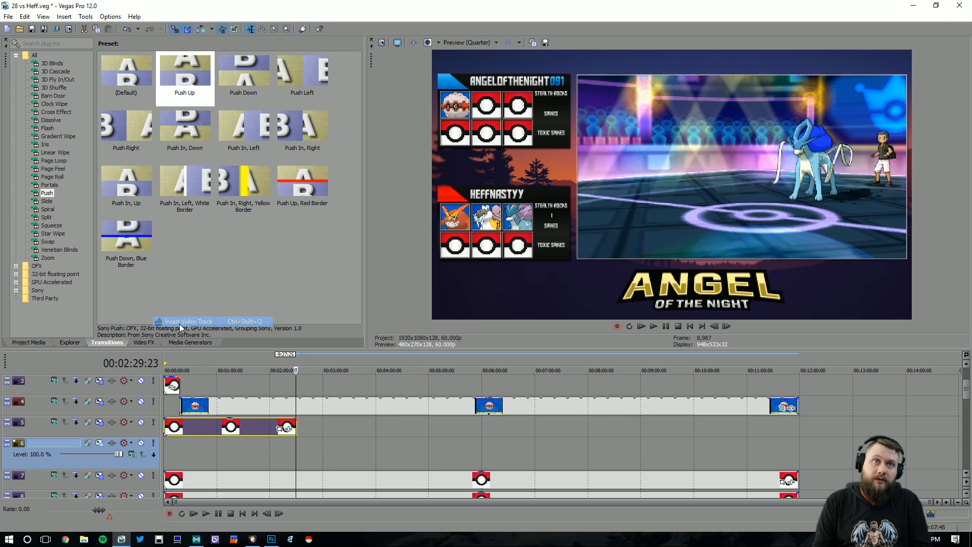
click(23, 342)
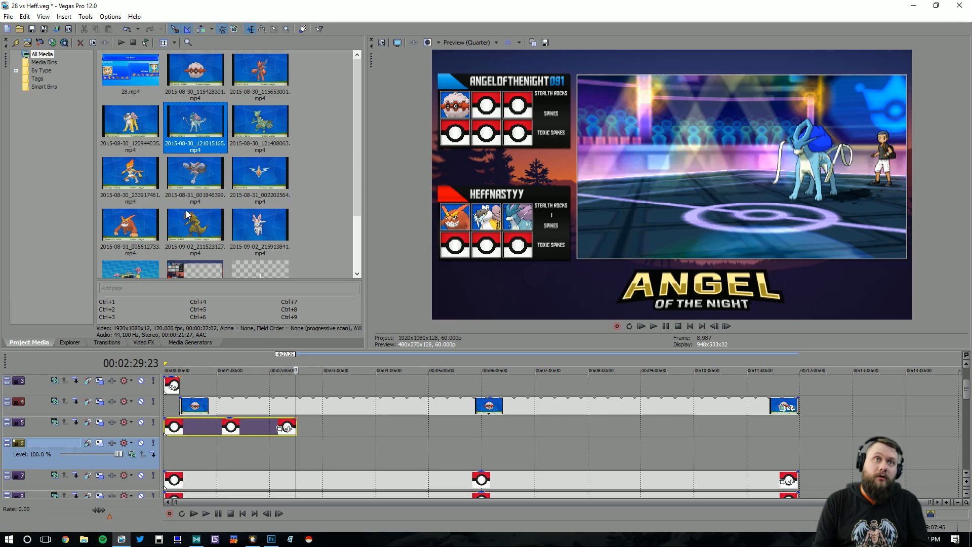
scroll(186, 215, down, 3)
drag(159, 229, 313, 306)
drag(308, 456, 305, 454)
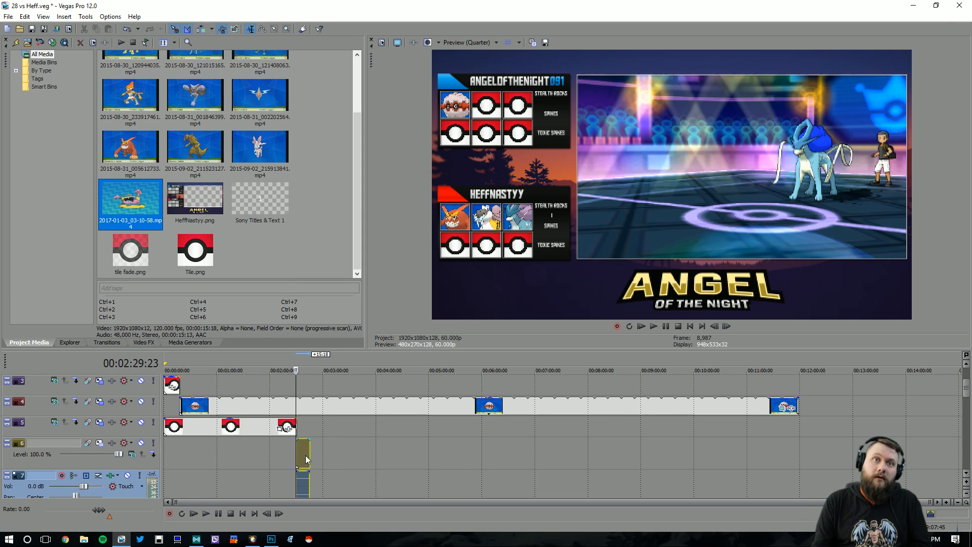
- Extend track 6's Muk clip to the end of the other overlay tracks and delete its audio track 7
drag(784, 457, 799, 459)
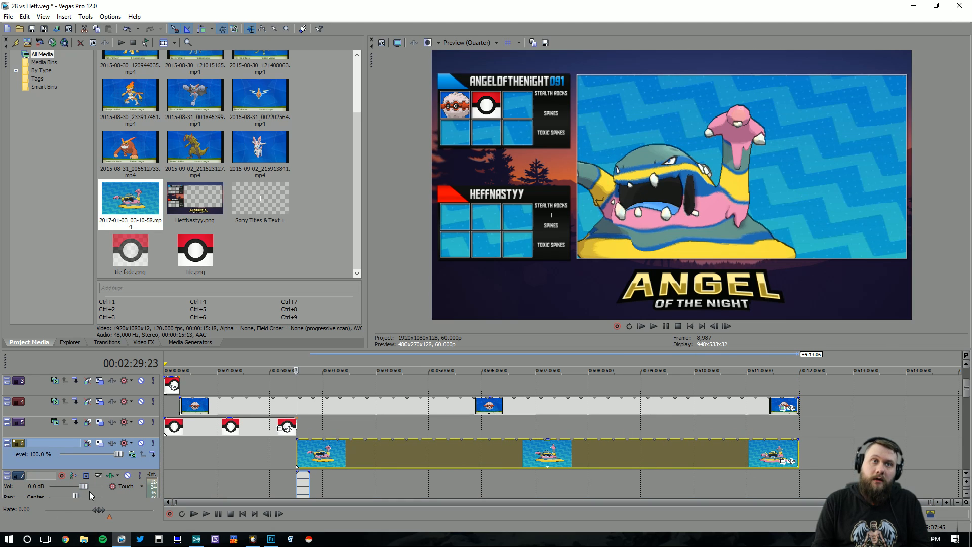
right_click(134, 492)
click(227, 323)
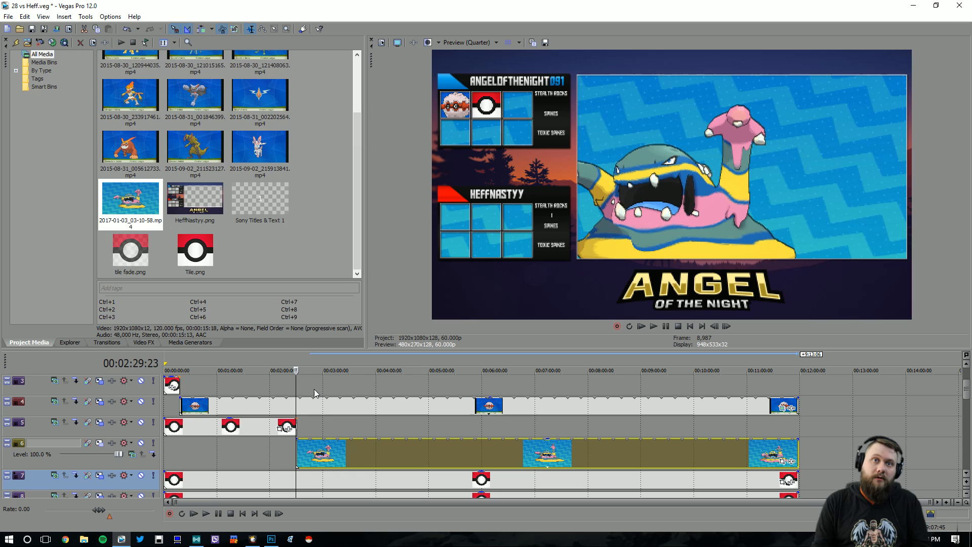
- Crop track 6's Muk clip with the Poke pan/crop preset and move the frame down over Muk's face
click(785, 462)
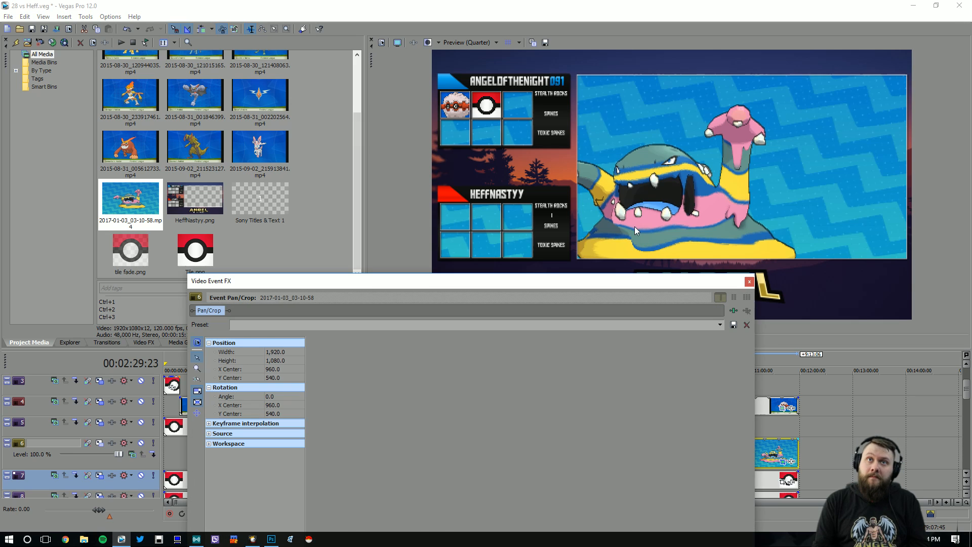
click(324, 324)
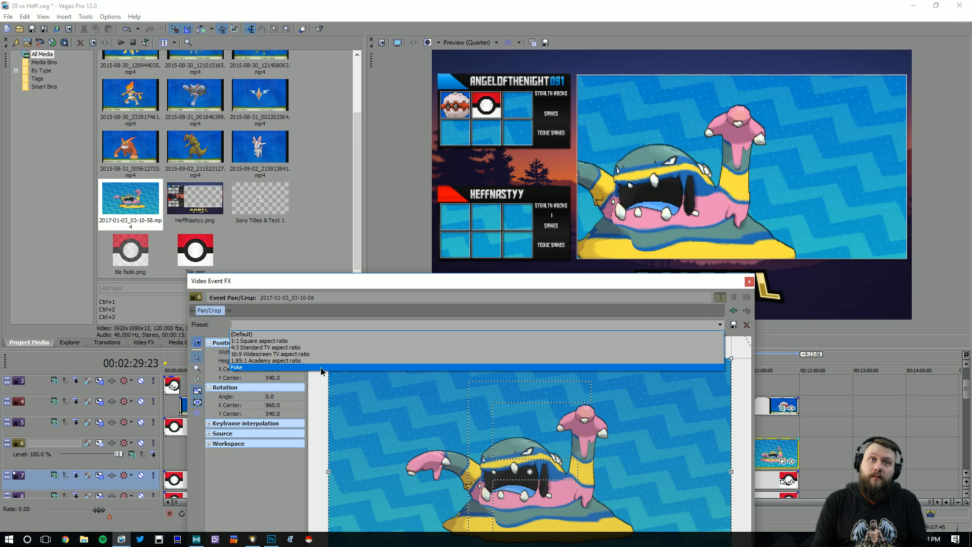
click(322, 368)
drag(637, 286, 603, 187)
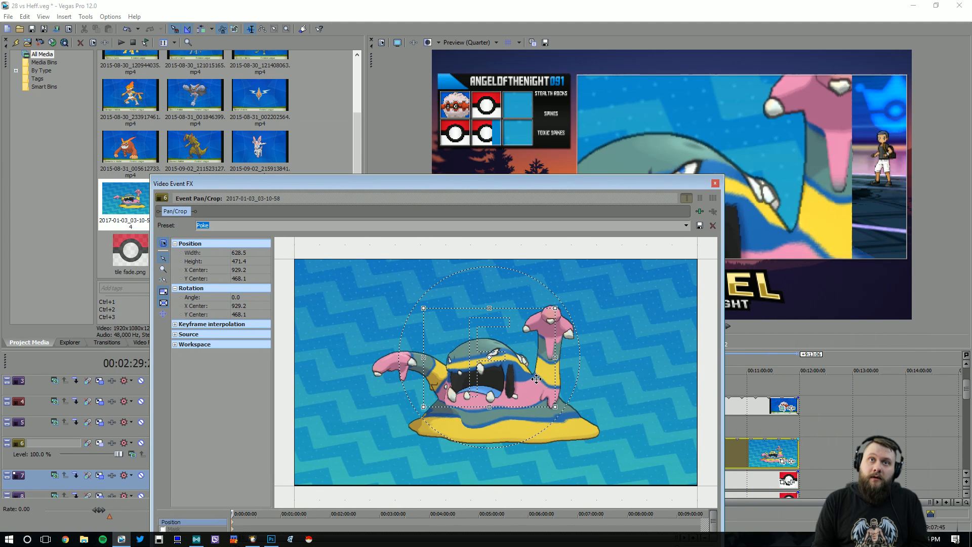
drag(536, 379, 535, 395)
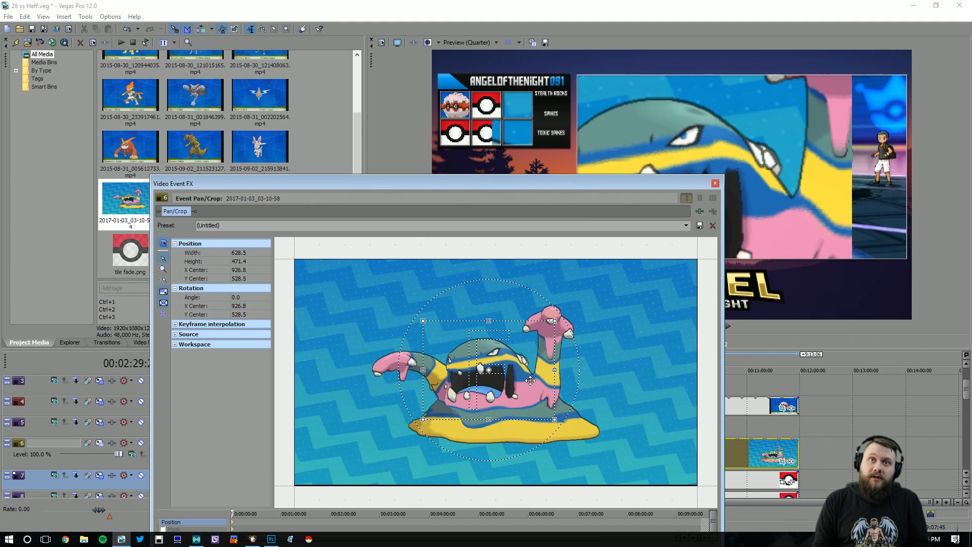
click(715, 183)
- Apply the Trainer 1 Pokemon 2 track motion preset to track 6
click(102, 444)
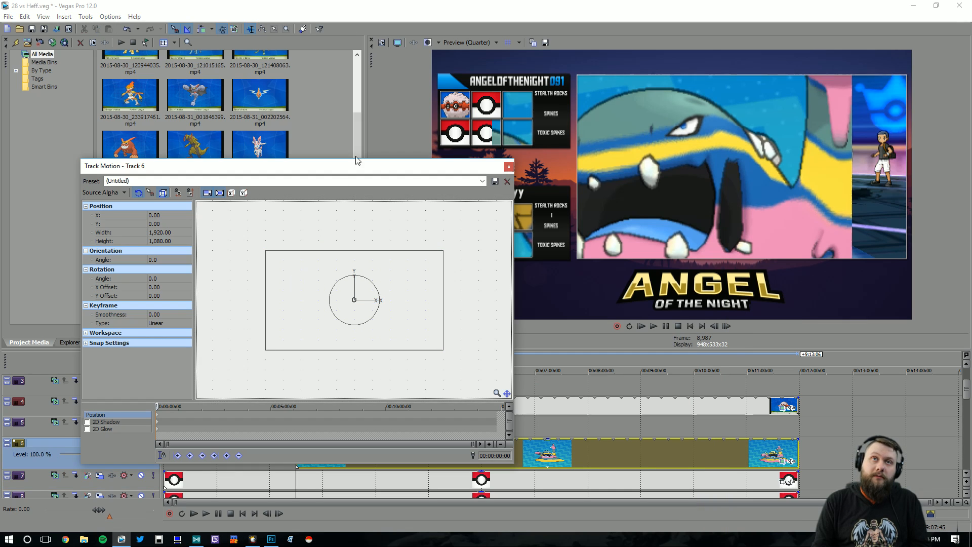
click(482, 181)
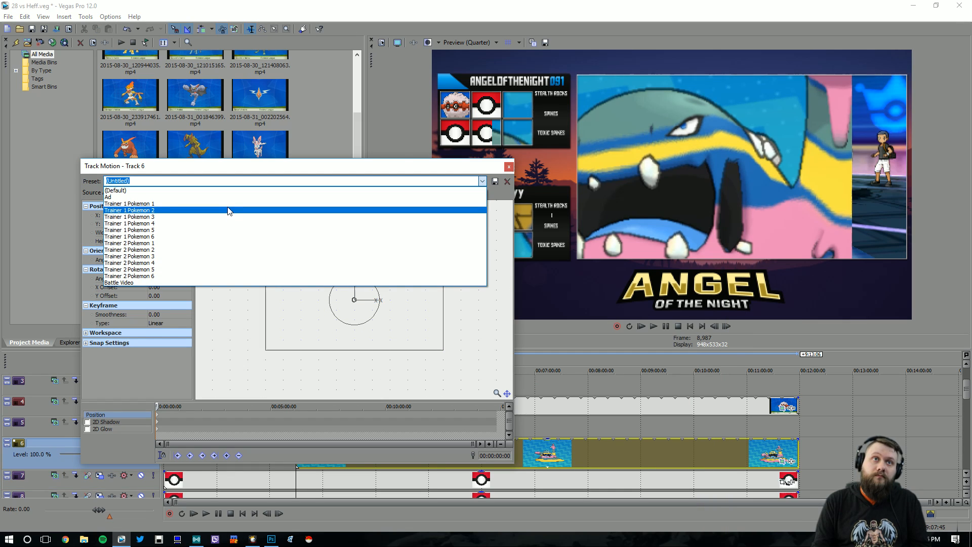
click(229, 210)
click(507, 167)
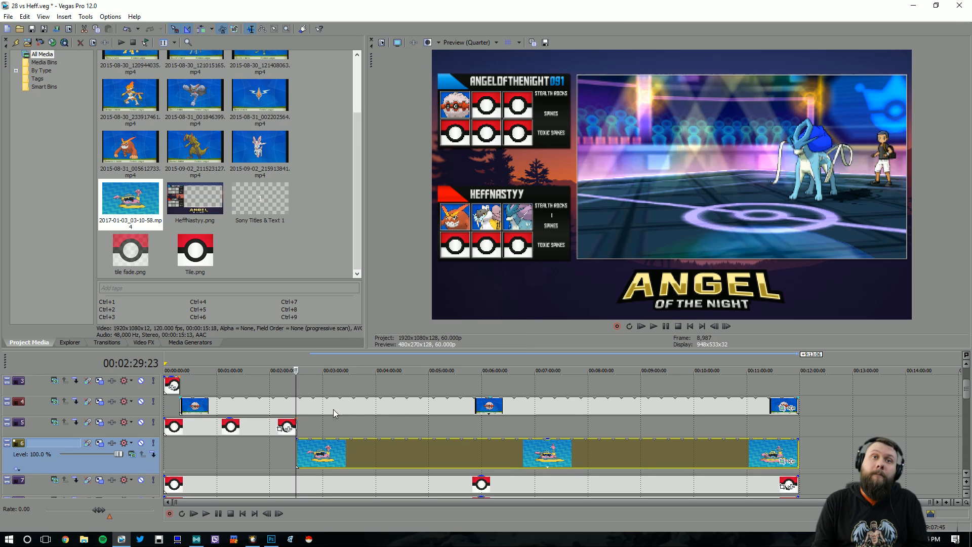
- With the preview at 00:02:30:23, enlarge Muk's crop to about 682 × 511 and recenter it at about X 922, Y 599
click(297, 425)
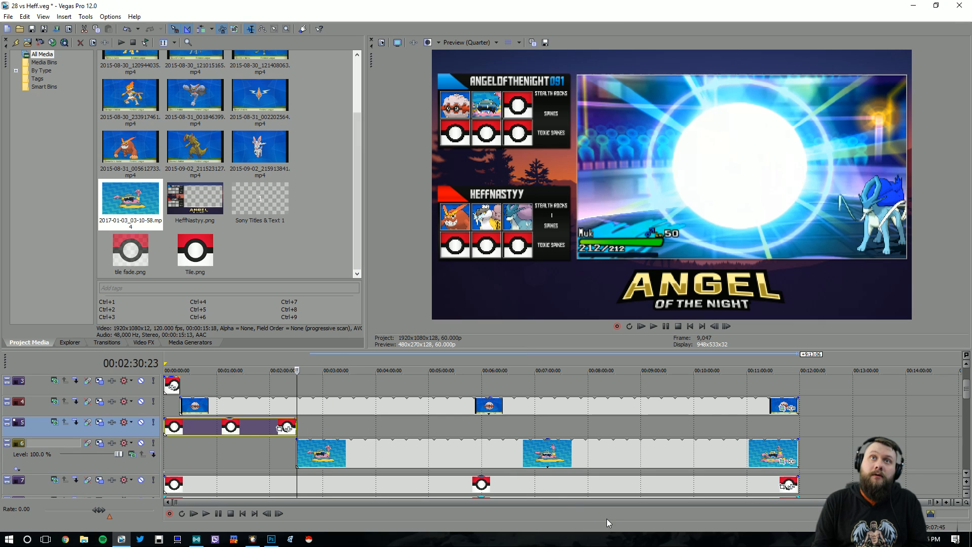
click(790, 462)
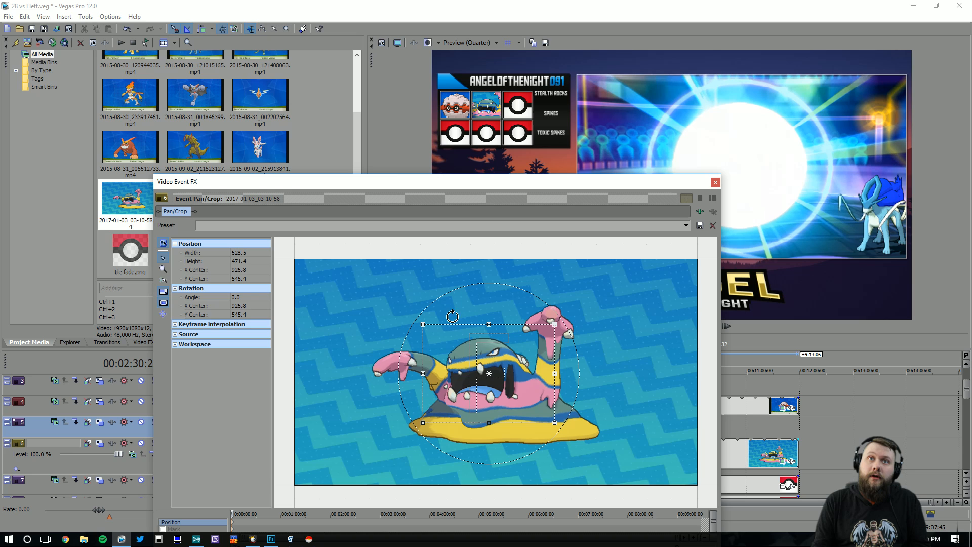
drag(505, 373, 503, 383)
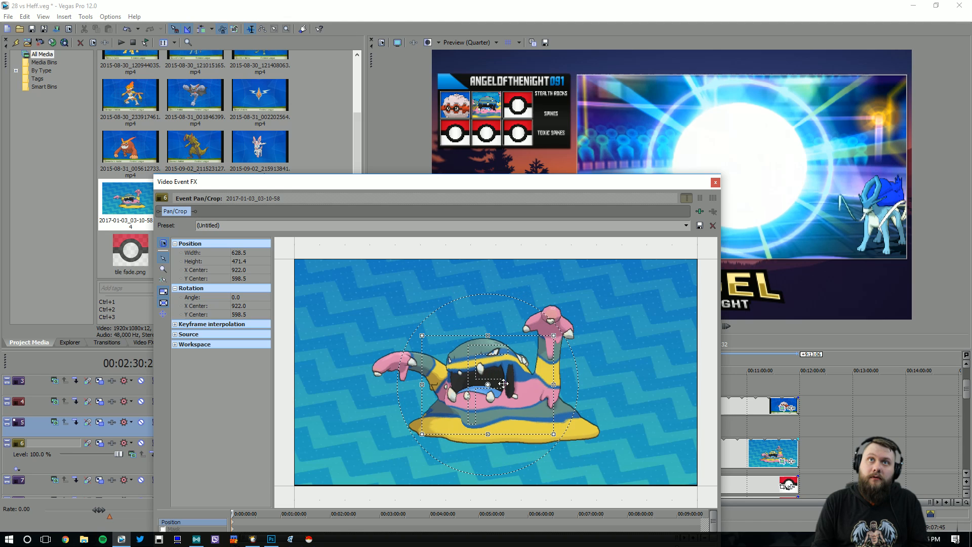
drag(555, 434, 560, 441)
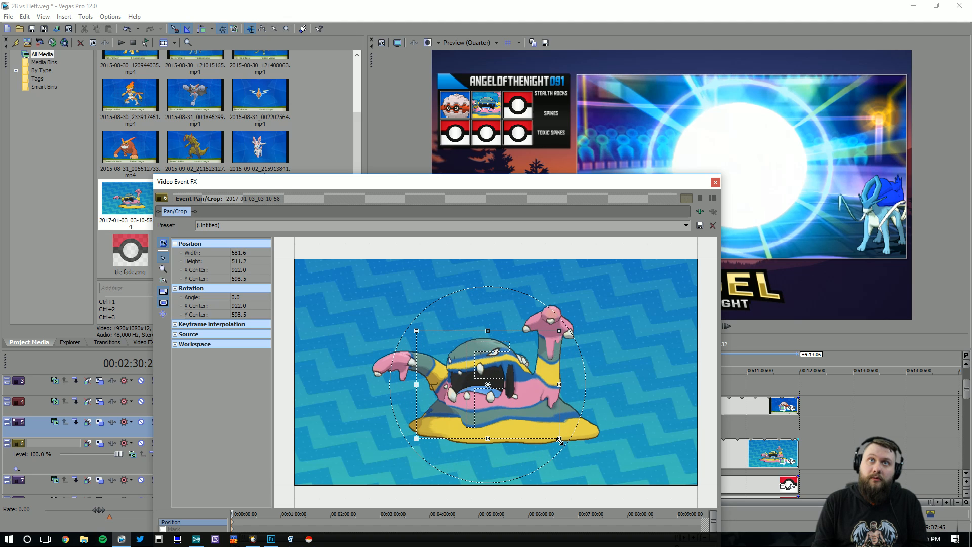
click(715, 182)
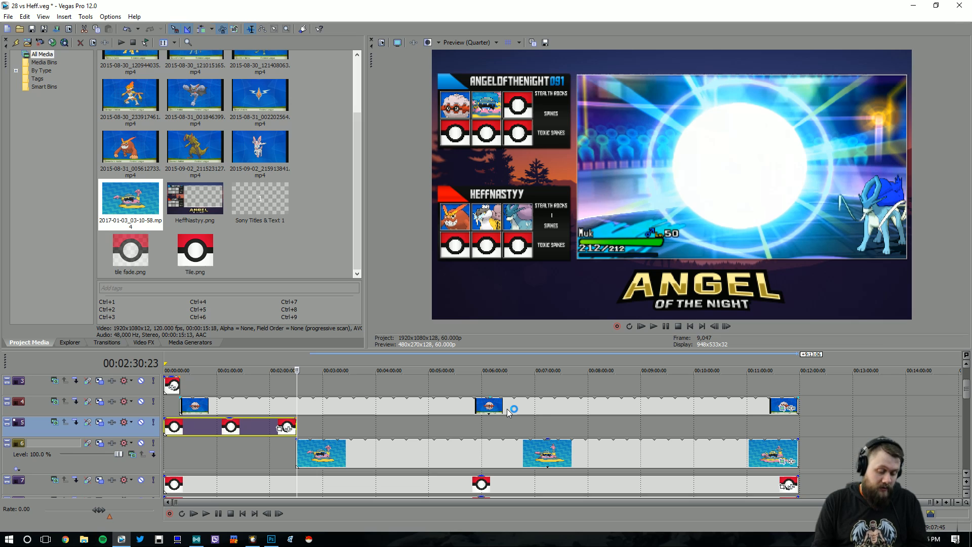
- Locate Haxorus's send-out at 00:03:20:05 and trim track 7's Poké Ball tile to end there
scroll(494, 425, up, 5)
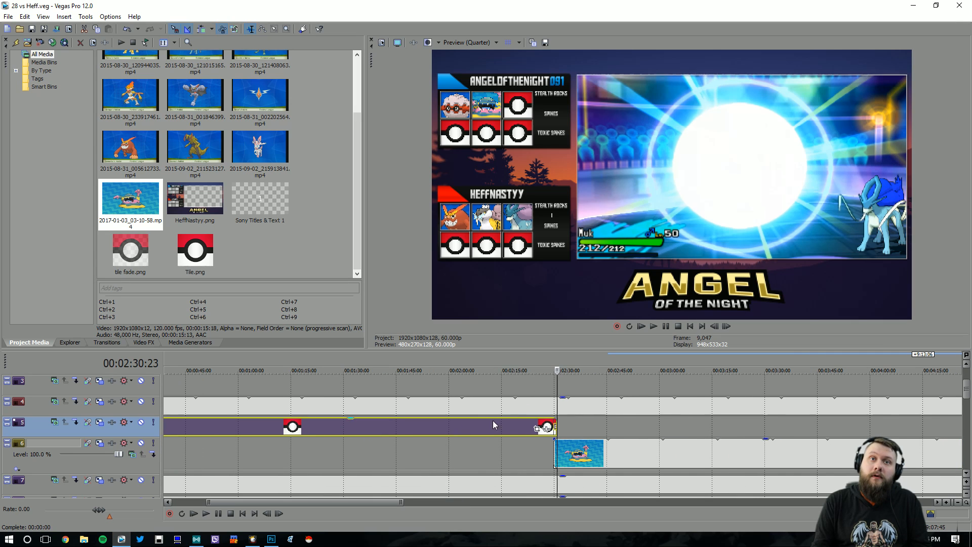
click(564, 430)
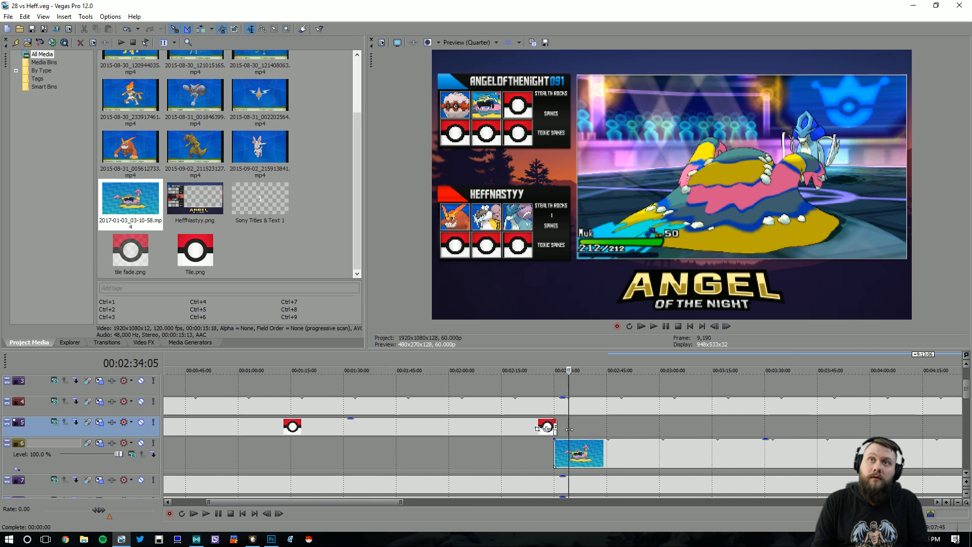
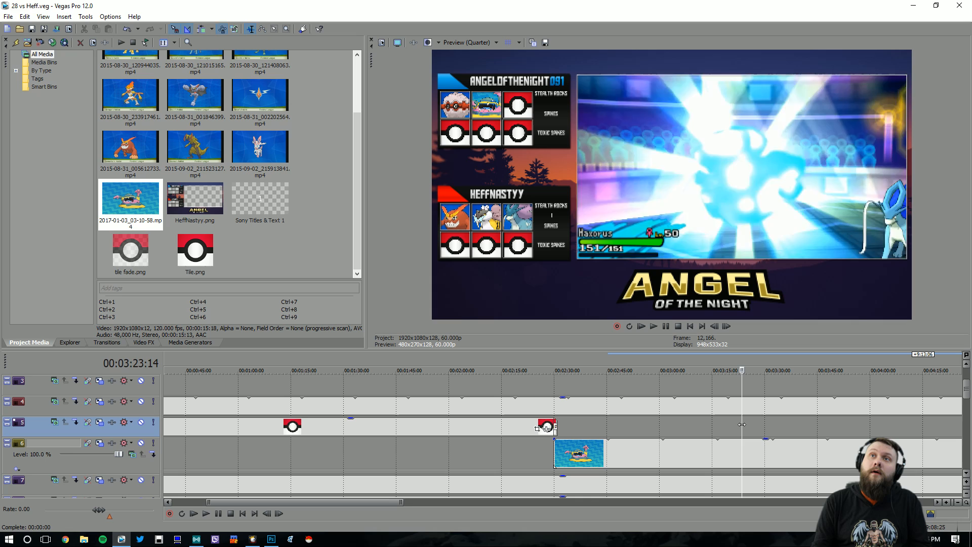
drag(742, 424, 697, 426)
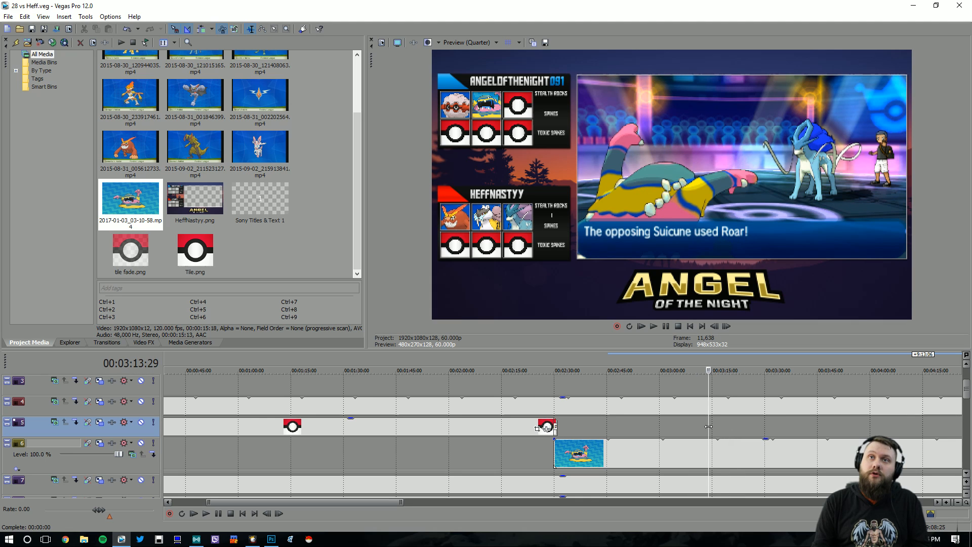
drag(709, 427, 730, 423)
scroll(835, 422, down, 8)
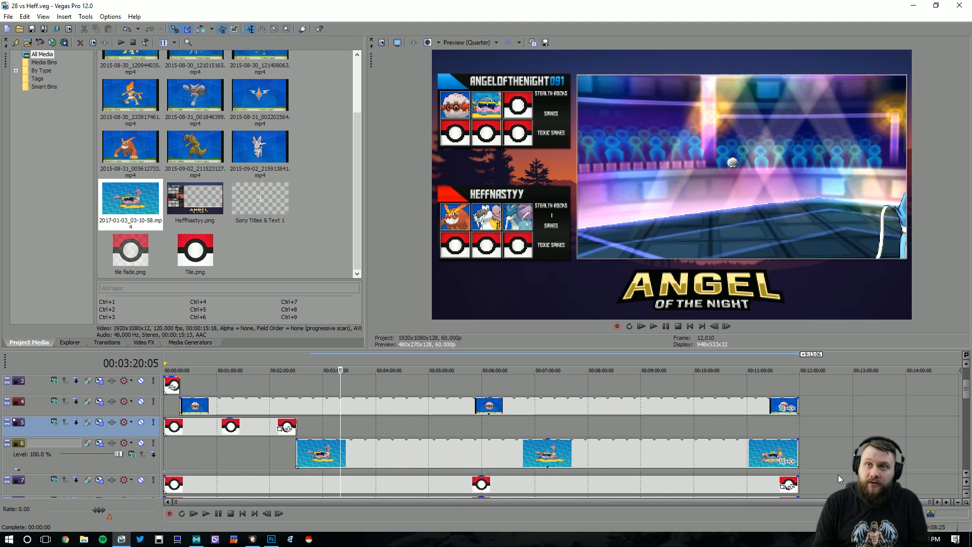
drag(800, 483, 340, 483)
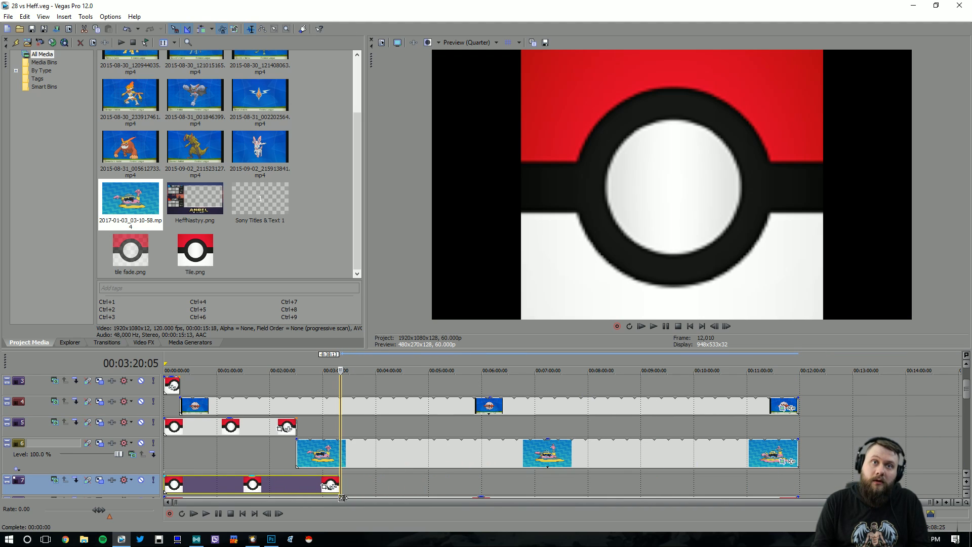
- Apply the Push Up transition to the trimmed end of track 7's Poké Ball tile
click(107, 343)
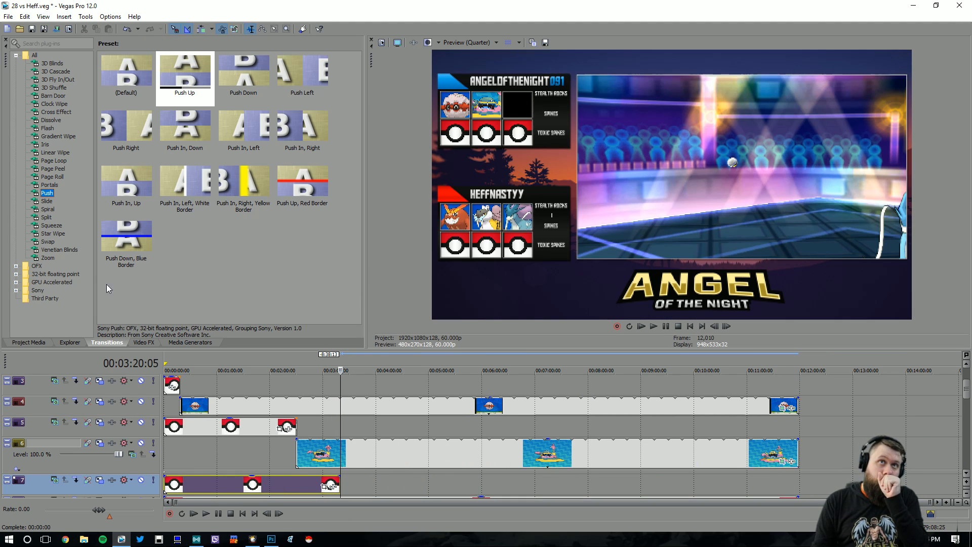
drag(189, 69, 338, 484)
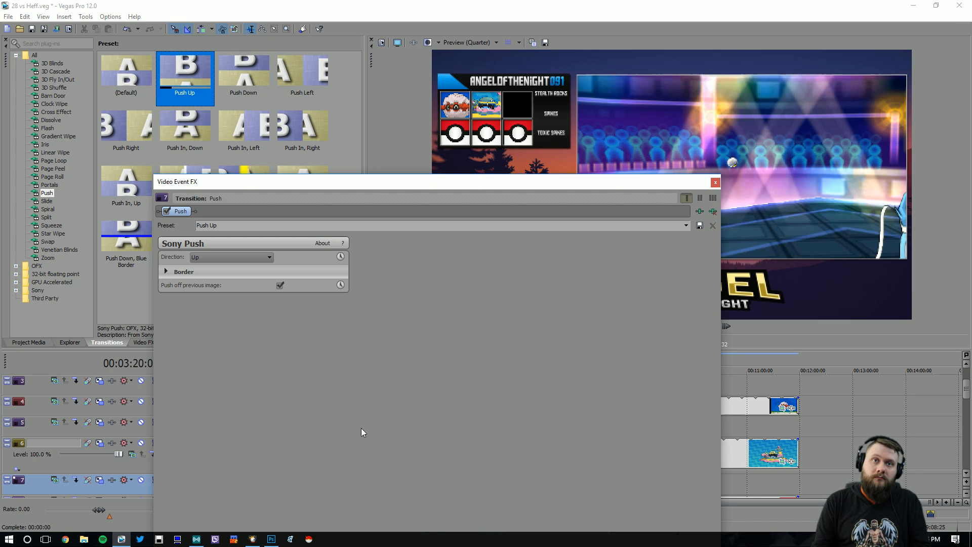
click(717, 183)
- Insert a video track below track 7 and place the Haxorus clip 2015-09-02_211523127.mp4 on it at 00:03:19:05
key(Left)
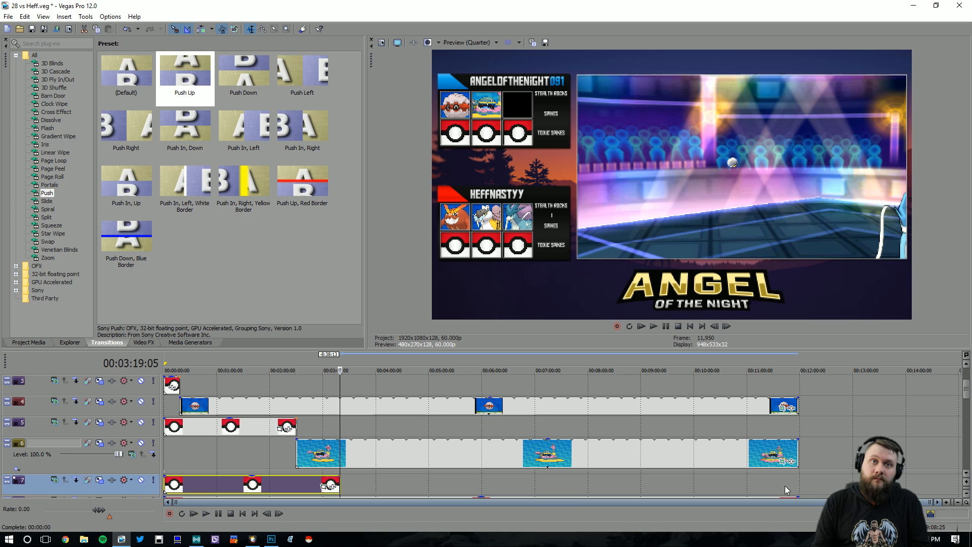
drag(969, 390, 969, 407)
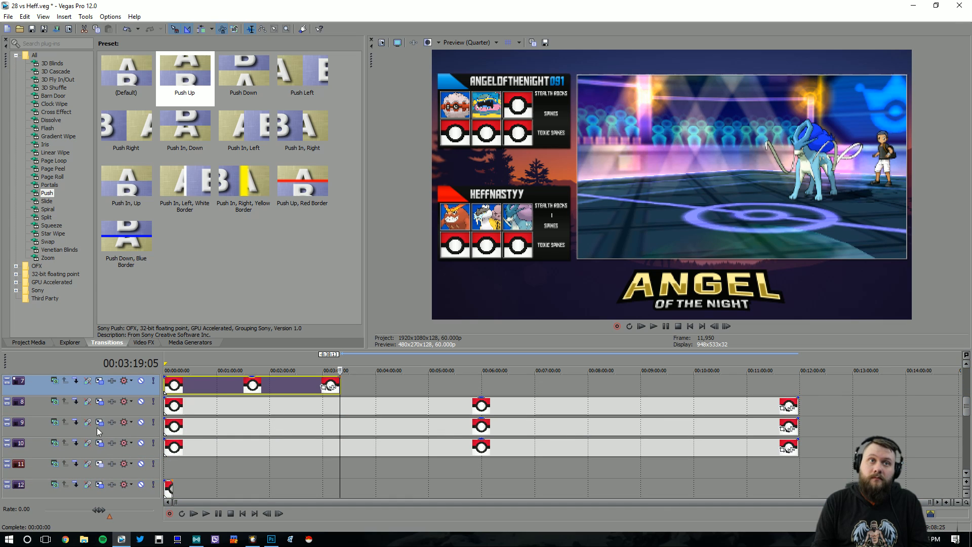
right_click(144, 409)
click(207, 280)
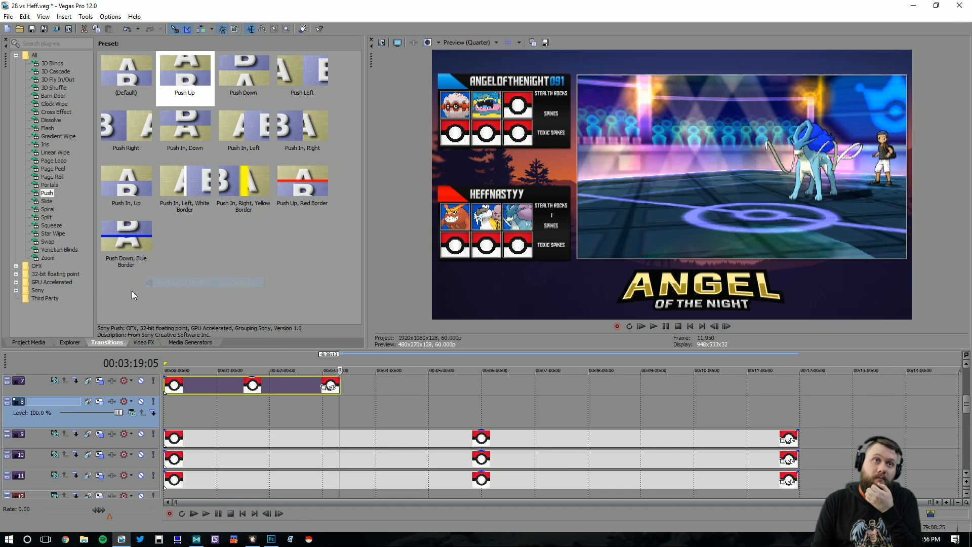
click(29, 342)
drag(195, 147, 364, 389)
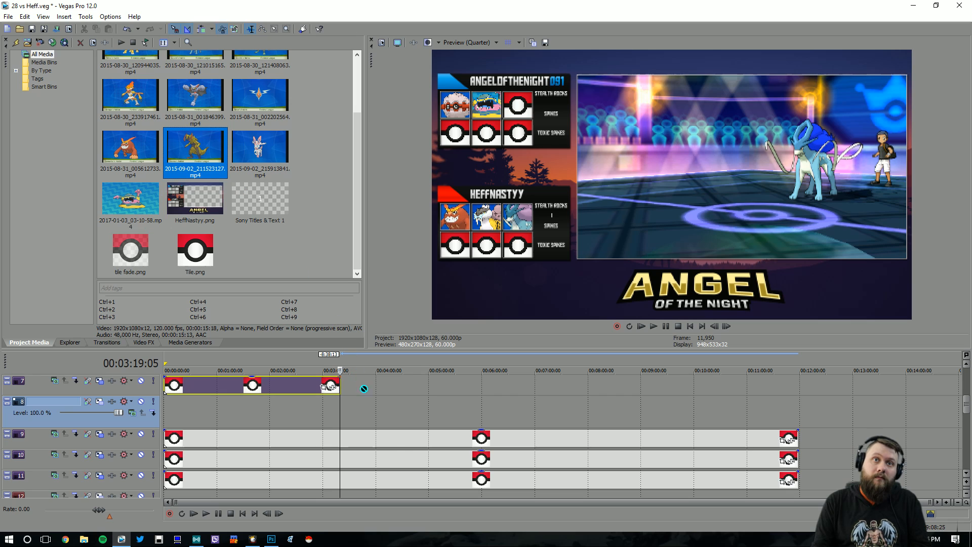
drag(346, 425, 362, 421)
- Delete the Haxorus clip's audio track 9 and extend its video on track 8 to the end of the other overlay tracks
right_click(105, 451)
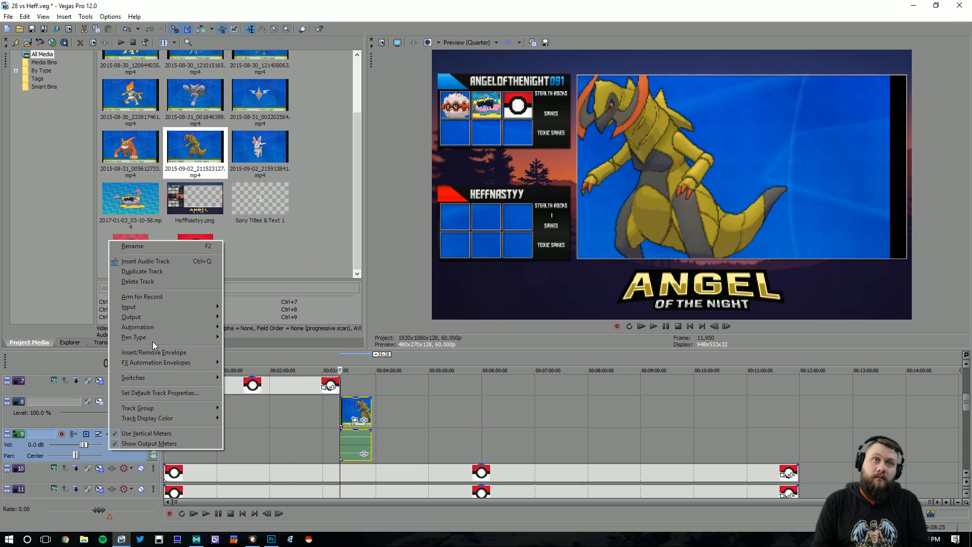
click(151, 282)
drag(370, 412, 795, 422)
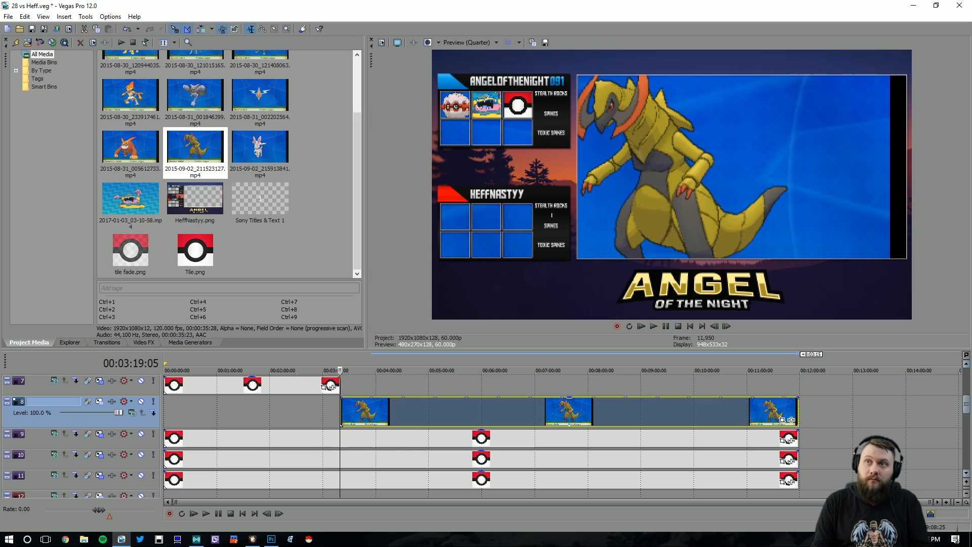
- Crop the Haxorus clip with the Poke pan/crop preset and move the frame over its head, centered at about X 830, Y 270
drag(967, 410, 964, 402)
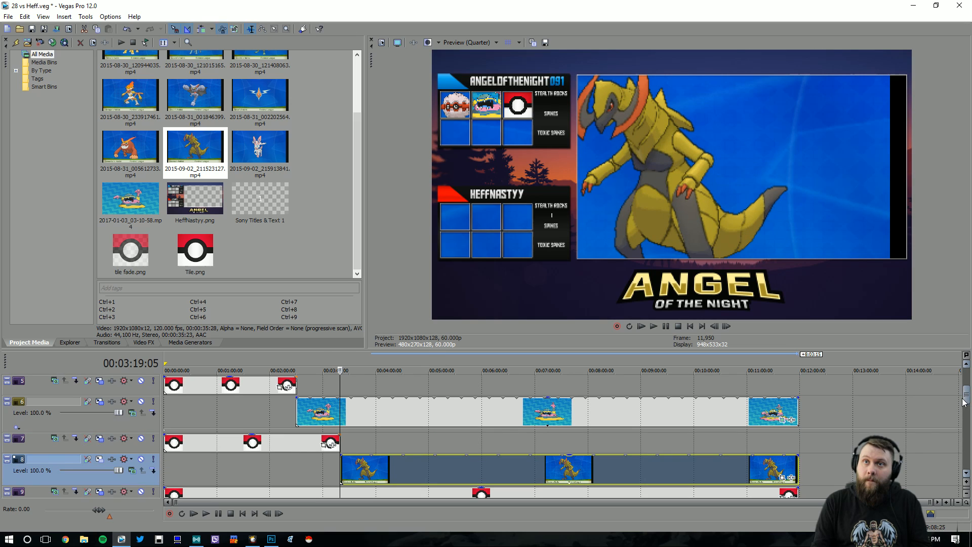
click(782, 478)
click(686, 226)
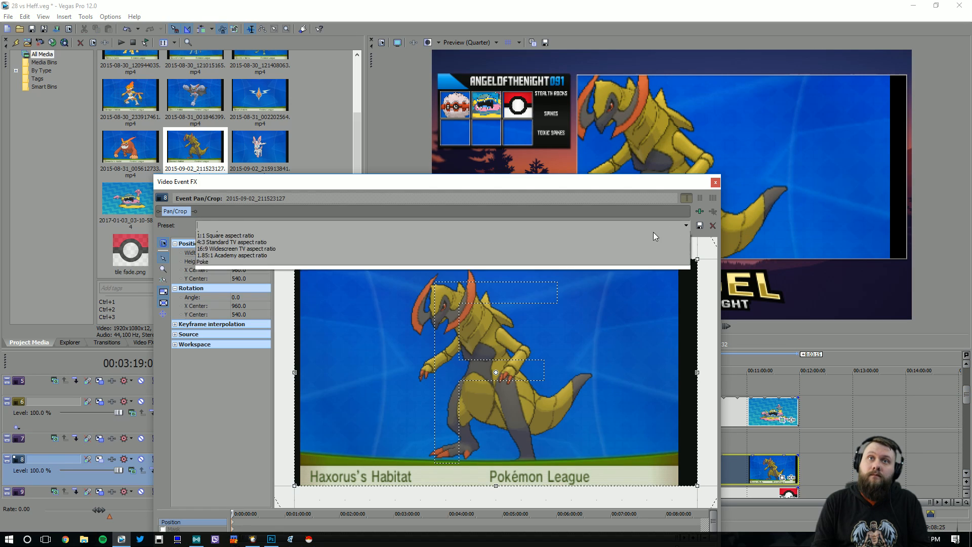
click(264, 254)
scroll(313, 228, down, 5)
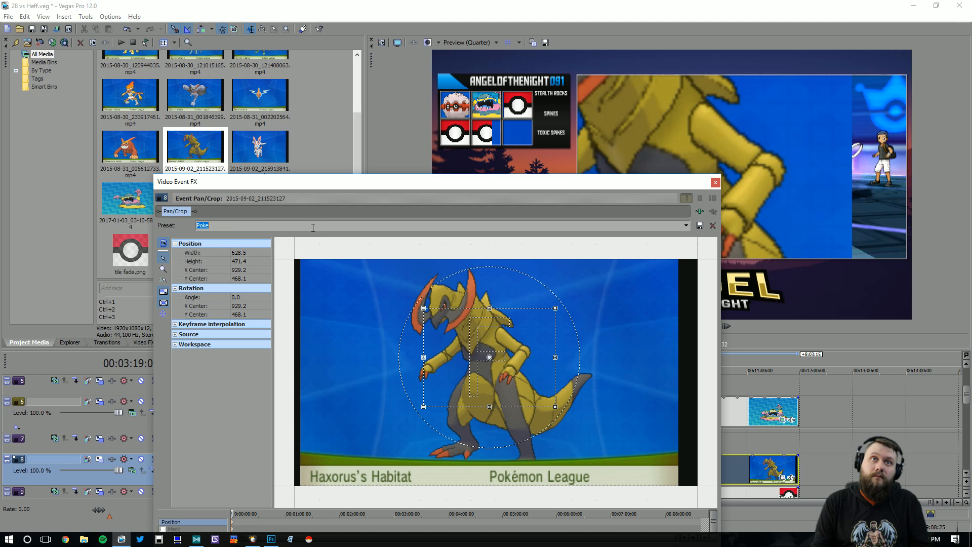
drag(532, 400, 506, 350)
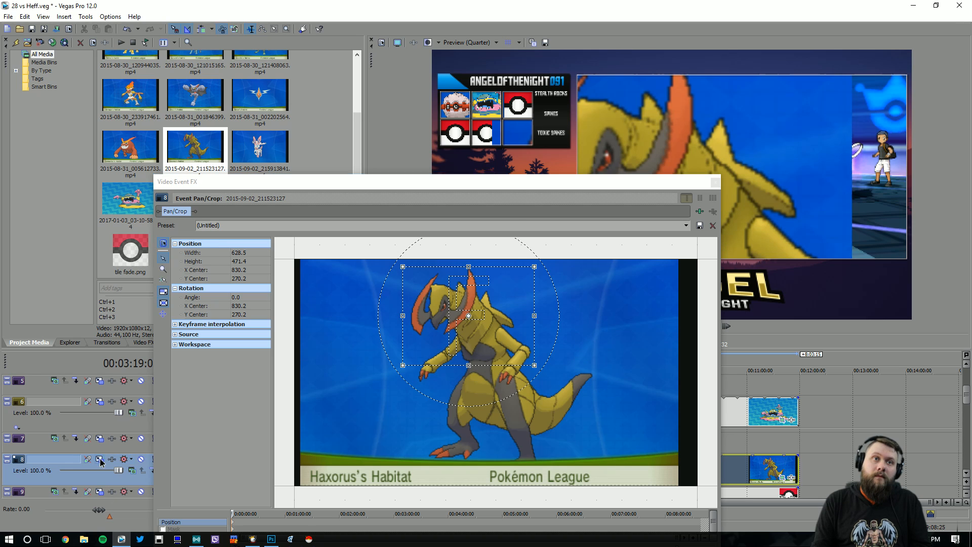
- Apply the Trainer 1 Pokemon 3 track motion preset to track 8
click(124, 458)
click(483, 181)
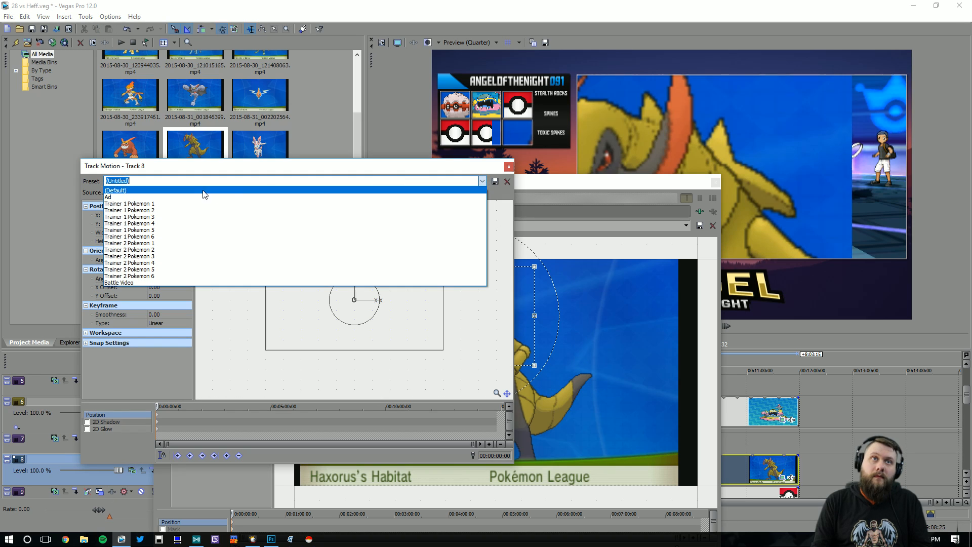
click(272, 215)
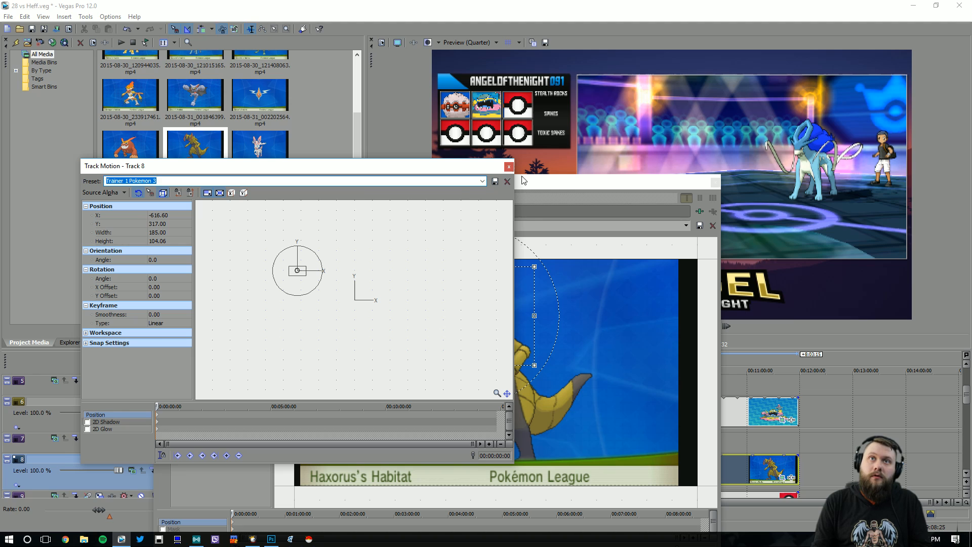
click(509, 167)
- With the preview at 00:03:20:05, tighten Haxorus's crop to about 519 × 389, centered at about X 755, Y 302
drag(522, 175, 971, 162)
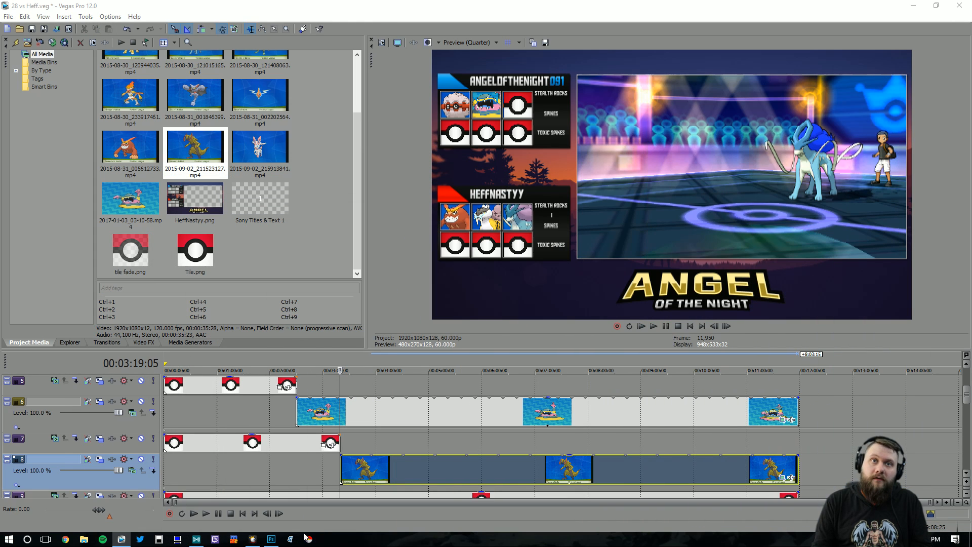
click(337, 444)
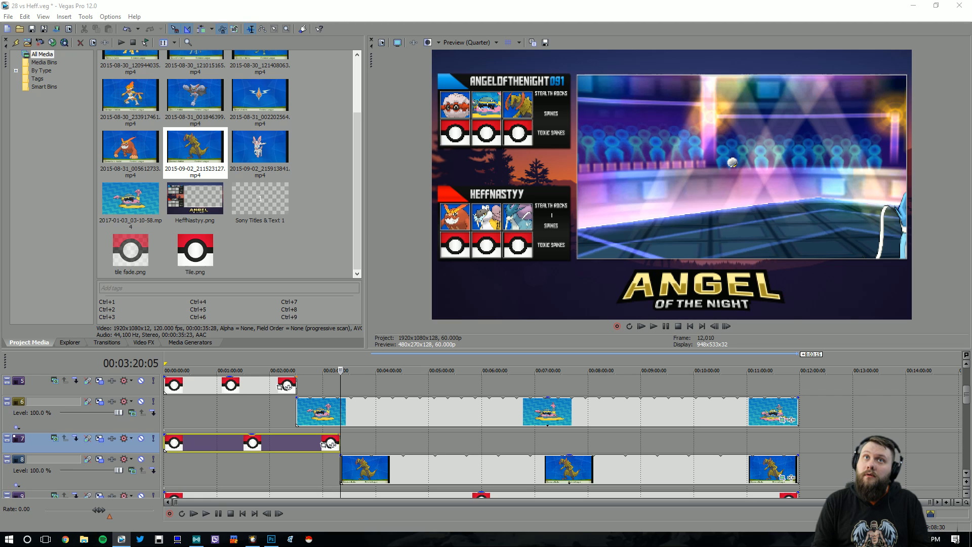
drag(971, 119, 525, 153)
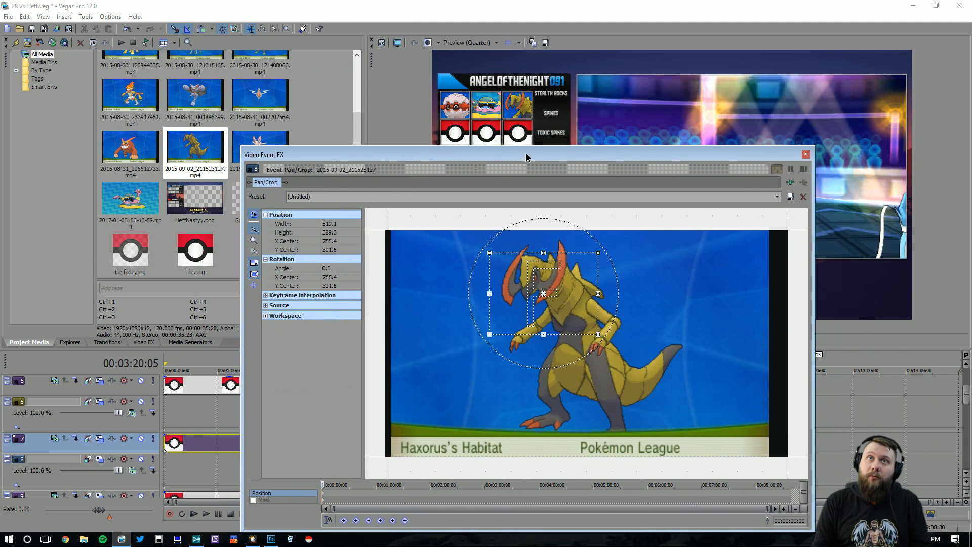
- Save the project and move the playhead to 00:04:03:15, where Suicune faints
click(807, 155)
key(ctrl+s)
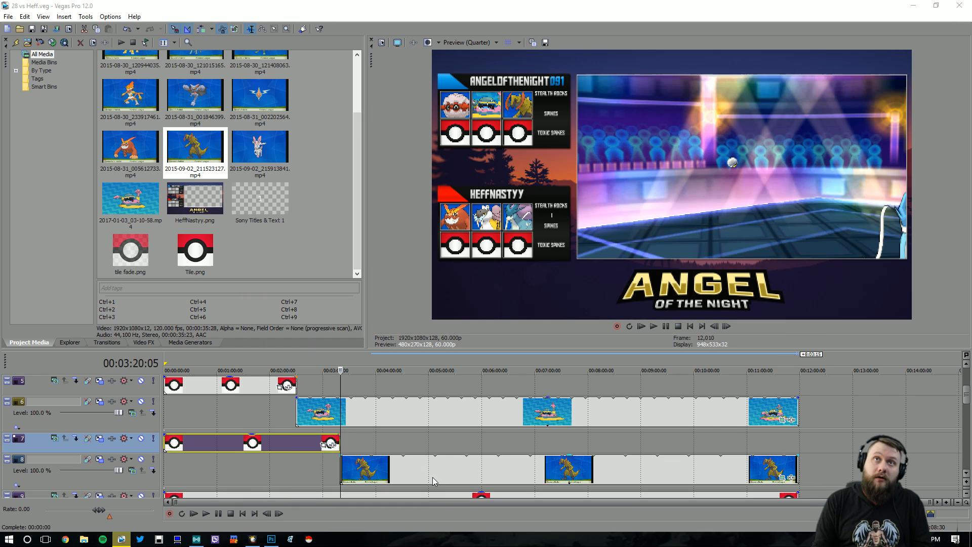
scroll(377, 445, up, 2)
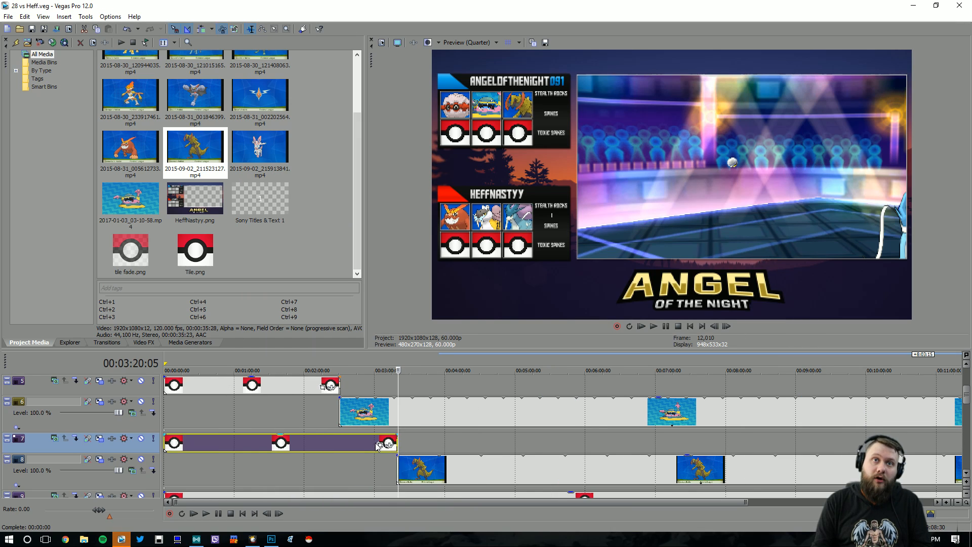
click(403, 444)
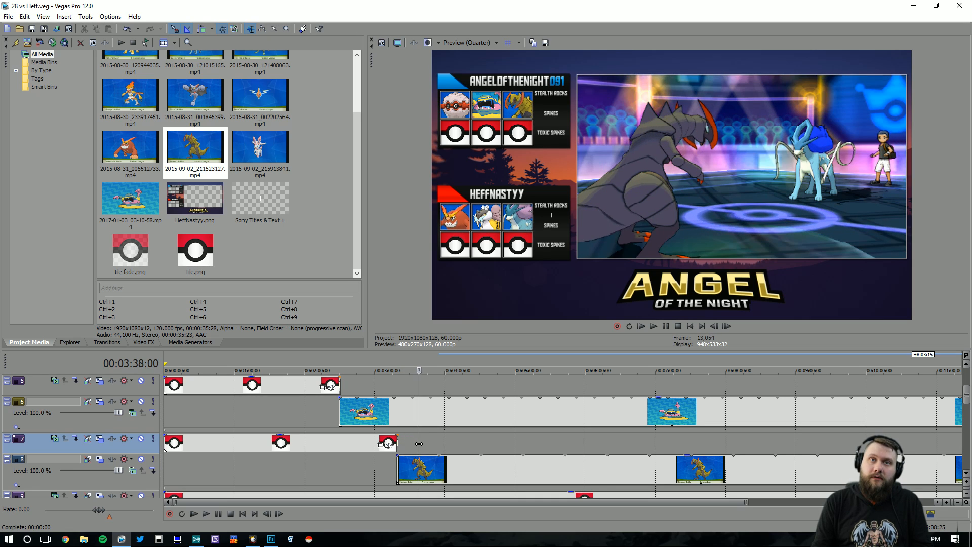
drag(420, 443, 449, 446)
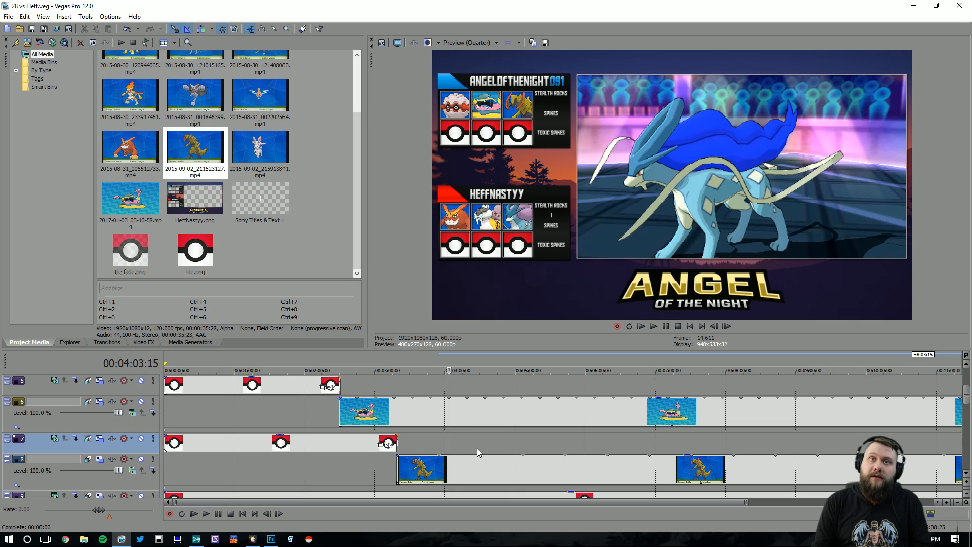
scroll(479, 453, down, 2)
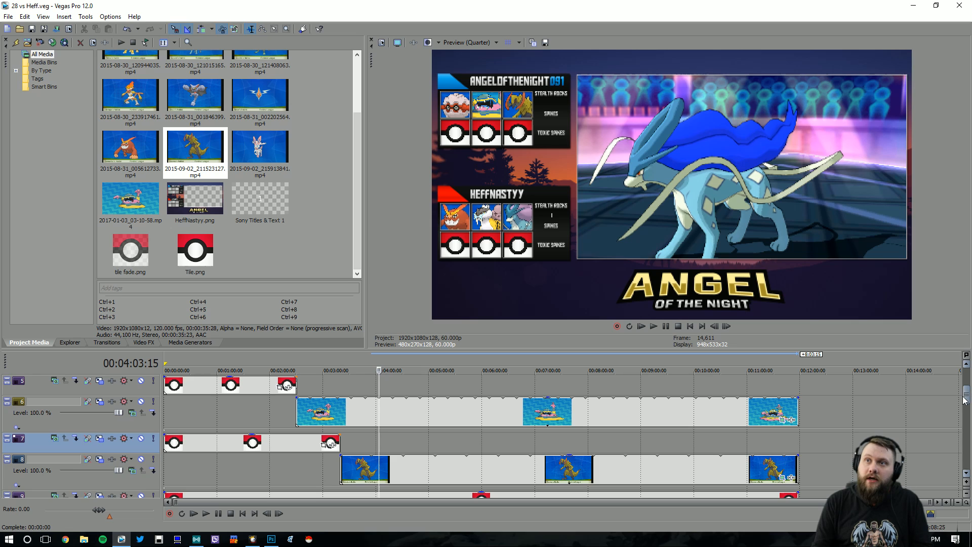
- Place tile fade.png on track 17 from 00:04:03:15 to the end of the other overlays, with a Push Down transition at its start
drag(964, 400, 965, 442)
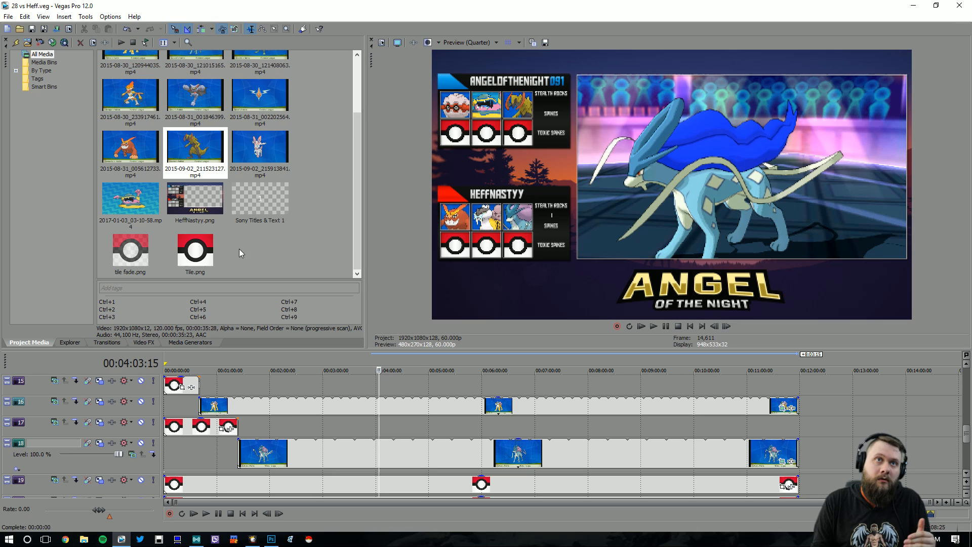
drag(133, 257, 783, 431)
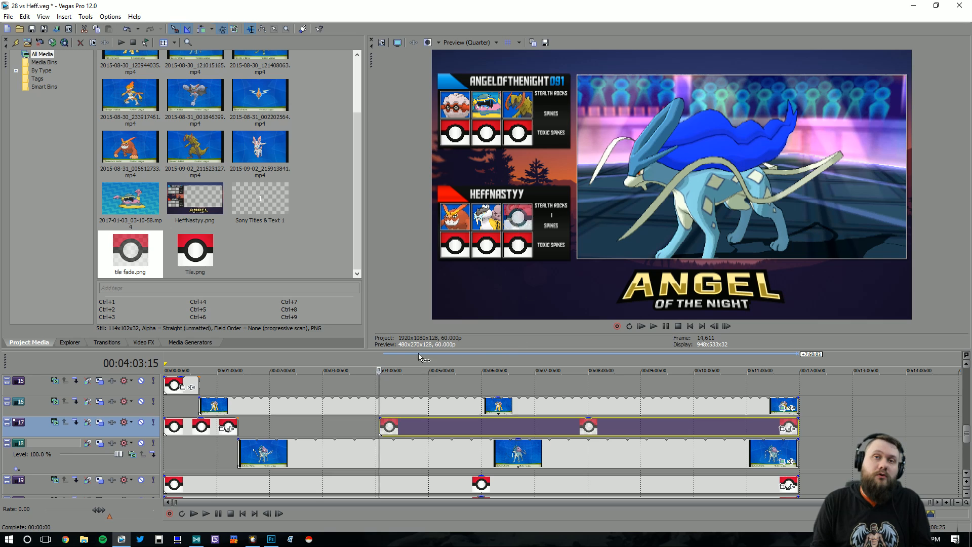
click(106, 345)
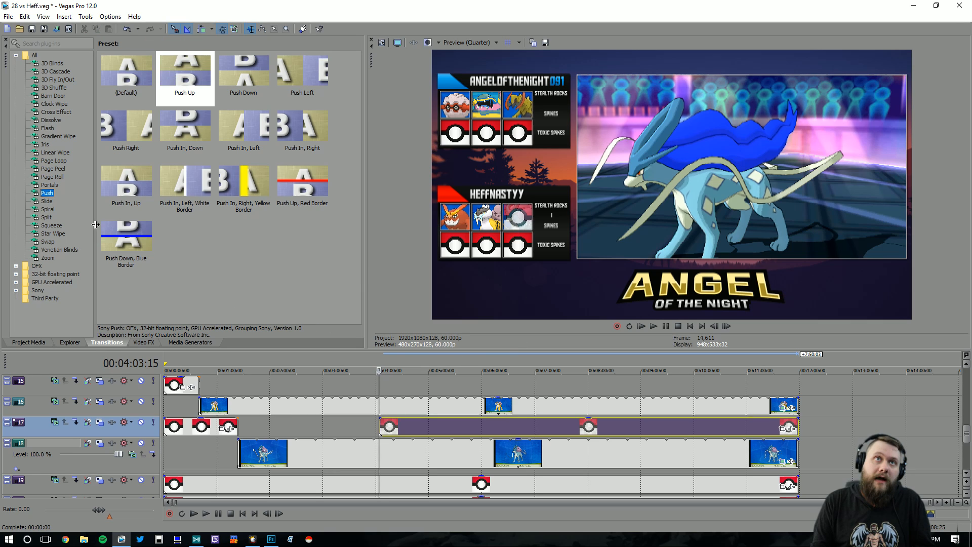
drag(226, 84, 382, 428)
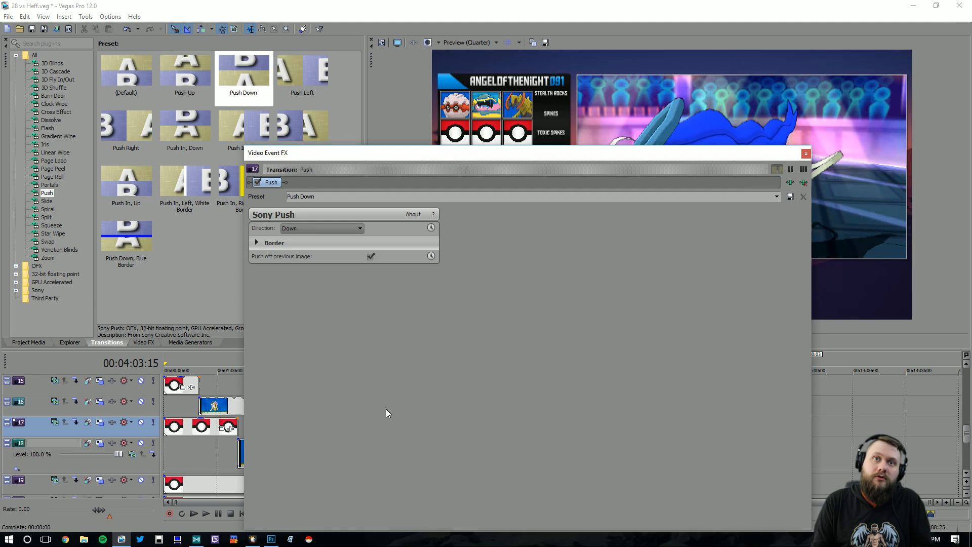
click(806, 154)
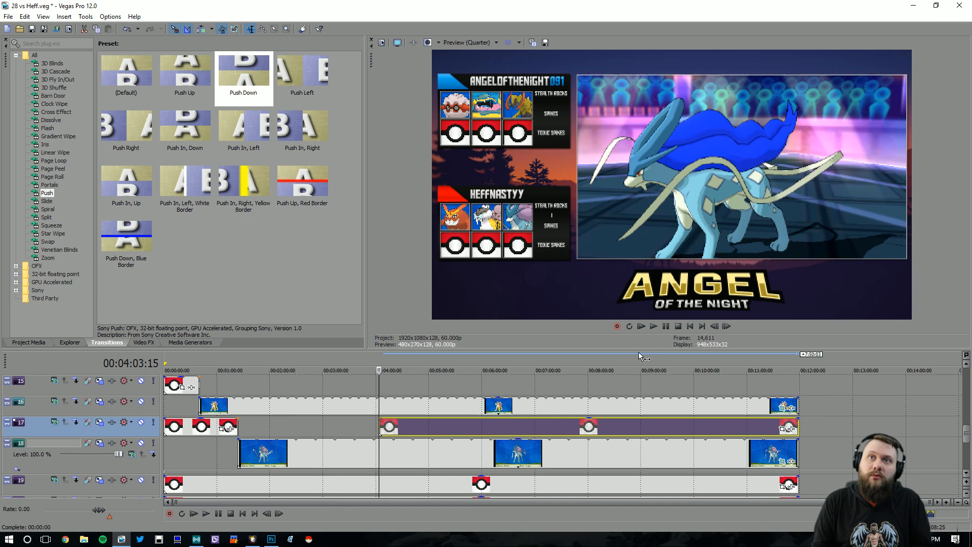
- Play the battle up to Sceptile's send-out and trim track 19's Poké Ball tile to end at 00:04:09:08
click(654, 326)
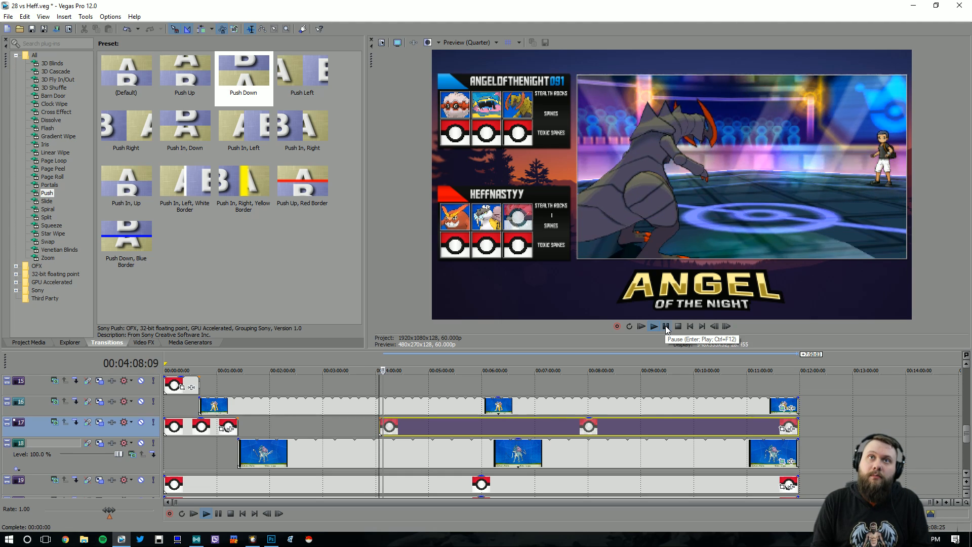
click(666, 326)
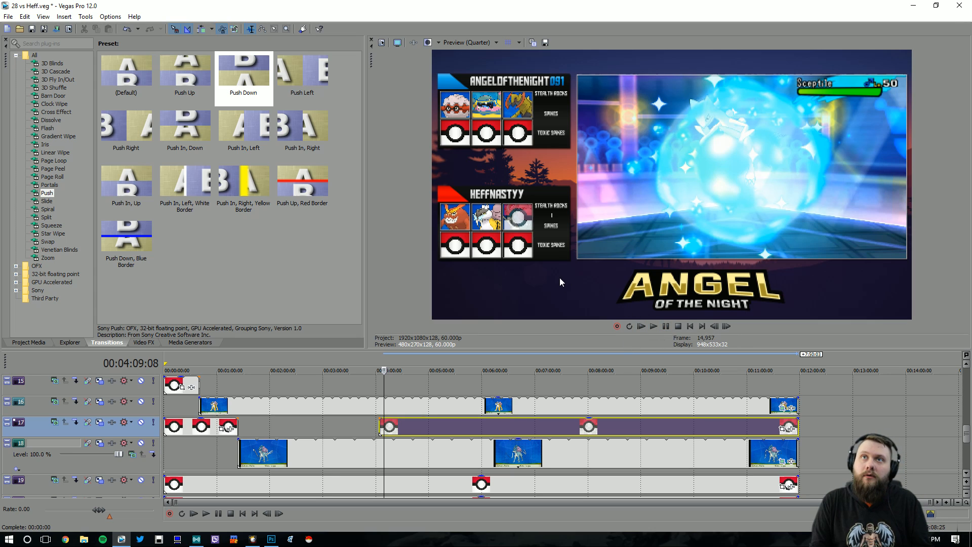
drag(963, 434, 965, 442)
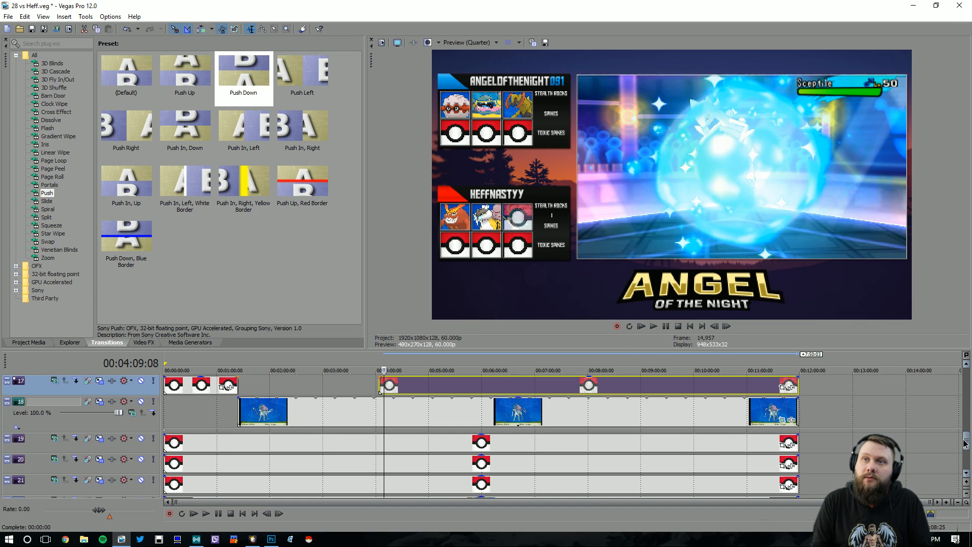
drag(799, 445, 384, 446)
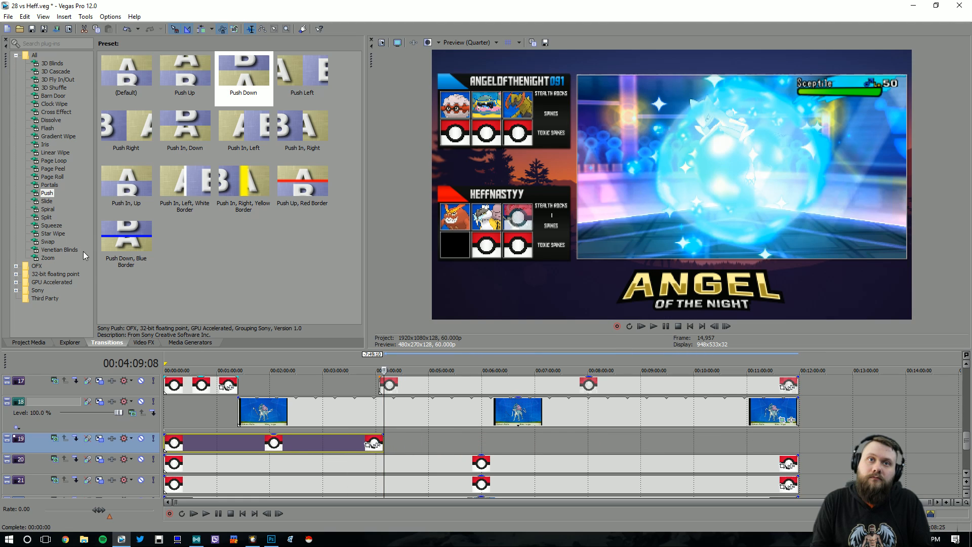
- Apply the Push Up transition to the end of the Poké Ball tile on track 19
click(43, 343)
click(107, 343)
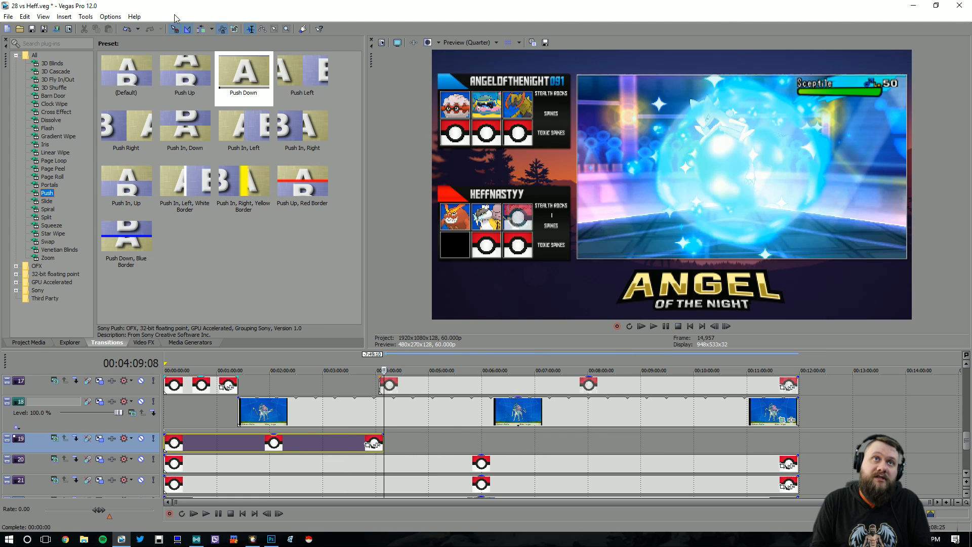
drag(185, 76, 383, 445)
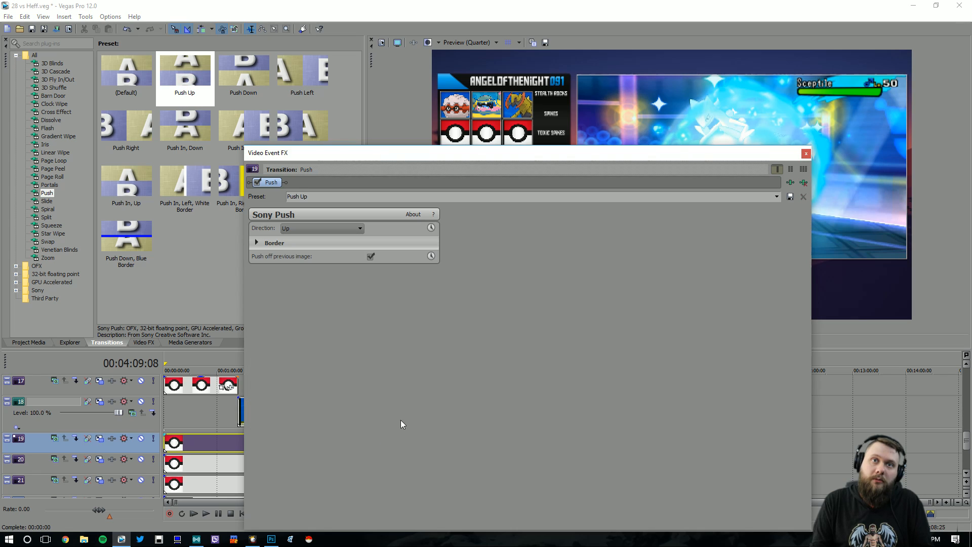
click(806, 154)
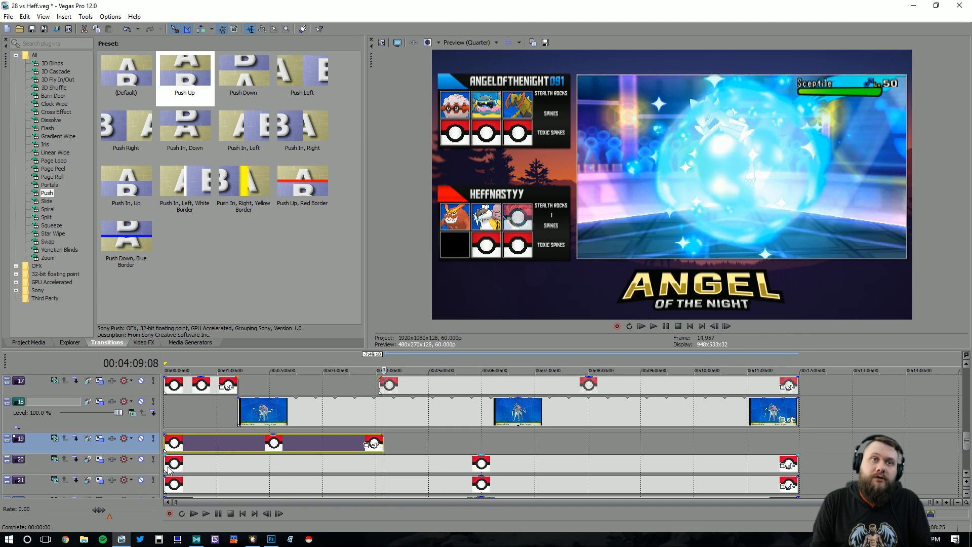
- Insert a video track below track 19 and place the Sceptile clip 2015-08-30_121408063.mp4 on it at 00:04:08:08
right_click(136, 464)
click(168, 339)
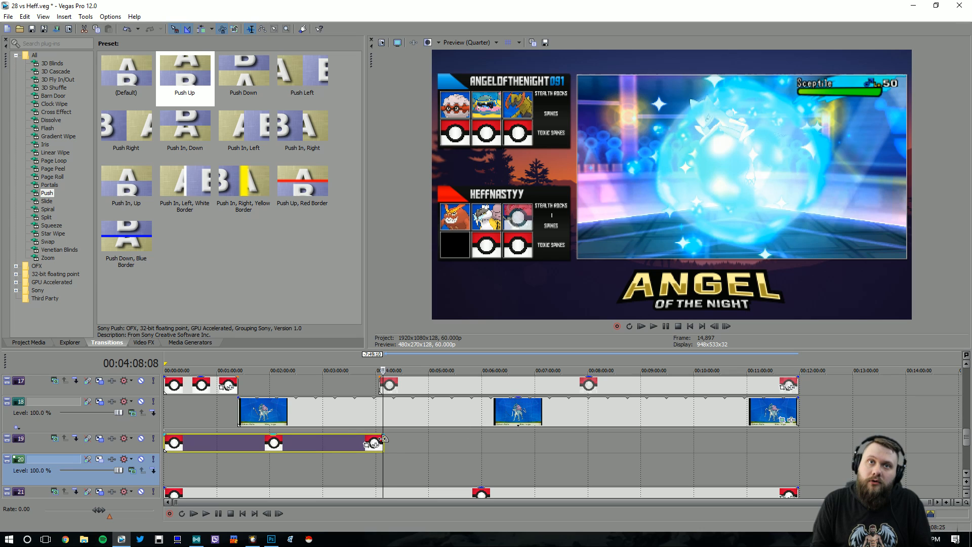
click(20, 345)
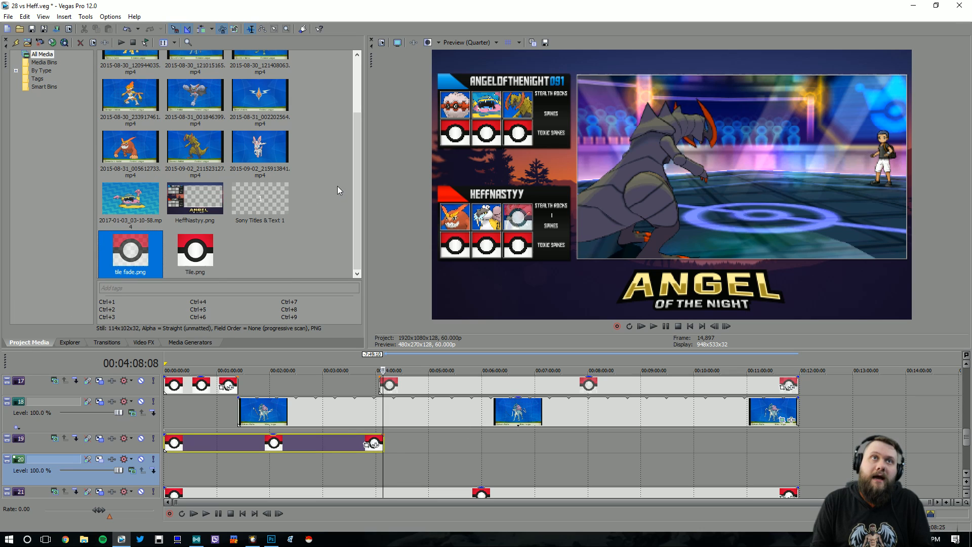
scroll(335, 186, up, 2)
drag(264, 126, 265, 128)
drag(403, 450, 389, 476)
- Extend the Sceptile clip on track 20 to the end of the other overlays and delete its audio track 21
drag(693, 474, 799, 474)
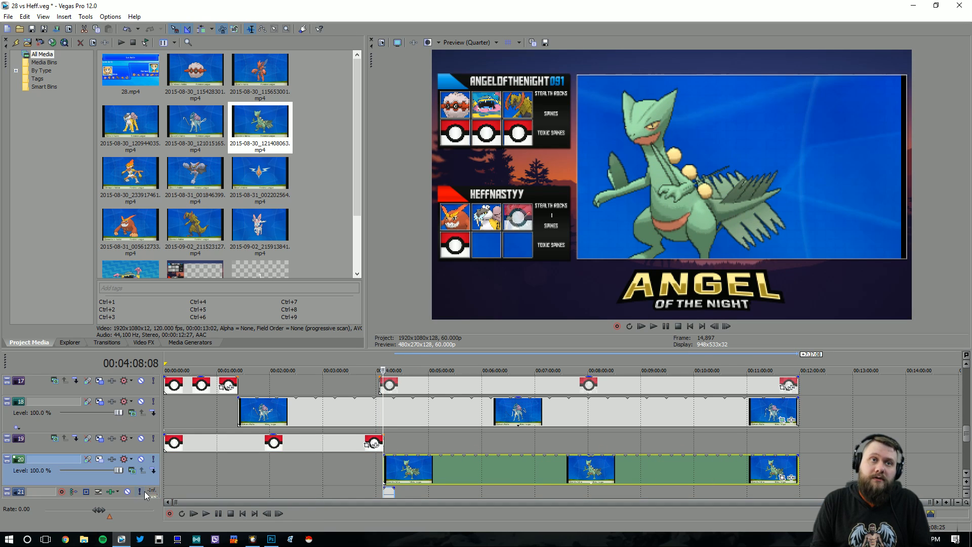
right_click(144, 492)
click(185, 323)
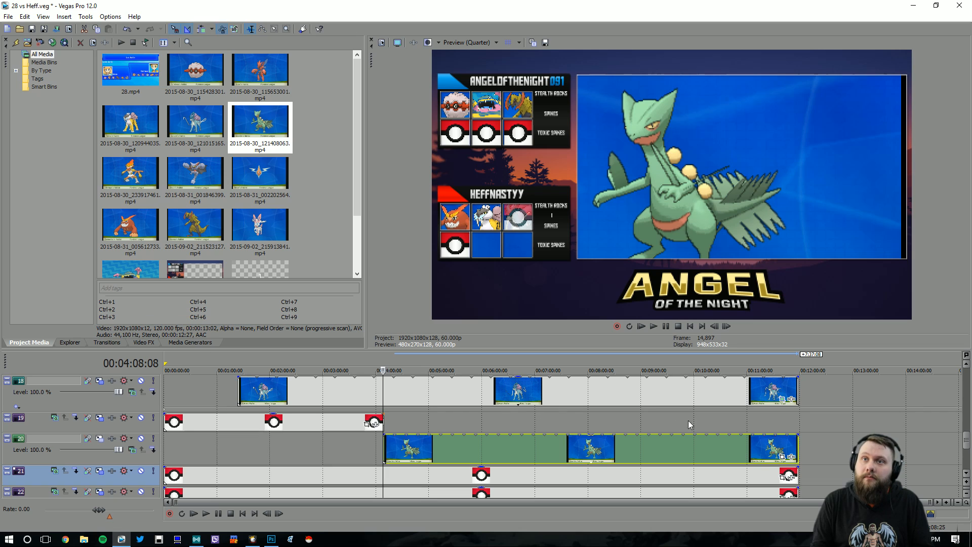
- Crop the Sceptile clip with the Poke preset, adjusting the frame over its head to about 527 × 395, centered at about X 939, Y 345
click(785, 458)
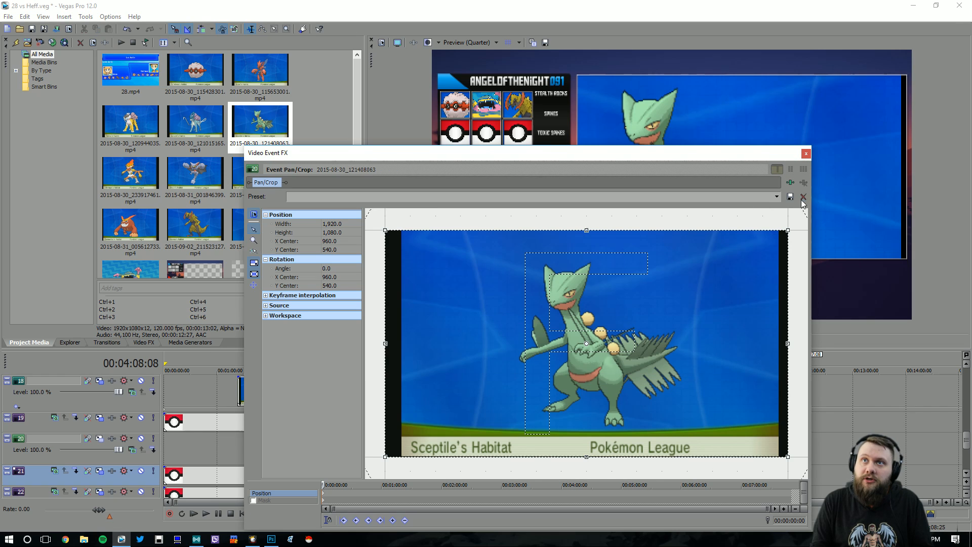
click(776, 196)
click(461, 237)
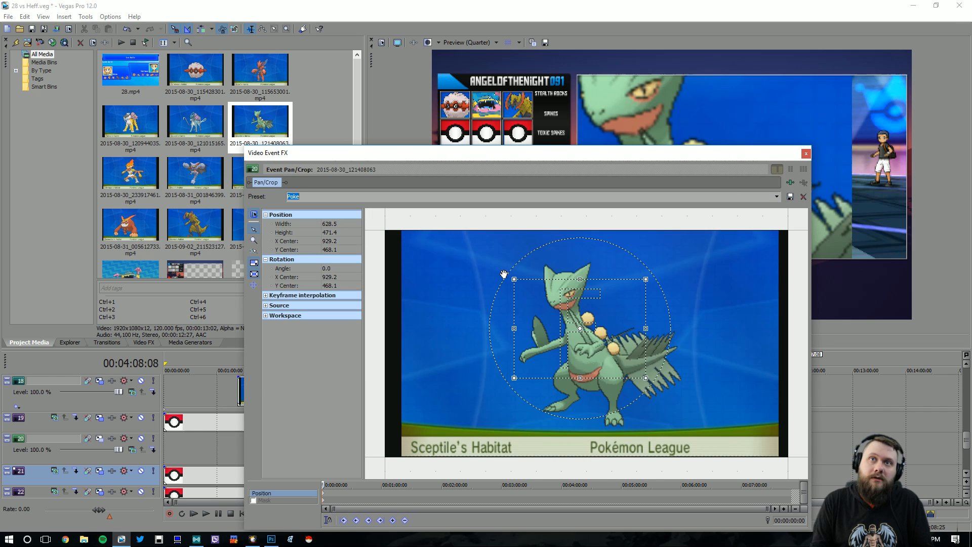
drag(621, 329, 623, 316)
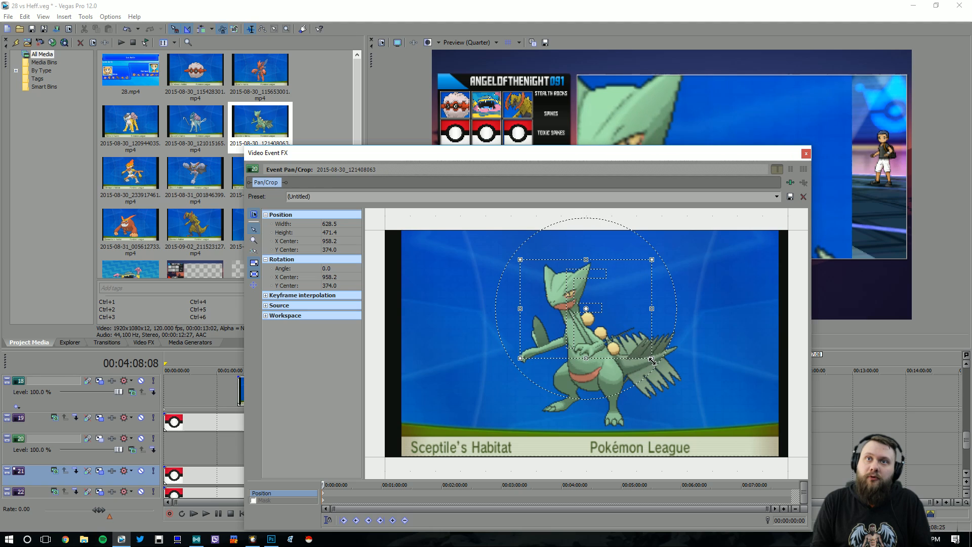
drag(652, 360, 615, 325)
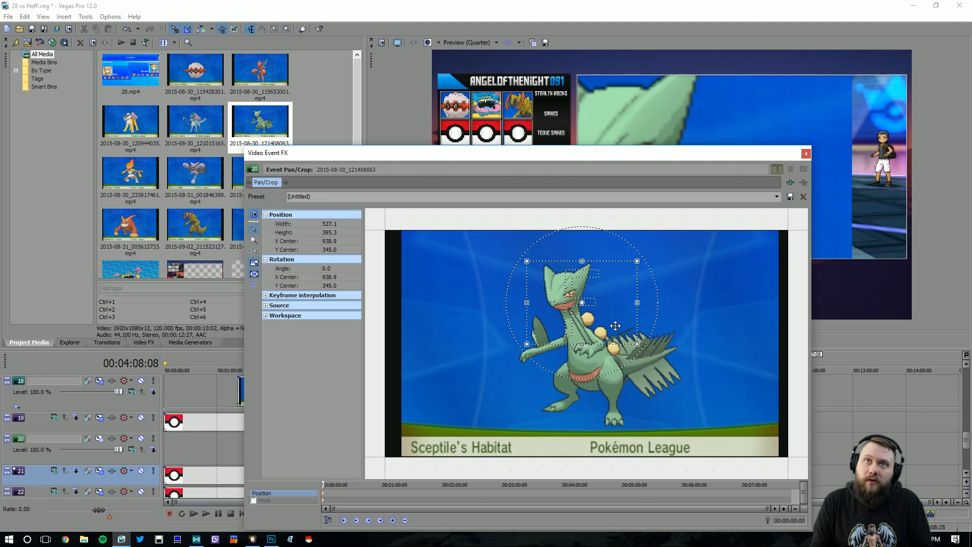
click(805, 153)
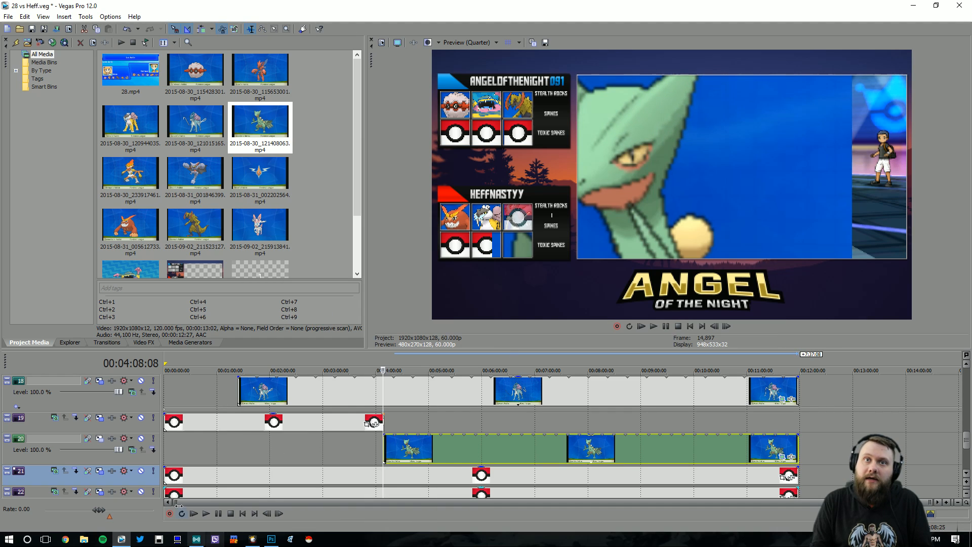
- Apply the Trainer 2 Pokemon 4 track motion preset to track 20
click(103, 442)
click(473, 182)
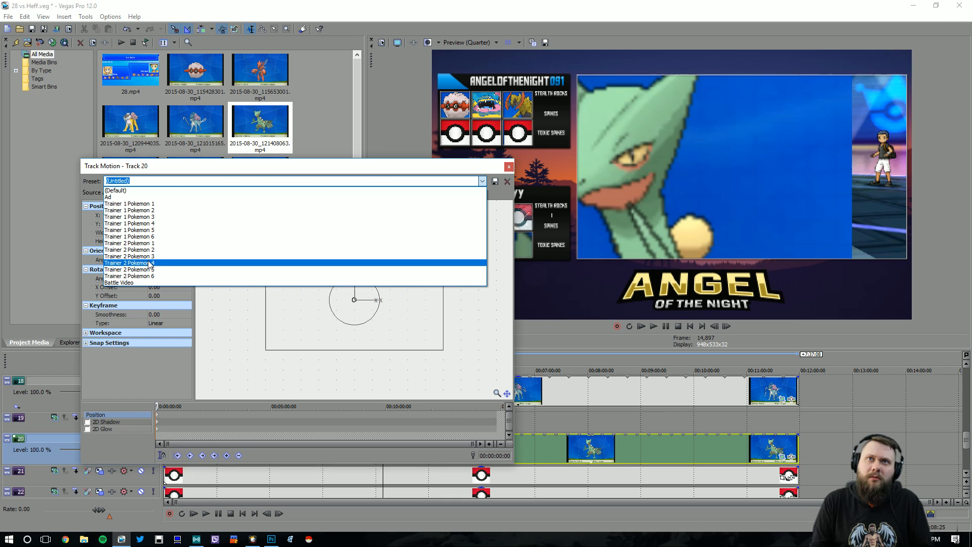
click(148, 263)
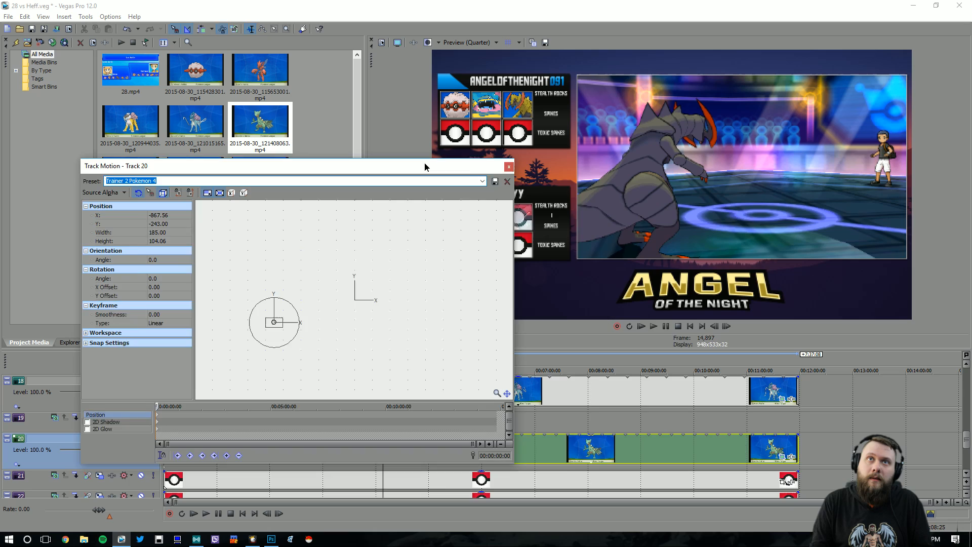
click(509, 166)
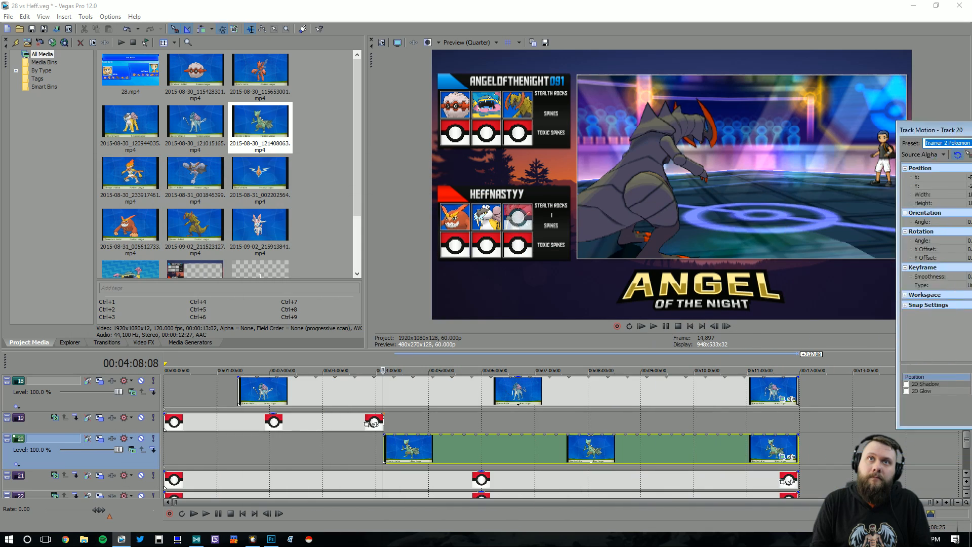
- With the preview at 00:04:09:08, tighten Sceptile's crop to about 484 × 363, centered at about X 893, Y 343, and save the project
click(392, 425)
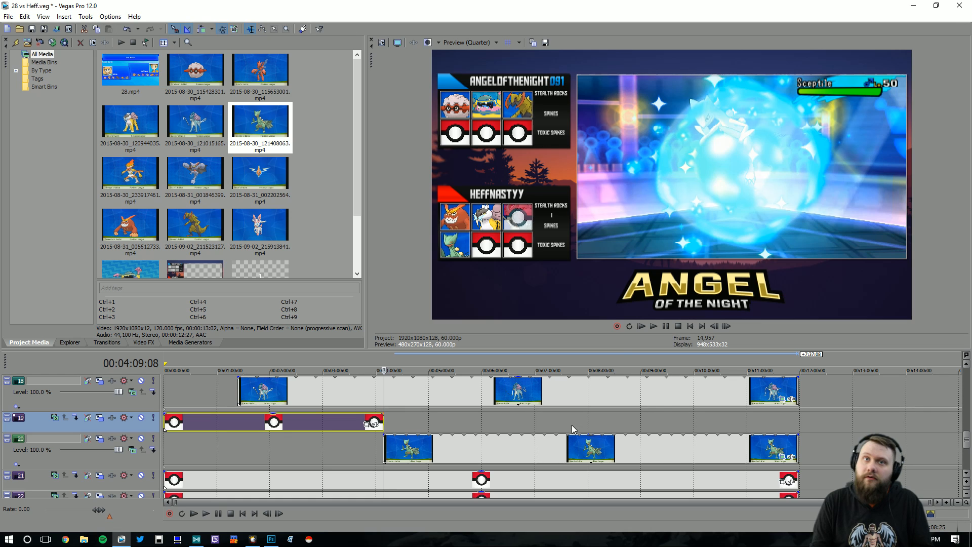
click(782, 458)
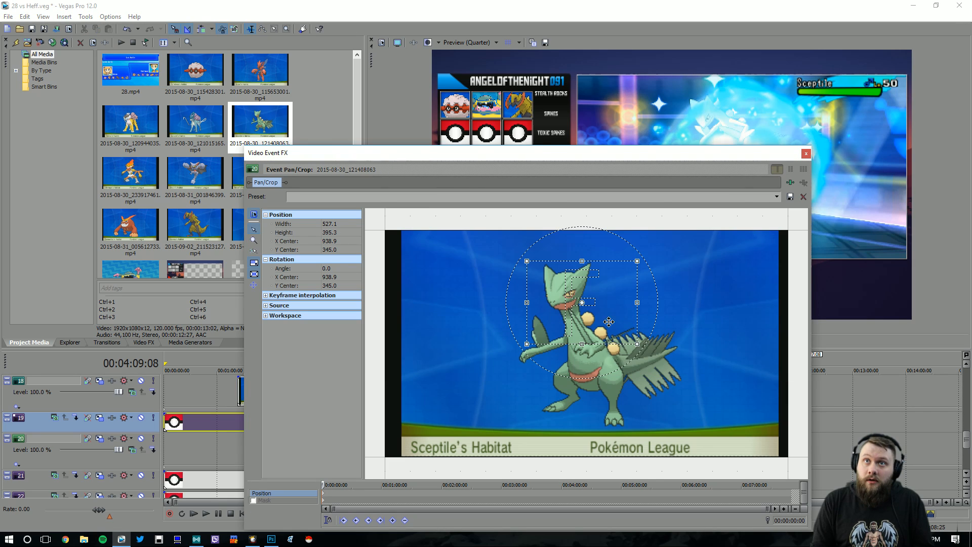
drag(595, 151, 910, 141)
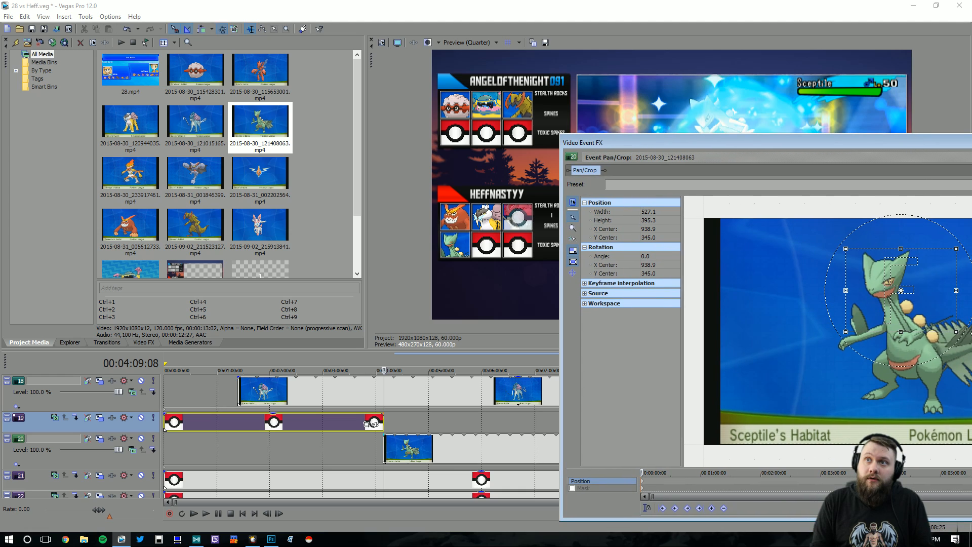
drag(956, 332, 926, 313)
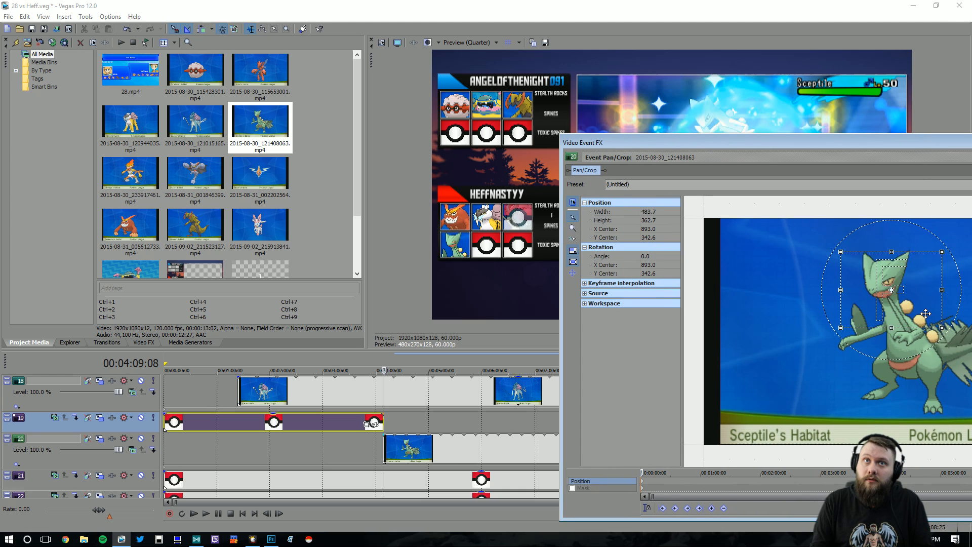
key(alt+F4)
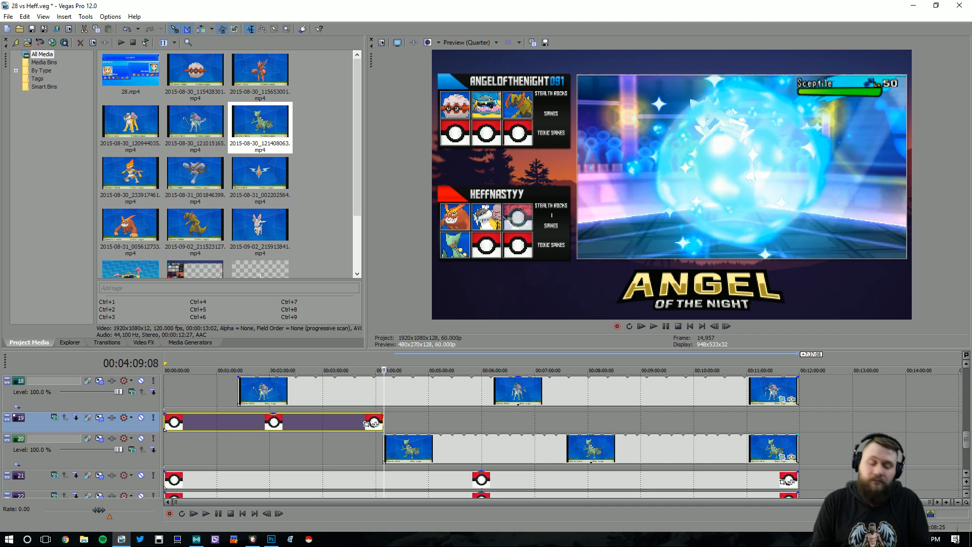
key(ctrl+s)
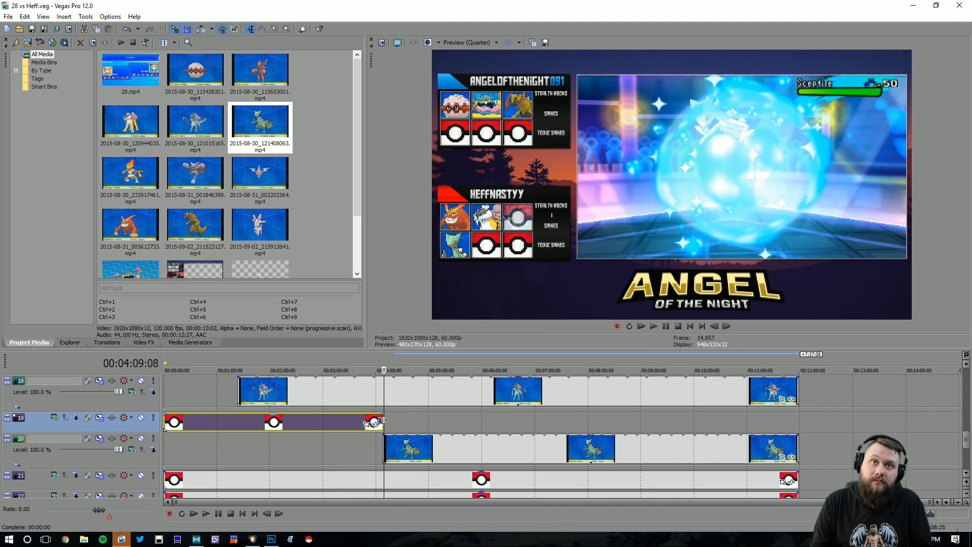
- Place tile fade.png on track 3 from Forretress's faint at 00:04:58:26 to the end of the other overlays
click(389, 420)
scroll(388, 423, up, 2)
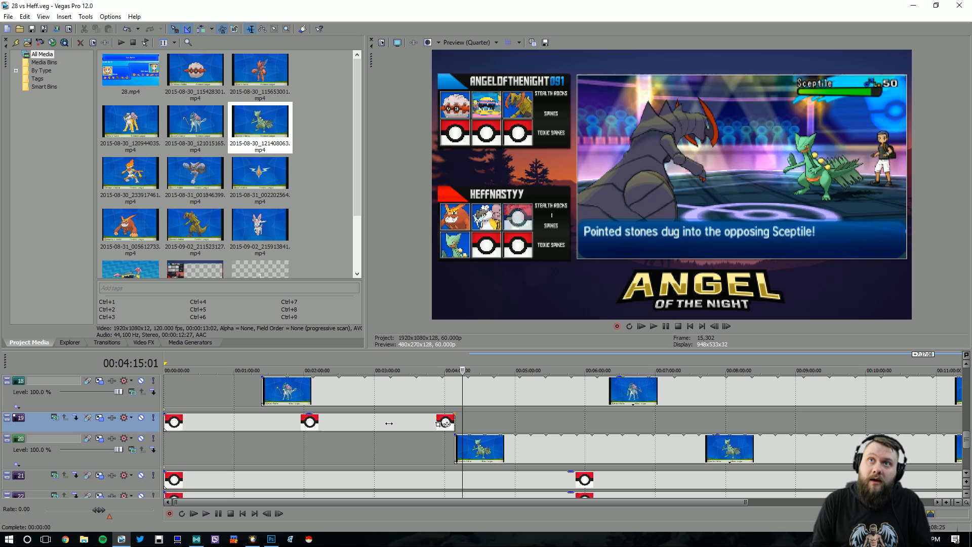
click(470, 420)
drag(469, 419, 496, 422)
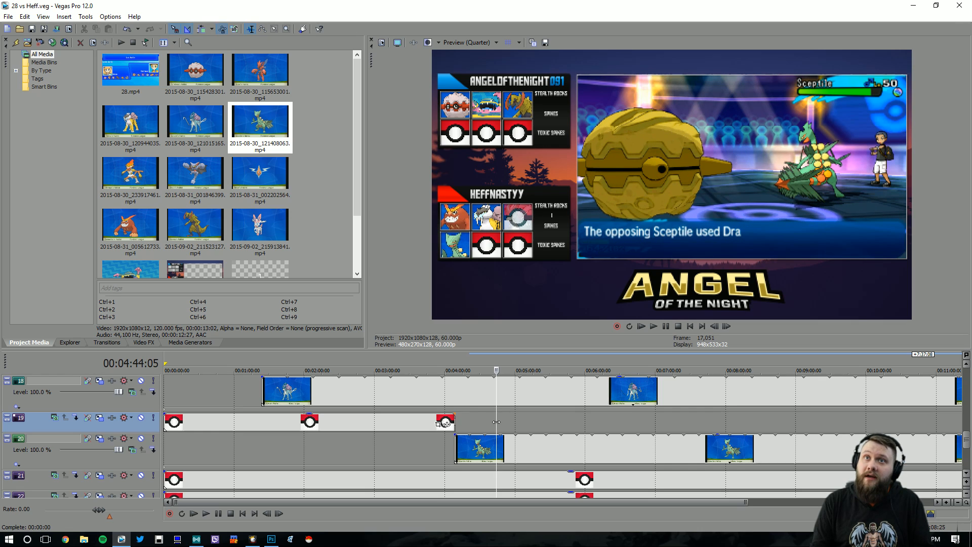
drag(496, 422, 513, 425)
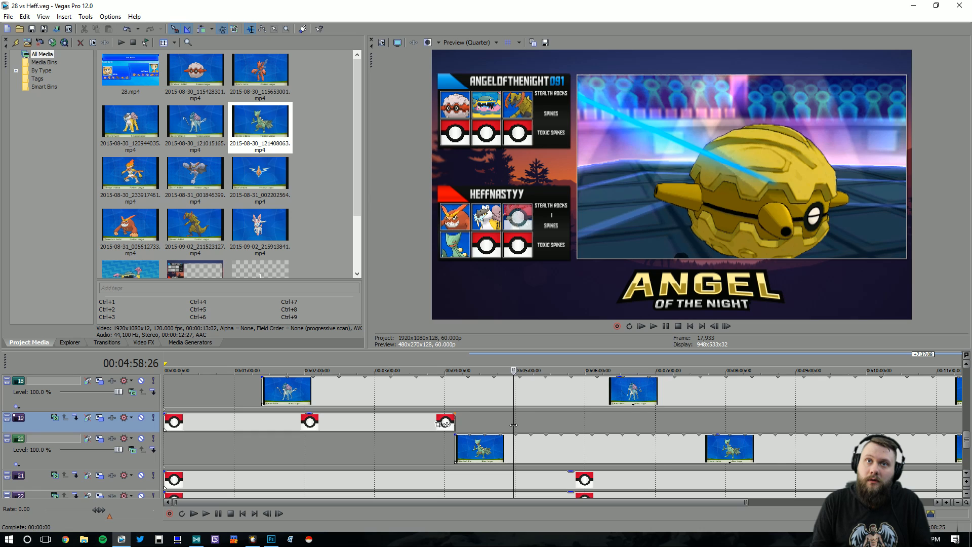
scroll(966, 444, down, 1)
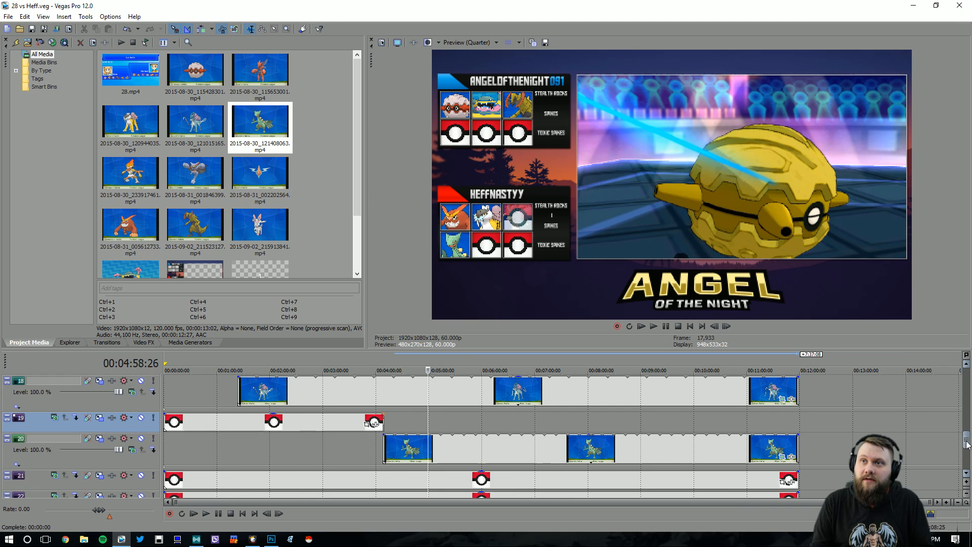
drag(965, 447, 964, 389)
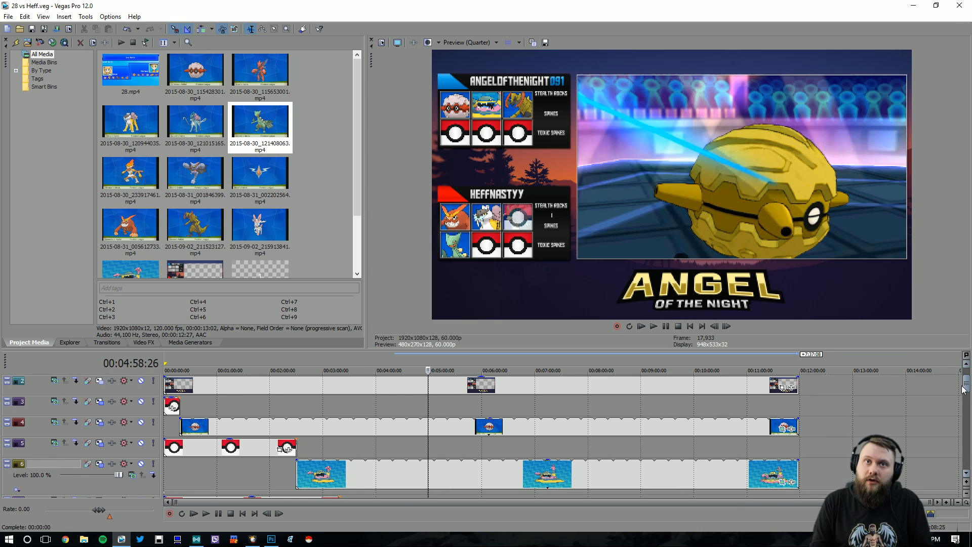
scroll(162, 238, down, 3)
drag(154, 263, 799, 406)
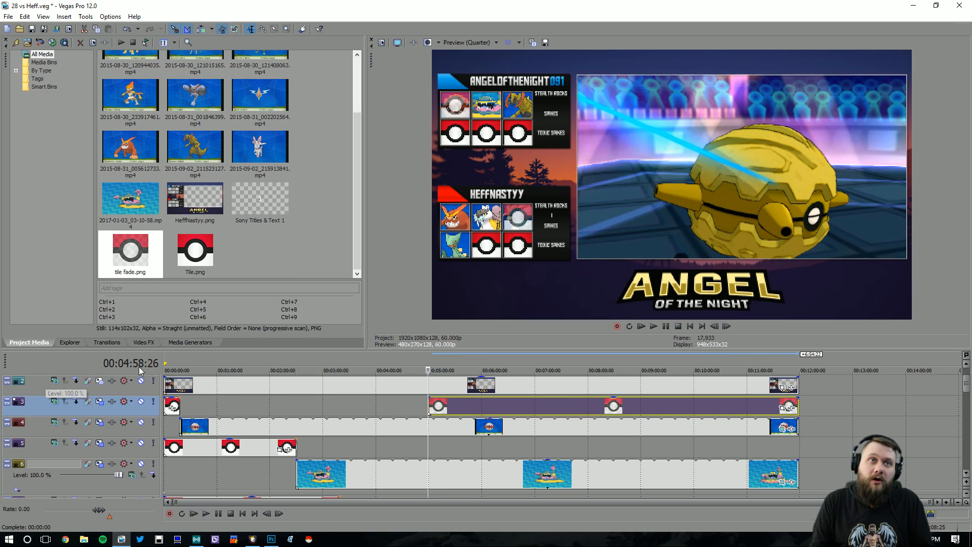
- Add the Push Down transition to the start of the faded tile on track 3 and save the project
click(107, 342)
click(243, 76)
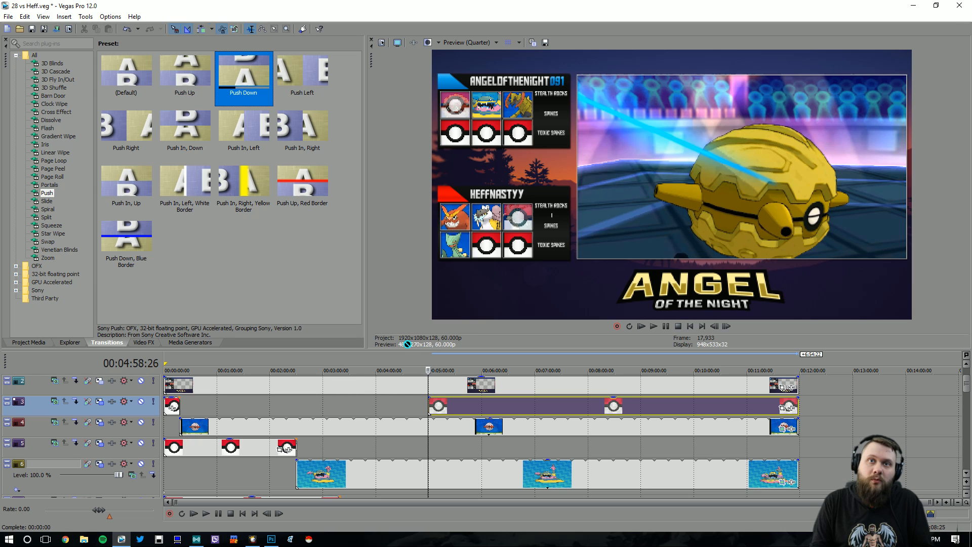
drag(408, 345, 434, 405)
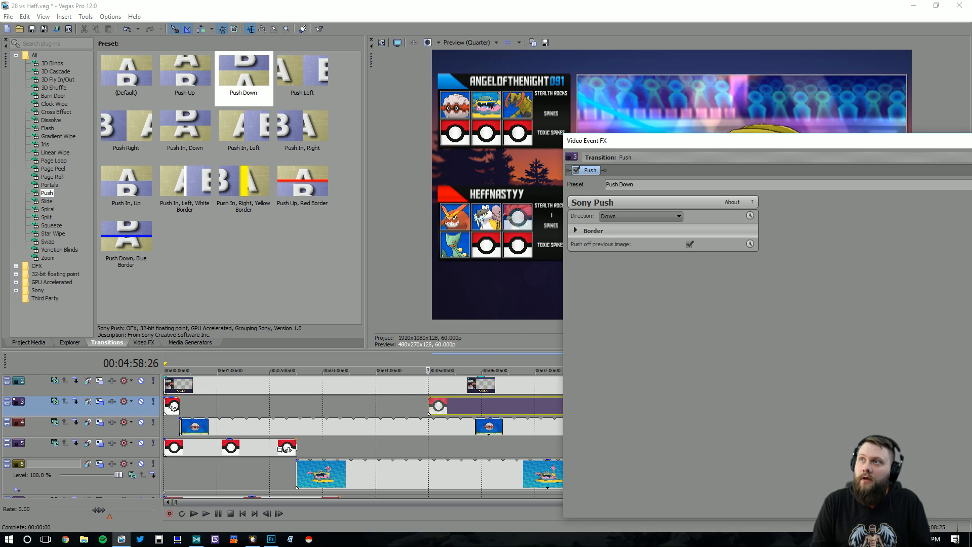
click(971, 141)
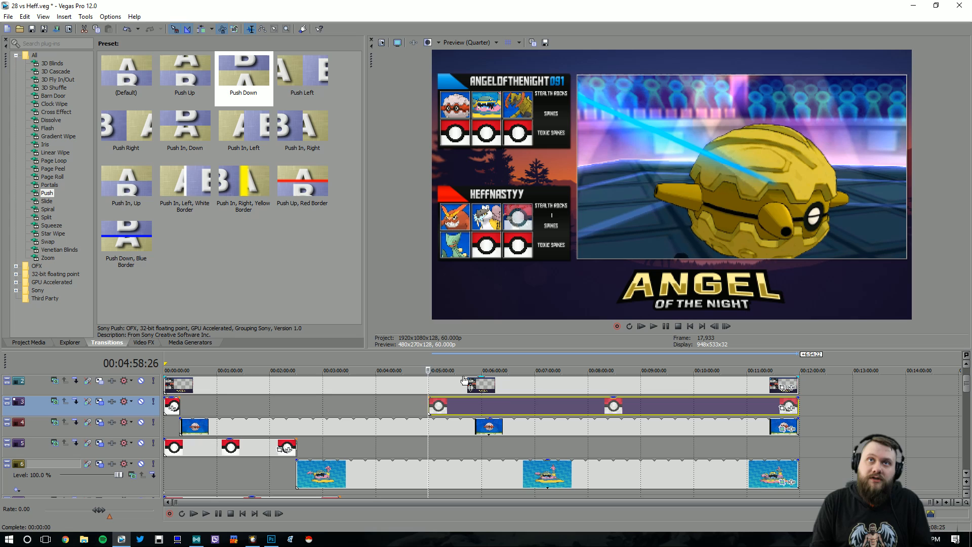
key(ctrl+s)
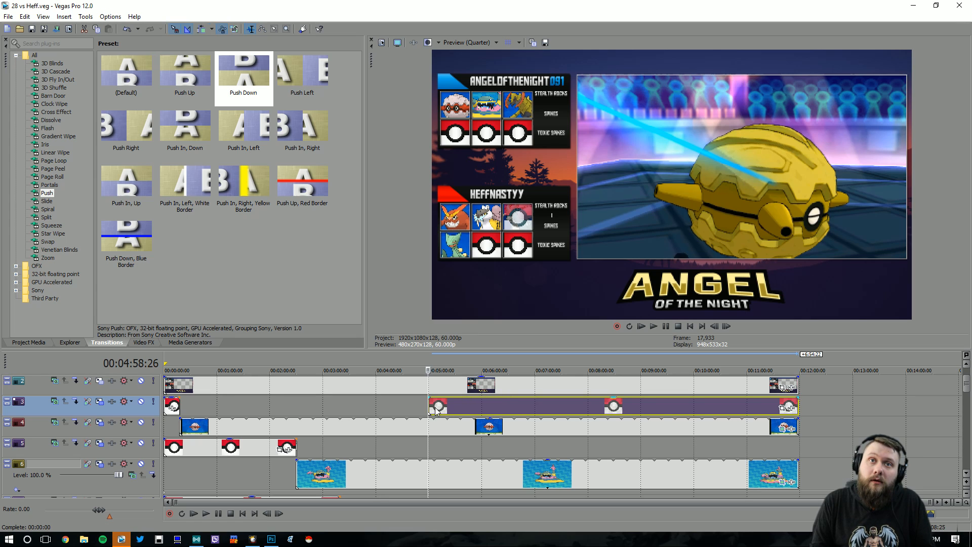
- Play back the battle after the faded tile's transition to find the next send-out
click(435, 408)
click(428, 408)
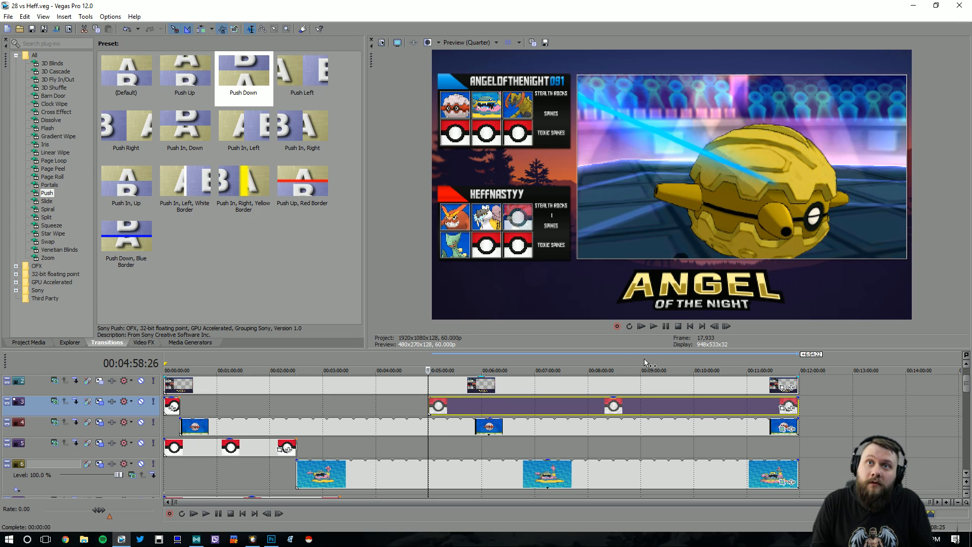
click(654, 327)
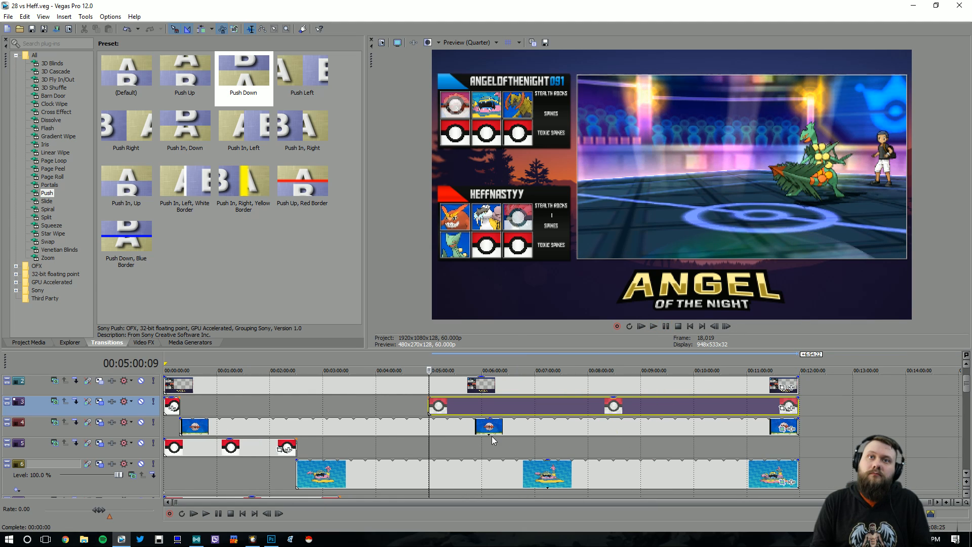
click(654, 327)
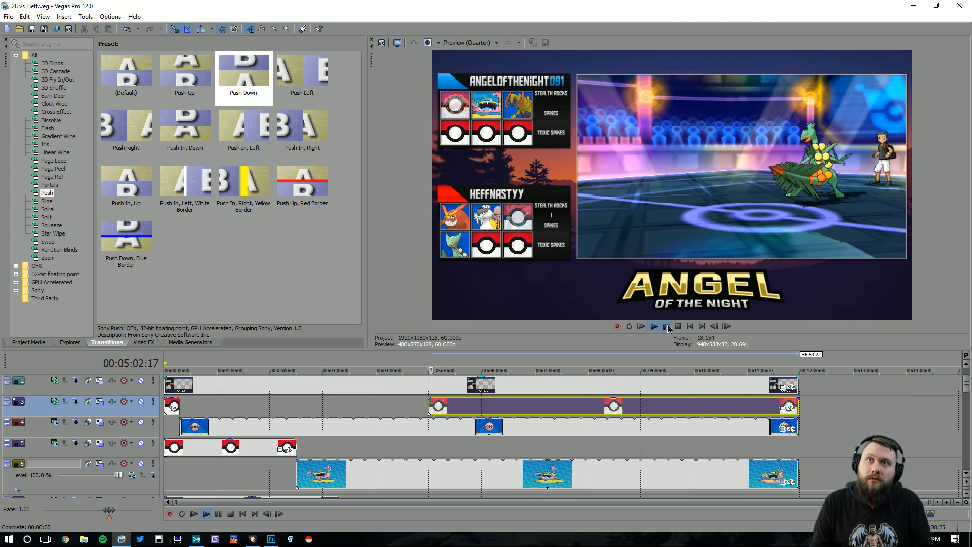
click(666, 327)
- Trim the Poké Ball tile on track 9 to end at 00:05:01:19 and add the Push Up transition to its end
drag(966, 388, 966, 409)
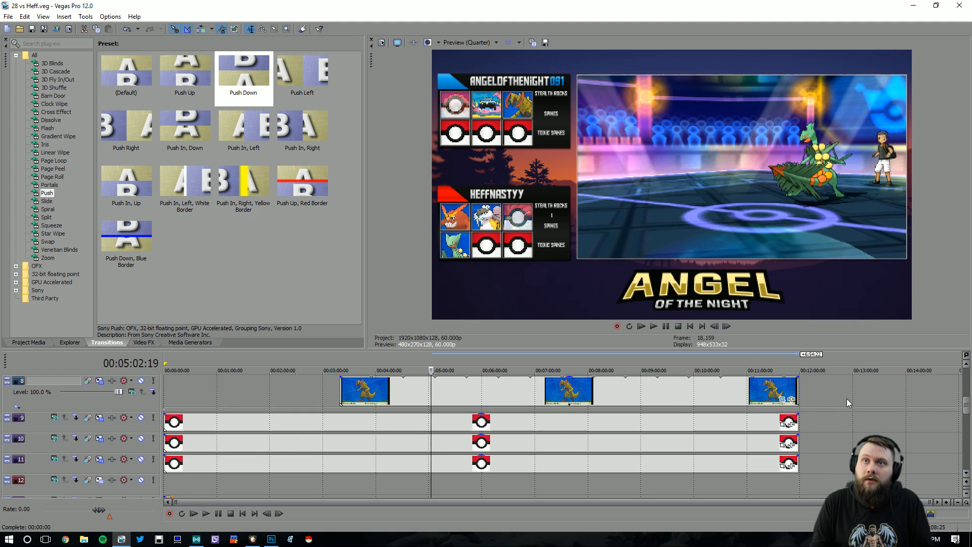
drag(799, 422, 430, 430)
drag(201, 81, 430, 421)
click(429, 417)
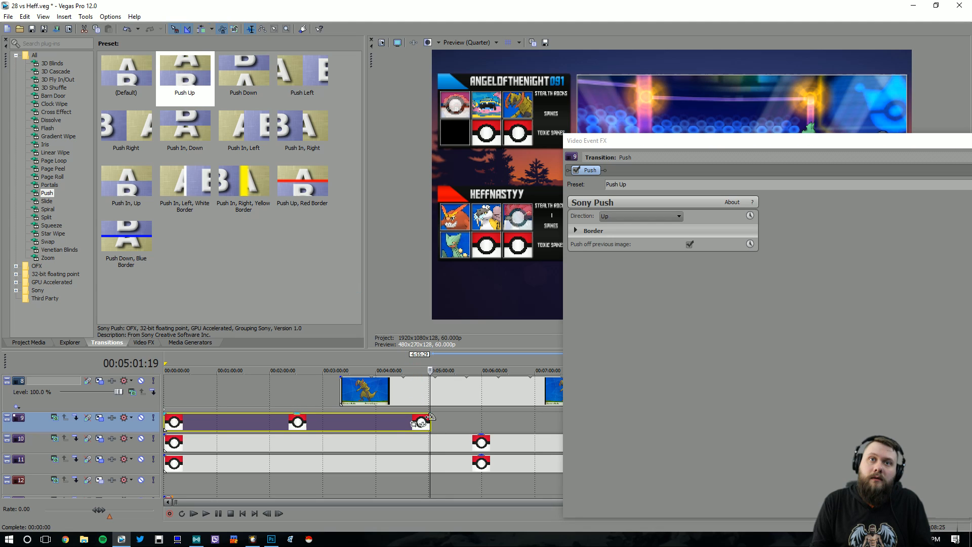
- Insert a new video track below track 9 and place the Sylveon clip 2015-09-02_215913841.mp4 on it at 00:05:01:19
click(148, 446)
right_click(147, 452)
click(180, 324)
click(29, 342)
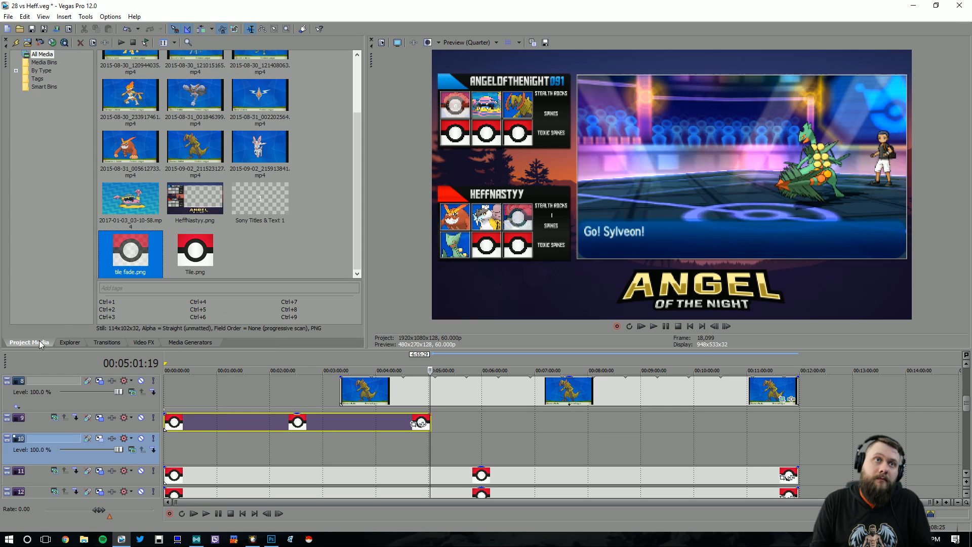
drag(269, 154, 433, 447)
- Delete the Sylveon clip's audio track 11 and extend its video on track 10 to the end of the other overlays
right_click(126, 470)
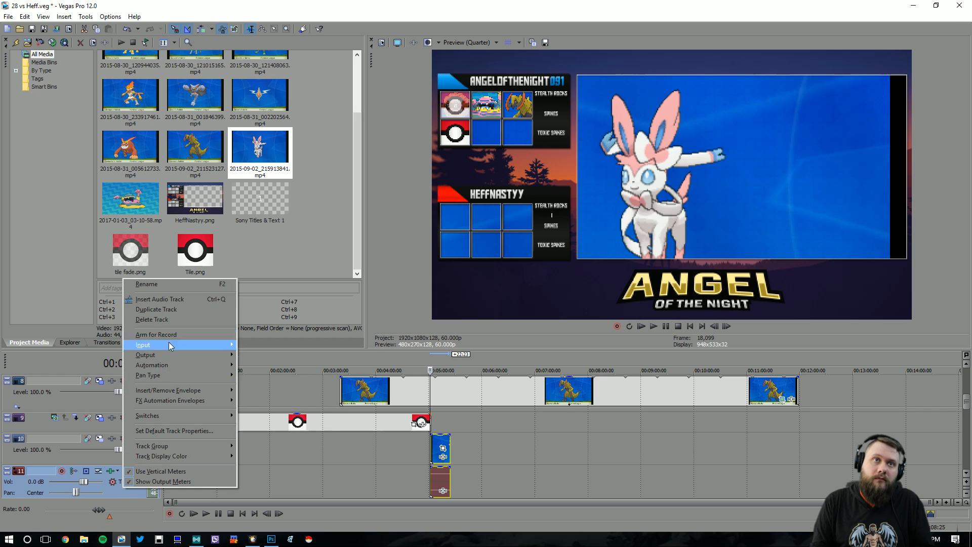
click(172, 319)
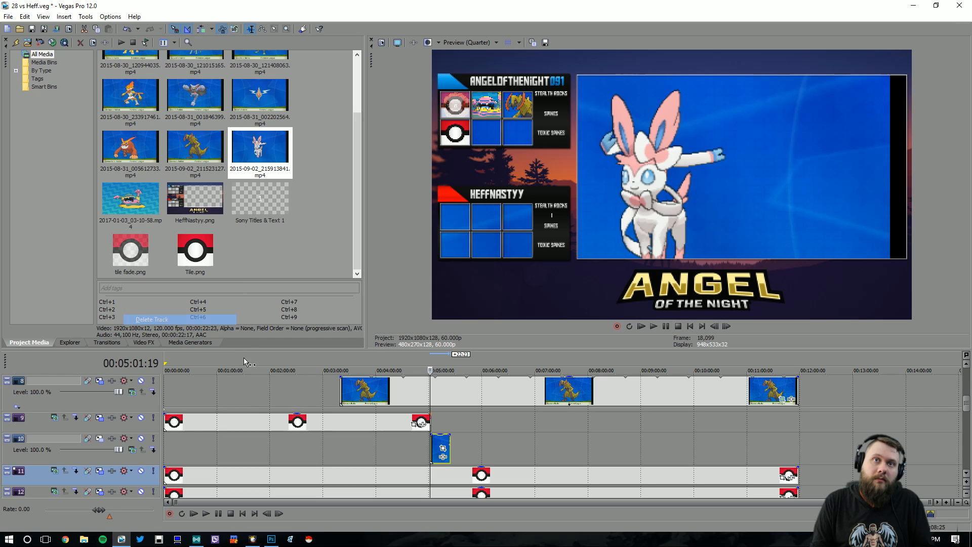
click(449, 444)
drag(449, 444, 799, 446)
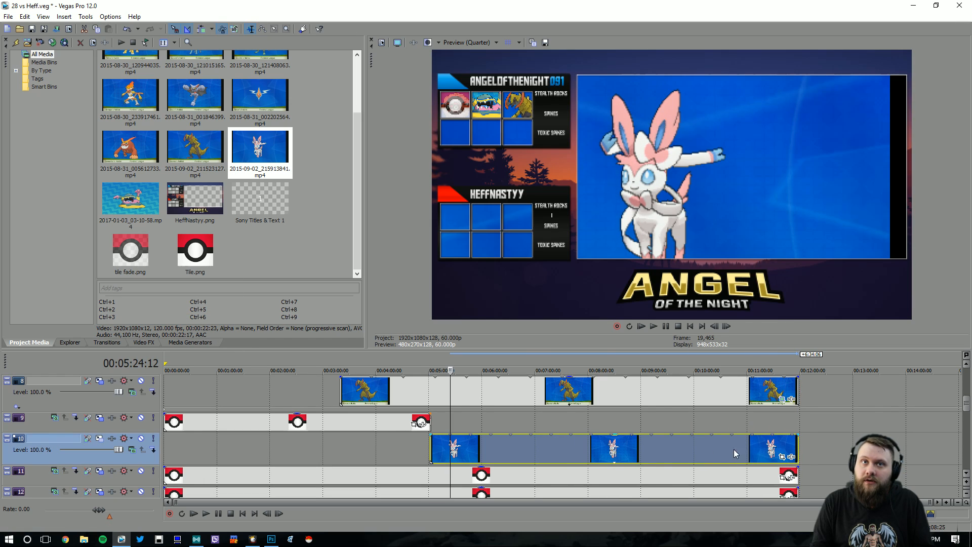
- Crop the Sylveon clip with the Poke preset, adjusting the frame to about 551 × 413, centered at about X 927, Y 485
click(782, 456)
click(921, 184)
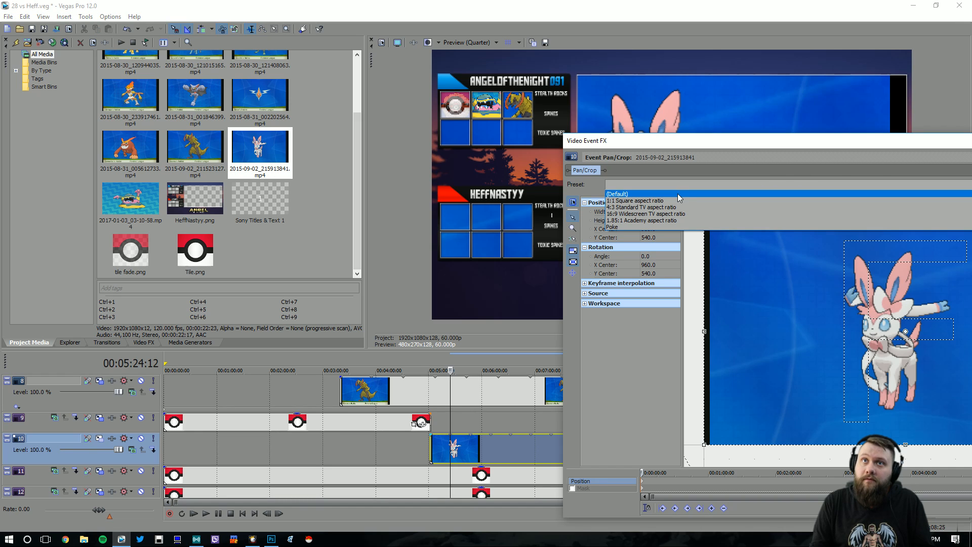
click(641, 228)
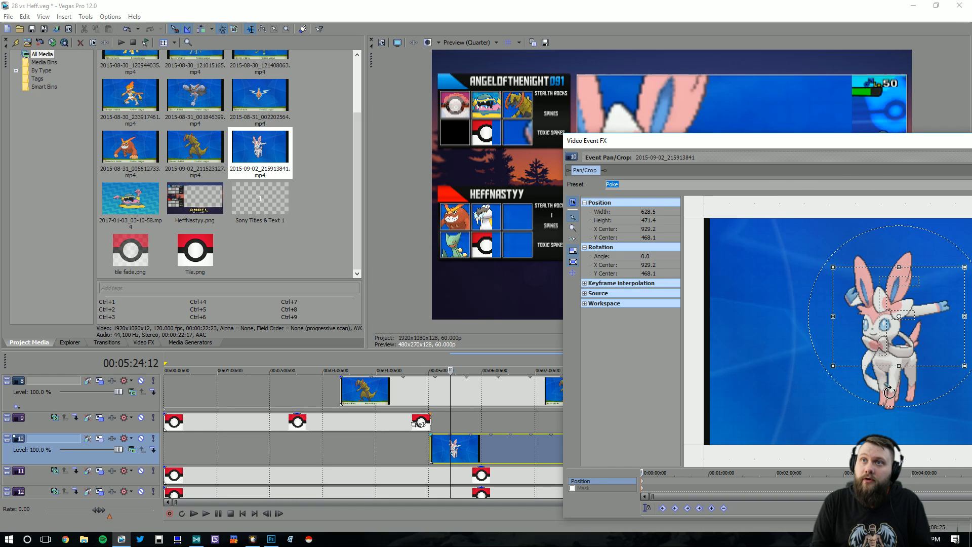
drag(965, 367, 956, 360)
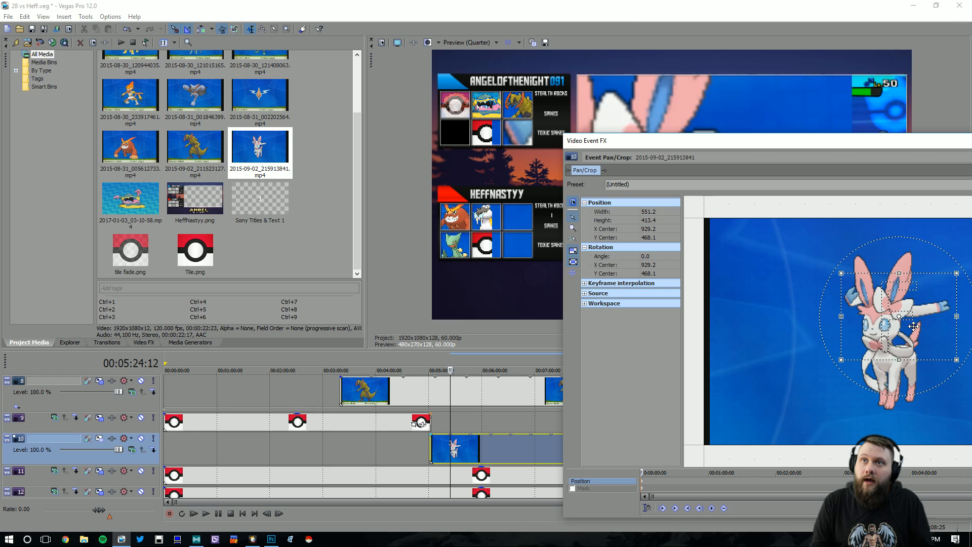
drag(913, 327, 912, 330)
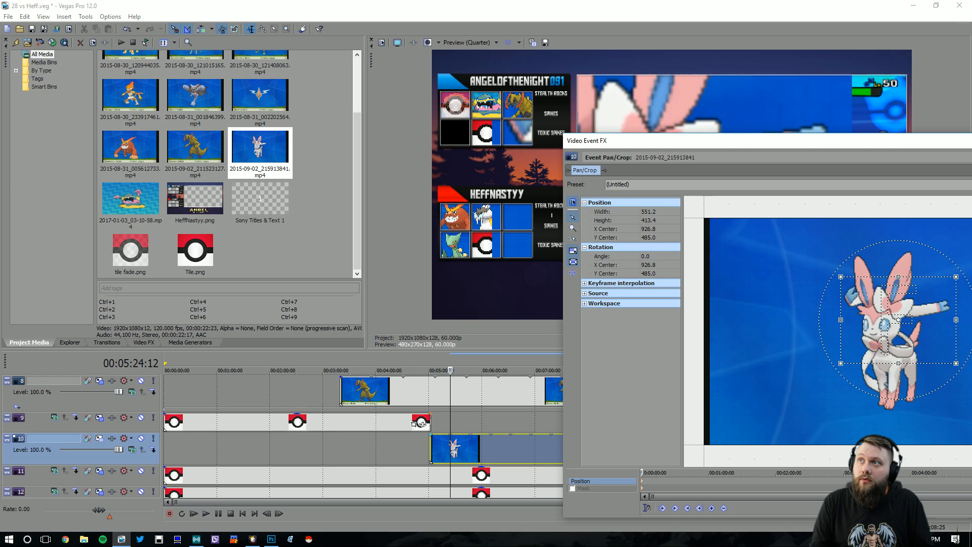
key(alt+F4)
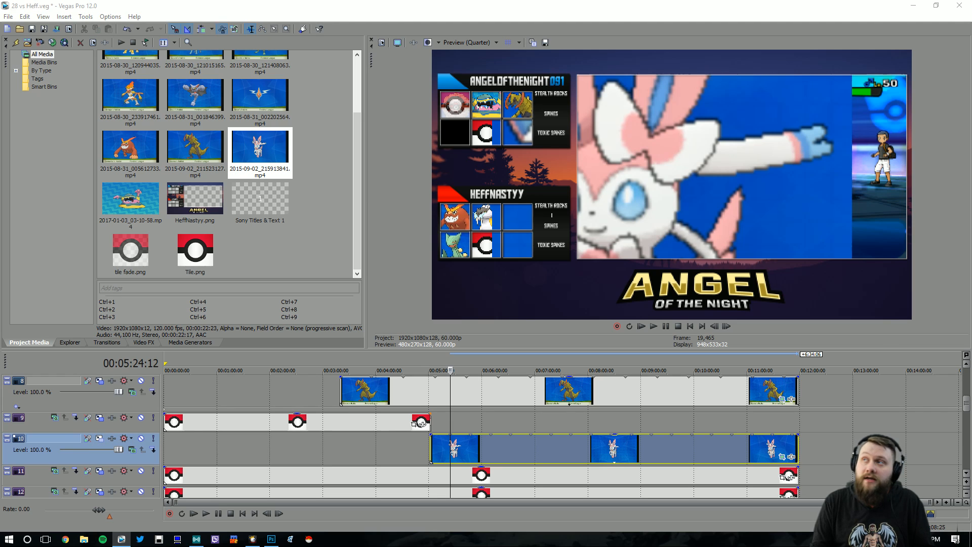
- Apply the Trainer 1 Pokemon 4 track motion preset to track 10
click(99, 438)
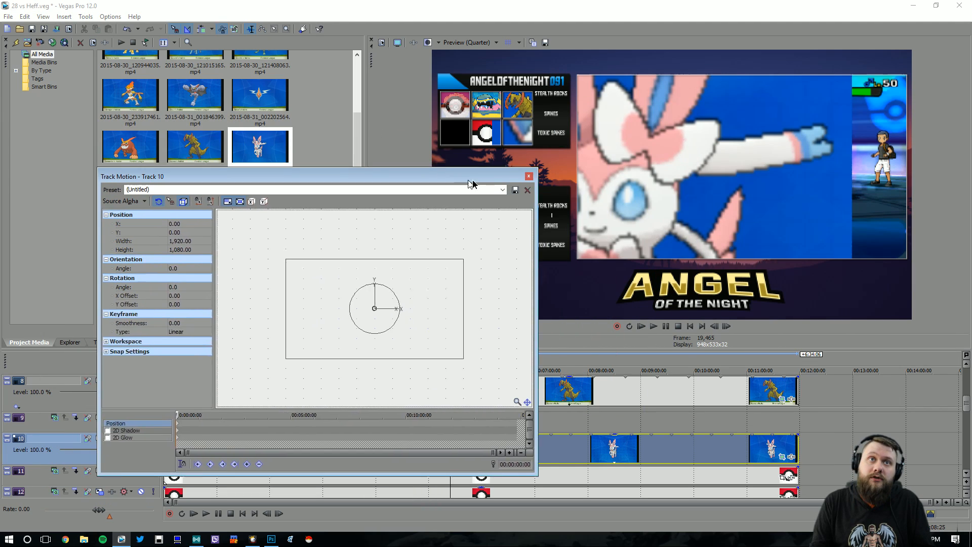
drag(469, 180, 508, 170)
click(543, 180)
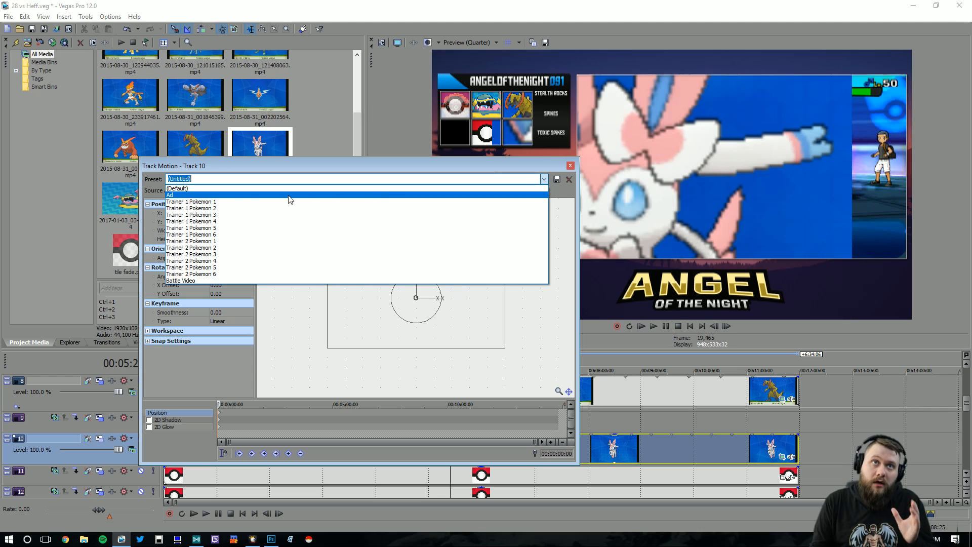
click(229, 222)
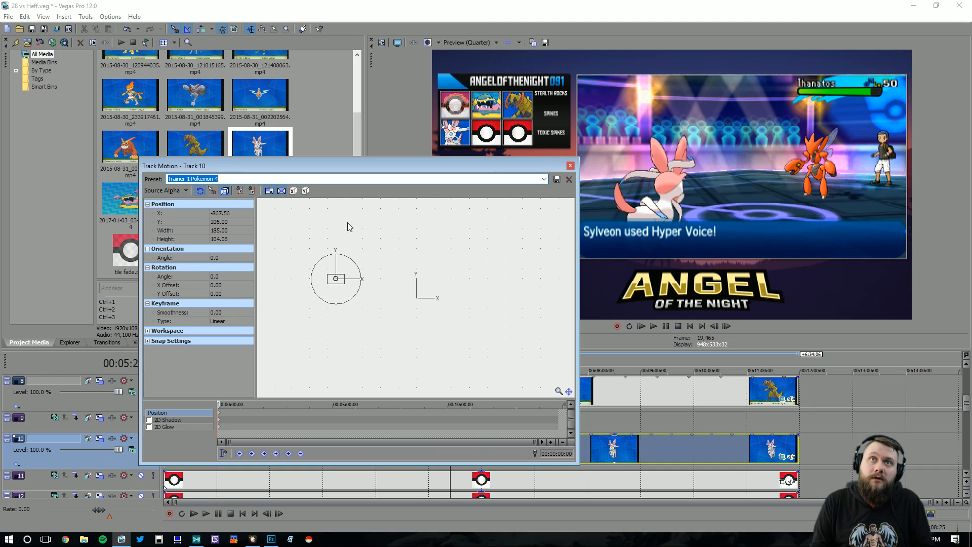
click(570, 166)
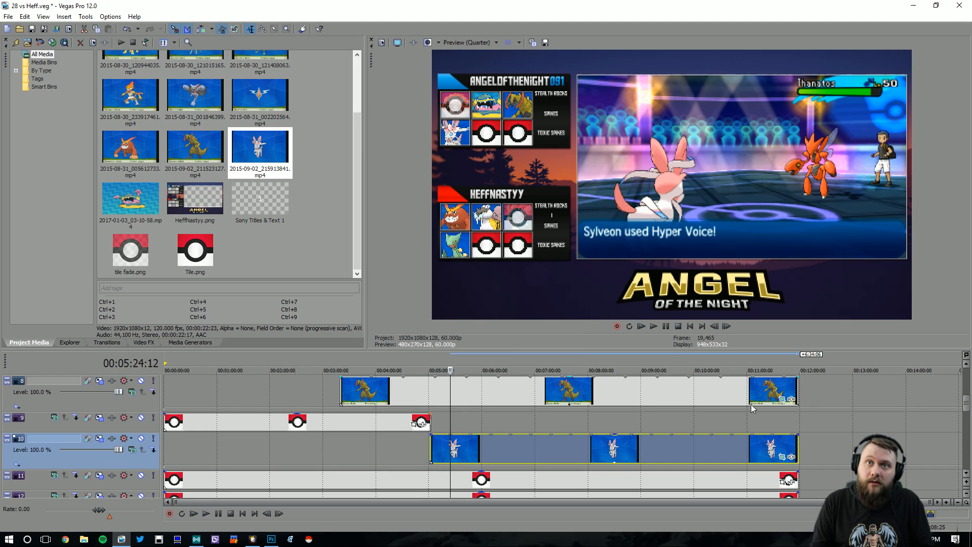
- Tighten Sylveon's crop to about 493 × 370, centered at about X 888, Y 488
click(788, 457)
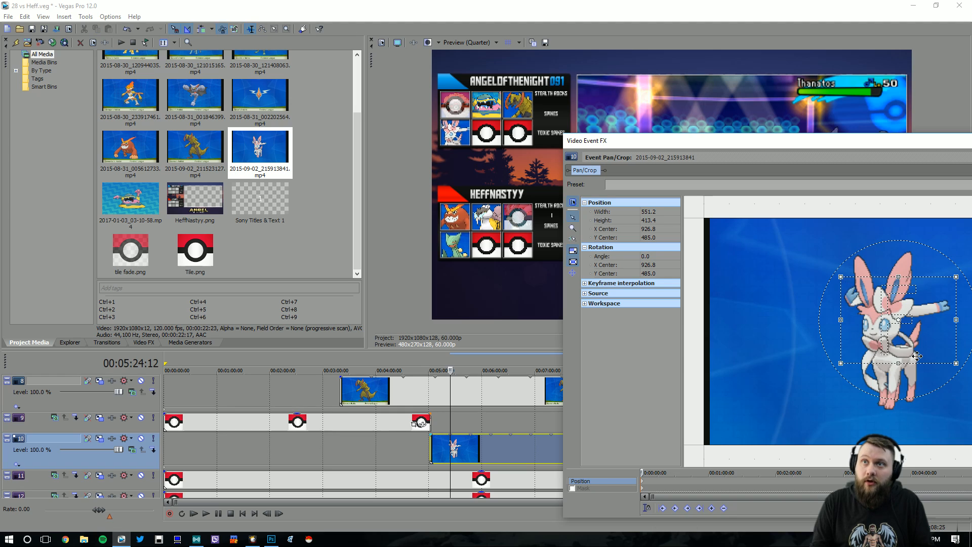
drag(917, 356, 942, 359)
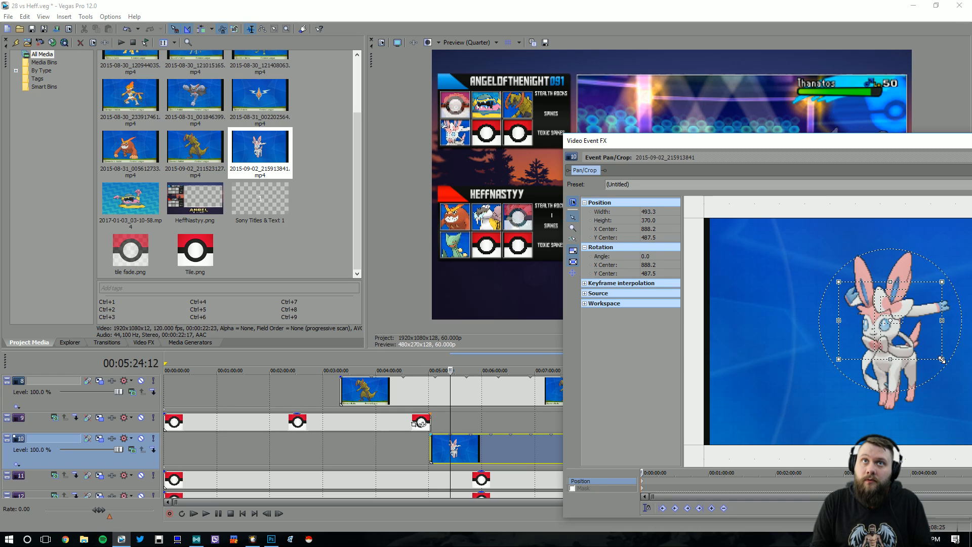
key(alt+F4)
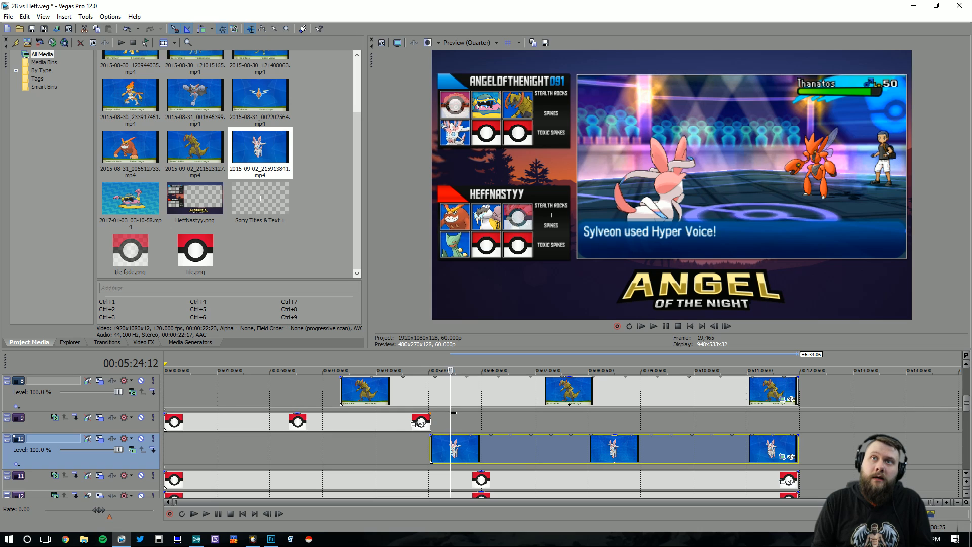
- Find the moment Scizor is sent out and trim the Poké Ball tile on track 22 to end there, at 00:05:16:18
drag(453, 413, 457, 414)
mouse_move(441, 416)
mouse_down()
mouse_move(430, 416)
mouse_move(444, 417)
mouse_up()
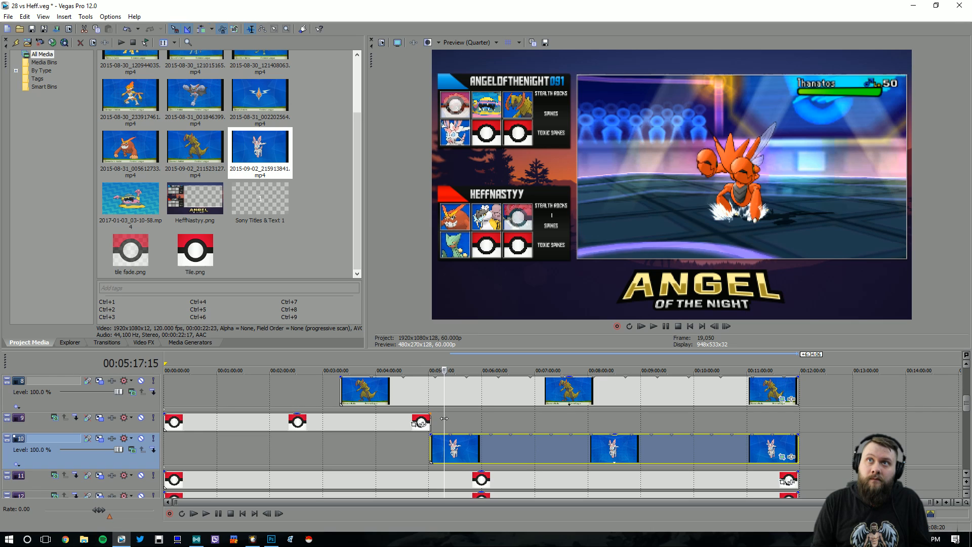
drag(966, 404, 967, 455)
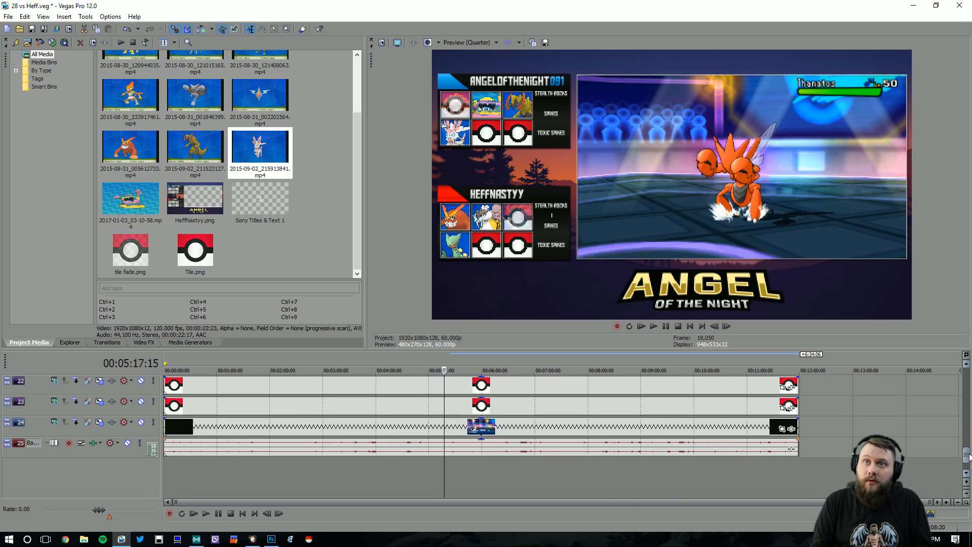
click(444, 386)
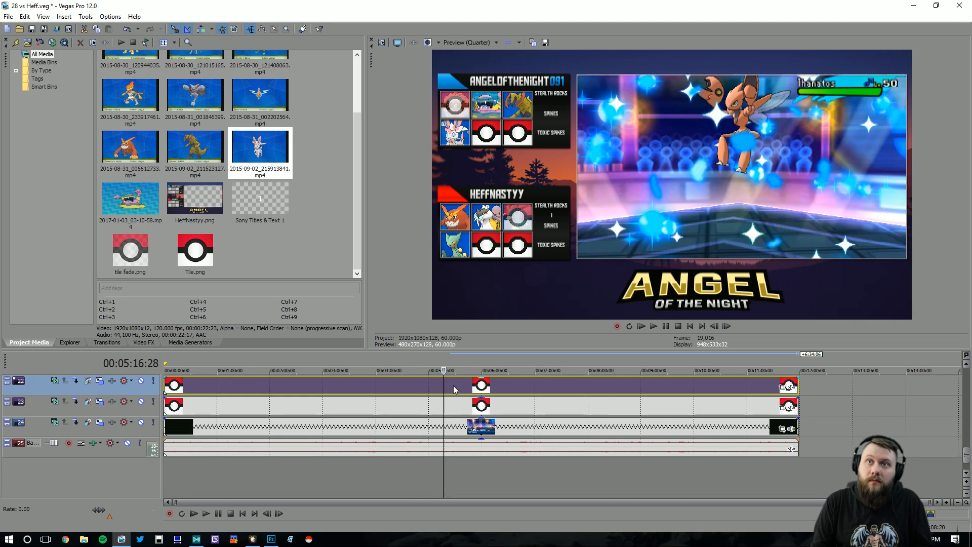
click(442, 390)
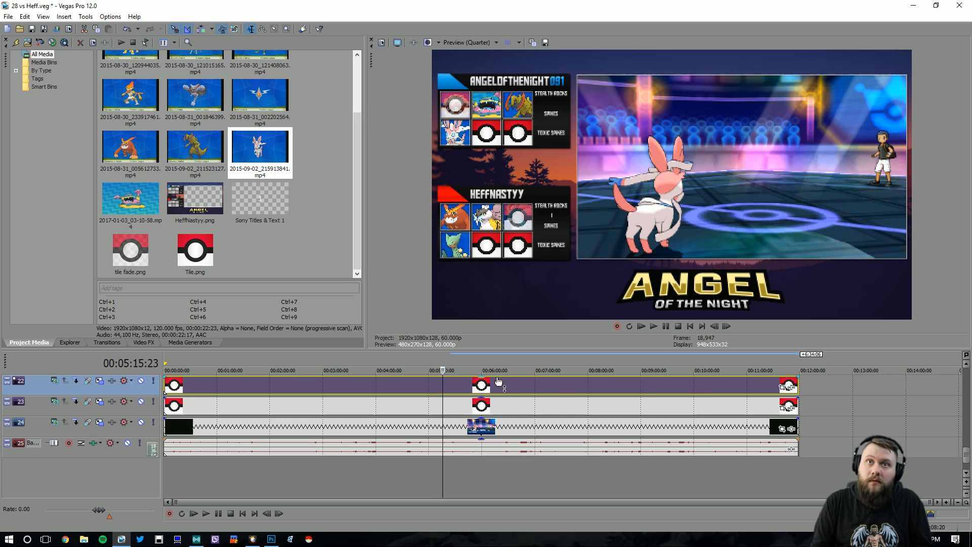
click(655, 326)
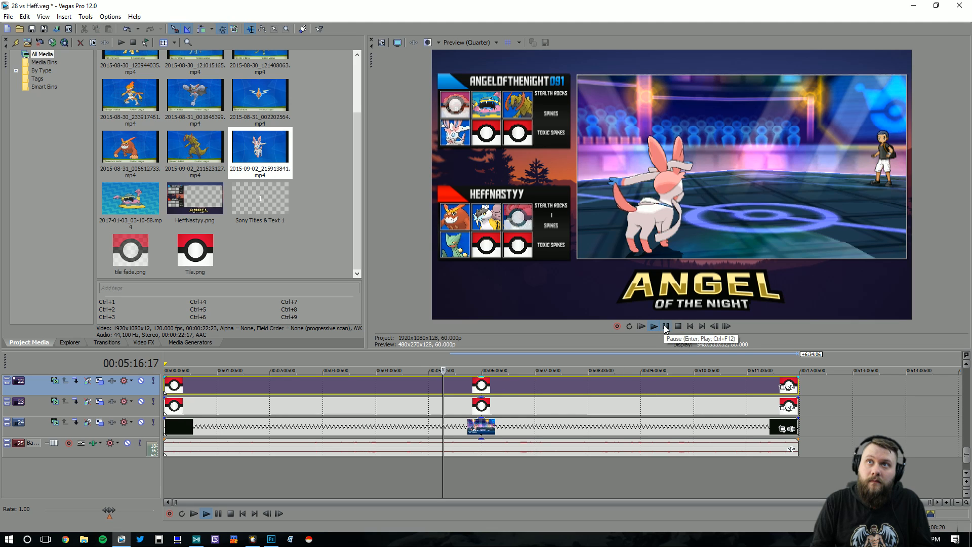
click(665, 327)
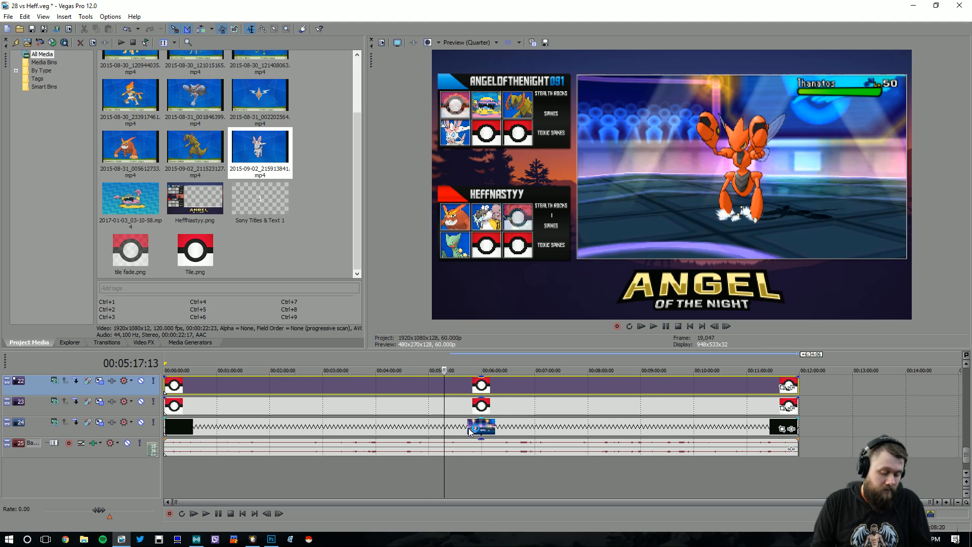
click(430, 388)
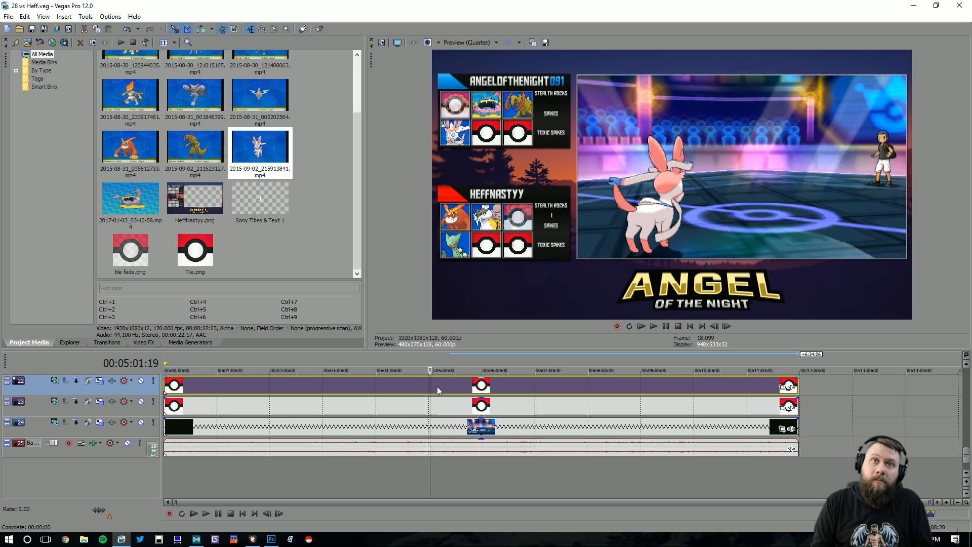
click(661, 326)
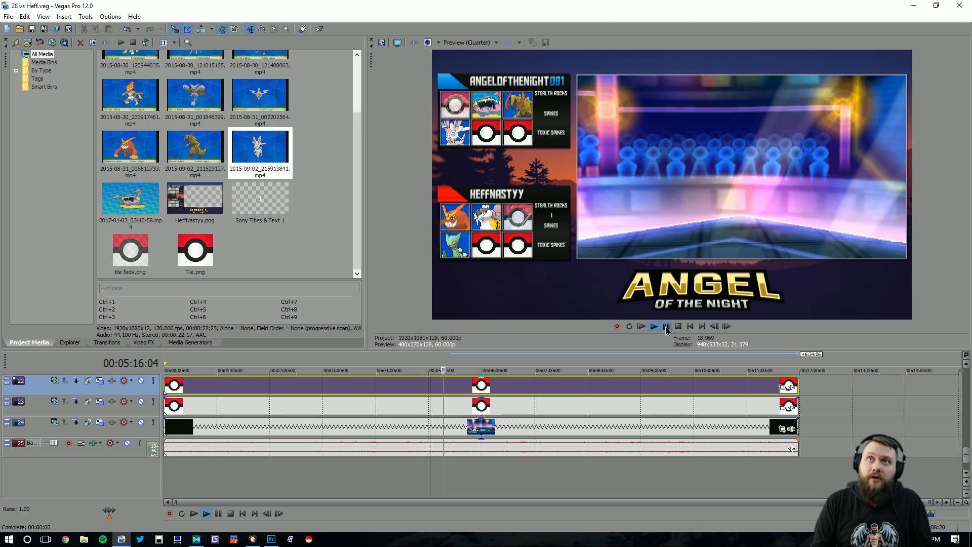
click(665, 327)
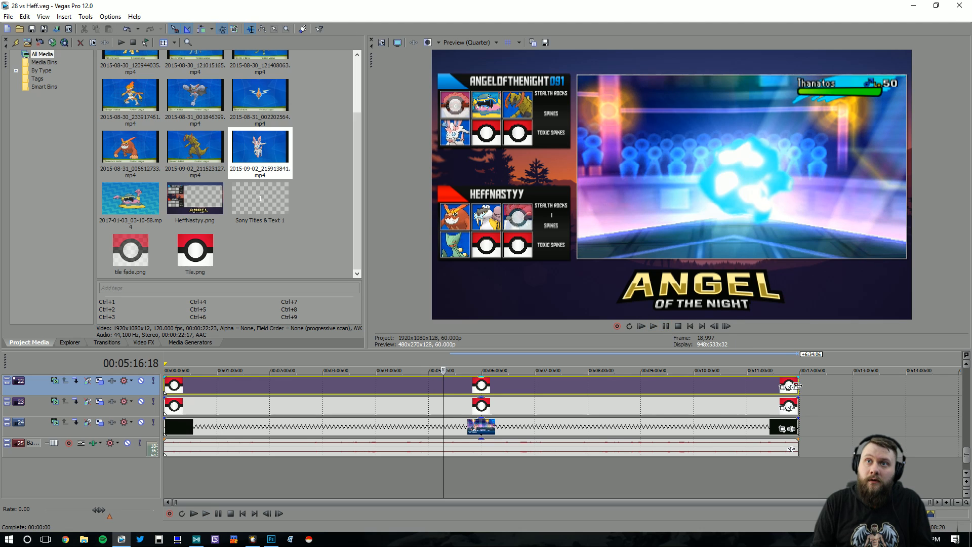
drag(797, 386, 442, 385)
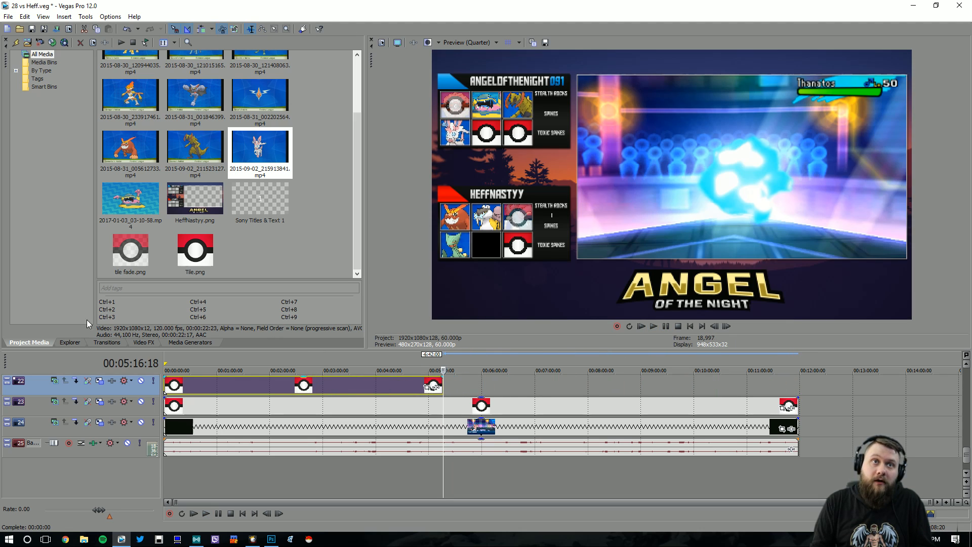
- Apply the Push Up transition to the end of the Poké Ball tile on track 22
click(103, 345)
drag(172, 101, 442, 386)
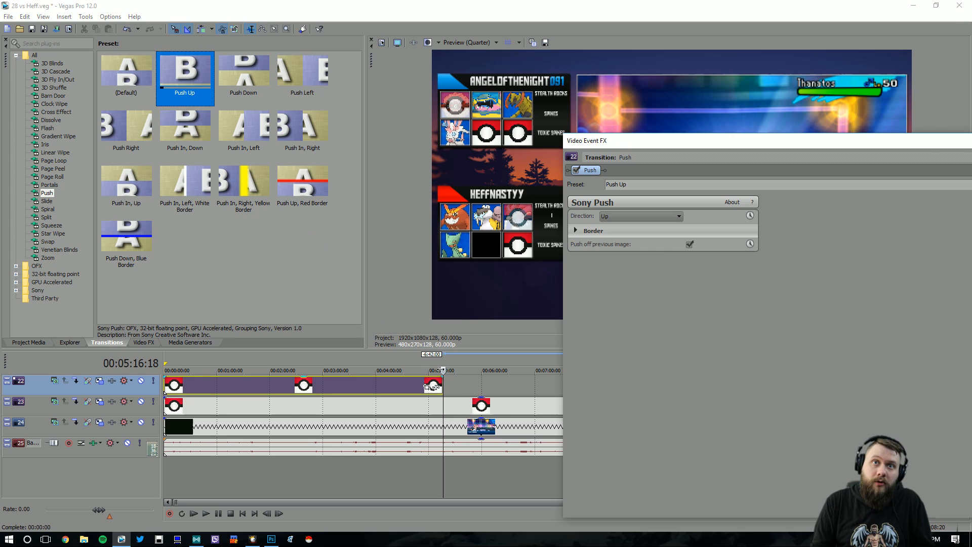
click(964, 140)
- Insert a new video track below track 22 and place the Scizor clip 2015-08-30_115653001.mp4 on it at 00:05:15:18
scroll(421, 397, up, 8)
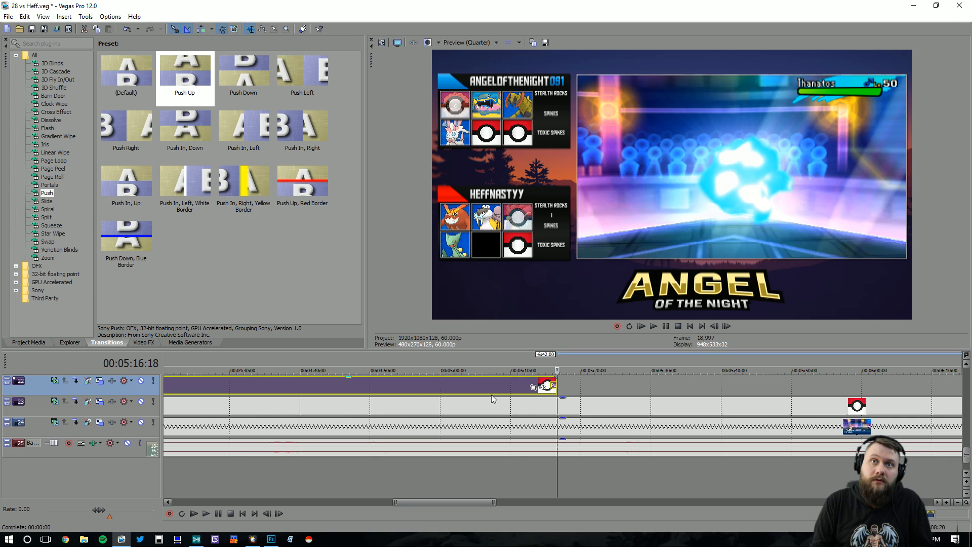
right_click(145, 406)
click(169, 284)
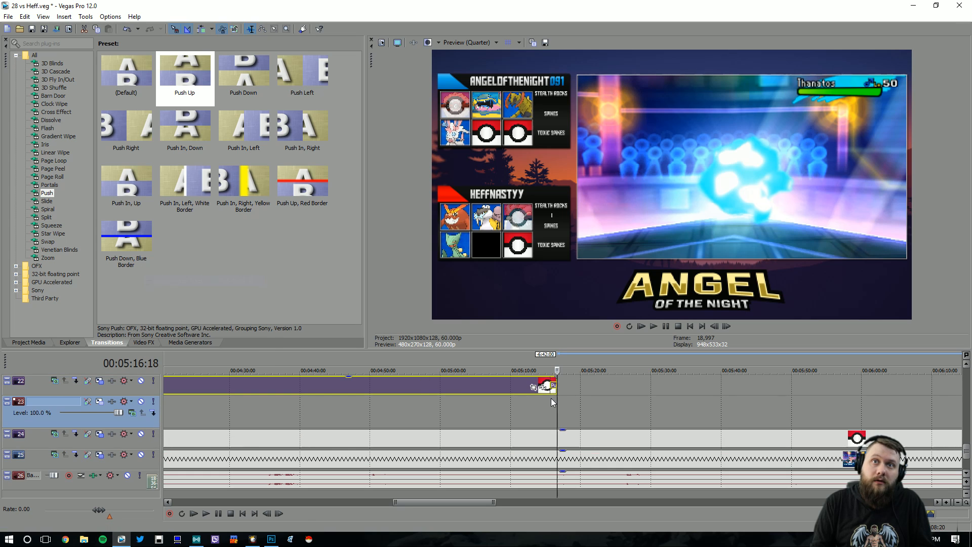
click(31, 342)
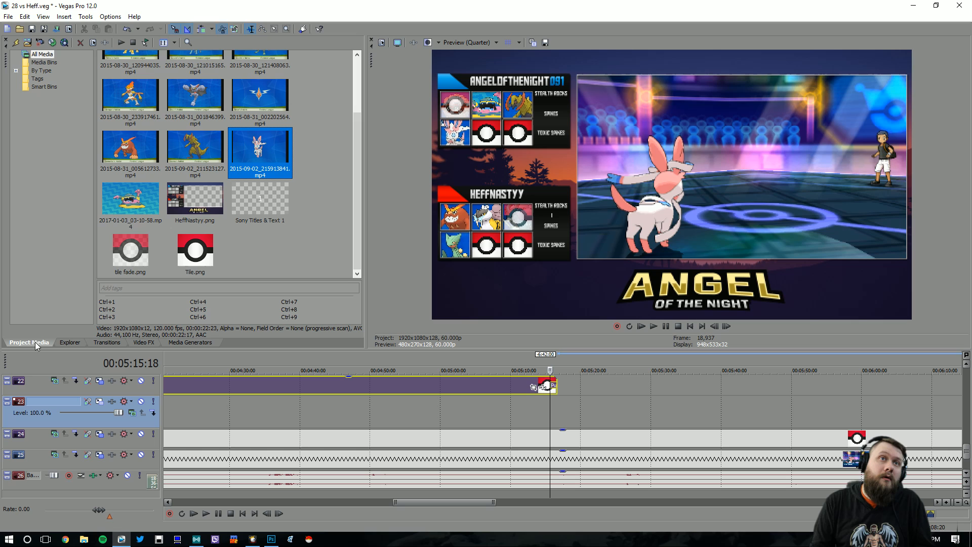
scroll(221, 142, up, 3)
drag(259, 76, 553, 420)
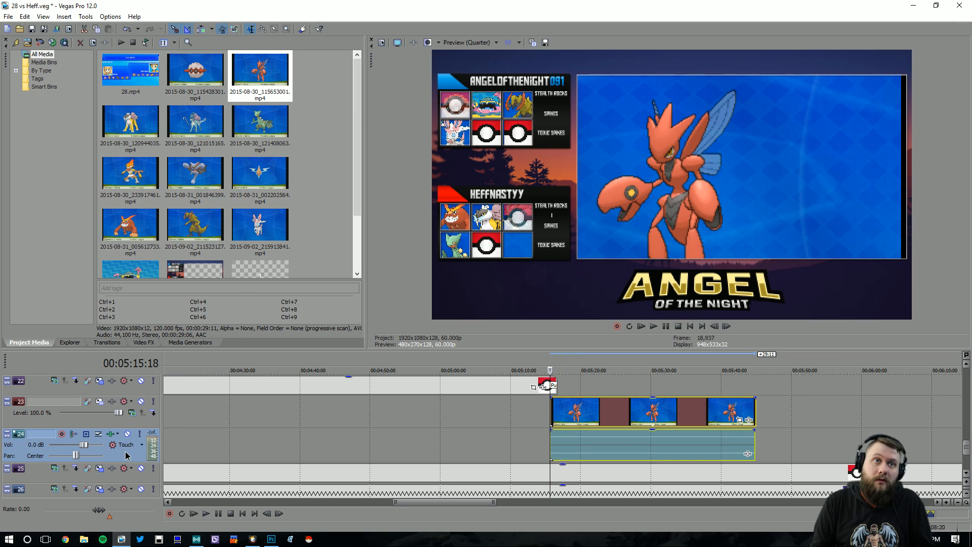
- Delete the Scizor clip's audio track 24 and extend its video on track 23 to the end of the other overlays
right_click(128, 451)
click(162, 282)
scroll(627, 420, down, 5)
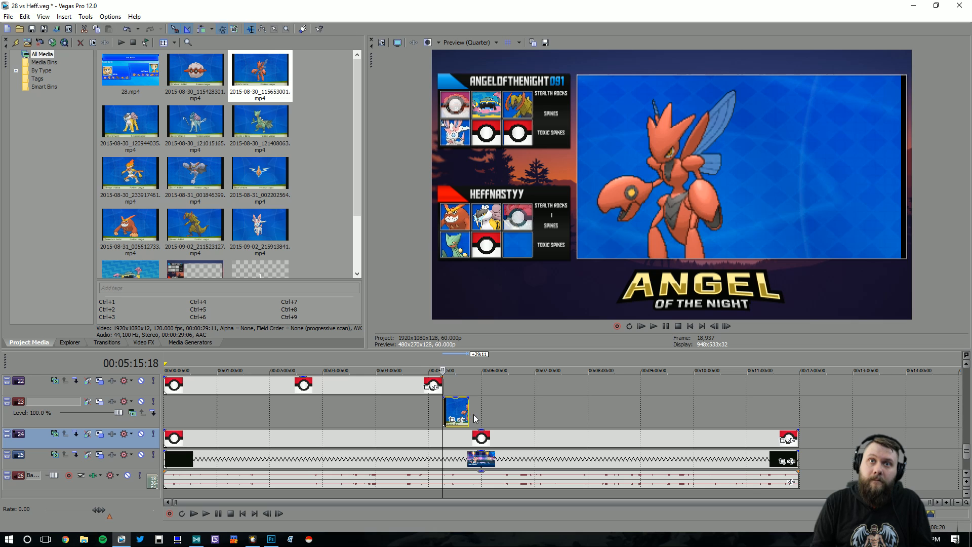
drag(467, 411, 799, 412)
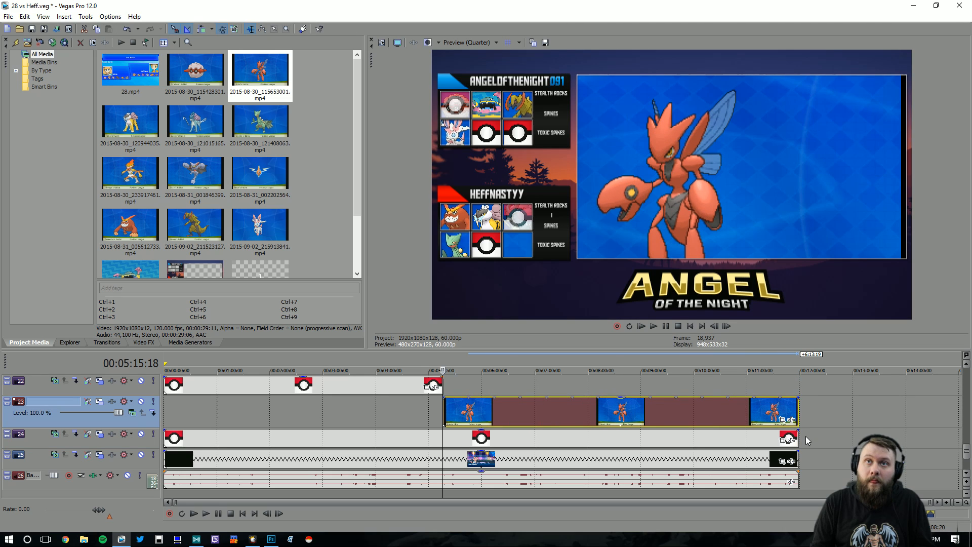
- Open the Pan/Crop settings of the Scizor clip on track 23
click(782, 419)
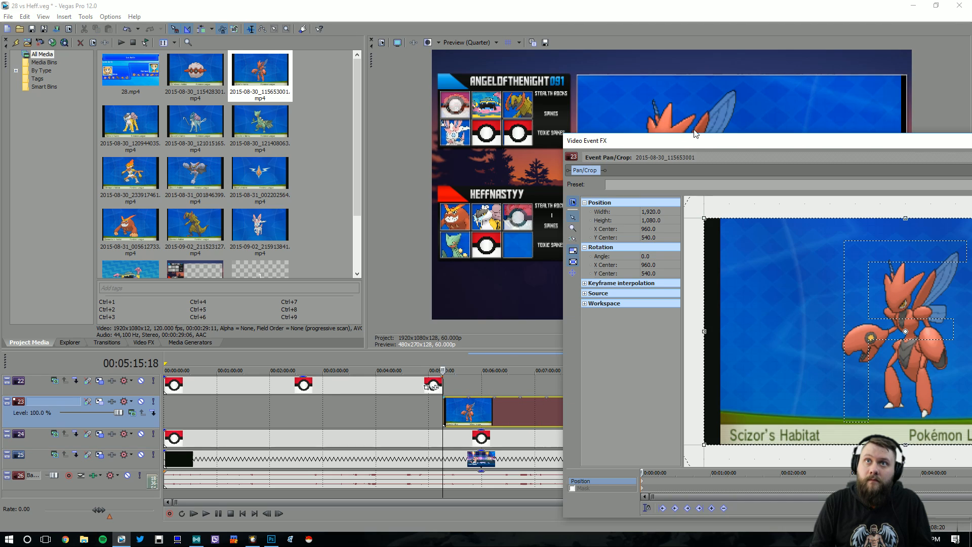
- Apply the Poke pan/crop preset to the Scizor clip and tighten the crop around its head to about 435 × 327, centred near 965, 352
drag(696, 133, 416, 106)
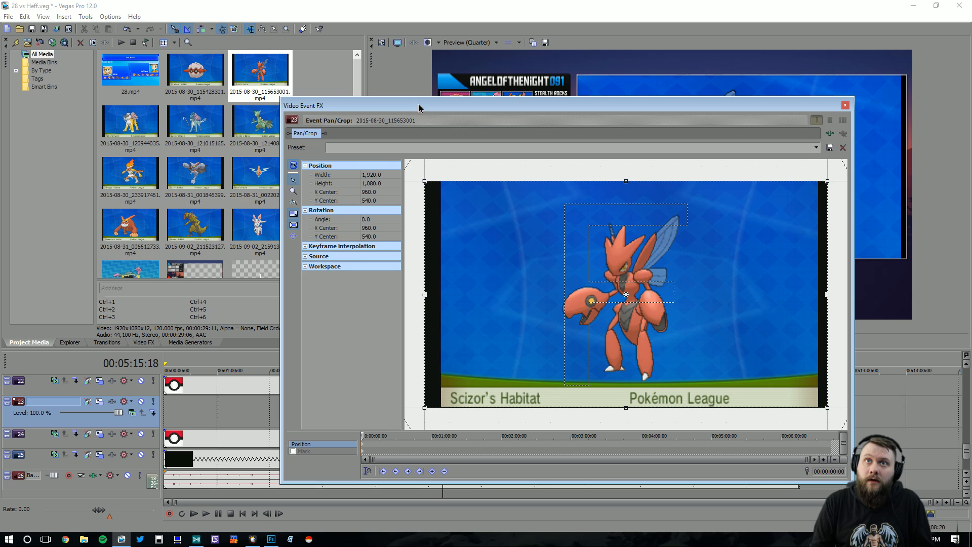
click(815, 147)
click(424, 191)
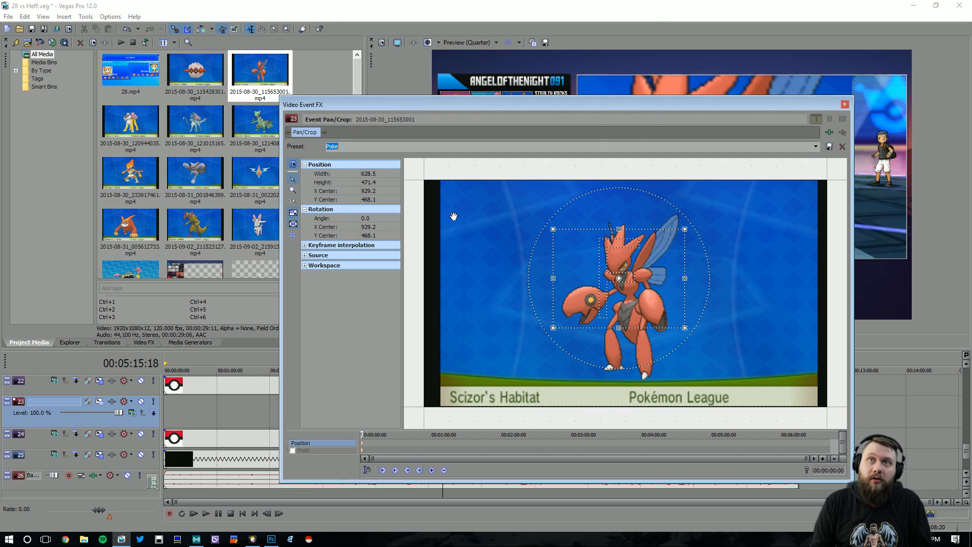
drag(623, 286, 634, 288)
drag(695, 329, 652, 272)
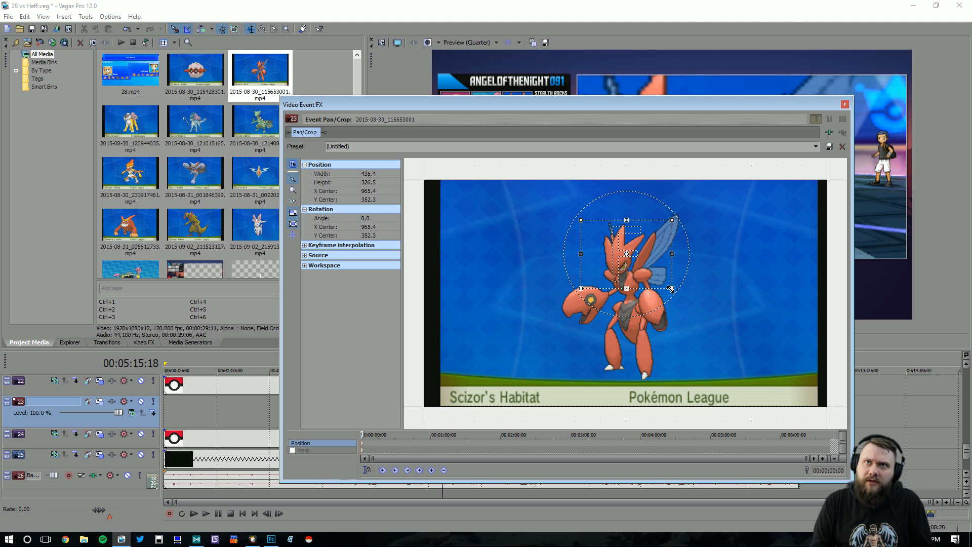
click(844, 104)
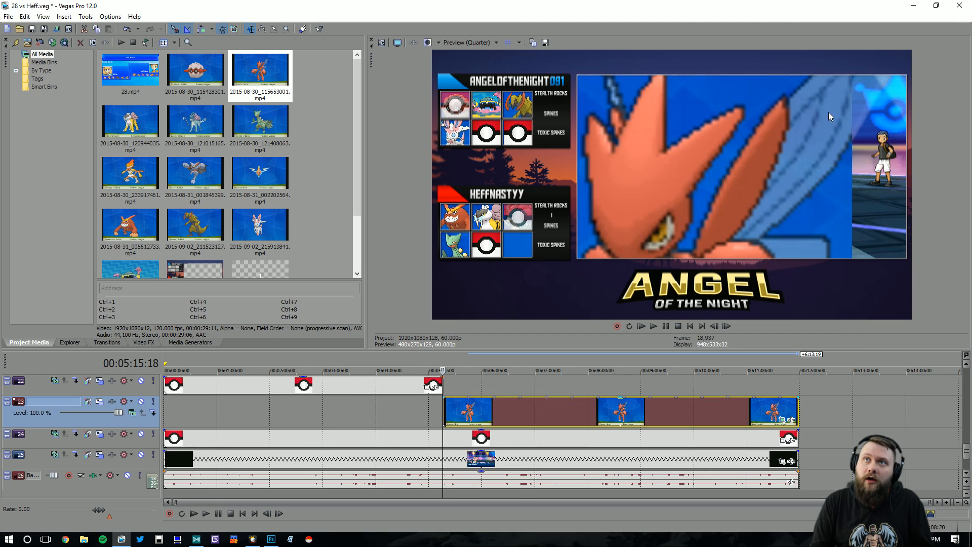
- Apply the Trainer 2 Pokemon 5 track motion preset to track 23
click(100, 402)
click(544, 179)
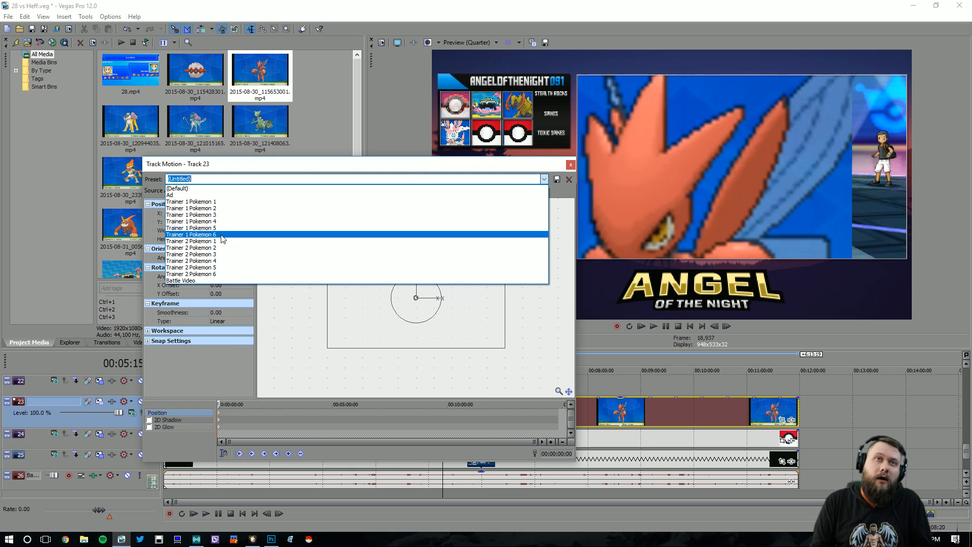
click(228, 268)
click(570, 164)
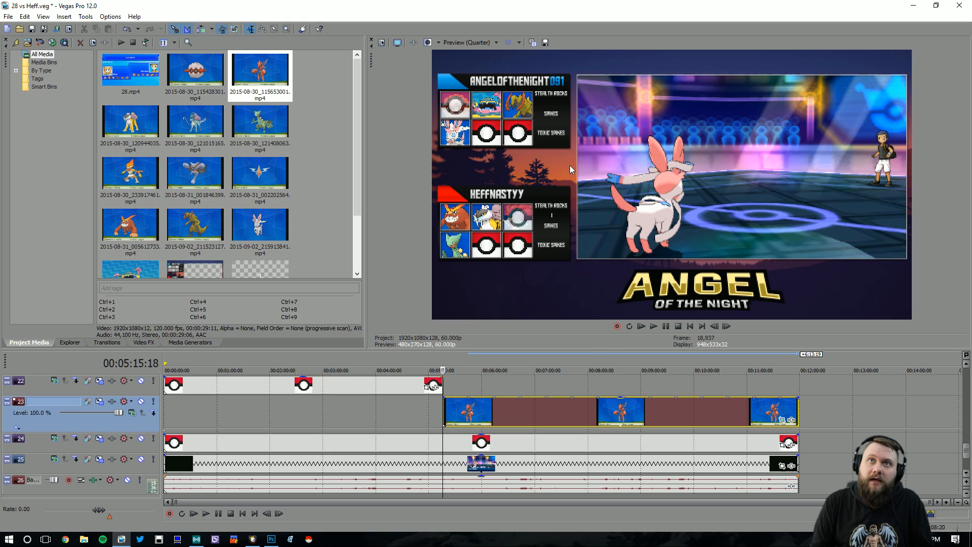
- Recentre the Scizor clip's crop near 985, 367 and shrink it to about 402 × 301
click(443, 384)
click(782, 420)
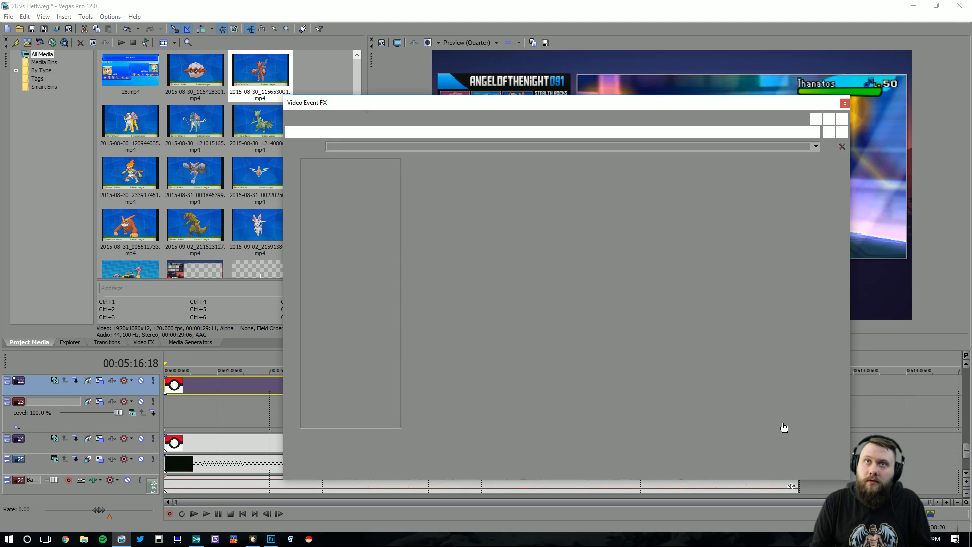
drag(637, 274, 641, 277)
click(845, 104)
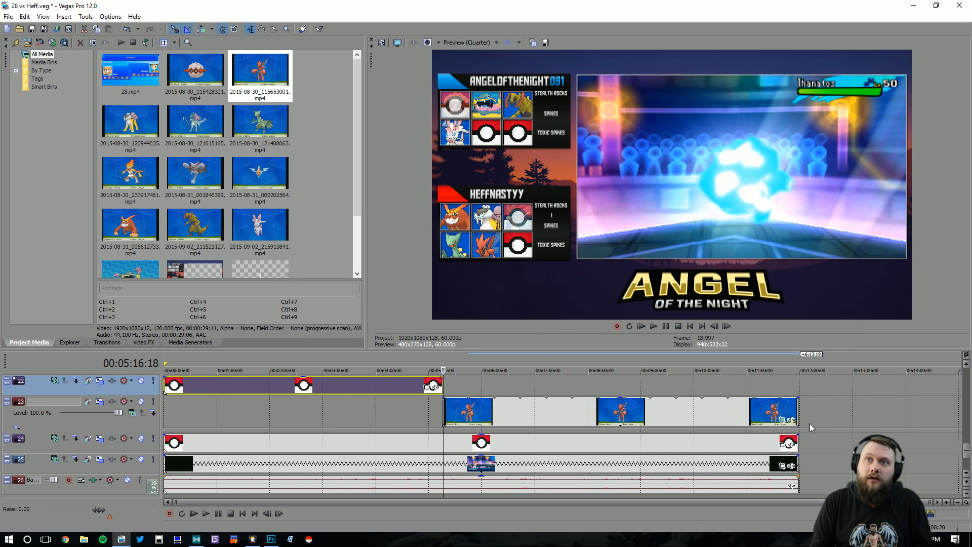
click(782, 420)
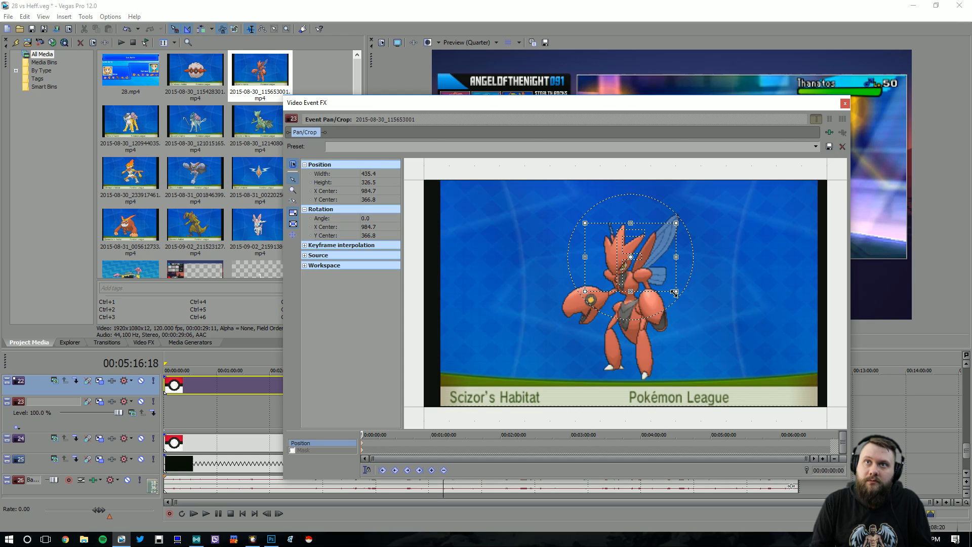
drag(675, 292, 671, 290)
click(845, 103)
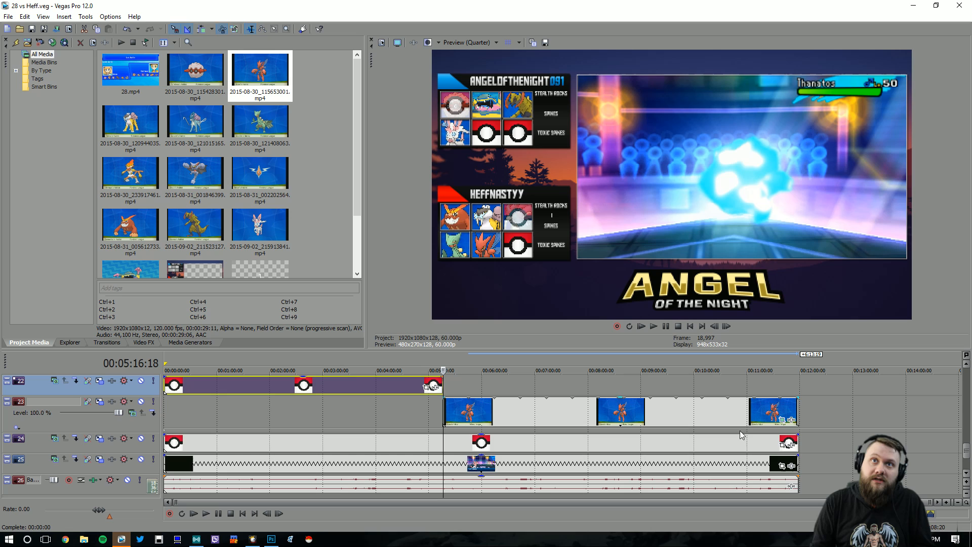
- Move the Scizor crop slightly down to a centre near 982, 386 and save the project
click(783, 420)
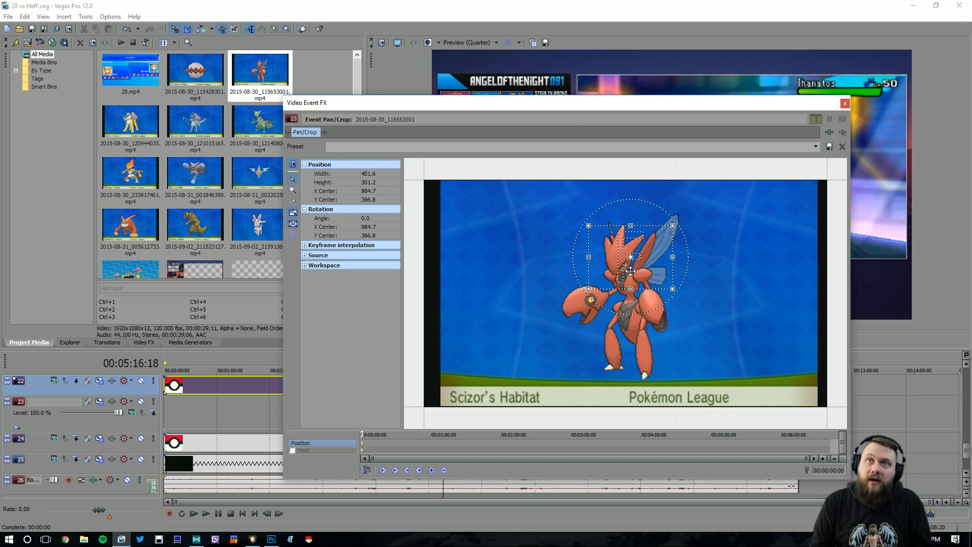
drag(630, 270, 630, 274)
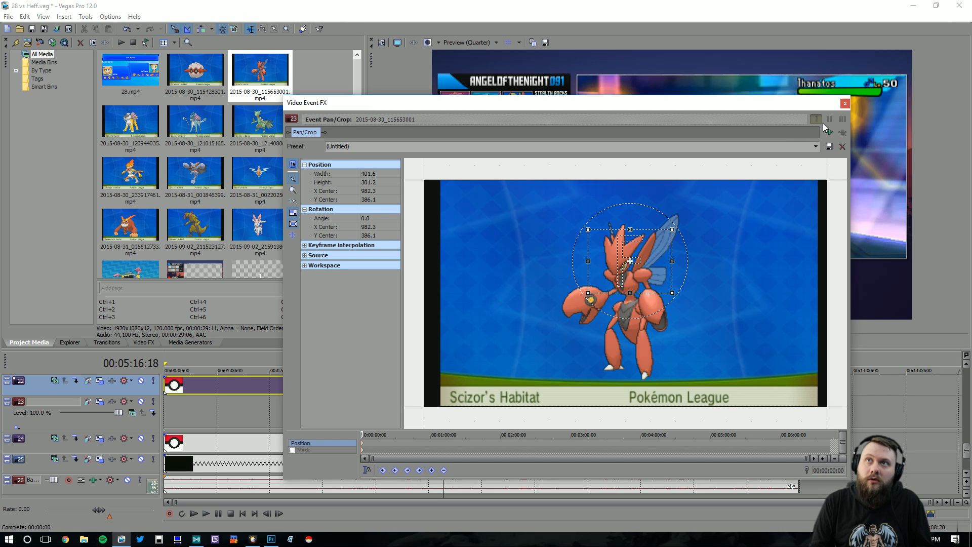
click(845, 103)
key(ctrl+s)
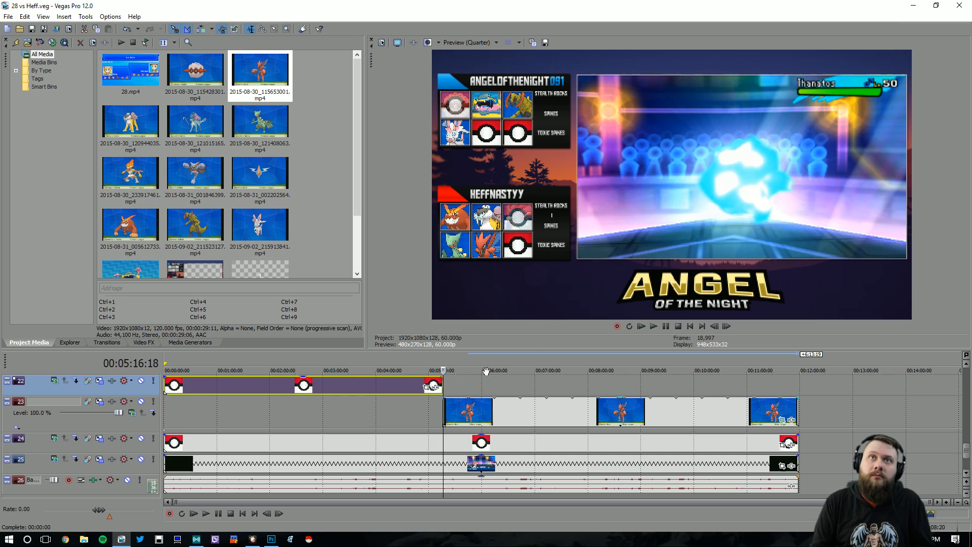
- Find where Scizor faints at 00:05:54:23 and place tile fade.png there on track 22, running to the end of the battle footage
click(448, 390)
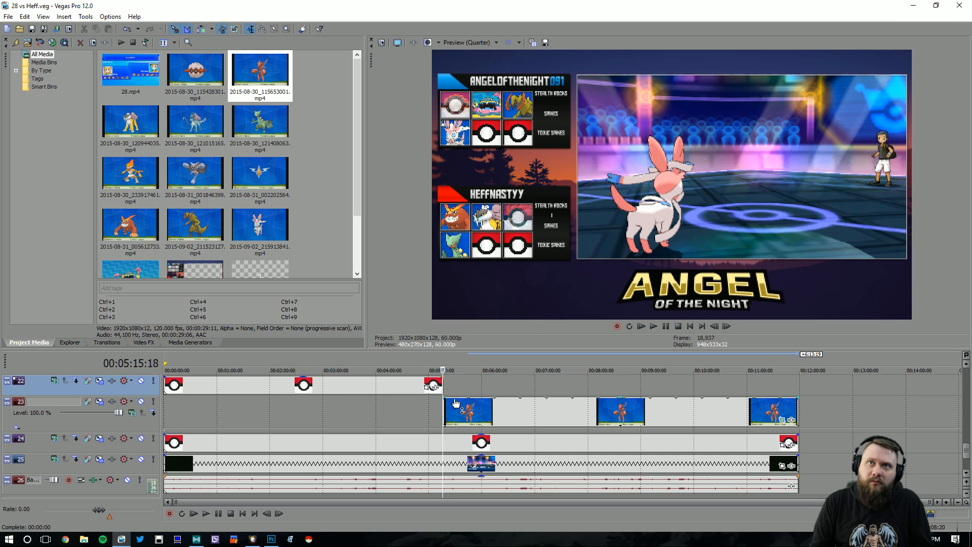
click(448, 389)
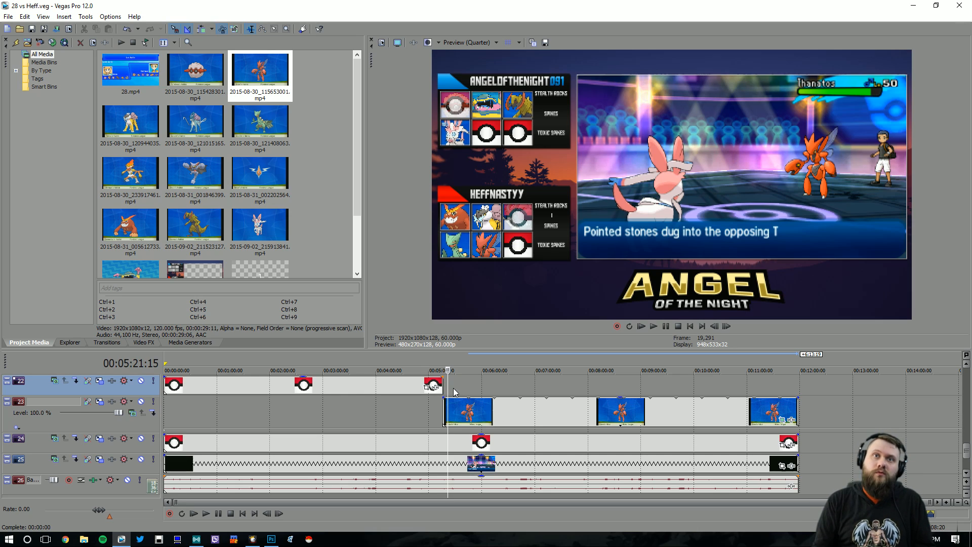
drag(448, 389, 477, 386)
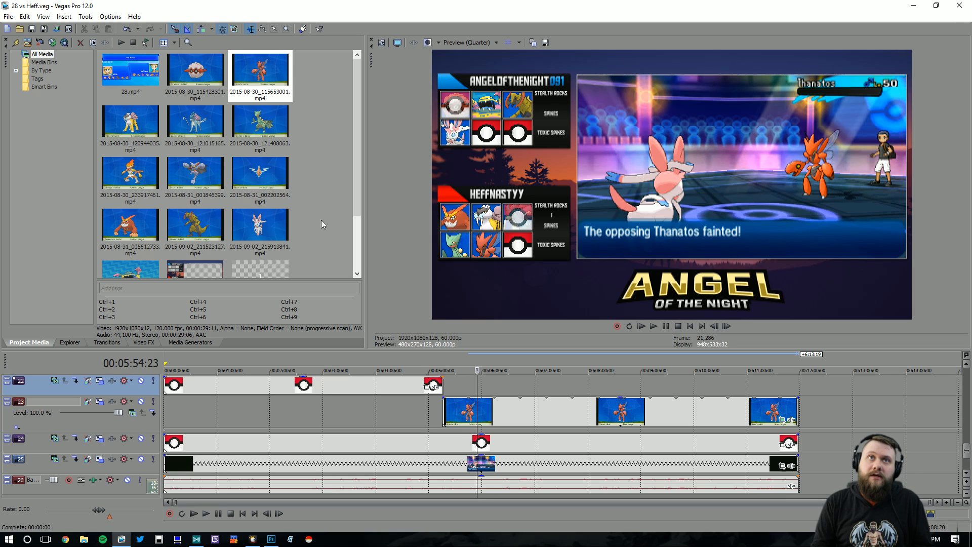
scroll(174, 236, down, 2)
drag(136, 256, 802, 396)
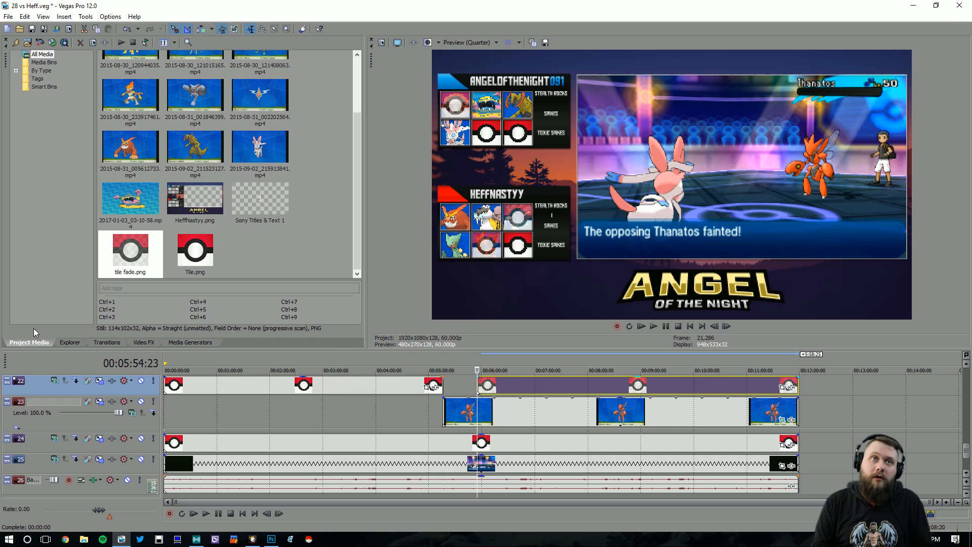
- Add a Push Down transition to the start of the faded tile on track 22
click(107, 342)
drag(242, 69, 485, 390)
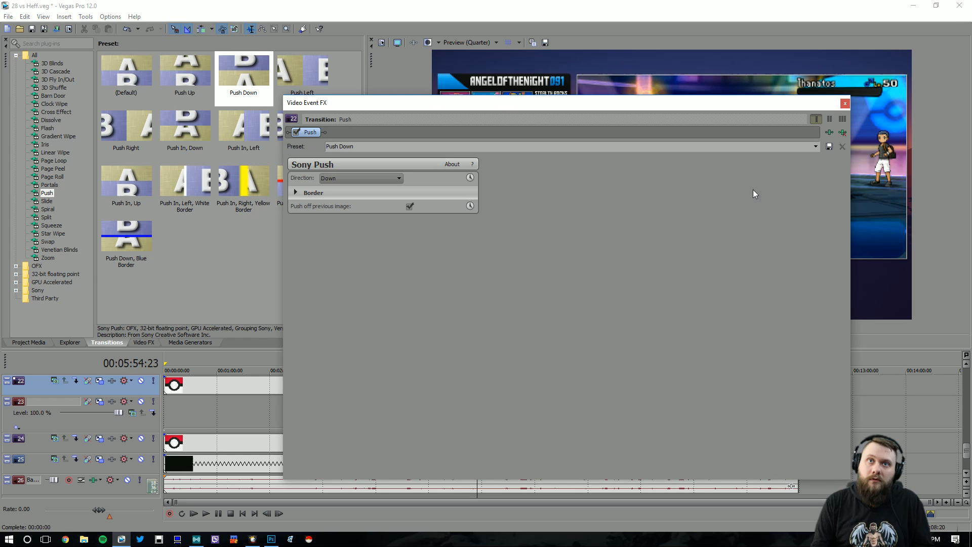
click(845, 104)
- Trim the Poké Ball tile on track 24 to end at 00:06:02:01 and add a Push Up transition to its end
scroll(497, 388, up, 5)
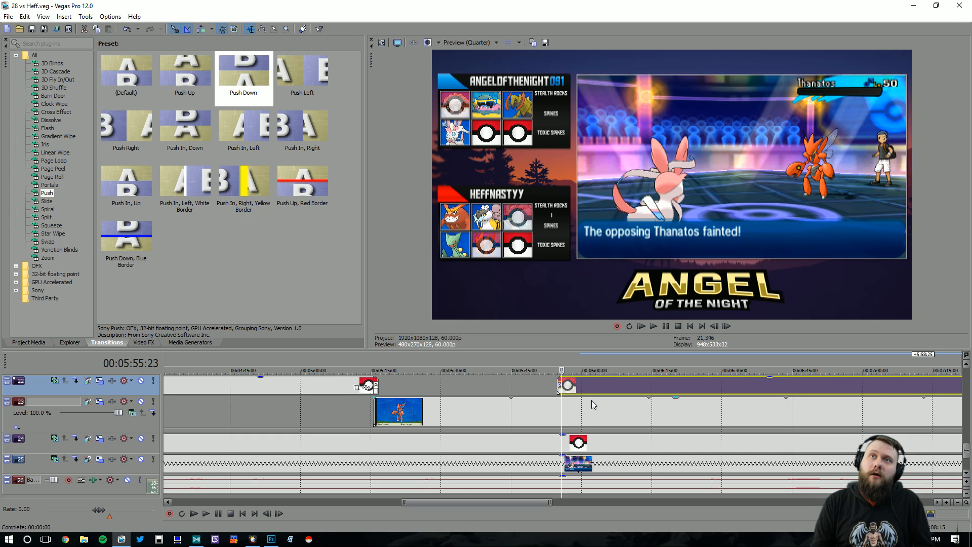
scroll(591, 403, down, 6)
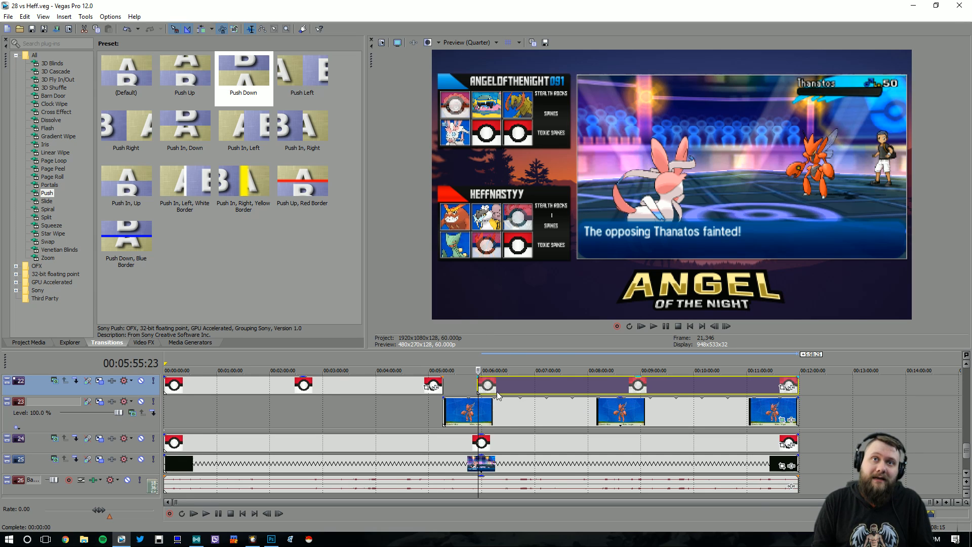
scroll(498, 395, up, 2)
click(561, 389)
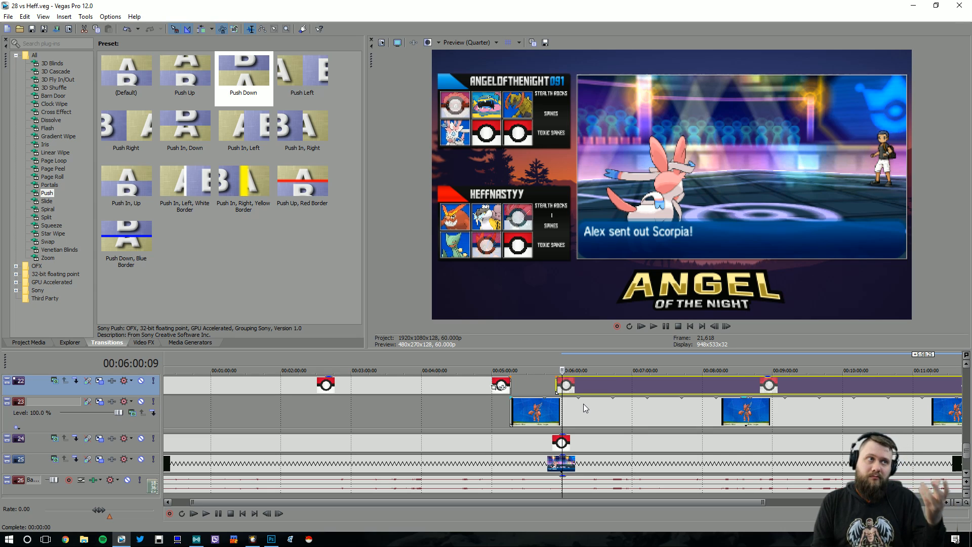
click(566, 386)
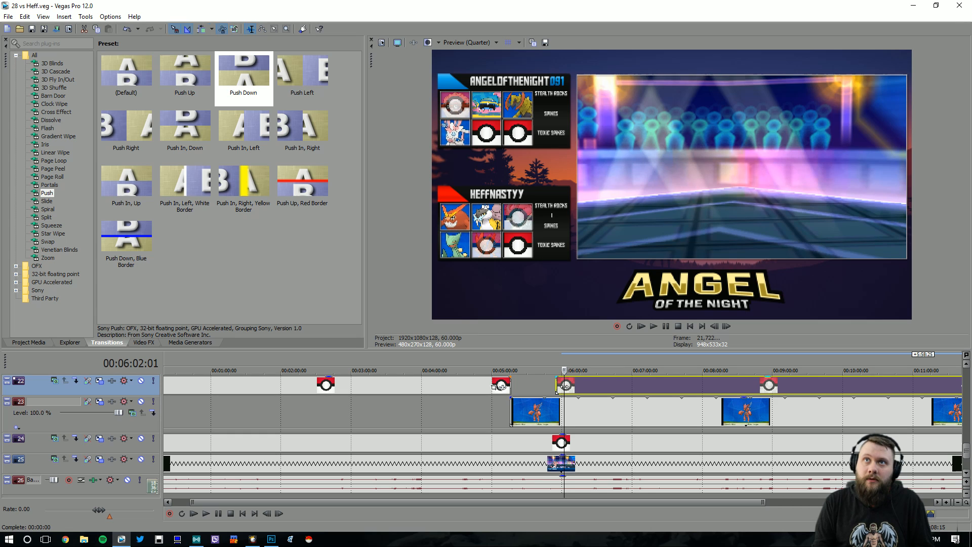
scroll(667, 420, down, 2)
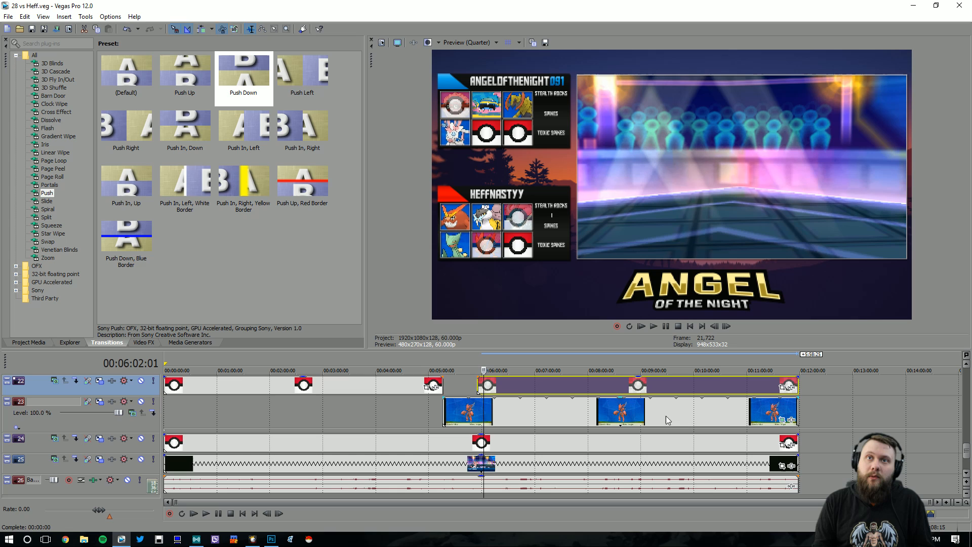
drag(798, 443, 489, 448)
drag(189, 73, 485, 445)
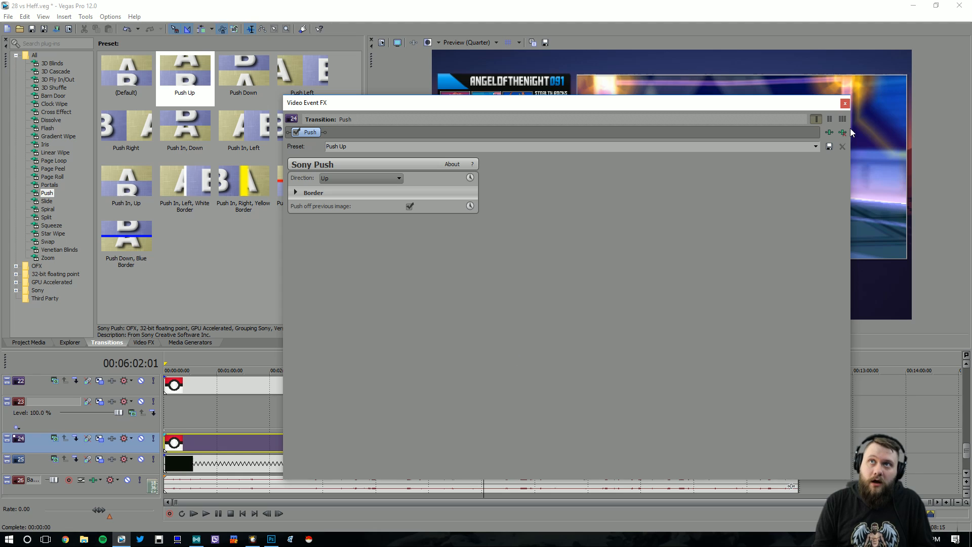
click(845, 105)
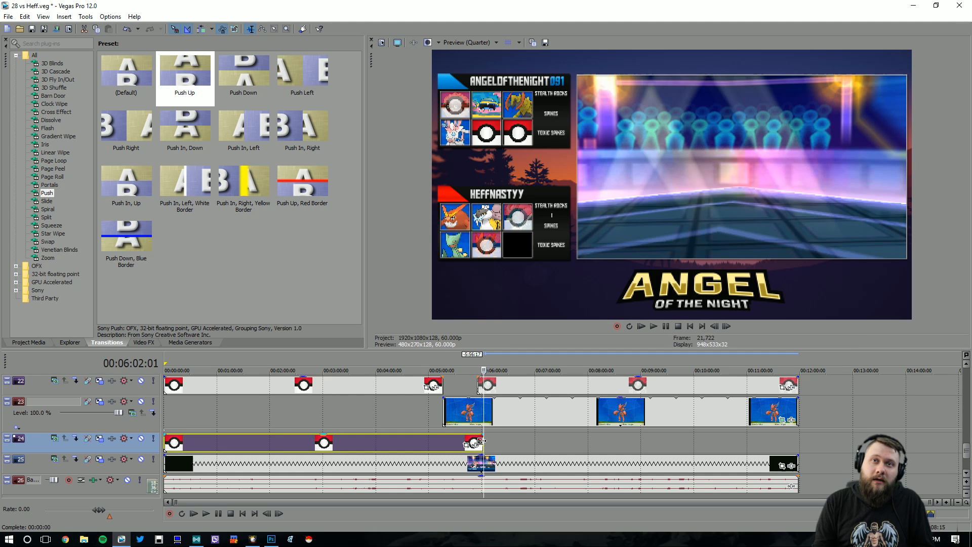
- Move the playhead to the transition's start at 00:06:01:01 and insert an empty video track below track 24
key(ctrl+alt+Left)
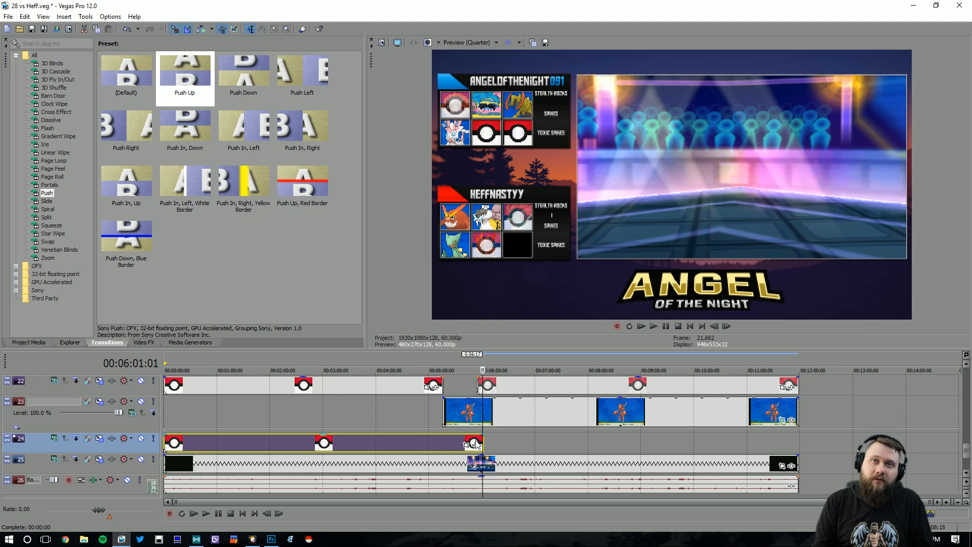
right_click(125, 472)
click(164, 345)
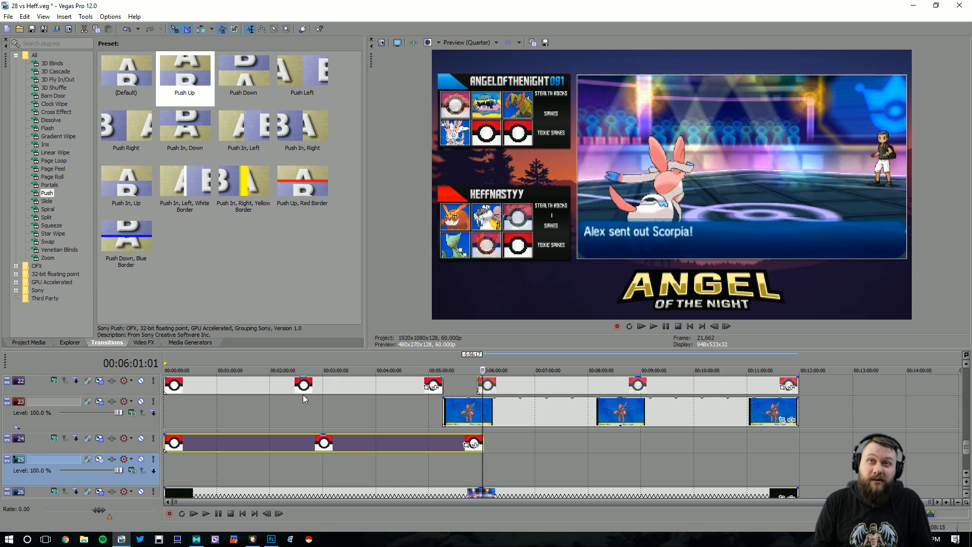
- Place the Gliscor clip 2015-08-31_001846399.mp4 on the empty track 25 at 00:06:01:01
click(30, 343)
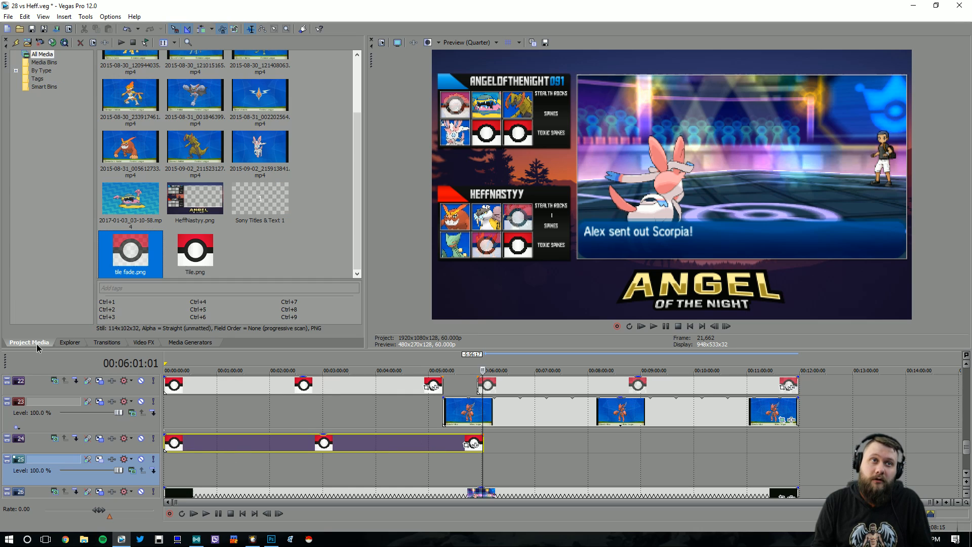
click(185, 94)
drag(493, 424, 488, 471)
- Delete the Gliscor clip's audio track and extend its video to the end of the battle footage
right_click(140, 497)
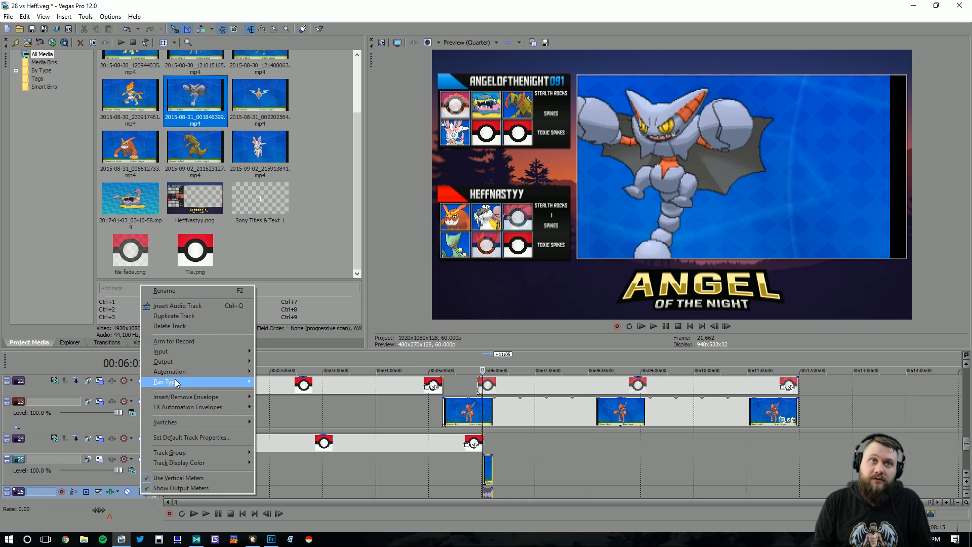
click(180, 331)
drag(491, 445, 794, 455)
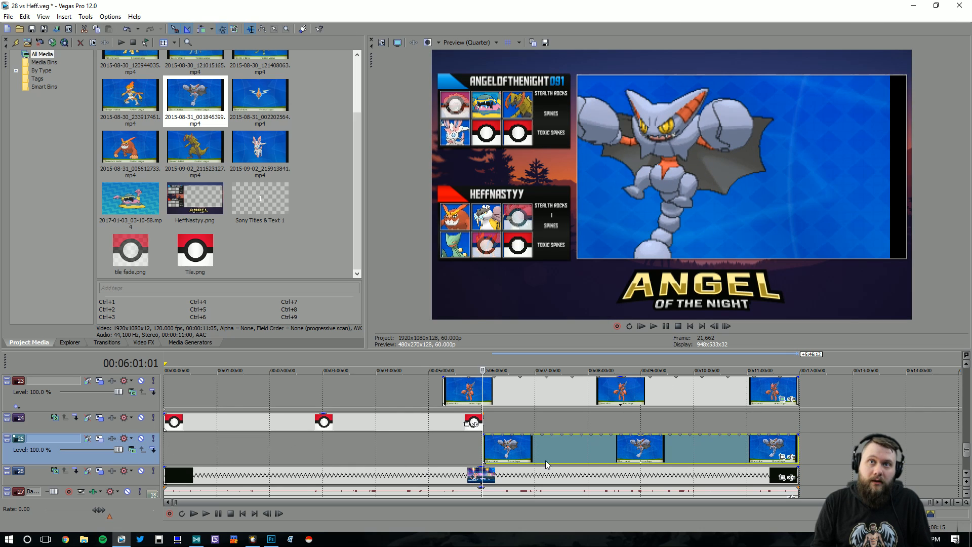
- Apply the Poke pan/crop preset to the Gliscor clip and tighten the crop around its face to about 480 × 360, centred near 920, 321
click(782, 456)
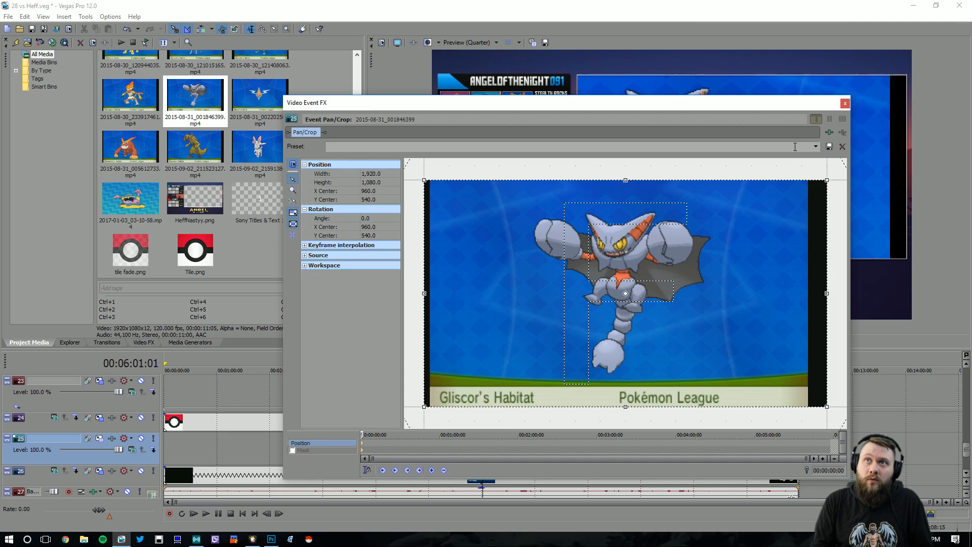
click(815, 146)
click(354, 161)
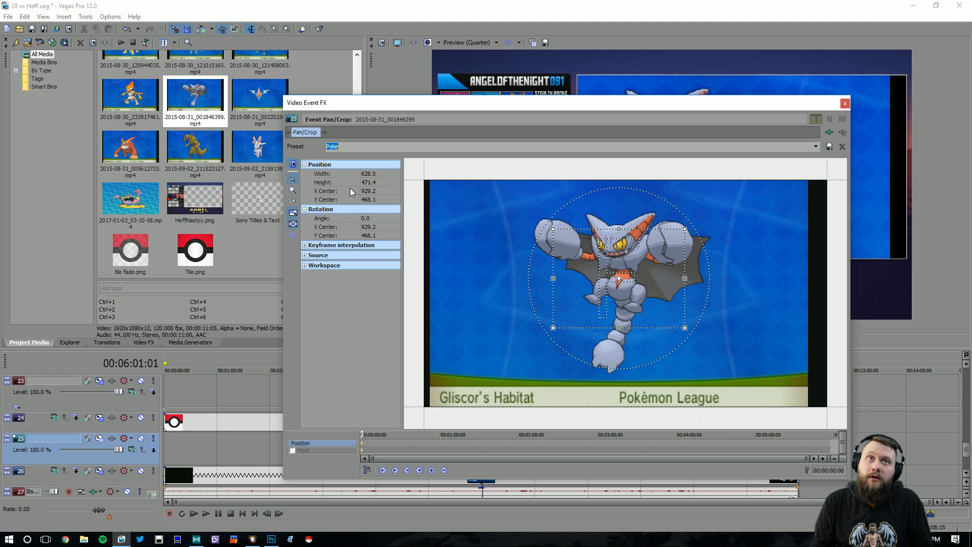
drag(586, 297, 579, 274)
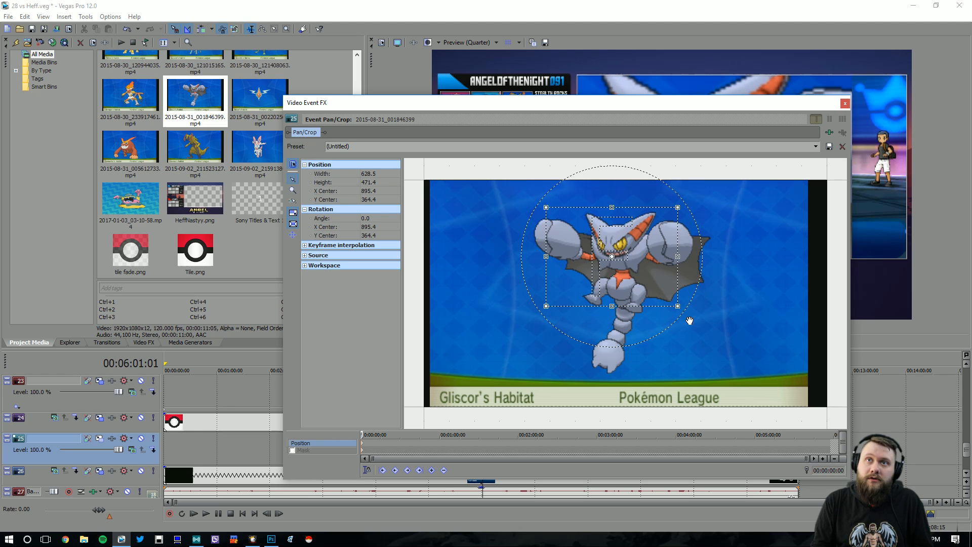
drag(679, 306, 648, 267)
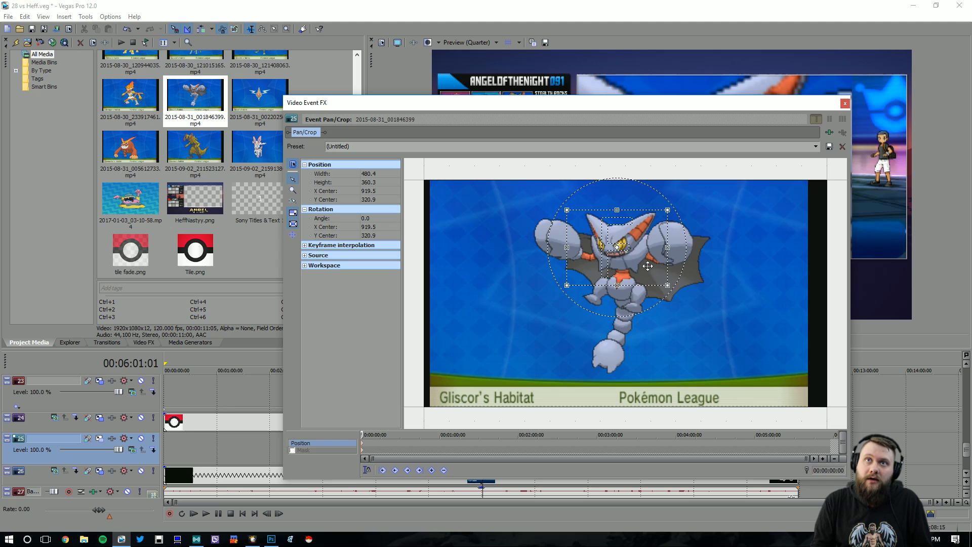
click(845, 104)
- Apply the Trainer 2 Pokemon 6 track motion preset to the Gliscor track 25
click(99, 438)
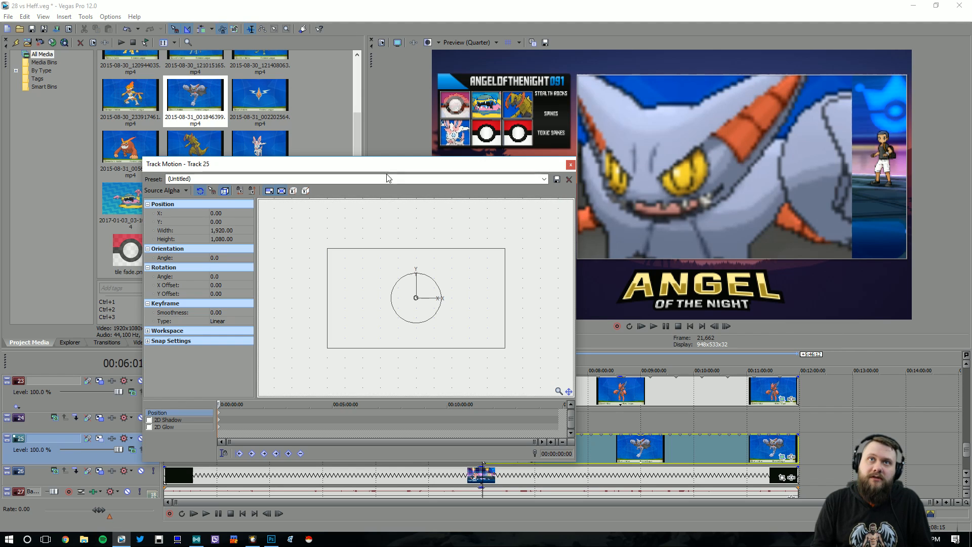
click(391, 179)
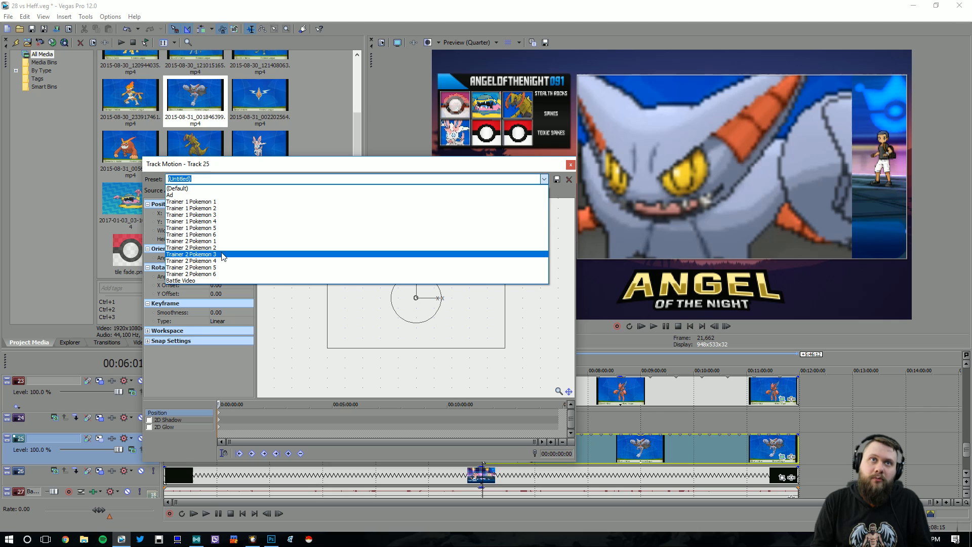
click(226, 274)
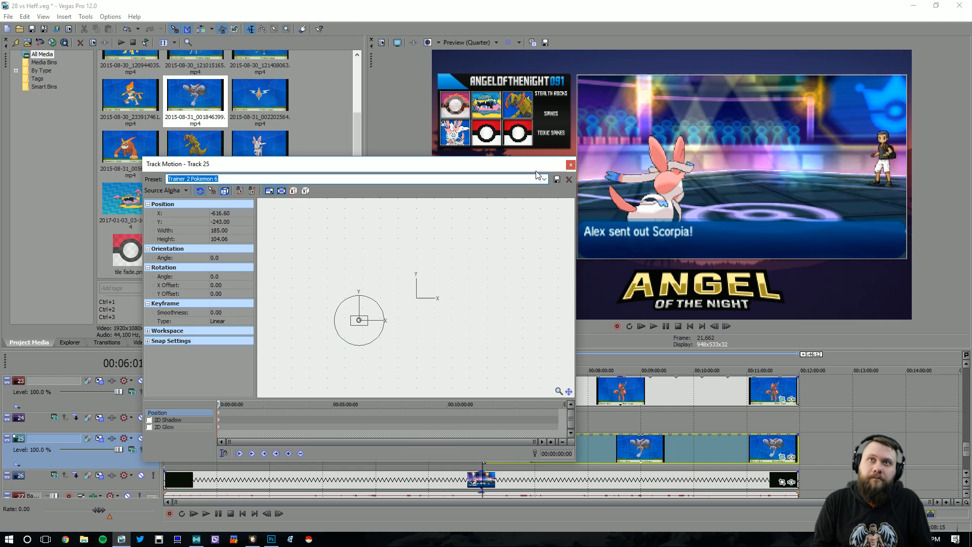
click(570, 165)
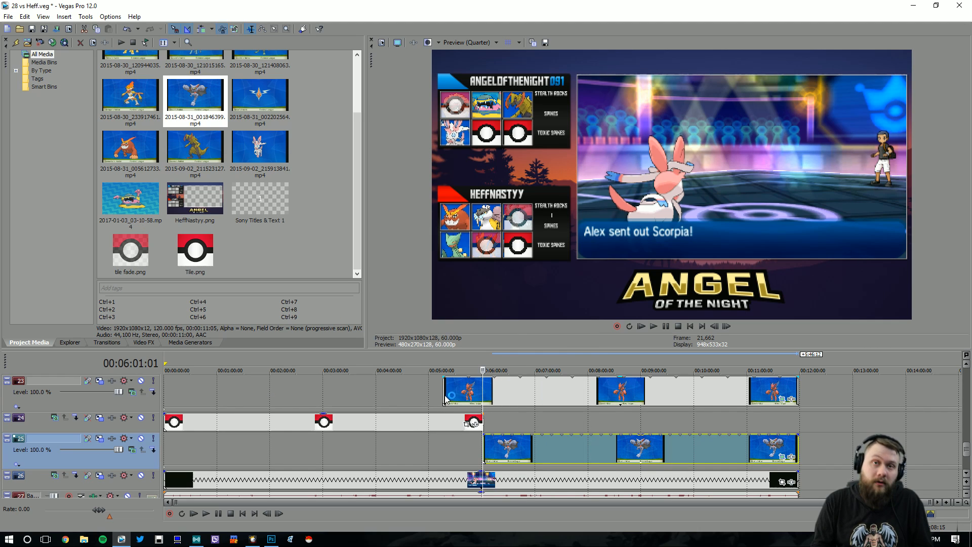
- Tighten the Gliscor clip's pan/crop around its face to about 442 × 331
click(483, 422)
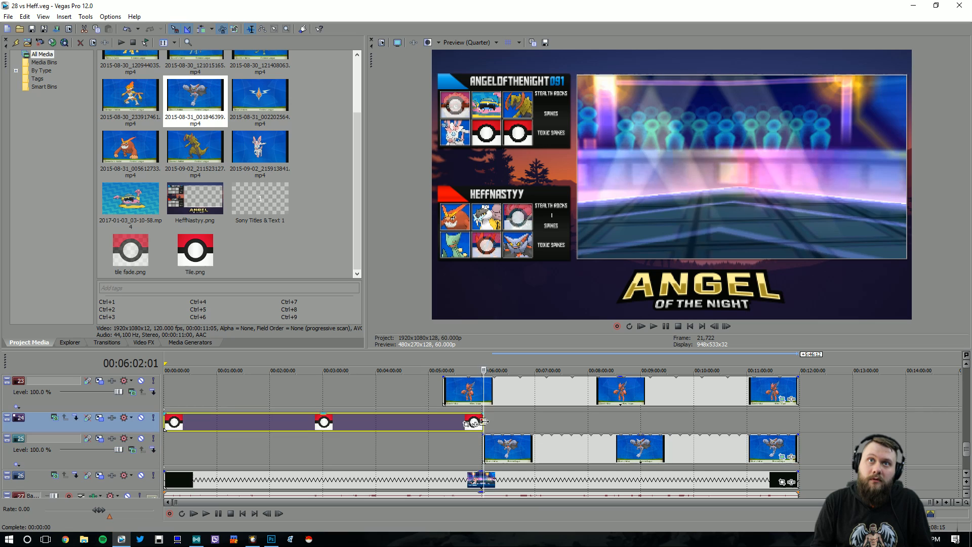
click(782, 457)
drag(676, 294, 662, 283)
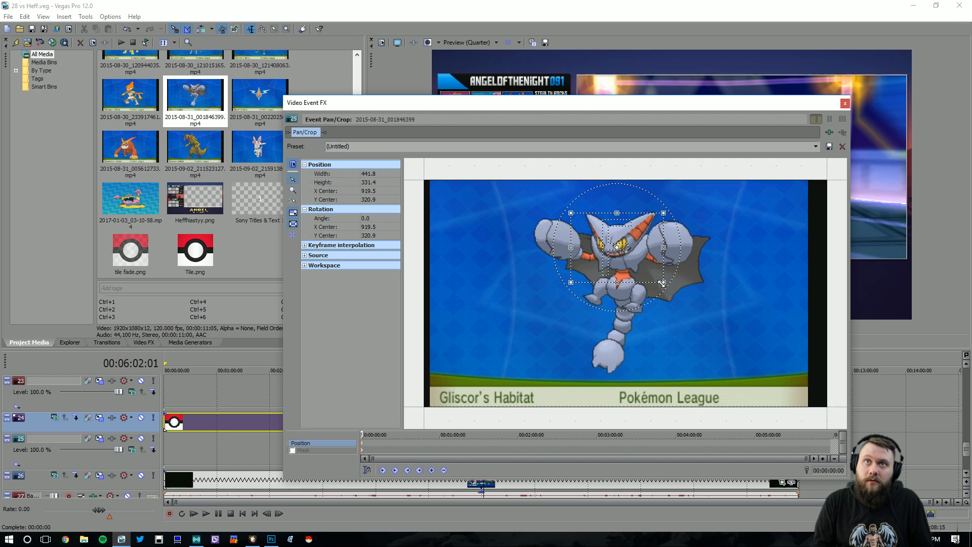
click(843, 104)
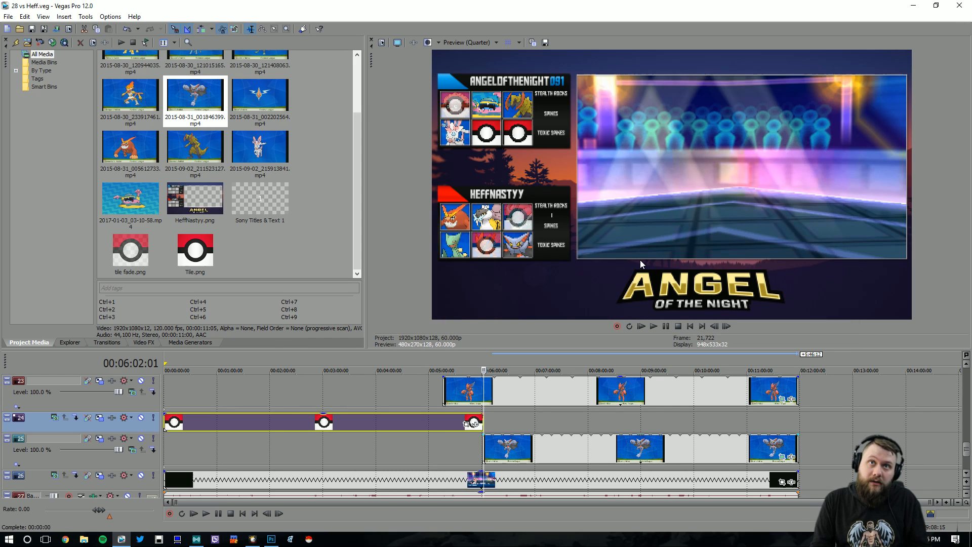
- Move the playhead to the opposing Stealth Rock message at 00:06:14:24 and duplicate the top text track
click(488, 425)
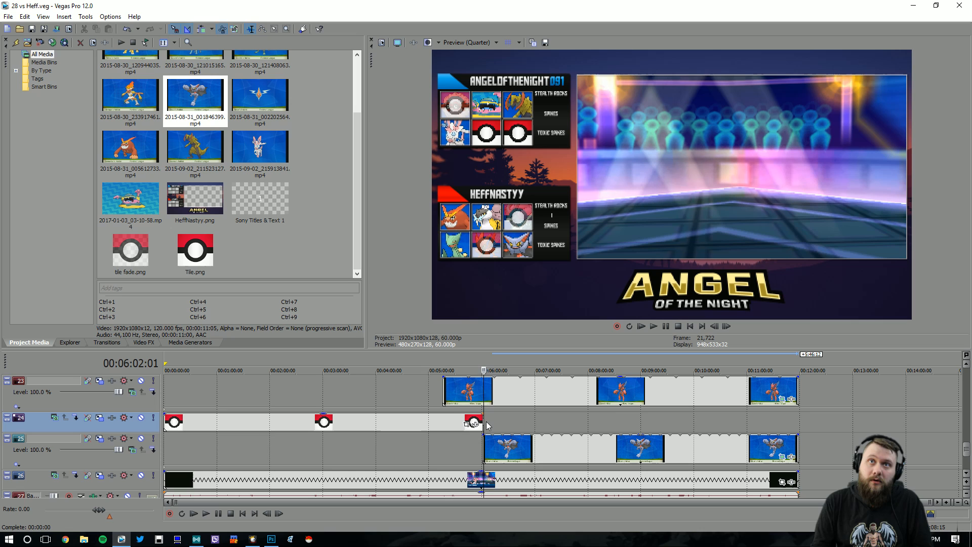
click(488, 424)
drag(488, 420, 495, 421)
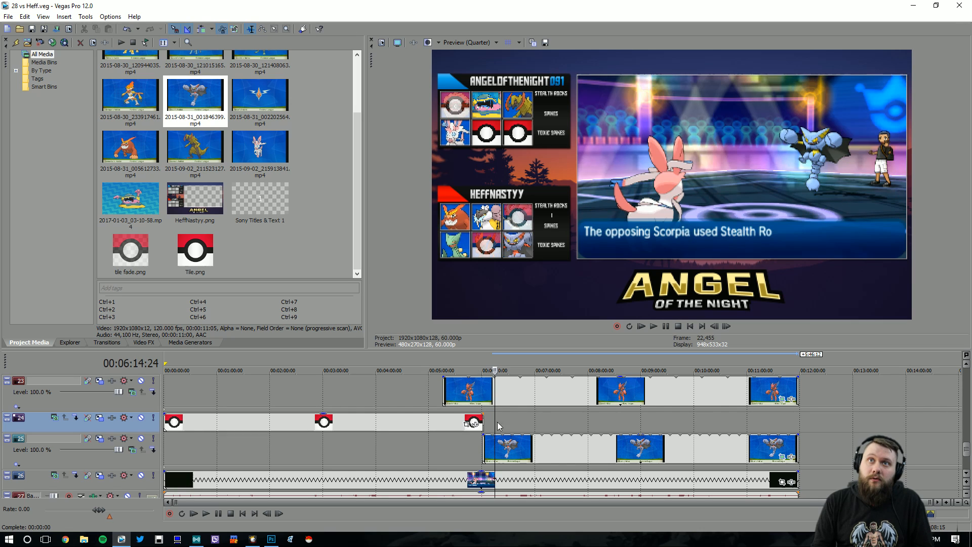
scroll(564, 421, up, 3)
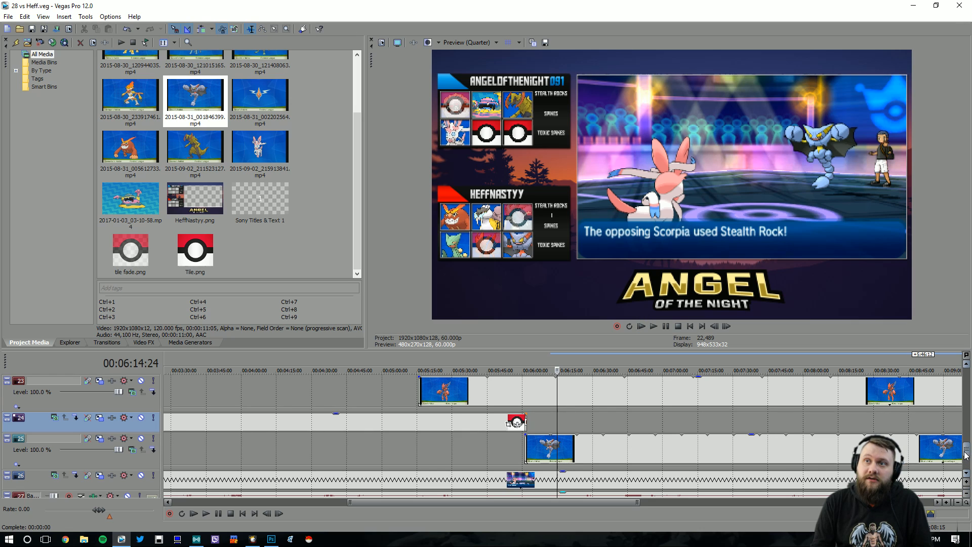
drag(966, 452, 967, 376)
scroll(261, 461, down, 5)
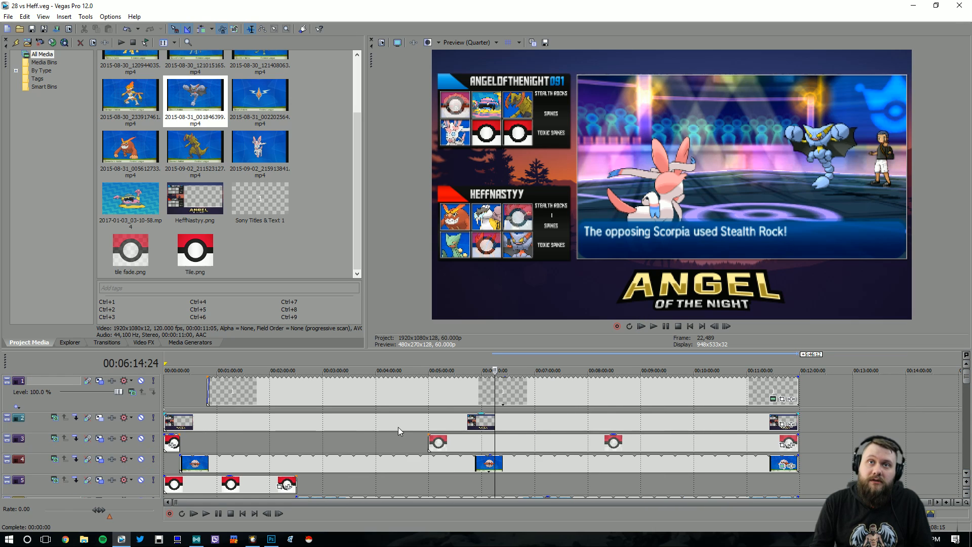
right_click(127, 402)
click(157, 287)
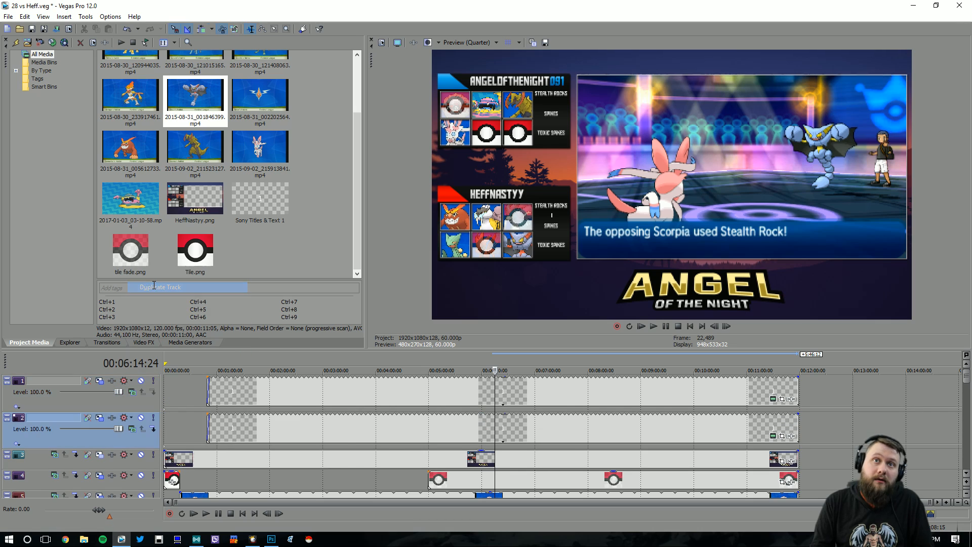
- Set track 1's motion Y position to 326.40, placing the duplicated counter under the upper team's Stealth Rocks label
click(100, 383)
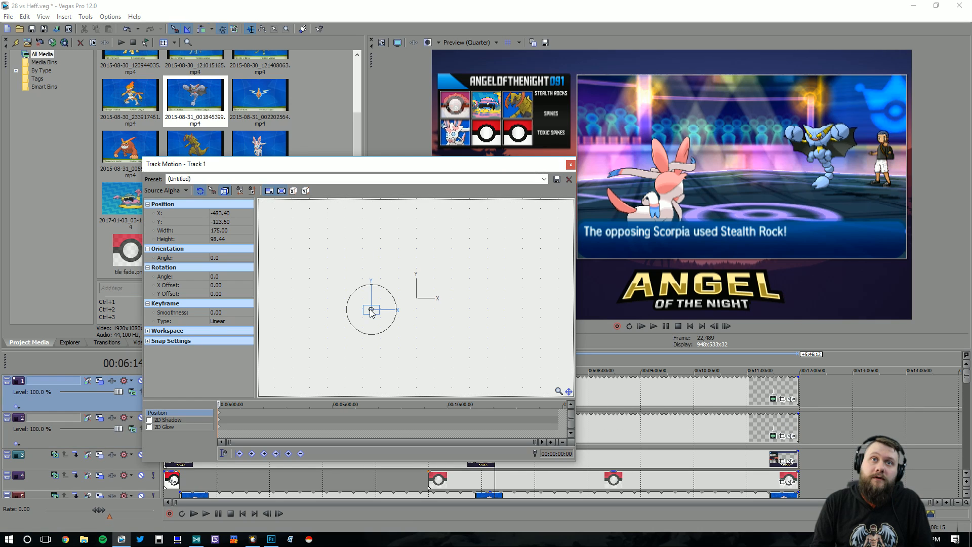
drag(318, 164, 246, 240)
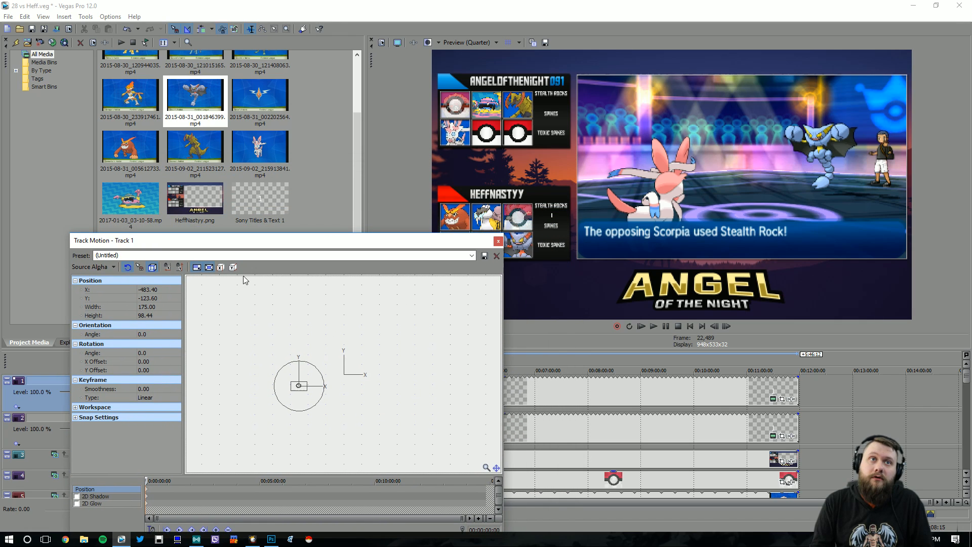
double_click(151, 289)
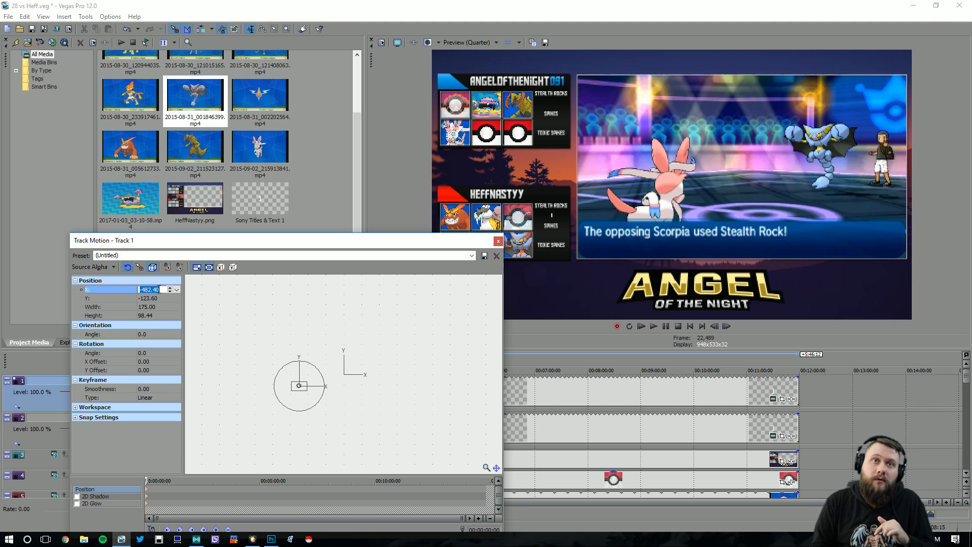
click(150, 300)
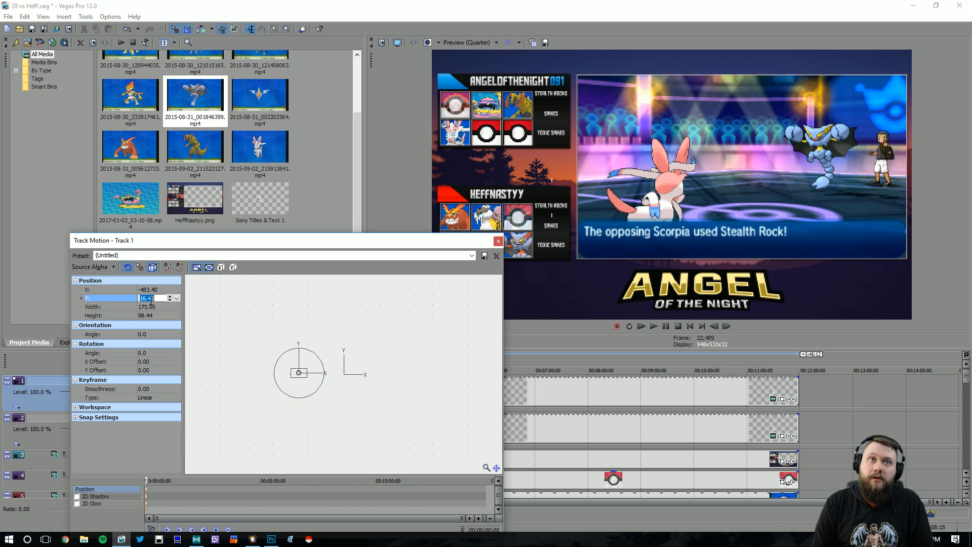
key(Up)
key(Up)
key(Up)
key(Up)
key(Up)
key(Up)
key(Up)
key(Up)
key(Up)
key(Up)
key(Up)
key(Up)
key(Up)
key(Up)
key(Up)
key(Up)
key(Up)
key(Up)
key(Up)
key(Up)
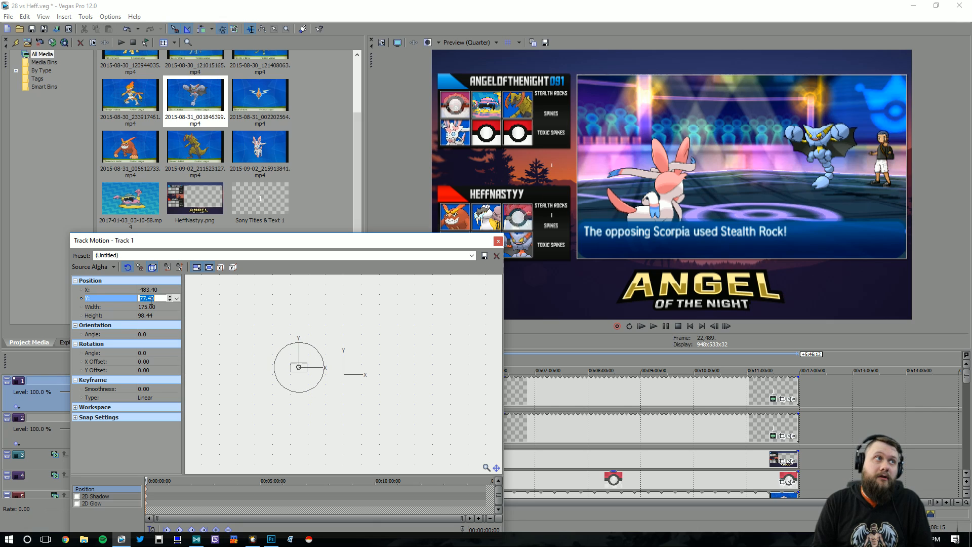
key(Up)
key(Up)
key(Up)
key(Up)
key(Up)
key(Up)
key(Up)
key(Up)
key(Up)
key(Up)
key(Up)
key(Up)
key(Up)
key(Up)
key(Up)
key(Up)
key(Up)
key(Up)
key(Up)
key(Up)
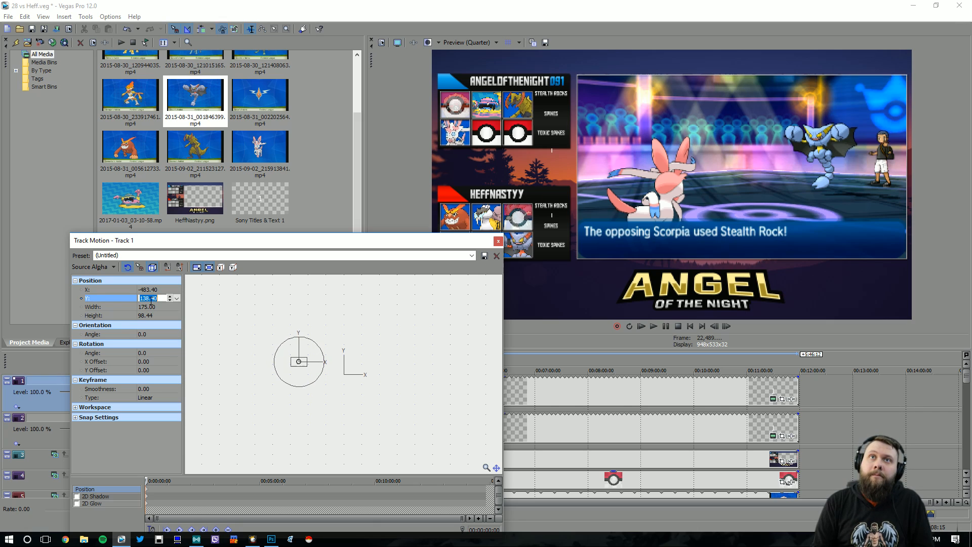
key(Up)
key(Up)
key(Up)
key(Up)
key(Up)
key(Up)
key(Up)
key(Up)
key(Up)
key(Up)
key(Up)
key(Up)
key(Up)
key(Up)
key(Up)
key(Up)
key(Up)
key(Up)
key(Up)
key(Up)
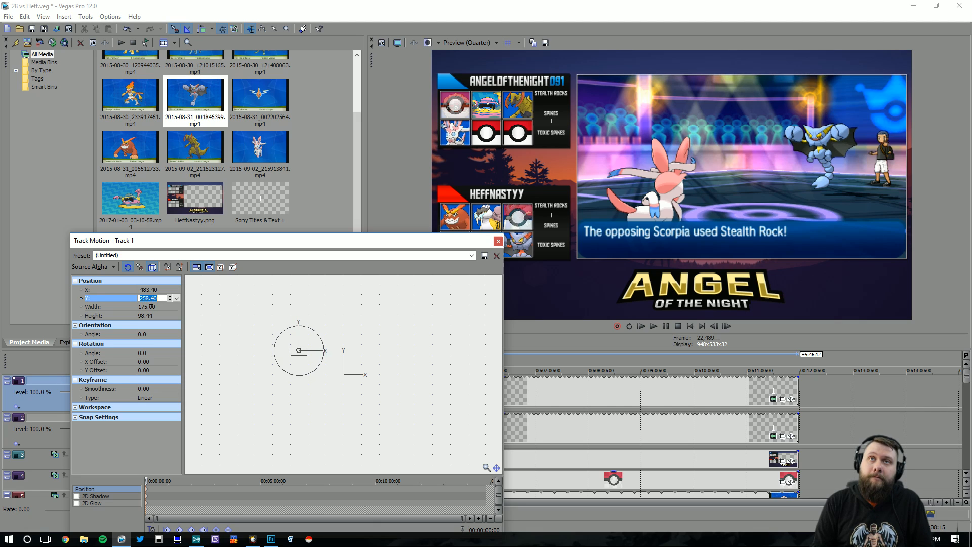
key(Up)
key(Up)
key(Up)
key(Up)
key(Up)
key(Up)
key(Up)
key(Up)
key(Up)
key(Up)
key(Up)
key(Up)
key(Up)
key(Up)
key(Up)
key(Up)
key(Up)
key(Up)
key(Up)
key(Up)
key(Up)
key(Up)
key(Up)
key(Up)
key(Up)
key(Up)
key(Up)
key(Up)
key(Up)
key(Up)
key(Up)
key(Up)
key(Up)
key(Up)
key(Up)
key(Up)
key(Up)
key(Up)
key(Up)
key(Up)
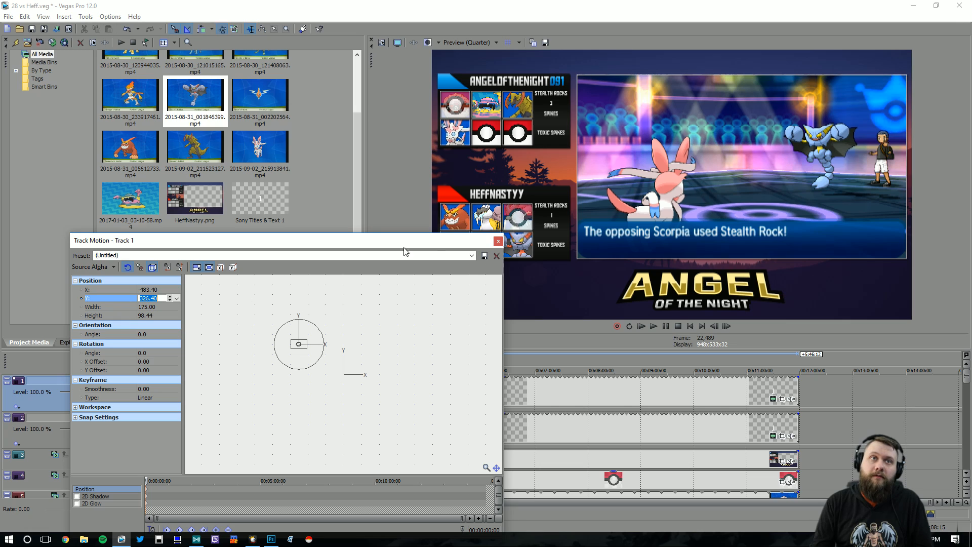
click(498, 241)
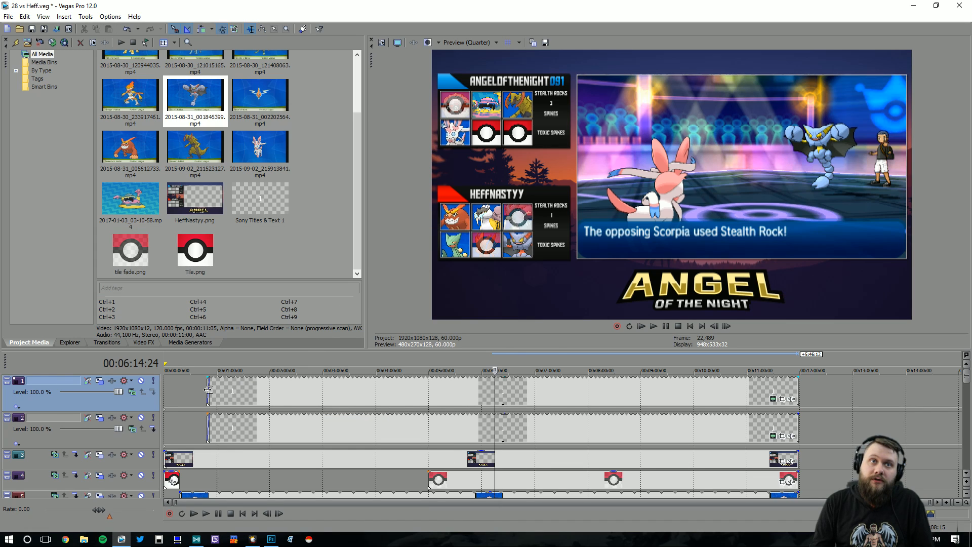
- Trim the start of track 1's counter text to the playhead at 00:06:14:24 and save the project
drag(208, 389, 496, 398)
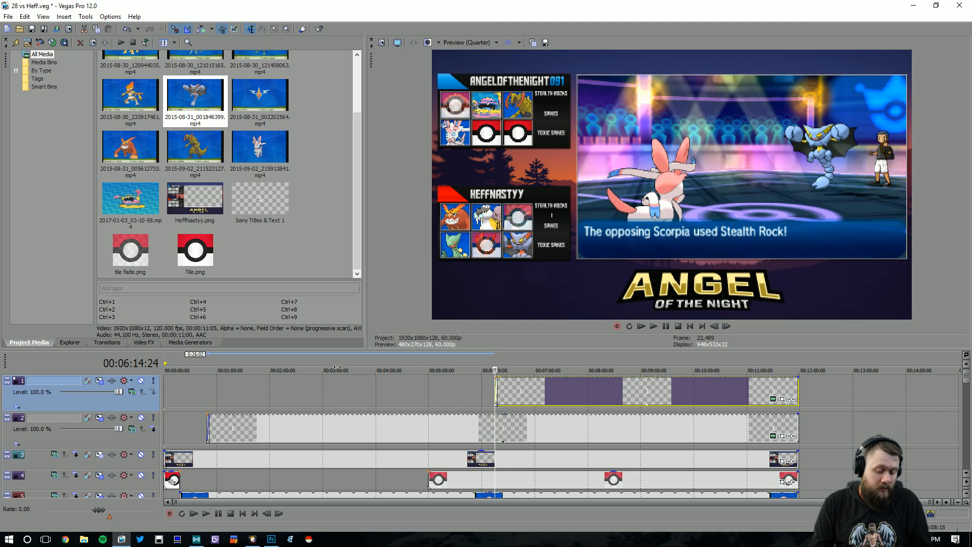
key(ctrl+s)
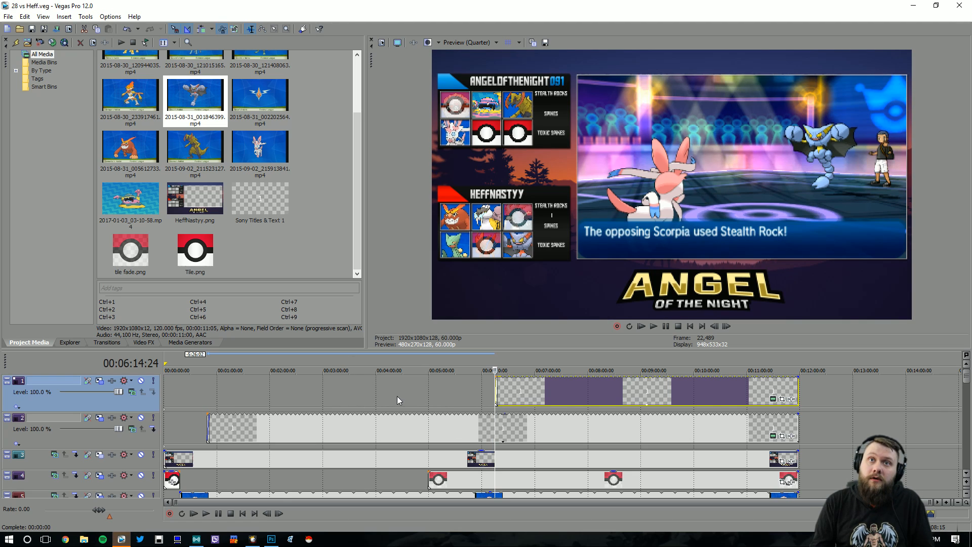
- Place tile fade.png on track 25 at 00:07:00:27, where Gliscor faints, and extend it to the end of the battle footage
click(654, 326)
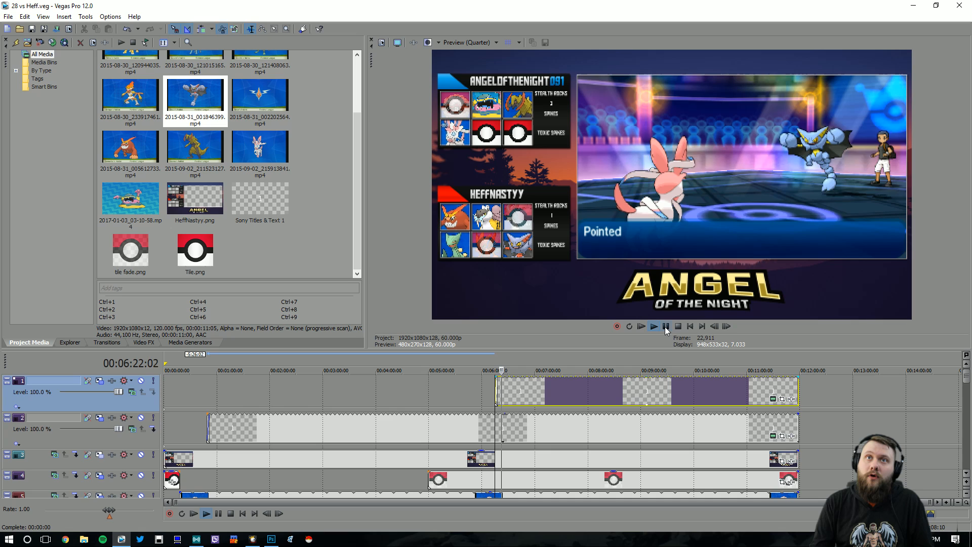
click(666, 327)
scroll(579, 383, up, 5)
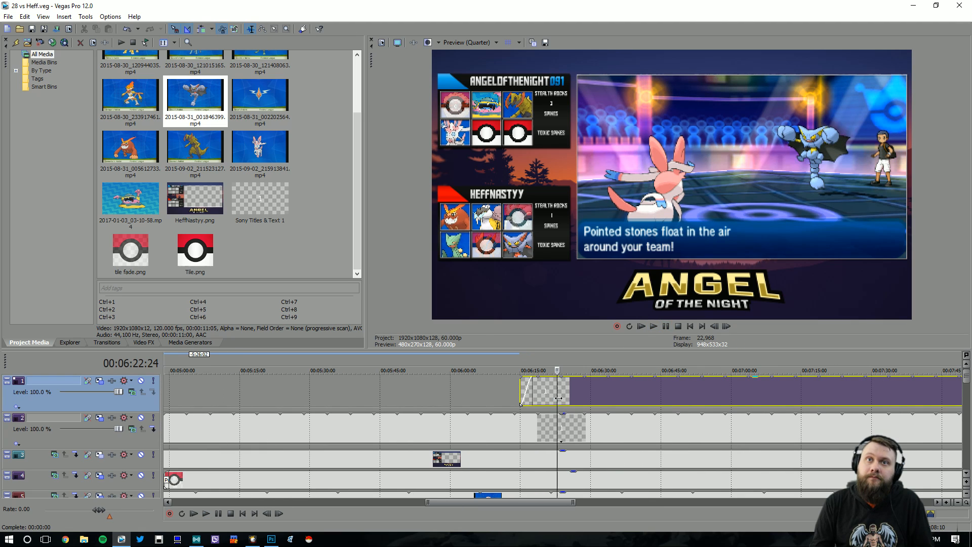
drag(560, 398, 735, 402)
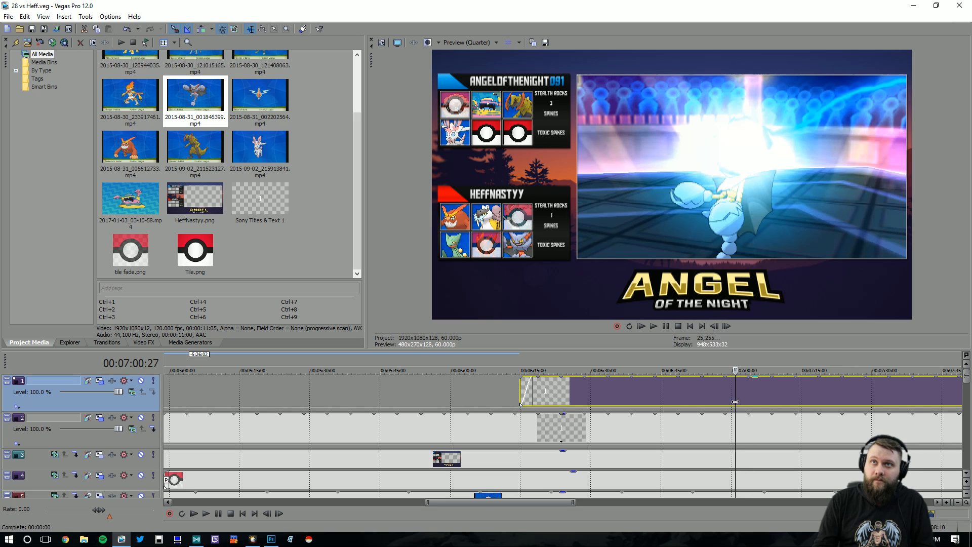
scroll(724, 426, down, 6)
drag(965, 384, 965, 458)
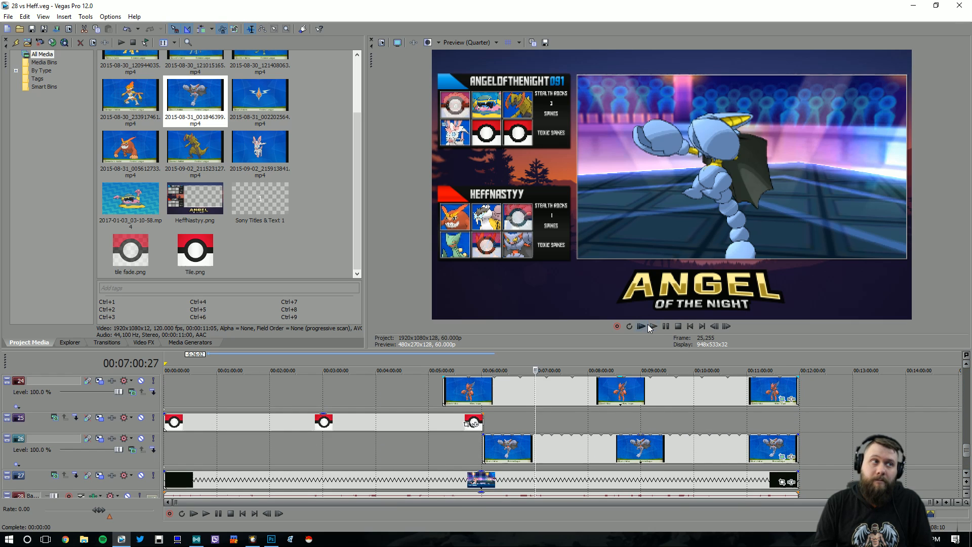
drag(131, 266, 799, 428)
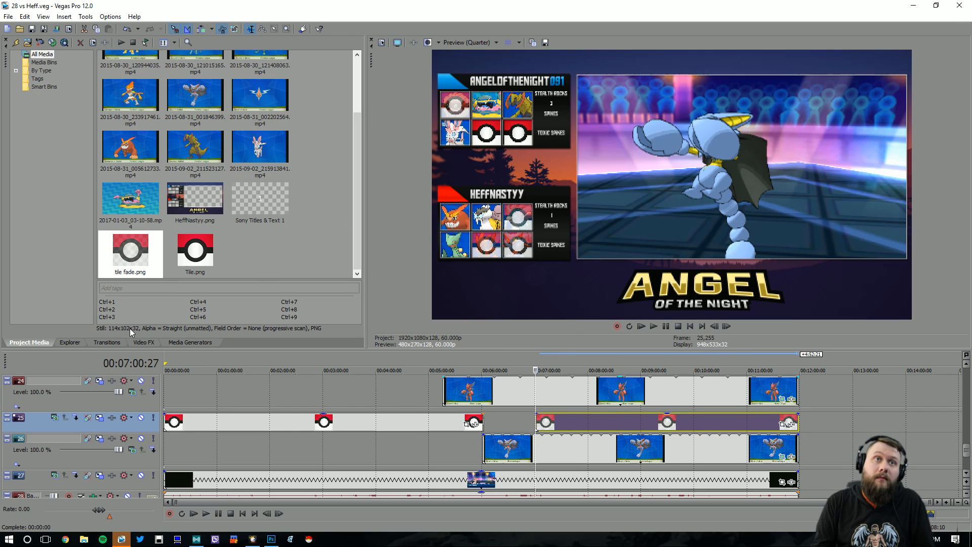
- Add the Push Down transition to the start of the faded tile on track 25
click(106, 342)
drag(244, 76, 536, 421)
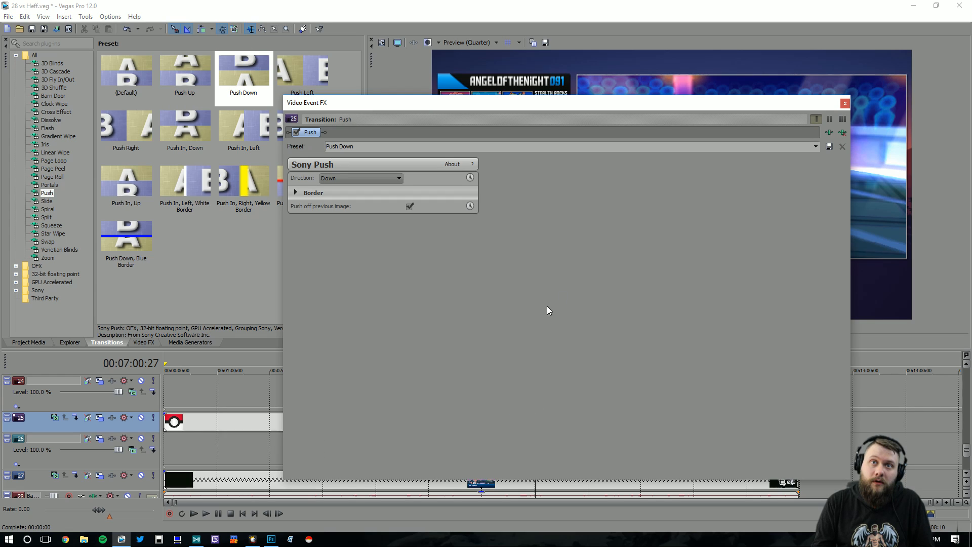
click(845, 103)
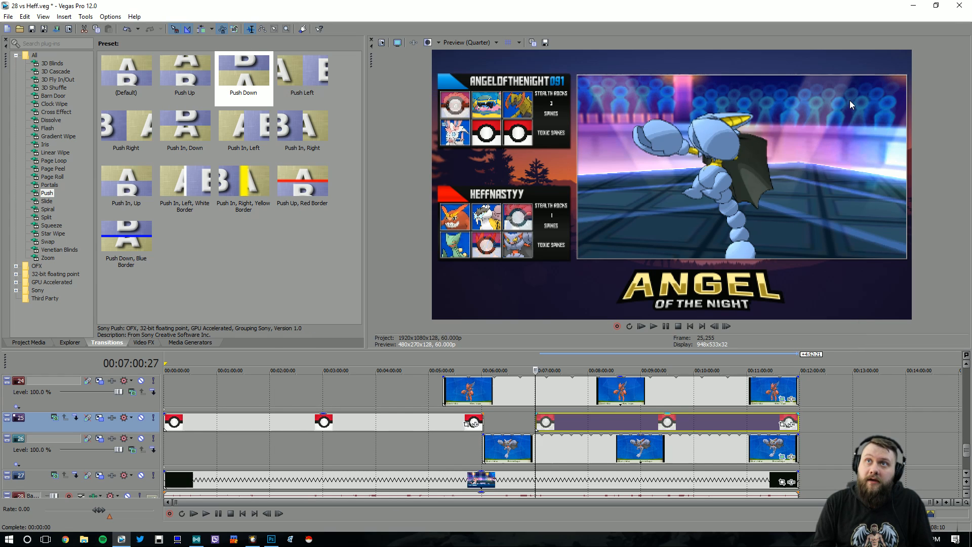
- Place tile fade.png on track 10 at 00:07:30:17, where Sylveon faints, and extend it to the end of the battle footage
click(654, 326)
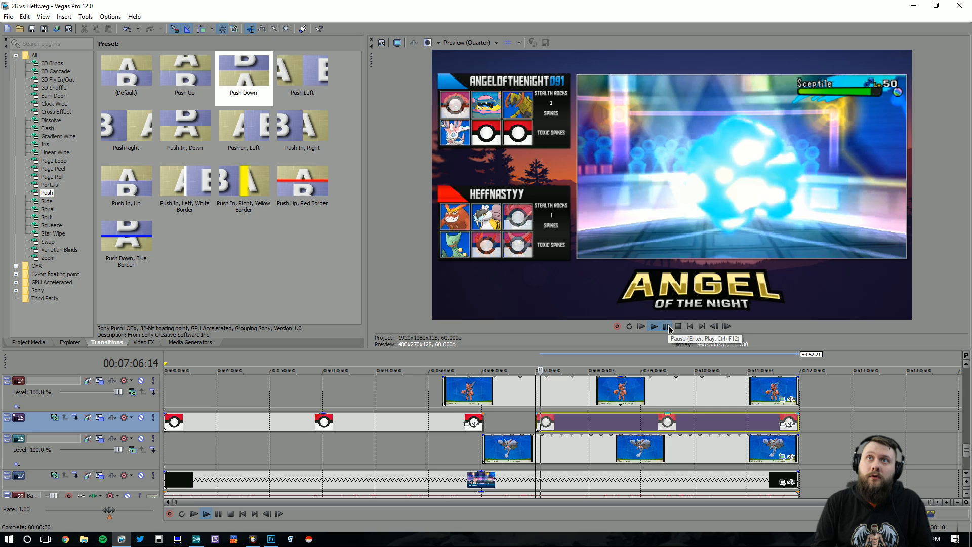
click(666, 326)
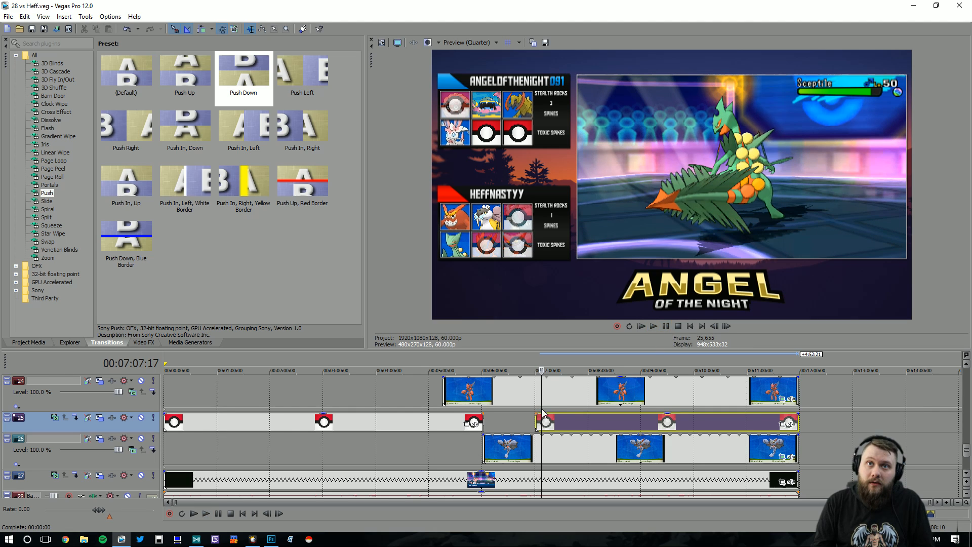
scroll(557, 419, up, 5)
drag(556, 395, 637, 401)
scroll(637, 401, down, 3)
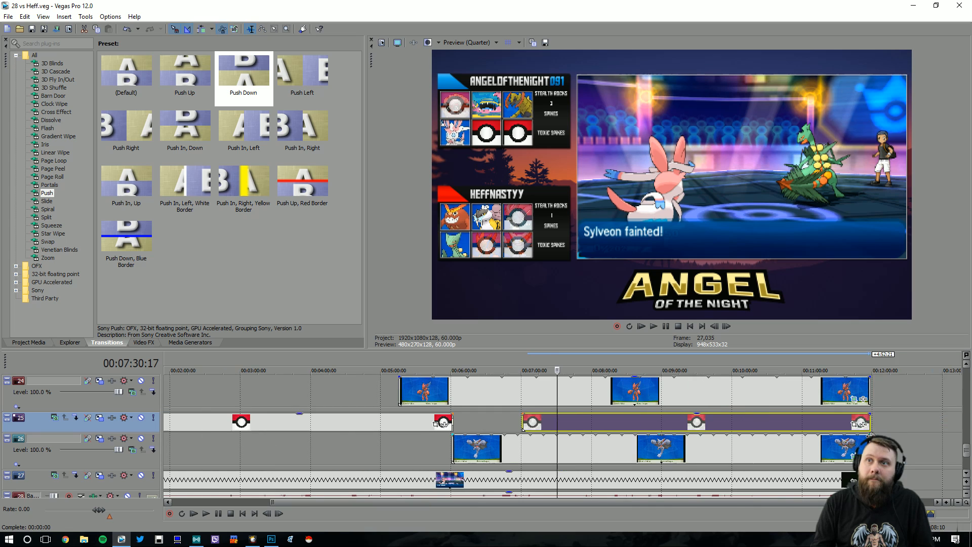
drag(966, 452, 962, 411)
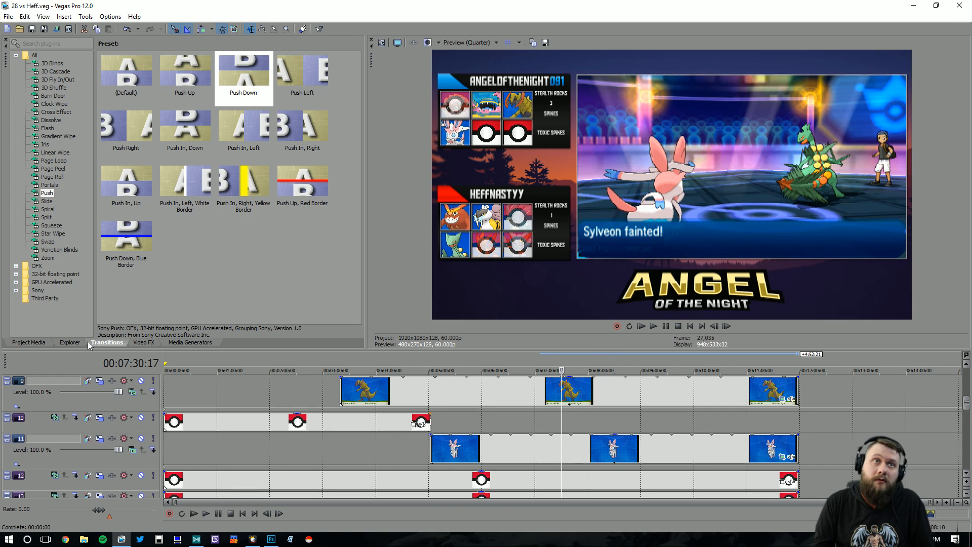
click(29, 343)
drag(493, 374, 567, 422)
drag(670, 418, 785, 422)
- Add the Push Down transition to the start of the faded tile on track 10
click(107, 343)
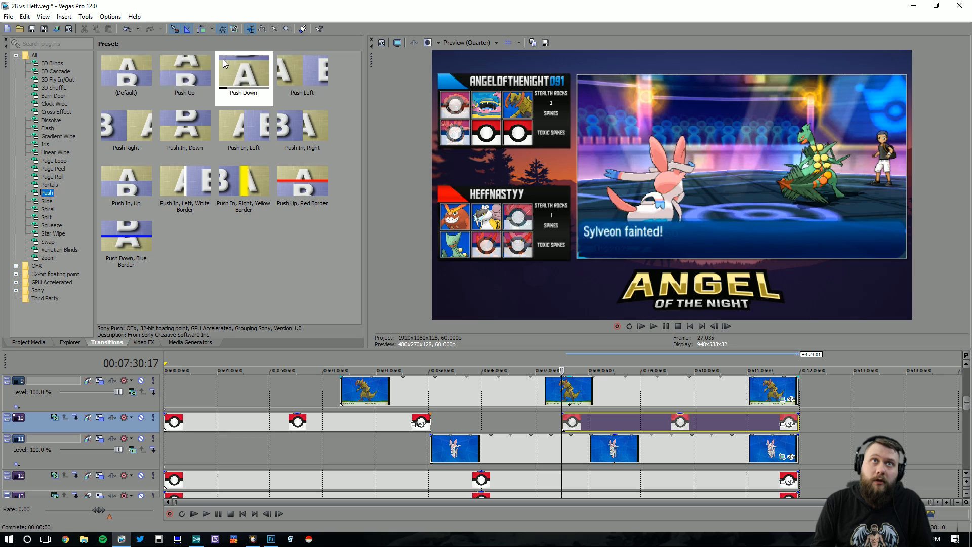
drag(183, 73, 169, 79)
drag(242, 77, 562, 422)
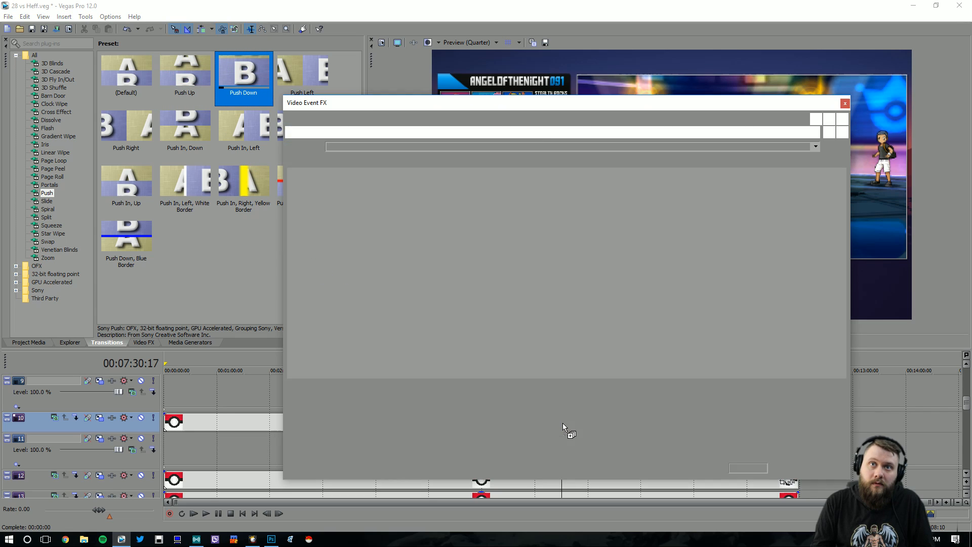
click(845, 104)
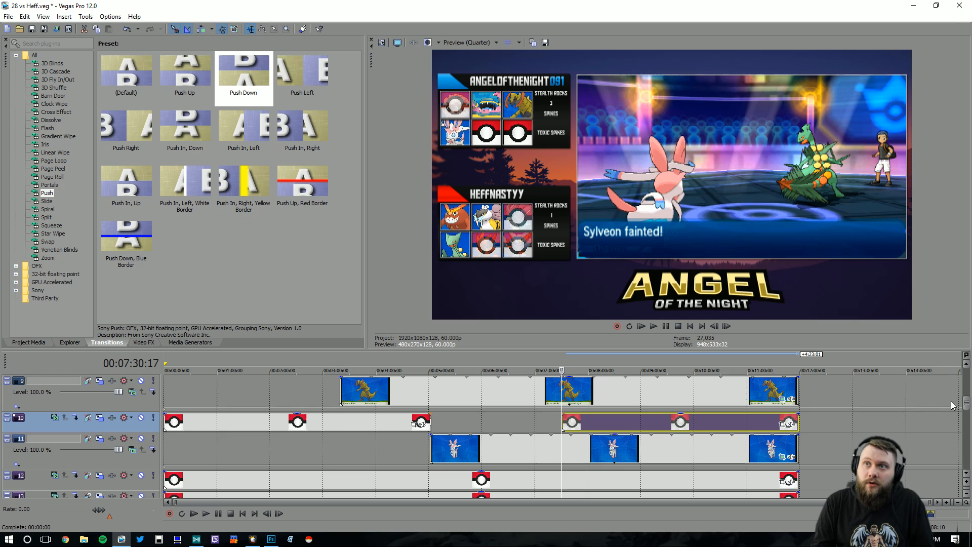
- Reapply the Push Down transition to the start of the faded tile on track 25
drag(967, 405, 966, 458)
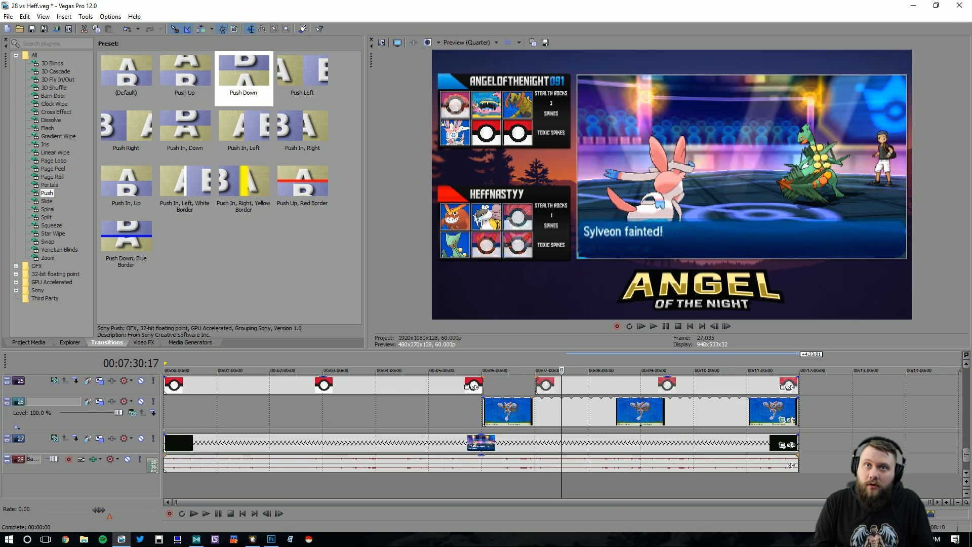
drag(243, 75, 538, 388)
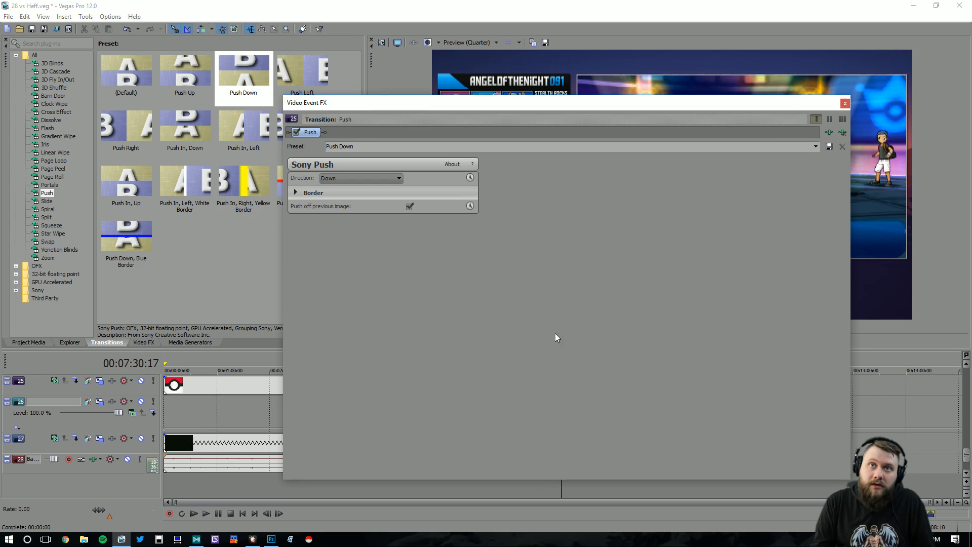
click(845, 103)
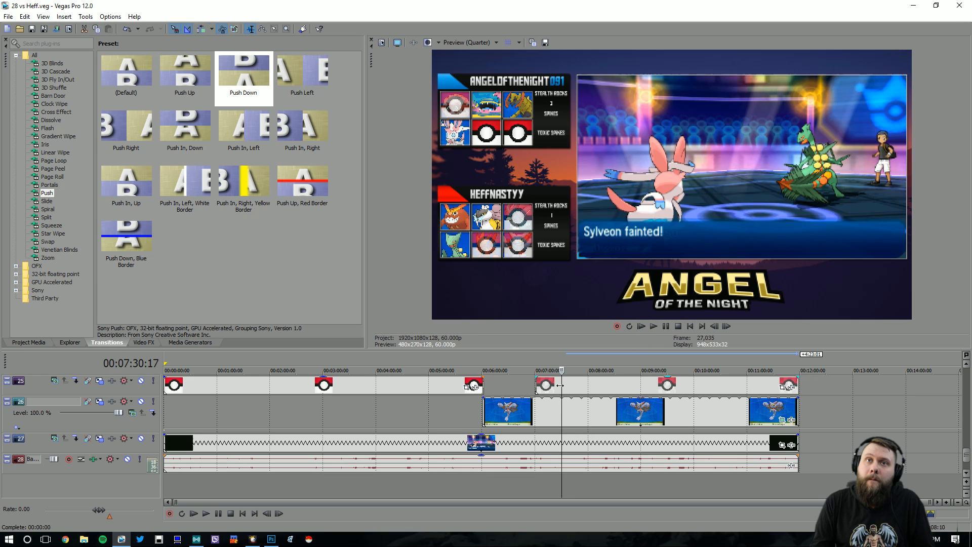
- Place tile fade.png on track 21 at 00:08:26:19, where the opposing Sceptile faints, and extend it to the end of the battle footage
click(565, 387)
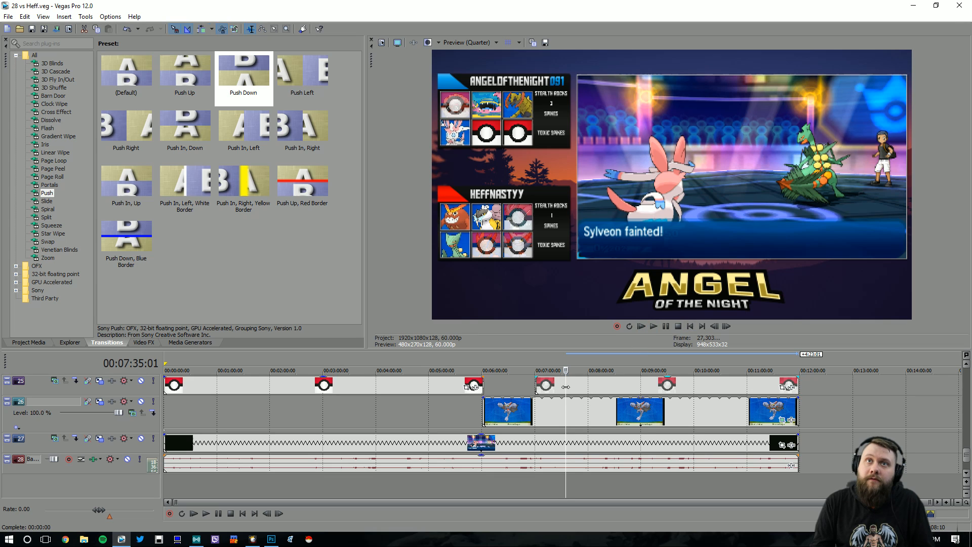
drag(566, 387, 611, 388)
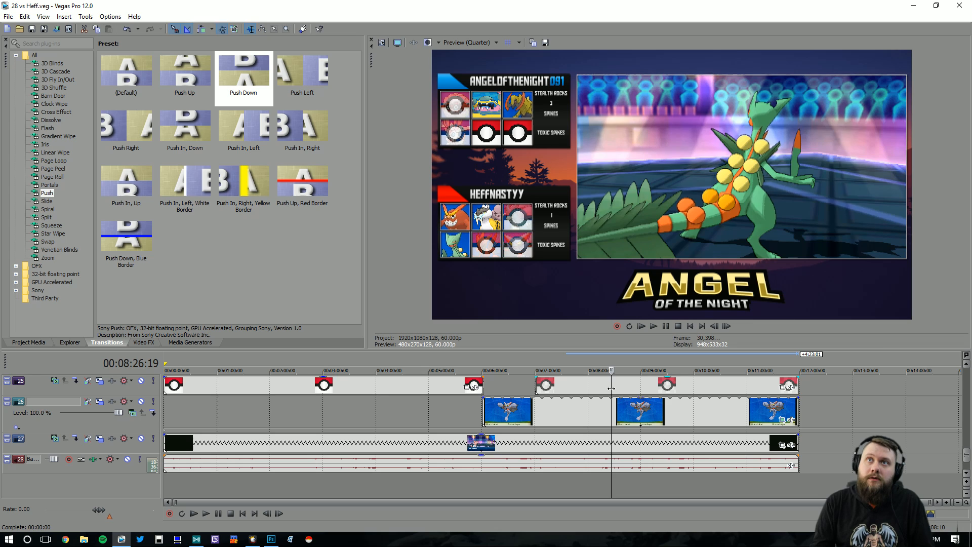
drag(967, 454, 967, 436)
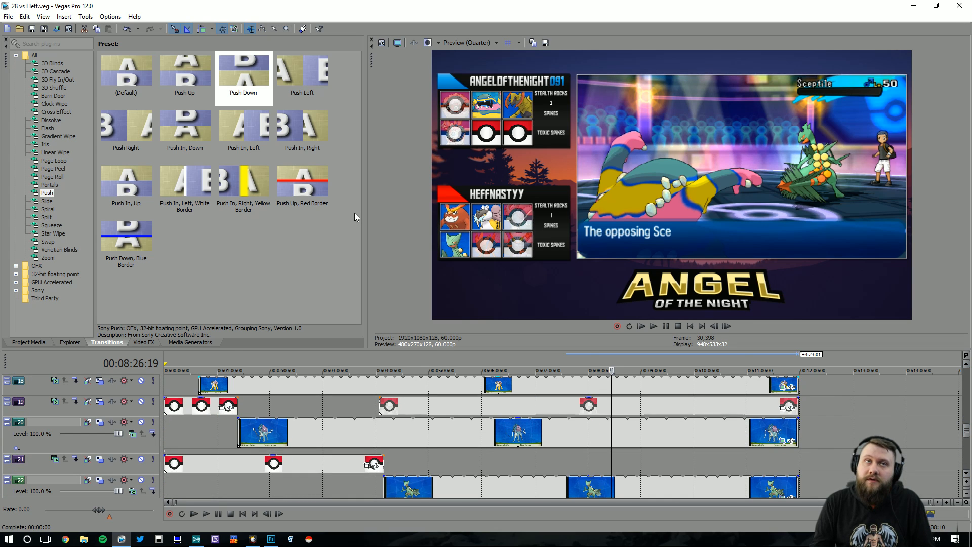
click(31, 343)
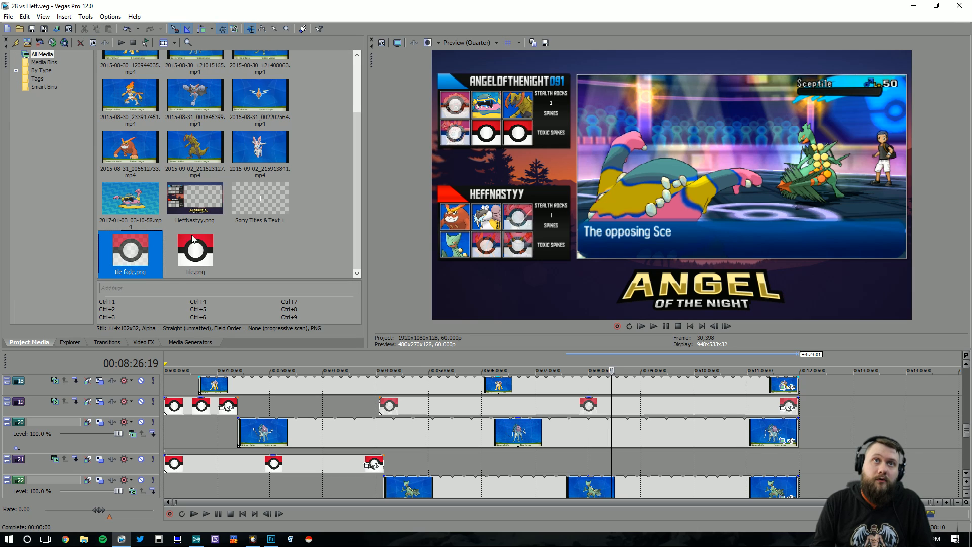
drag(619, 462, 799, 464)
- Add the Push Down transition to the start of the faded tile on track 21 and save the project
click(117, 343)
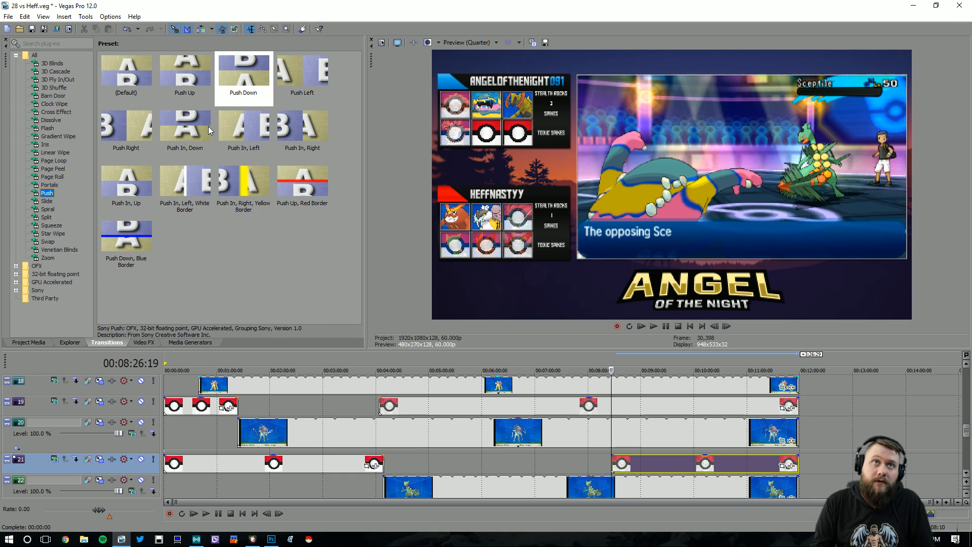
drag(243, 76, 613, 464)
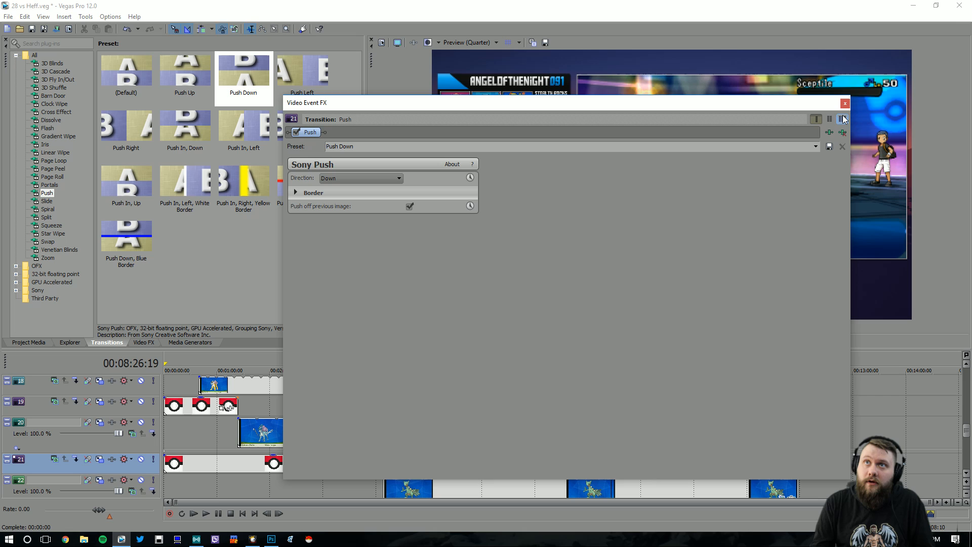
click(845, 105)
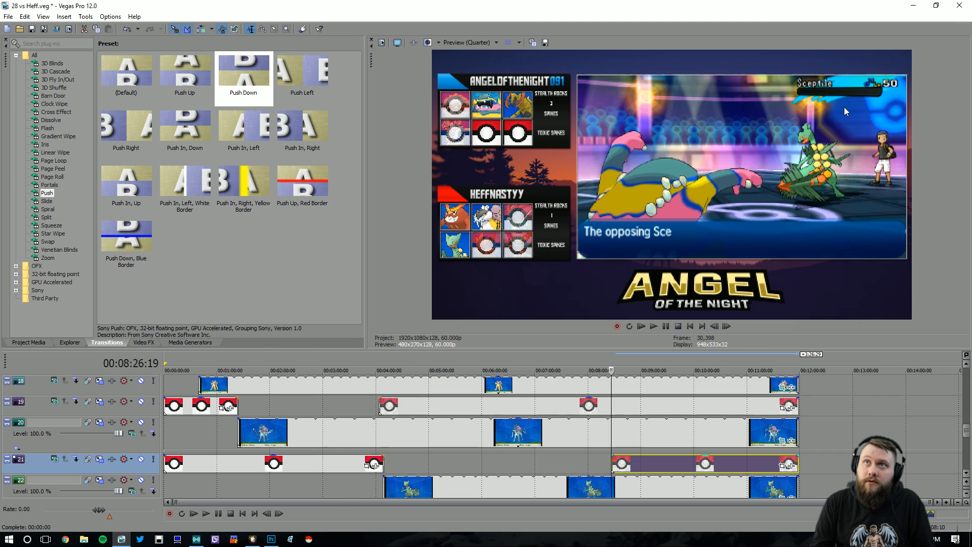
key(ctrl+s)
- Place tile fade.png on track 6 at 00:09:04:03, where Muk faints, and extend it to the end of the battle footage
scroll(534, 460, up, 3)
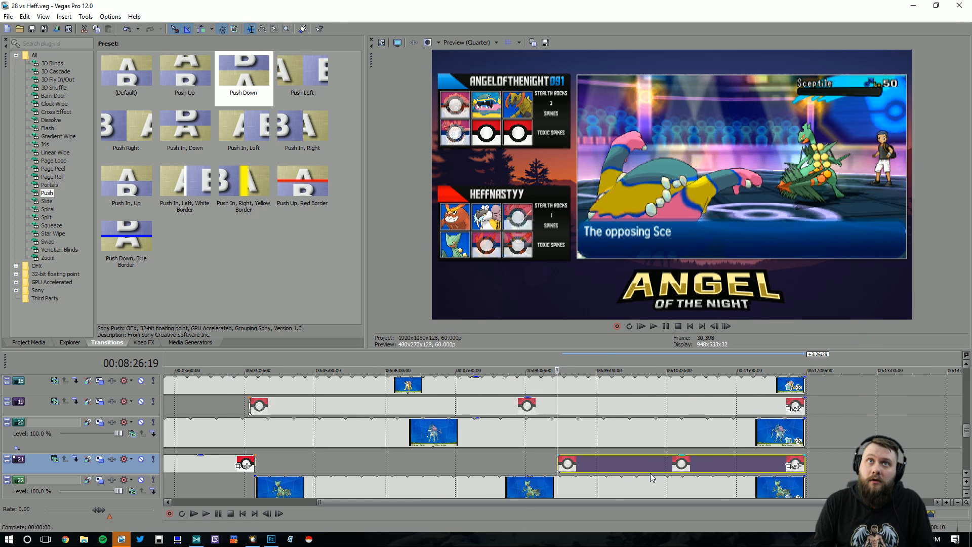
click(562, 462)
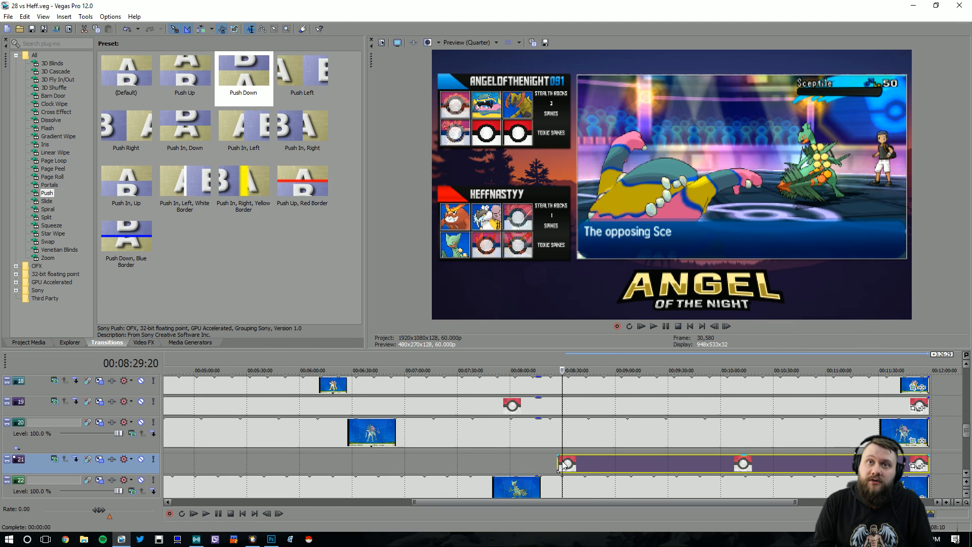
key(space)
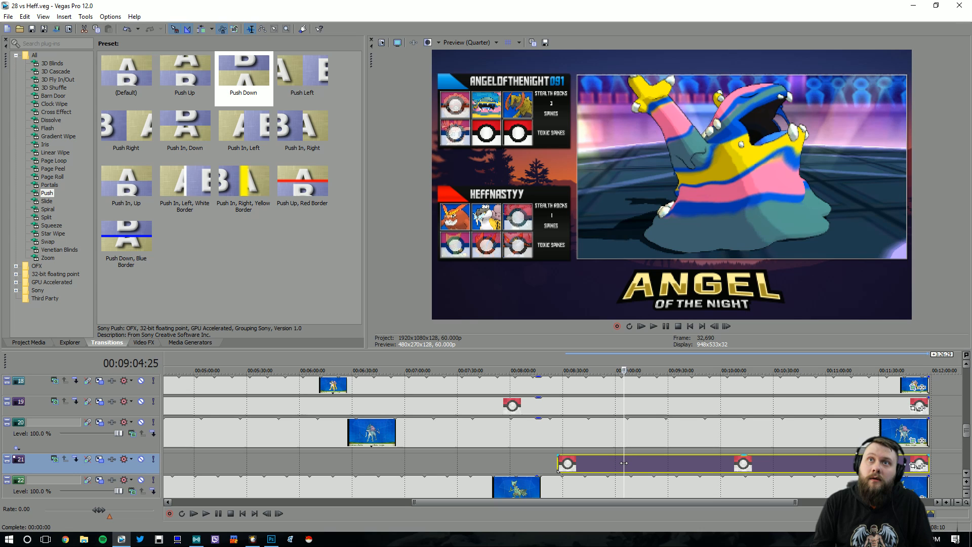
drag(623, 464, 622, 463)
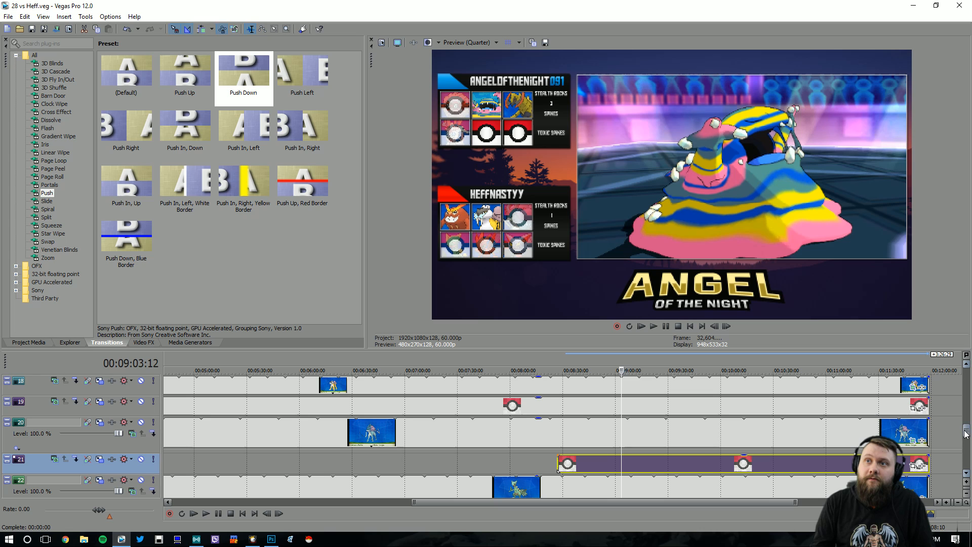
drag(965, 433, 965, 387)
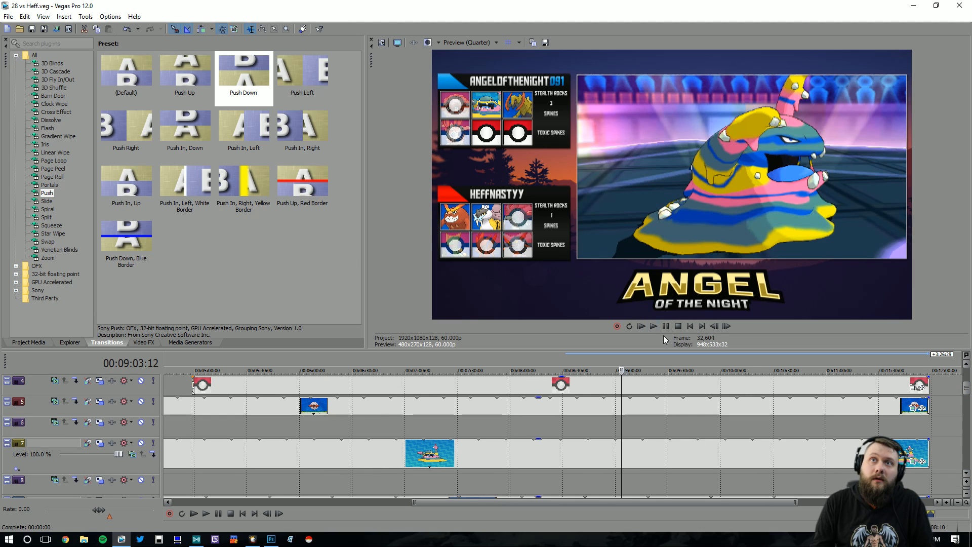
click(653, 326)
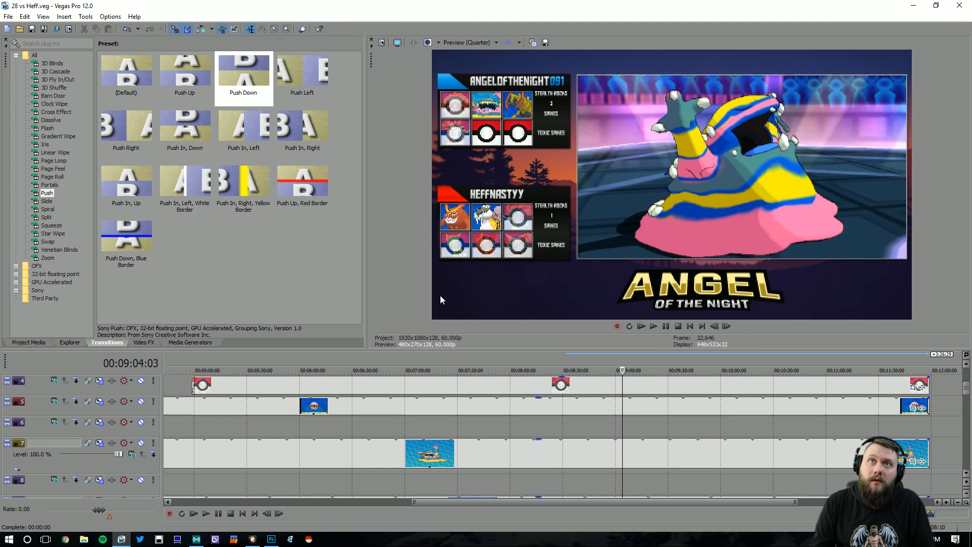
click(29, 342)
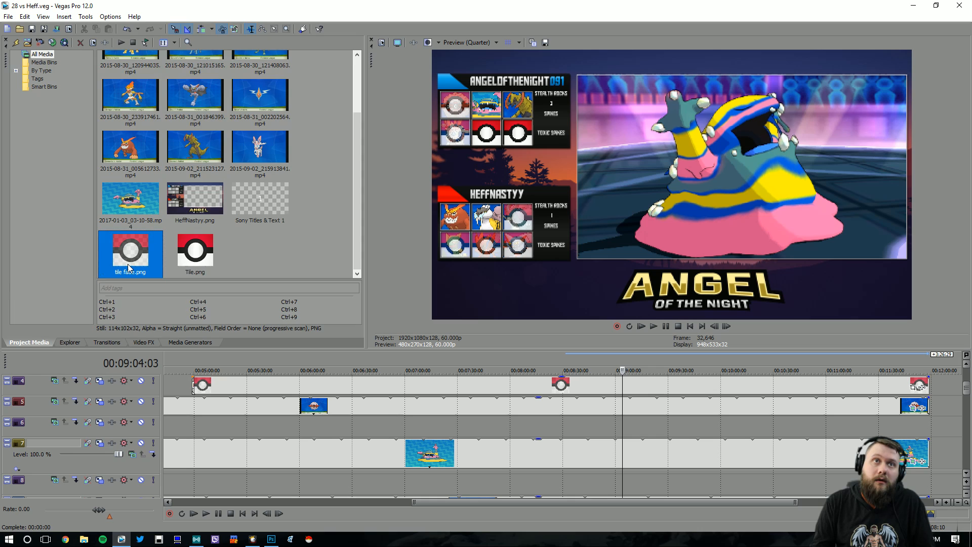
drag(626, 428, 628, 428)
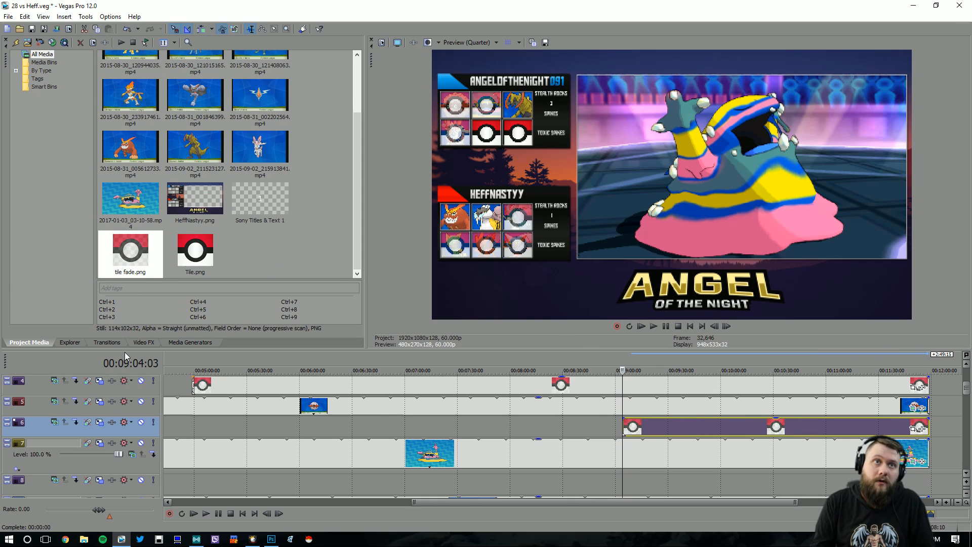
- Add the Push Down transition to the start of the faded tile on track 6 and save the project
click(121, 343)
drag(262, 64, 624, 423)
click(844, 103)
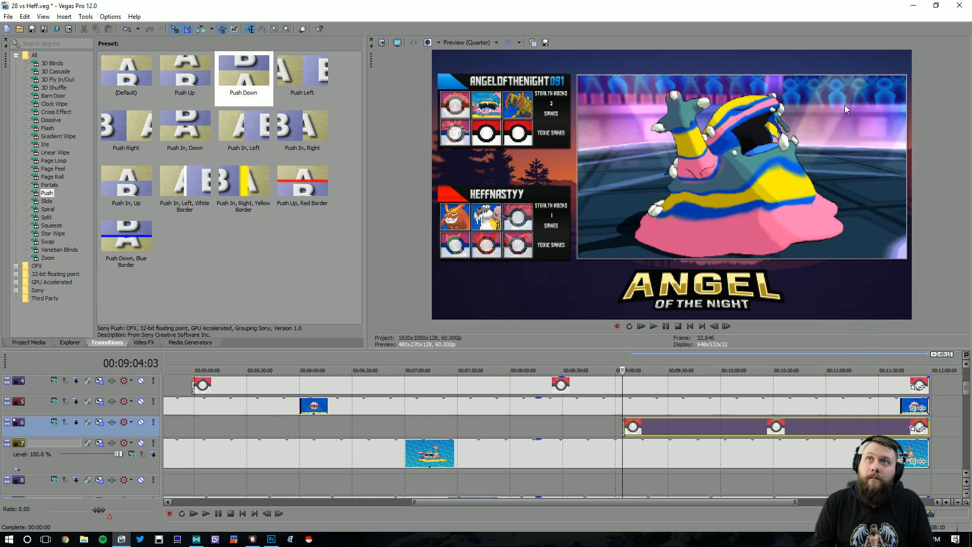
key(ctrl+s)
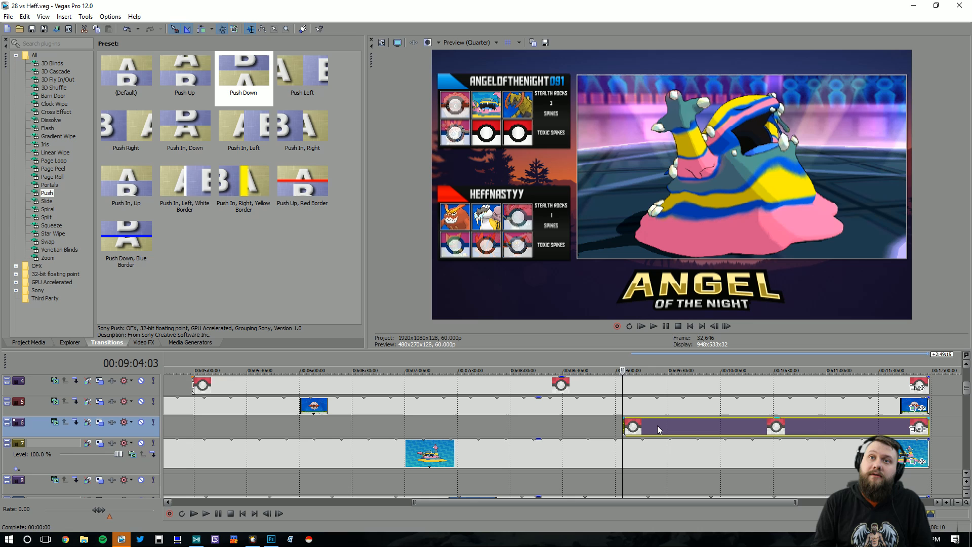
- Step through the battle footage after Muk's faint to locate the frame where the next Pokémon faints
click(627, 430)
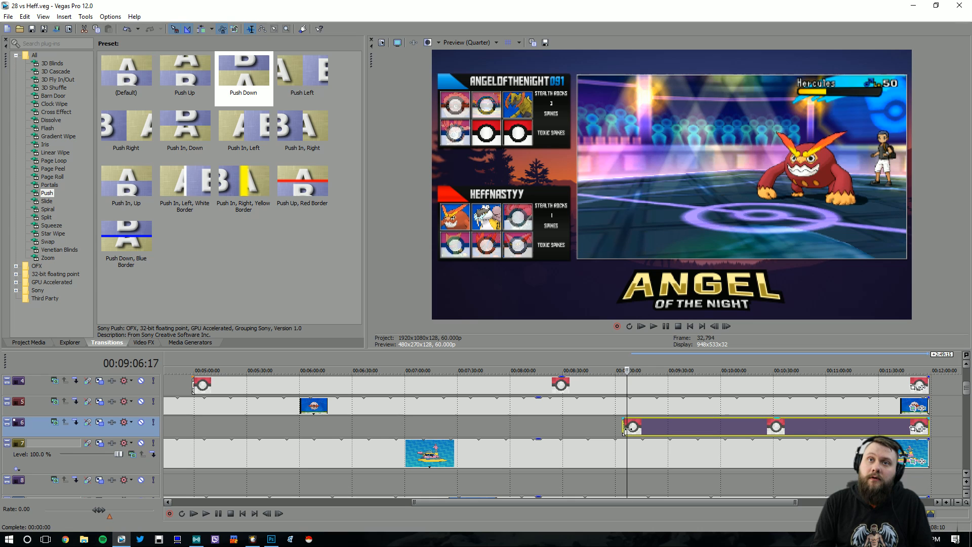
click(631, 430)
click(638, 428)
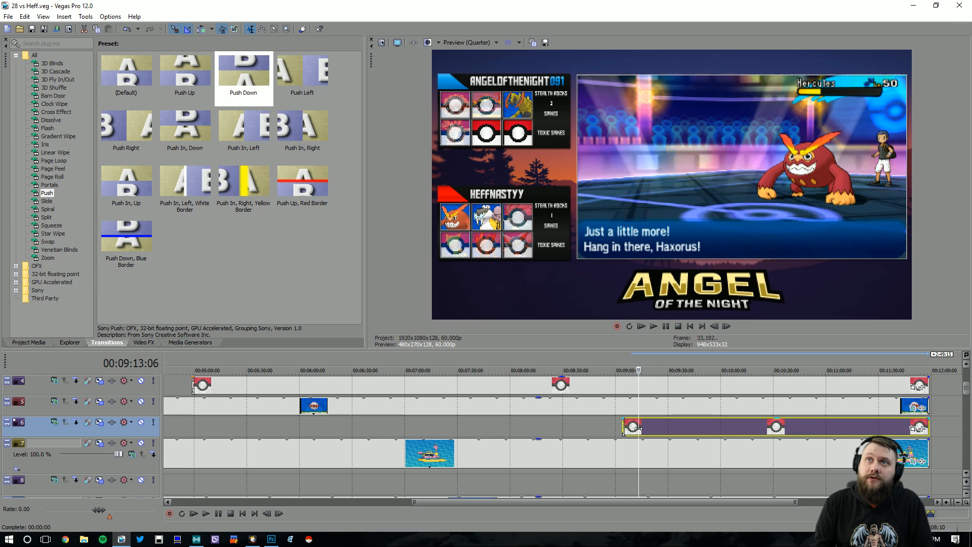
click(640, 428)
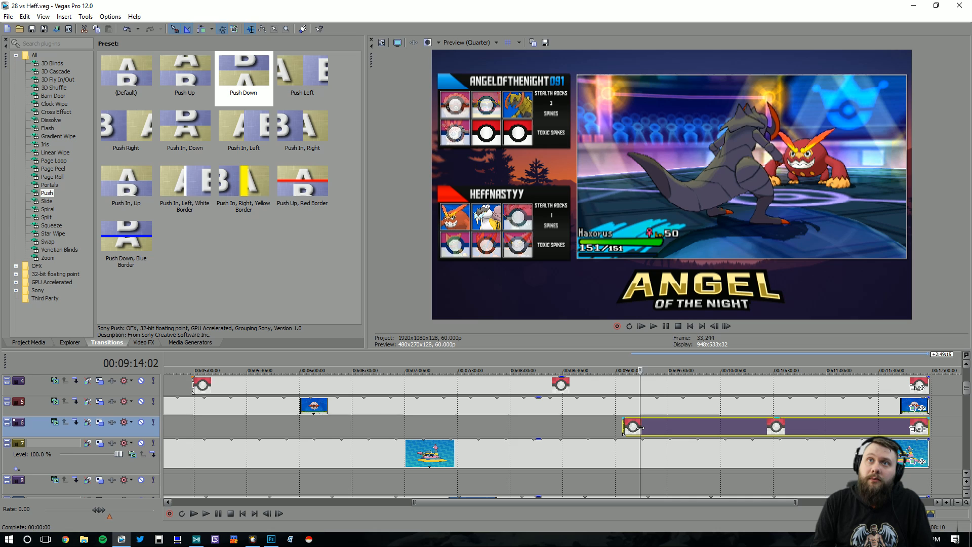
click(643, 428)
click(645, 429)
click(647, 429)
click(652, 430)
click(654, 429)
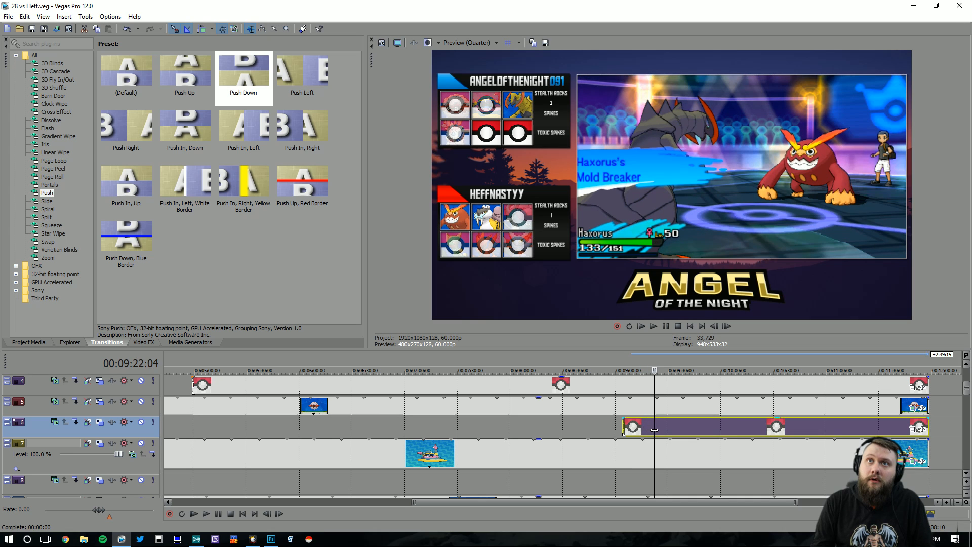
click(657, 430)
click(660, 431)
click(663, 431)
click(665, 432)
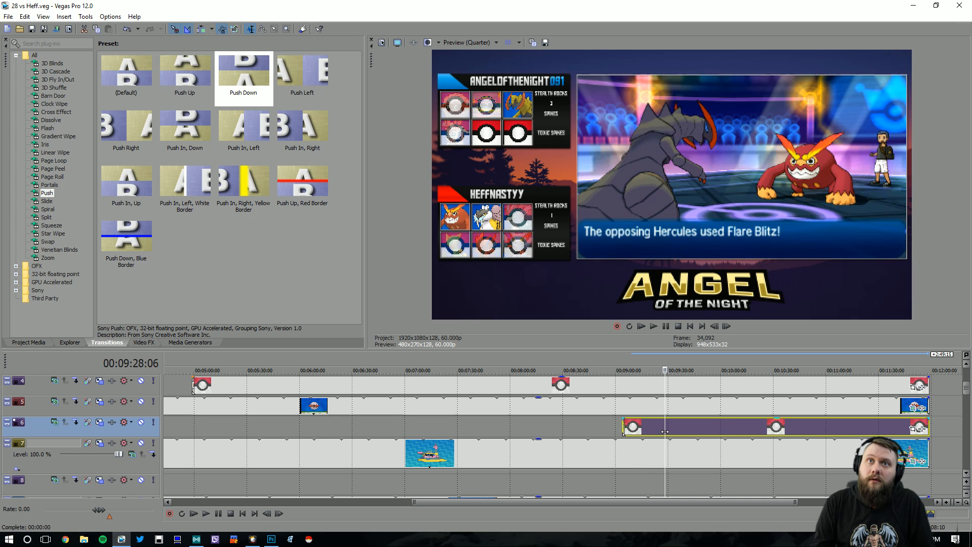
click(670, 432)
click(676, 432)
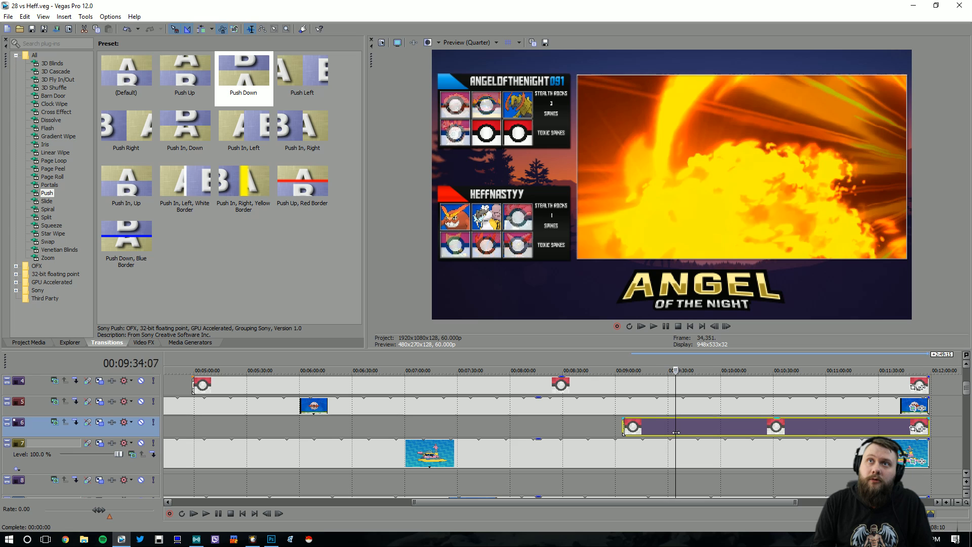
click(680, 432)
click(683, 434)
click(687, 434)
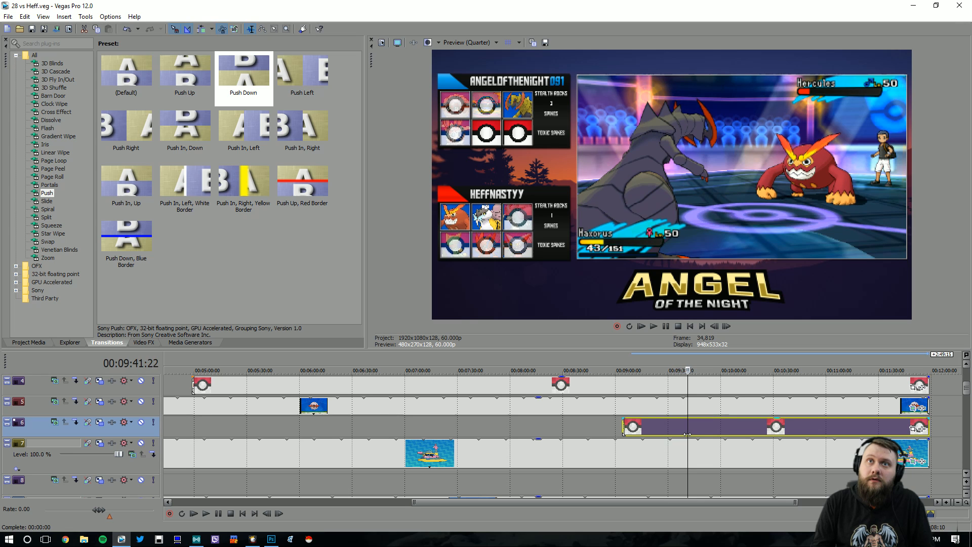
click(690, 435)
click(694, 435)
click(696, 436)
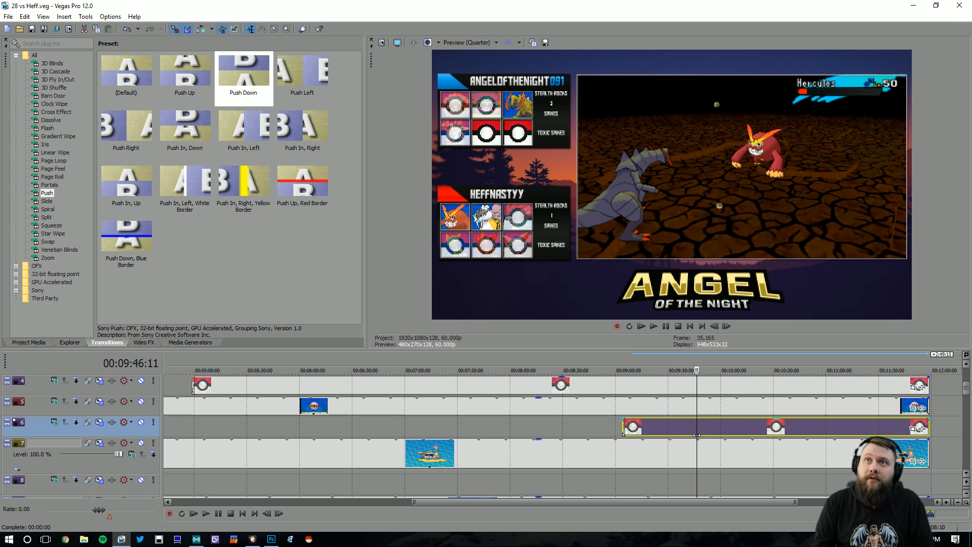
click(698, 435)
click(699, 435)
click(701, 436)
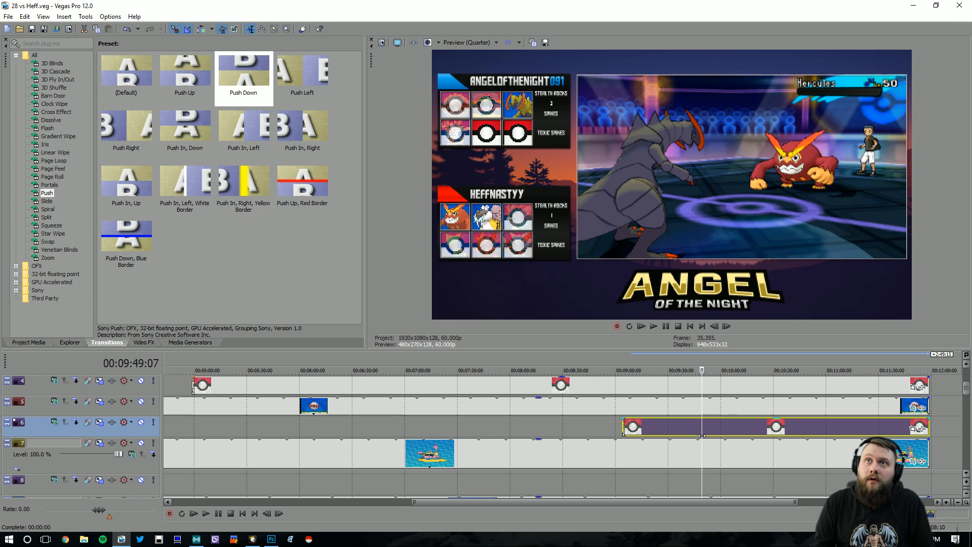
drag(702, 435, 707, 436)
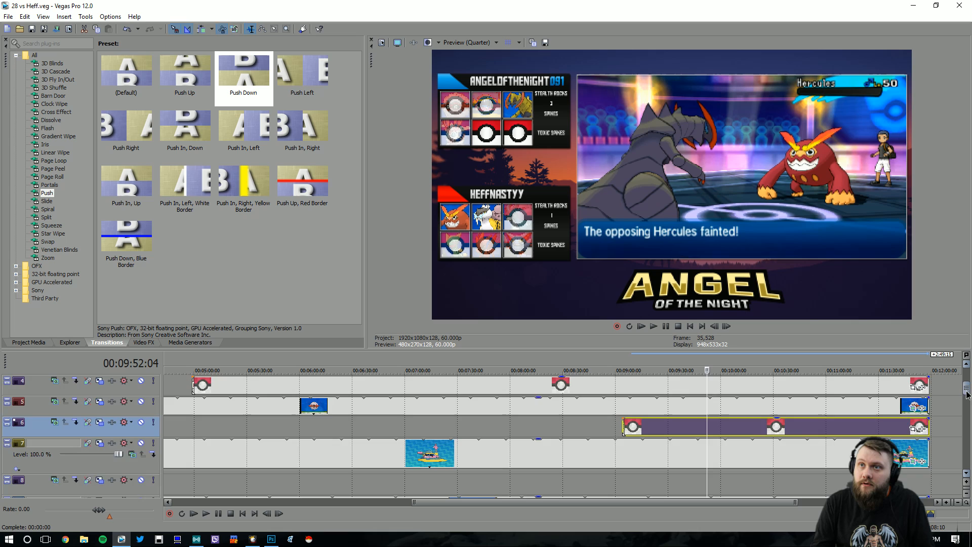
- Place tile fade.png on track 15 at 00:09:52:04, where the opposing Hercules faints, and extend it to the end of the battle footage
drag(967, 395, 969, 428)
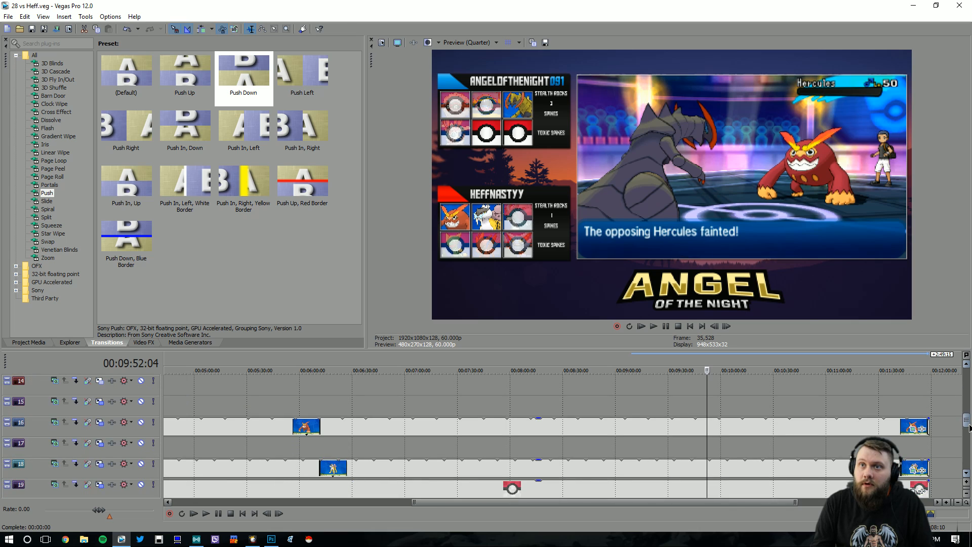
click(29, 342)
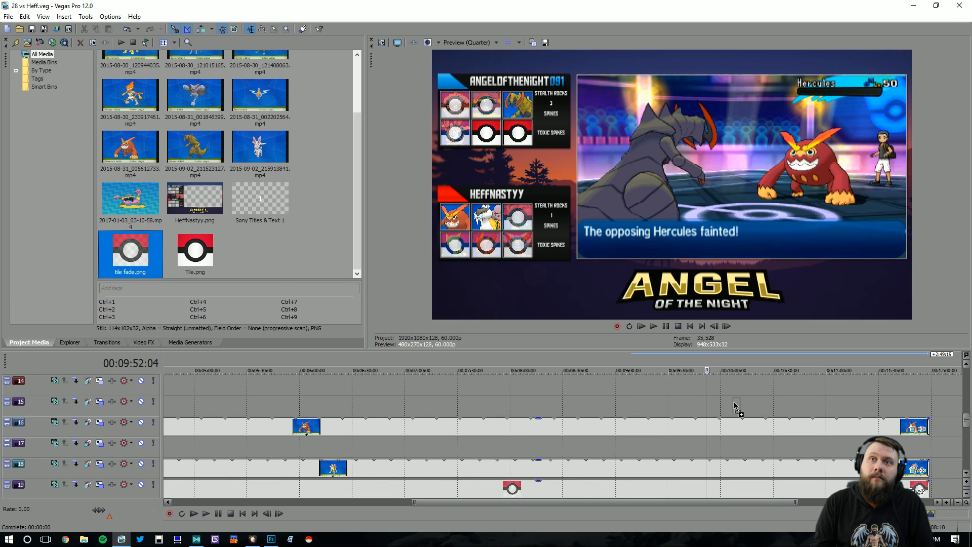
drag(734, 405, 929, 416)
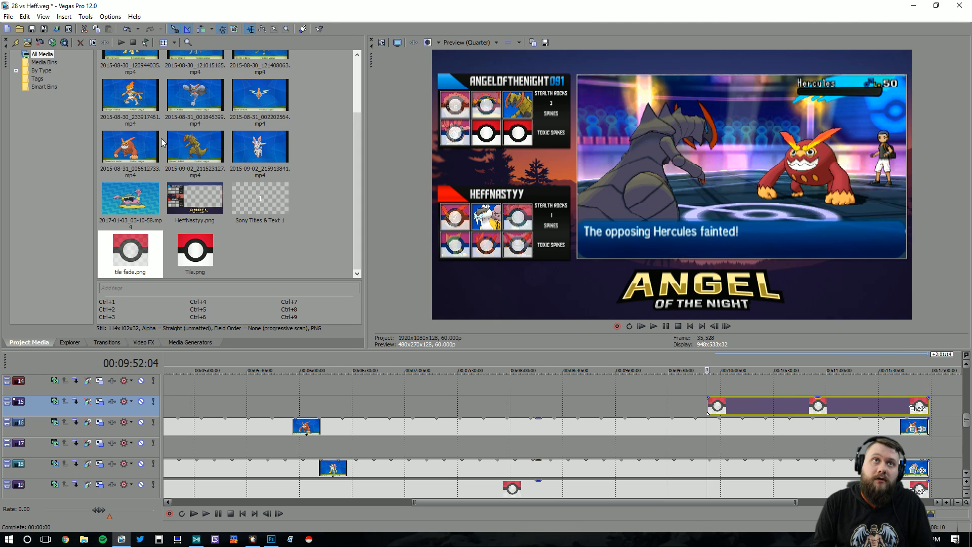
- Add the Push Down transition to the start of the faded tile on track 15 and save the project
click(105, 343)
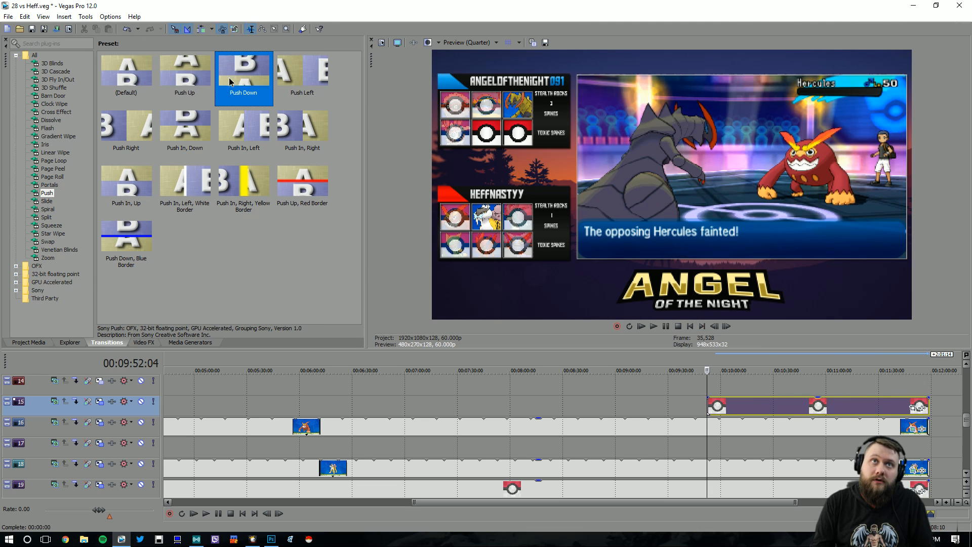
drag(709, 407, 709, 408)
click(845, 104)
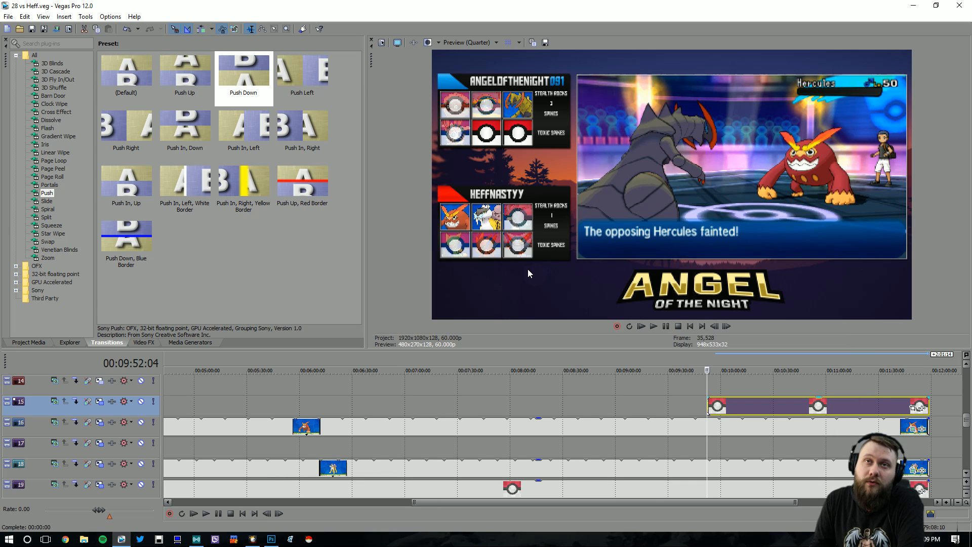
- Place tile fade.png on track 8 at 00:10:22:21, where Haxorus faints, and extend it to the end of the battle footage
click(711, 389)
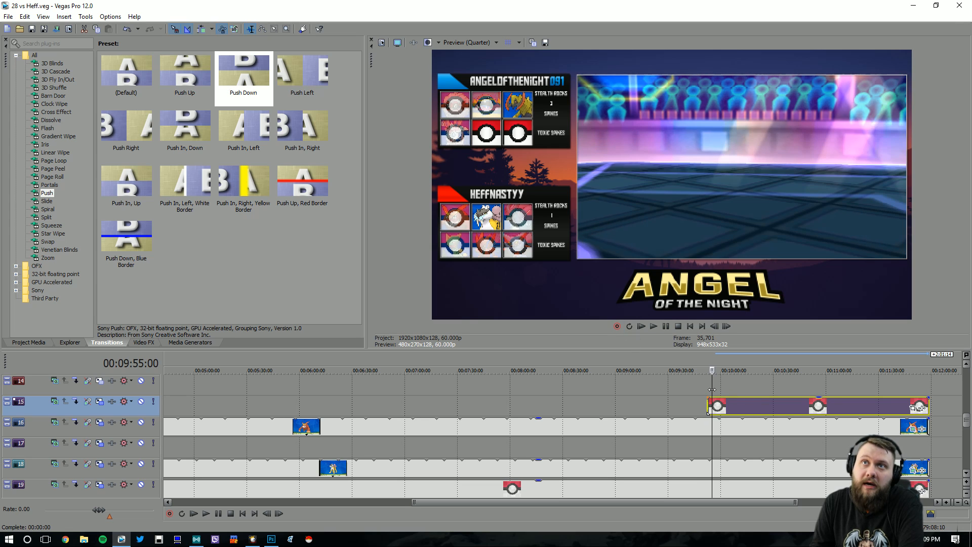
click(717, 390)
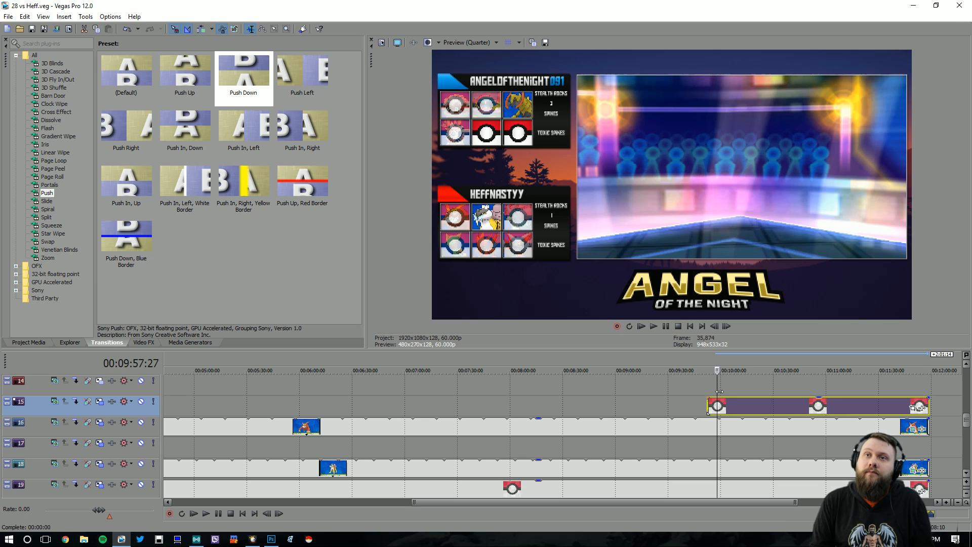
click(721, 392)
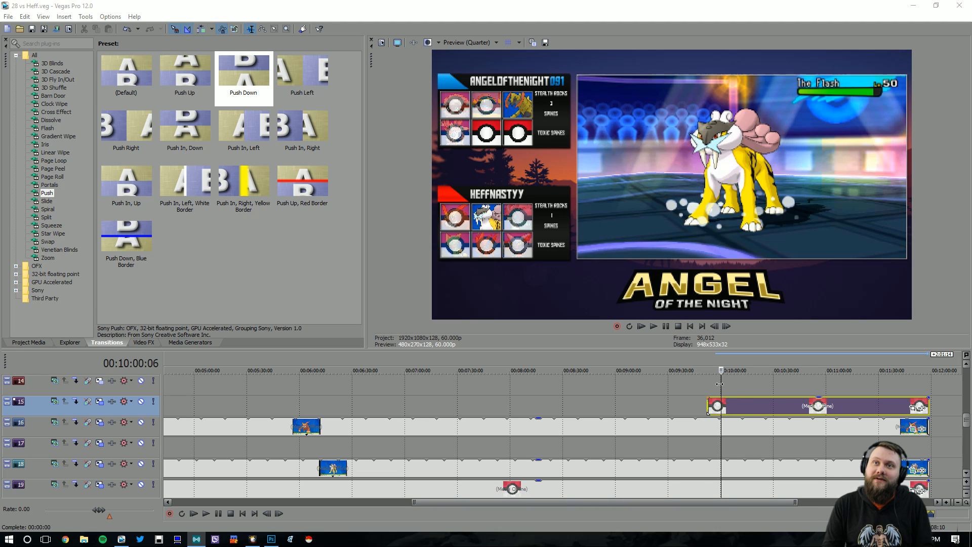
drag(720, 384, 760, 387)
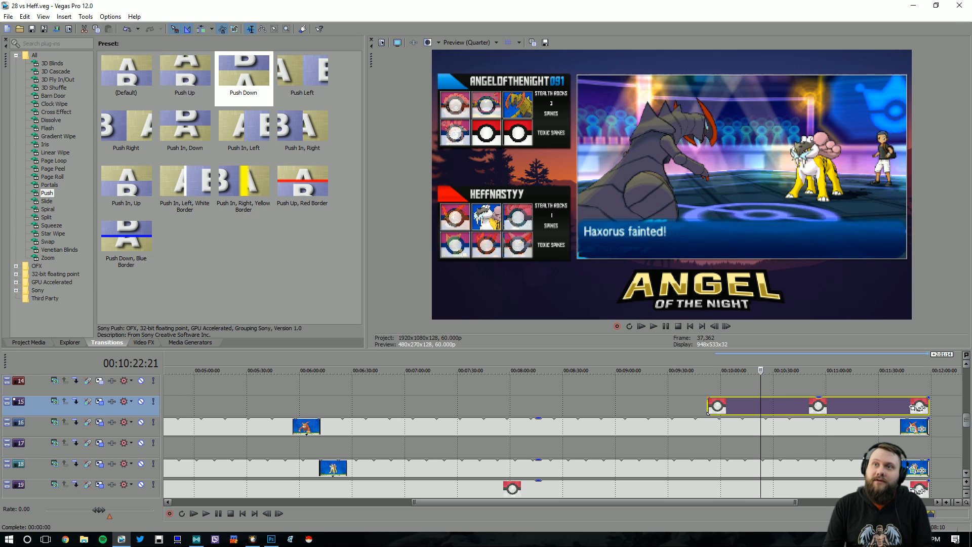
scroll(965, 428, up, 5)
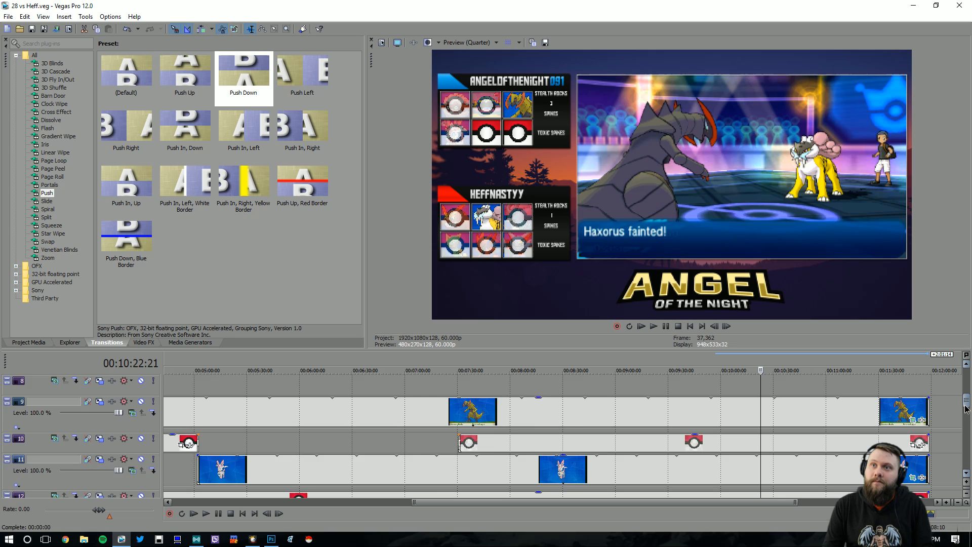
click(29, 342)
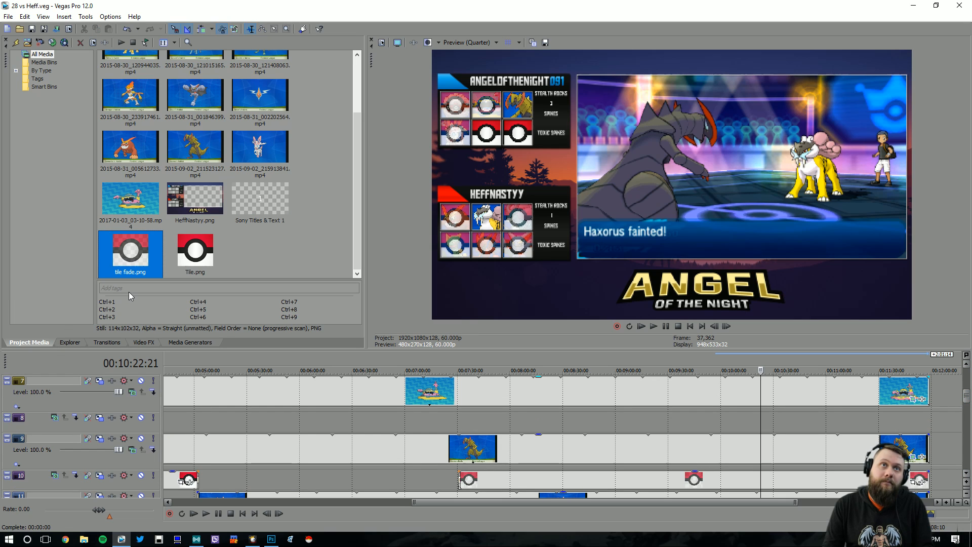
drag(767, 420, 764, 419)
drag(931, 428, 930, 427)
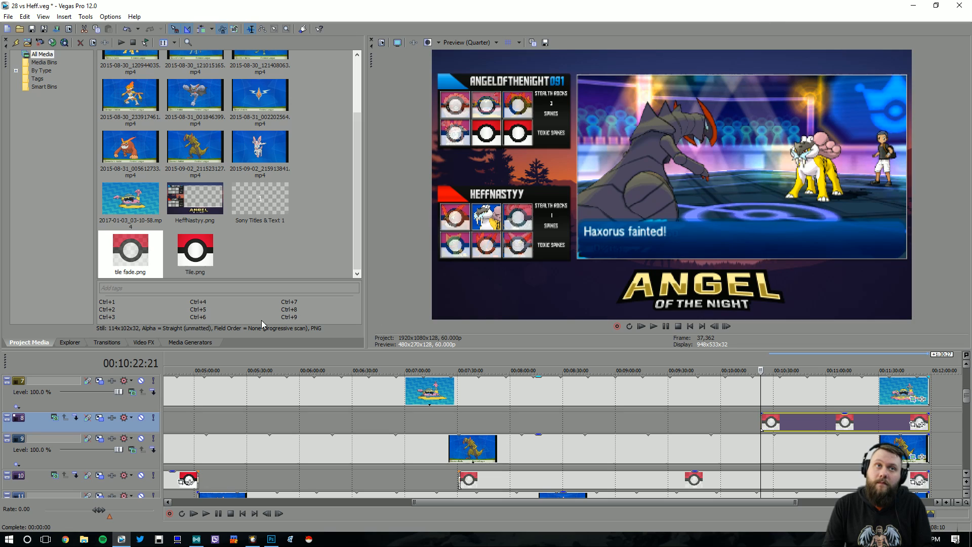
- Add the Push Down transition to the start of the faded tile on track 8 and save the project
click(98, 344)
drag(243, 76, 764, 424)
click(844, 104)
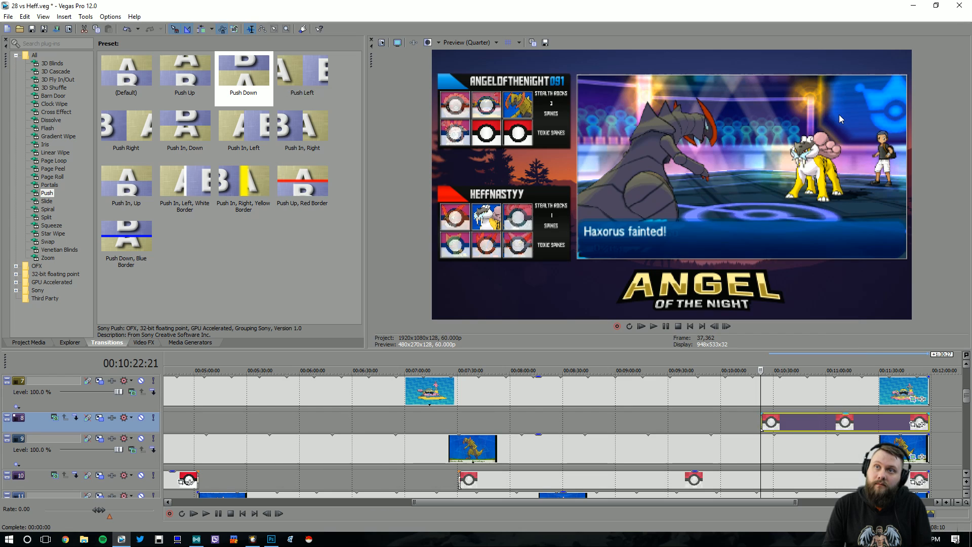
key(ctrl+s)
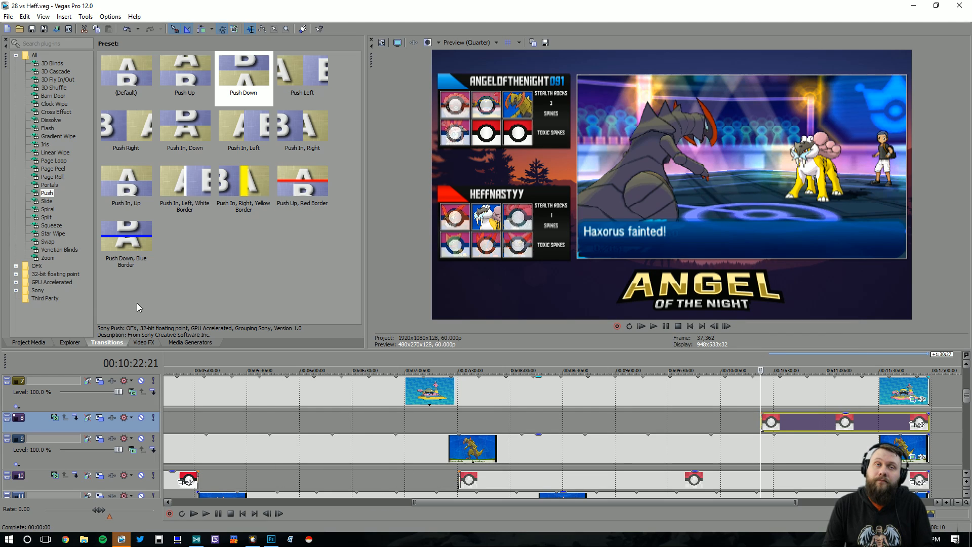
- Trim the Poké Ball tile on track 12 to end at 00:10:30:24, where Infernape is sent out, and add the Push Up transition to its end
click(653, 326)
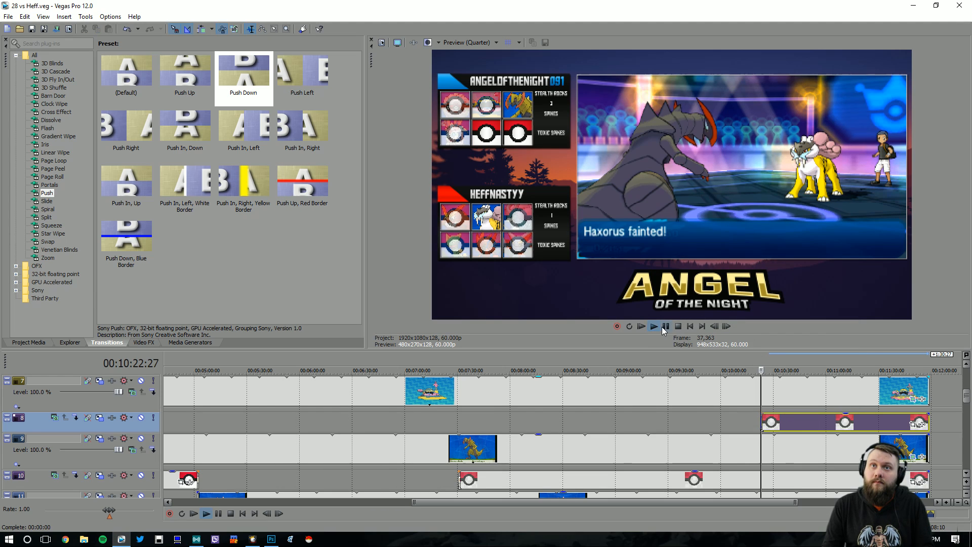
click(666, 327)
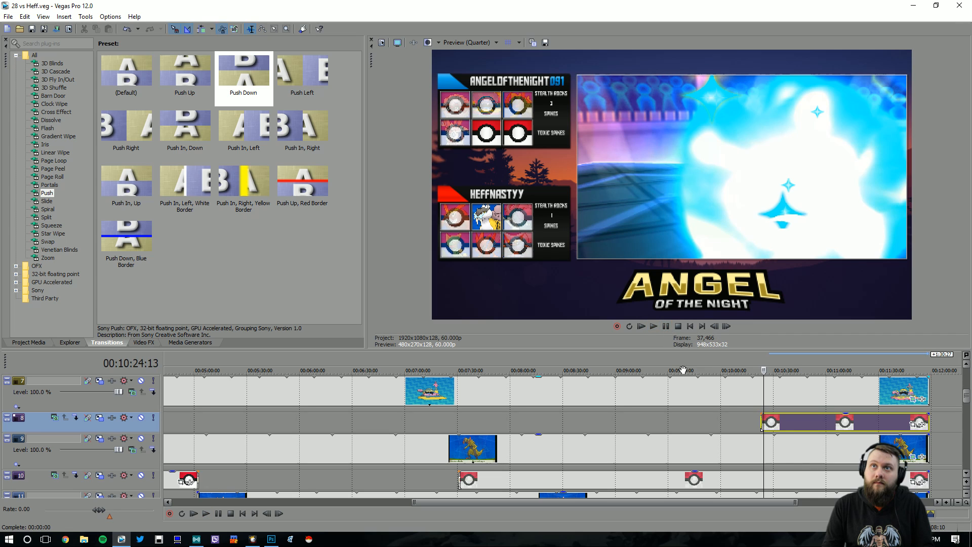
scroll(792, 450, up, 4)
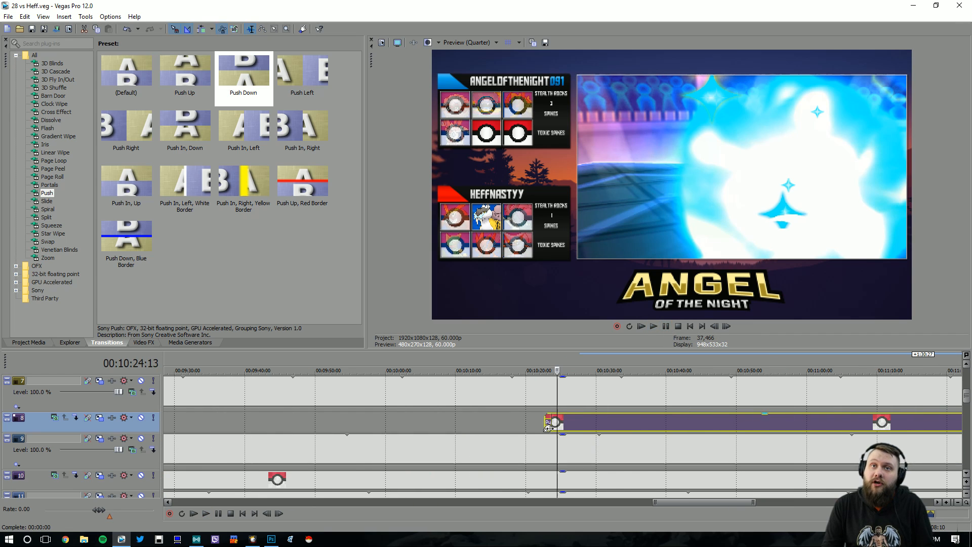
click(559, 399)
drag(559, 398, 601, 400)
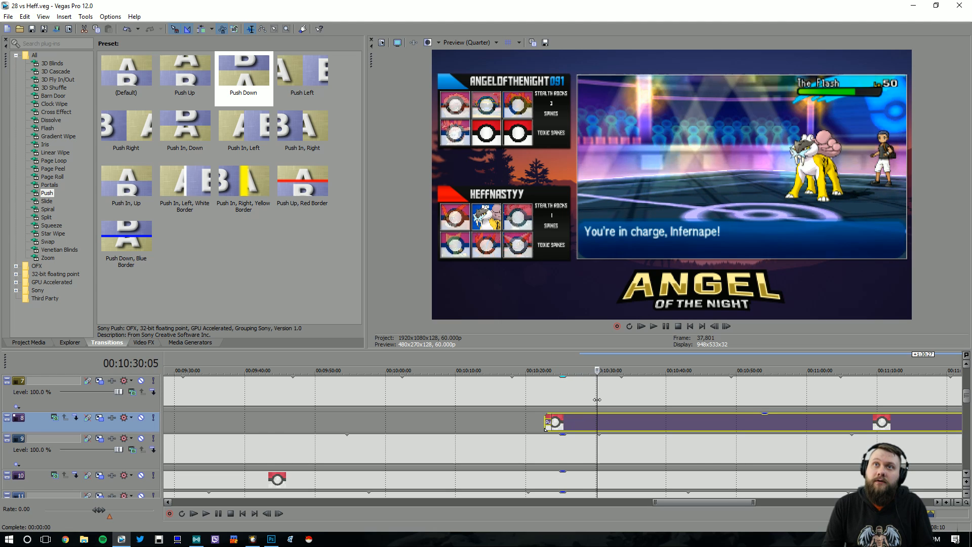
scroll(686, 421, down, 4)
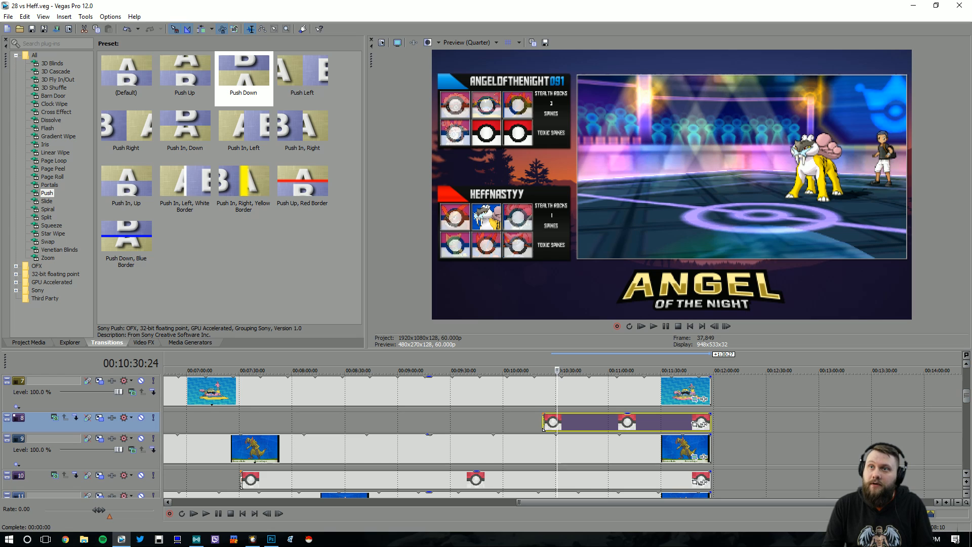
scroll(870, 419, down, 4)
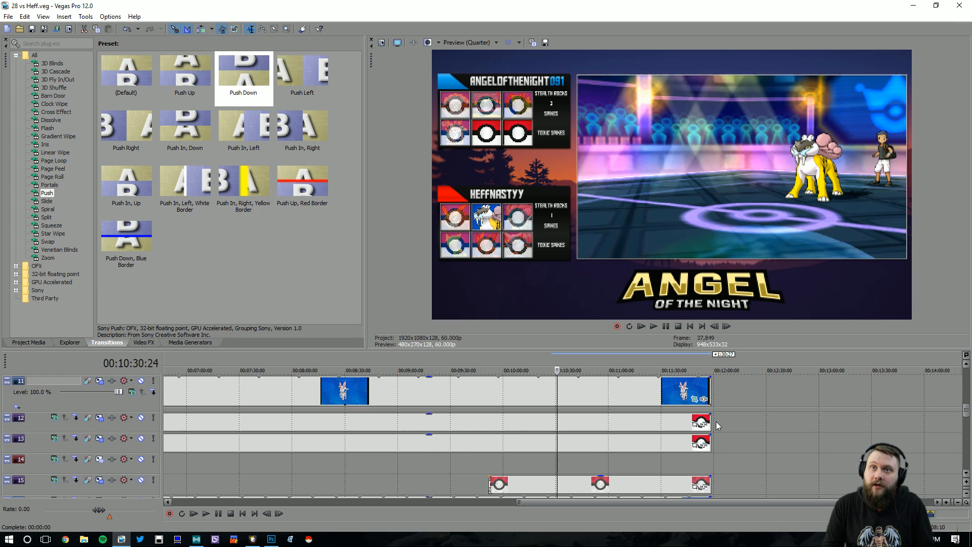
drag(710, 423, 557, 423)
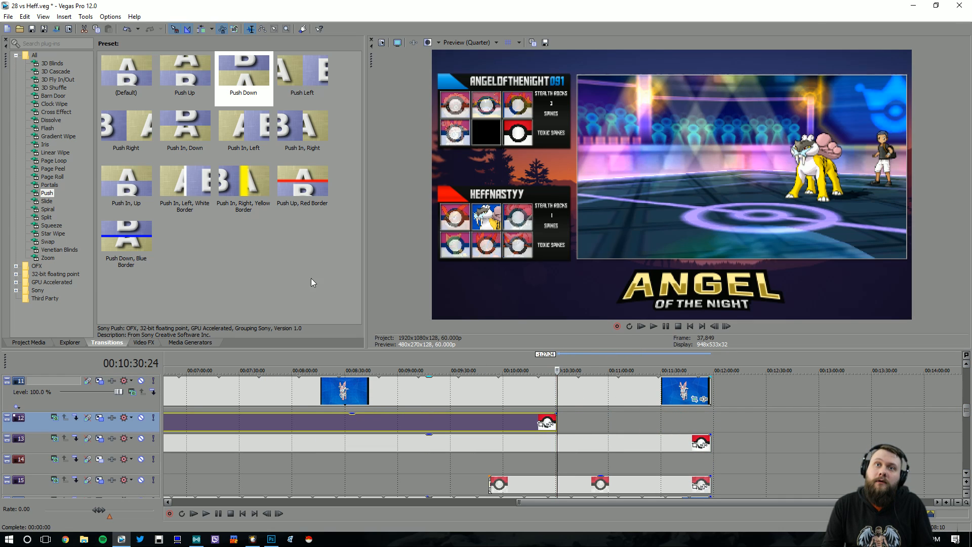
drag(185, 76, 557, 423)
click(845, 103)
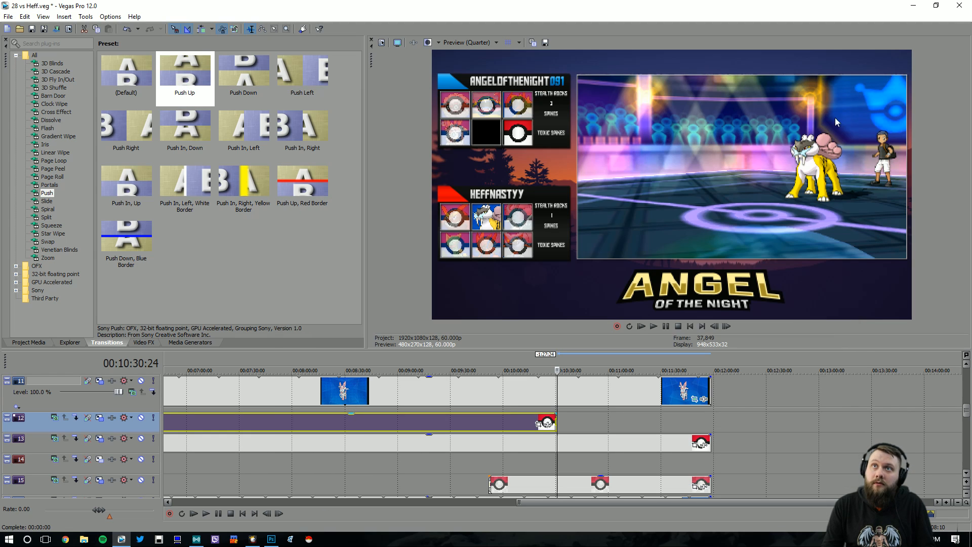
- Move the playhead to 00:10:29:24 and insert a new video track directly below track 12
click(555, 416)
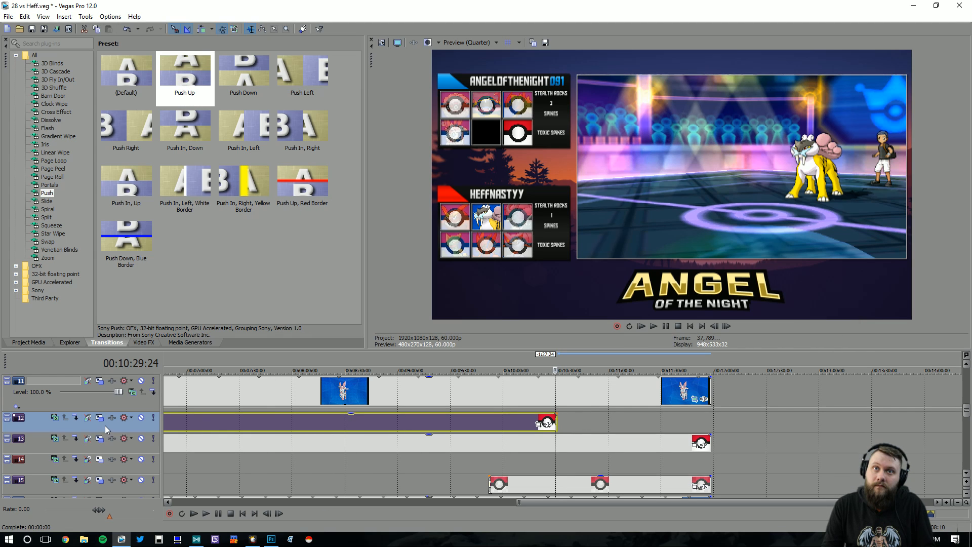
click(131, 448)
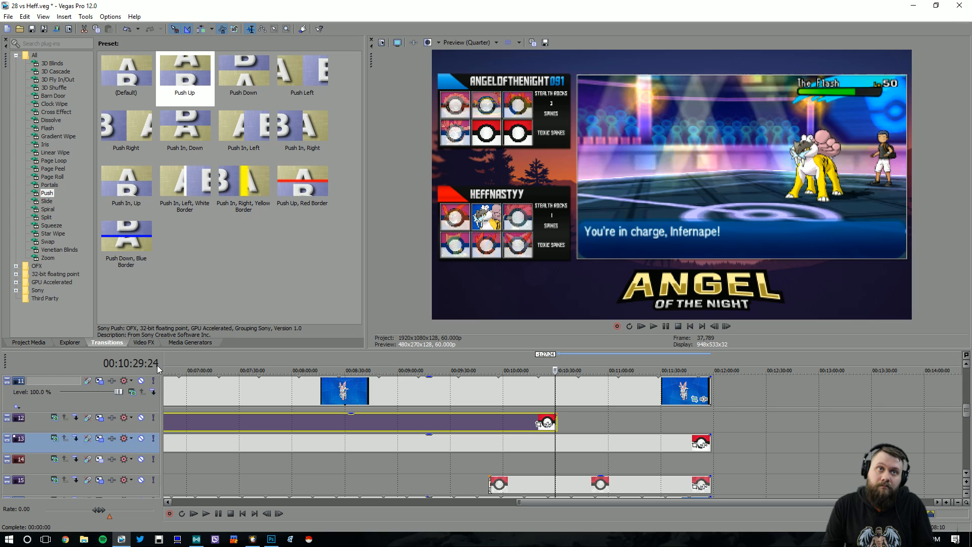
right_click(151, 450)
click(175, 327)
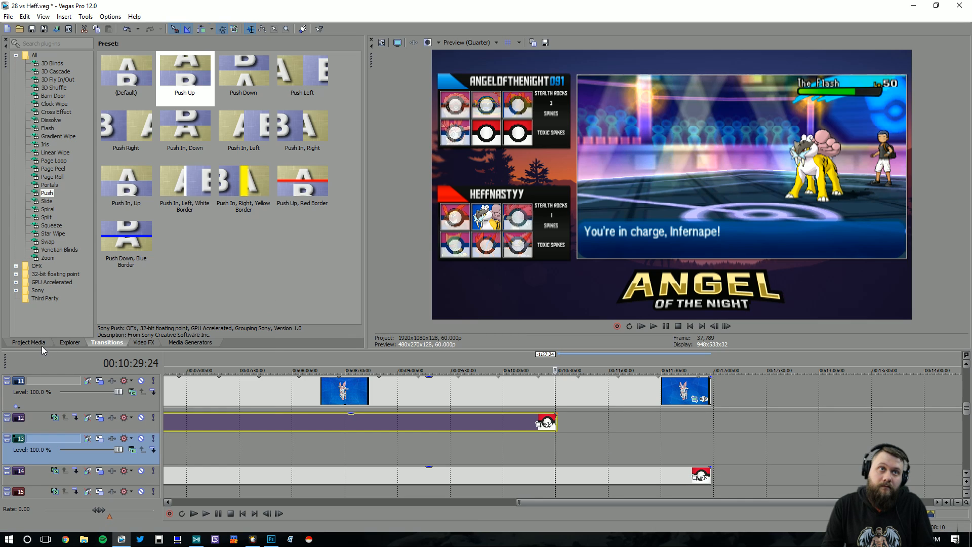
- Place the Infernape clip 2015-08-30_233917461.mp4 on track 13 at 00:10:29:24 and delete its audio track
click(41, 344)
drag(124, 103, 255, 195)
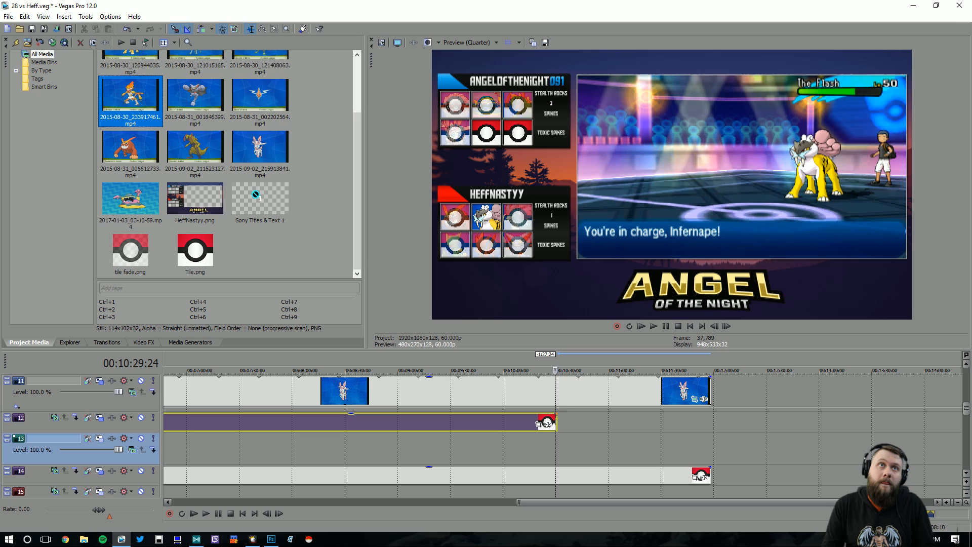
drag(574, 451, 572, 451)
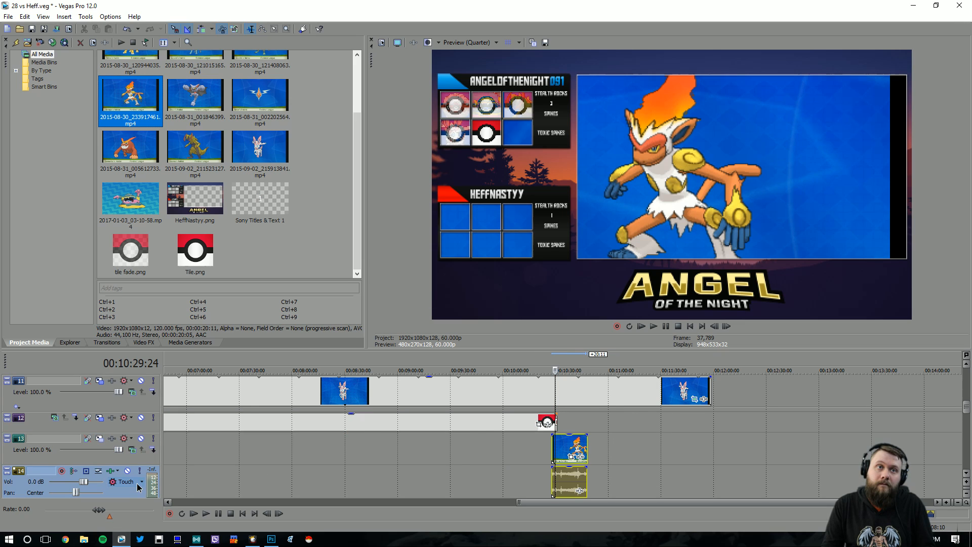
right_click(139, 487)
click(162, 317)
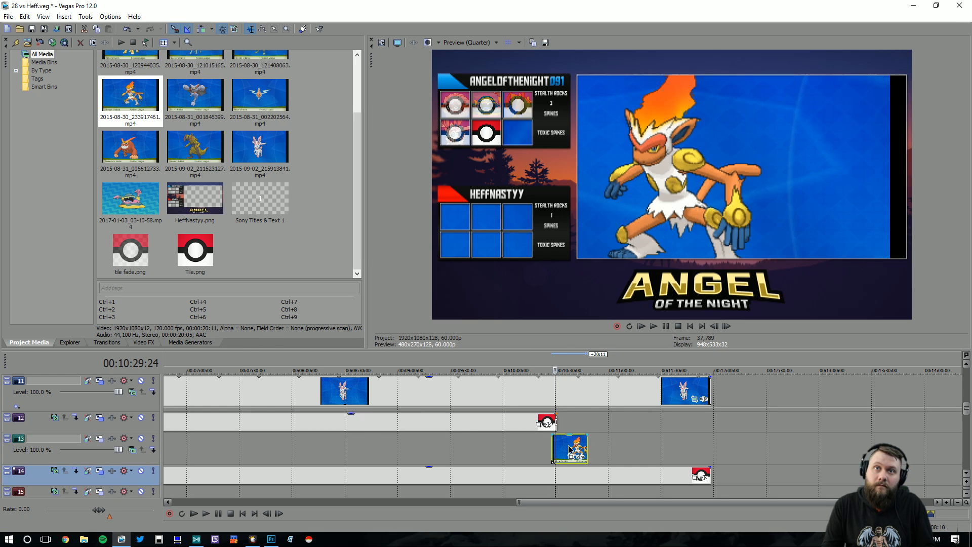
- Crop the Infernape clip with the Poke preset, then shrink the crop to about 513 by 385 around the face
click(572, 456)
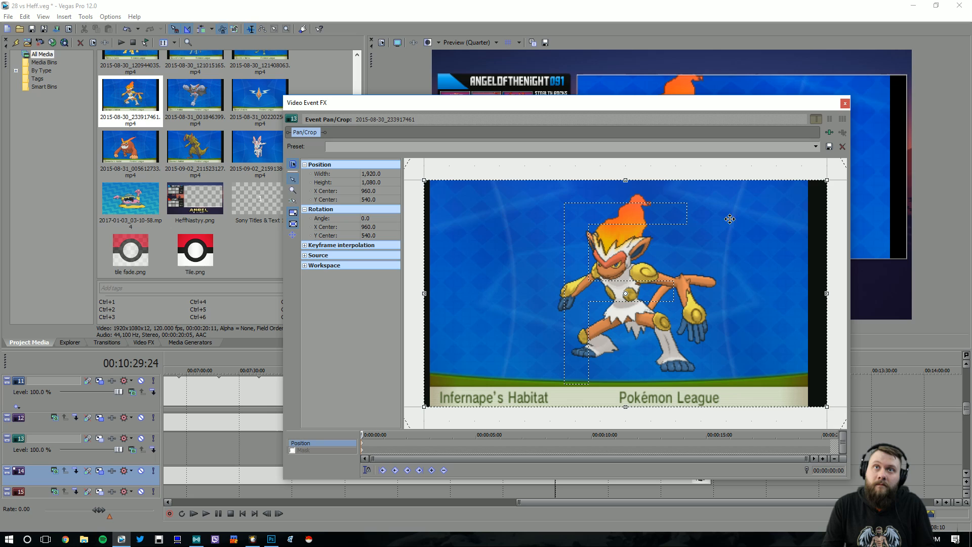
click(815, 146)
click(449, 187)
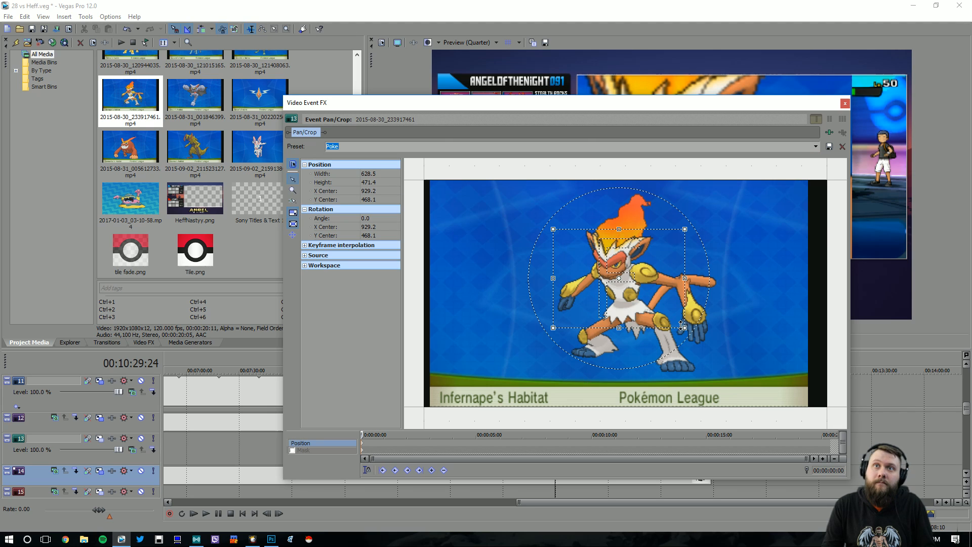
drag(688, 330, 654, 292)
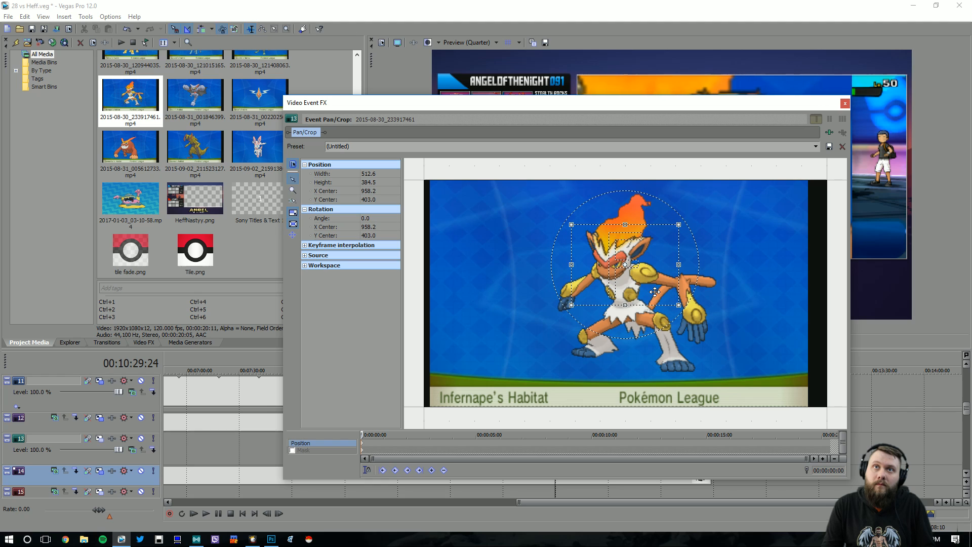
click(845, 104)
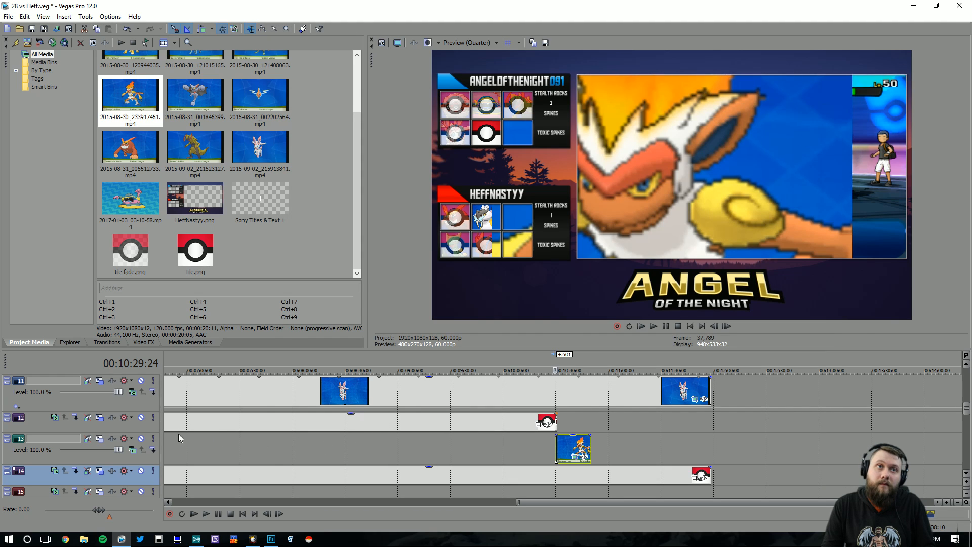
- Apply the Trainer 1 Pokemon 5 track motion preset to track 13
click(108, 437)
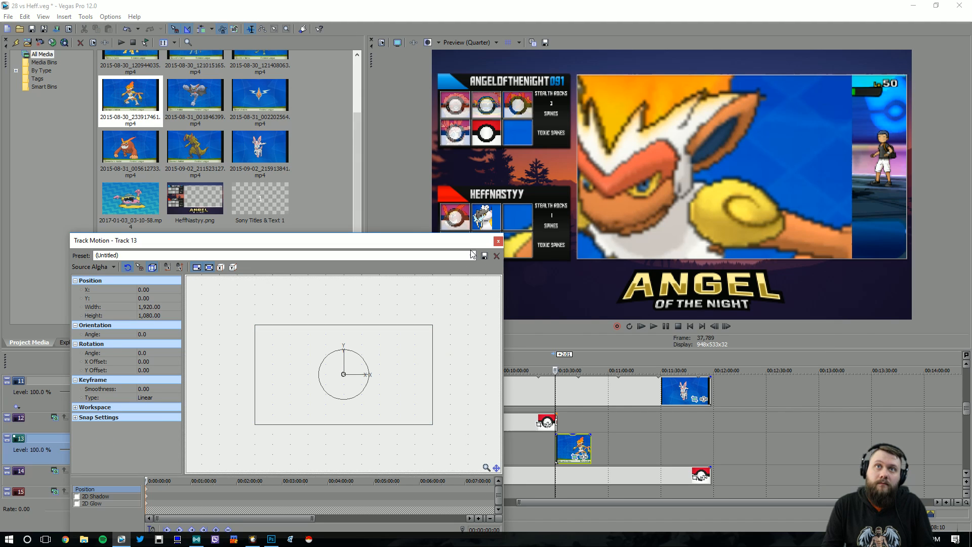
click(472, 255)
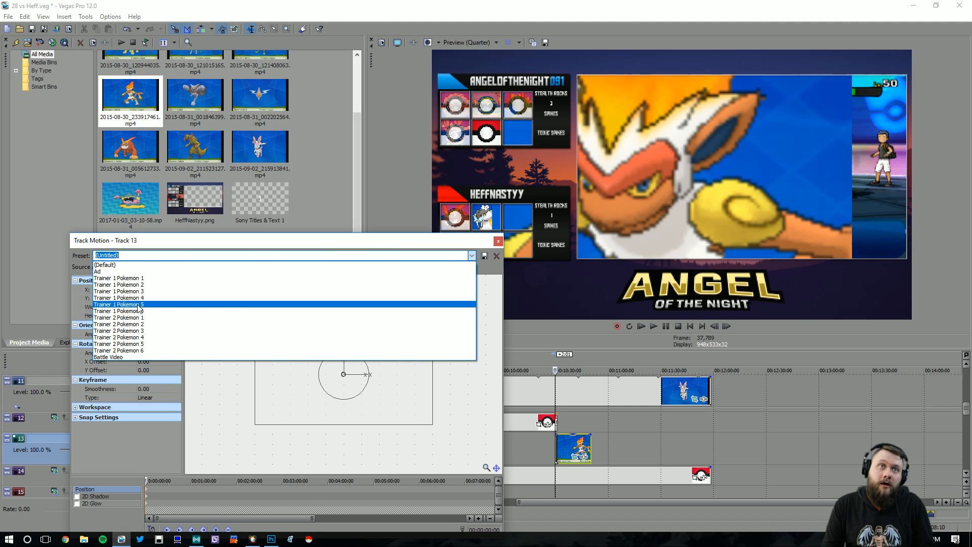
click(139, 305)
click(499, 241)
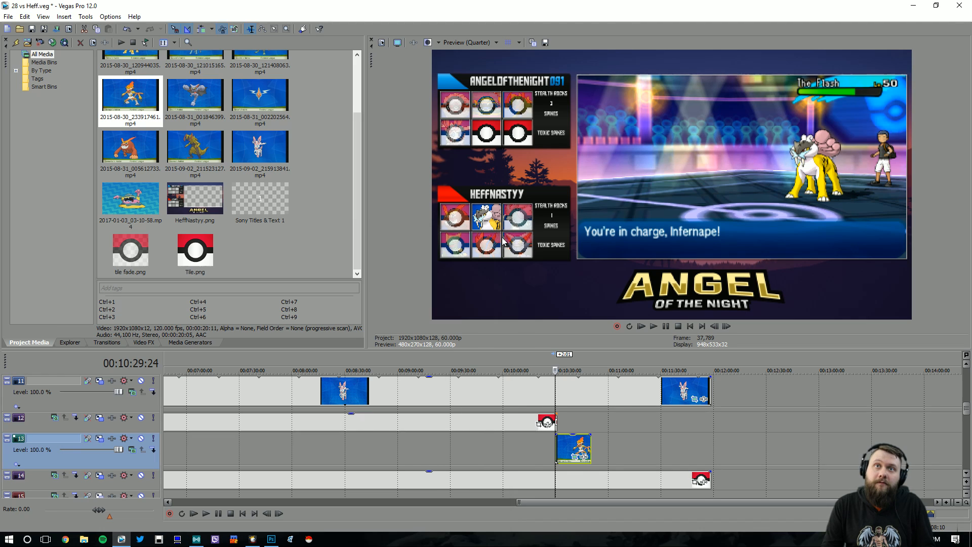
- Tighten the crop around Infernape's face and extend its clip on track 13 to the end of the battle footage
click(557, 420)
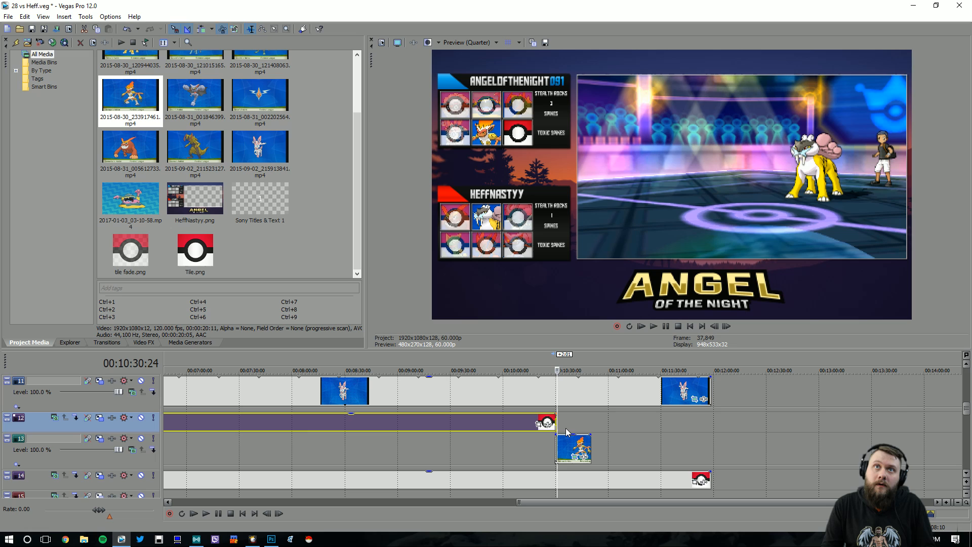
click(576, 458)
drag(678, 305, 655, 282)
click(845, 103)
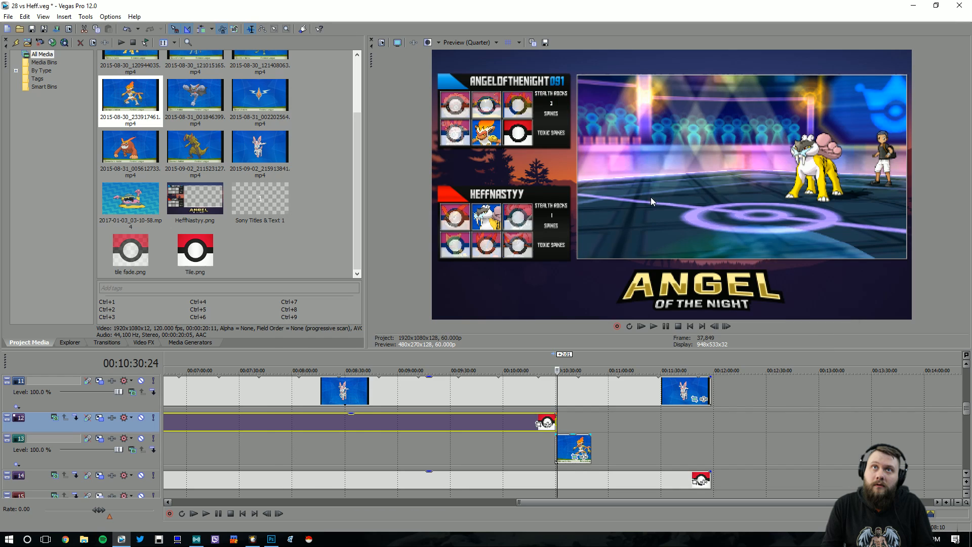
drag(594, 456, 711, 455)
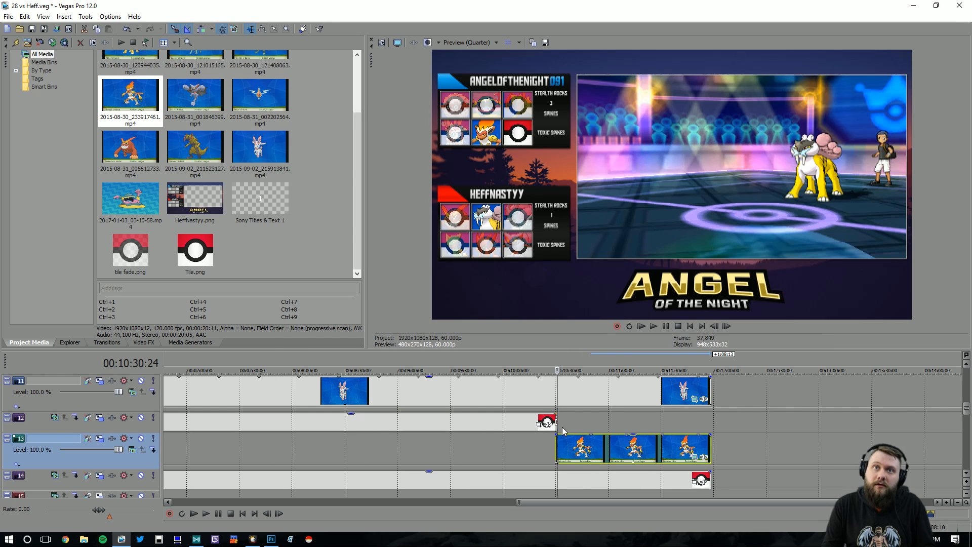
- Place tile fade.png on track 12 at 00:10:54:01, where Infernape faints, and extend it to the end of the battle footage
click(655, 326)
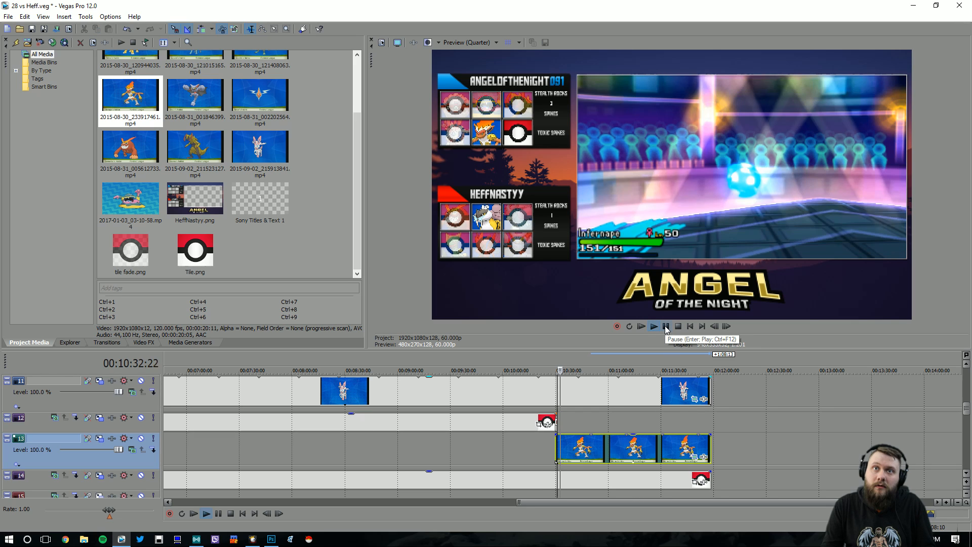
click(666, 326)
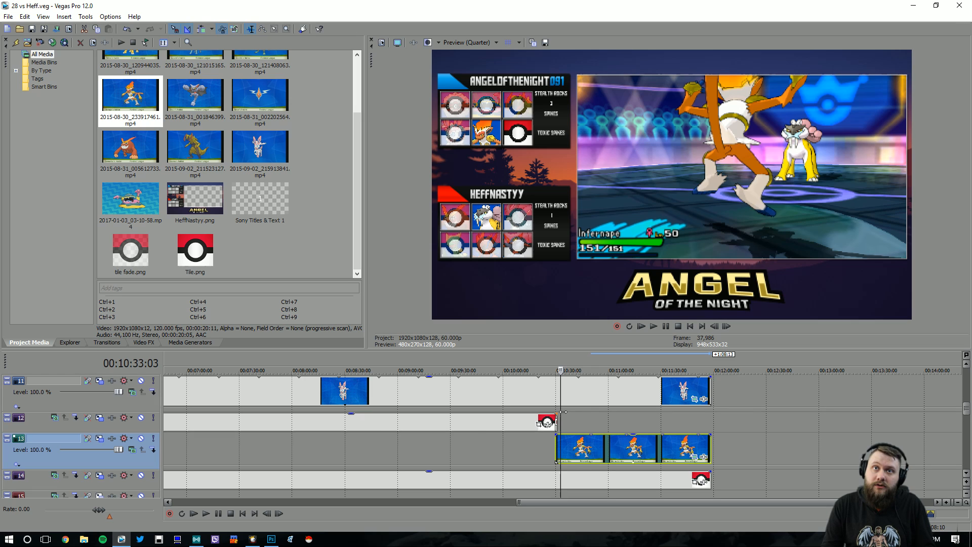
drag(564, 412, 597, 420)
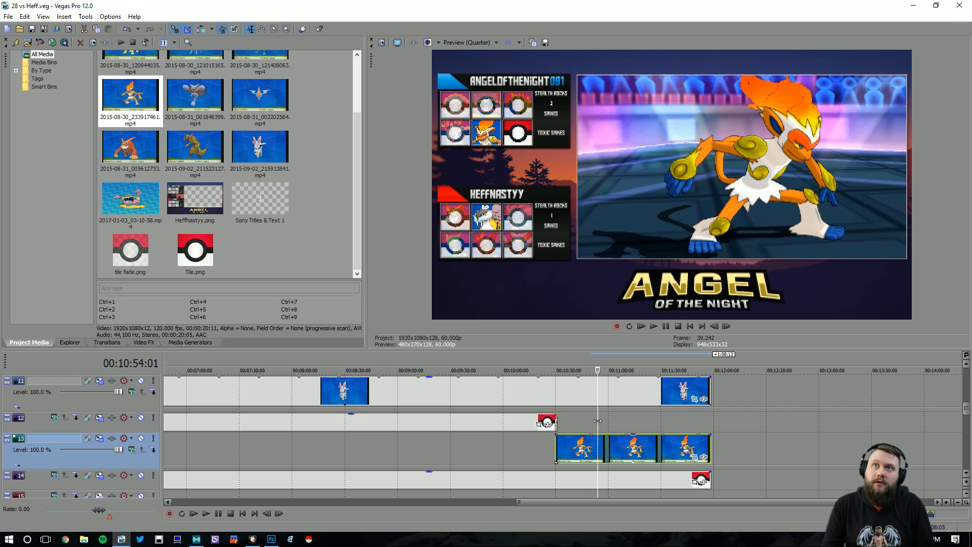
drag(147, 271, 604, 427)
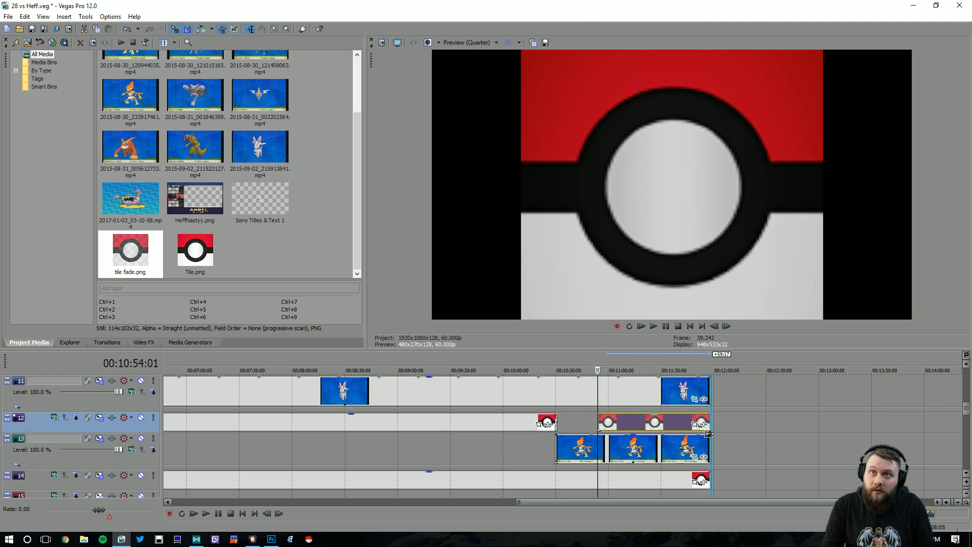
- Add the Push Down transition to the start of the faded tile on track 12 and save the project
click(114, 341)
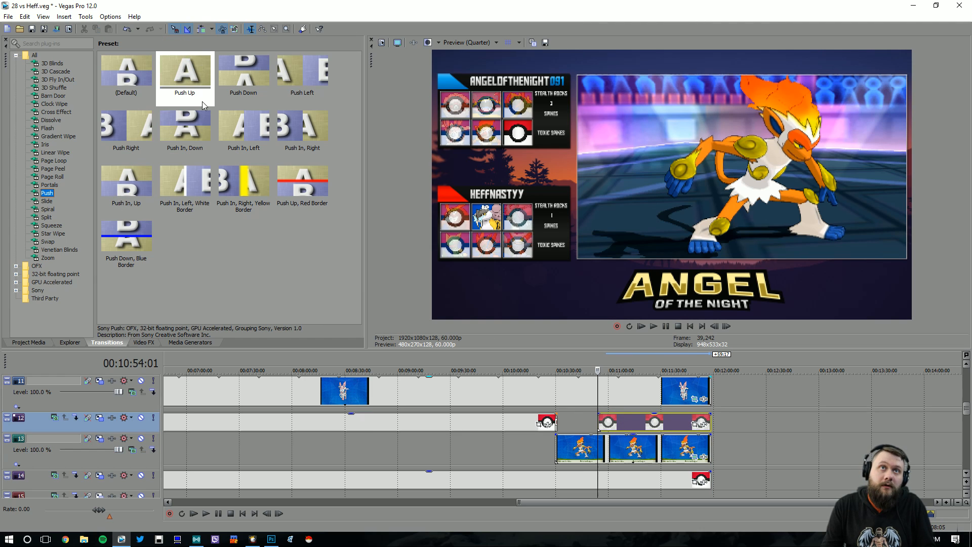
drag(243, 76, 605, 427)
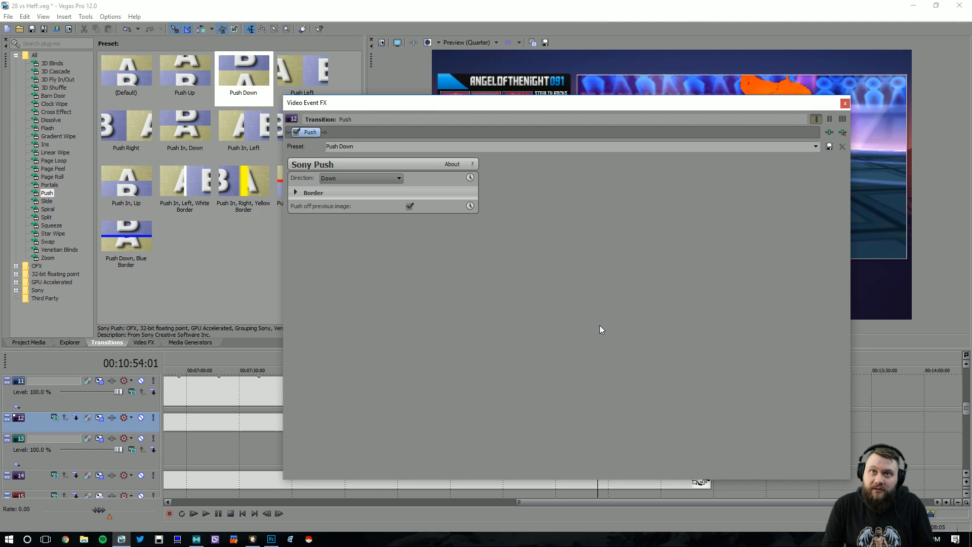
click(844, 104)
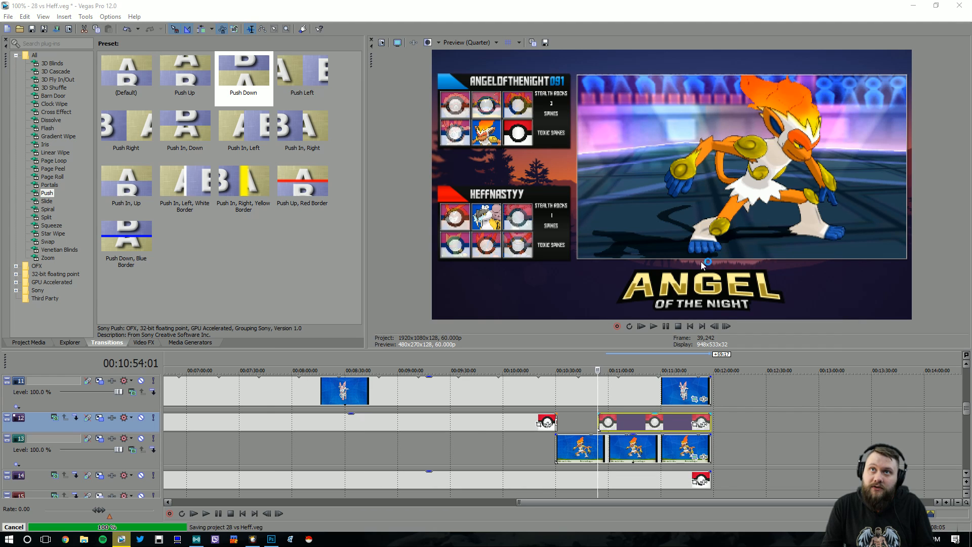
- Find where Rotom is sent out and trim the Poké Ball tile on track 14 to end at 00:11:02:20
click(659, 327)
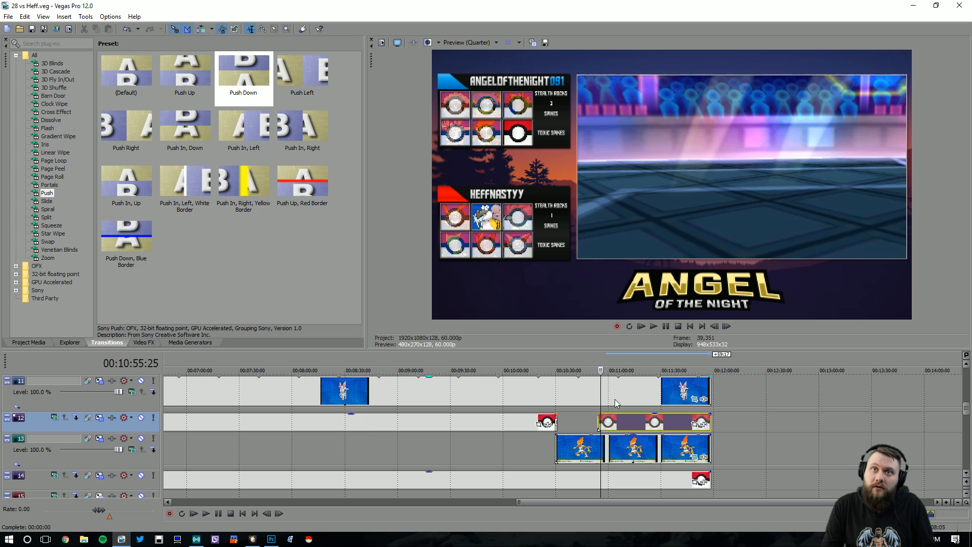
click(610, 399)
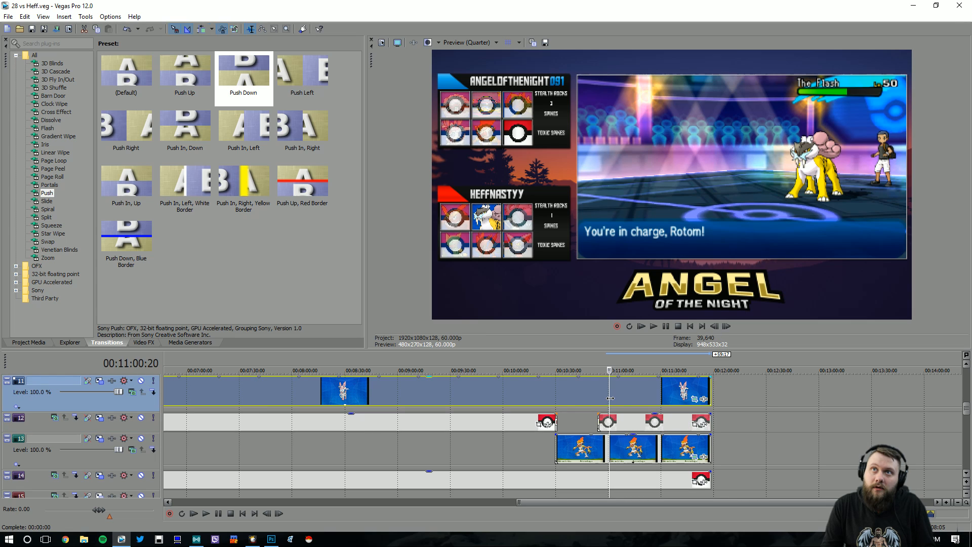
click(612, 398)
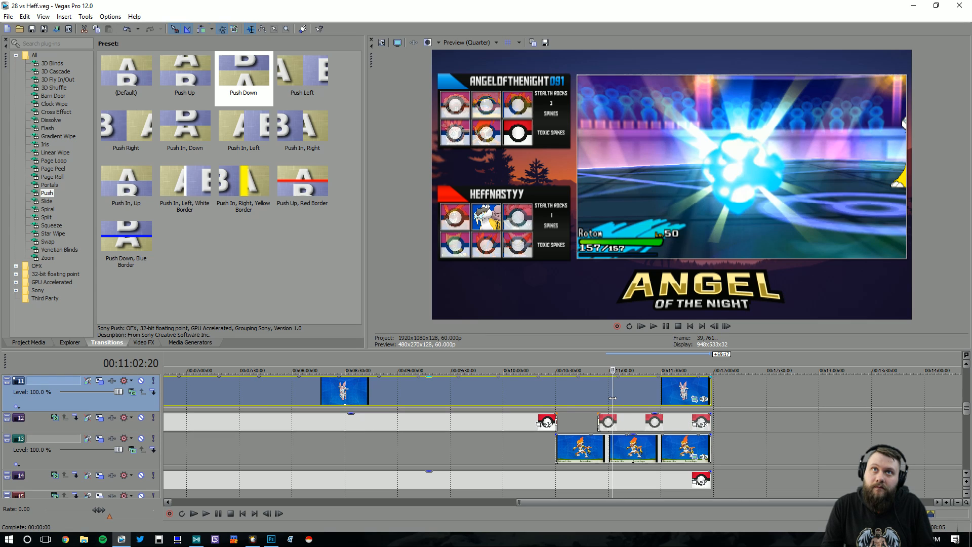
drag(707, 481, 608, 481)
- Insert a new video track directly below track 14 and place the Rotom clip 2015-08-31_002202564.mp4 on it at 00:11:02:20
scroll(959, 412, down, 2)
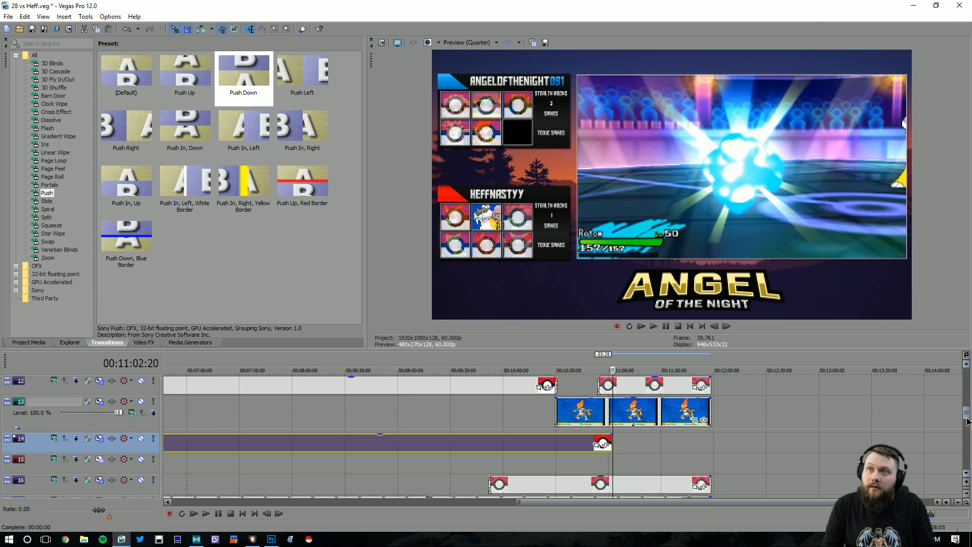
right_click(147, 450)
click(167, 317)
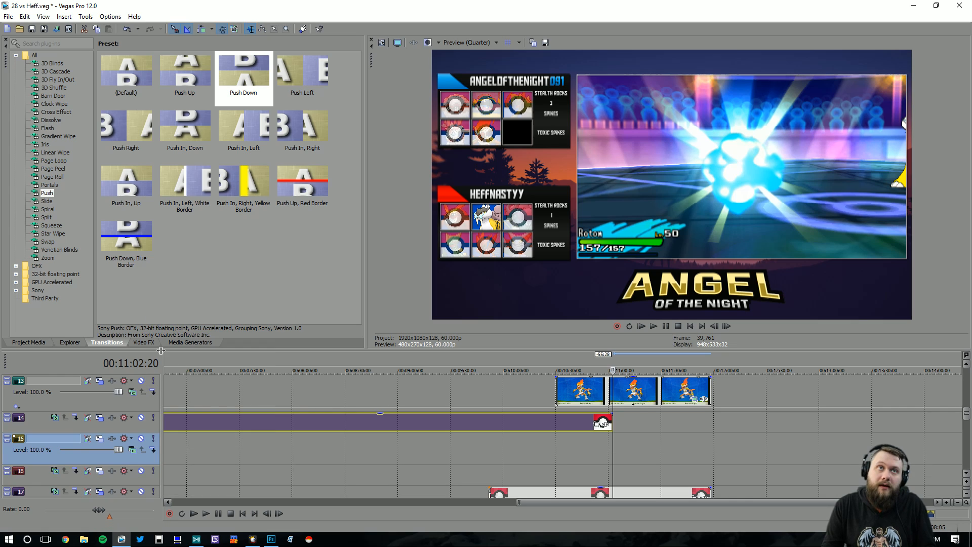
click(31, 342)
drag(260, 96, 615, 445)
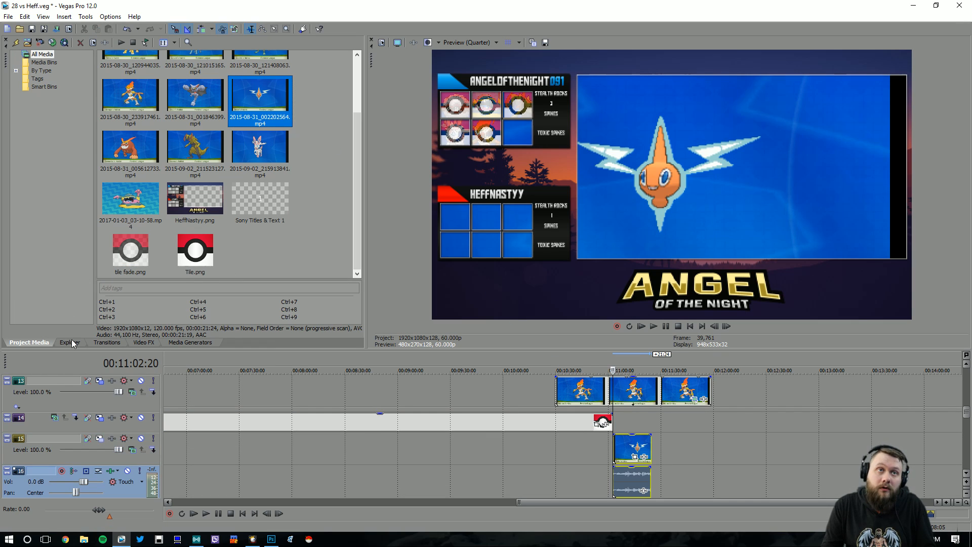
- Add the Push Up transition to the end of the Poké Ball tile on track 14
click(100, 343)
drag(193, 96, 611, 422)
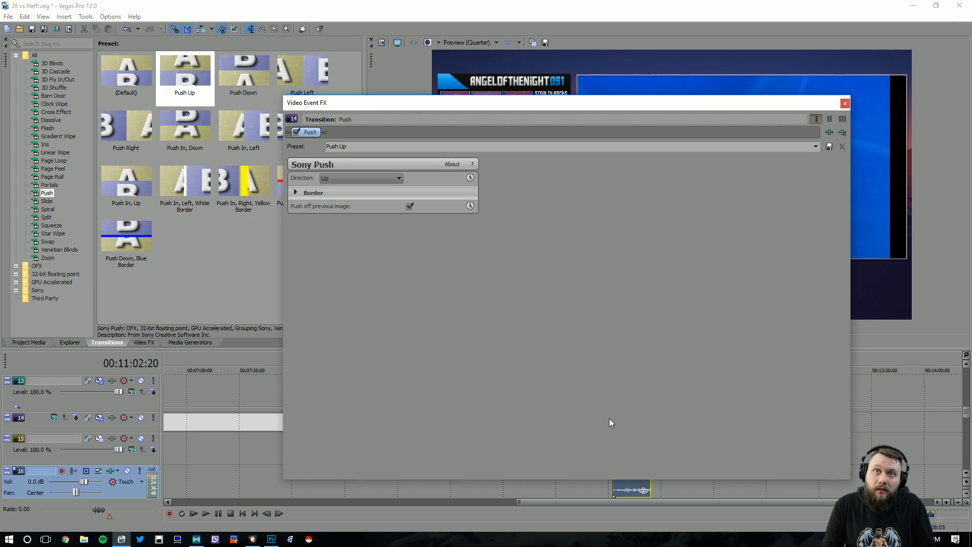
click(845, 104)
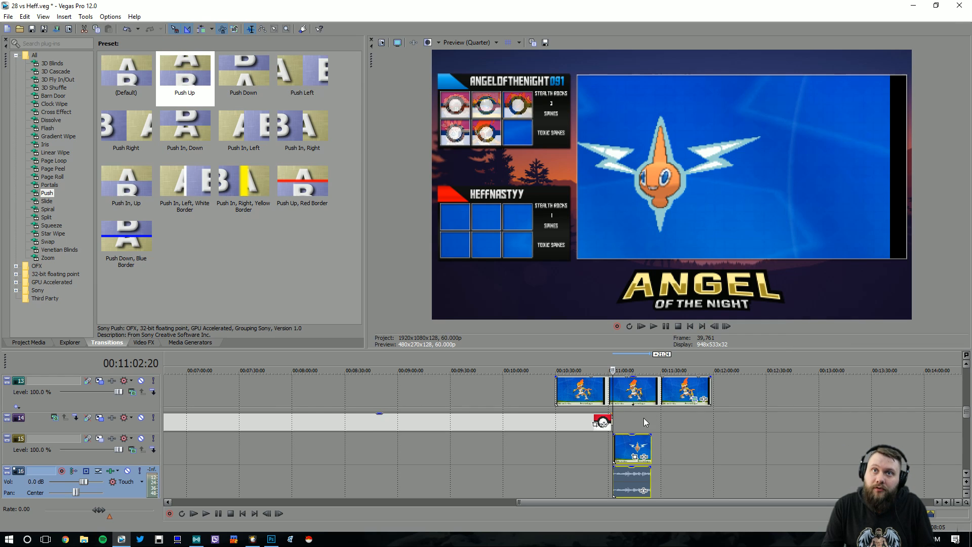
- Move the Rotom clip's start to 00:11:01:20, extend its video to the end of the battle footage, and delete its audio track
click(609, 419)
drag(624, 451, 711, 444)
click(648, 445)
right_click(132, 490)
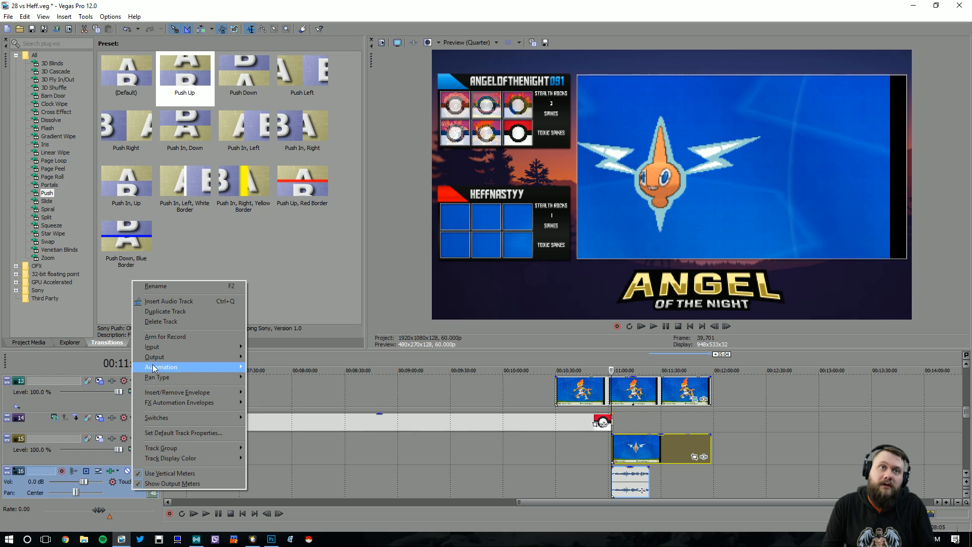
click(152, 323)
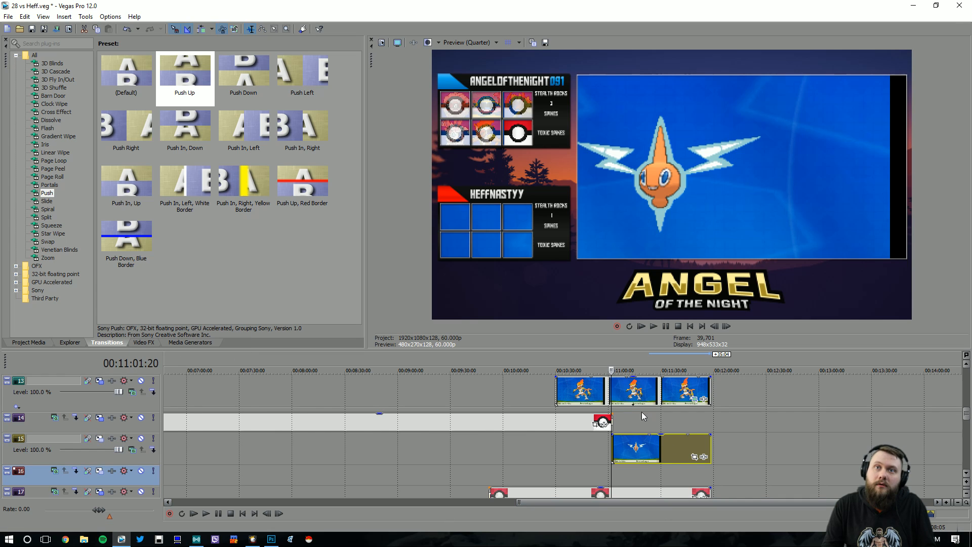
- Crop the Rotom clip with the Poke preset, then shrink the crop to about 493 by 370 and center it on the face
click(695, 458)
click(506, 146)
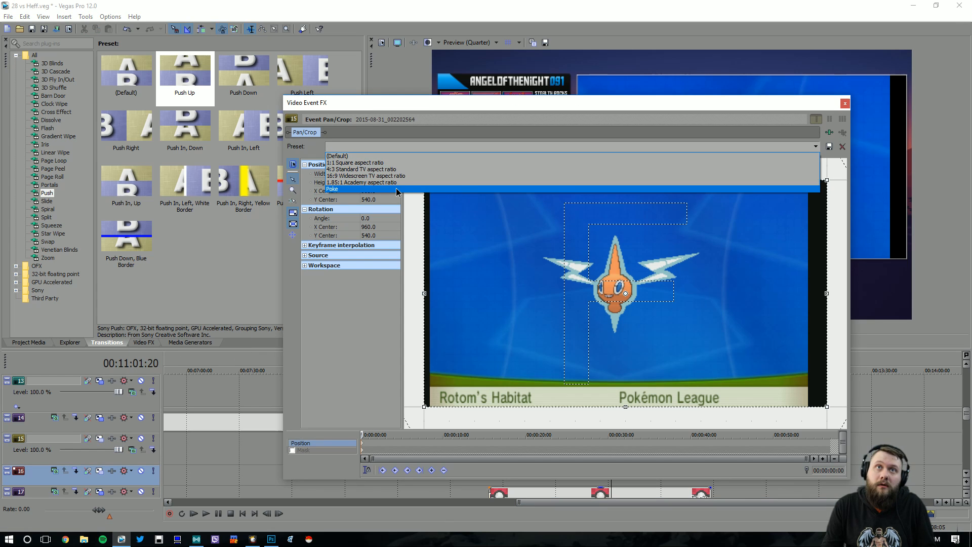
click(506, 189)
drag(685, 329, 670, 317)
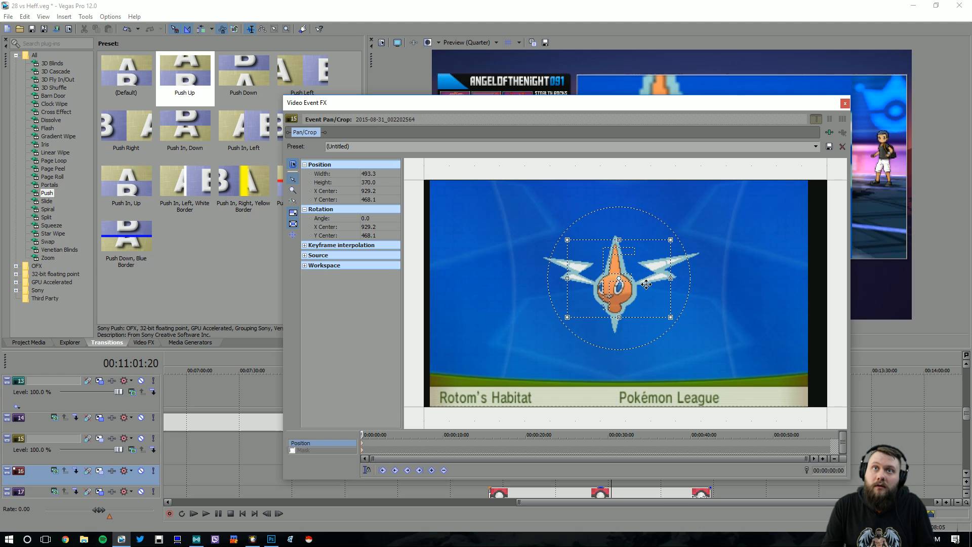
drag(646, 281, 643, 288)
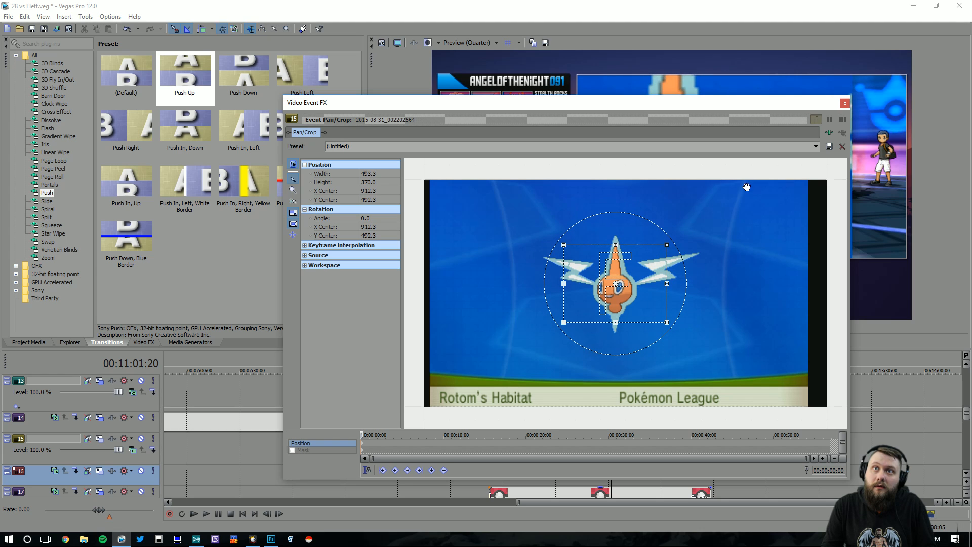
click(845, 103)
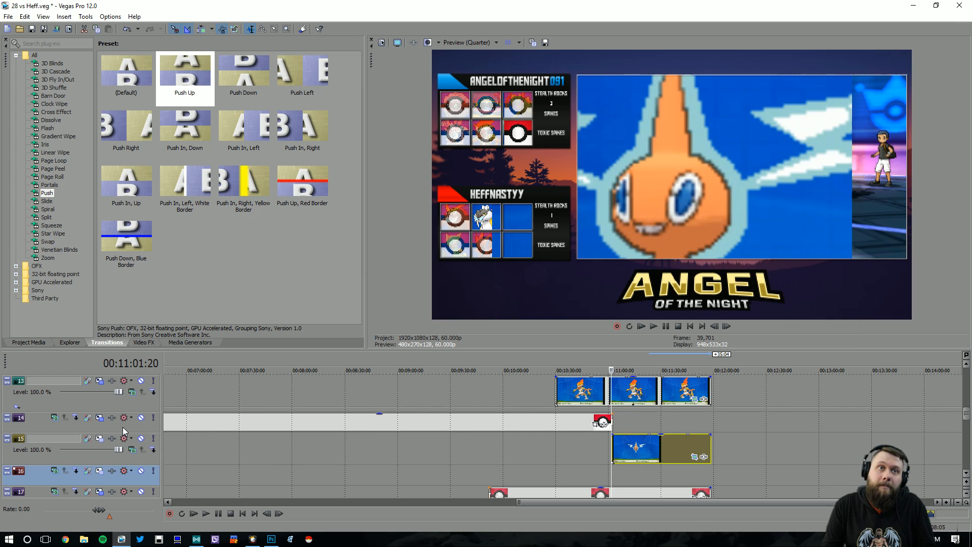
- Apply the track motion preset Trainer 1 Pokemon 6 to track 15 so Rotom fills its team tile
click(99, 438)
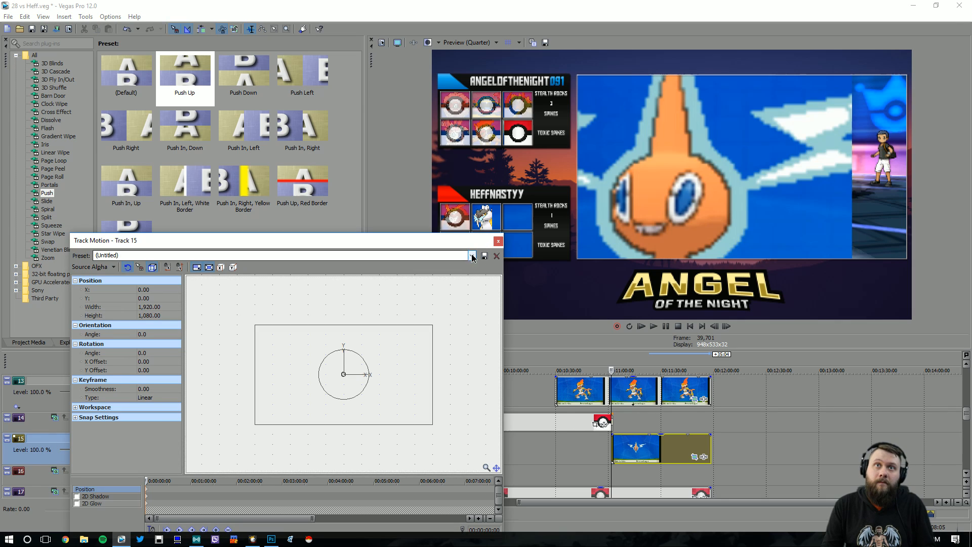
click(472, 256)
click(446, 325)
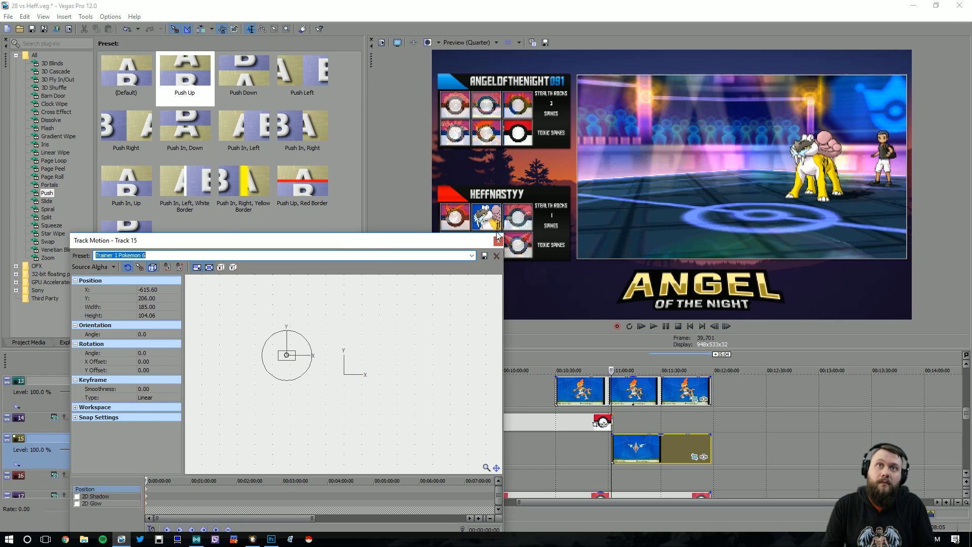
click(498, 240)
- Reposition the Rotom clip's crop on track 15 so its center is at about X 941, Y 495
click(614, 421)
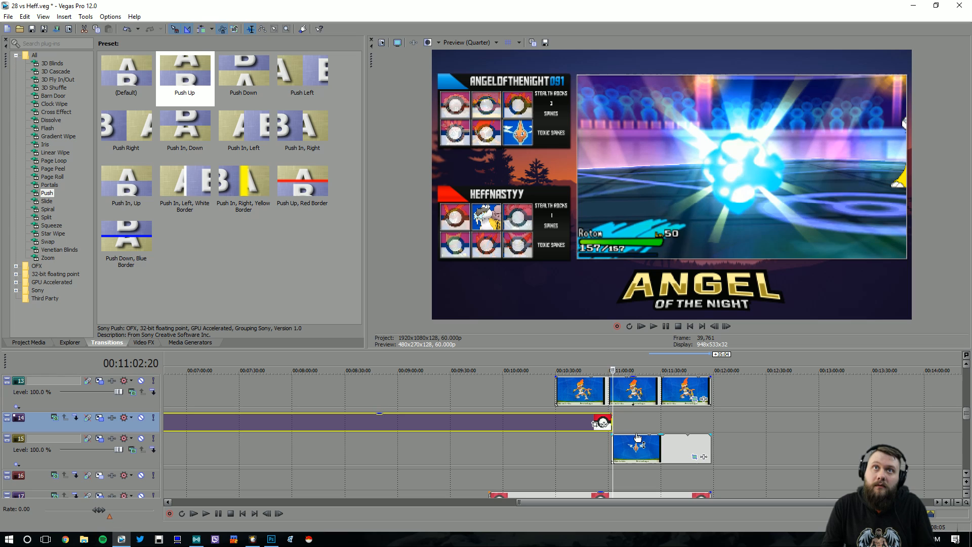
click(695, 457)
drag(612, 303, 621, 294)
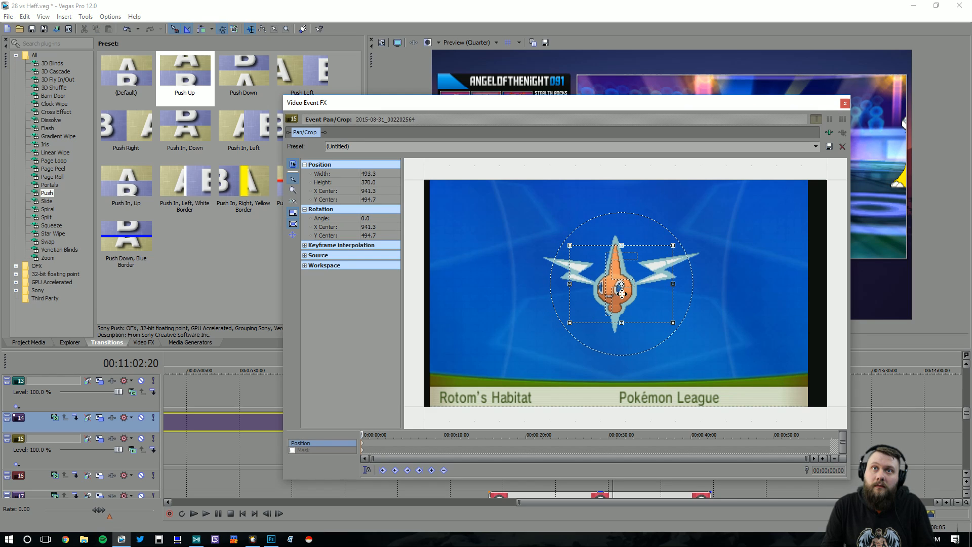
click(845, 103)
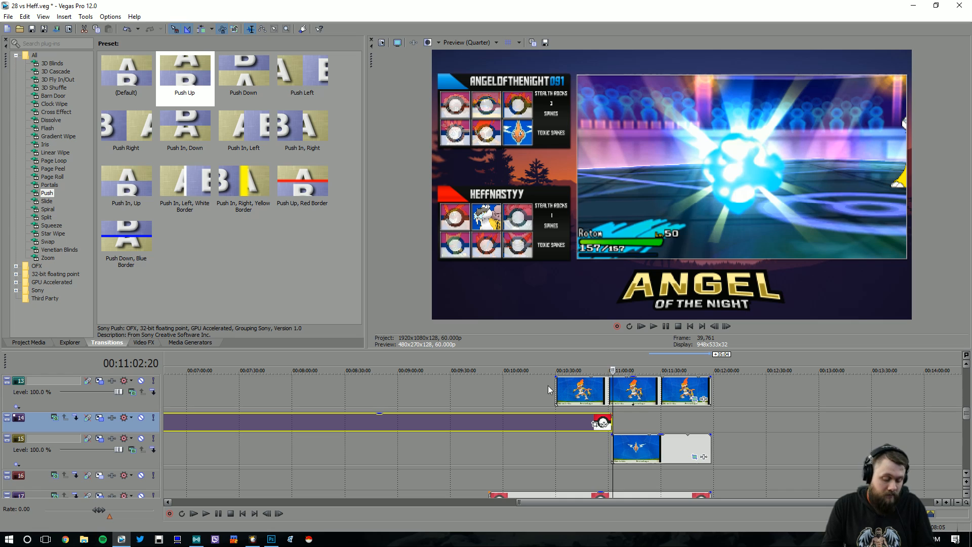
- Find the moment Rotom faints and place tile fade.png on track 14 from 00:11:47:02 to the end of the battle footage
click(616, 400)
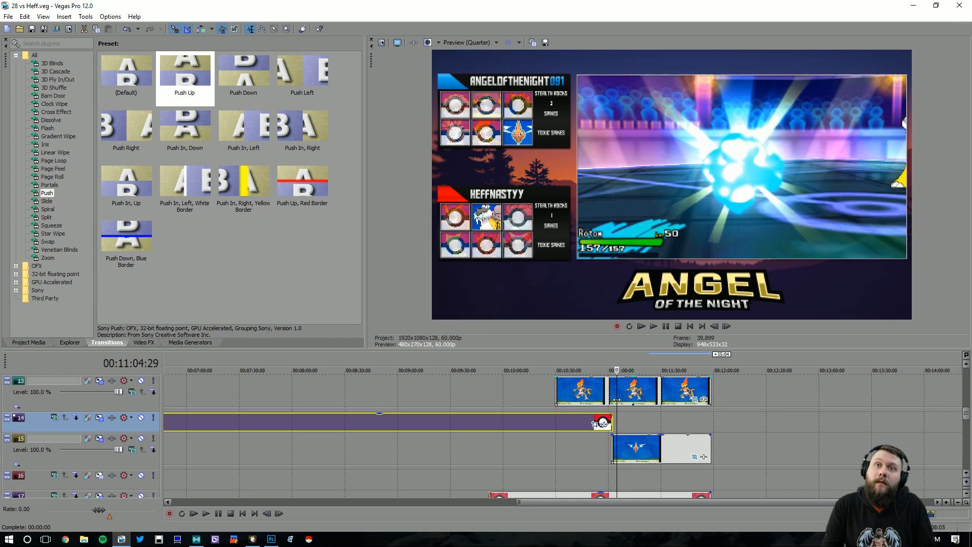
drag(616, 400, 690, 392)
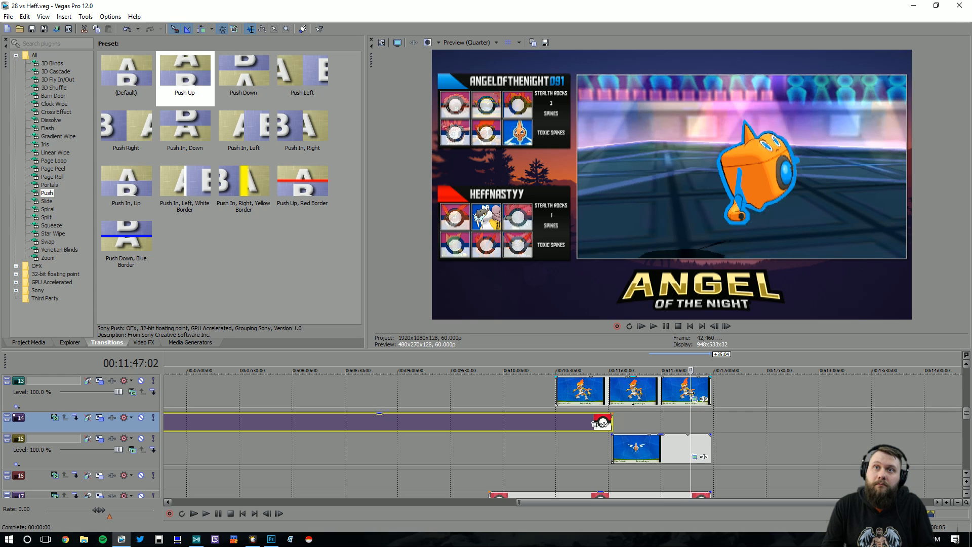
click(36, 342)
drag(132, 248, 704, 423)
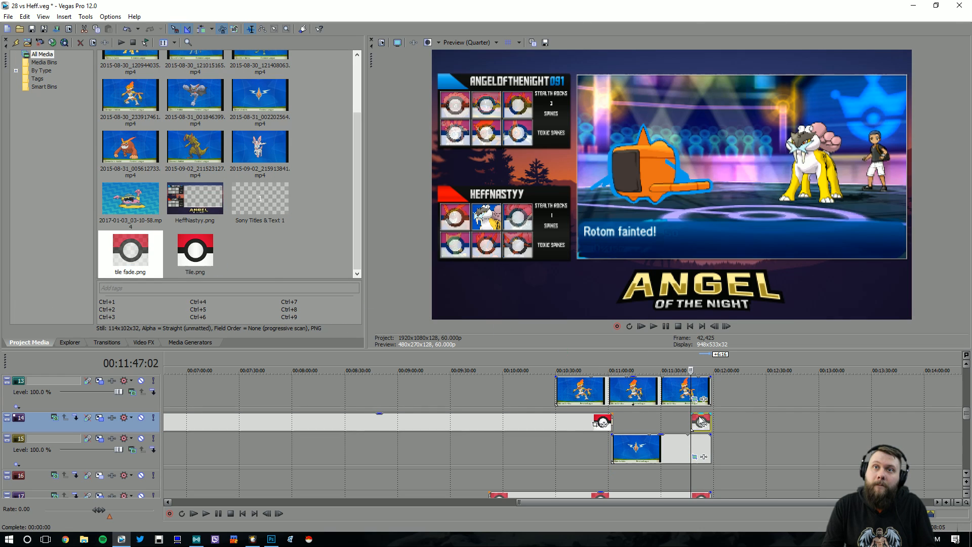
- Add the Push Down transition to the start of the faded tile on track 14
click(107, 342)
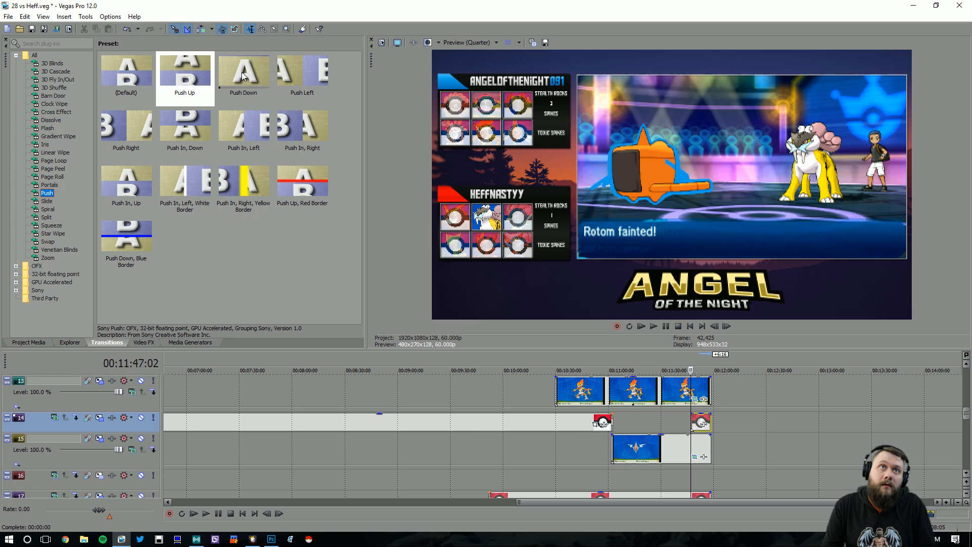
drag(242, 72, 696, 428)
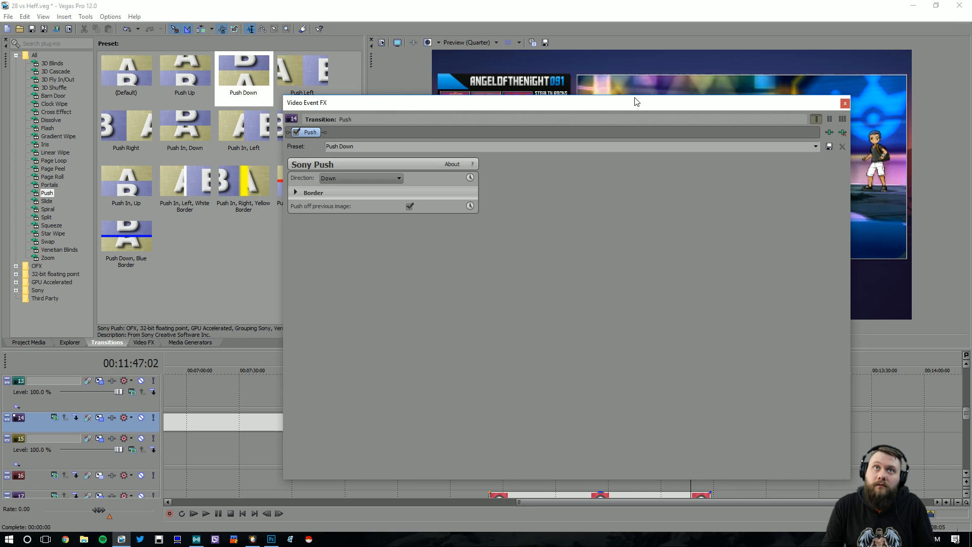
click(845, 104)
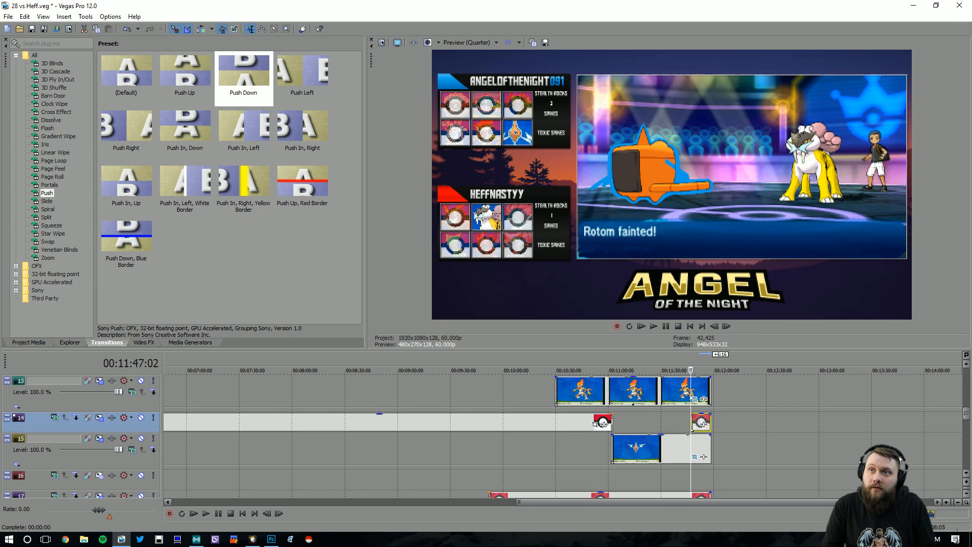
- Place tile fade.png on track 19 from 00:11:51:03 to the end of the battle footage
mouse_move(964, 416)
mouse_down()
mouse_move(967, 462)
mouse_move(967, 425)
mouse_up()
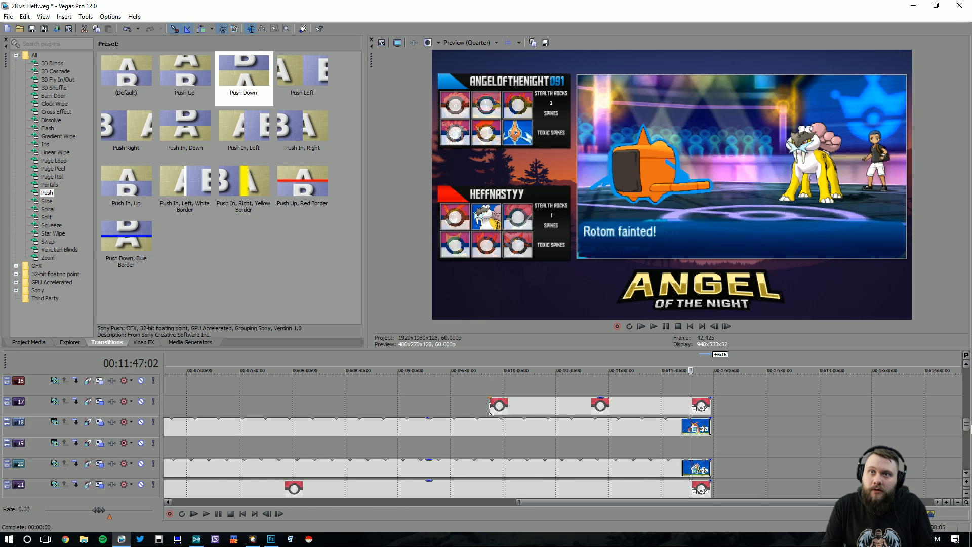
click(653, 326)
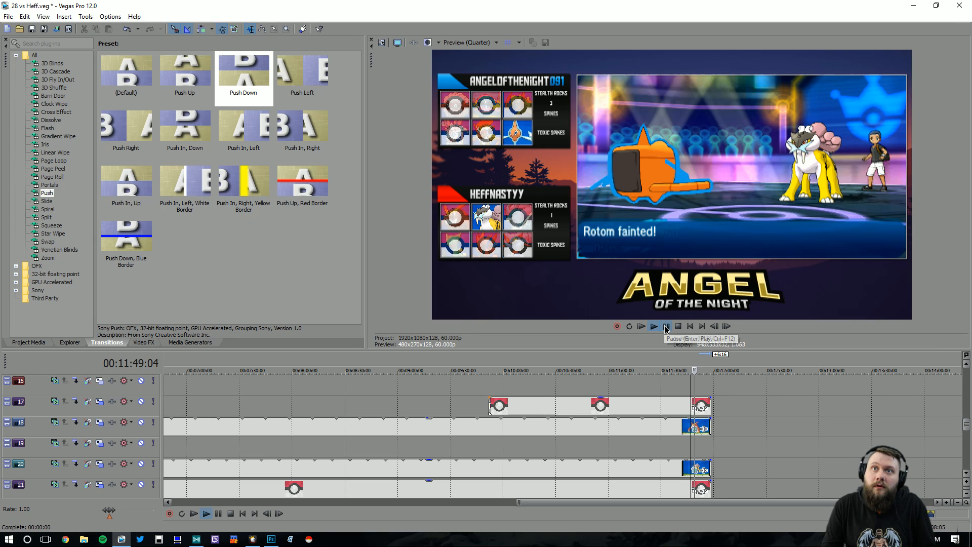
key(space)
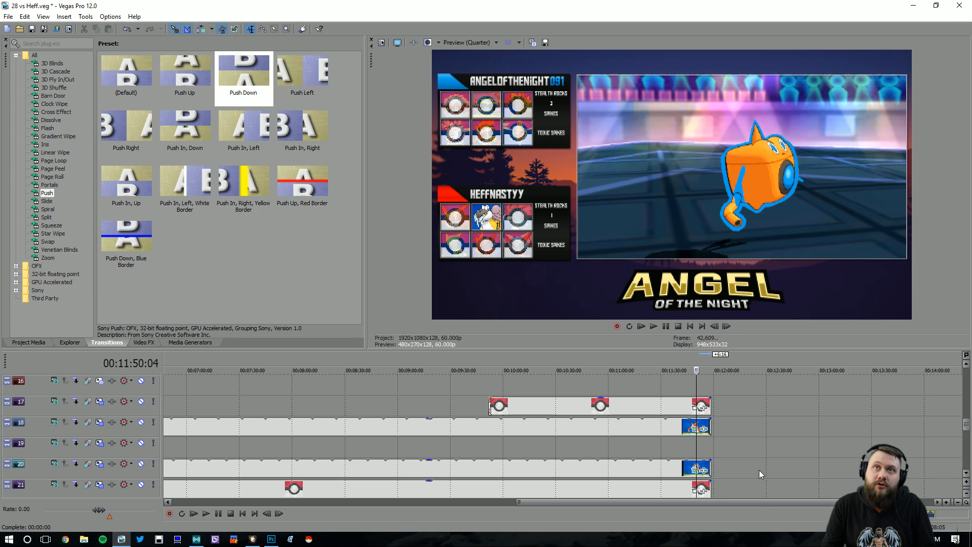
click(699, 449)
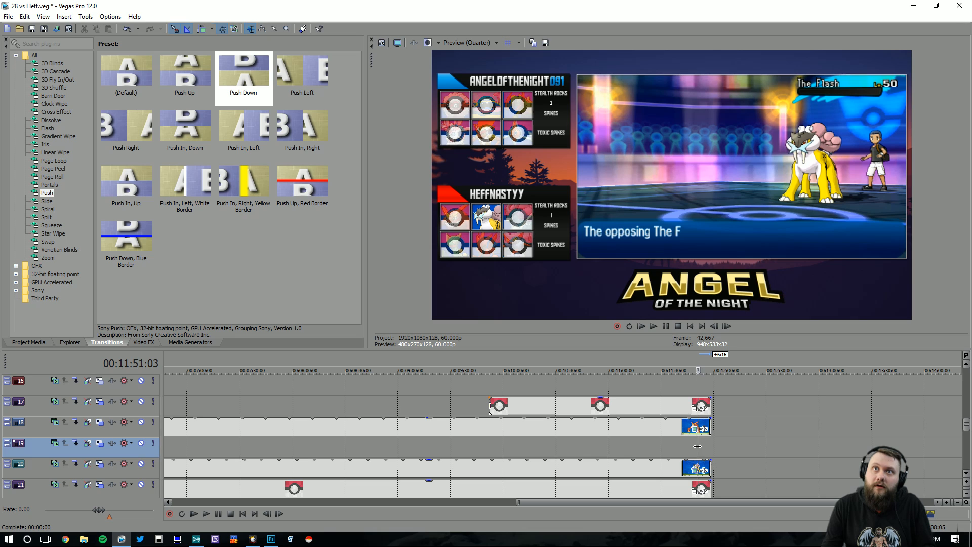
click(29, 343)
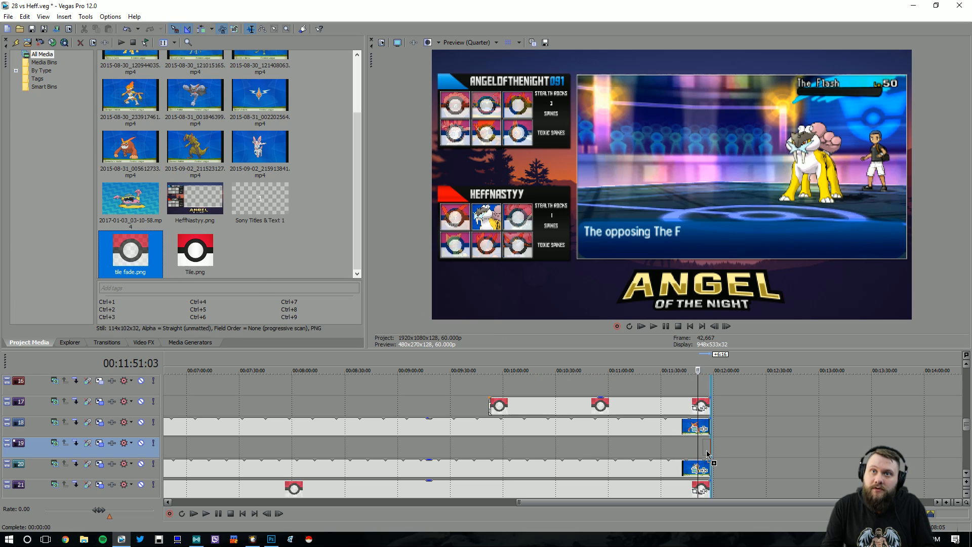
drag(708, 454, 705, 450)
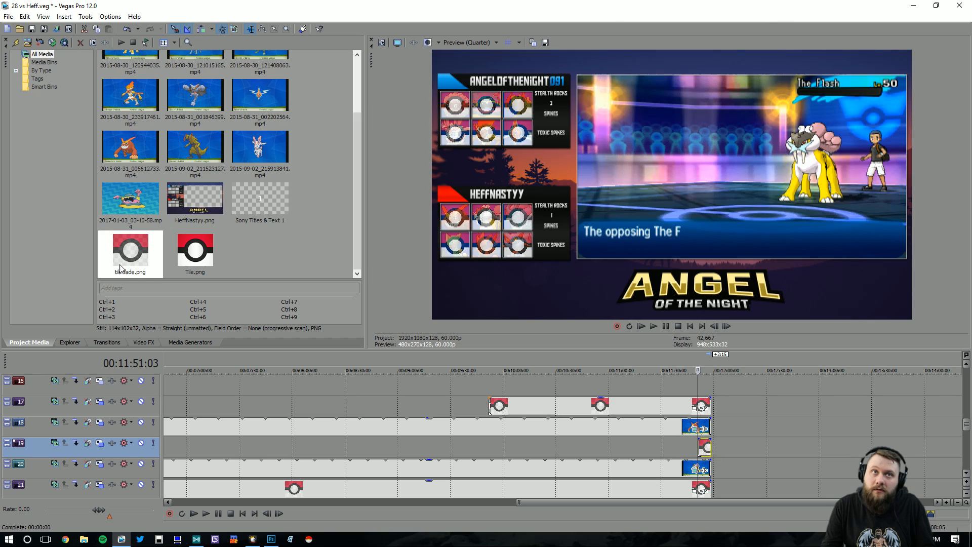
- Add the Push Down transition to the start of the faded tile on track 19
click(107, 342)
drag(243, 76, 701, 450)
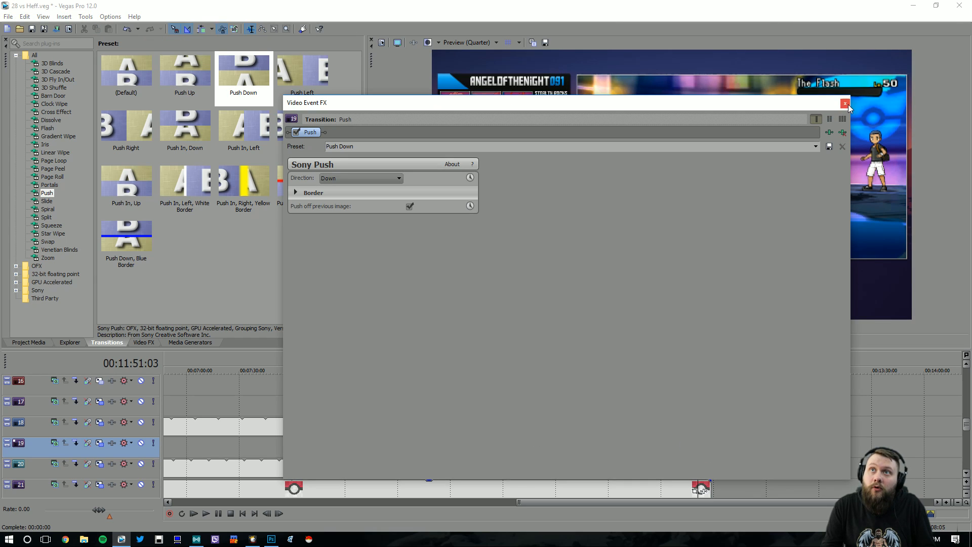
click(845, 103)
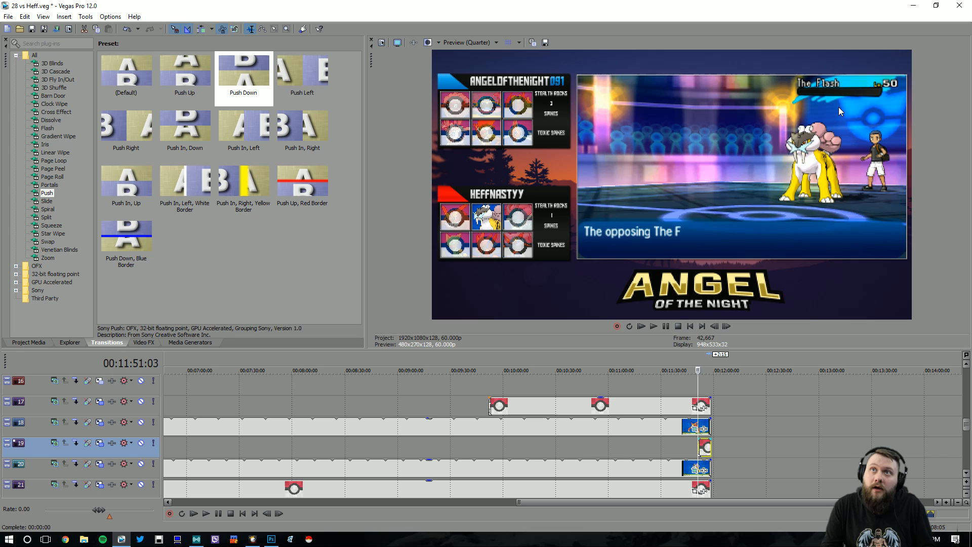
- Lower the preview quality to Draft (Quarter) and play from 00:11:51:03 to check the track 19 tile's transition
click(472, 47)
click(532, 87)
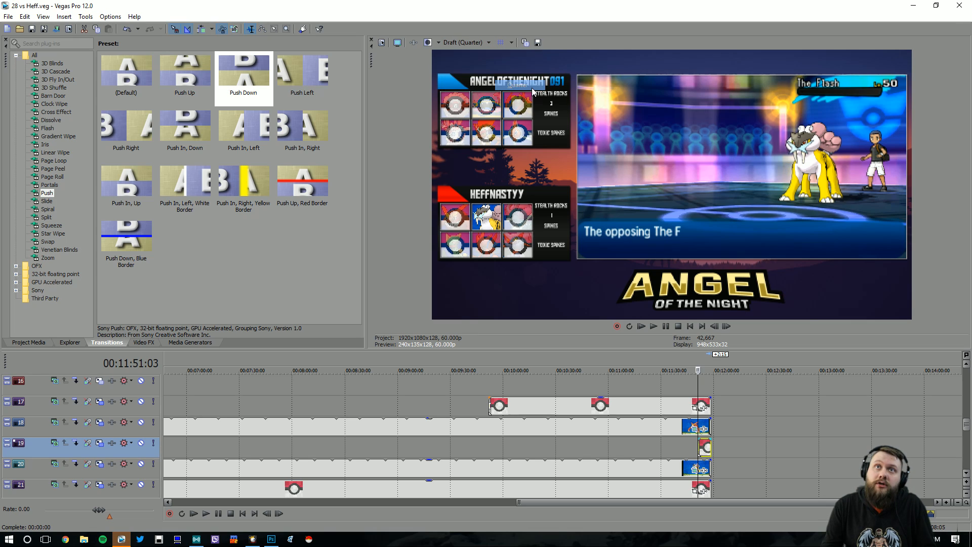
click(653, 326)
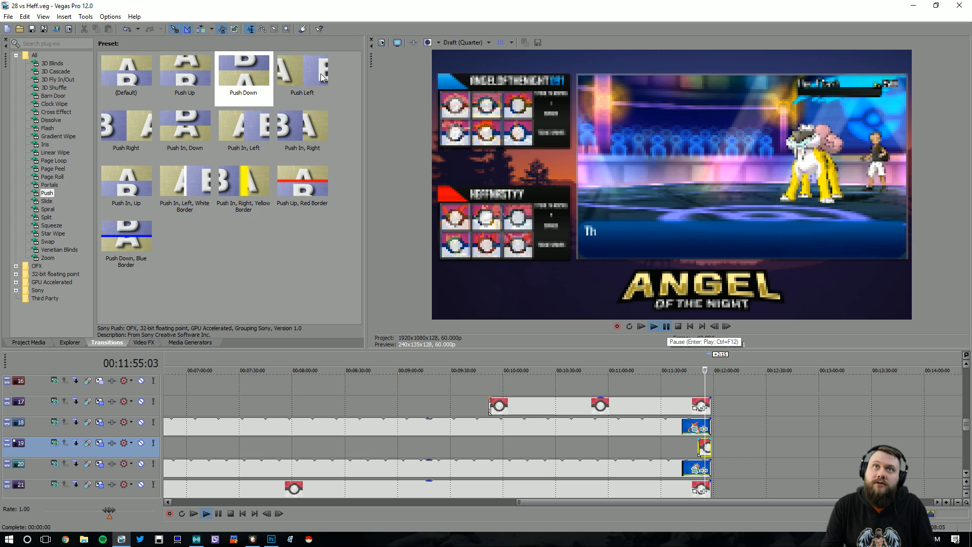
click(666, 326)
- Switch to File Explorer, open Dropbox > Sun Moon Audio > Audio Extended, and enlarge the window to show the music files
scroll(745, 443, down, 3)
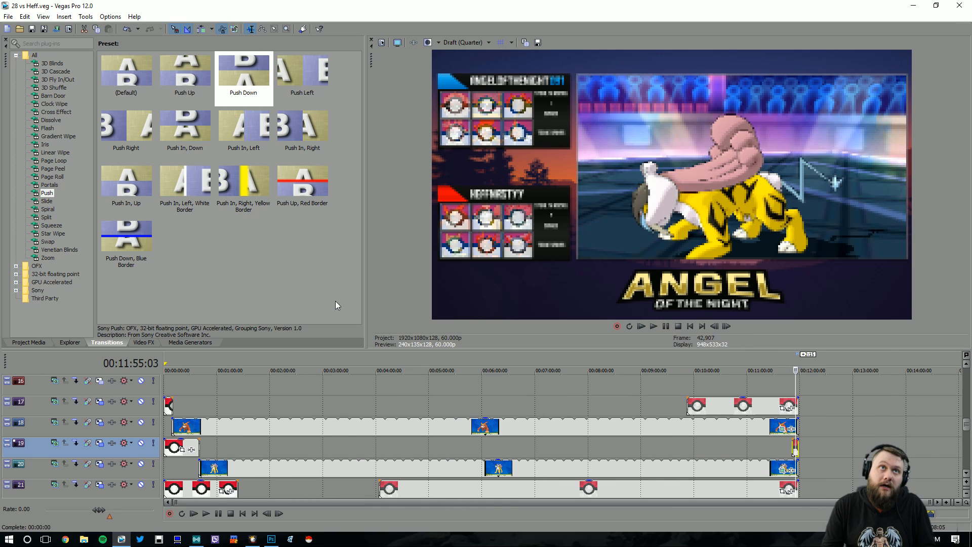
drag(968, 428, 967, 476)
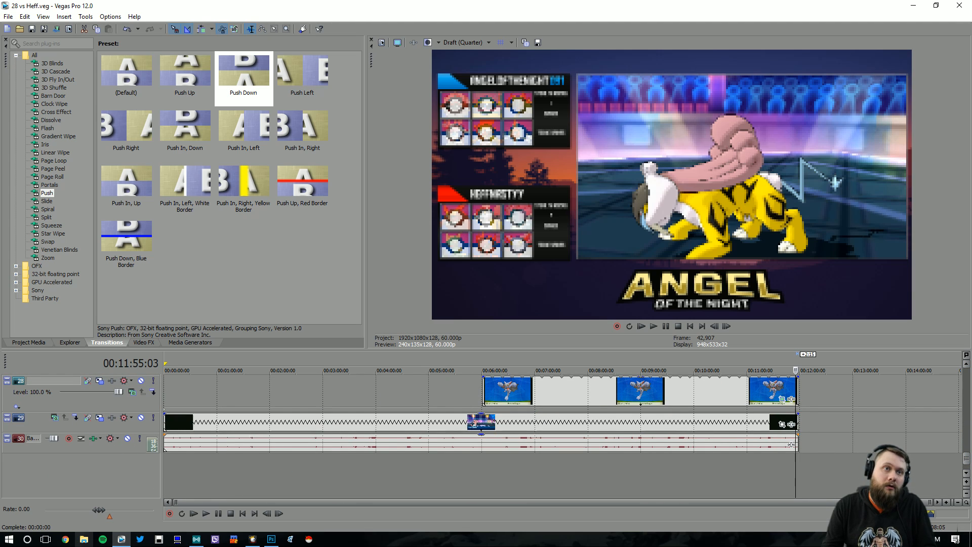
click(83, 539)
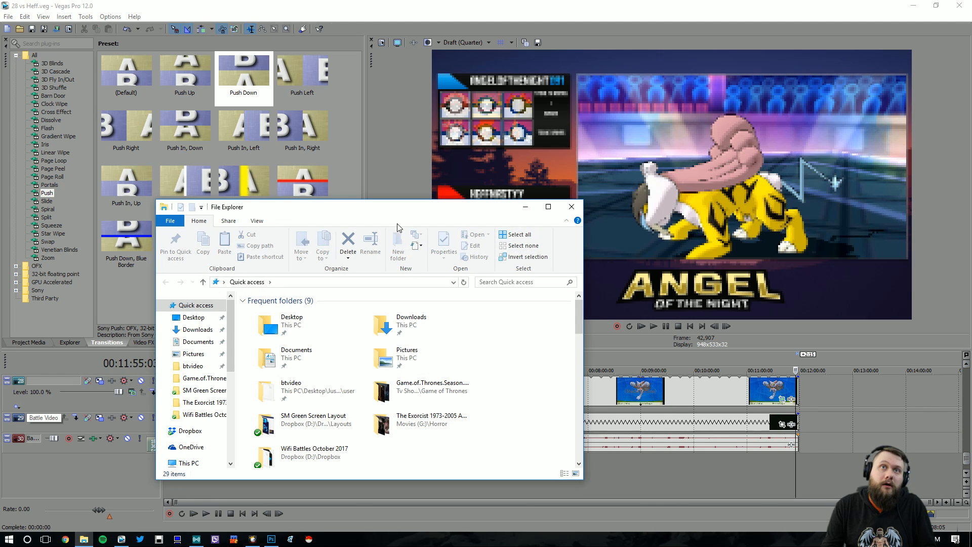
drag(395, 207, 0, 197)
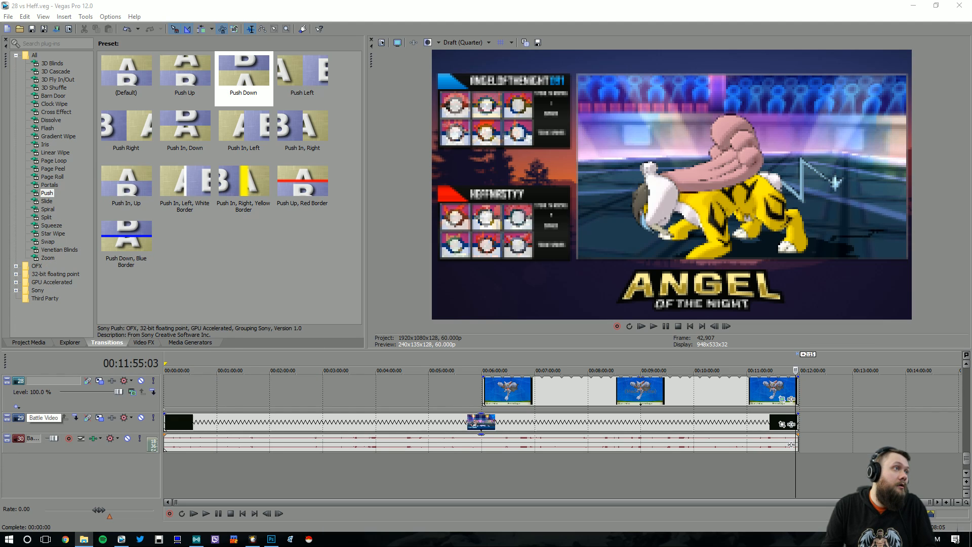
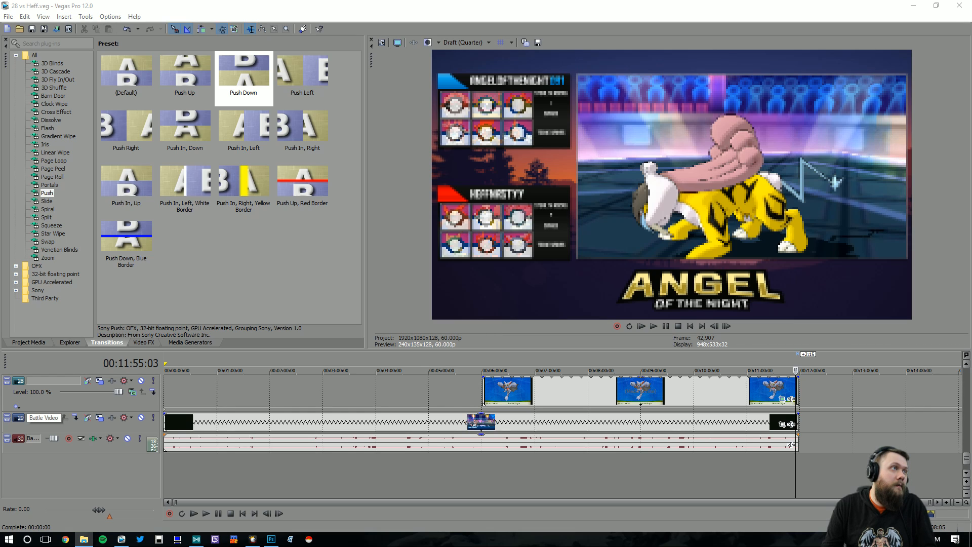
drag(0, 120, 565, 124)
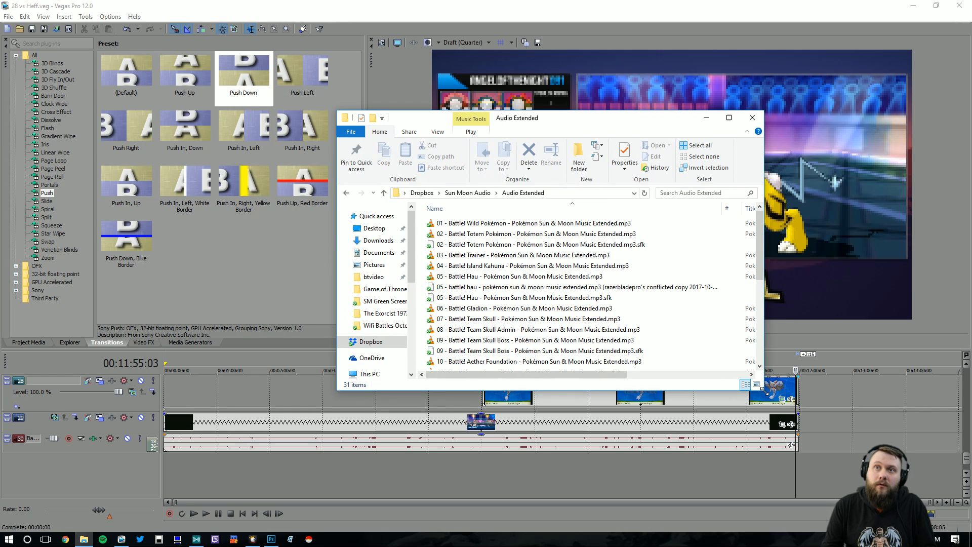
drag(765, 391, 886, 508)
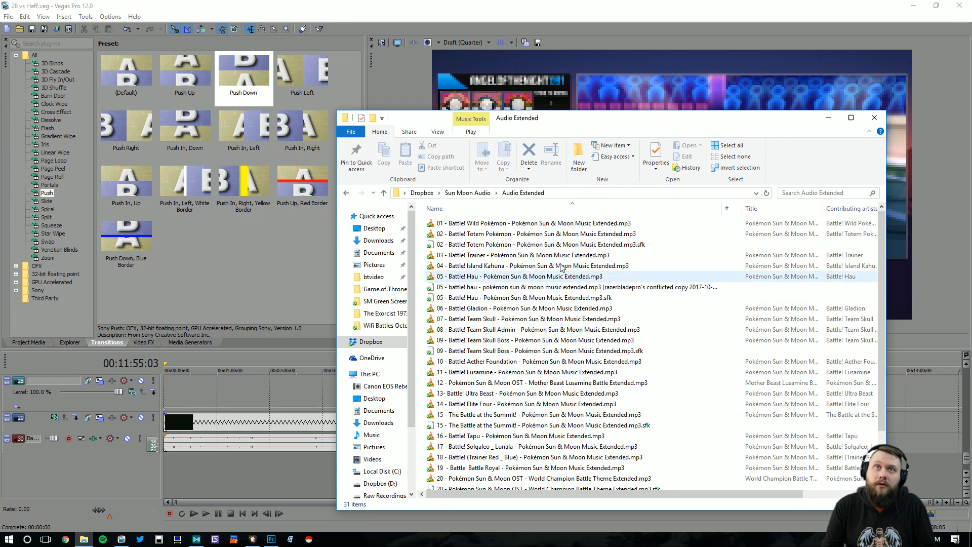
- Audition the track 20 - Pokémon Sun & Moon OST - World Champion Battle Theme Extended.mp3, then close the player
scroll(533, 349, down, 2)
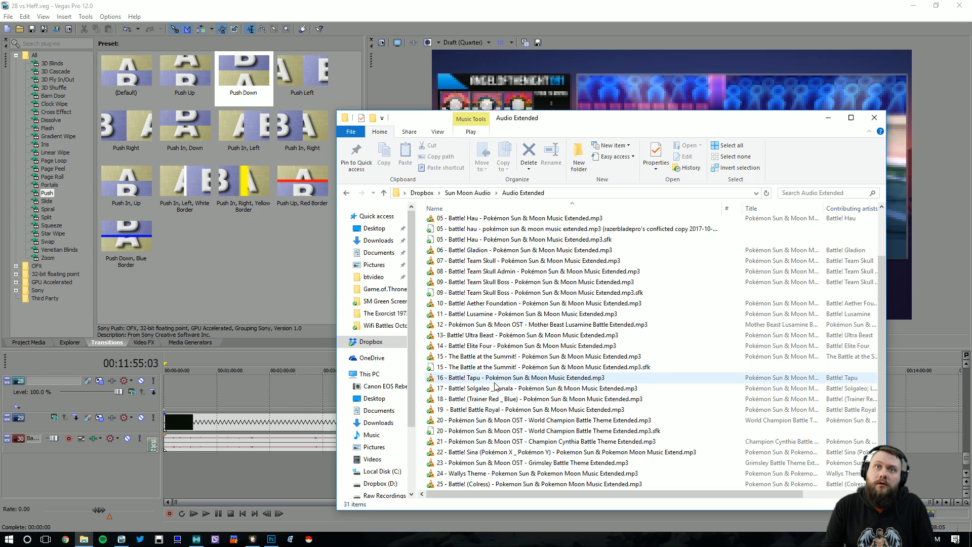
double_click(505, 420)
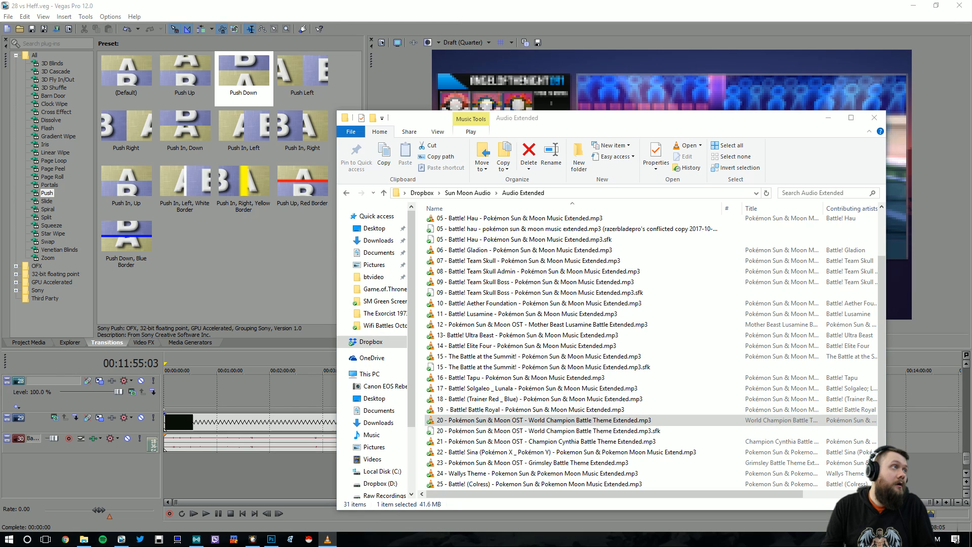
key(alt+F4)
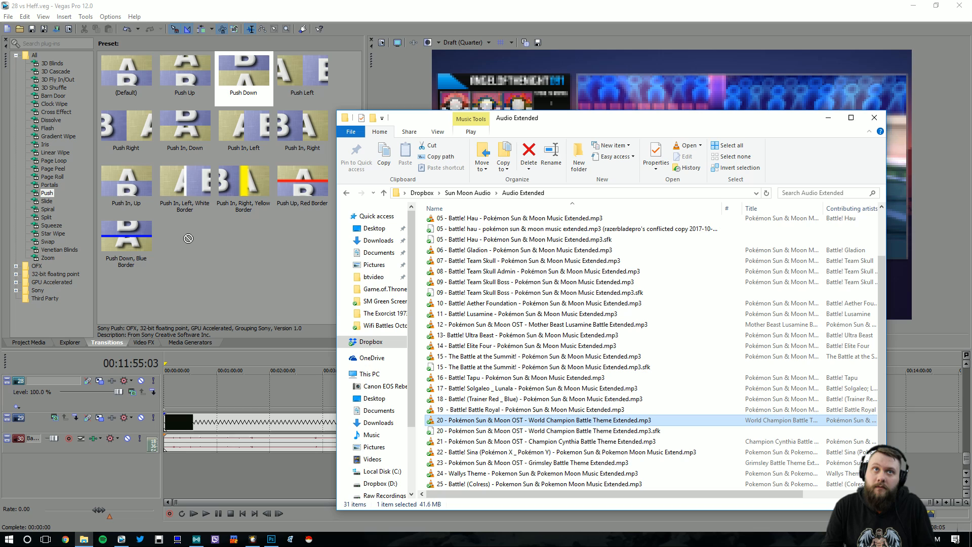
- Import the World Champion Battle Theme Extended mp3 into the Vegas Pro project media
drag(20, 329, 26, 345)
drag(227, 252, 228, 253)
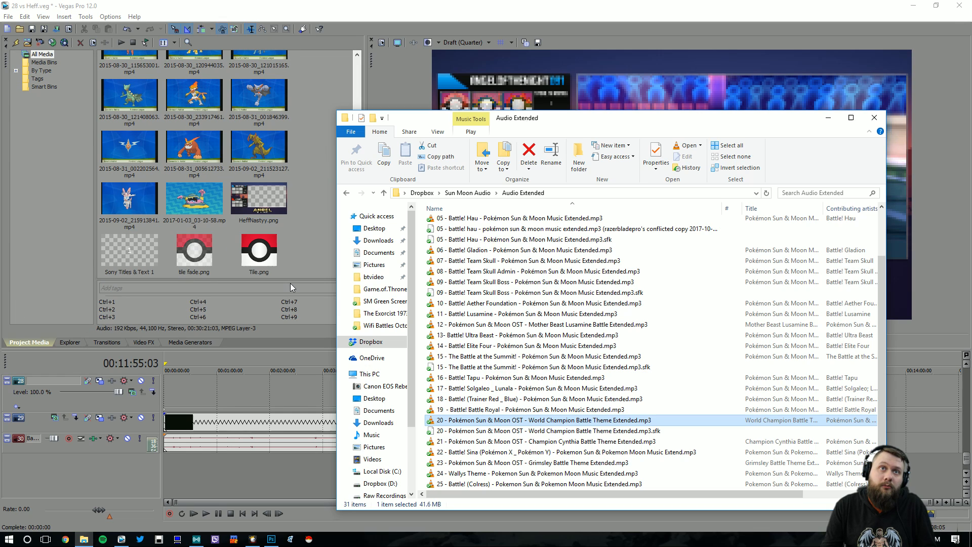
click(138, 317)
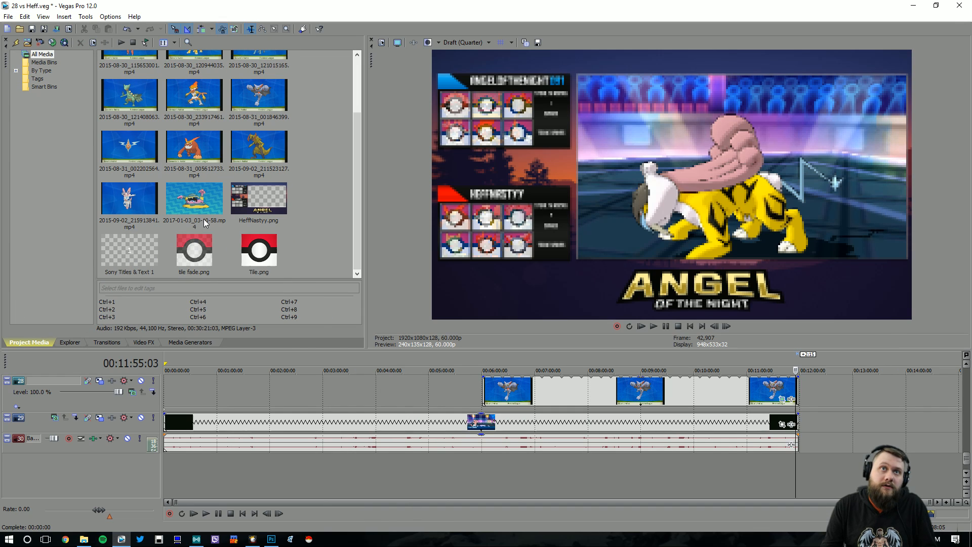
- Place the World Champion Battle Theme mp3 at the start of a new bottom audio track and trim its end to the battle video's end
scroll(213, 213, up, 3)
drag(132, 70, 164, 471)
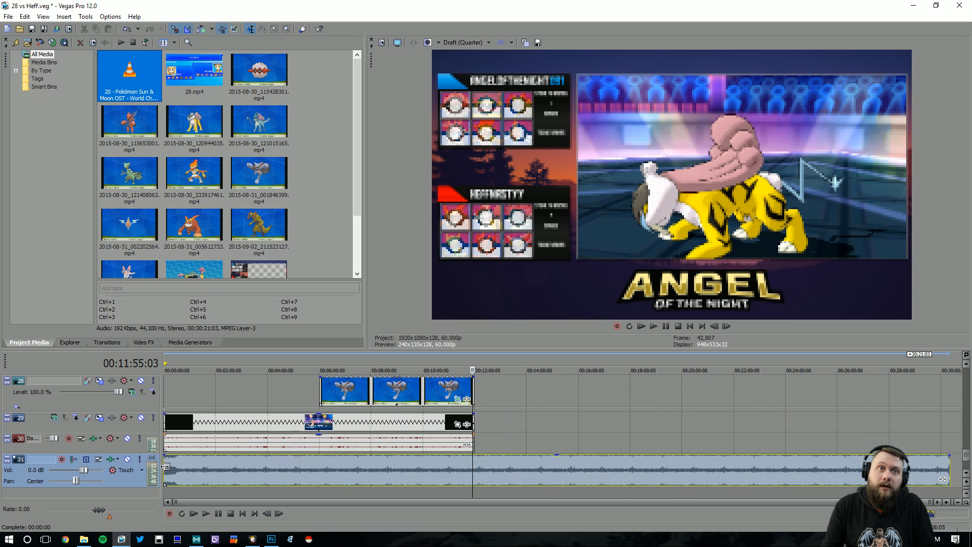
drag(950, 464, 473, 466)
scroll(536, 467, up, 3)
scroll(643, 474, up, 3)
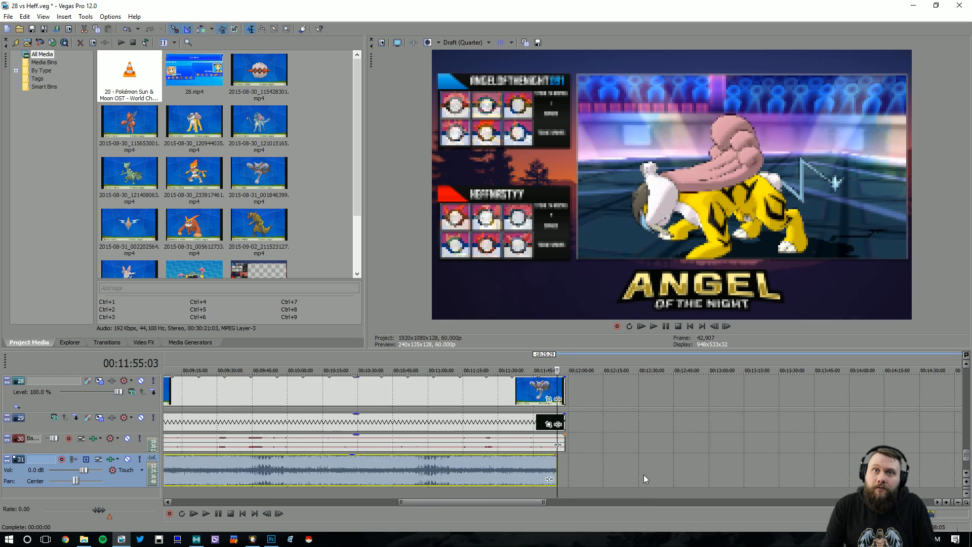
drag(557, 464, 566, 463)
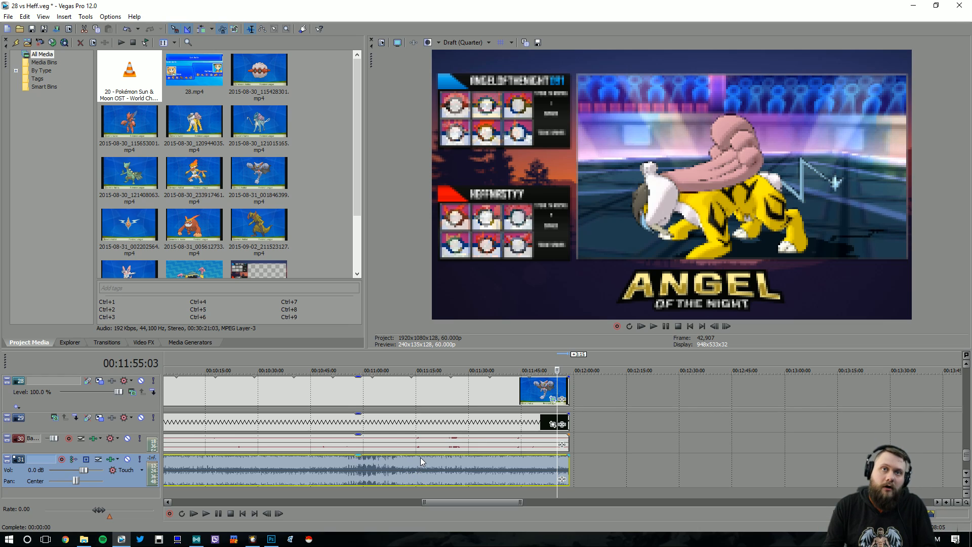
- Lower the gain of the music clip on track 31 and set the Battle Video Audio track's volume to 12.0 dB
drag(423, 460, 426, 477)
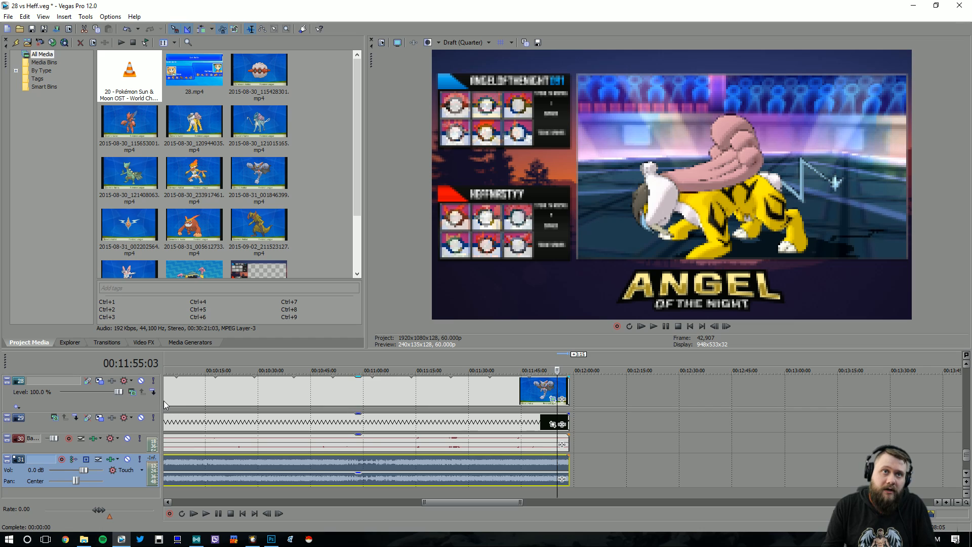
drag(162, 400, 219, 422)
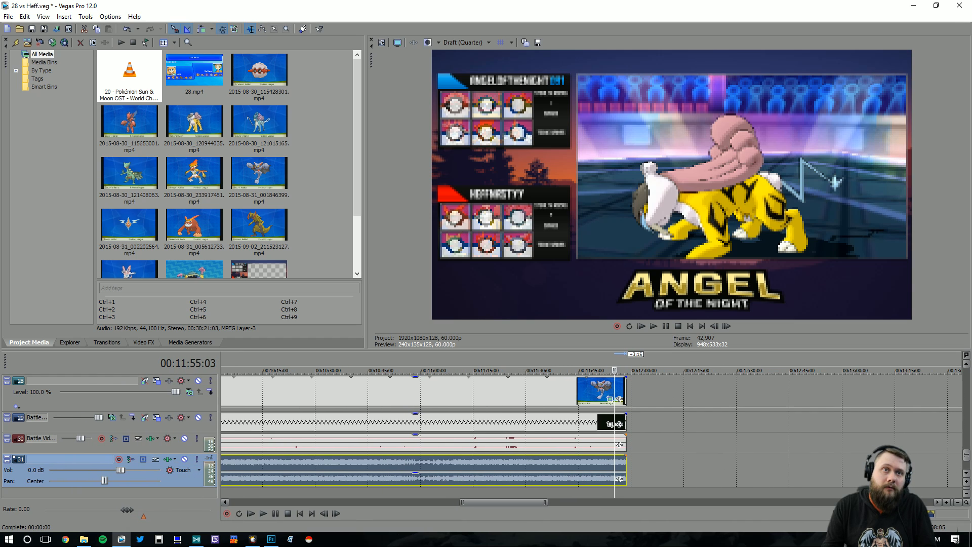
click(967, 482)
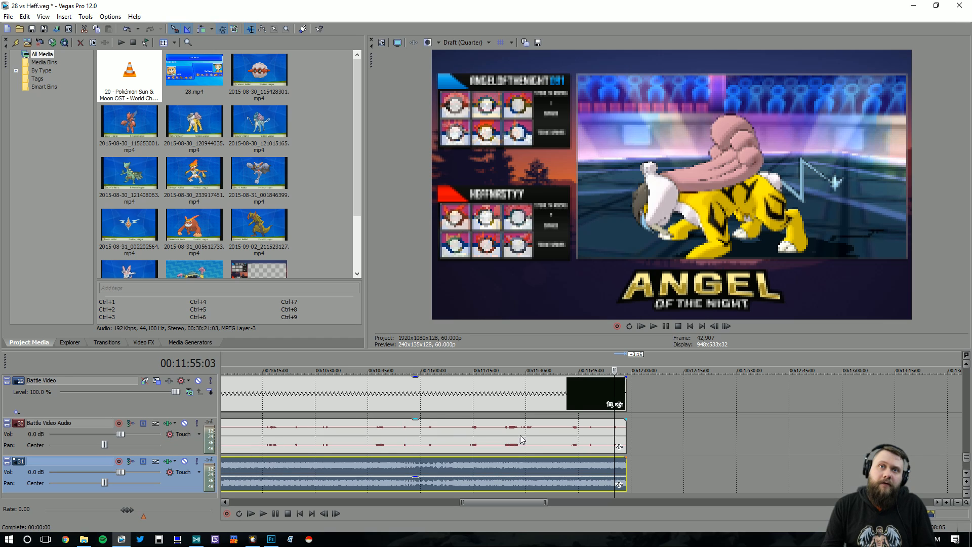
drag(127, 436, 137, 435)
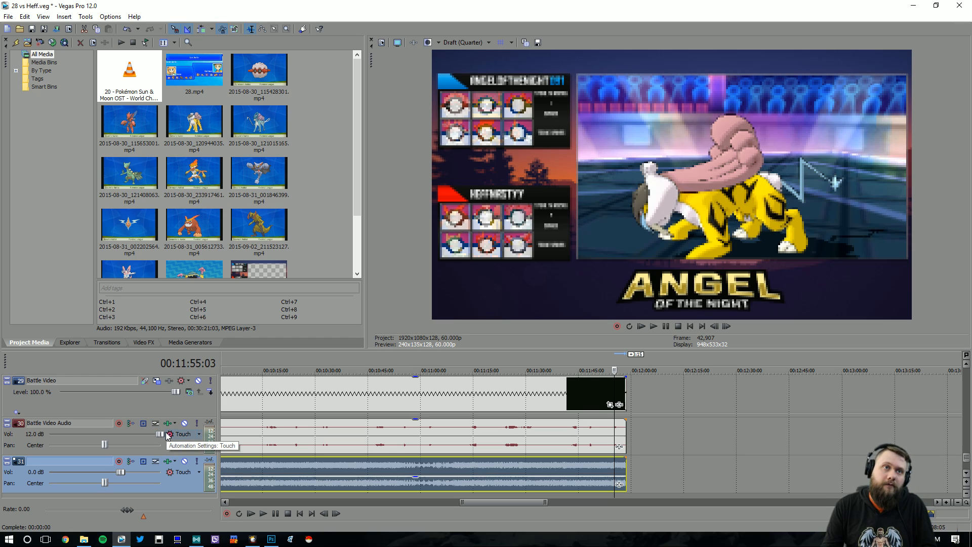
- Set the music track's volume to -7.8 dB and save the project
drag(123, 476, 117, 474)
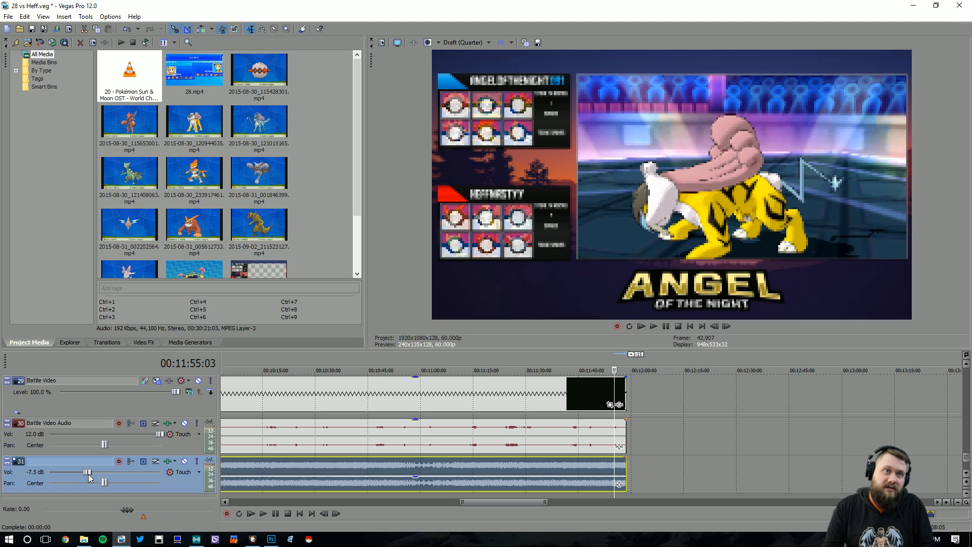
drag(88, 474, 88, 476)
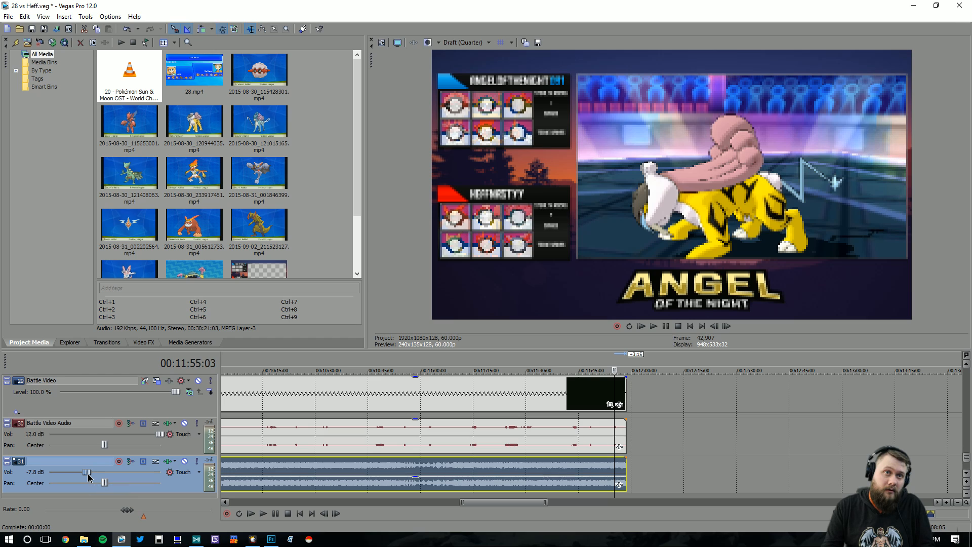
key(ctrl+s)
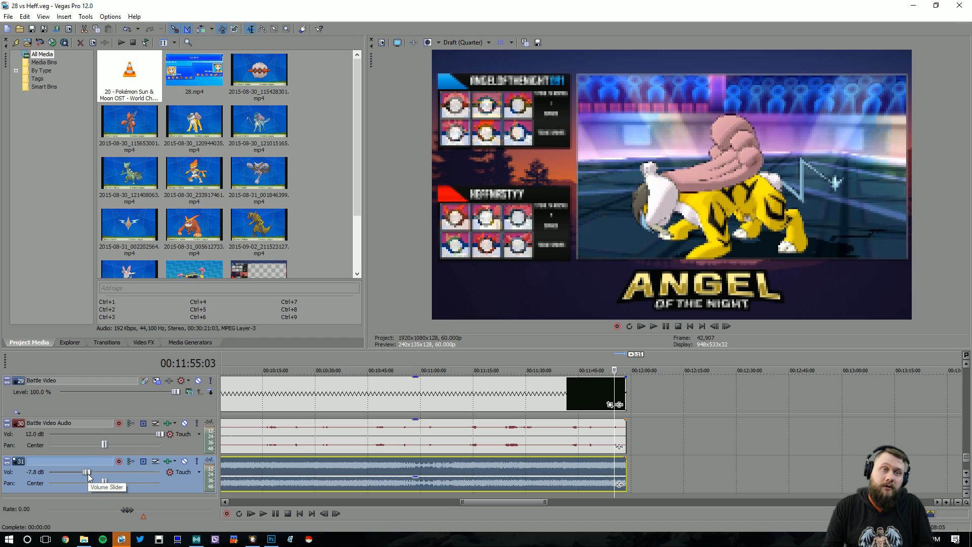
- Add a short fade-out to the end of the music clip on track 31
scroll(633, 463, up, 4)
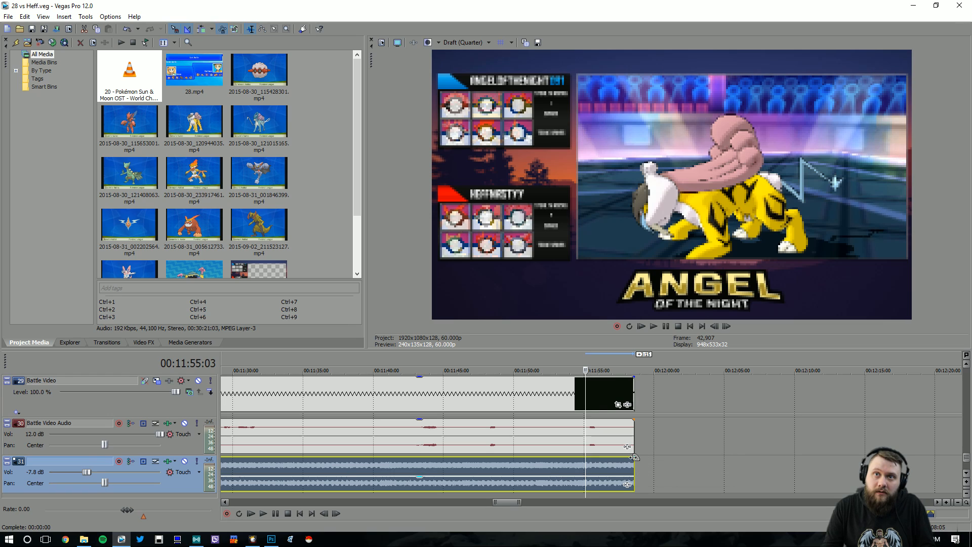
drag(632, 459, 508, 479)
scroll(567, 504, down, 6)
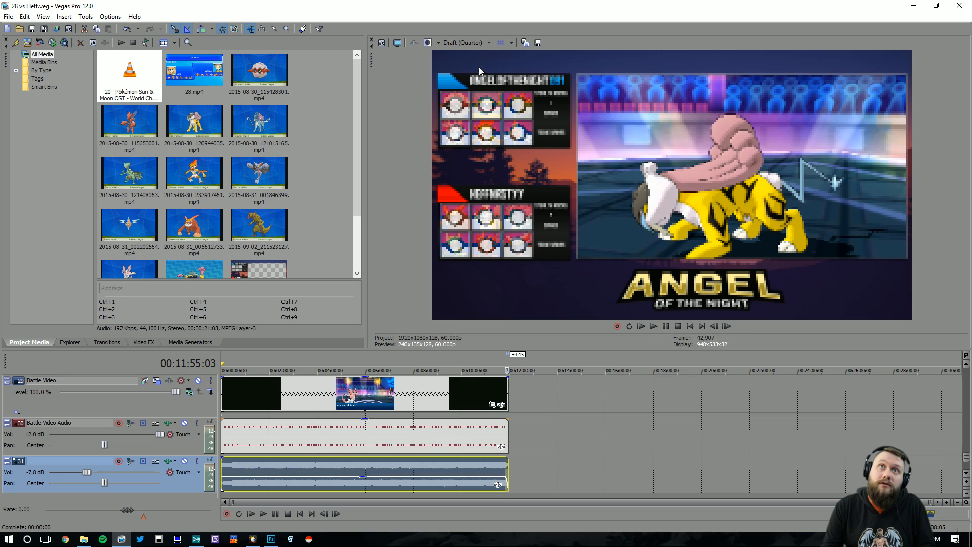
- Play the project from the start at Draft (Quarter) preview quality to check the music and battle audio mix, then pause
click(471, 43)
mouse_move(483, 55)
click(522, 55)
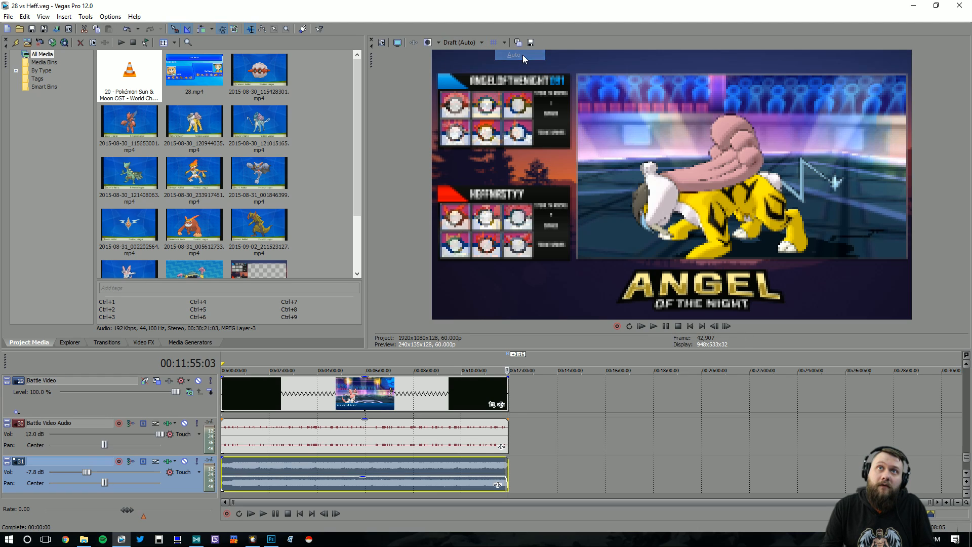
click(465, 43)
mouse_move(476, 54)
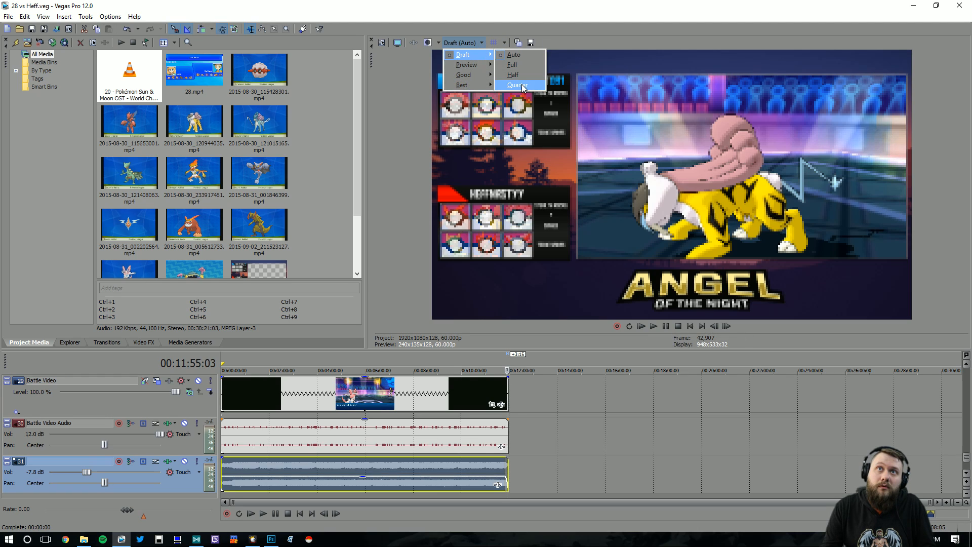
click(519, 86)
click(640, 326)
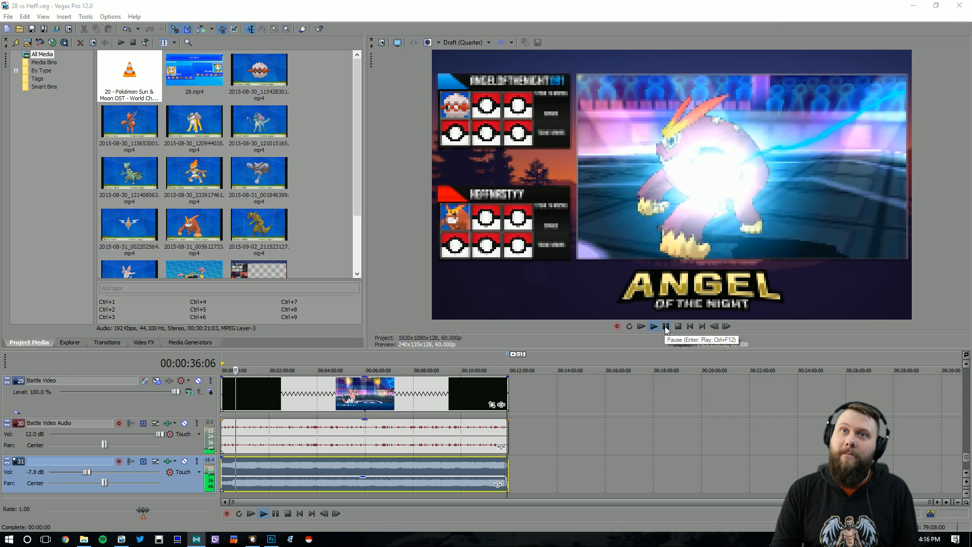
click(665, 326)
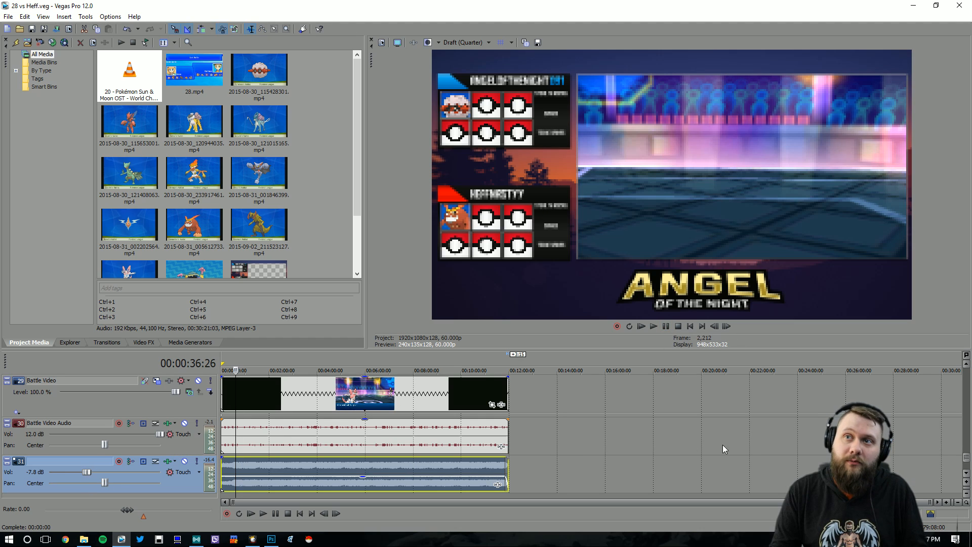
- Reduce the height of all timeline tracks and bring the uppermost tracks into view
drag(966, 456, 966, 374)
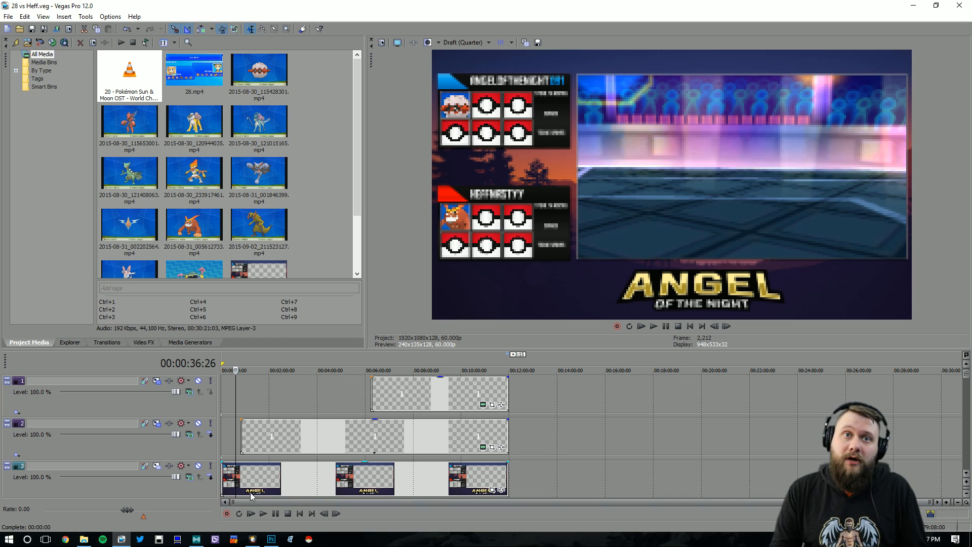
scroll(286, 483, up, 1)
scroll(284, 480, down, 1)
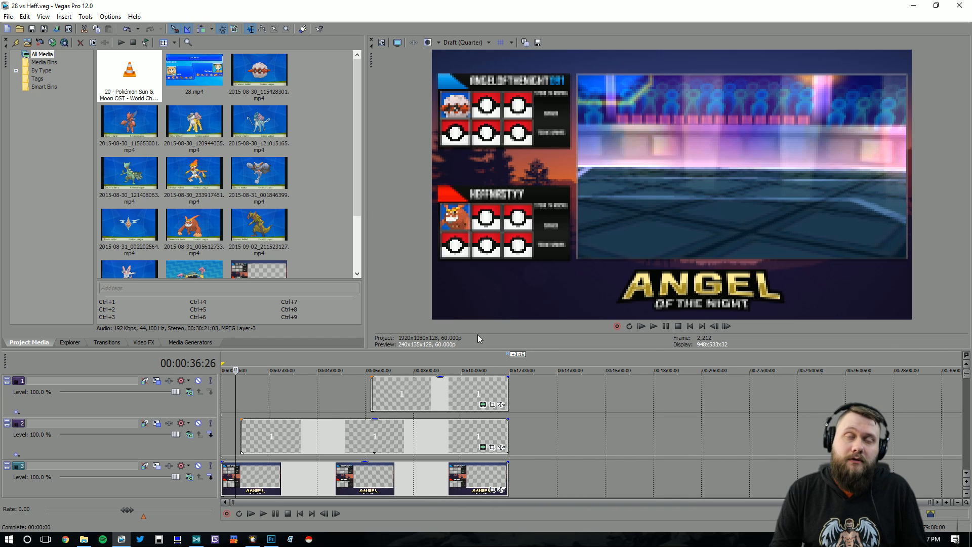
click(965, 493)
click(965, 493)
click(965, 494)
click(965, 493)
click(965, 493)
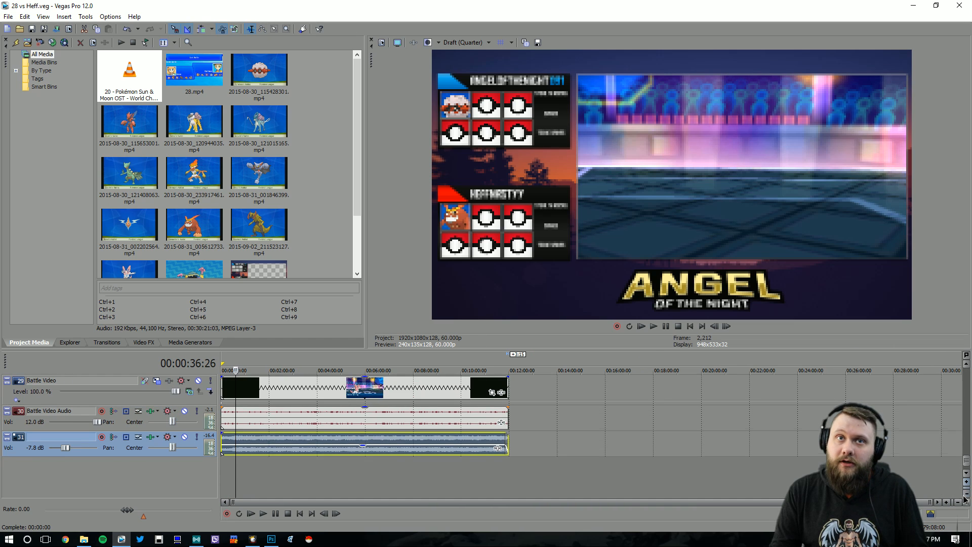
click(965, 493)
click(965, 493)
click(966, 495)
drag(966, 461, 966, 376)
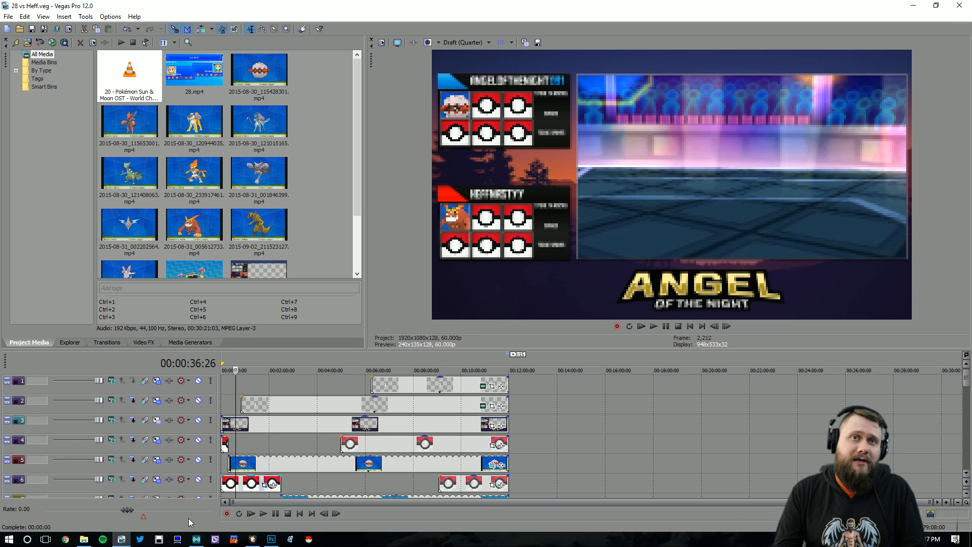
- Import Angel Cuop.png, SPT Champion.png and T-Shirt Ad.png from File Explorer into the project media
click(84, 540)
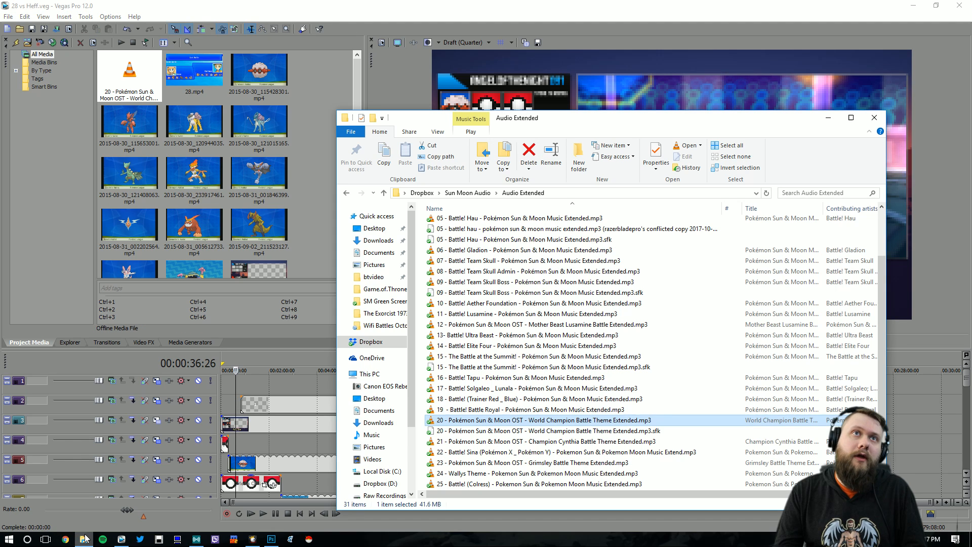
drag(628, 121, 0, 135)
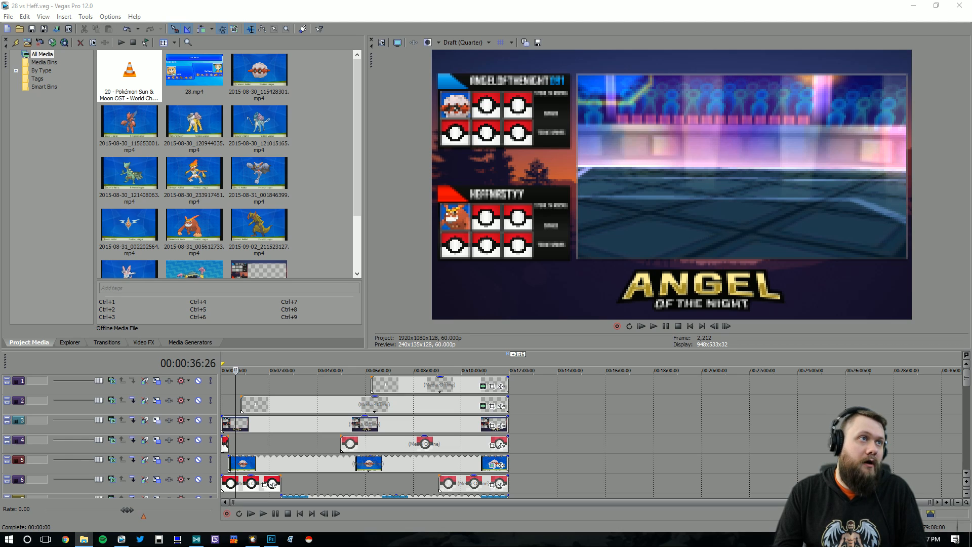
click(33, 31)
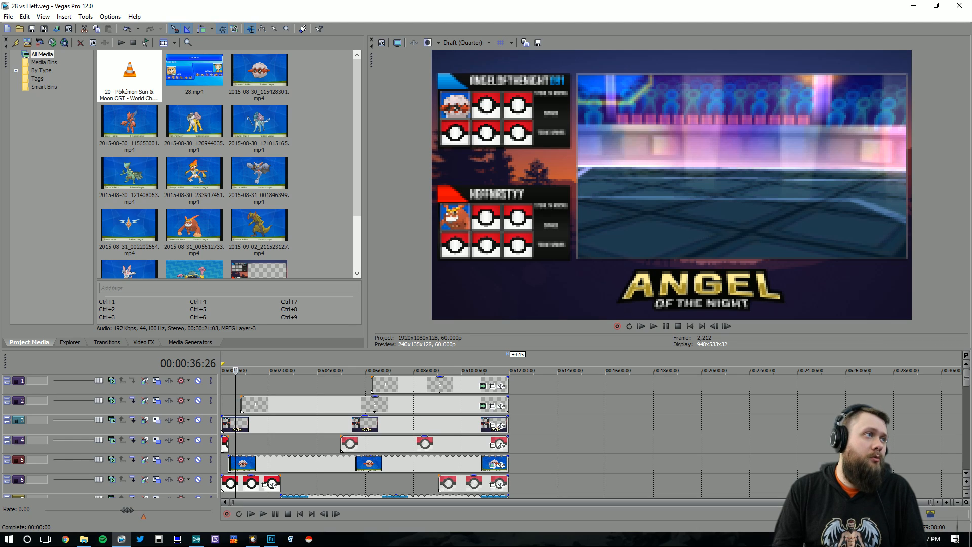
key(alt+Tab)
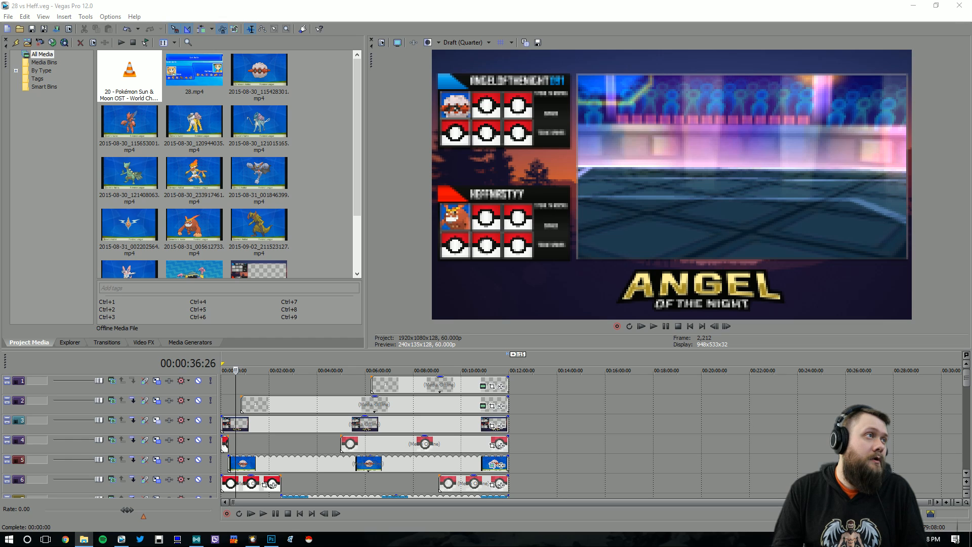
drag(303, 215, 266, 223)
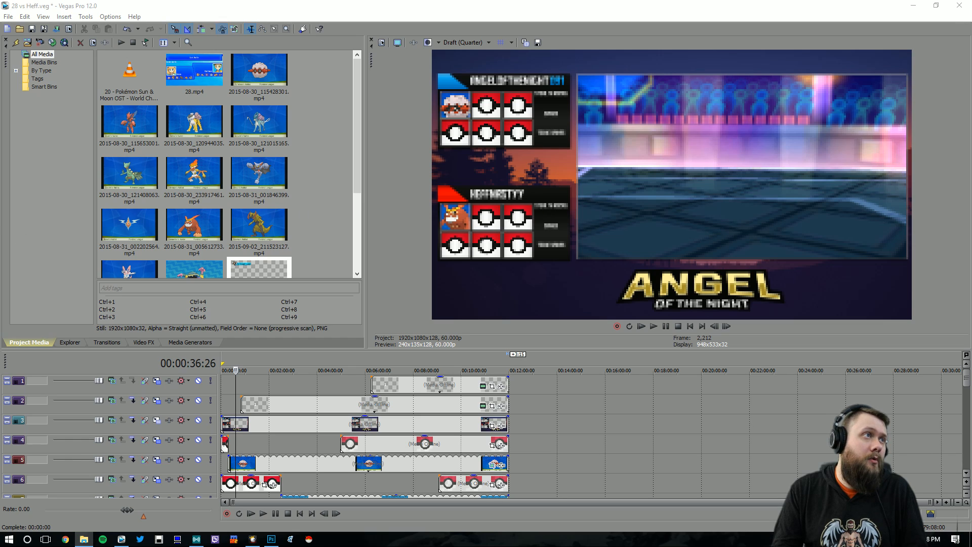
scroll(322, 162, down, 1)
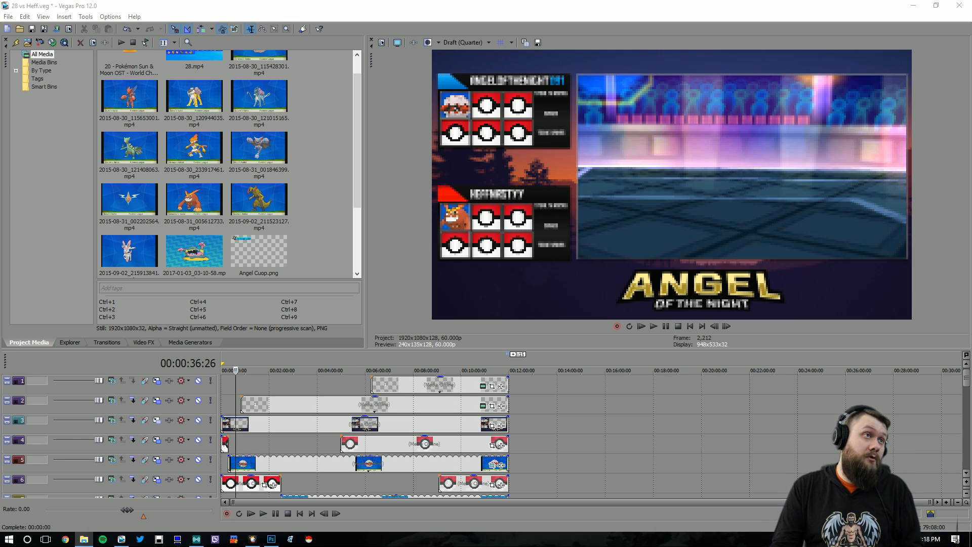
drag(356, 186, 324, 196)
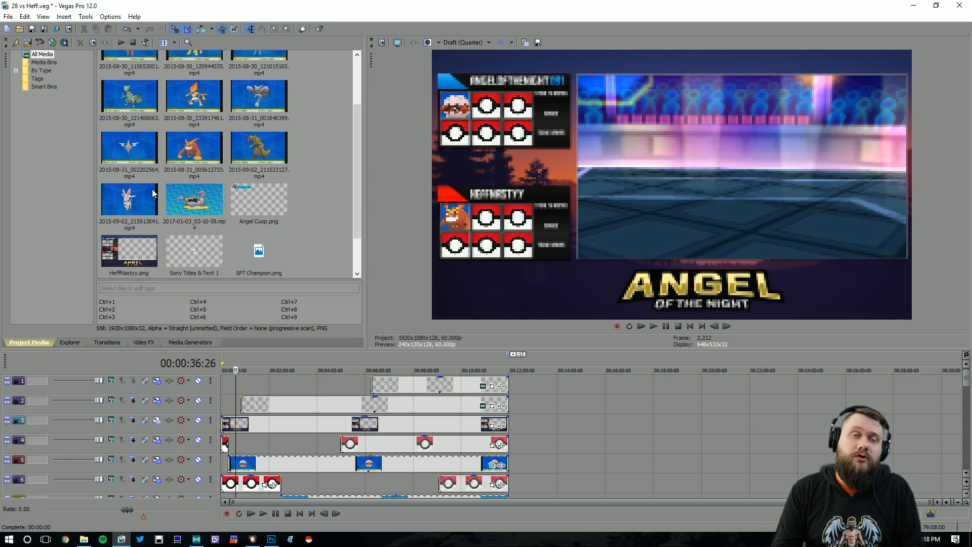
- Insert a new empty video track above all the existing tracks
key(alt+i)
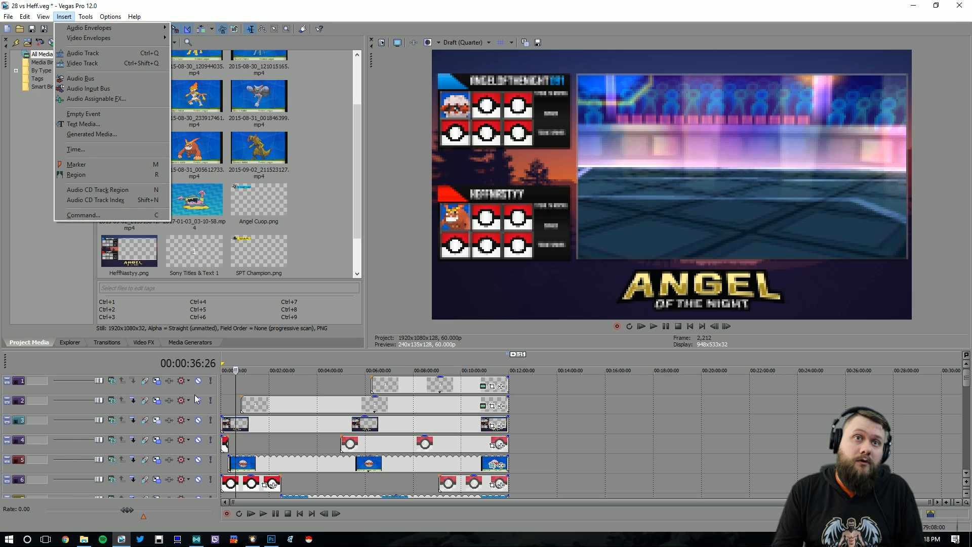
right_click(197, 399)
click(236, 261)
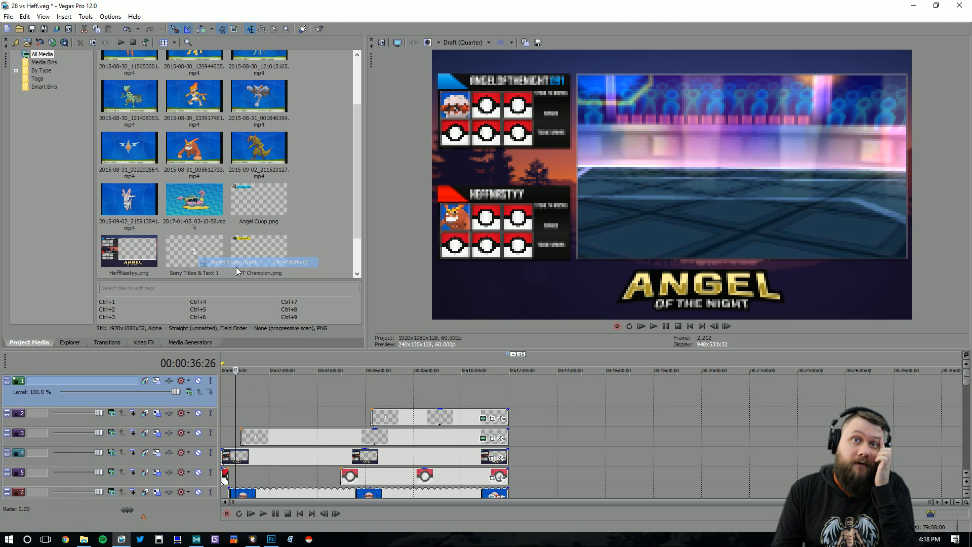
- Place T-Shirt Ad.png on the new top video track at the start of the timeline
click(222, 394)
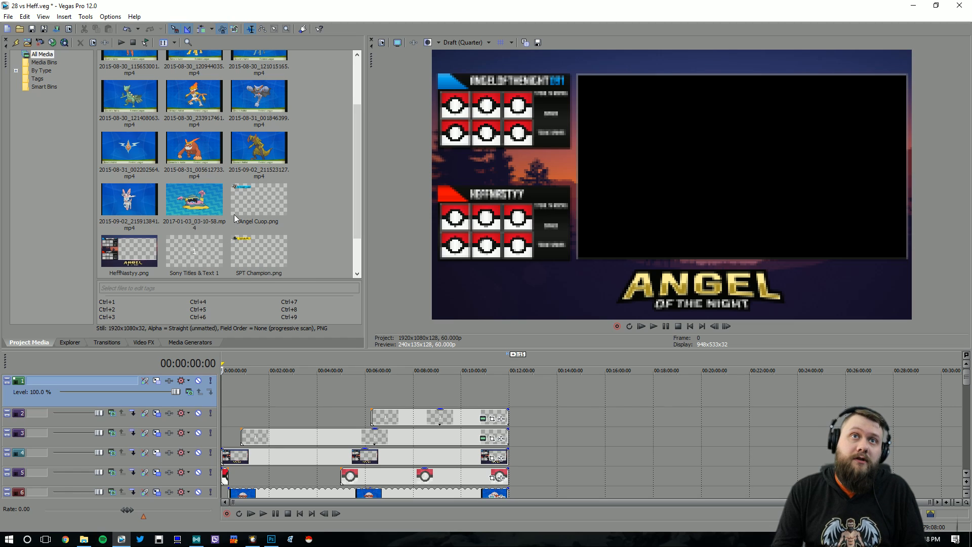
scroll(234, 214, up, 3)
scroll(243, 157, down, 3)
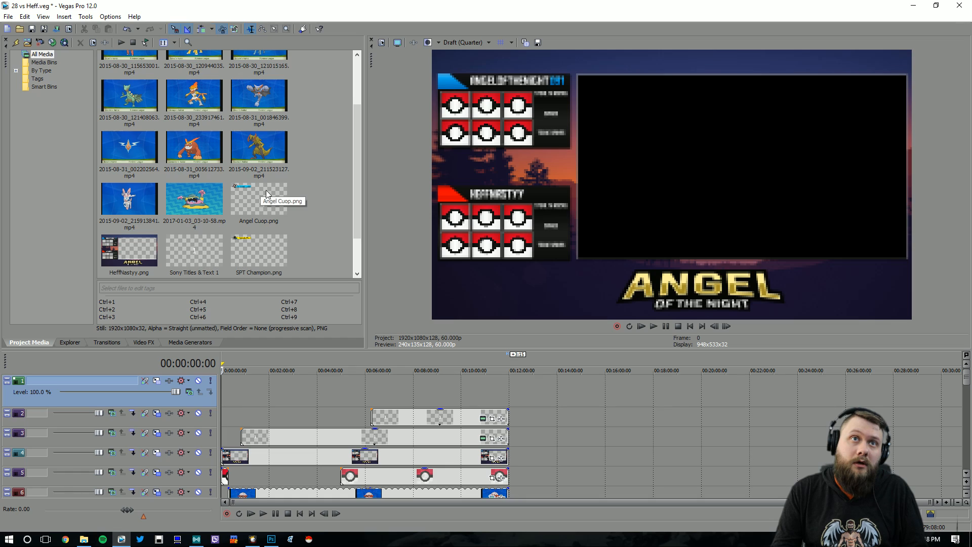
scroll(320, 235, up, 2)
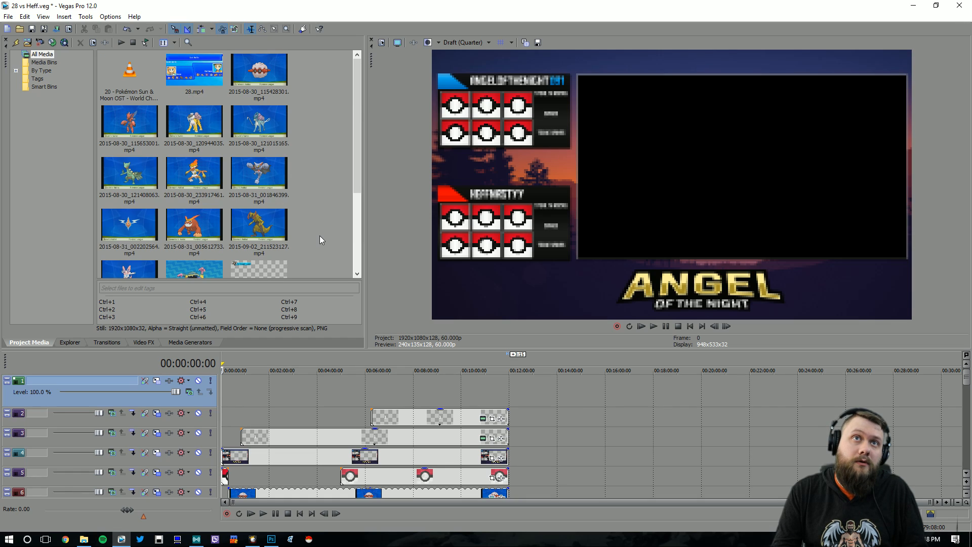
scroll(320, 235, down, 4)
drag(254, 253, 221, 390)
- Position the playhead within the T-Shirt Ad banner and set the video preview quality to Preview (Full)
scroll(314, 423, up, 15)
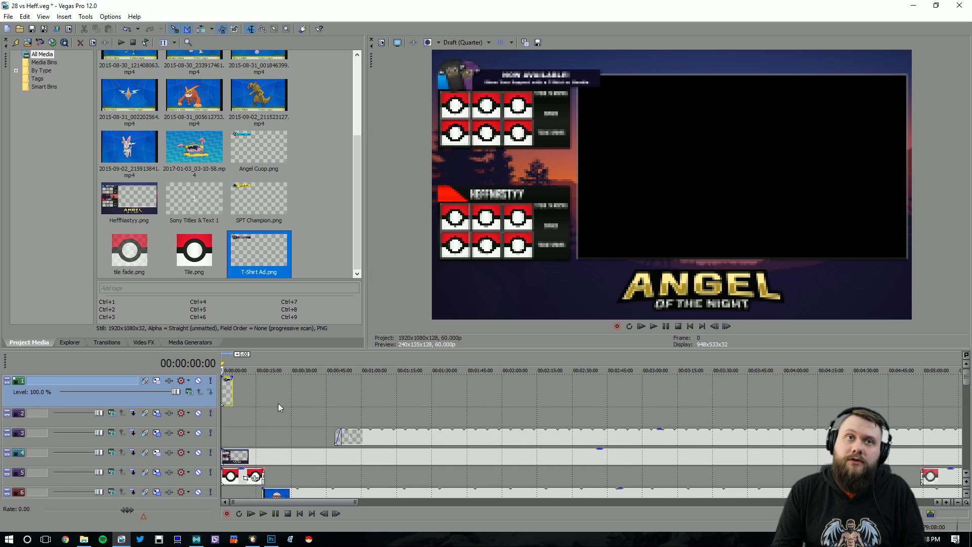
scroll(293, 409, down, 2)
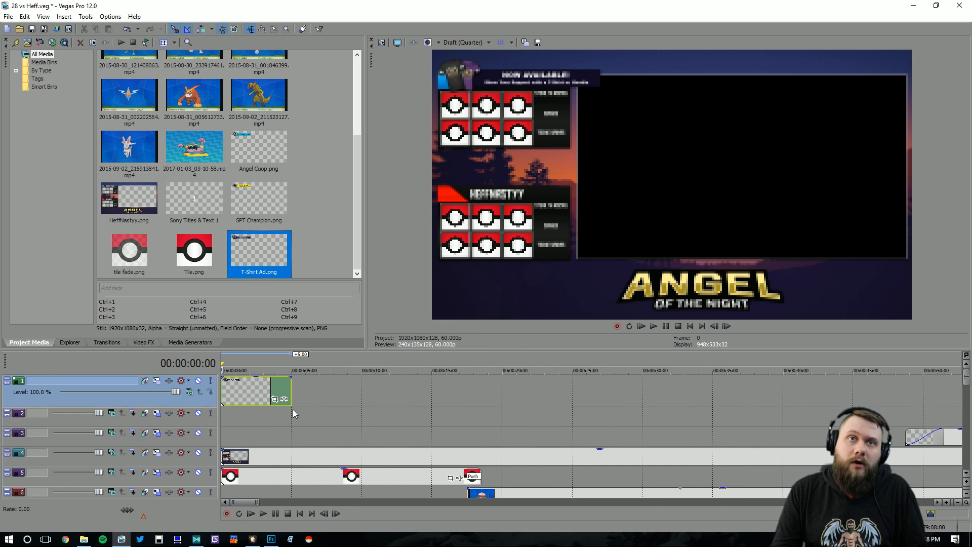
click(230, 389)
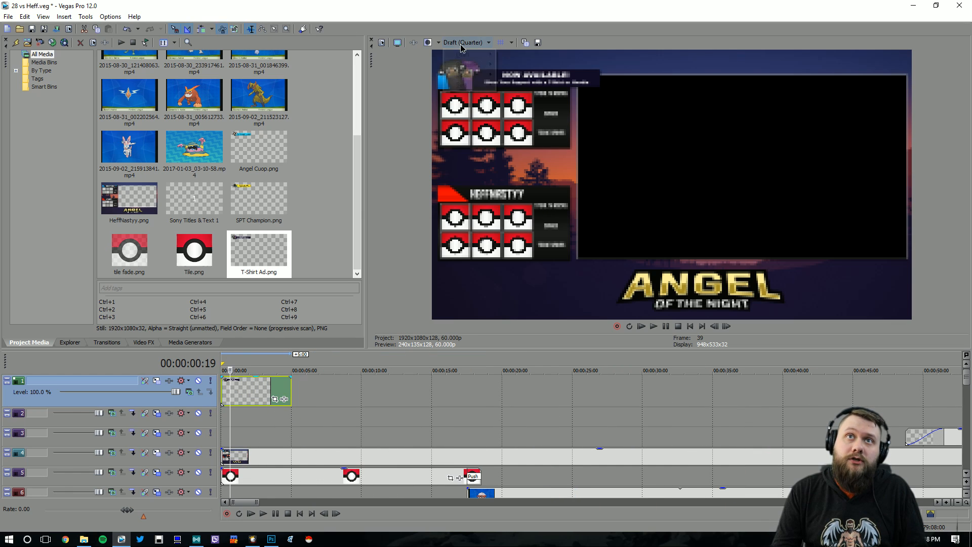
click(466, 42)
mouse_move(471, 60)
click(523, 76)
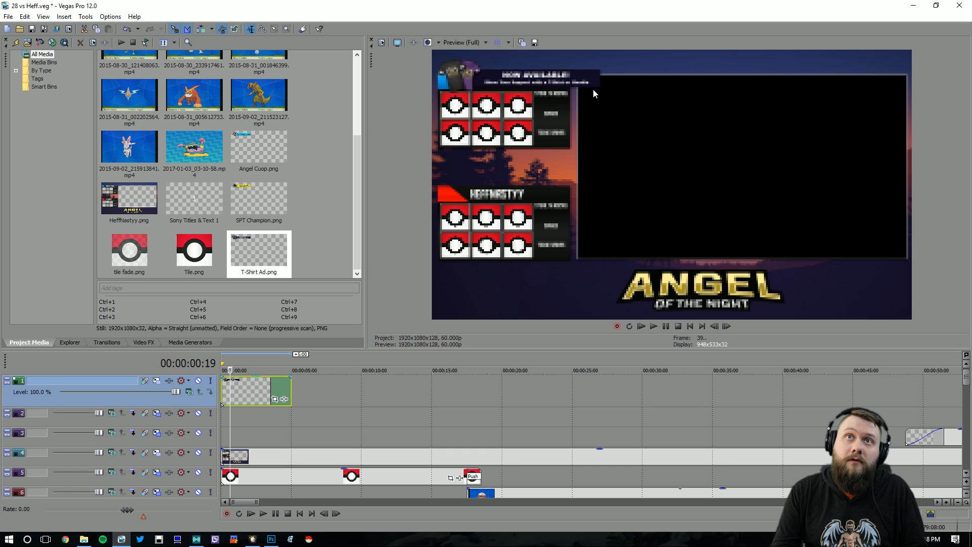
- Apply the saved track motion preset with X 12.86 and Y -855.80 to the top video track, moving its banner below the team tiles
click(157, 381)
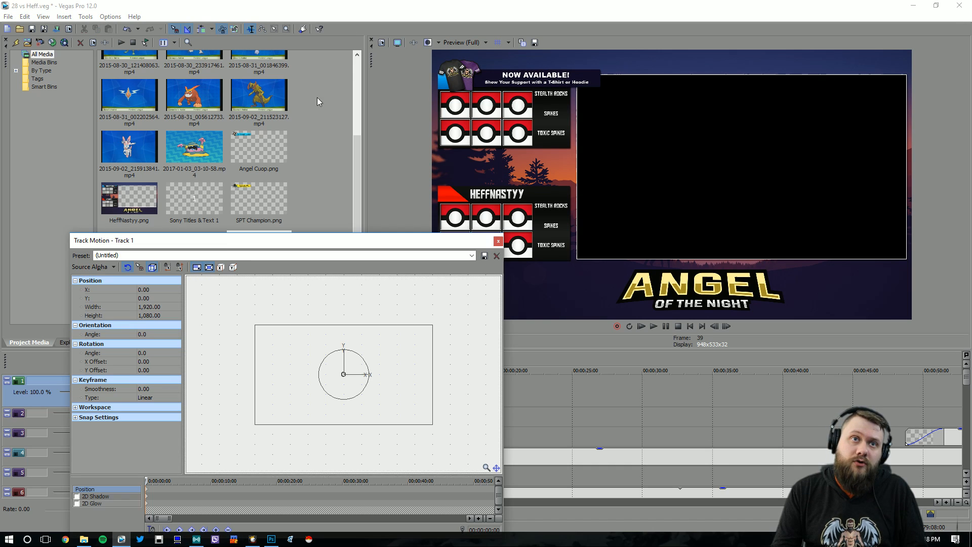
click(472, 256)
click(197, 271)
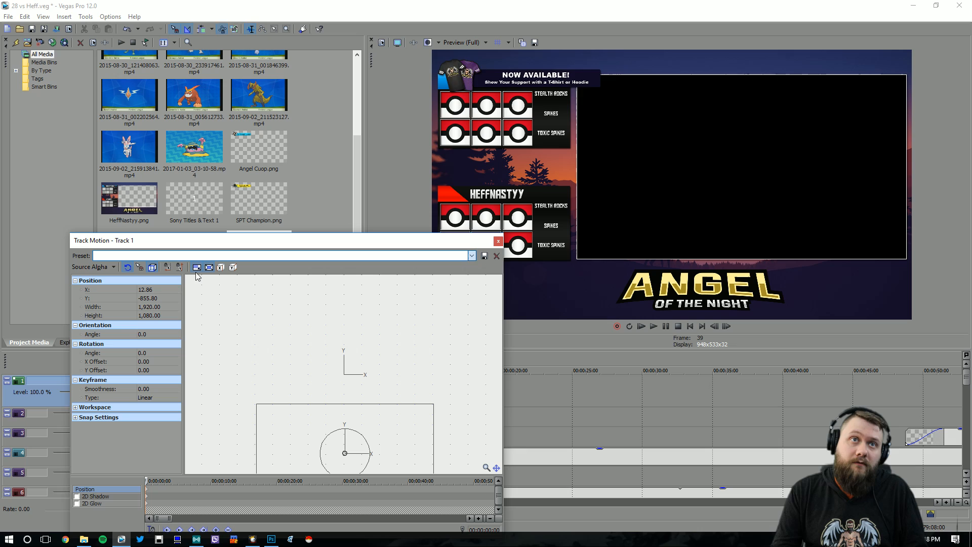
click(498, 242)
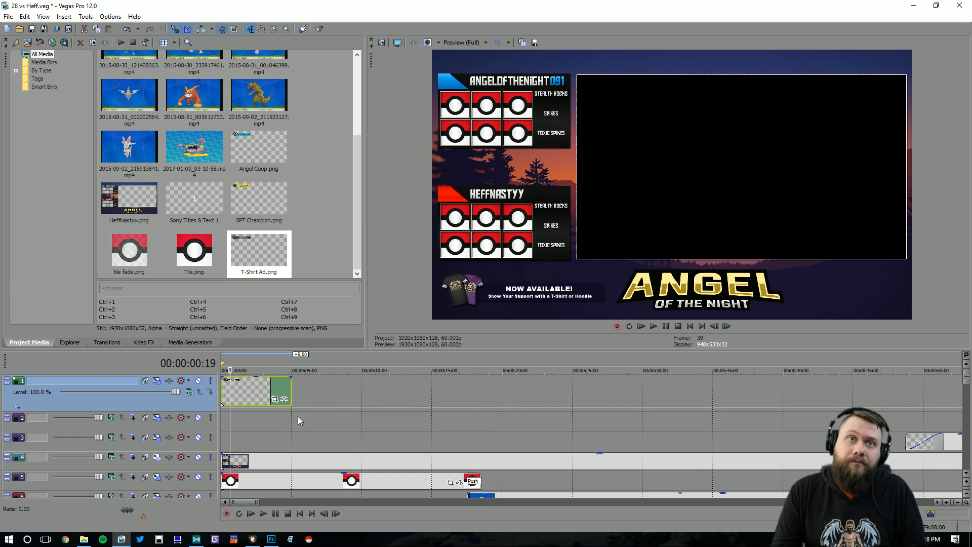
- Give the T-Shirt Ad banner short fades at its start and end and stretch it to about 30 seconds
scroll(284, 418, up, 4)
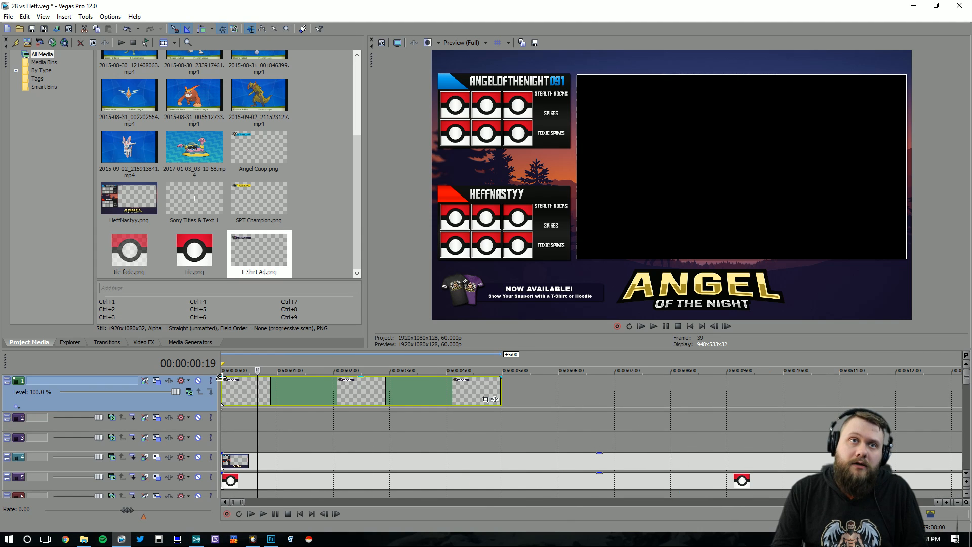
drag(221, 378, 243, 396)
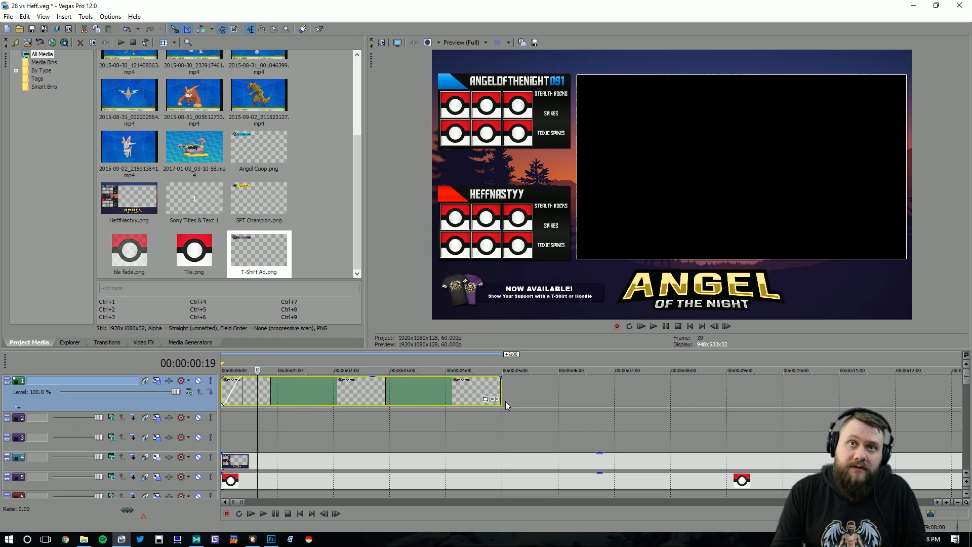
scroll(507, 395, down, 3)
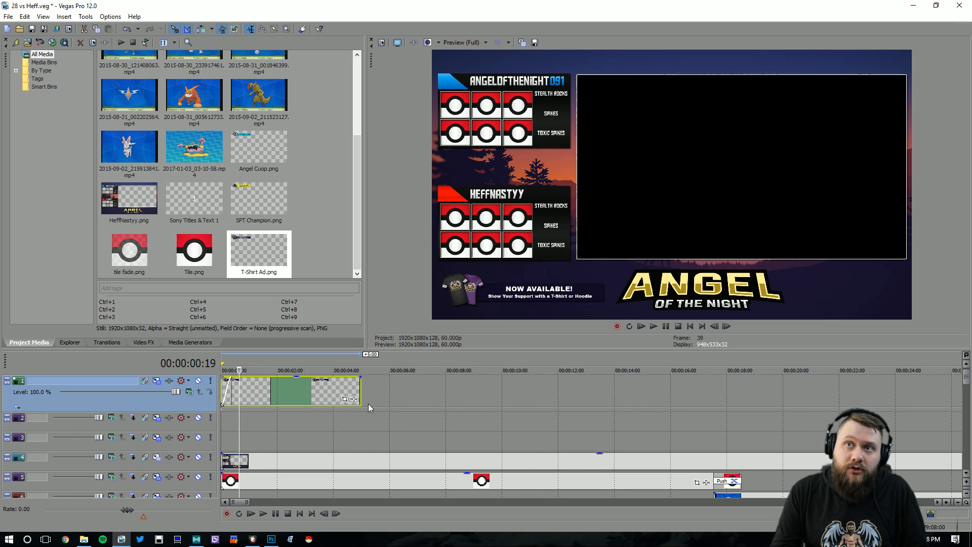
scroll(370, 403, down, 2)
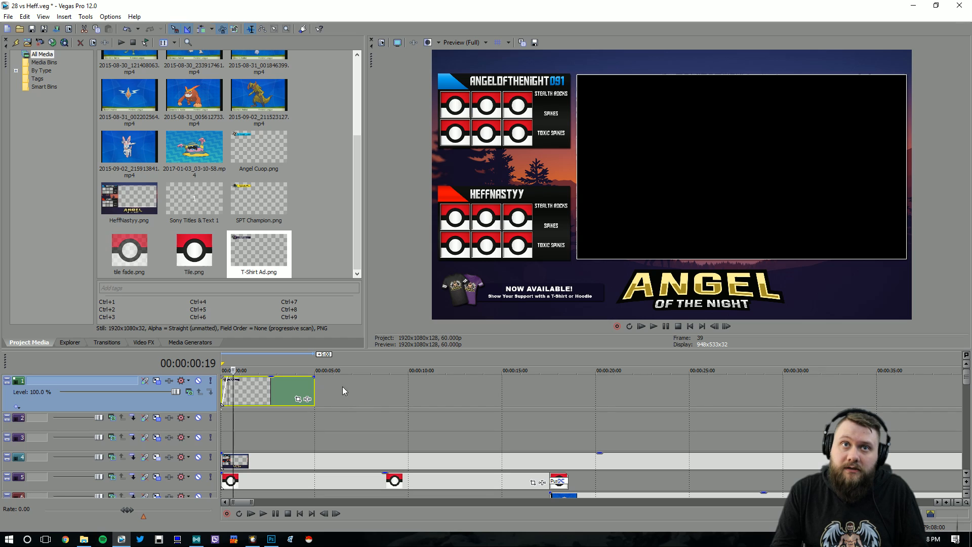
drag(314, 387, 775, 380)
scroll(532, 419, down, 5)
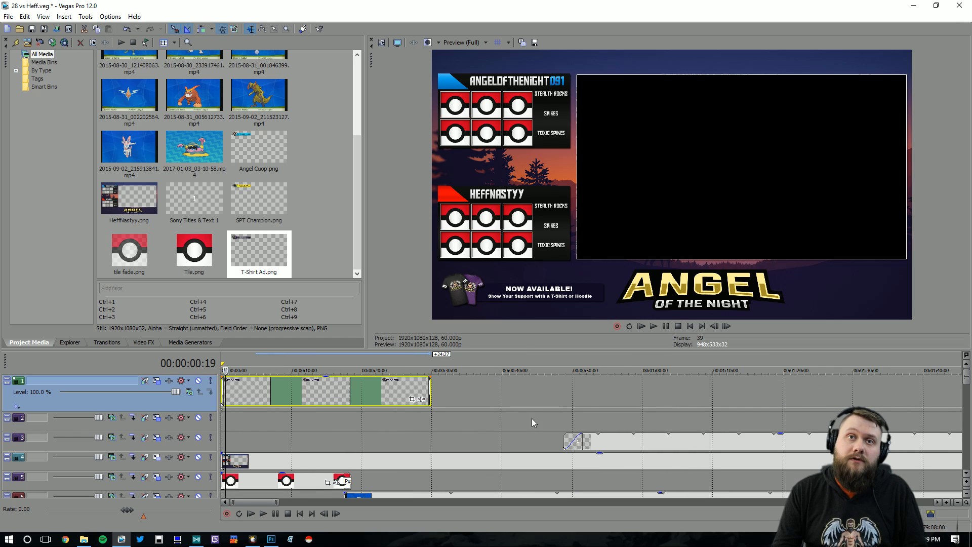
- Place Angel Cuop.png on the top video track at about 1:30 and stretch it to about 30 seconds
click(294, 399)
click(323, 393)
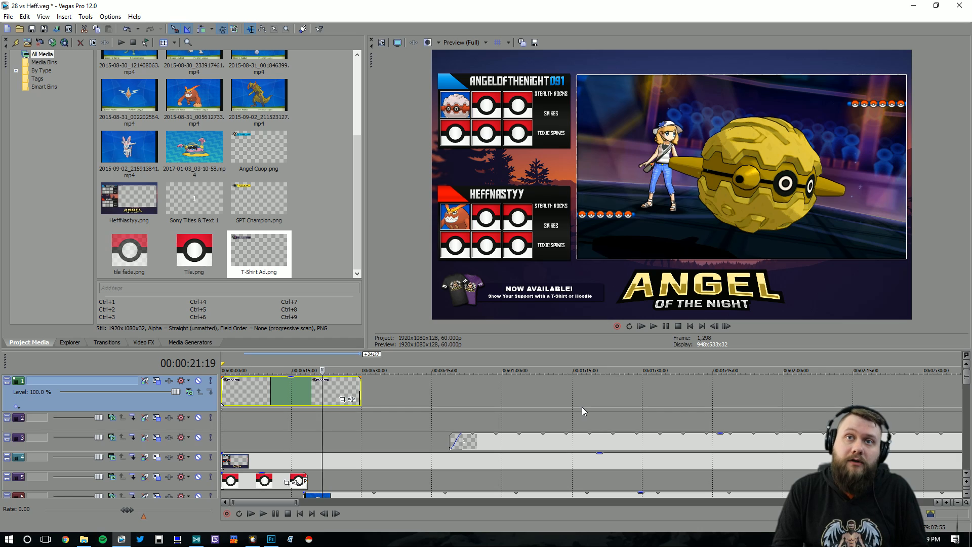
click(643, 397)
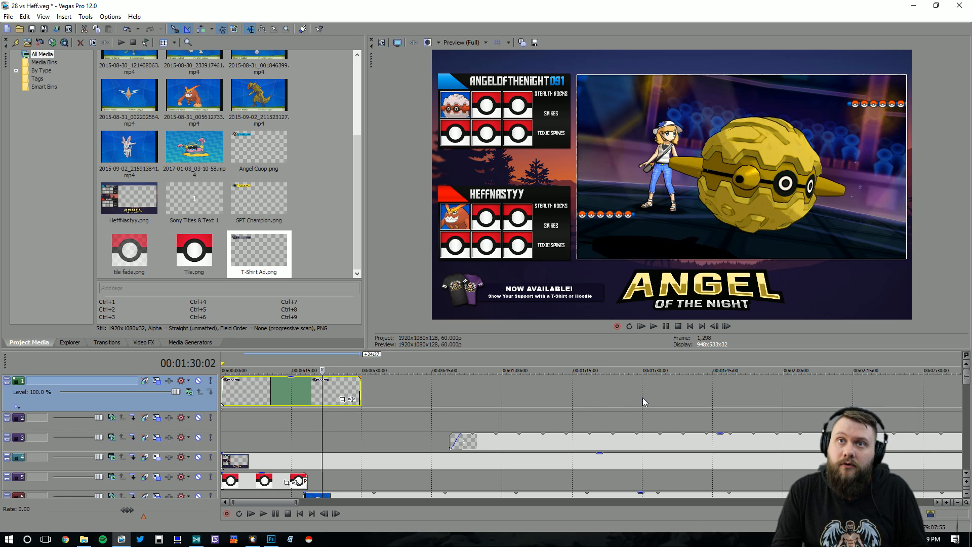
click(281, 177)
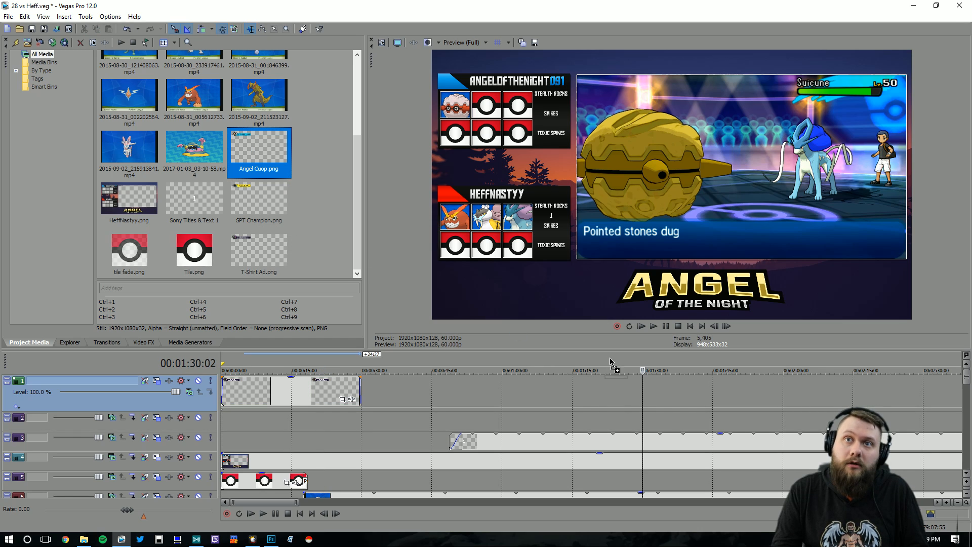
drag(610, 361, 781, 408)
- Add a short fade-in and a short fade-out to the Angel Cuop.png banner
drag(644, 379, 596, 389)
scroll(658, 398, up, 4)
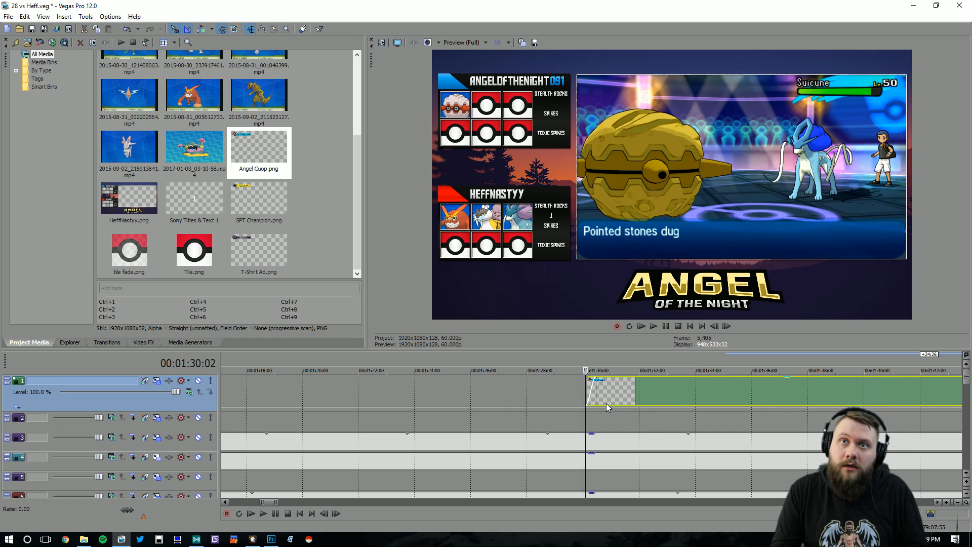
scroll(912, 402, down, 4)
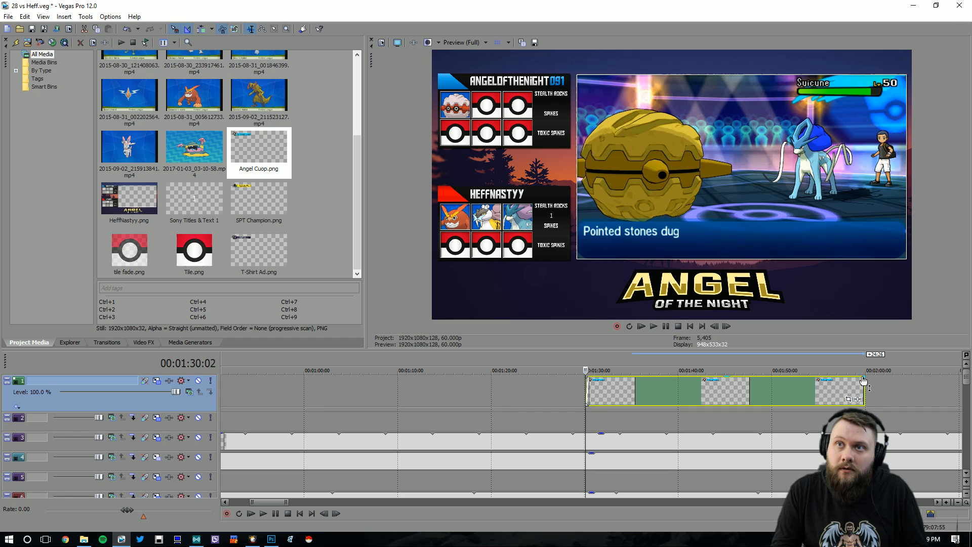
drag(864, 380, 861, 376)
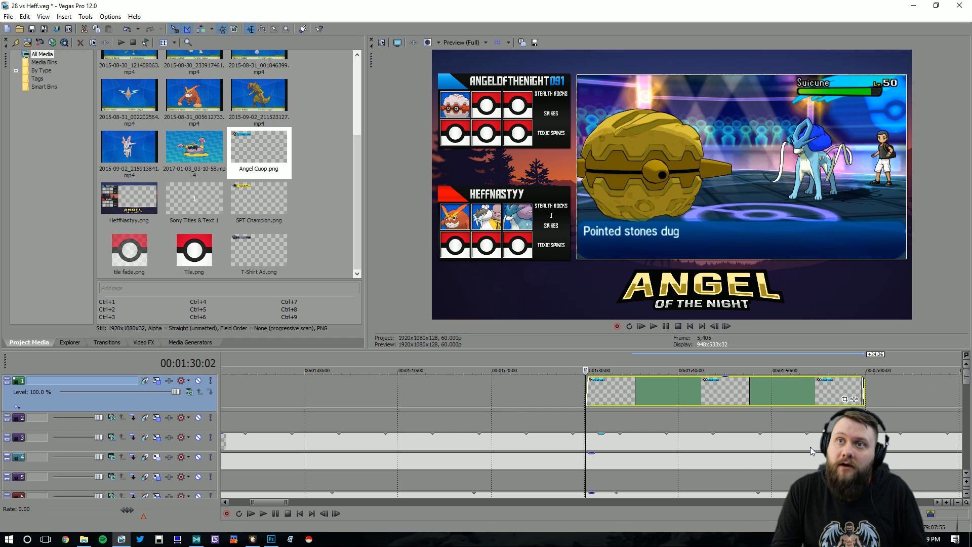
scroll(775, 455, down, 5)
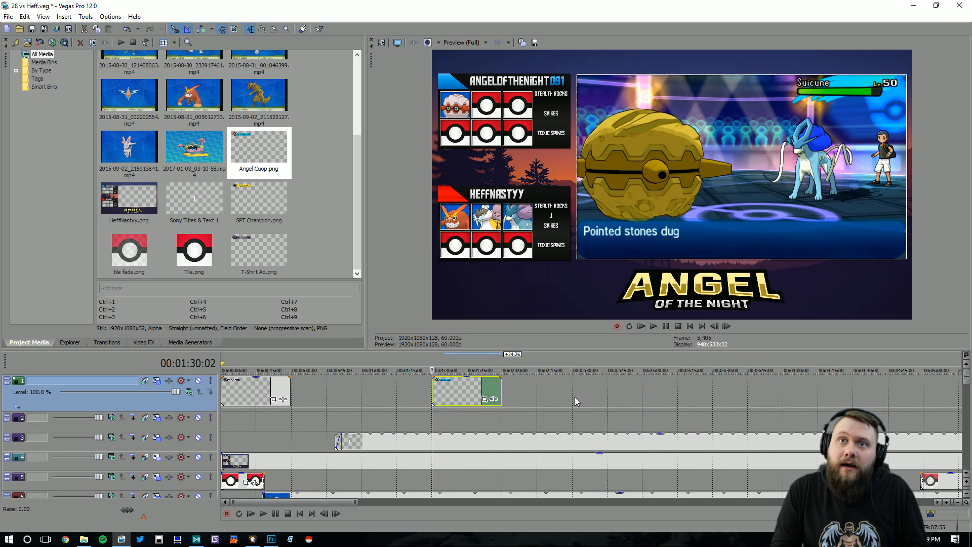
- Place SPT Champion.png on the top video track at about 2:30, lasting about 30 seconds, with a short fade-in and fade-out
click(576, 401)
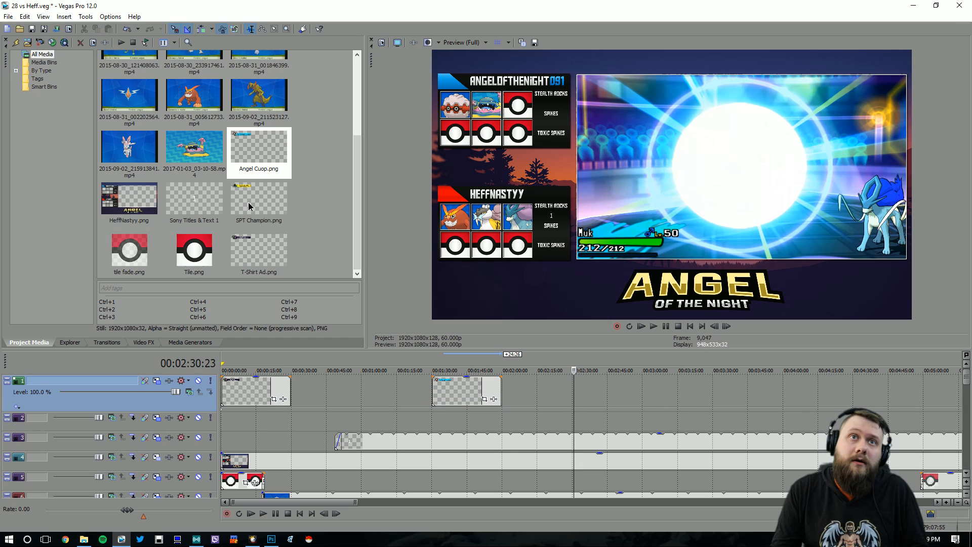
drag(249, 205, 597, 381)
scroll(642, 385, up, 2)
scroll(590, 382, up, 5)
scroll(866, 401, down, 2)
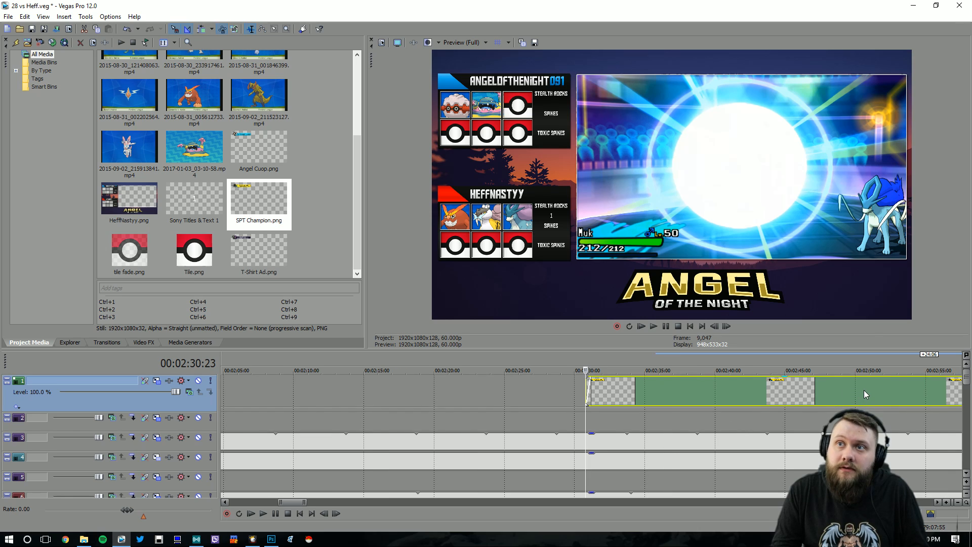
scroll(864, 389, down, 1)
drag(857, 375, 855, 375)
scroll(479, 374, down, 3)
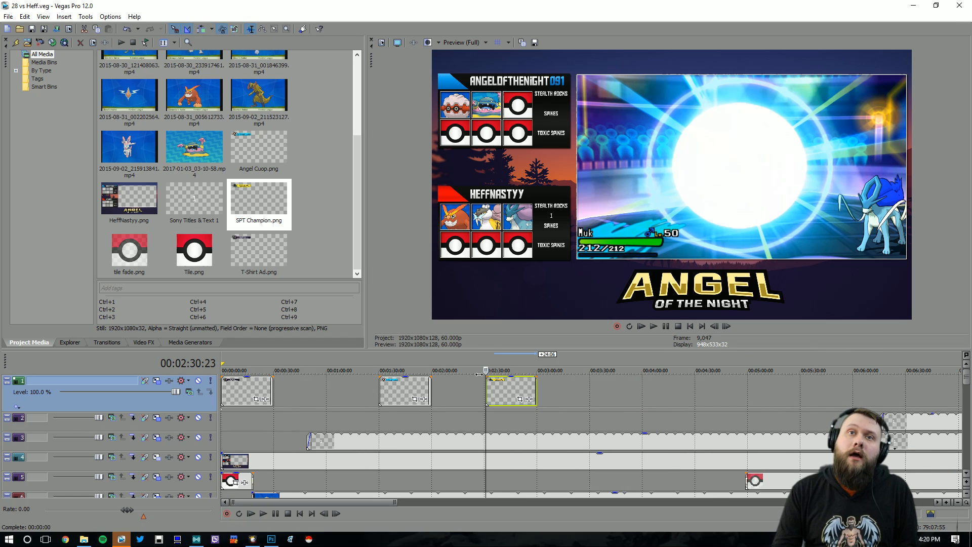
- Move the Angel Cuop.png banner to start at about 1:00 and the SPT Champion.png banner at about 2:00
scroll(479, 374, down, 2)
scroll(373, 427, up, 2)
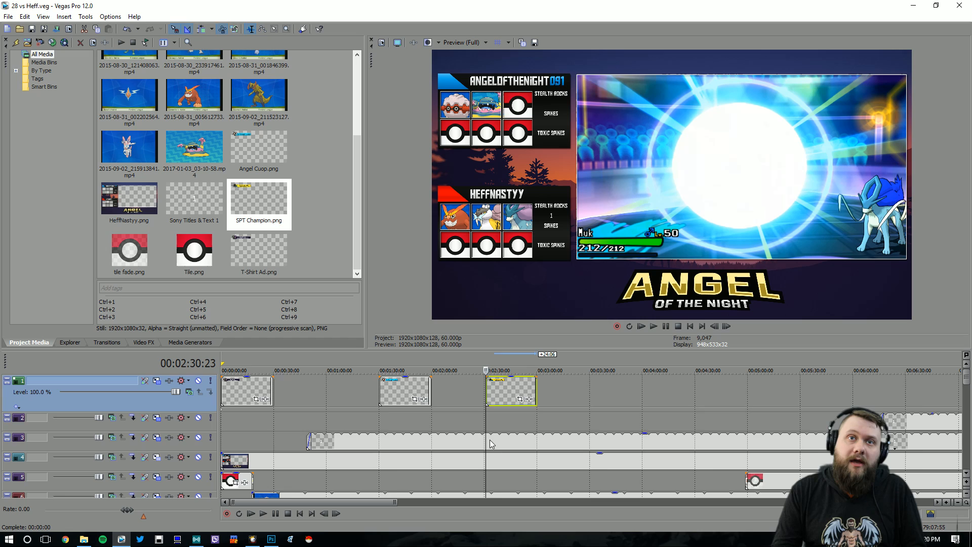
scroll(490, 440, up, 1)
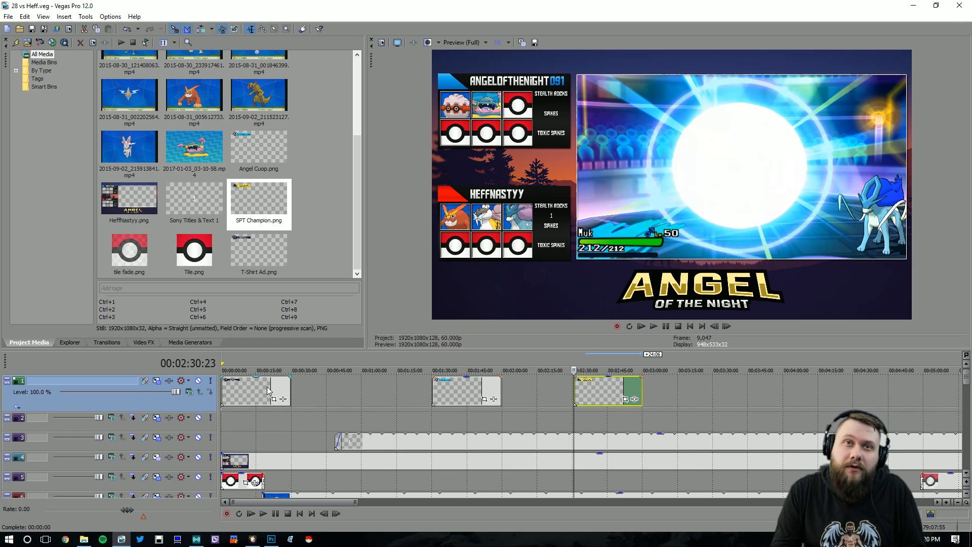
drag(446, 396, 386, 400)
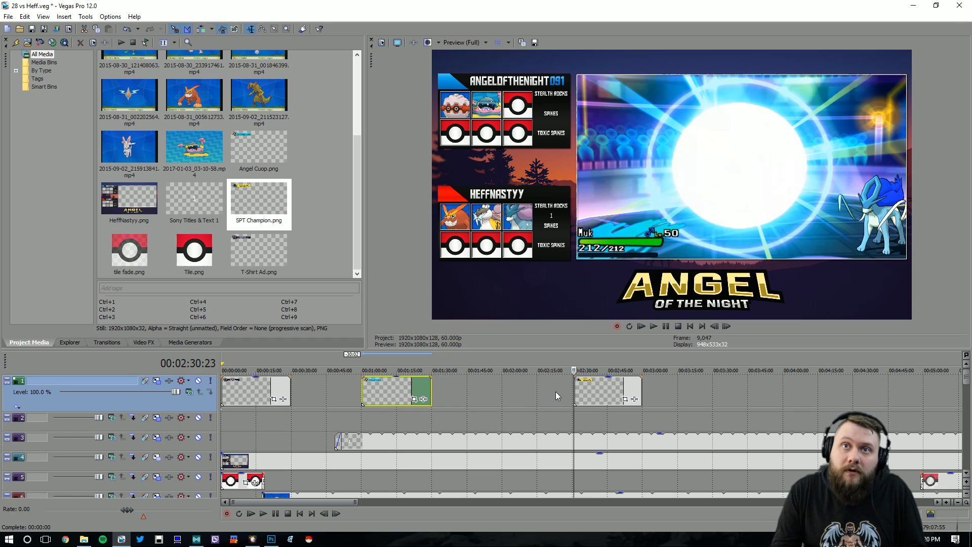
drag(596, 390, 523, 390)
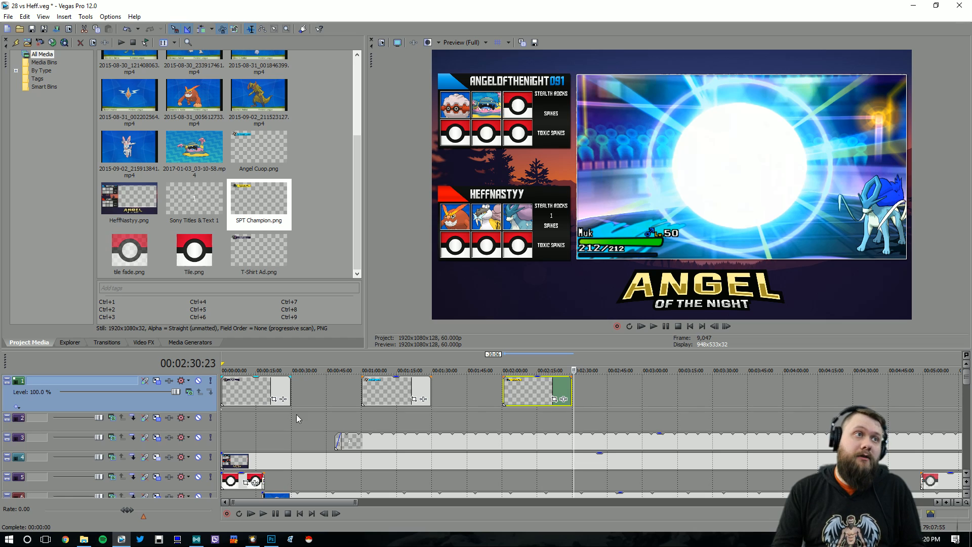
- Copy the three banners on the top video track together and paste the set at about 3:00
click(260, 390)
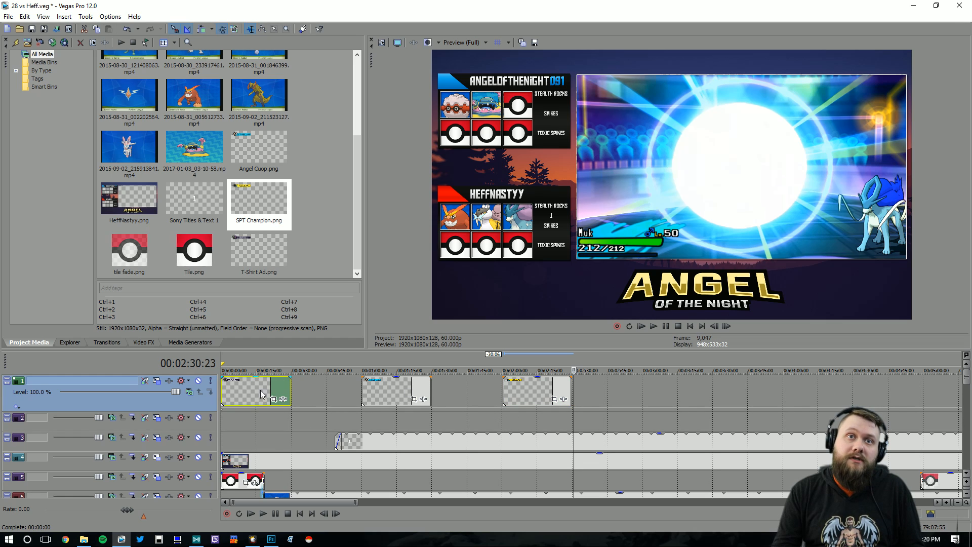
click(394, 394)
click(515, 390)
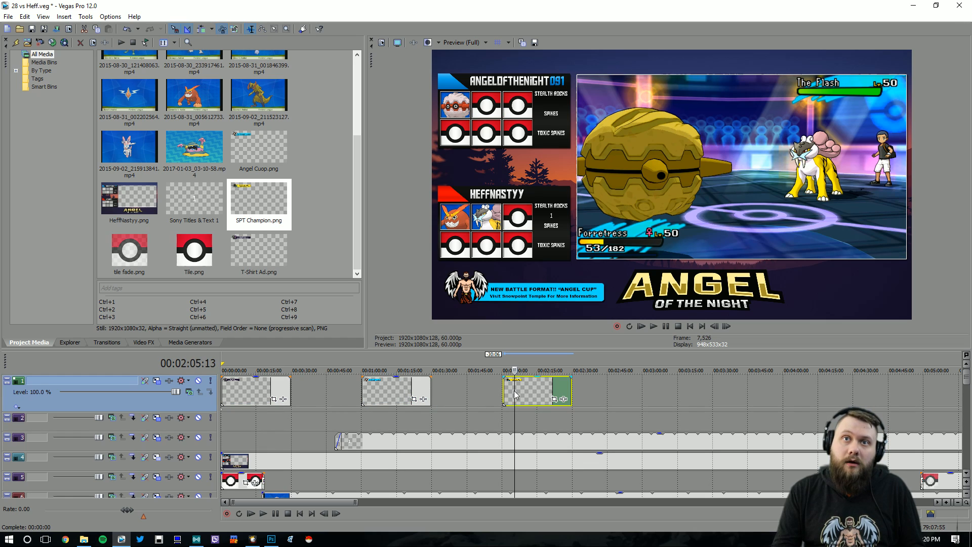
ctrl+click(253, 392)
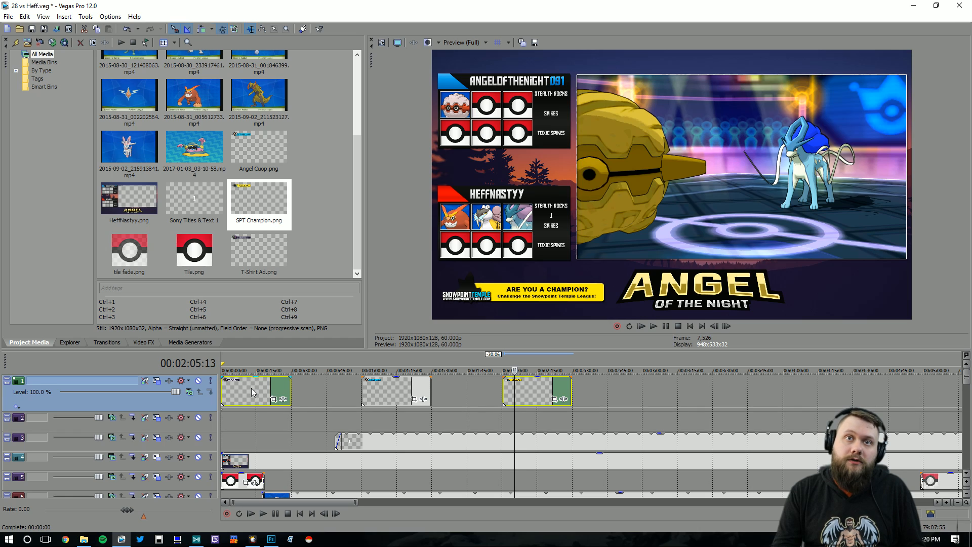
ctrl+click(389, 390)
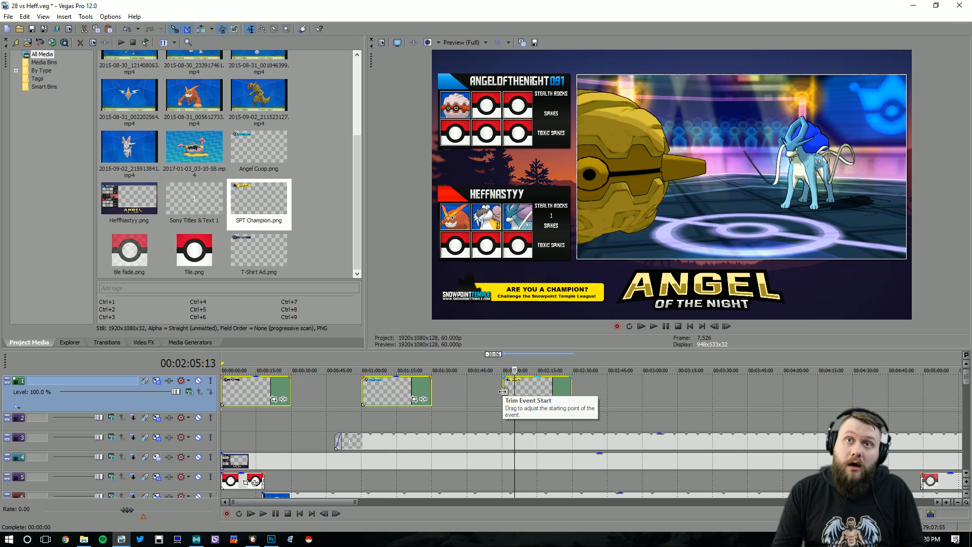
click(643, 399)
key(ctrl+v)
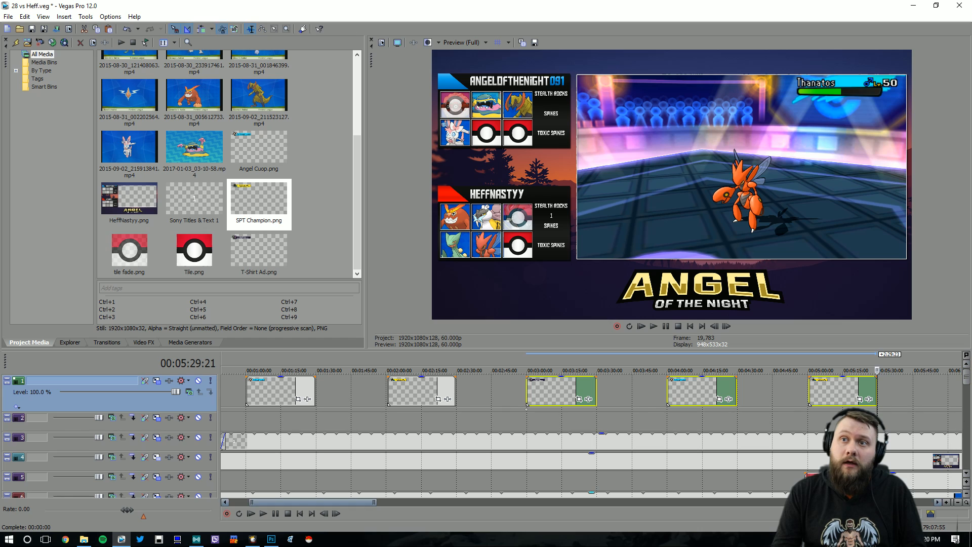
- Paste the three-banner set again at about 6:00 and at about 9:00 on the top video track
drag(366, 503, 445, 508)
click(466, 391)
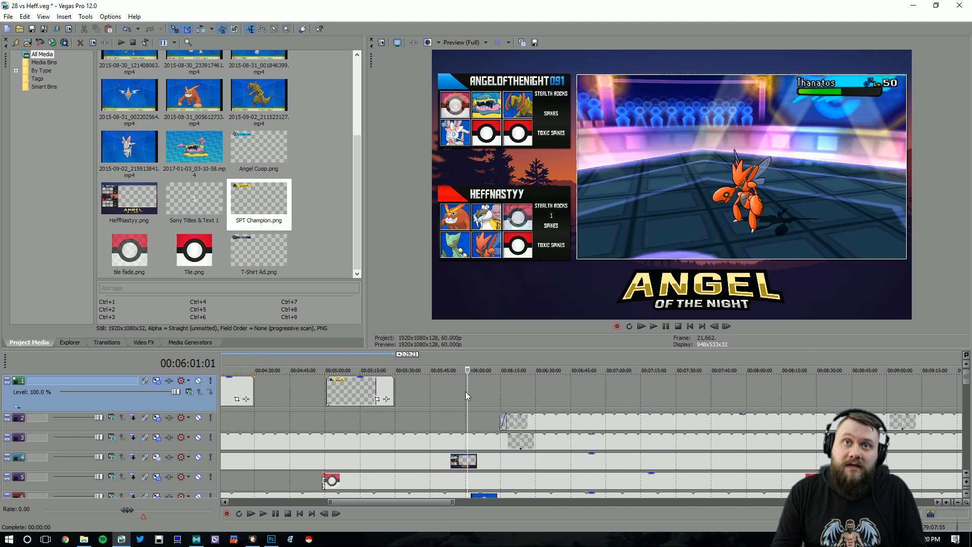
key(ctrl+v)
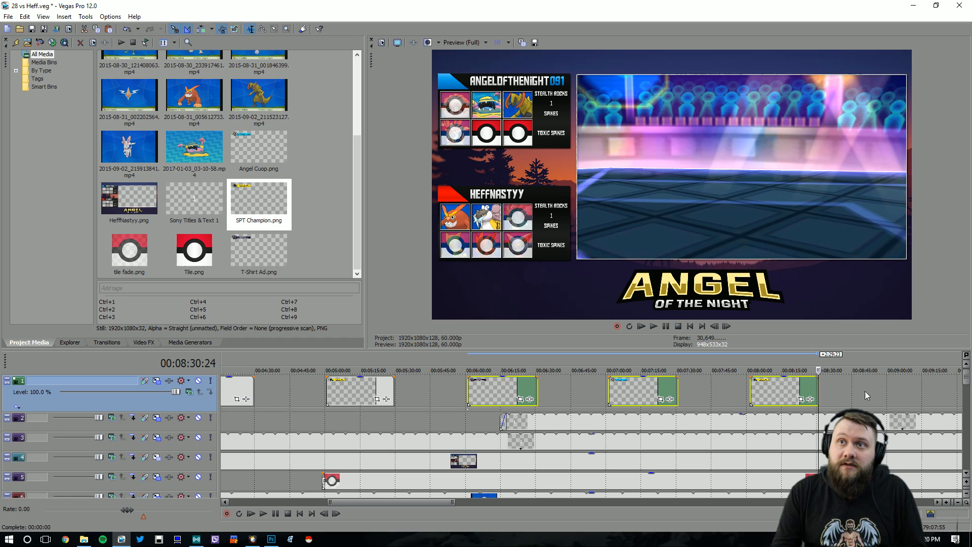
click(885, 390)
key(ctrl+v)
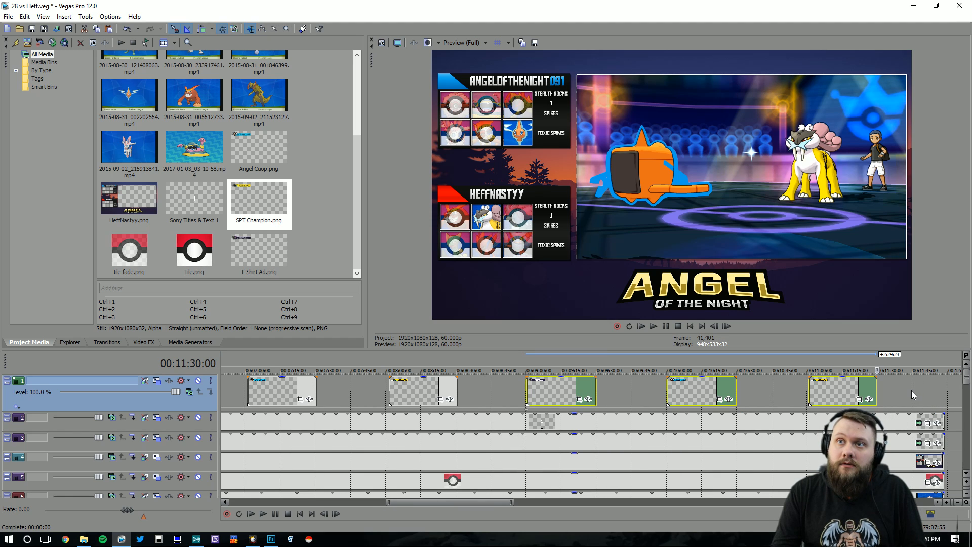
scroll(626, 405, down, 5)
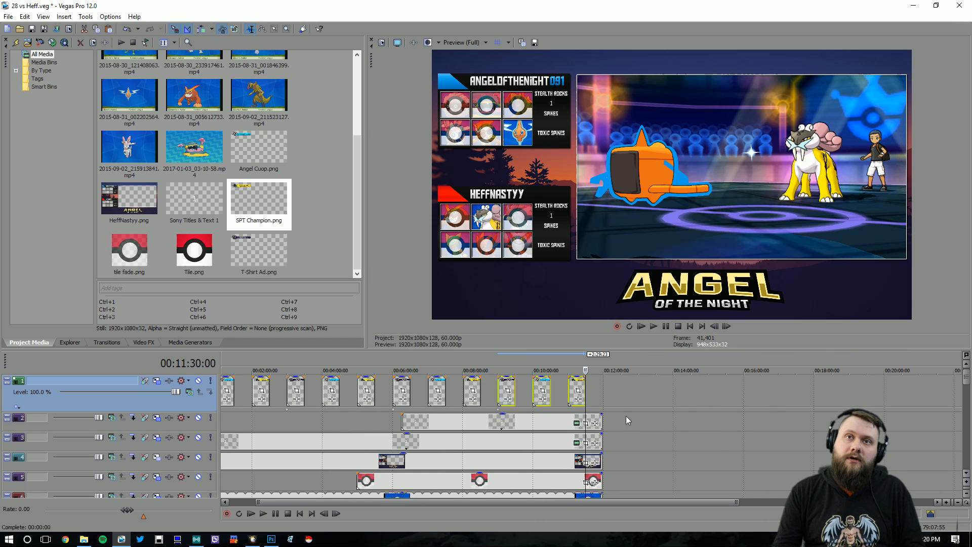
- Paste the three-banner set again on the top video track at about 11:45
scroll(597, 399, up, 3)
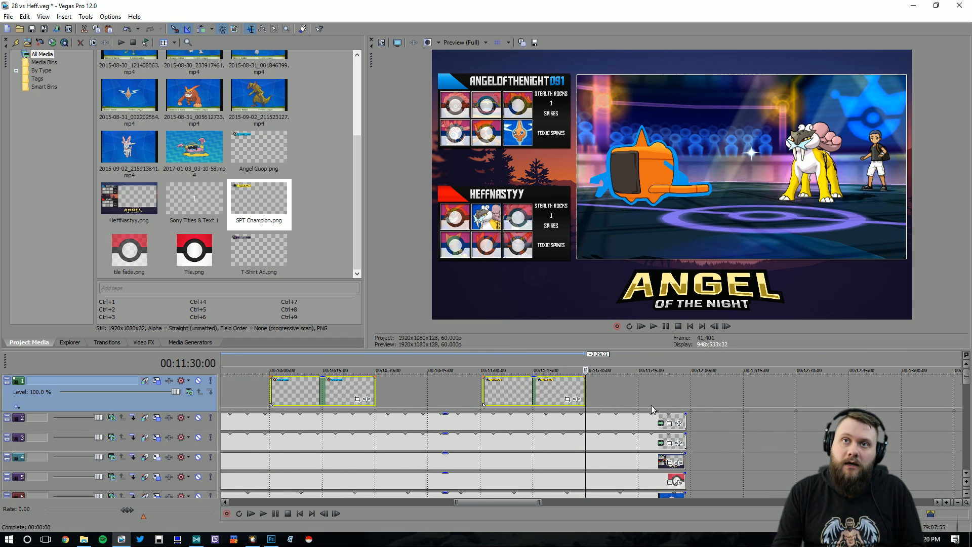
scroll(651, 405, up, 2)
click(657, 388)
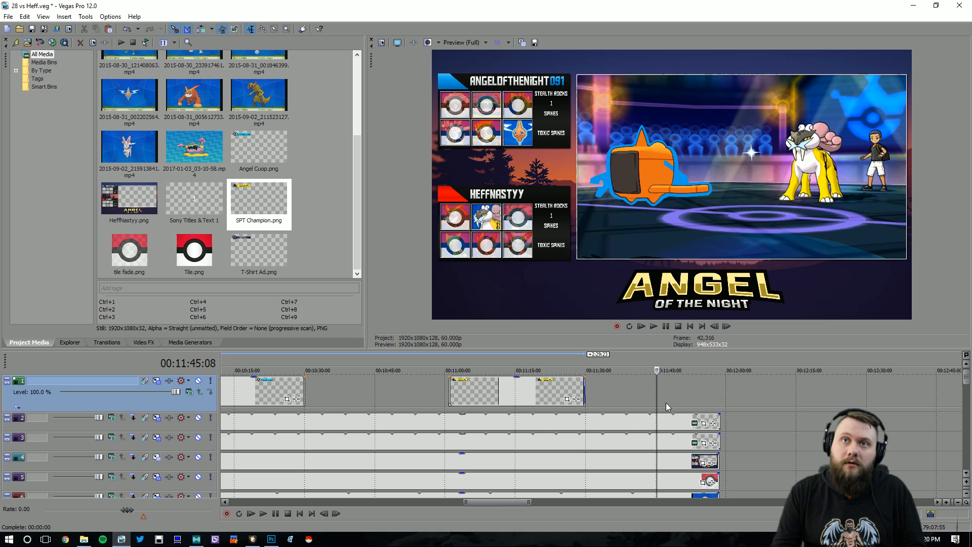
key(ctrl+v)
- Delete the pasted Angel Cuop.png and SPT Champion.png banners that lie beyond the end of the video
right_click(486, 396)
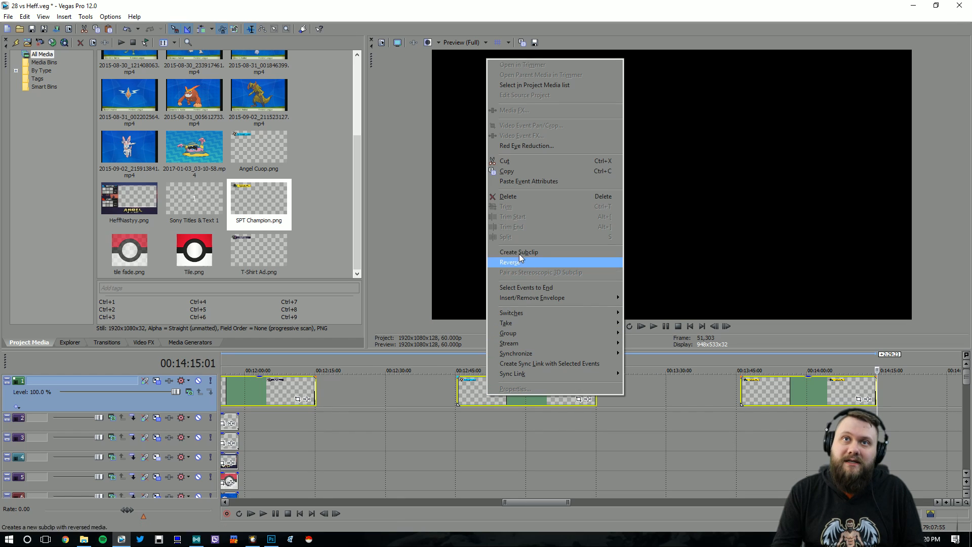
click(478, 391)
right_click(478, 391)
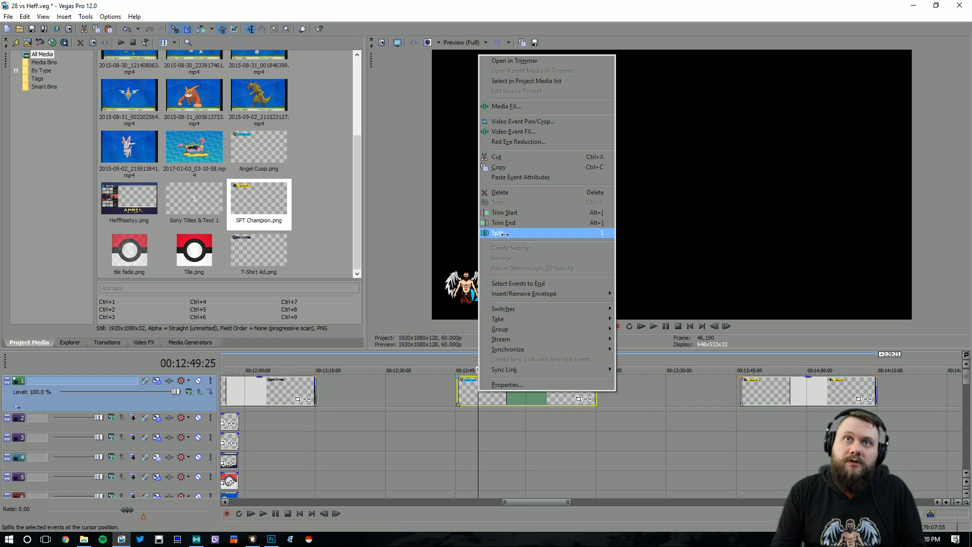
click(505, 192)
right_click(773, 380)
click(805, 185)
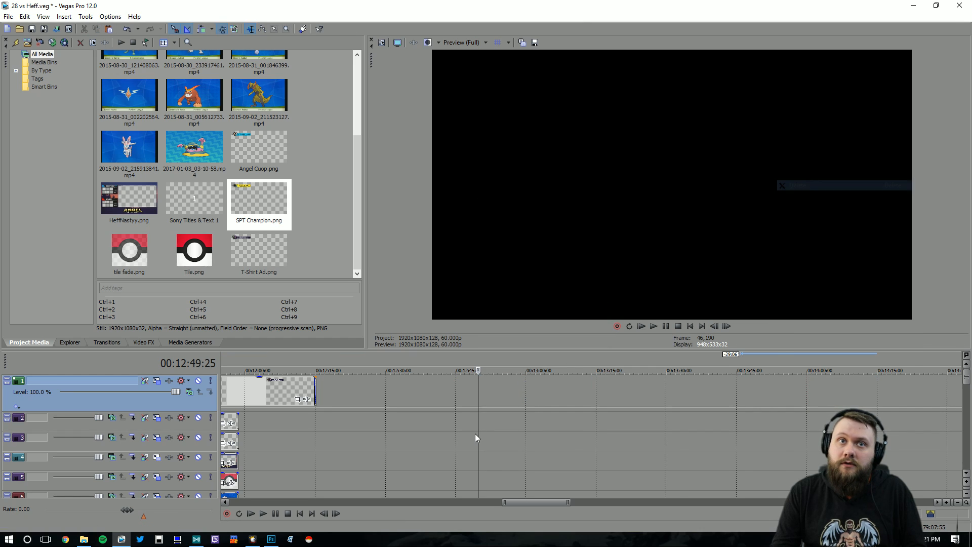
- Trim the last T-Shirt Ad.png banner to end together with the other tracks and give it a short fade-out
scroll(475, 434, down, 2)
drag(507, 391, 464, 391)
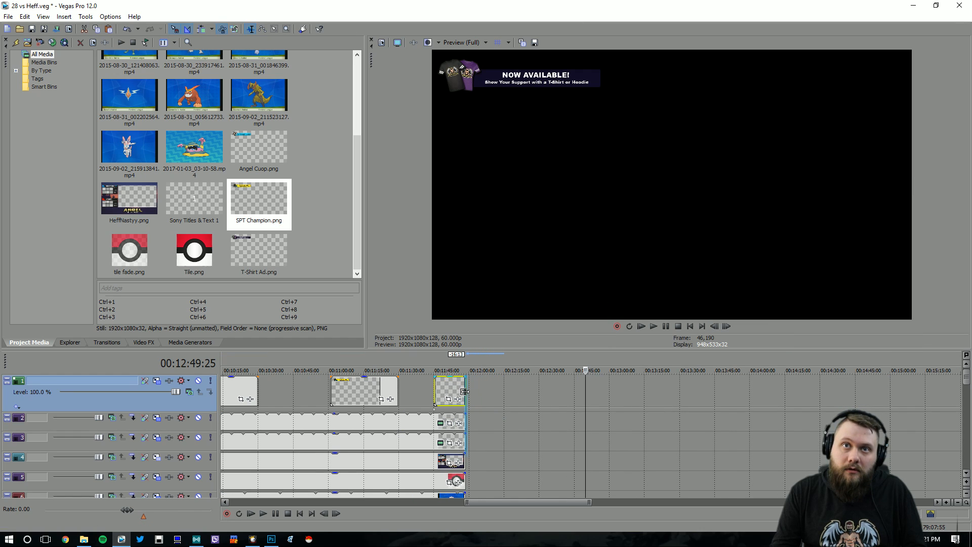
scroll(504, 425, up, 4)
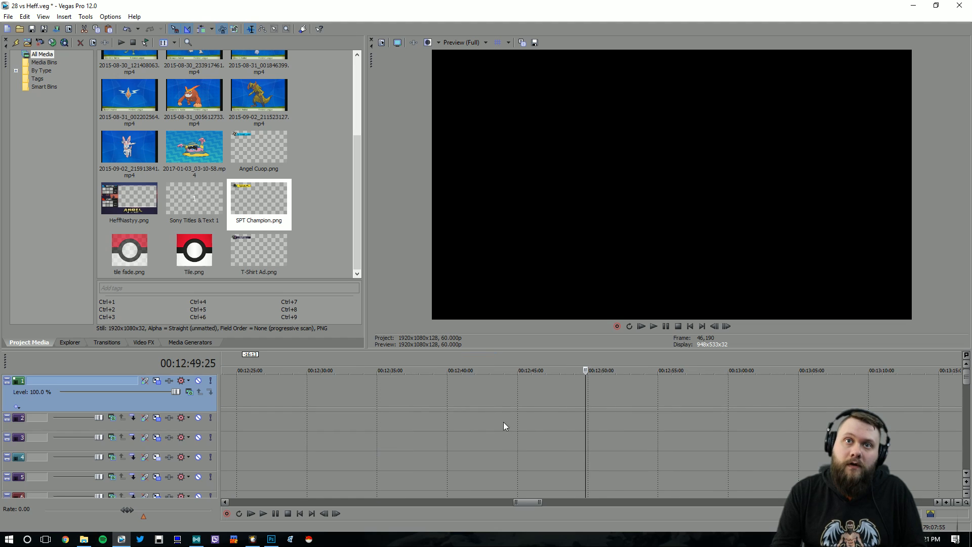
scroll(395, 448, down, 4)
click(391, 387)
scroll(415, 416, up, 5)
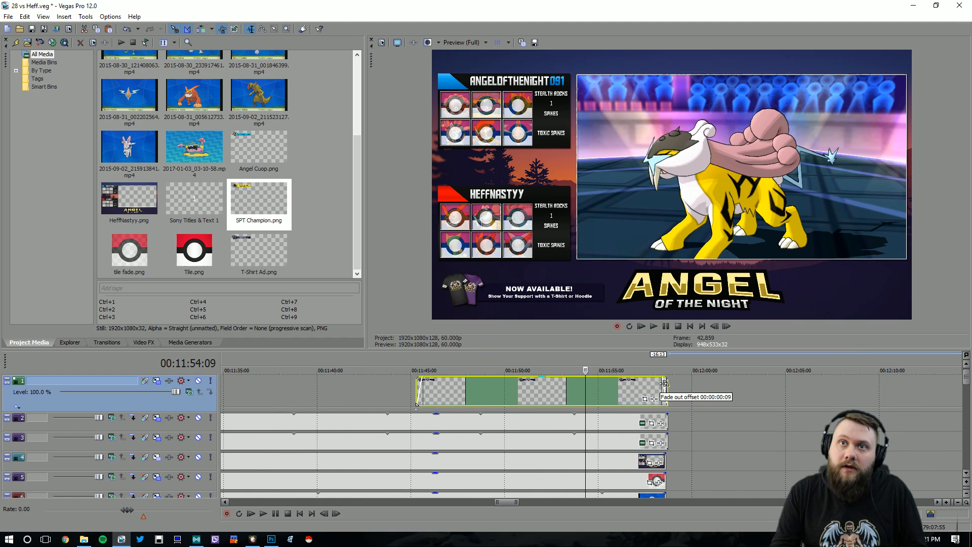
scroll(496, 395, down, 3)
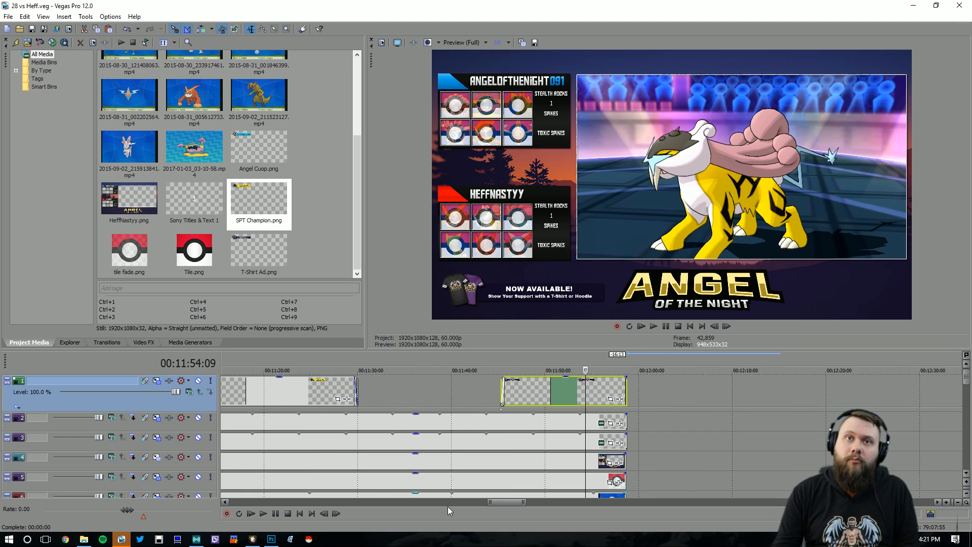
scroll(448, 510, down, 10)
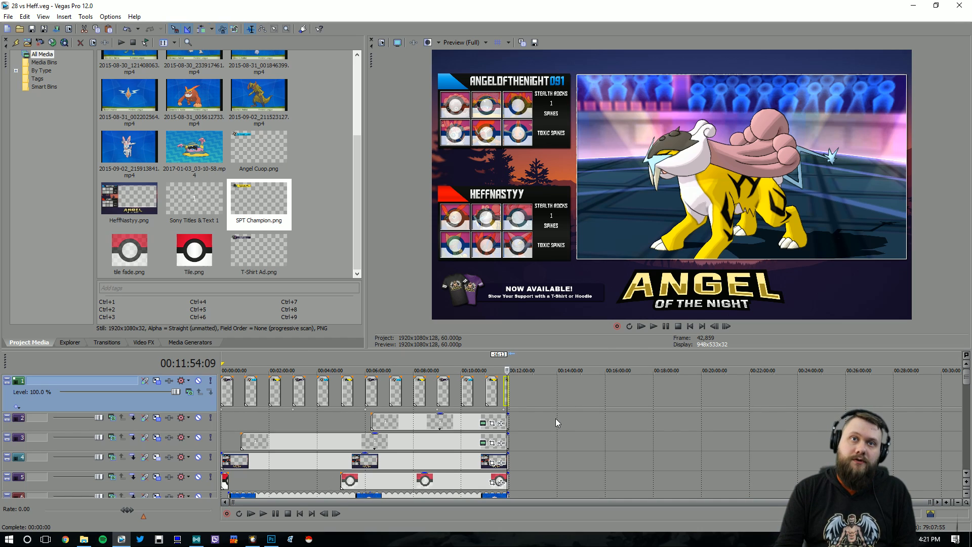
- Select the Angel Cuop.png banner at about 10:12, open the project's Render As settings and move the dialog clear of the preview
click(542, 414)
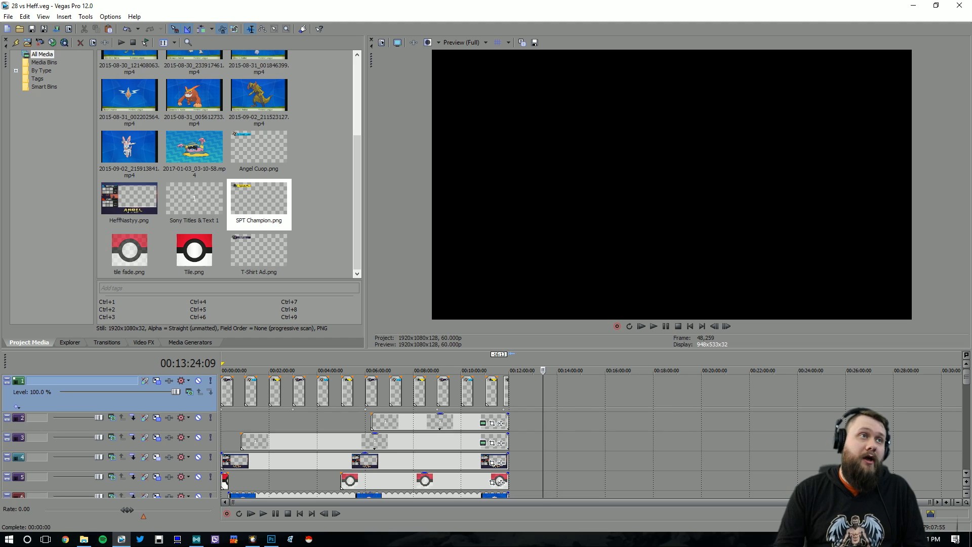
click(467, 396)
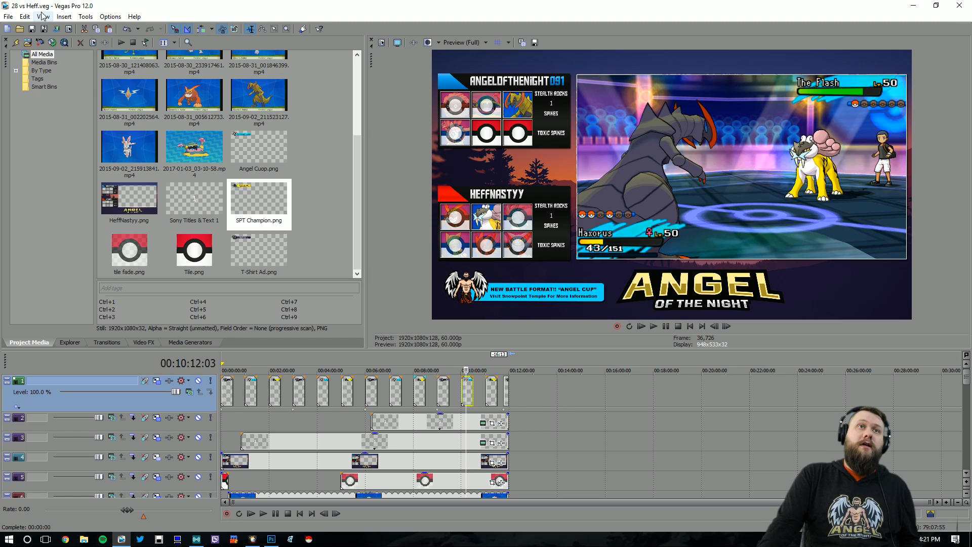
click(8, 18)
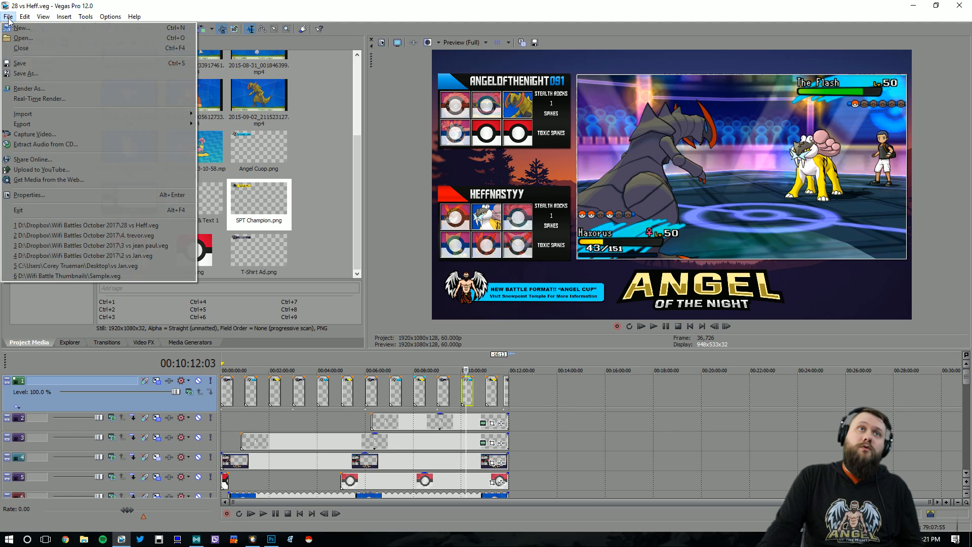
click(35, 89)
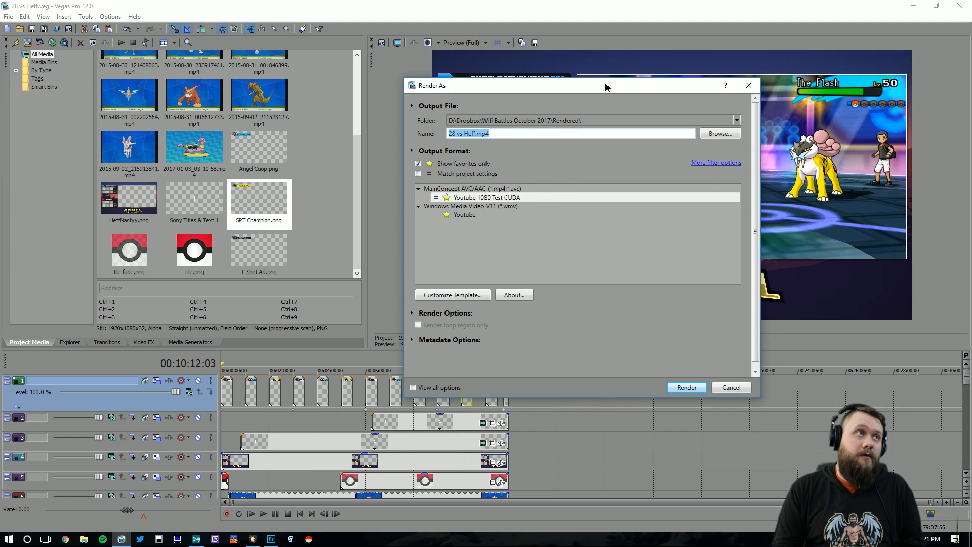
drag(607, 87, 265, 73)
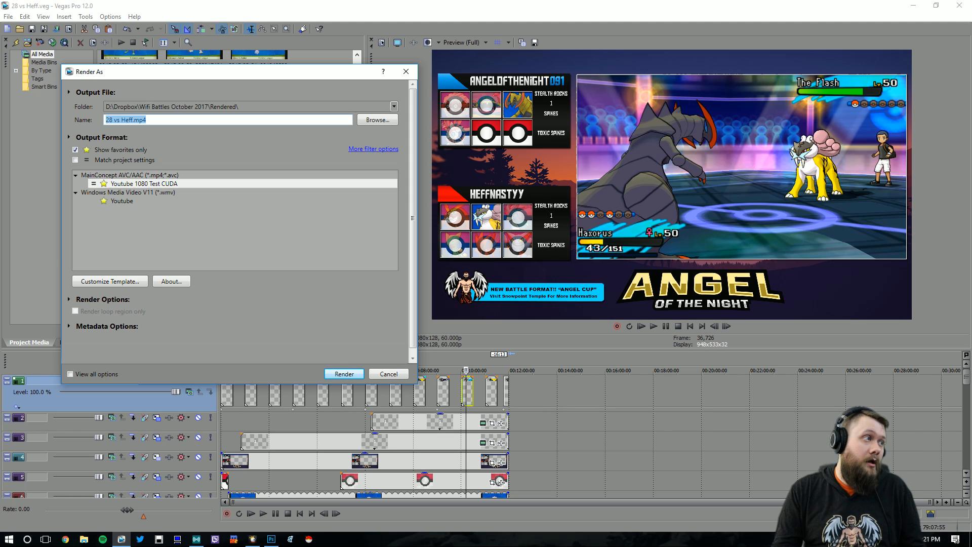
- Switch to Task Manager's CPU performance view, enlarge the window and change the graph to logical processors
click(9, 539)
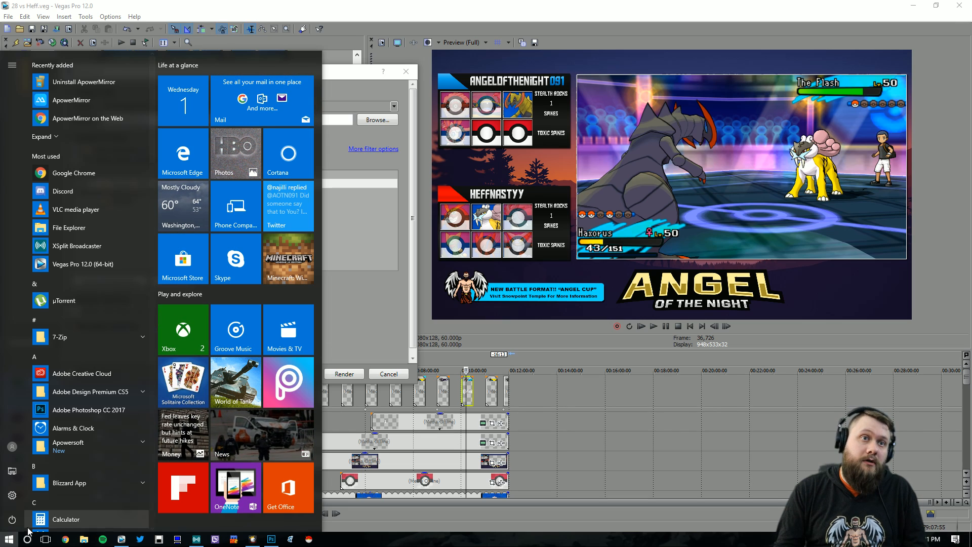
click(9, 539)
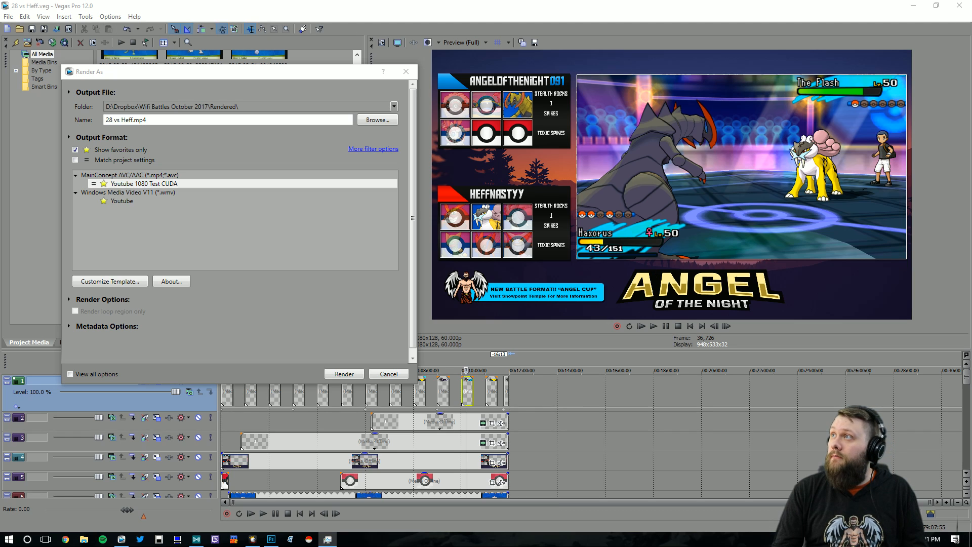
drag(515, 103, 553, 119)
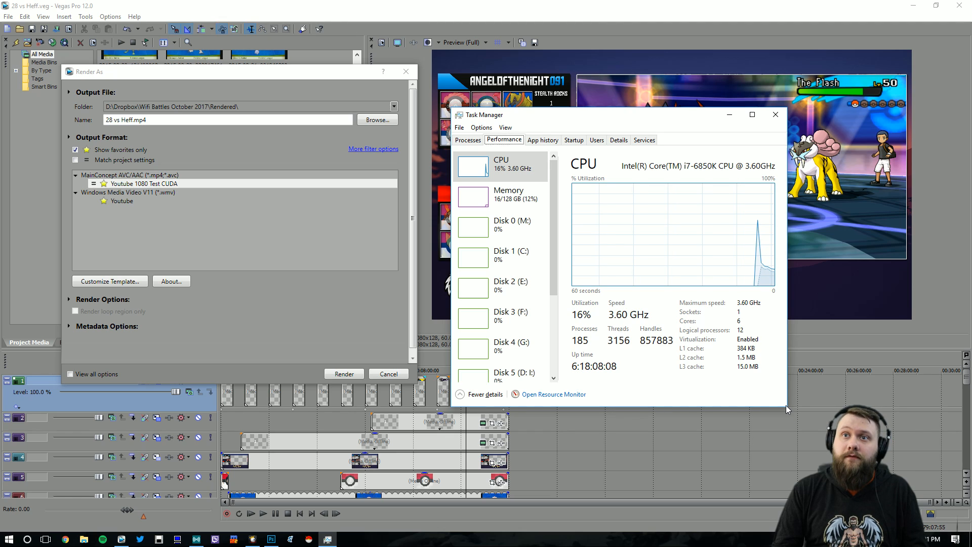
drag(786, 406, 940, 498)
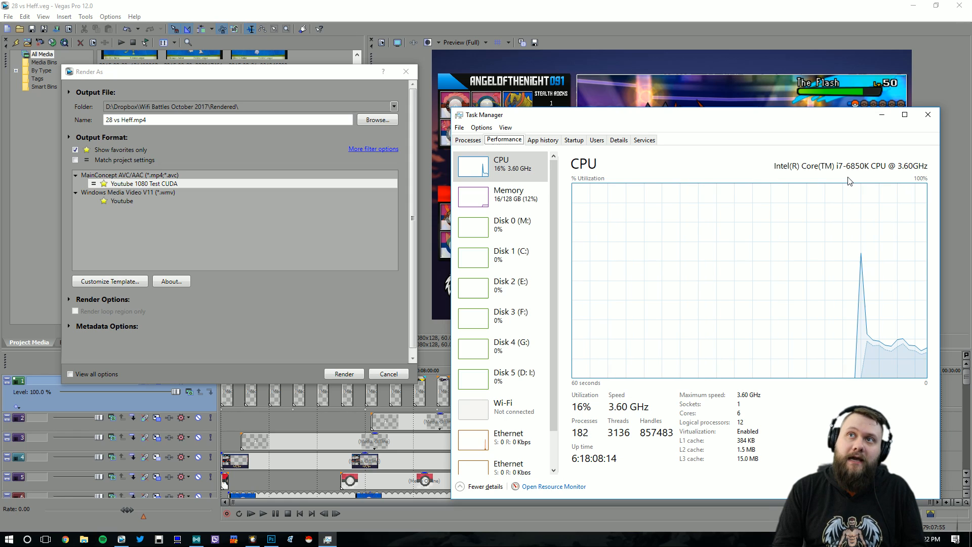
right_click(724, 251)
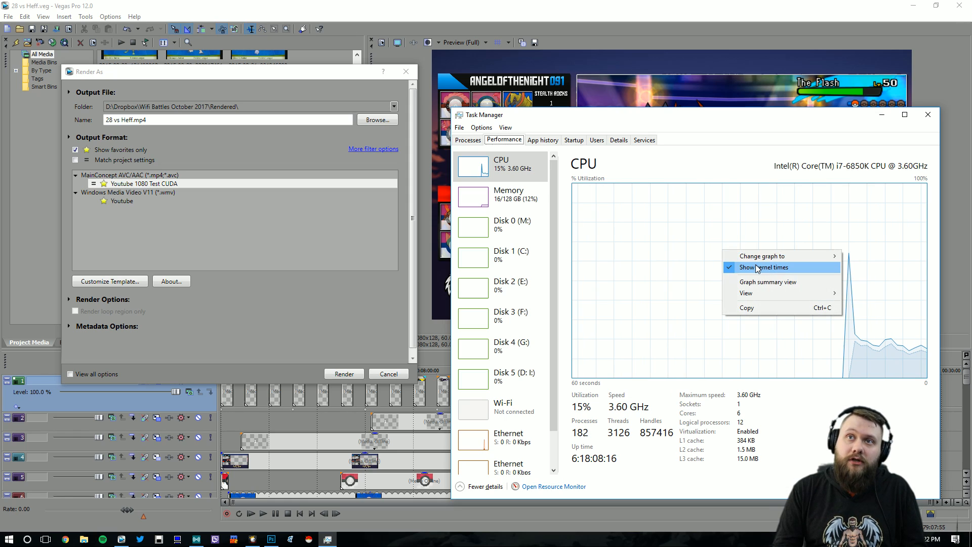
mouse_move(759, 257)
click(855, 265)
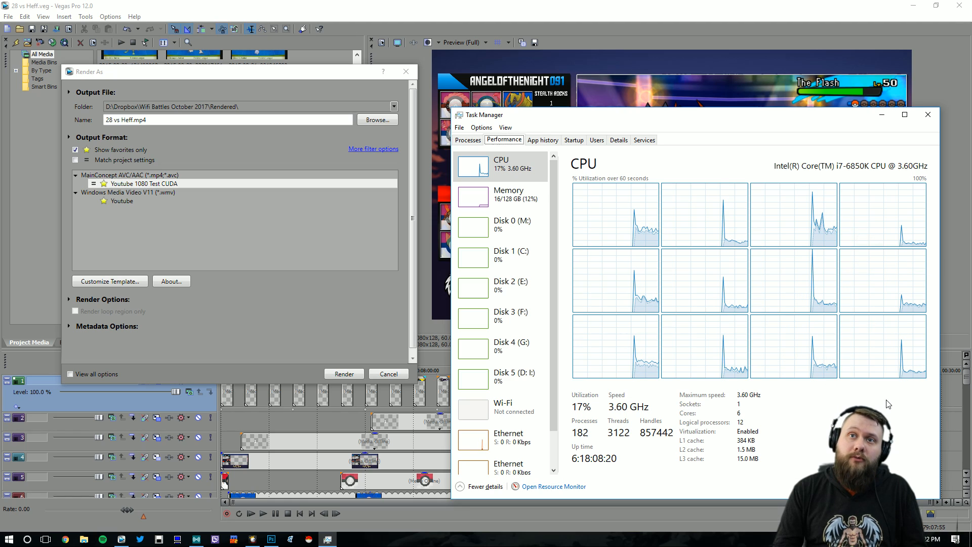
- Examine the computer's memory performance details and close Task Manager
click(527, 198)
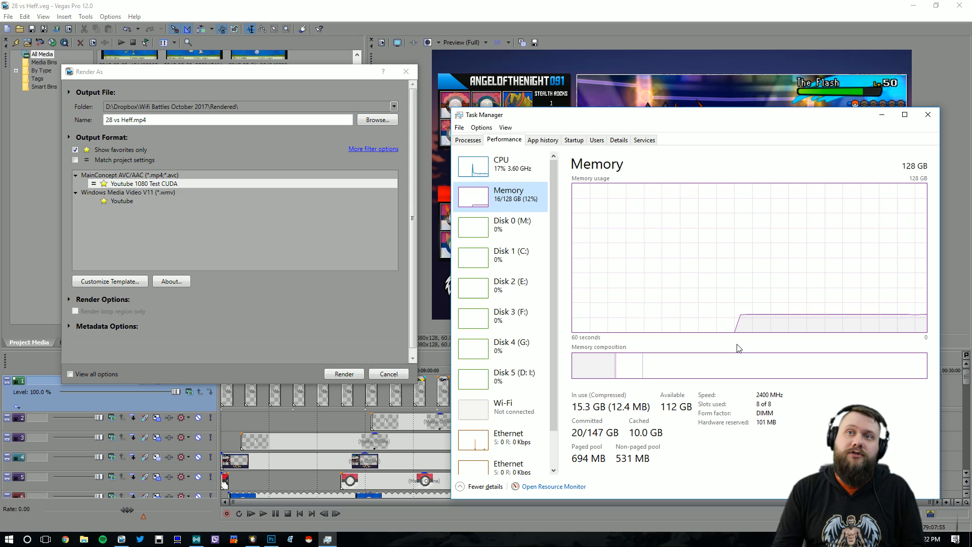
scroll(501, 436, down, 1)
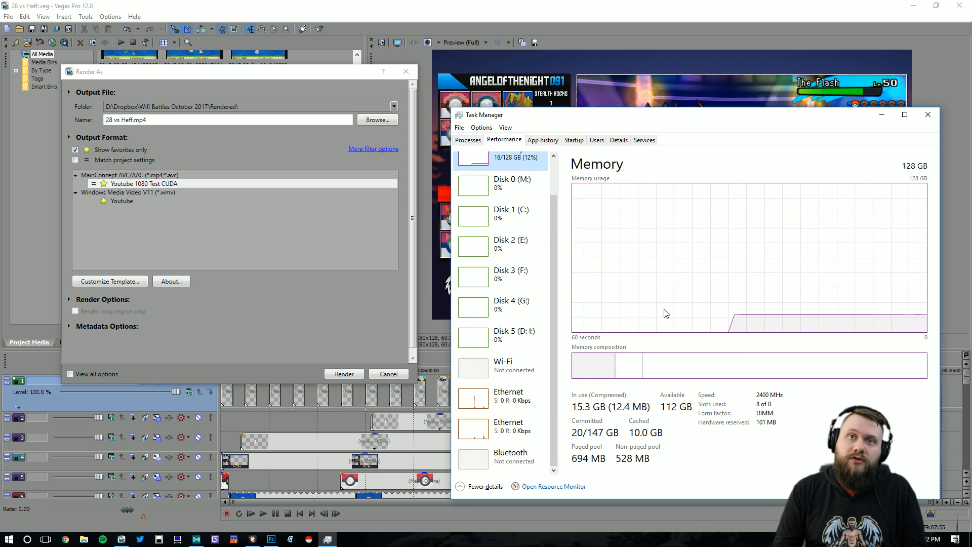
click(928, 115)
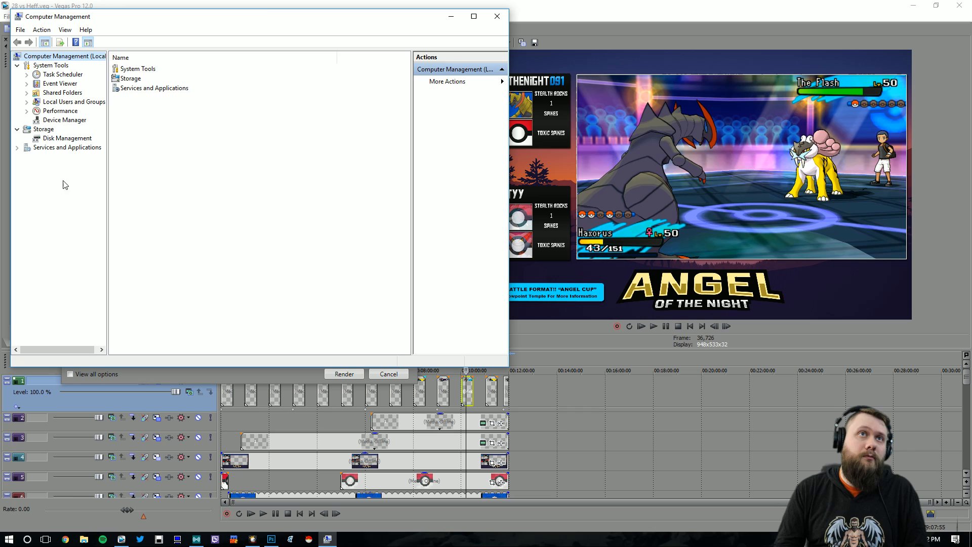
- Examine the installed display adapters in Device Manager within Computer Management, then close that window
drag(256, 5, 677, 128)
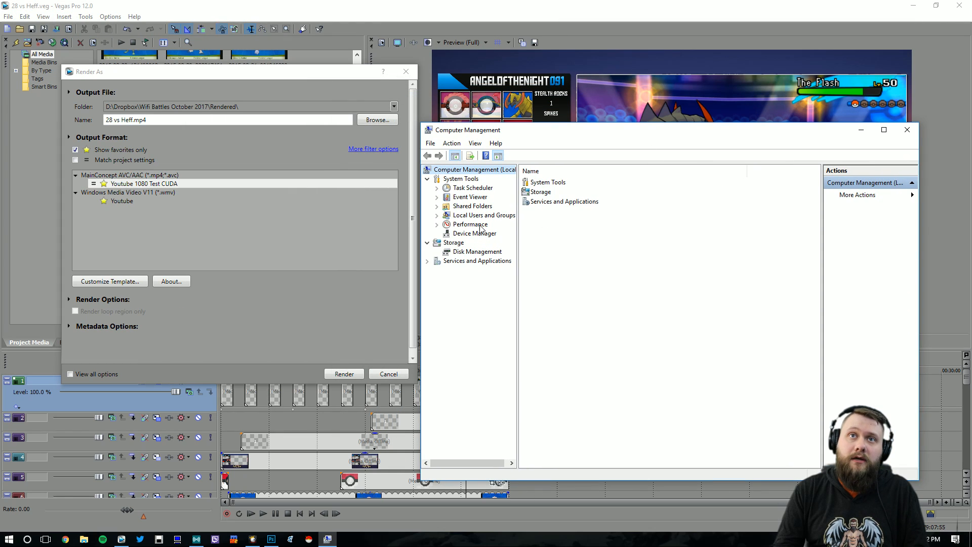
click(479, 251)
click(477, 225)
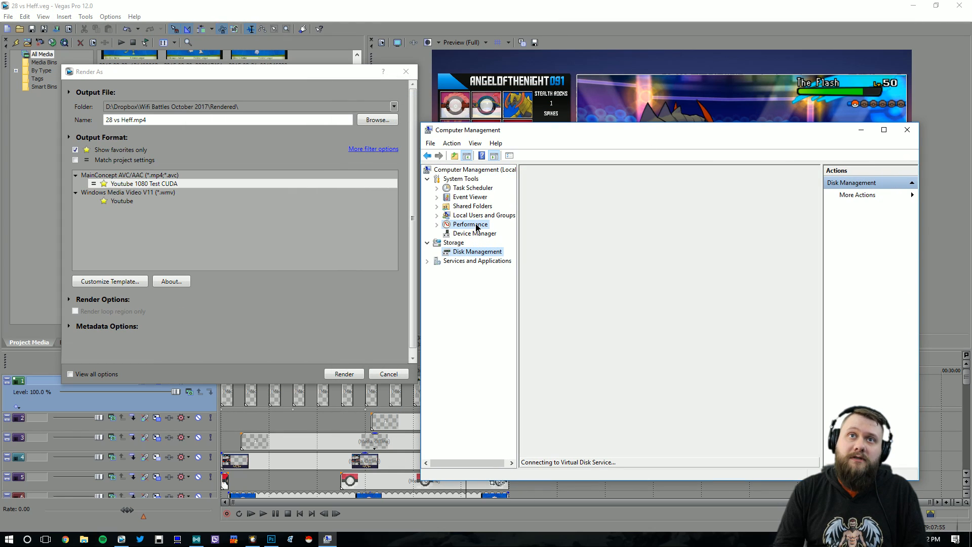
click(475, 233)
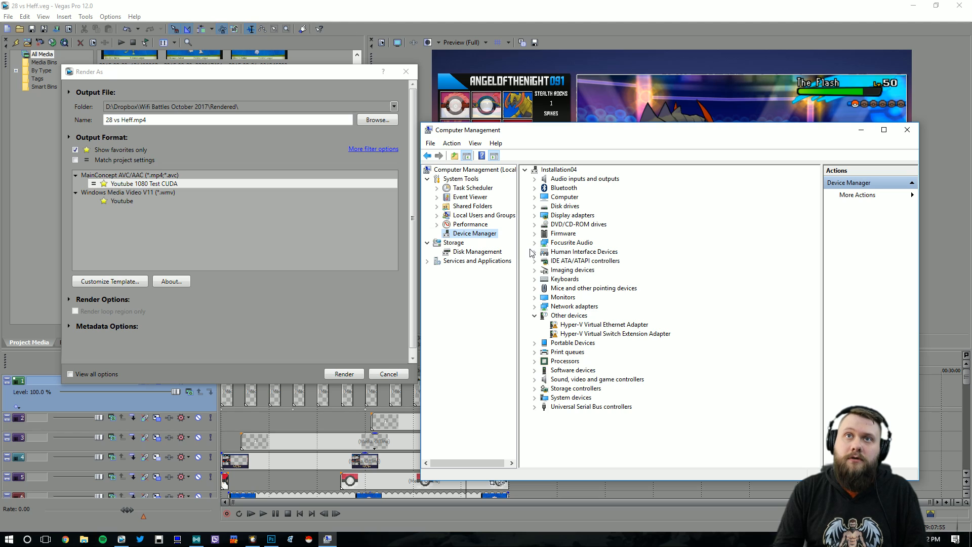
click(534, 215)
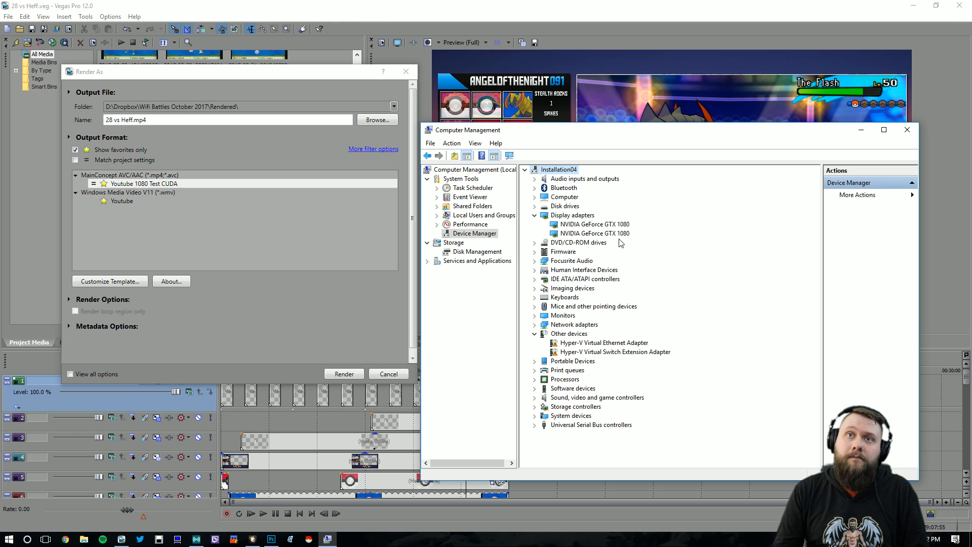
click(605, 226)
click(620, 234)
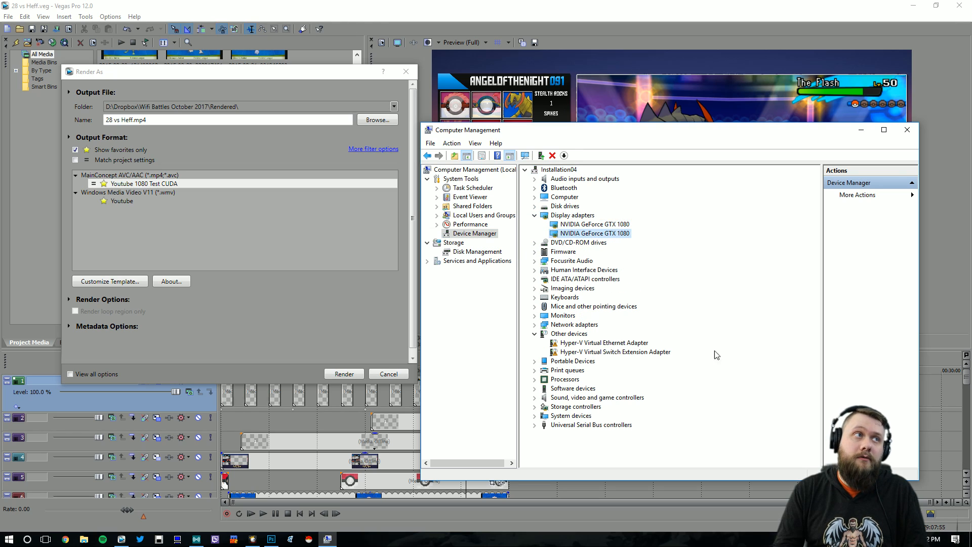
click(905, 134)
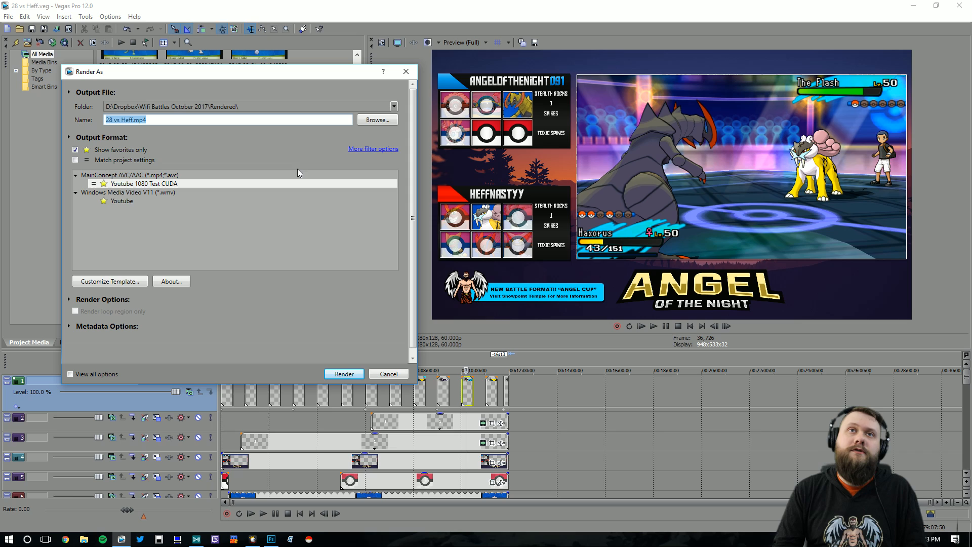
- Turn off the favorites-only filter in the Render As settings to list every output format and MainConcept AVC/AAC template
drag(334, 72, 320, 142)
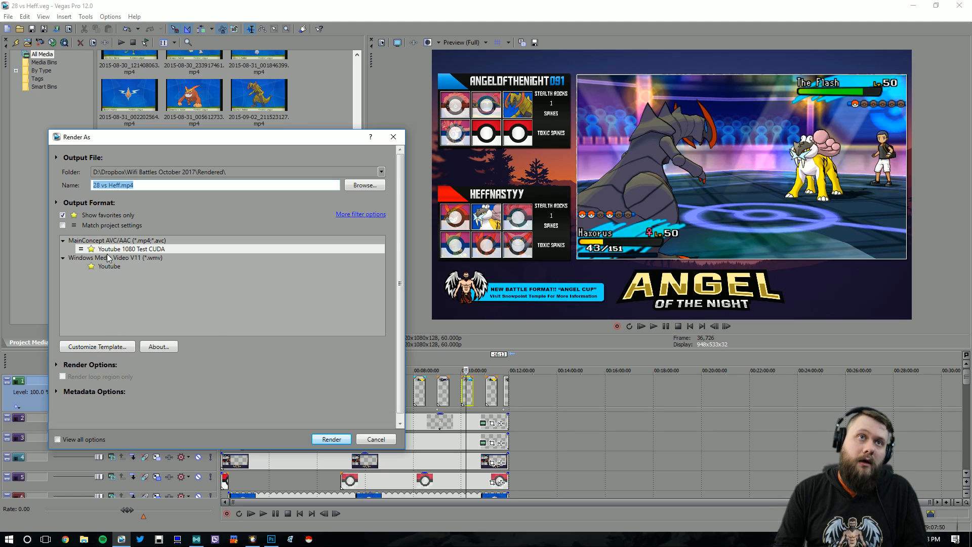
click(63, 215)
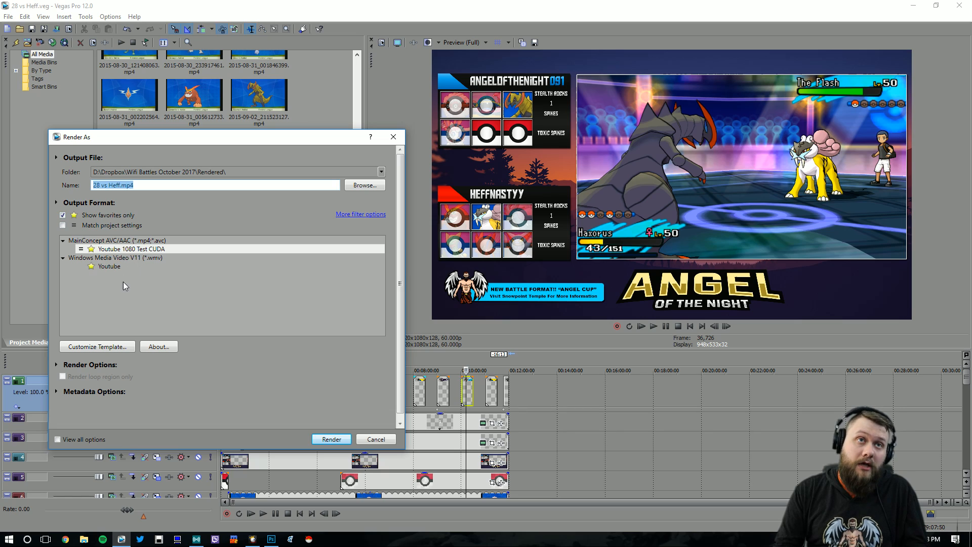
click(79, 242)
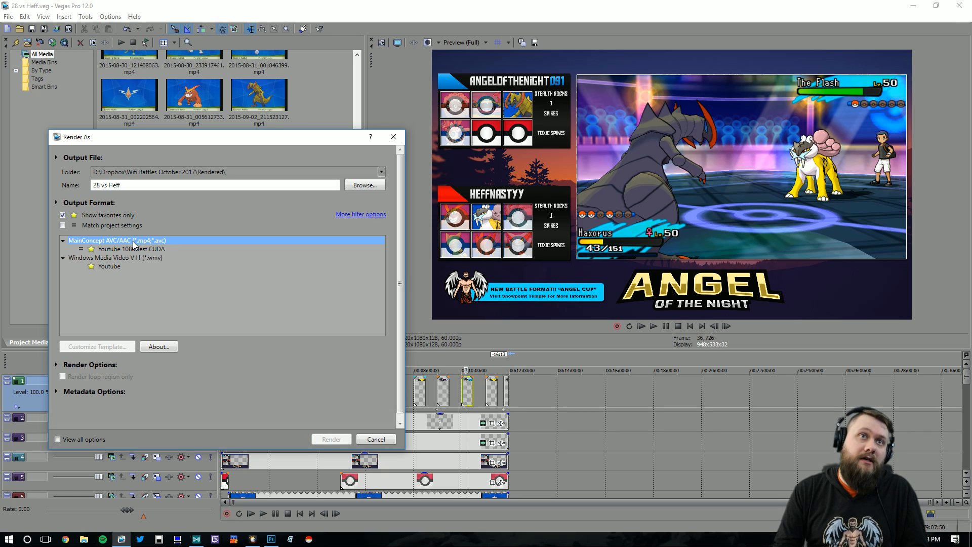
click(63, 215)
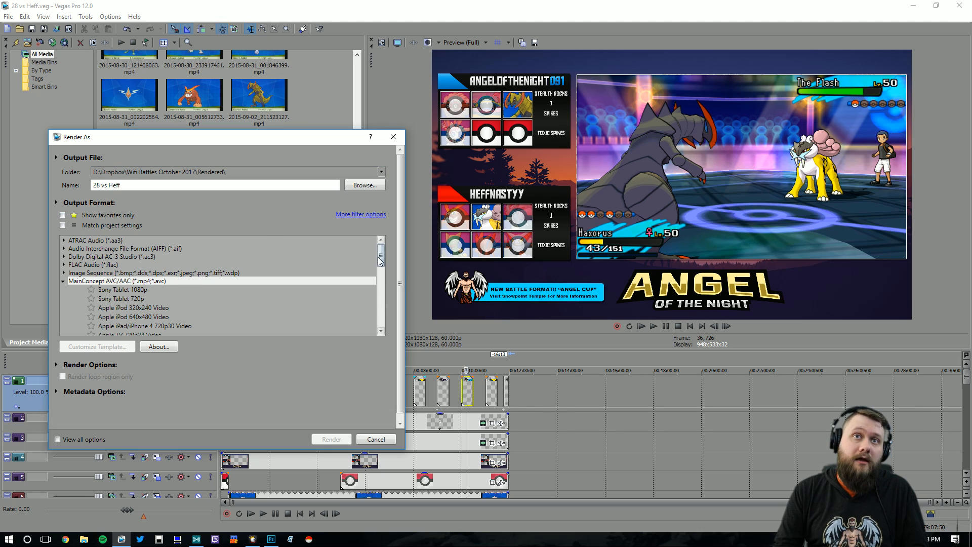
mouse_move(381, 255)
mouse_down()
mouse_move(385, 310)
mouse_move(385, 253)
mouse_up()
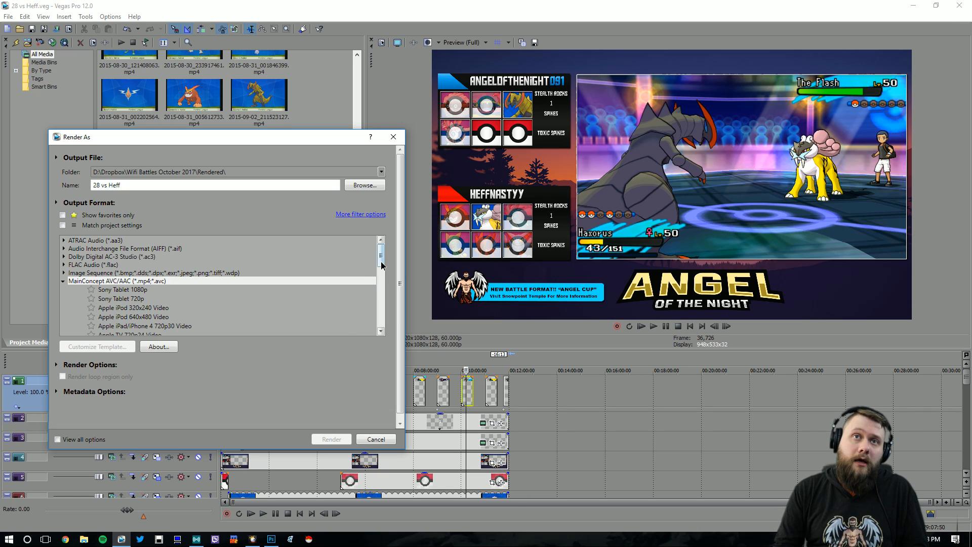
- Show only favorite render templates and open the custom settings of the MainConcept AVC/AAC template Youtube 1080 Test CUDA
scroll(361, 300, down, 3)
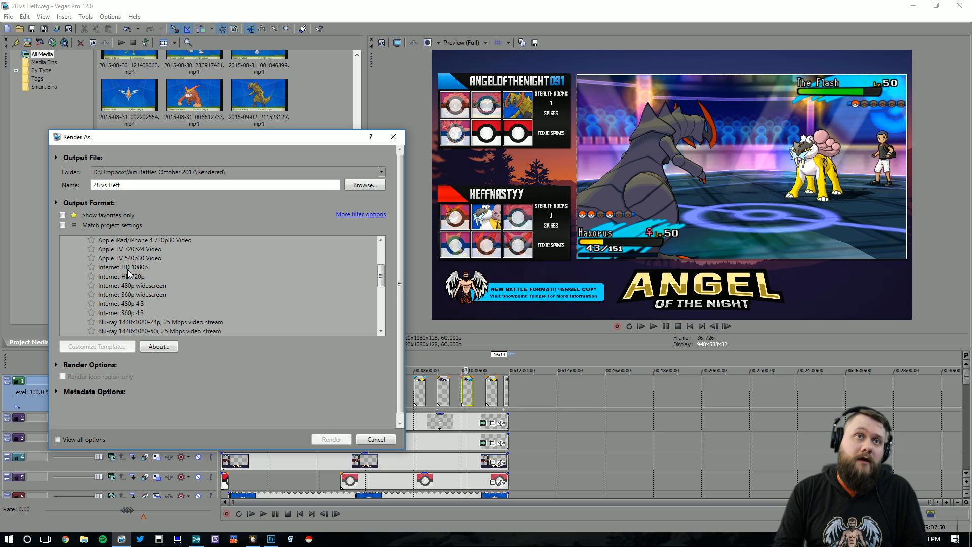
click(111, 268)
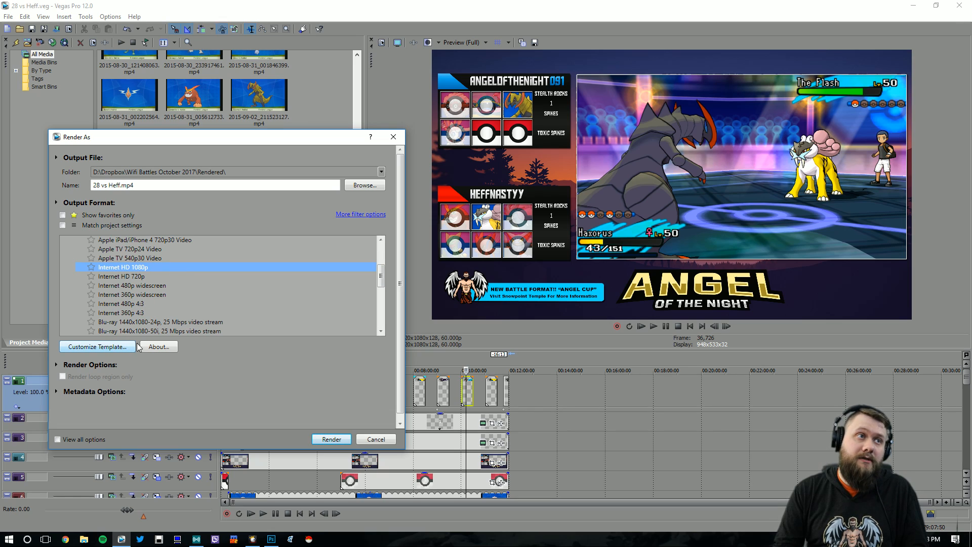
scroll(381, 276, up, 4)
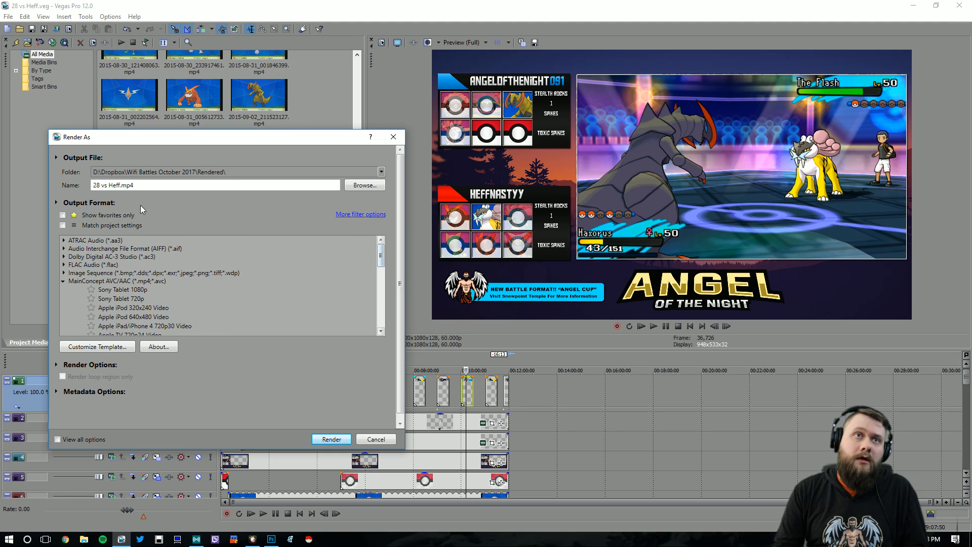
click(63, 216)
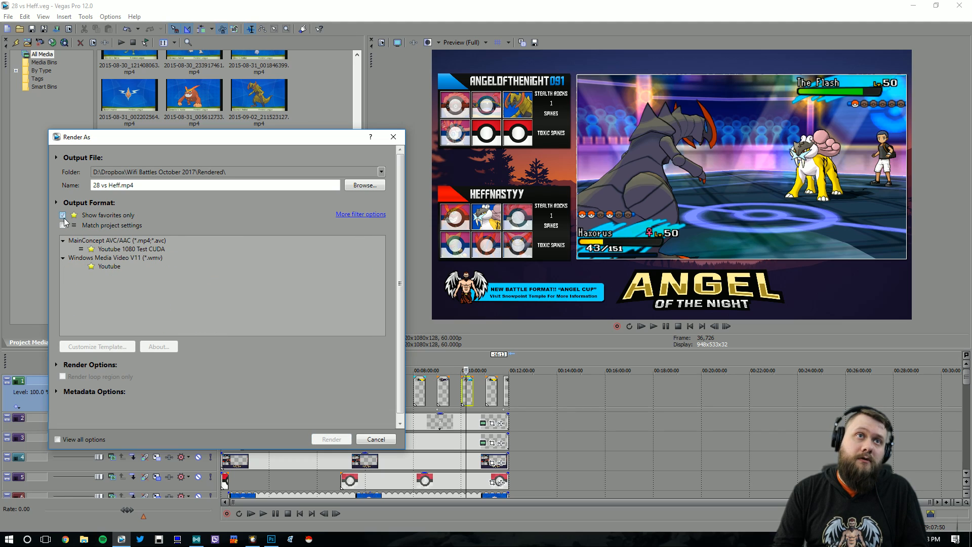
click(99, 249)
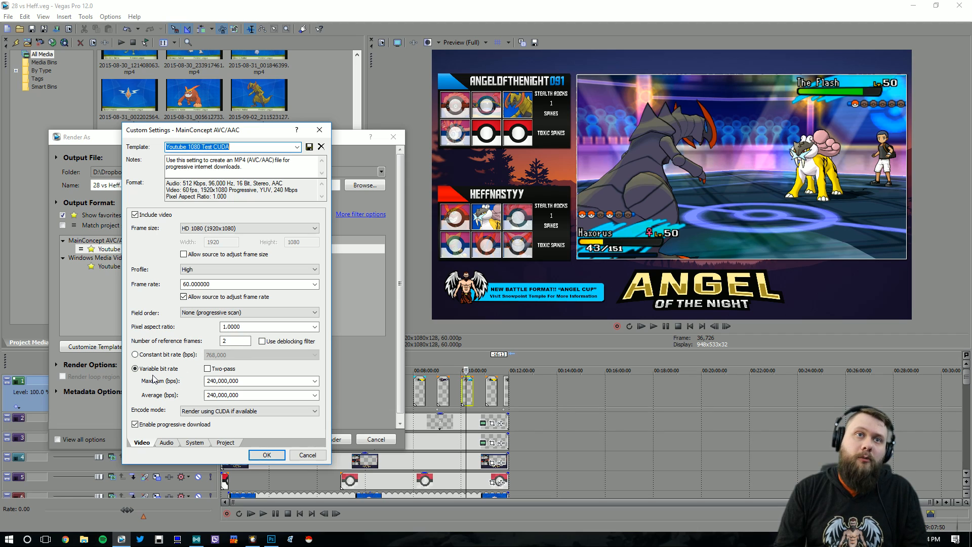
- Review the available maximum and average variable bit rates in the template's video settings
click(314, 381)
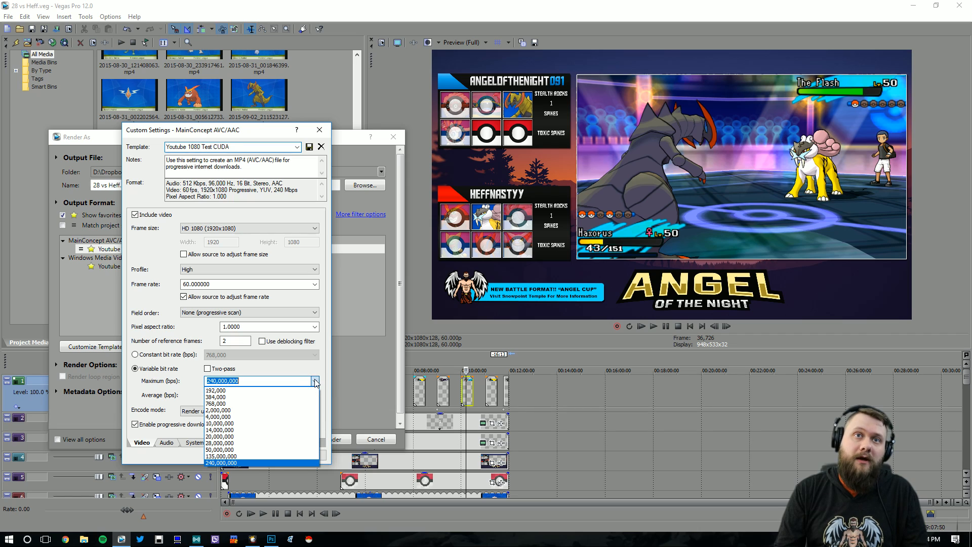
click(314, 382)
click(315, 395)
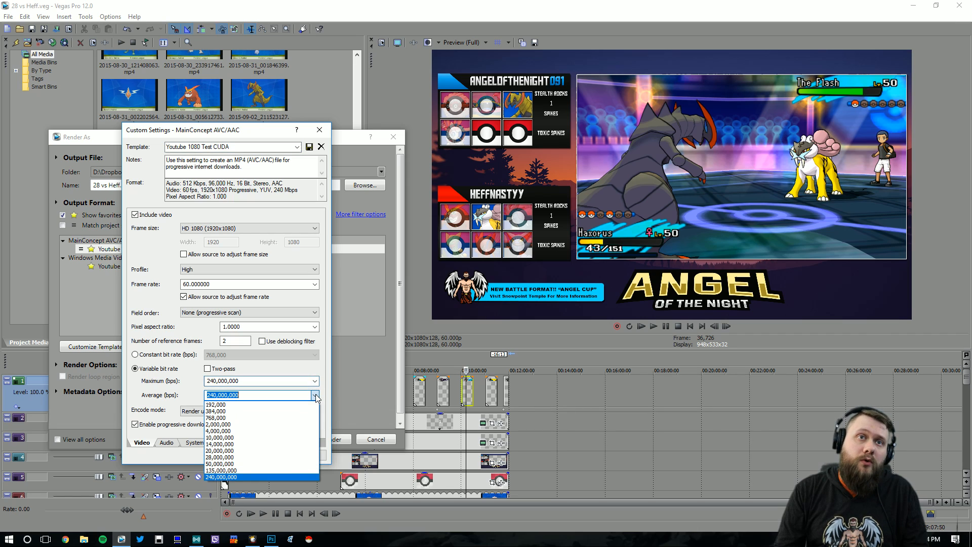
click(315, 396)
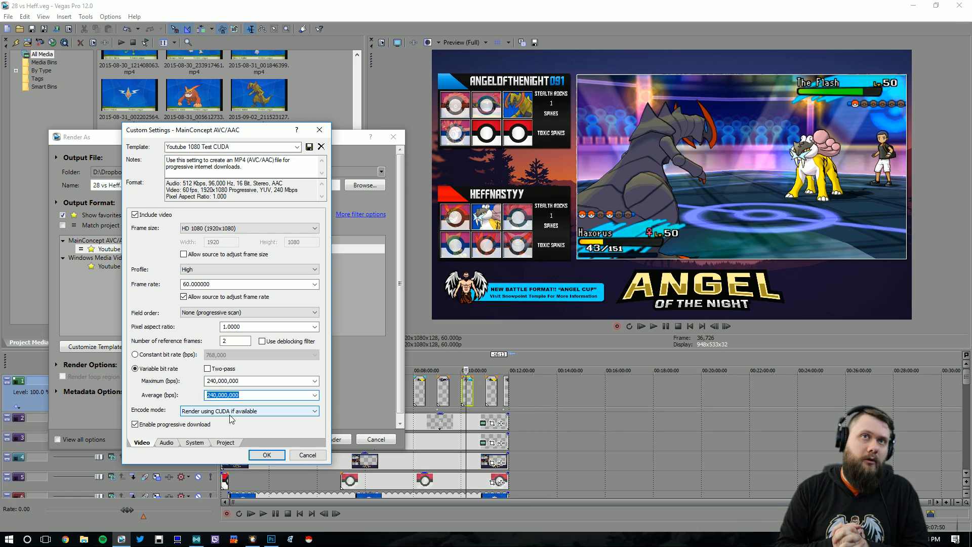
- Review the sample rate and bit rate choices in the template's audio settings
click(167, 443)
click(245, 227)
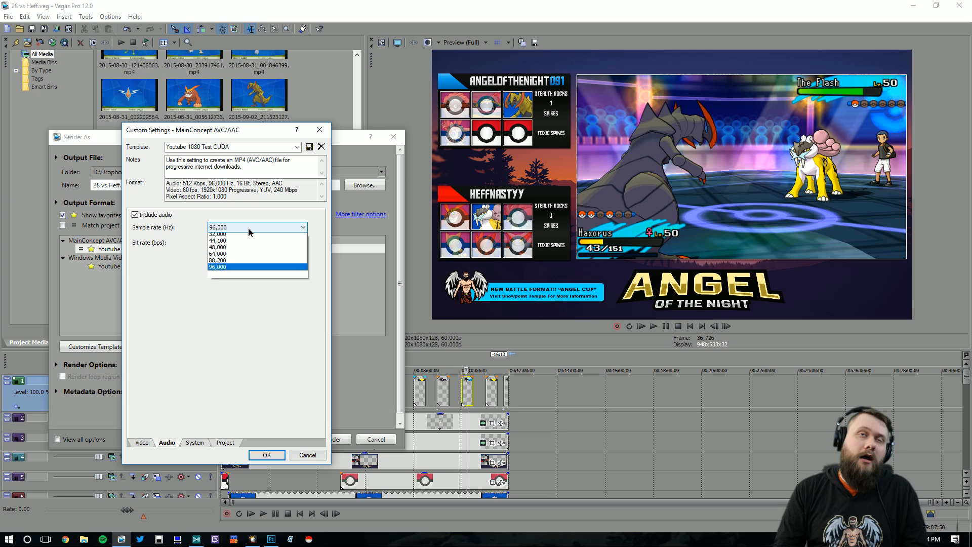
click(245, 227)
click(251, 243)
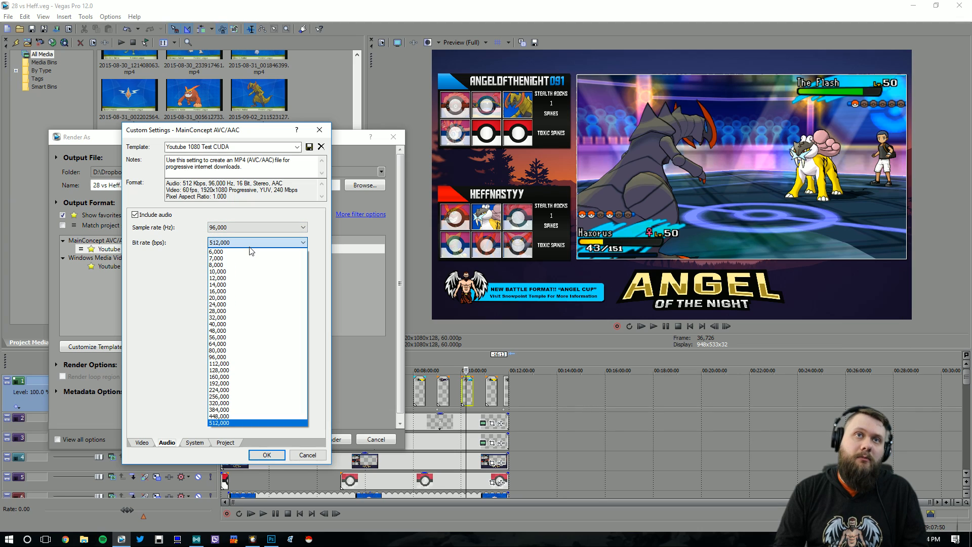
click(250, 245)
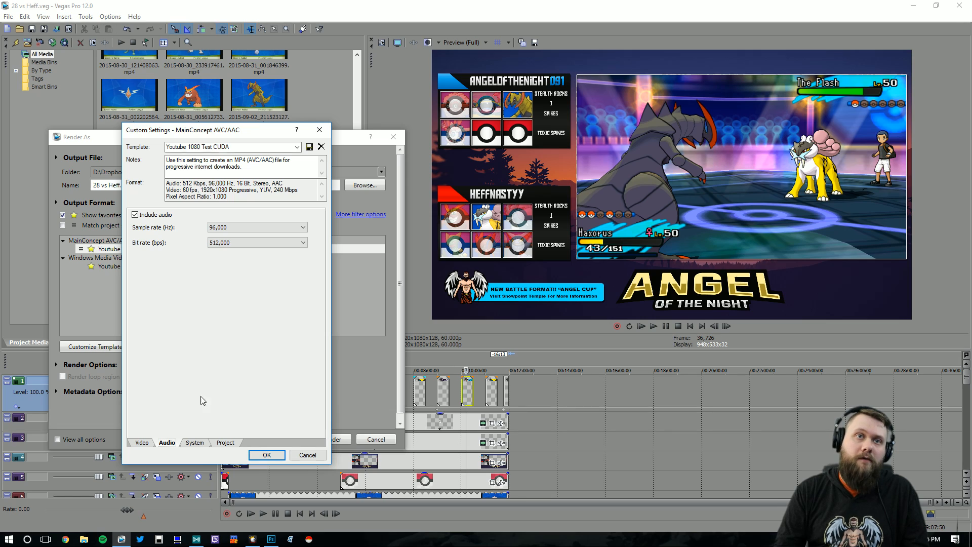
- Keep MP4 as the file format in the system settings and check whether the GPU supports accelerated rendering
click(196, 443)
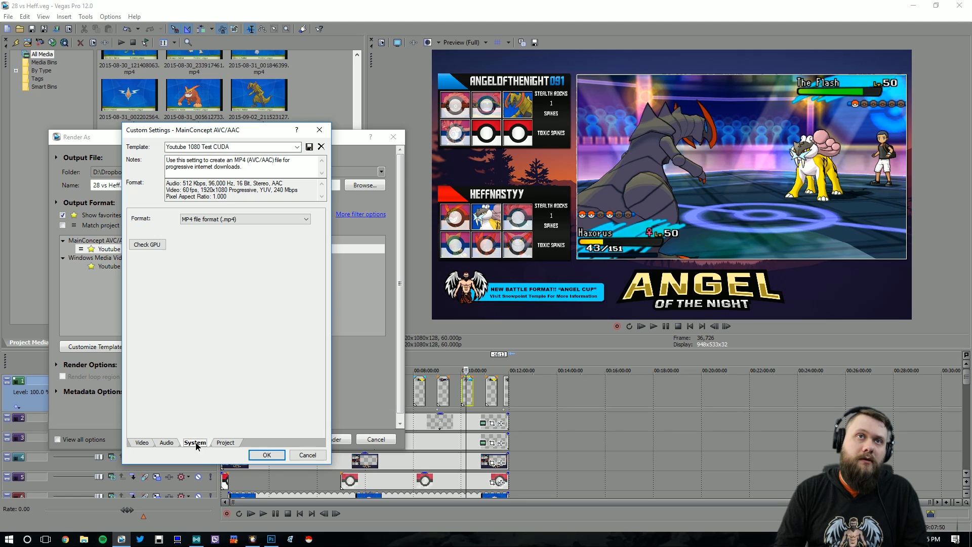
click(203, 221)
click(196, 232)
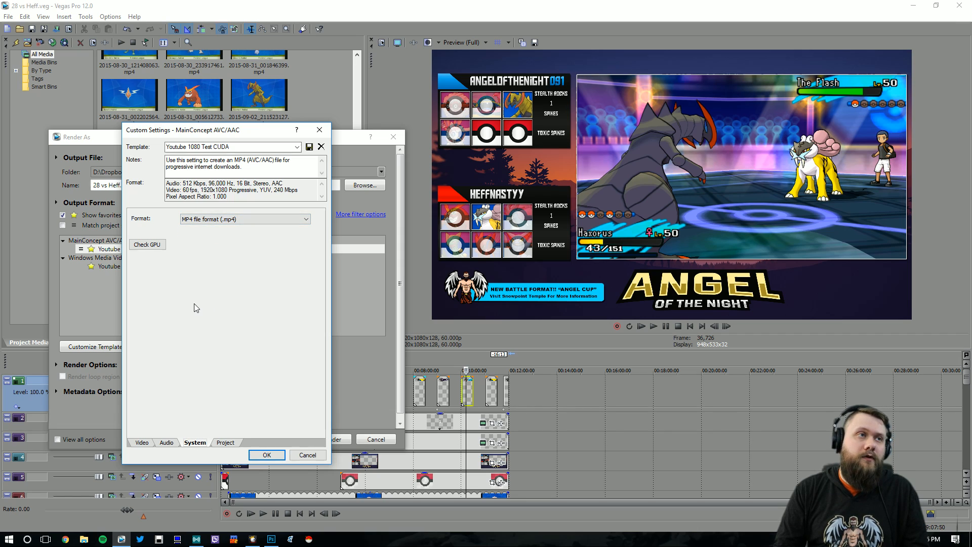
click(147, 247)
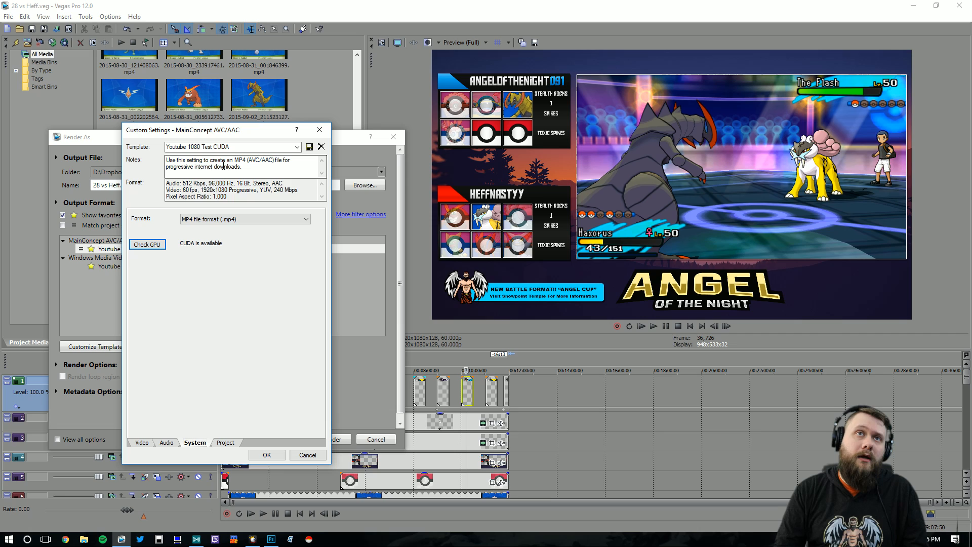
- Look through the saved template names and accept the Youtube 1080 Test CUDA custom settings
click(230, 147)
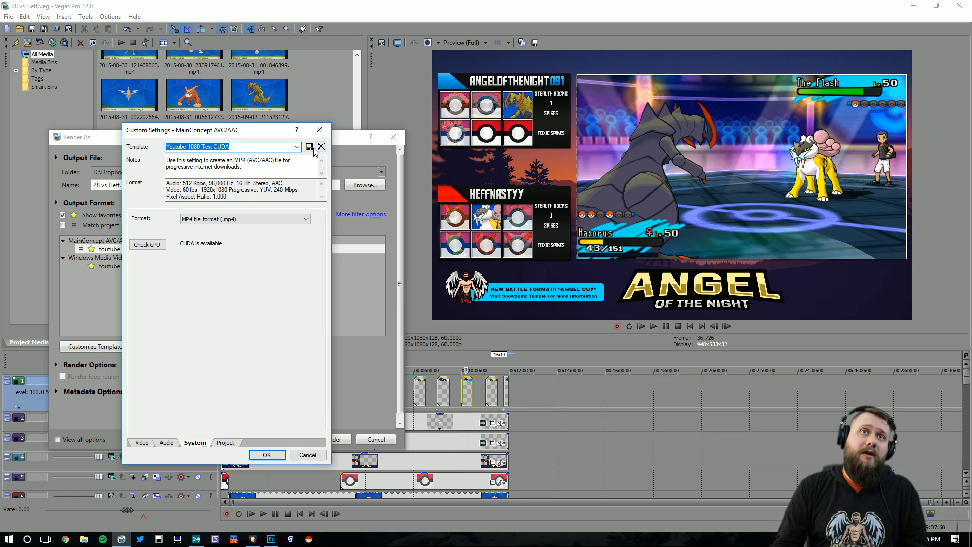
click(298, 147)
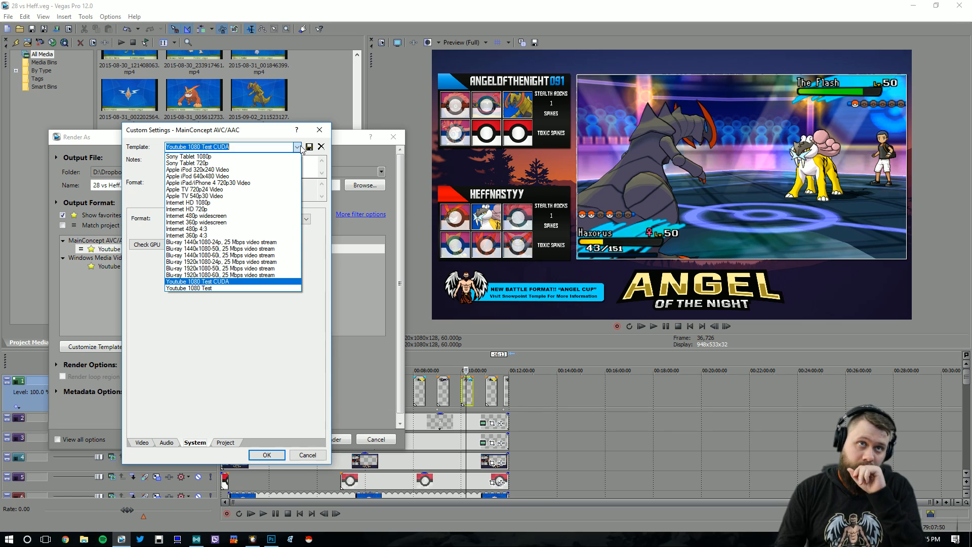
click(301, 149)
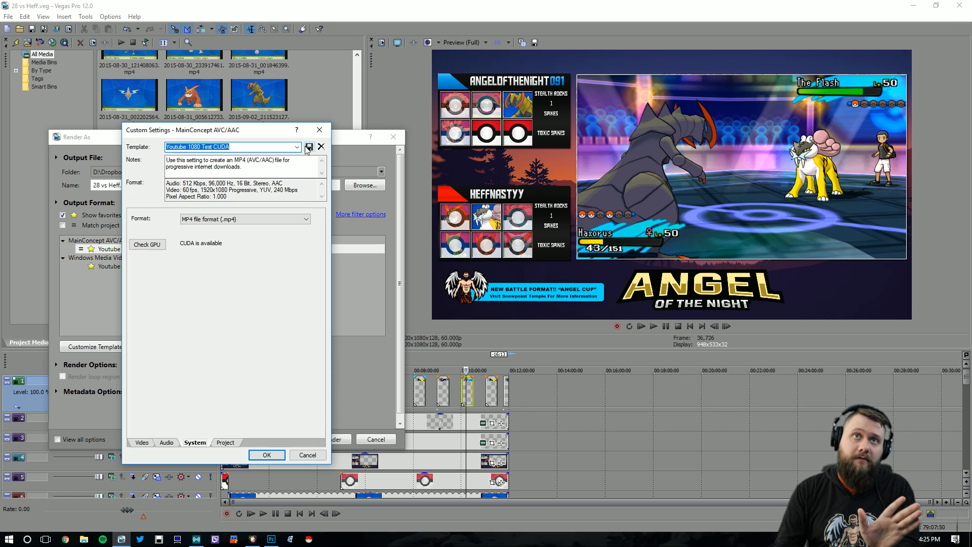
click(279, 458)
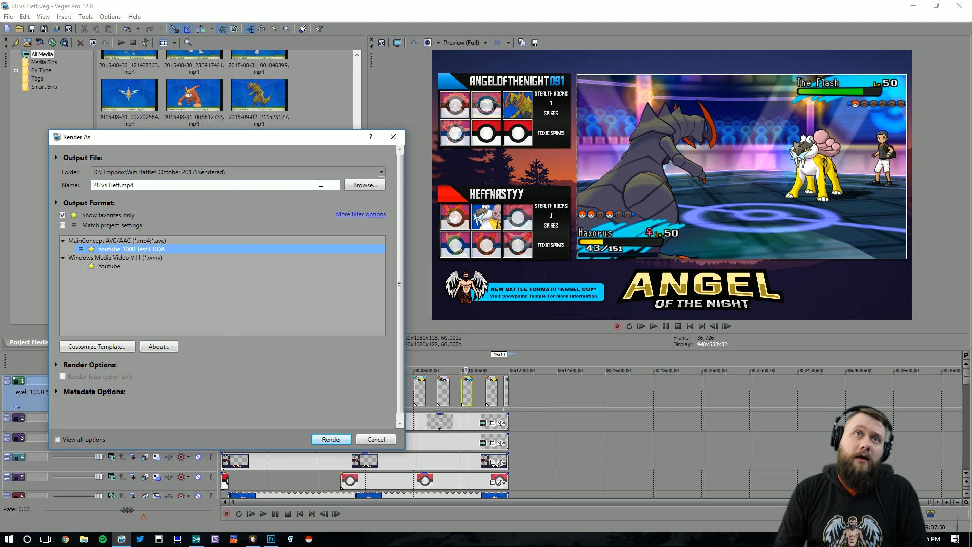
- Check the Rendered output folder and try to render the project as 28 vs Heff.mp4
click(364, 187)
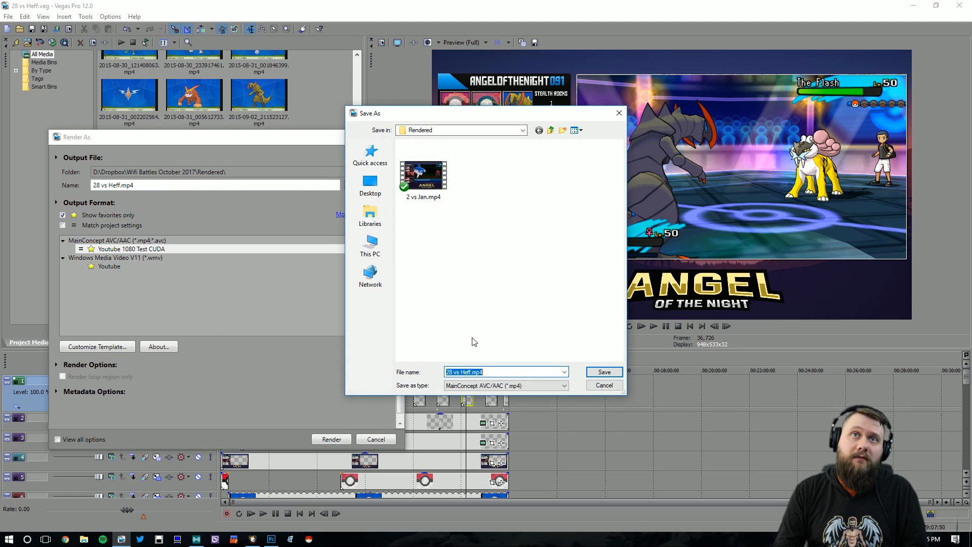
click(605, 386)
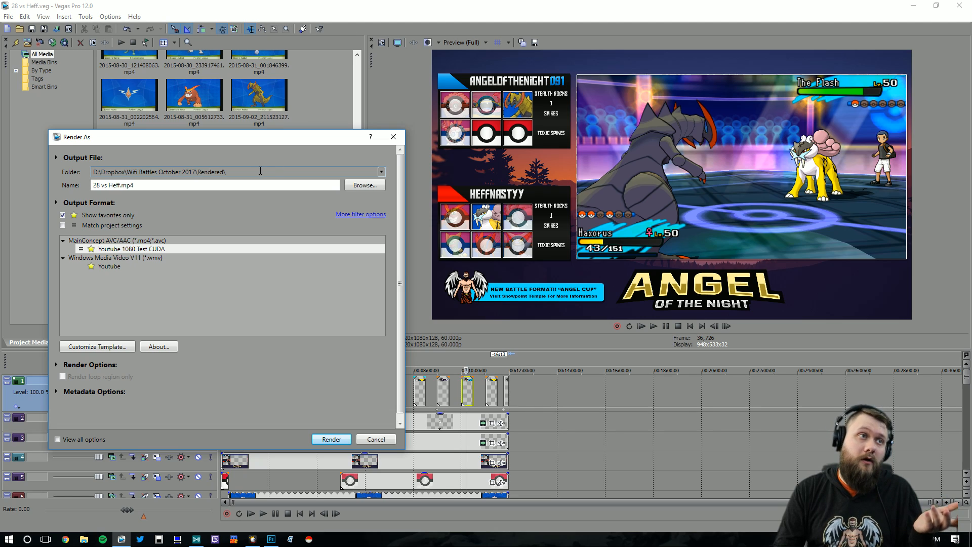
click(331, 440)
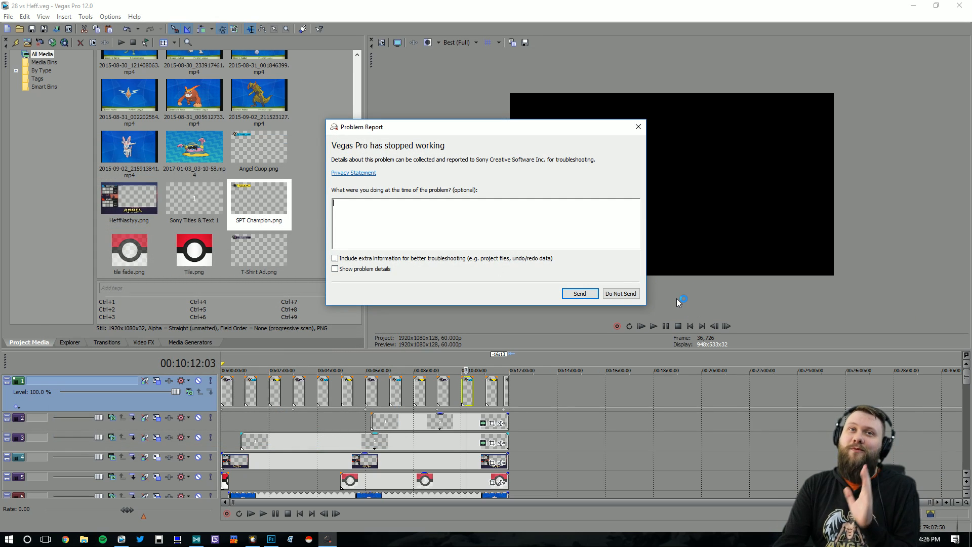
- Dismiss the problem report without sending it and reopen the recent project 28 vs Heff.veg in Vegas Pro
click(626, 298)
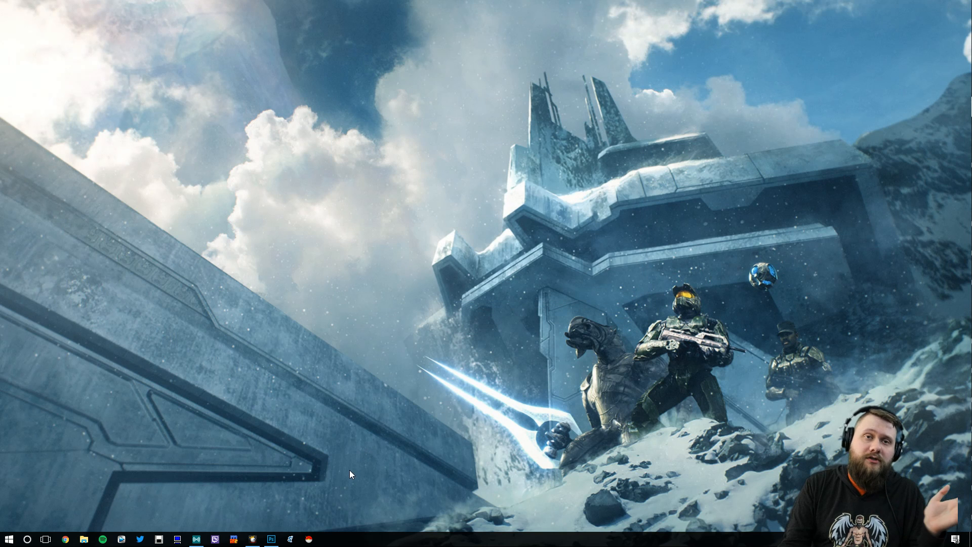
right_click(122, 539)
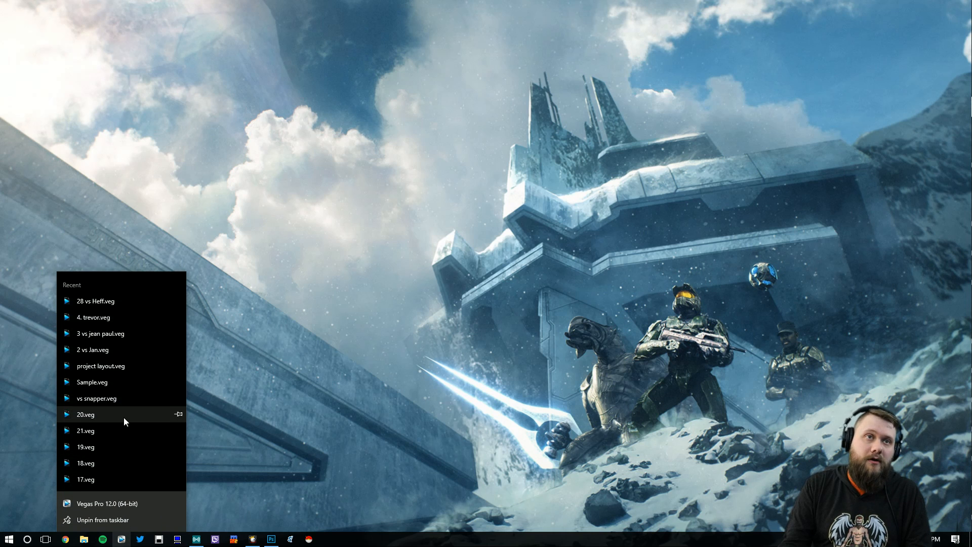
click(103, 302)
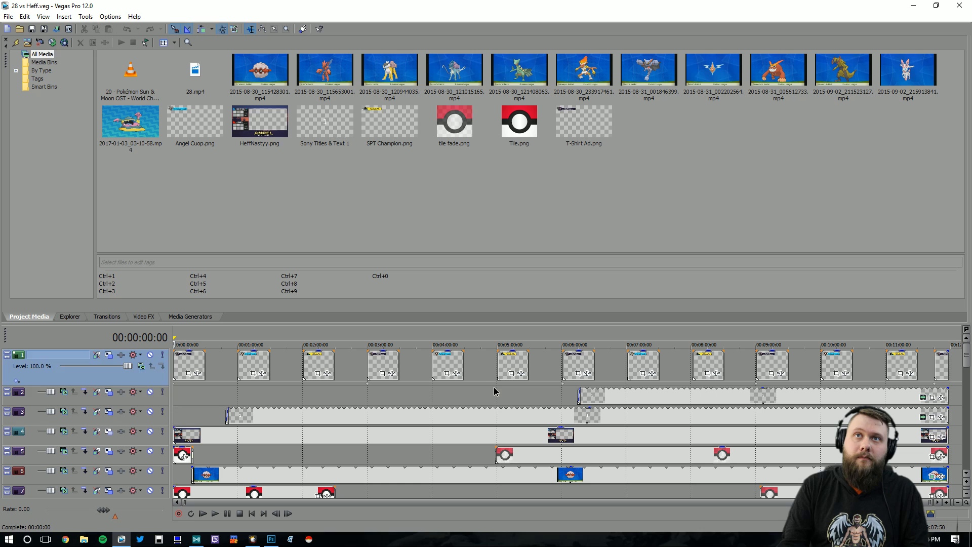
- Place the timeline cursor at about 00:04:58:26 and widen the video preview beside the project media
click(496, 391)
click(65, 17)
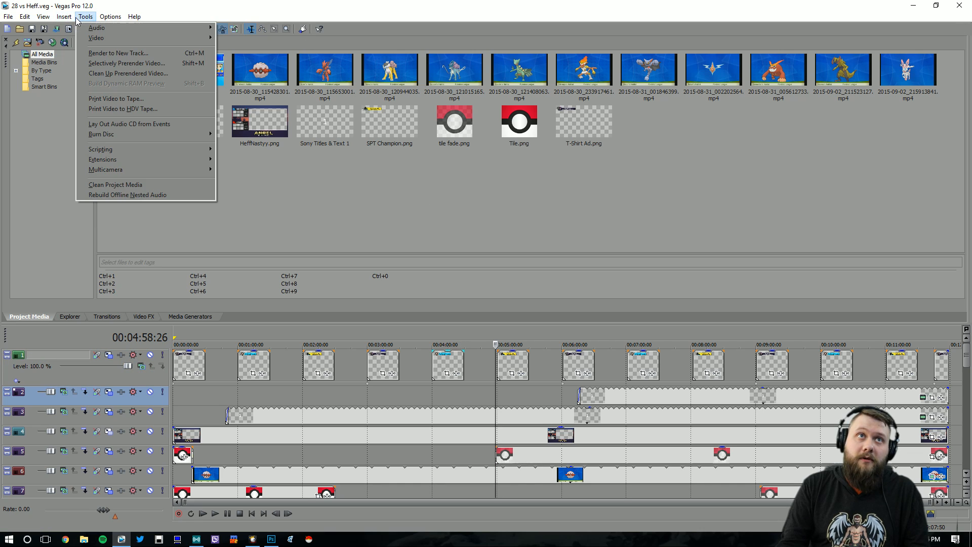
click(969, 122)
drag(969, 122, 513, 125)
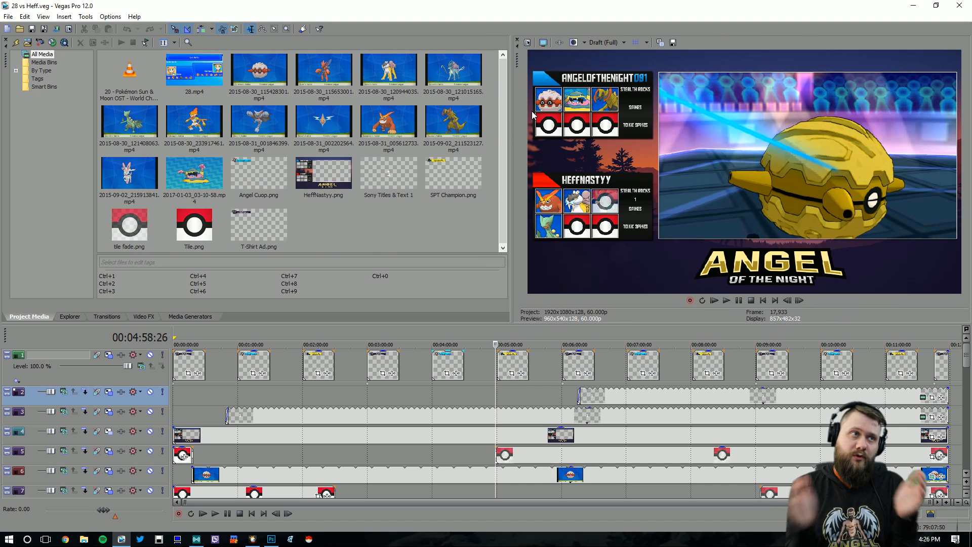
- Start rendering the project as 28 vs Heff.mp4 with the Youtube 1080 Test CUDA template
click(8, 16)
click(45, 89)
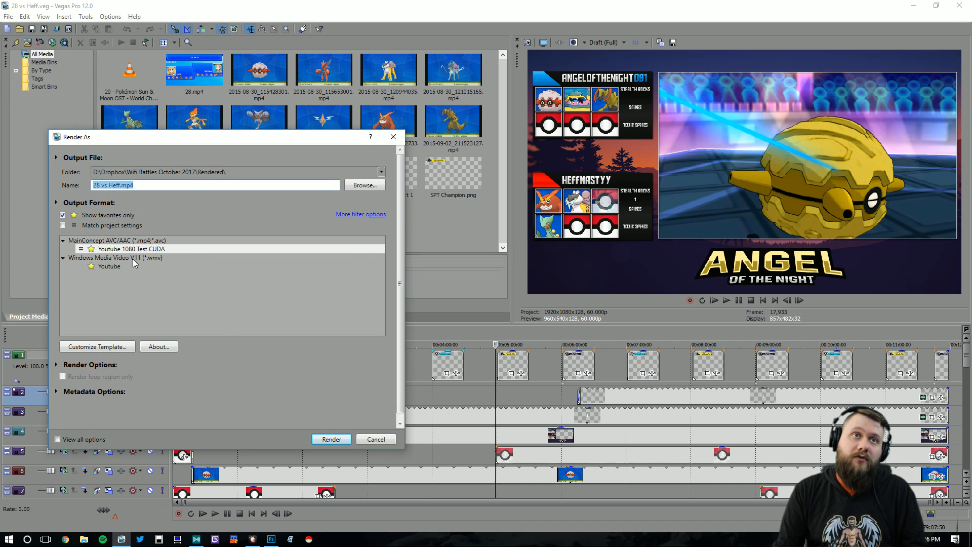
click(338, 440)
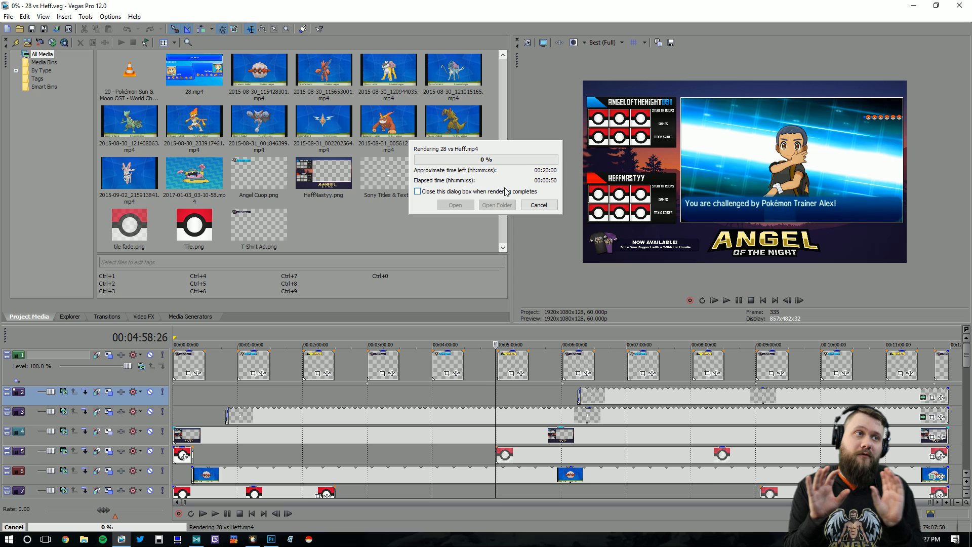
- Cancel the running render and minimize the editor window
click(539, 205)
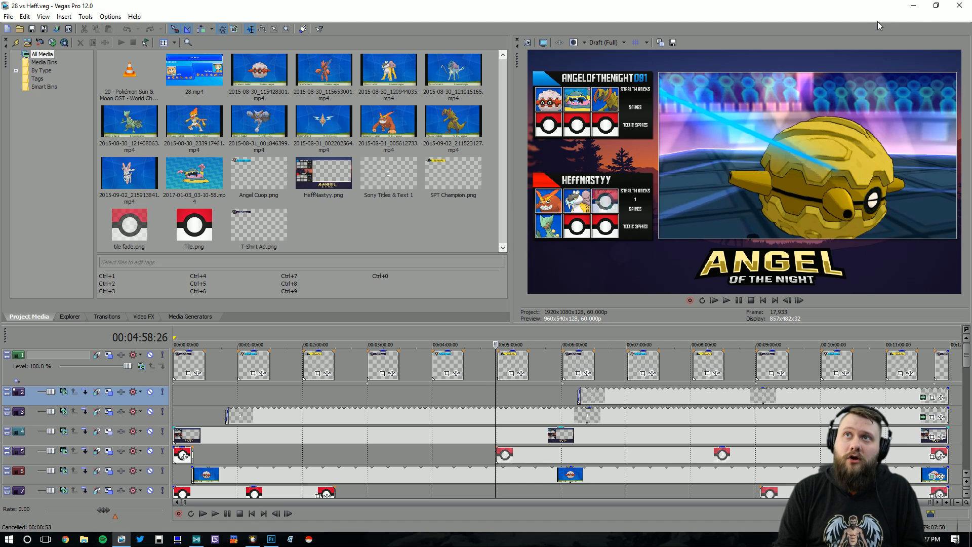
click(911, 7)
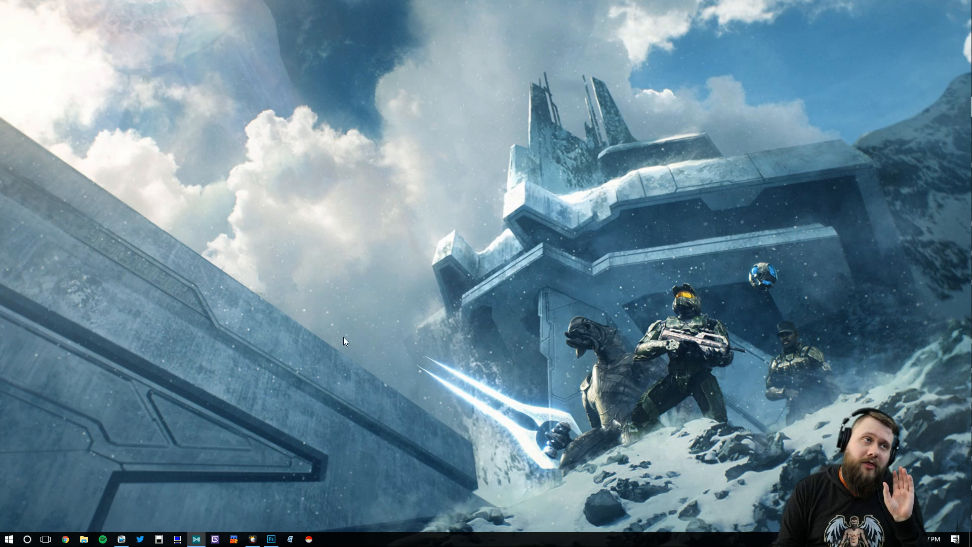